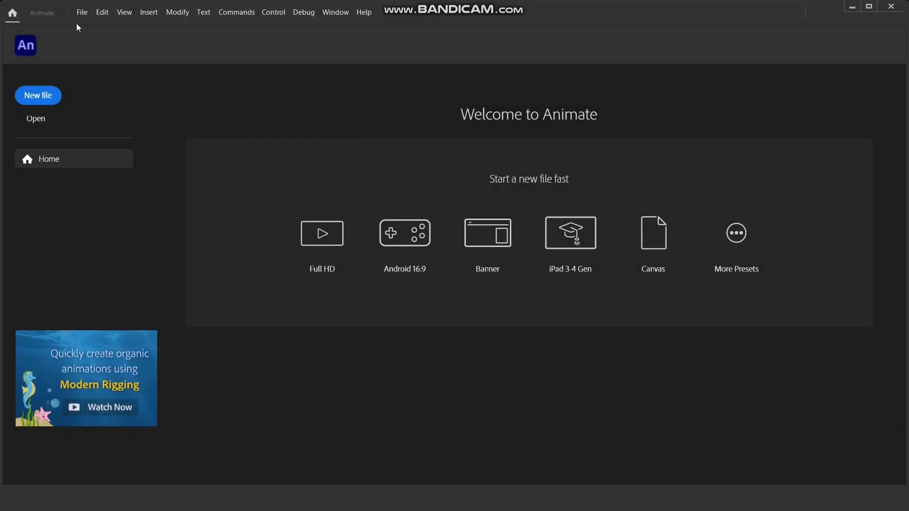
- Create a new Full HD character animation document at 1920 x 1080 pixels, 30 fps, for ActionScript 3.0
click(81, 12)
click(107, 22)
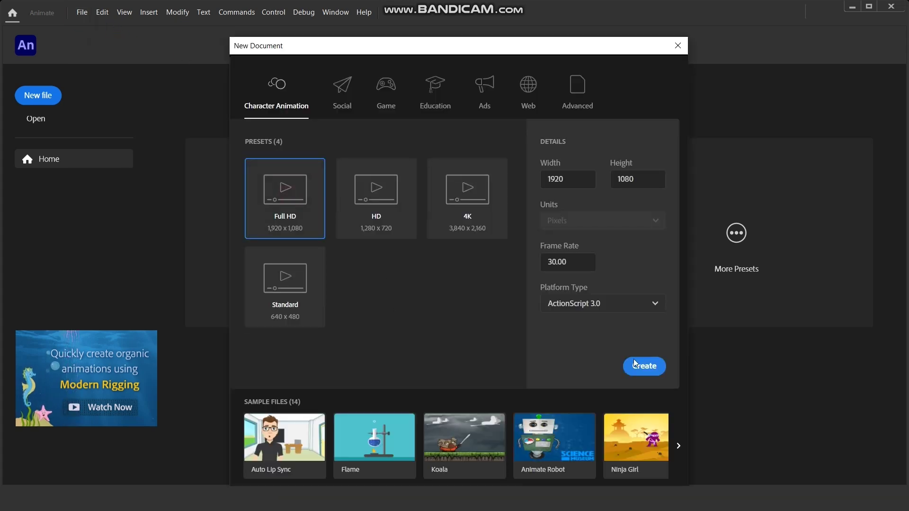
click(635, 364)
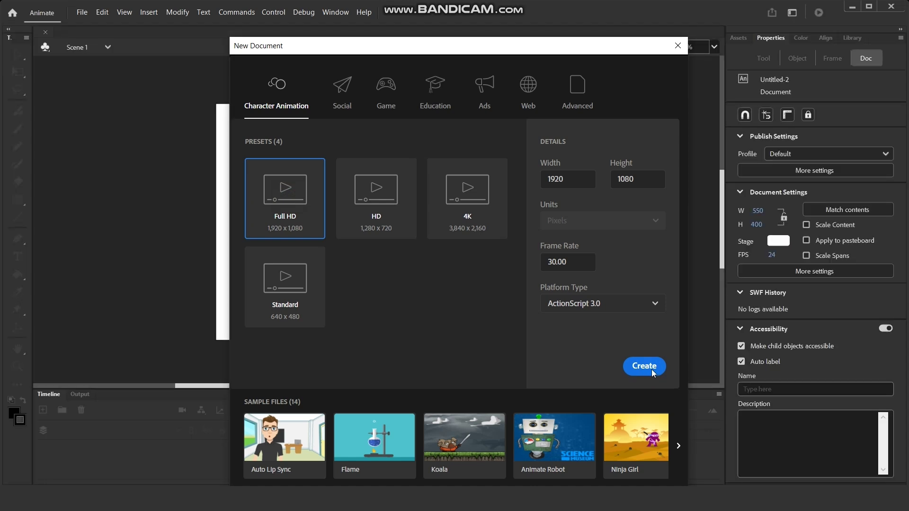
scroll(413, 243, down, 6)
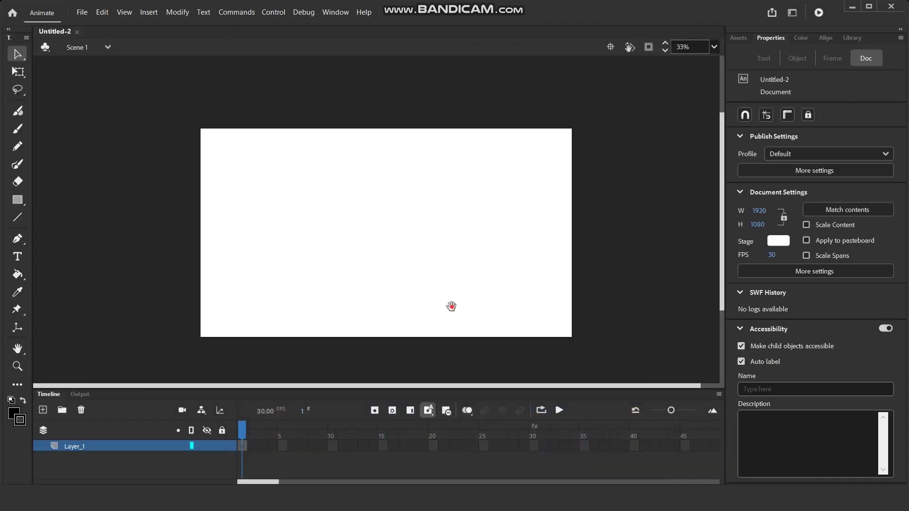
click(714, 46)
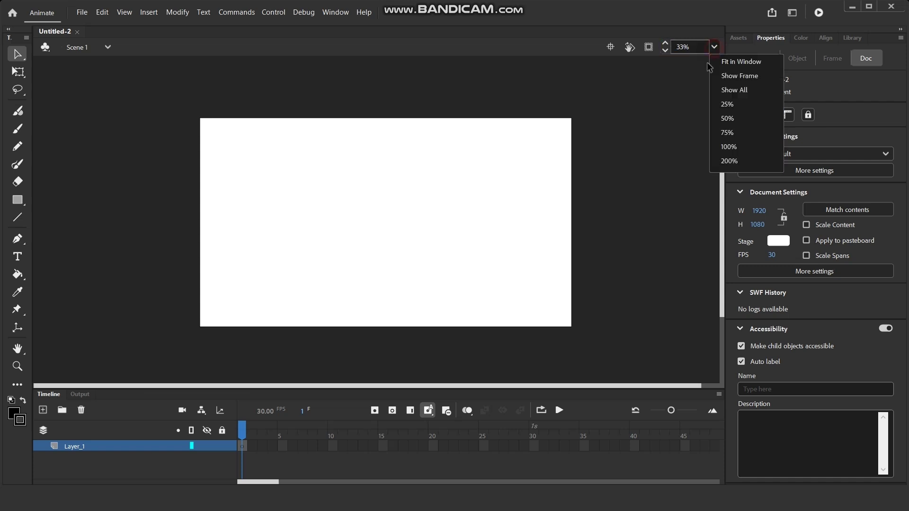
click(727, 118)
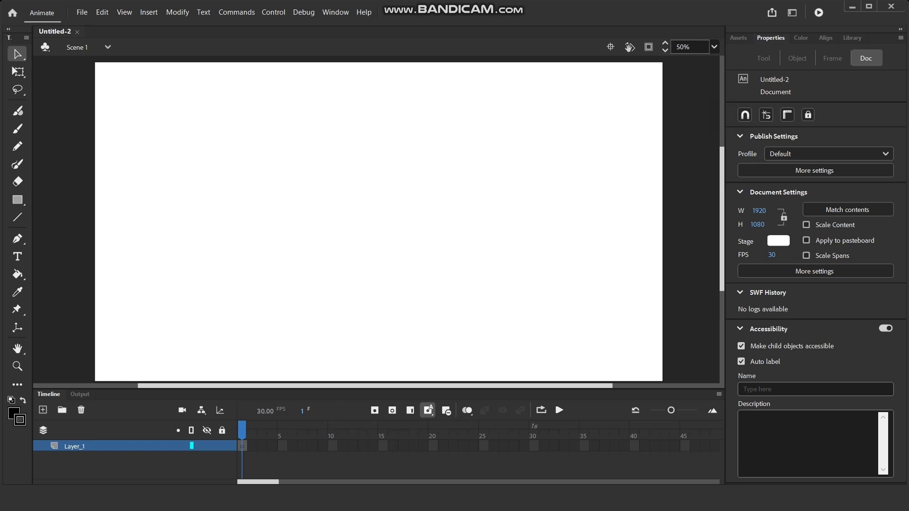
- Bring the full-body character image from outside the program onto the stage as a bitmap
key(alt+Tab)
drag(142, 151, 371, 302)
scroll(355, 95, down, 3)
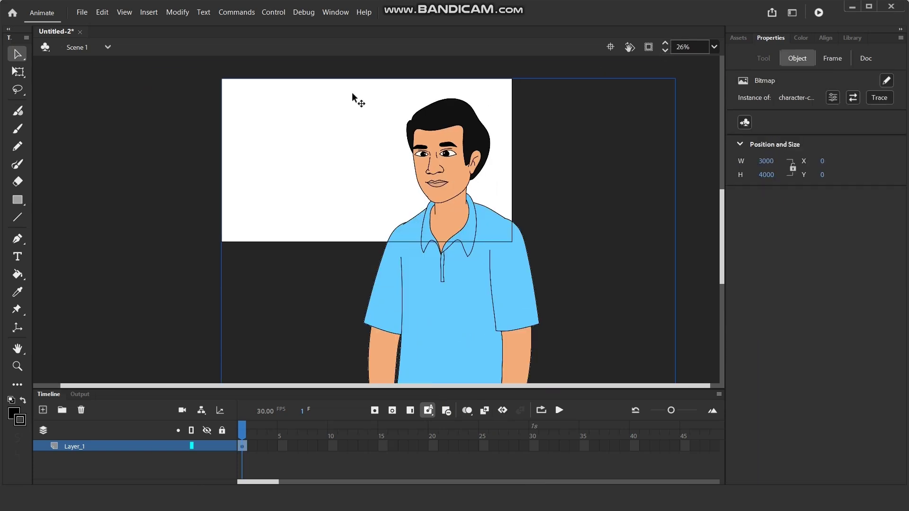
- Scale the character bitmap with Free Transform to about 761 x 1015 pixels and position it on the stage near X 532, Y 33
scroll(352, 94, down, 1)
click(18, 71)
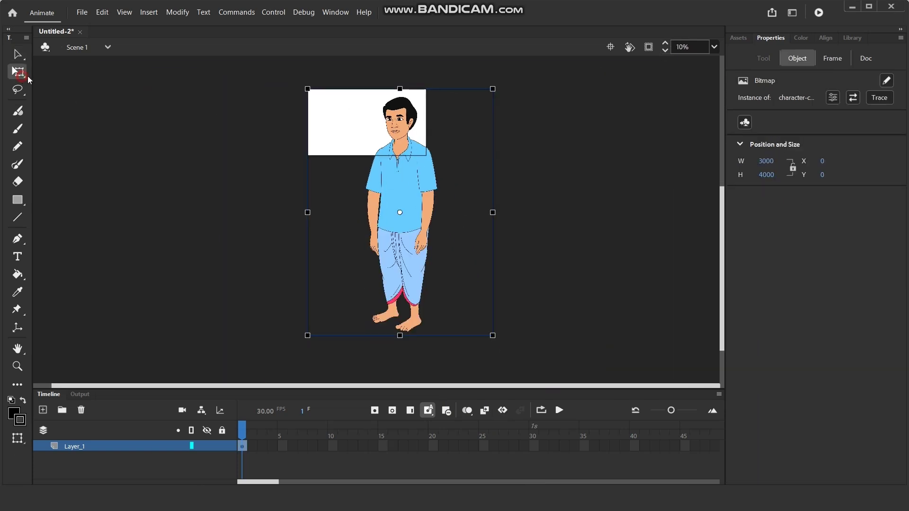
drag(494, 336, 368, 127)
scroll(360, 97, up, 4)
scroll(390, 115, up, 2)
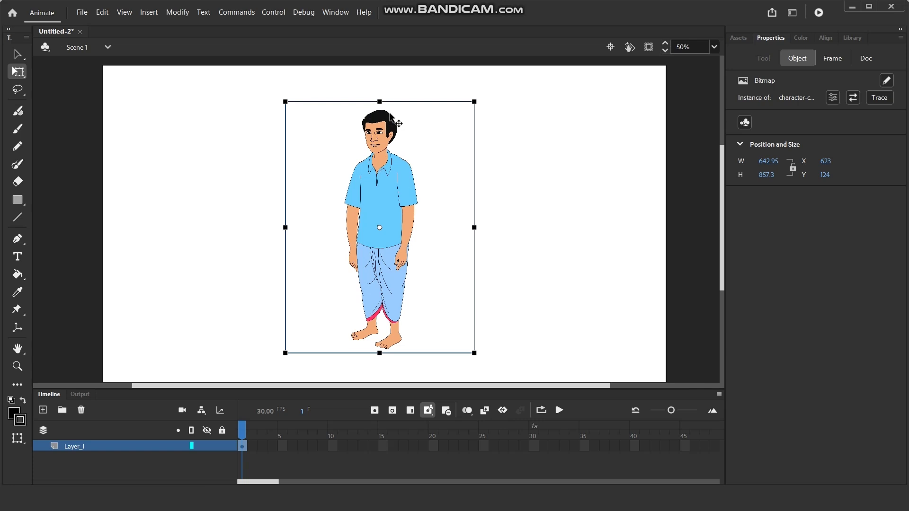
drag(384, 200, 376, 197)
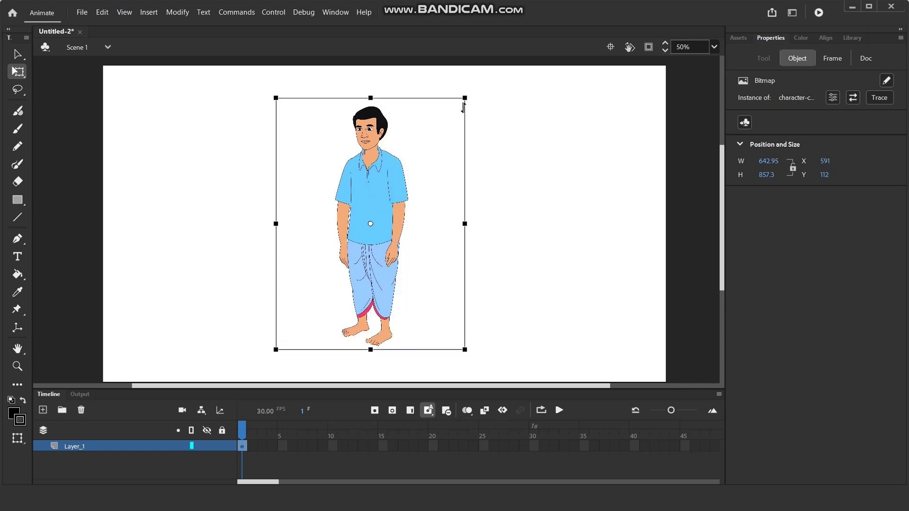
drag(466, 98, 519, 75)
click(578, 138)
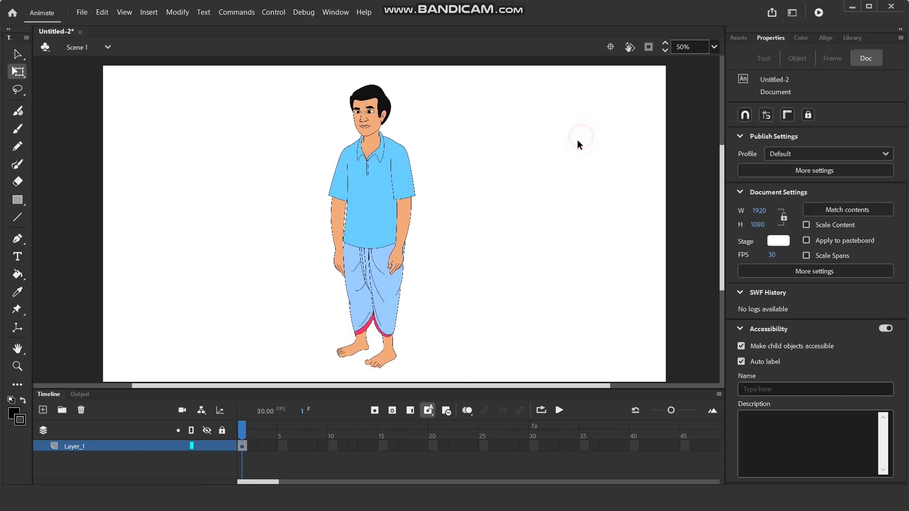
- Flip the character bitmap horizontally
scroll(503, 178, down, 1)
scroll(416, 200, up, 1)
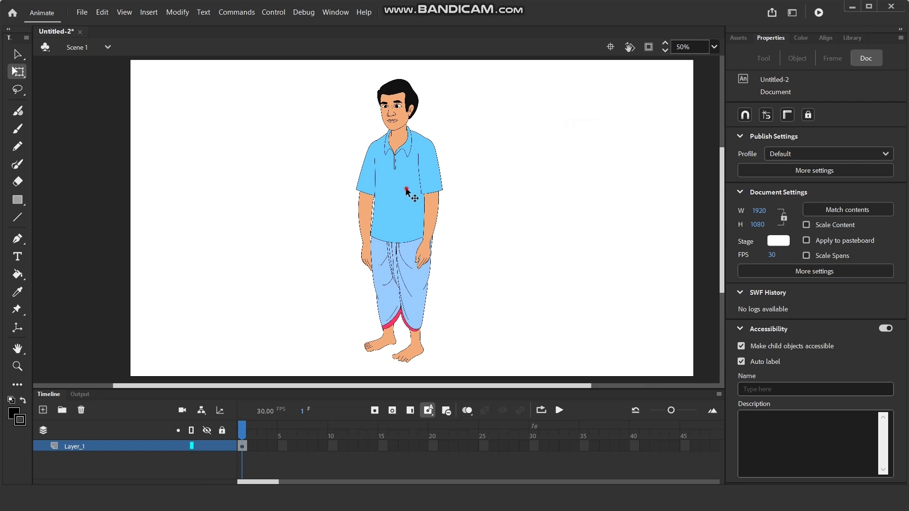
click(405, 186)
right_click(405, 187)
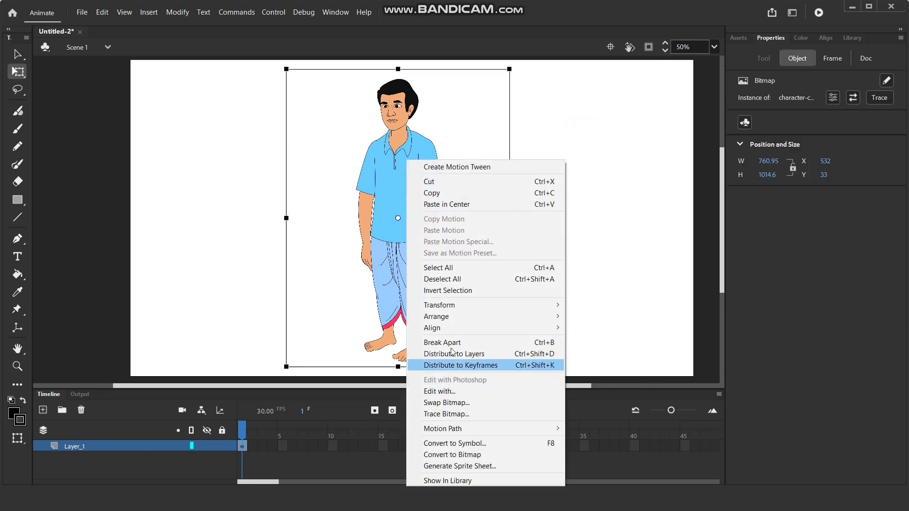
mouse_move(437, 306)
click(608, 414)
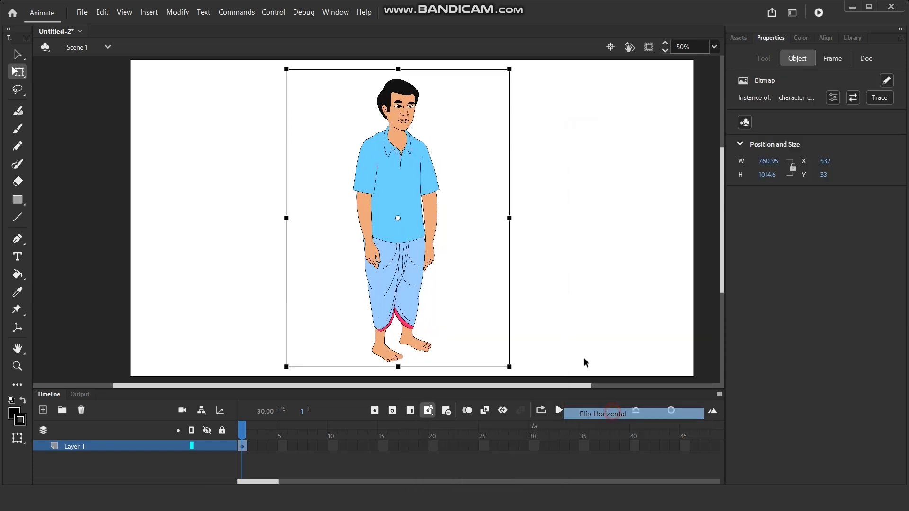
click(545, 244)
- Rename the layer holding the character bitmap to Background and lock it
scroll(409, 181, up, 5)
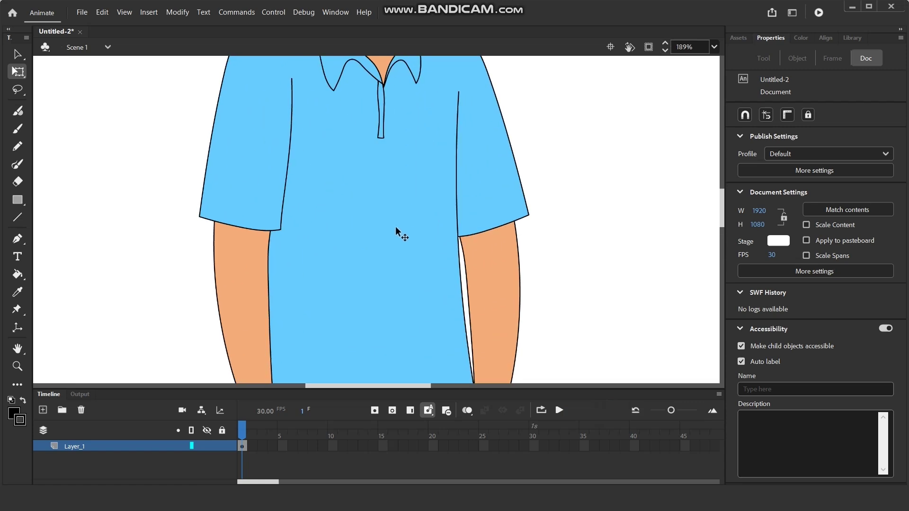
scroll(474, 203, down, 5)
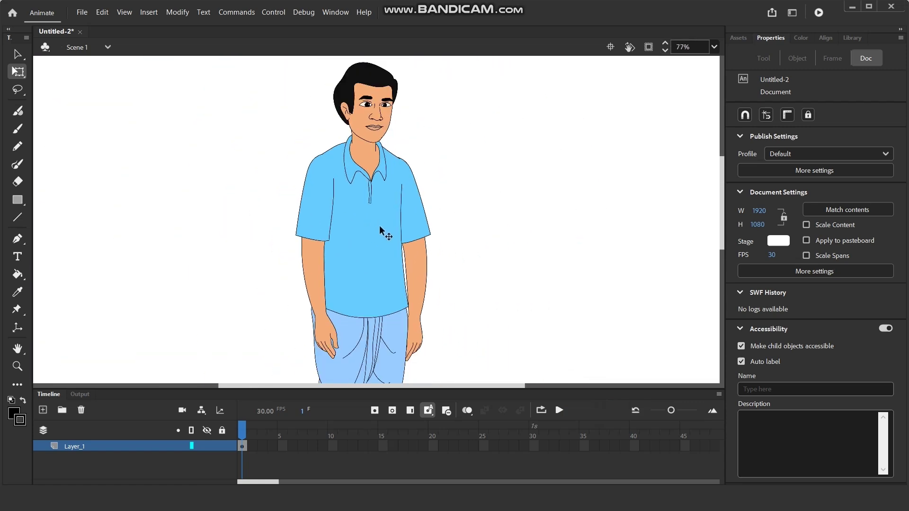
scroll(381, 105, up, 5)
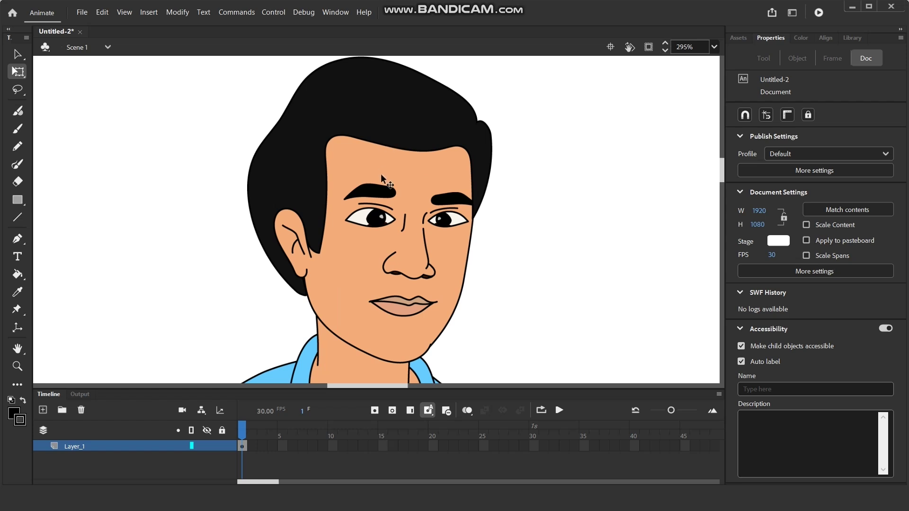
scroll(386, 209, down, 1)
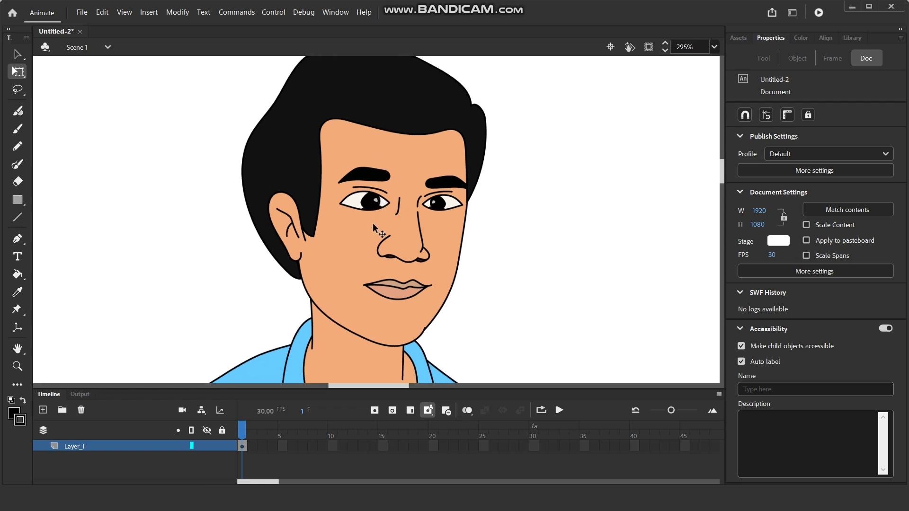
click(82, 448)
double_click(82, 448)
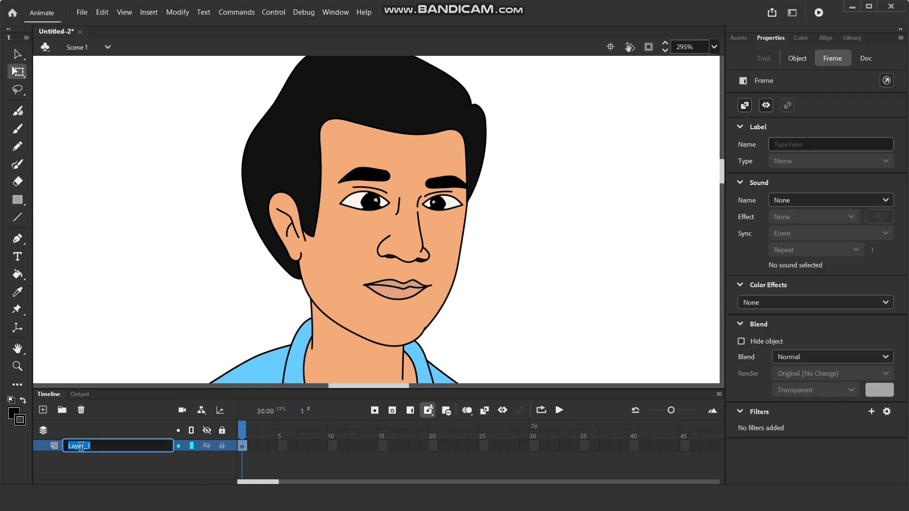
text(B)
text(ackground)
key(Return)
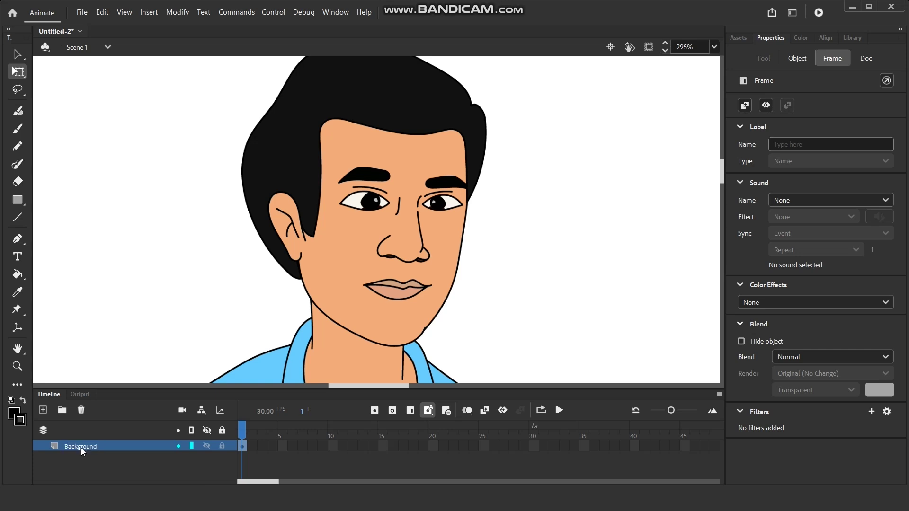
click(222, 446)
- Add a new layer above Background and name it Hair
scroll(444, 201, down, 2)
scroll(399, 160, up, 2)
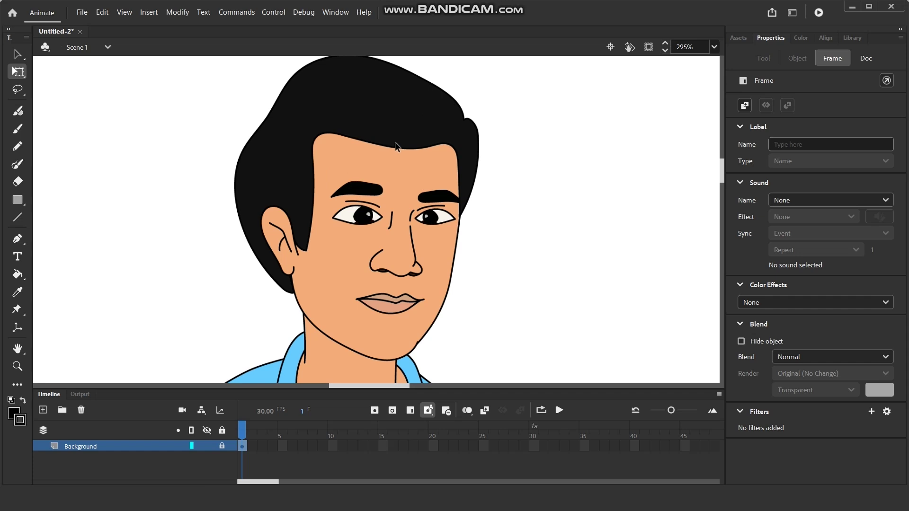
scroll(396, 145, up, 1)
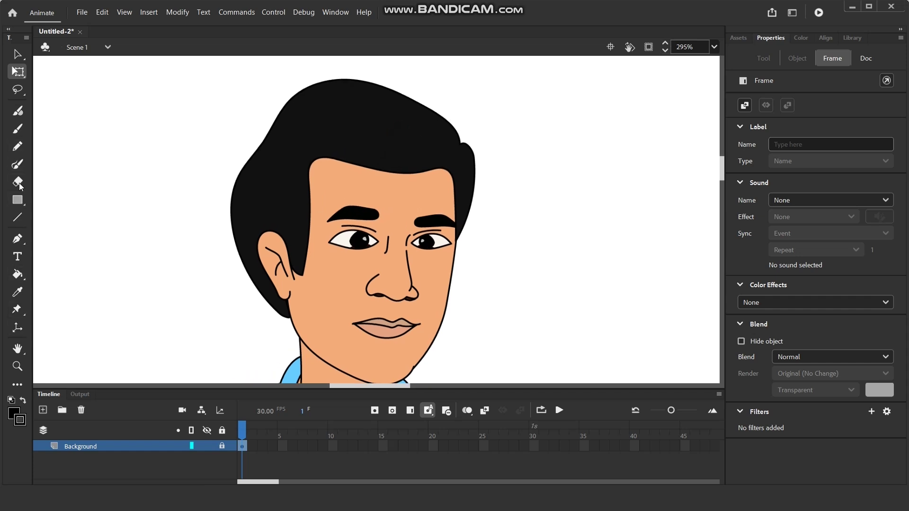
click(44, 410)
double_click(72, 449)
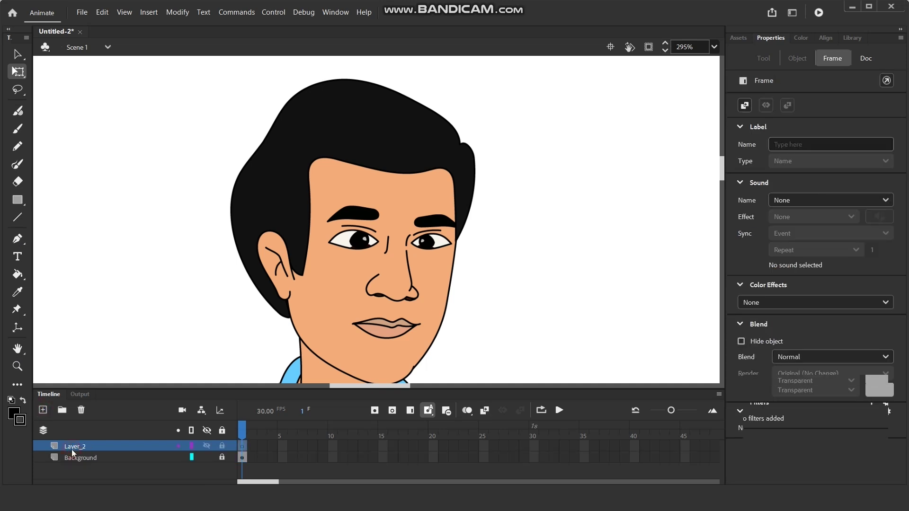
text(Ha)
key(Return)
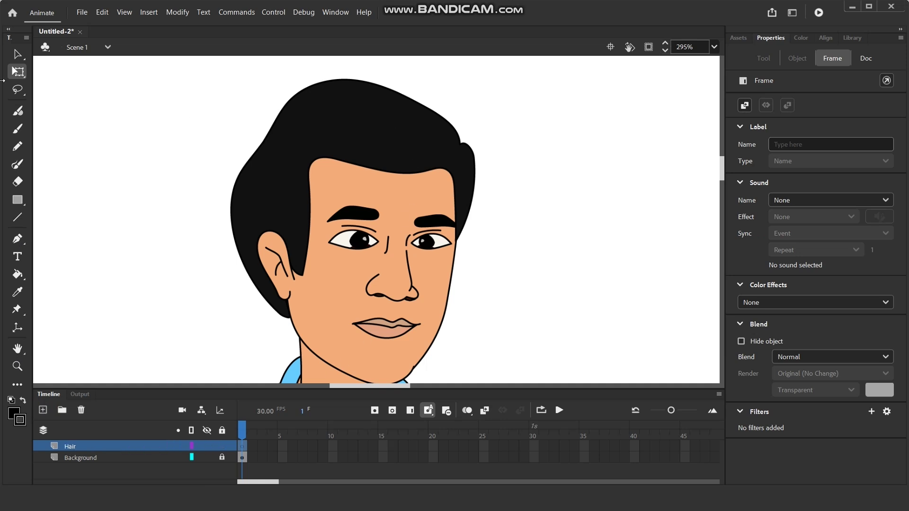
- Trace the character's hair on the Hair layer as a closed outline of straight Line tool segments with a bright green stroke
click(19, 217)
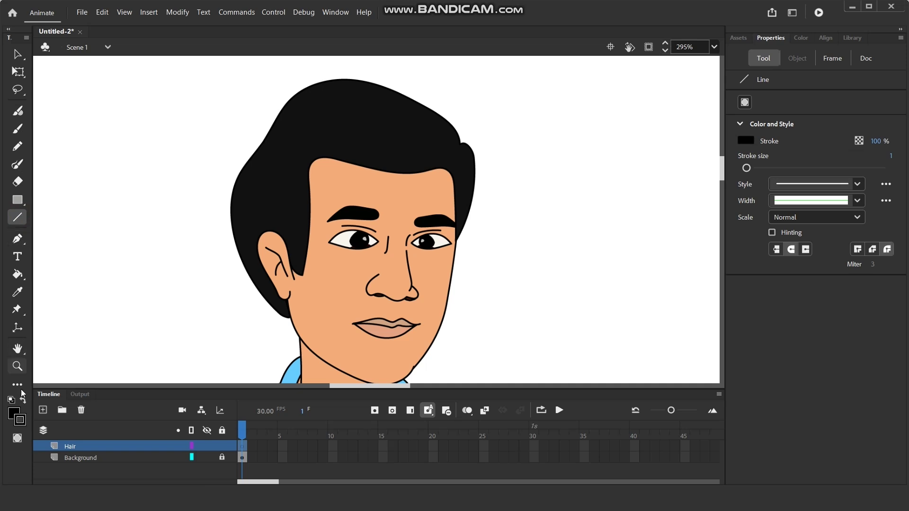
click(16, 414)
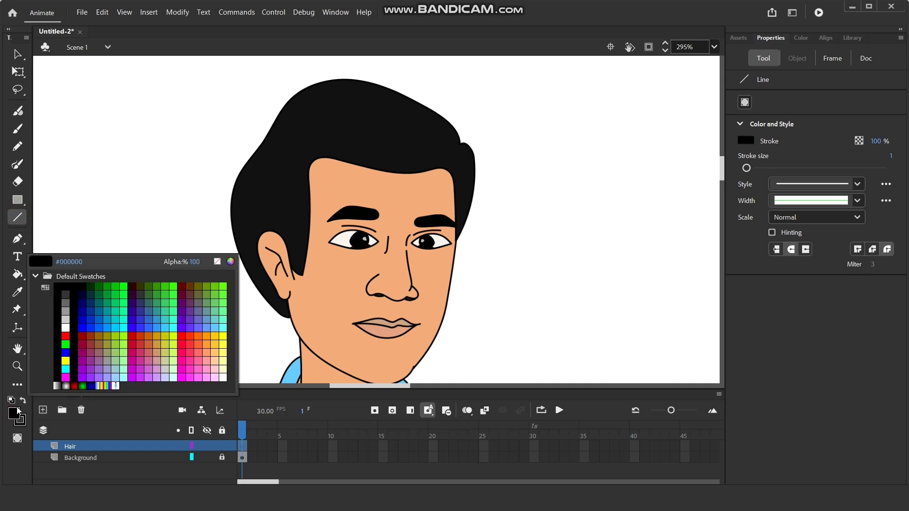
click(125, 284)
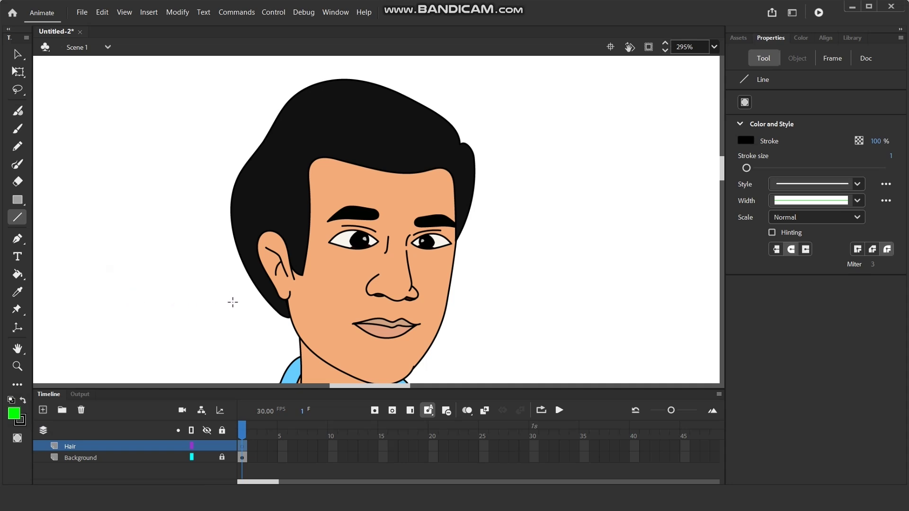
click(22, 401)
scroll(294, 282, up, 5)
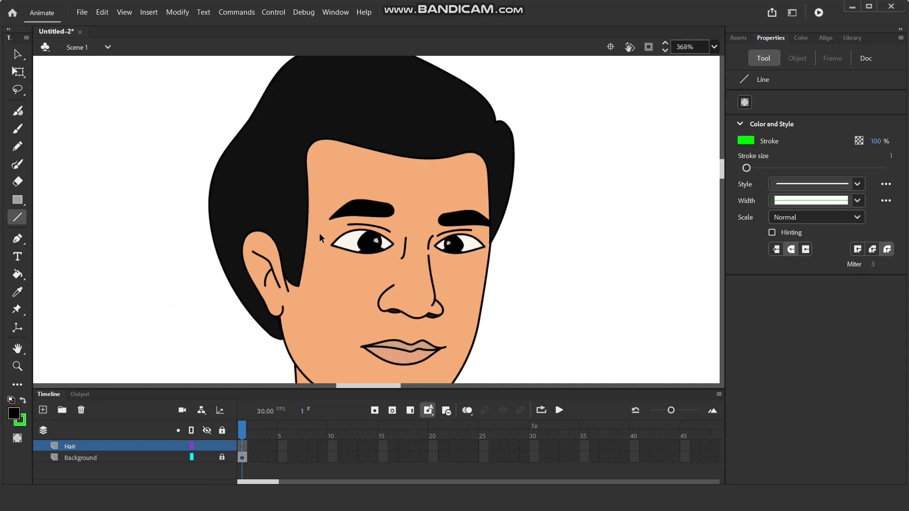
mouse_move(285, 315)
mouse_down()
mouse_move(306, 190)
mouse_move(298, 102)
mouse_move(302, 174)
mouse_move(301, 98)
mouse_move(327, 92)
mouse_move(518, 114)
mouse_move(538, 108)
mouse_move(577, 126)
mouse_move(585, 254)
mouse_up()
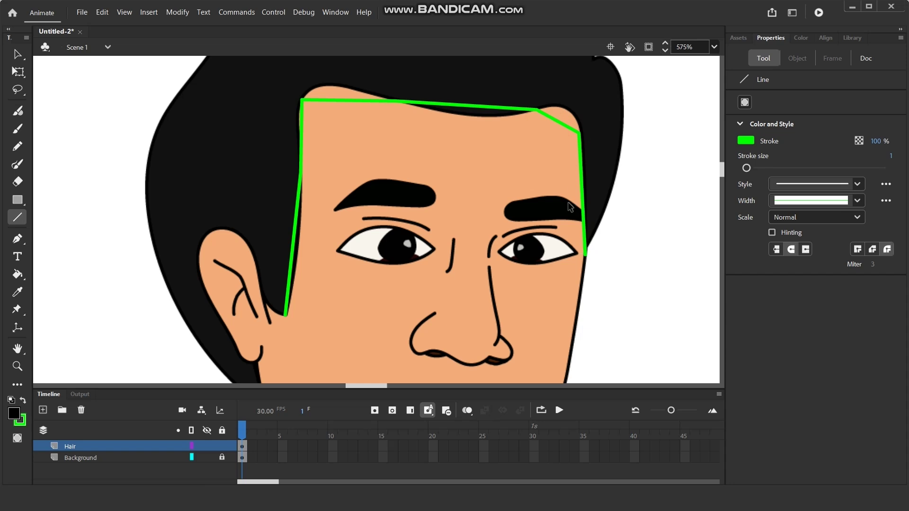
scroll(574, 217, down, 3)
drag(512, 249, 504, 259)
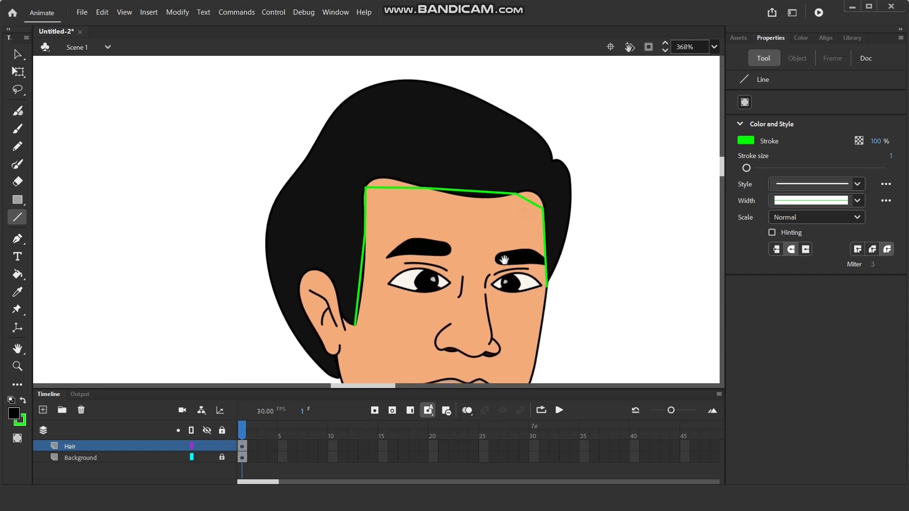
mouse_move(547, 286)
mouse_down()
mouse_move(571, 229)
mouse_move(571, 174)
mouse_move(489, 98)
mouse_move(383, 93)
mouse_move(351, 93)
mouse_move(327, 121)
mouse_move(301, 159)
mouse_move(263, 260)
mouse_move(268, 213)
mouse_move(291, 334)
mouse_move(340, 379)
mouse_move(326, 264)
mouse_move(339, 276)
mouse_up()
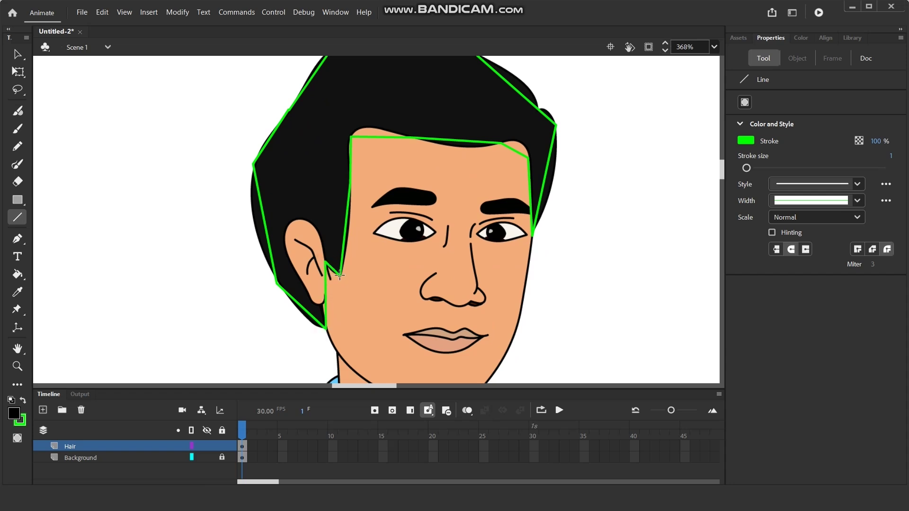
- Bend the outline segments along the back of the head, behind and below the ear, to follow the bitmap's hair edge
click(18, 55)
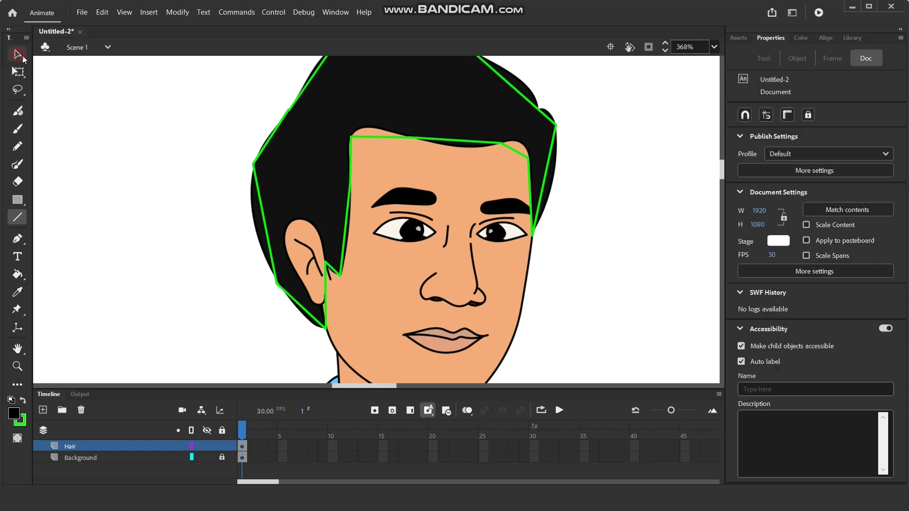
scroll(287, 314, up, 5)
scroll(304, 303, up, 3)
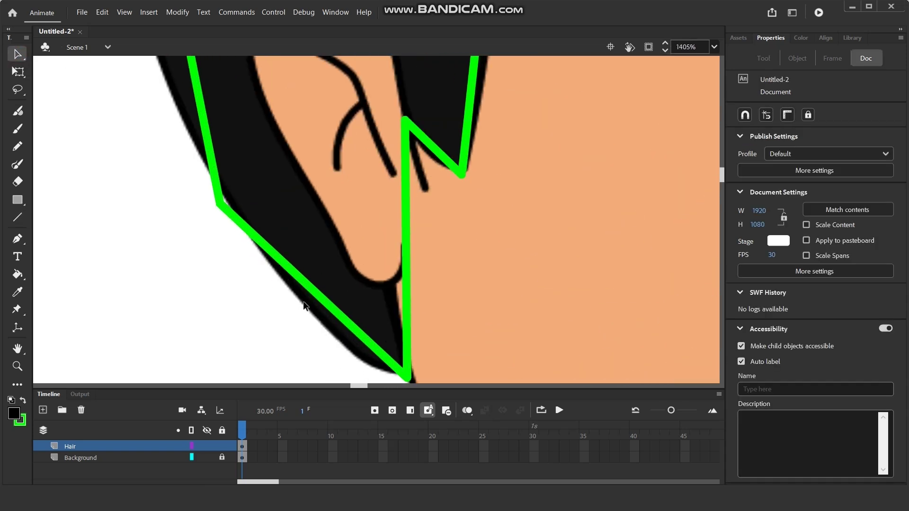
drag(305, 314, 323, 248)
scroll(304, 234, down, 4)
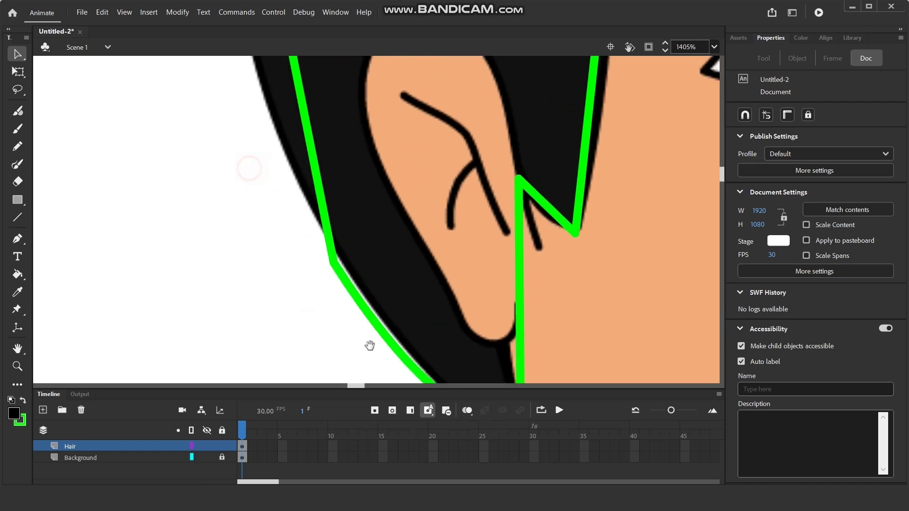
drag(353, 207, 332, 207)
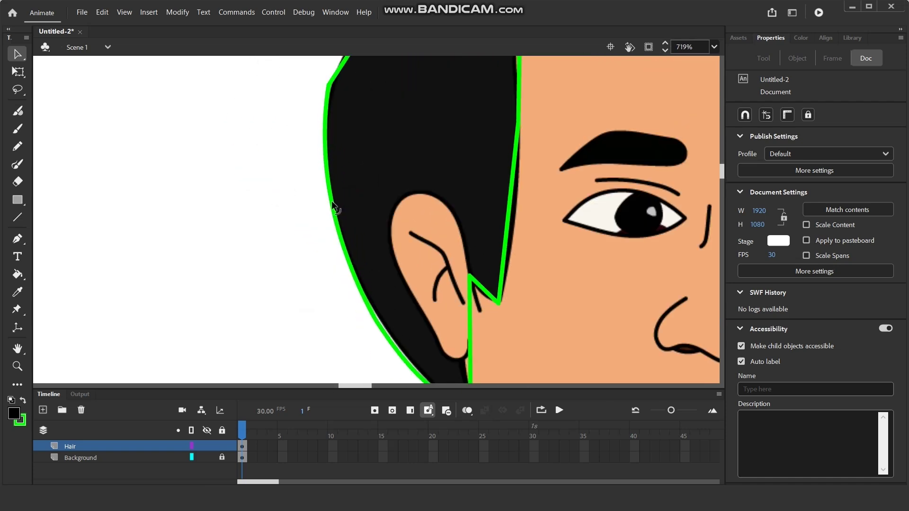
- Curve the two upper-back outline segments up to the crown along the hair edge and clean up the corner between them
scroll(280, 185, up, 5)
drag(265, 244, 261, 240)
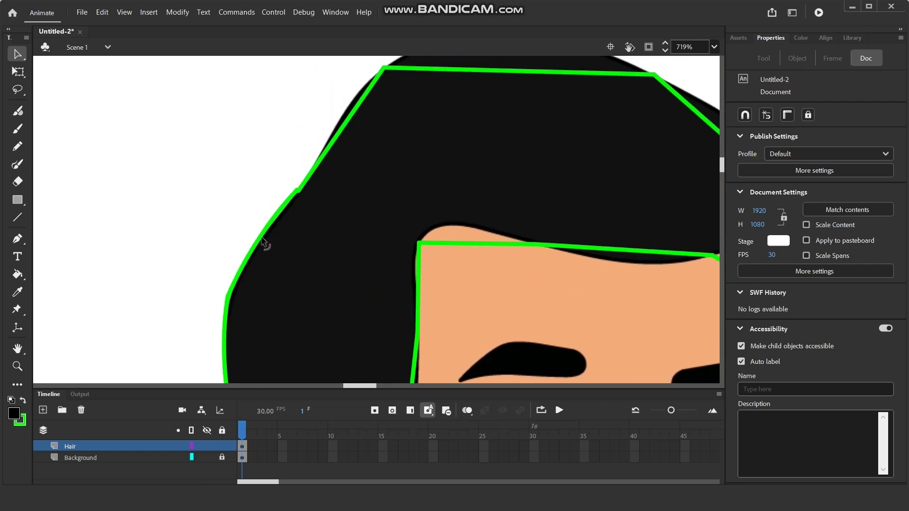
scroll(320, 262, up, 5)
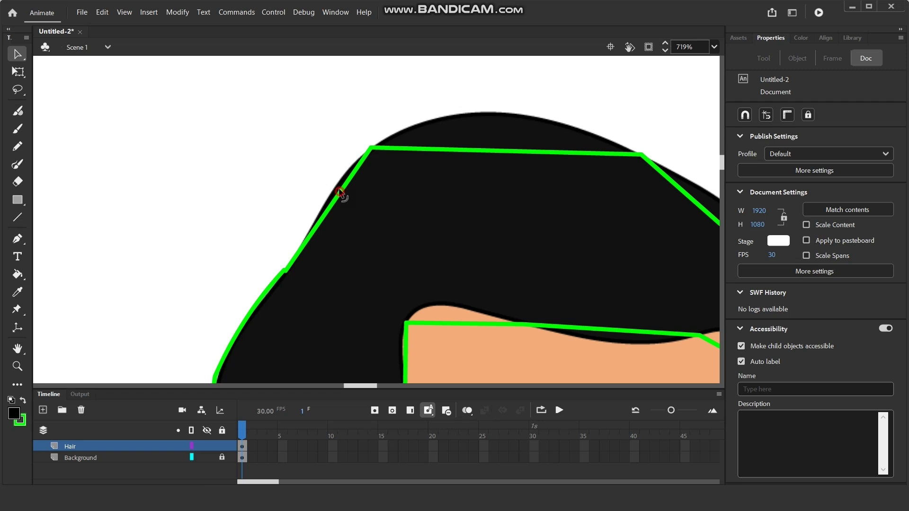
drag(340, 192, 337, 189)
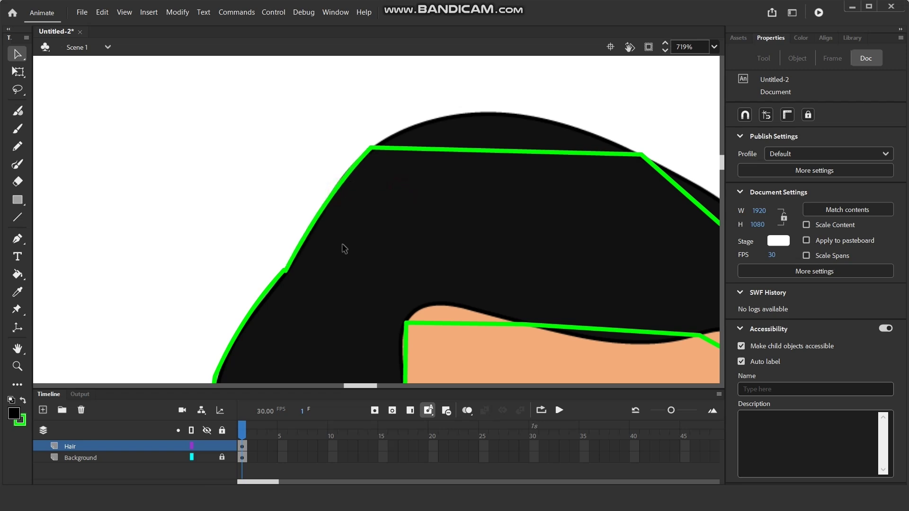
scroll(285, 270, up, 5)
drag(295, 257, 304, 261)
scroll(278, 270, down, 6)
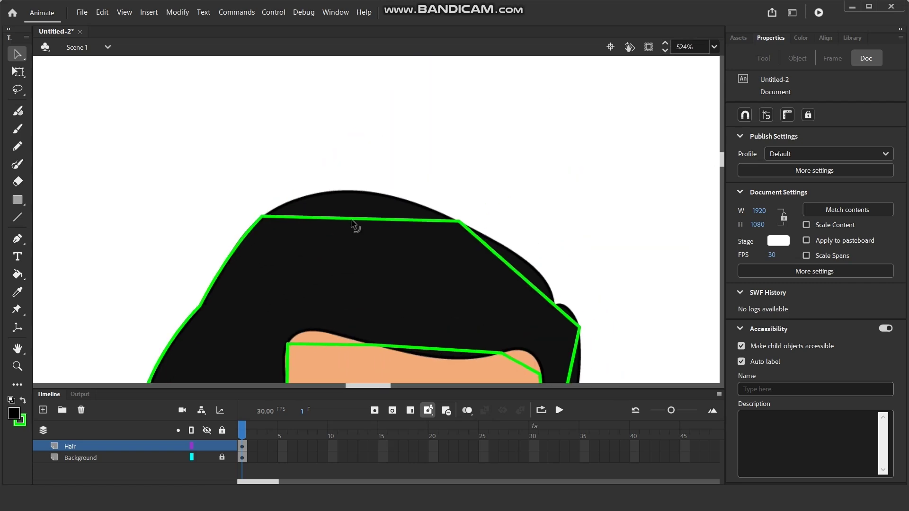
- Curve the outline segments over the crown and down the front slope of the hair to match the bitmap
drag(352, 220, 343, 190)
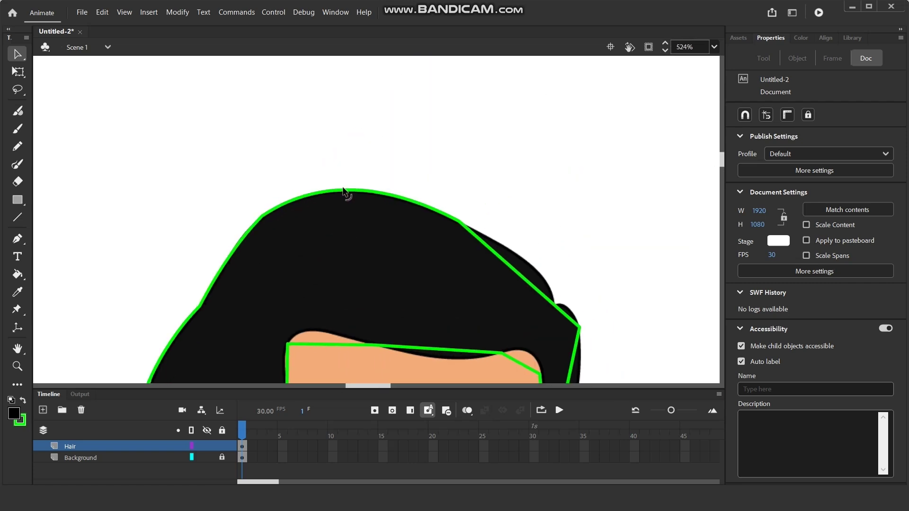
drag(389, 260, 293, 234)
drag(409, 255, 417, 244)
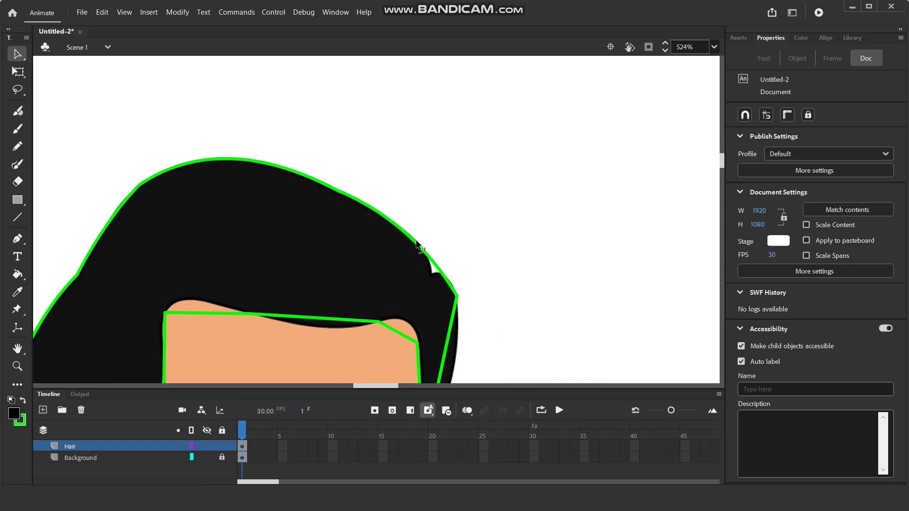
scroll(415, 288, up, 1)
scroll(422, 258, up, 2)
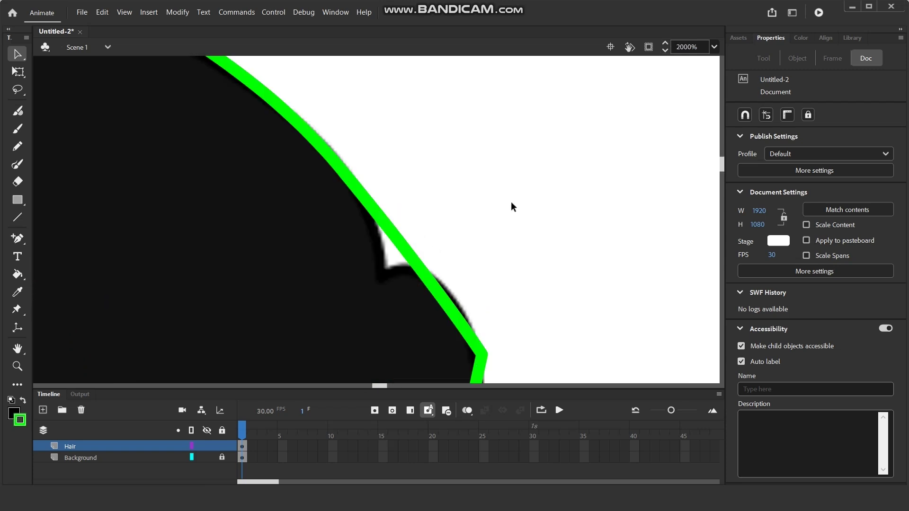
- Bend the outer edge of the hair on the far side of the face and the forehead hairline segments to match the bitmap
scroll(451, 146, down, 5)
drag(327, 191, 500, 218)
drag(437, 175, 449, 159)
scroll(448, 163, left, 5)
scroll(449, 163, up, 1)
drag(442, 193, 391, 188)
scroll(439, 211, left, 5)
scroll(439, 211, up, 1)
drag(397, 265, 355, 159)
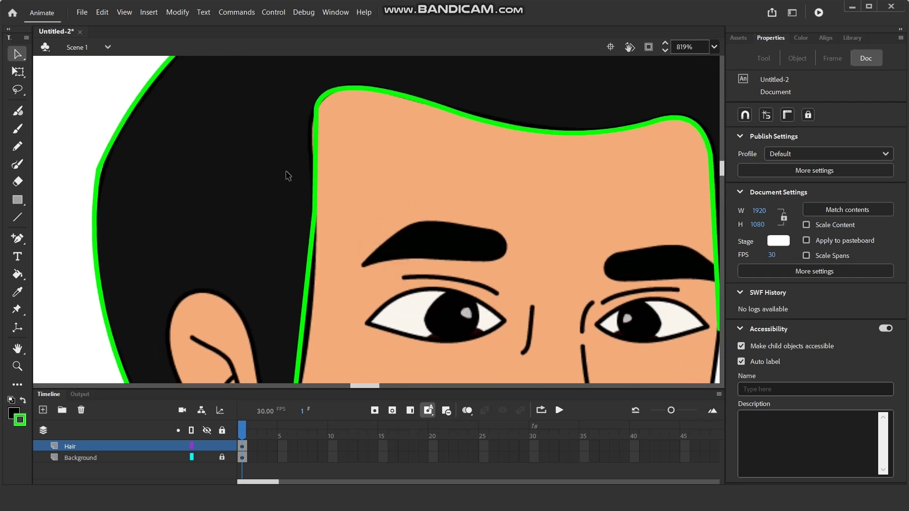
- Curve the sideburn's inner edge and tip, and the line running down beside the ear, to fit the drawing
drag(314, 129, 312, 138)
drag(337, 266, 345, 185)
scroll(269, 195, down, 3)
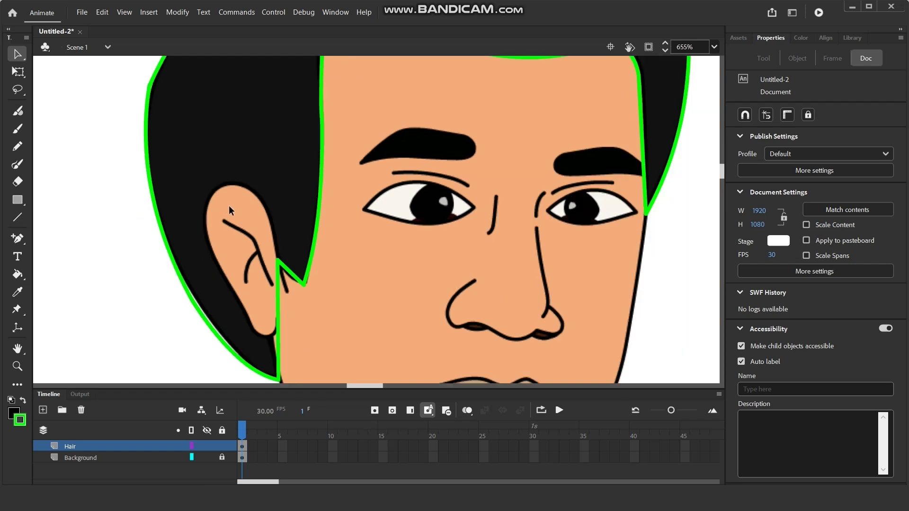
scroll(235, 208, up, 5)
drag(274, 251, 261, 253)
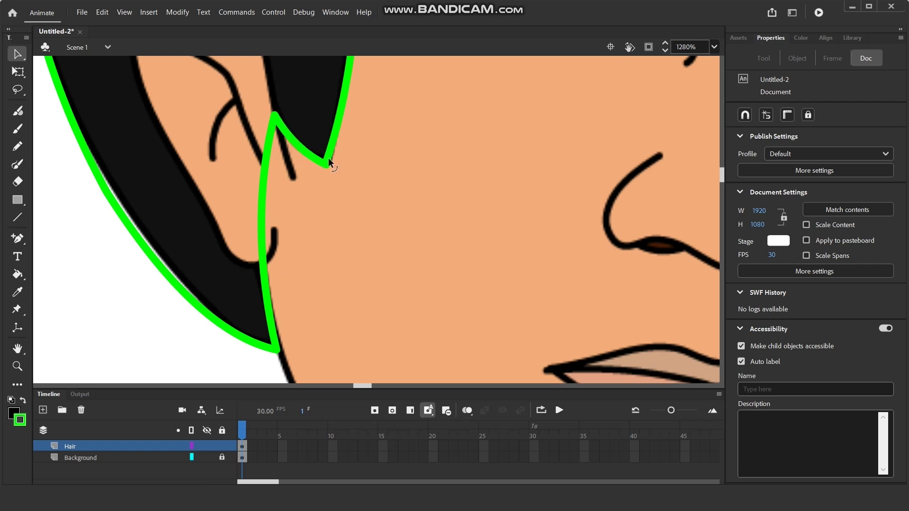
- Check the shape of the hair contour by showing all layers as outlines, and restore the normal display
scroll(329, 159, down, 6)
scroll(297, 223, up, 2)
drag(296, 225, 287, 300)
scroll(429, 122, up, 2)
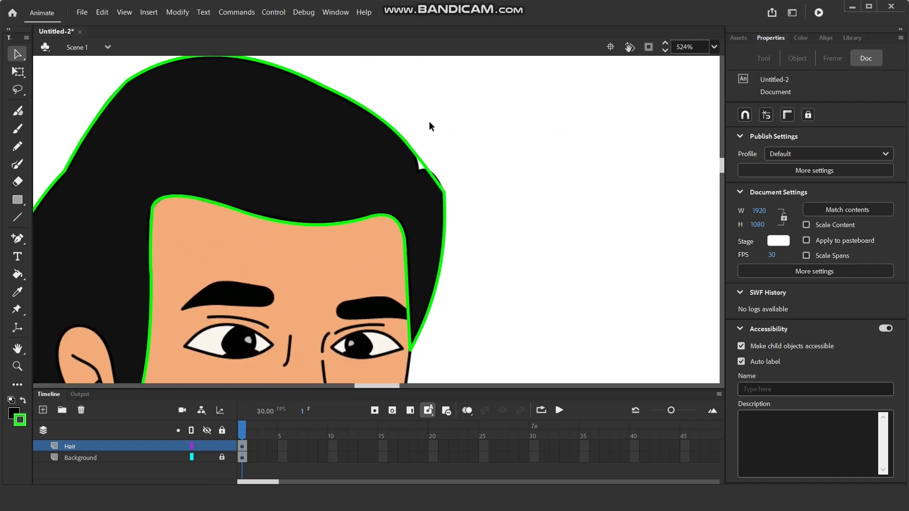
scroll(430, 121, down, 2)
click(192, 431)
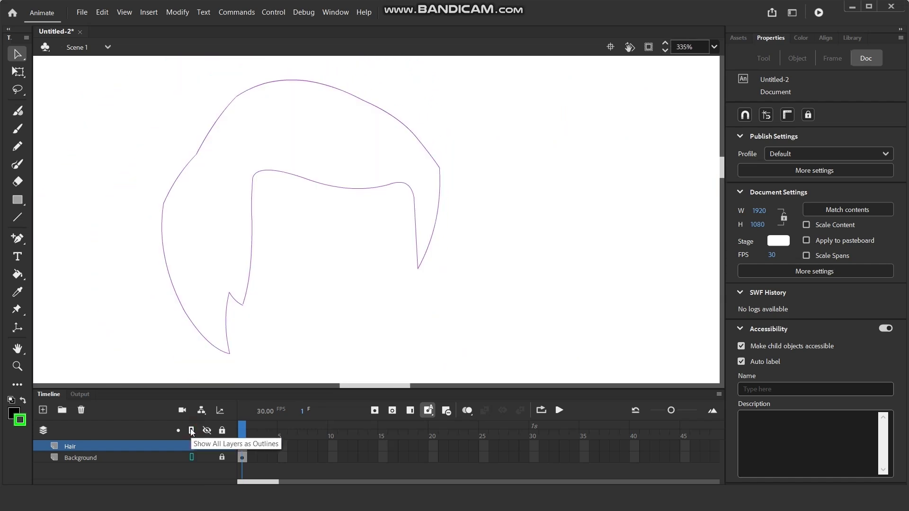
click(192, 431)
- Add an anchor point with the Pen tool at the small notch in the front hair edge and move it into the notch
click(25, 59)
scroll(426, 138, up, 3)
drag(460, 131, 375, 209)
scroll(406, 178, up, 3)
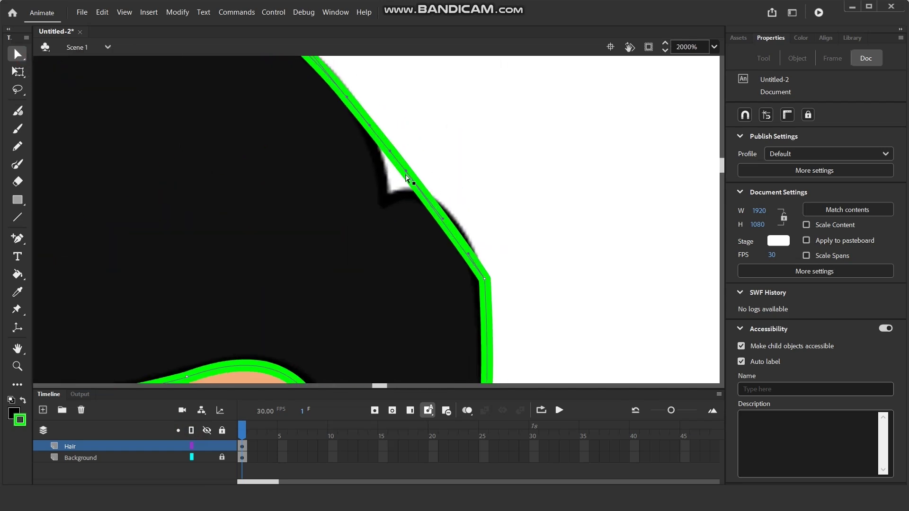
key(p)
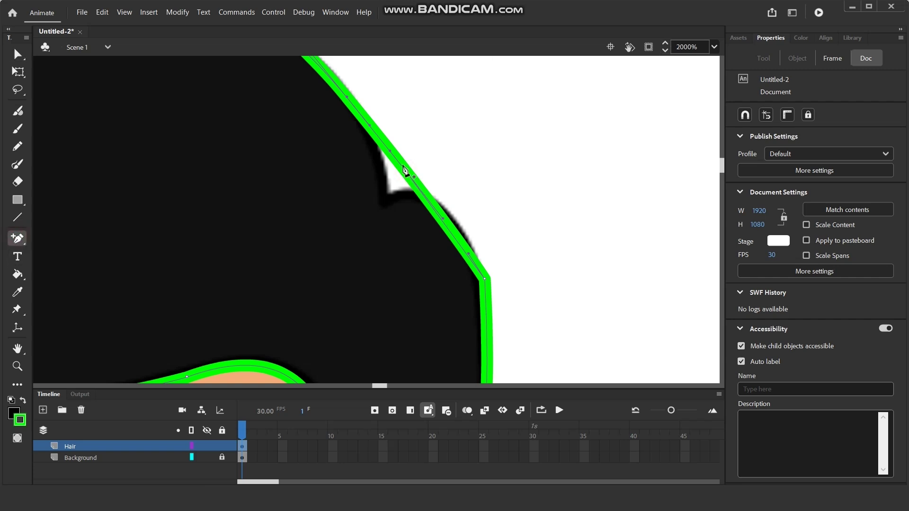
click(405, 171)
key(v)
mouse_move(402, 142)
mouse_down()
mouse_move(432, 203)
mouse_move(387, 187)
mouse_move(392, 196)
mouse_up()
click(400, 184)
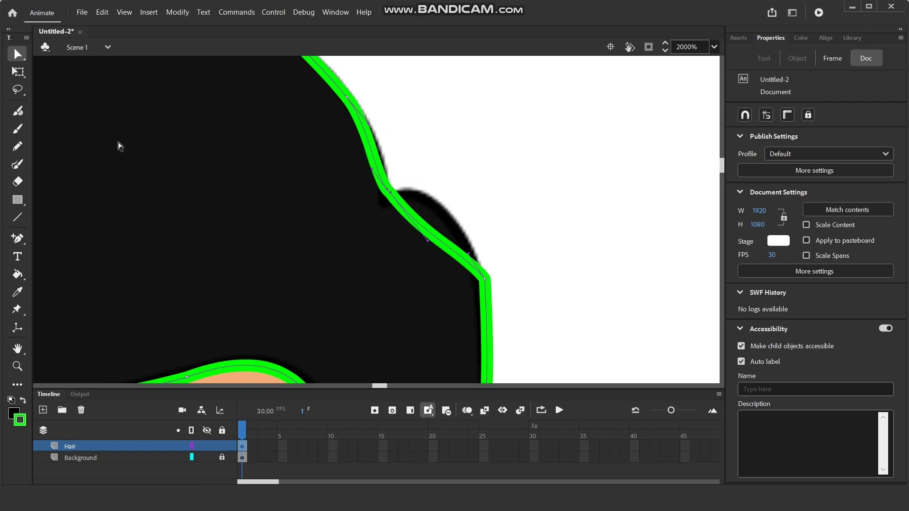
- Curve the outline segments on both sides of the notch outward to follow the bitmap's hair edge
click(24, 56)
click(74, 56)
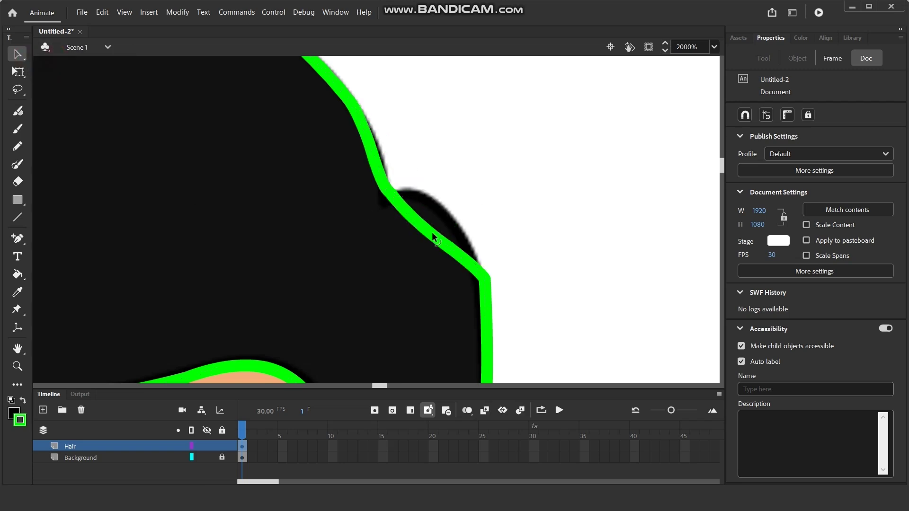
drag(431, 231, 440, 215)
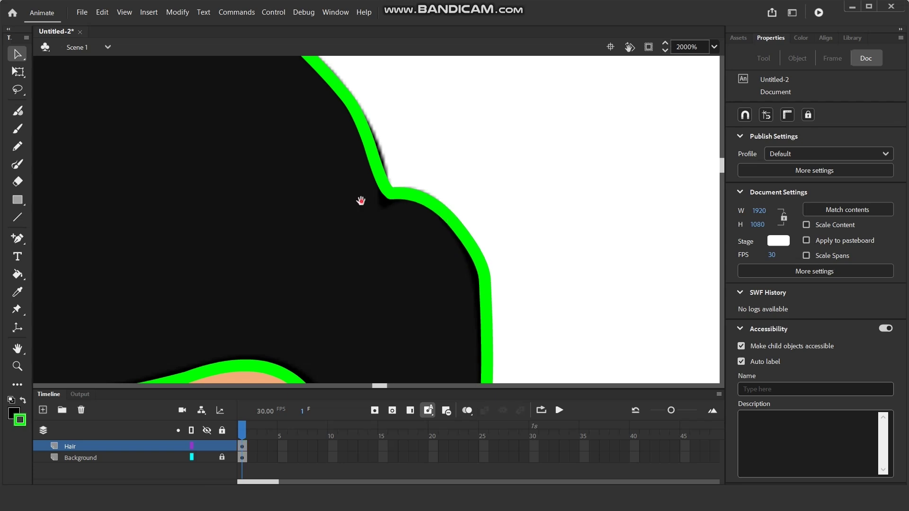
scroll(428, 286, up, 3)
scroll(428, 286, left, 2)
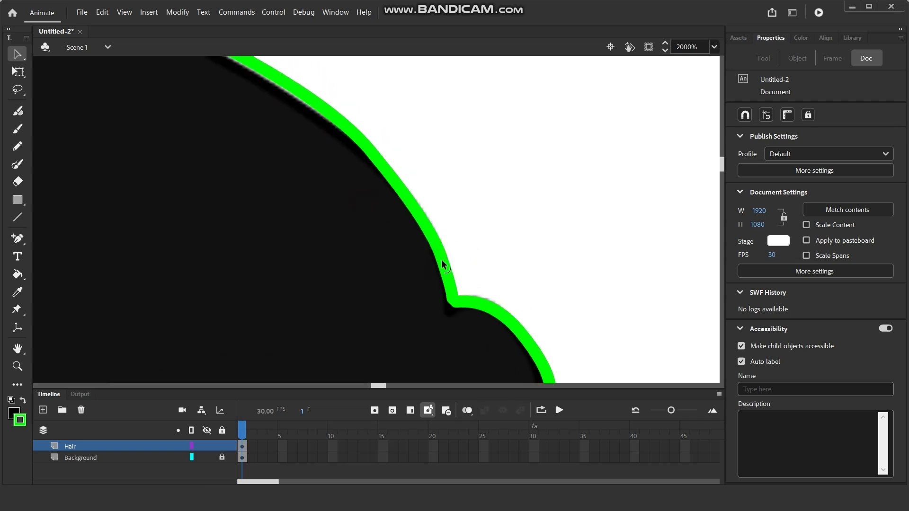
scroll(516, 263, down, 3)
scroll(404, 178, up, 3)
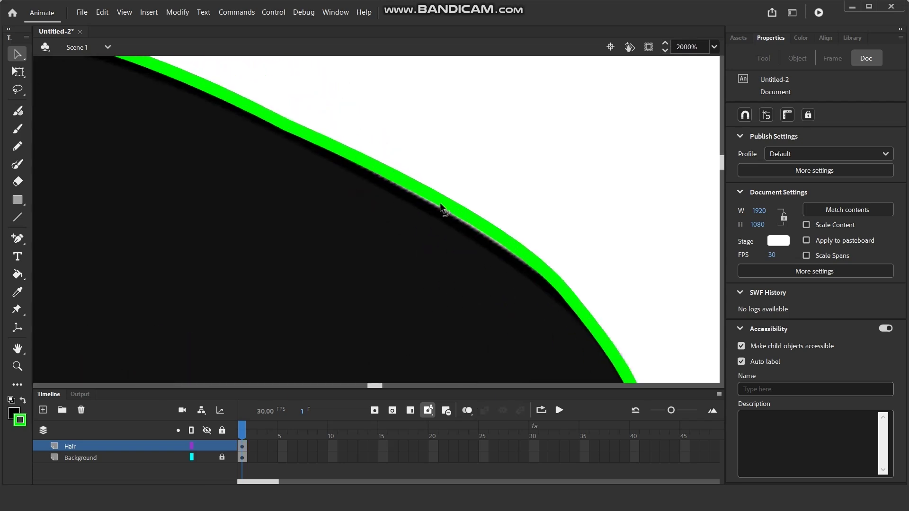
scroll(473, 132, down, 4)
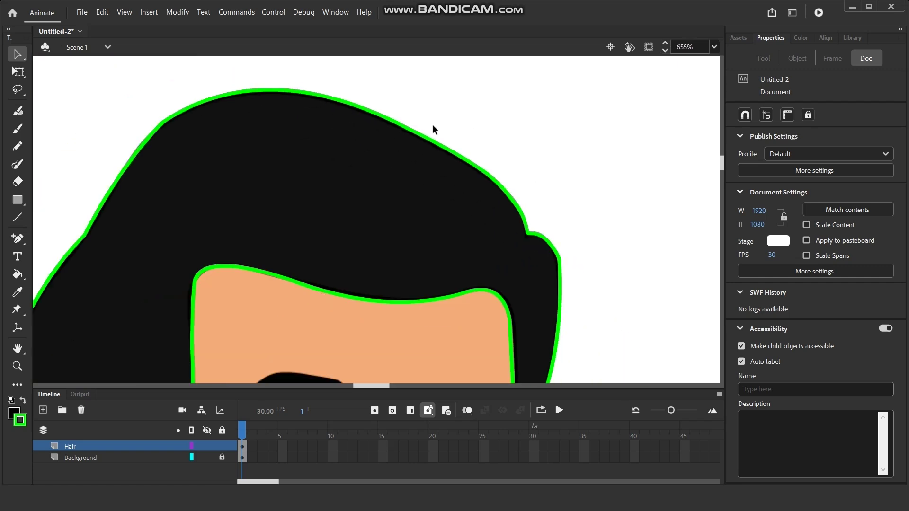
- Refine the two upper-back outline segments below the crown by bending them slightly further outward
scroll(102, 121, up, 4)
scroll(310, 180, up, 2)
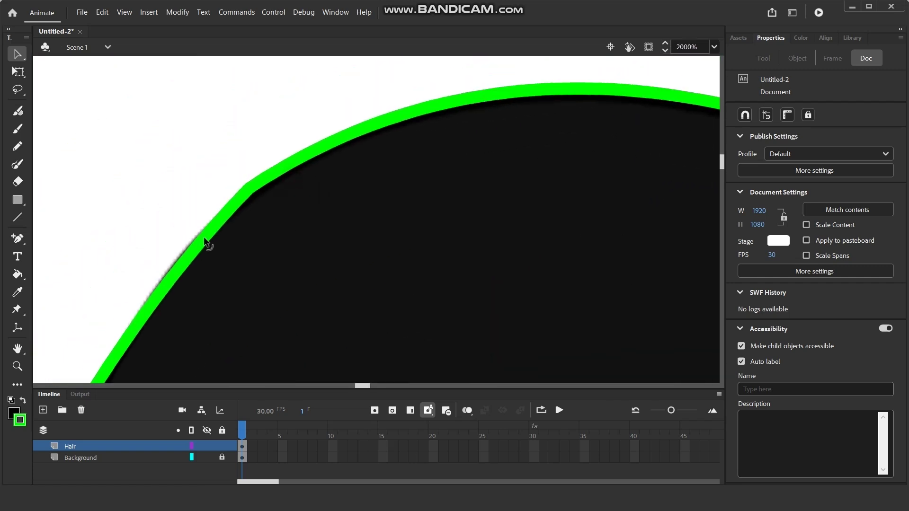
drag(198, 234, 201, 228)
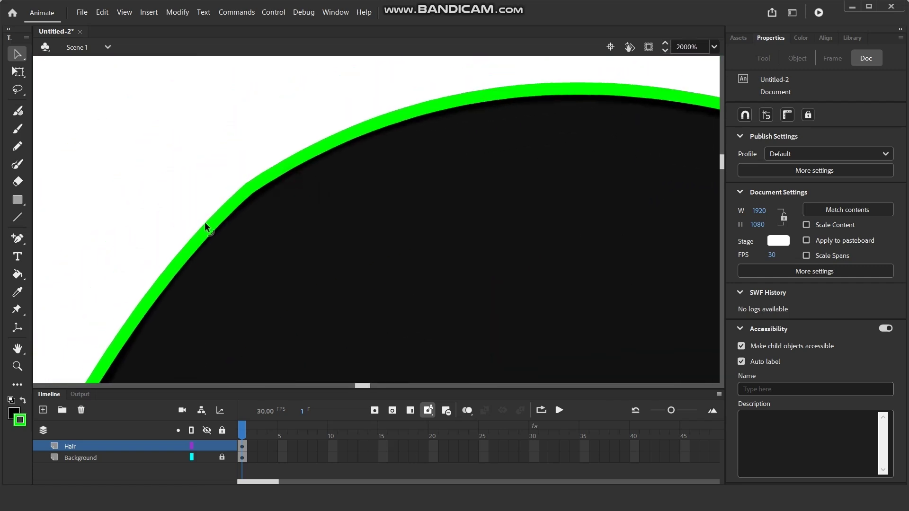
scroll(251, 181, down, 4)
scroll(239, 247, down, 2)
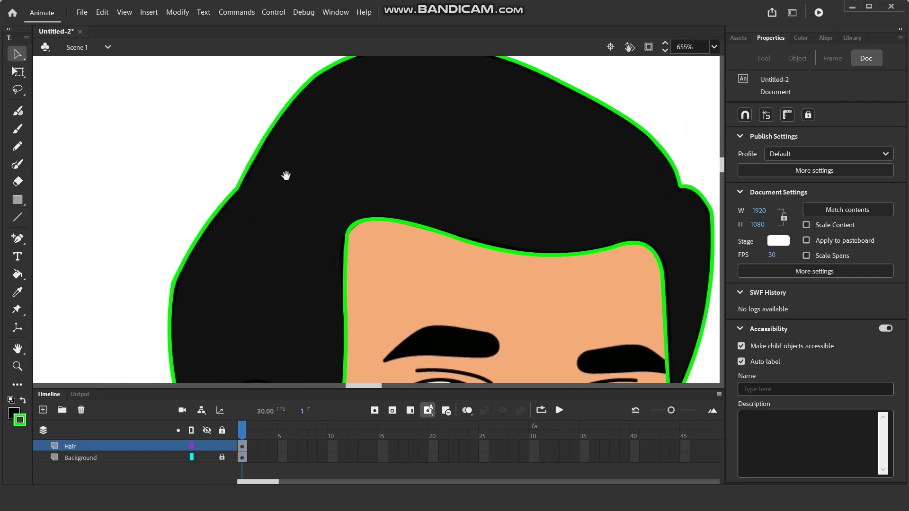
scroll(211, 254, up, 4)
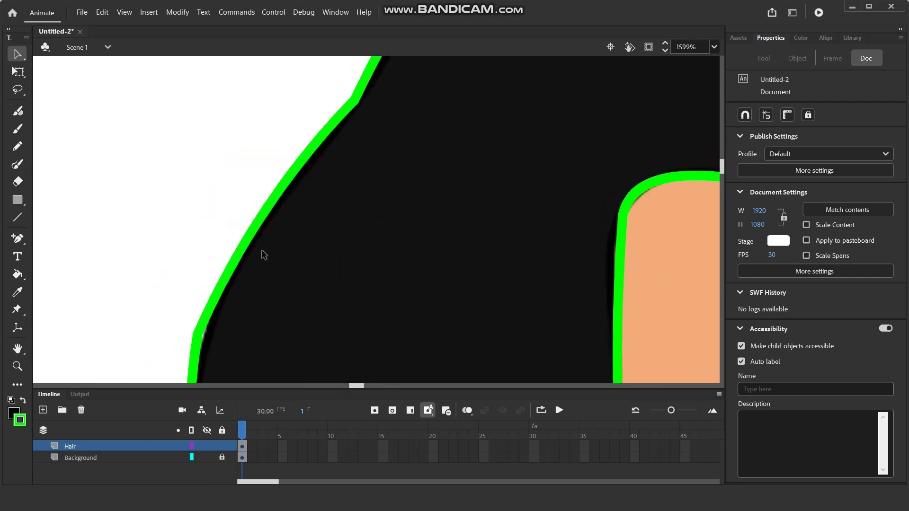
drag(251, 234, 230, 244)
- Bend the outline segment just below the crown further outward so it joins the crown curve smoothly
drag(316, 237, 229, 321)
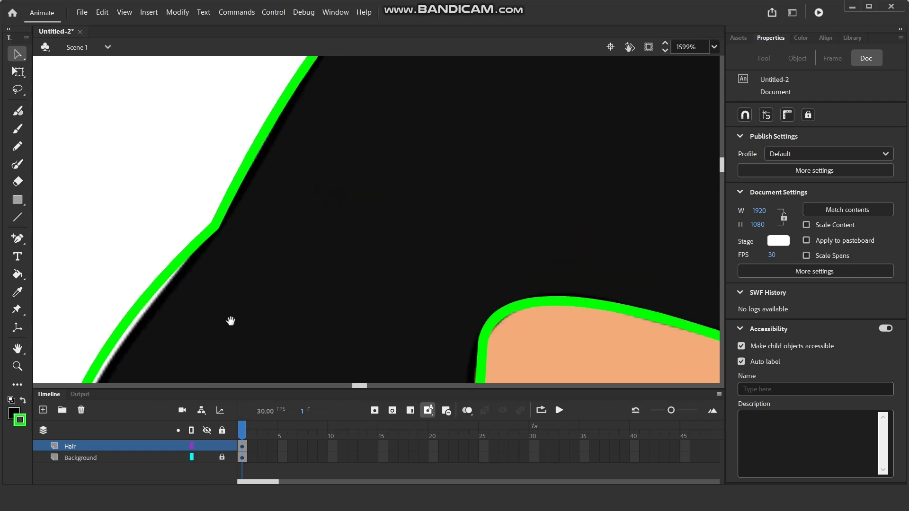
scroll(215, 218, down, 1)
scroll(260, 194, down, 5)
scroll(243, 239, up, 5)
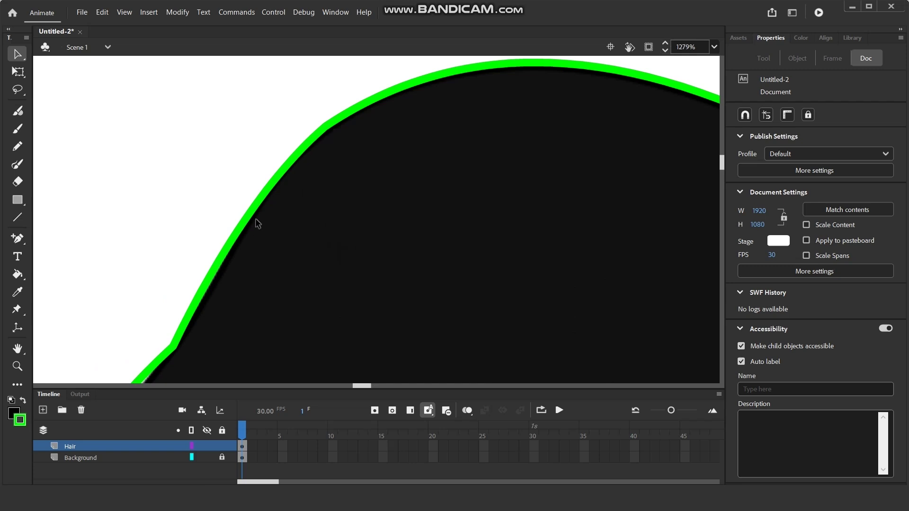
drag(250, 218, 242, 213)
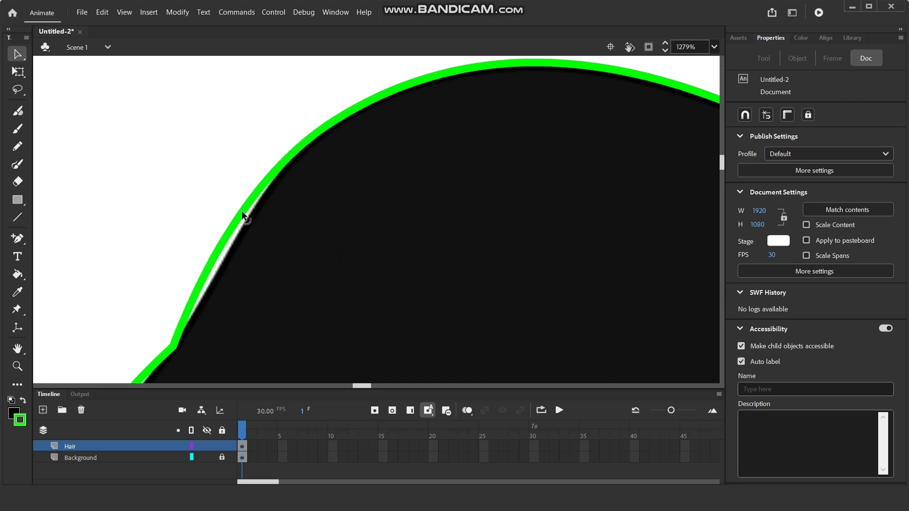
scroll(221, 147, down, 5)
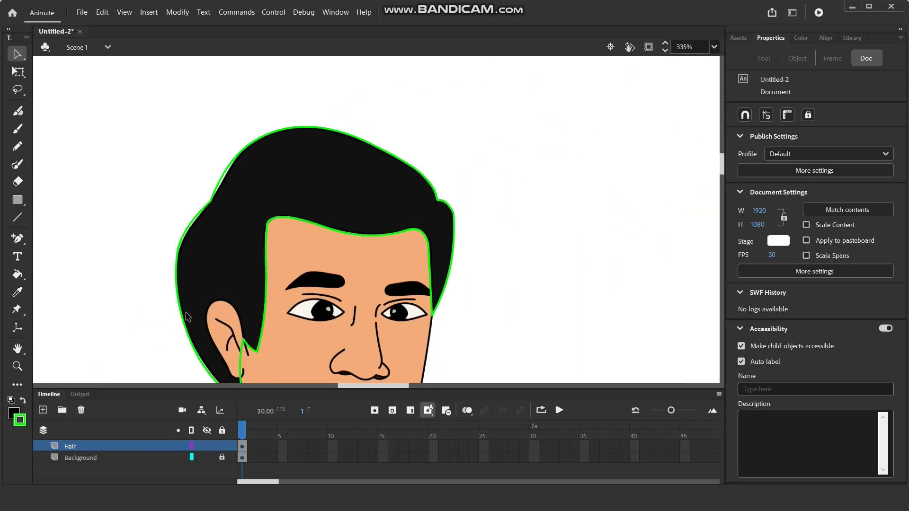
- Adjust the outline behind the ear to fit the lower back edge of the hair more closely
scroll(166, 232, up, 4)
scroll(223, 300, down, 8)
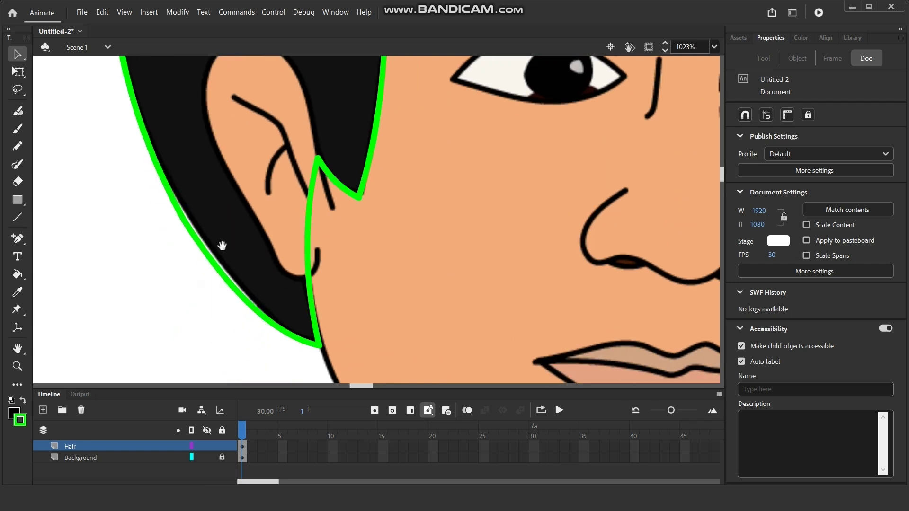
scroll(205, 220, up, 1)
drag(181, 213, 183, 210)
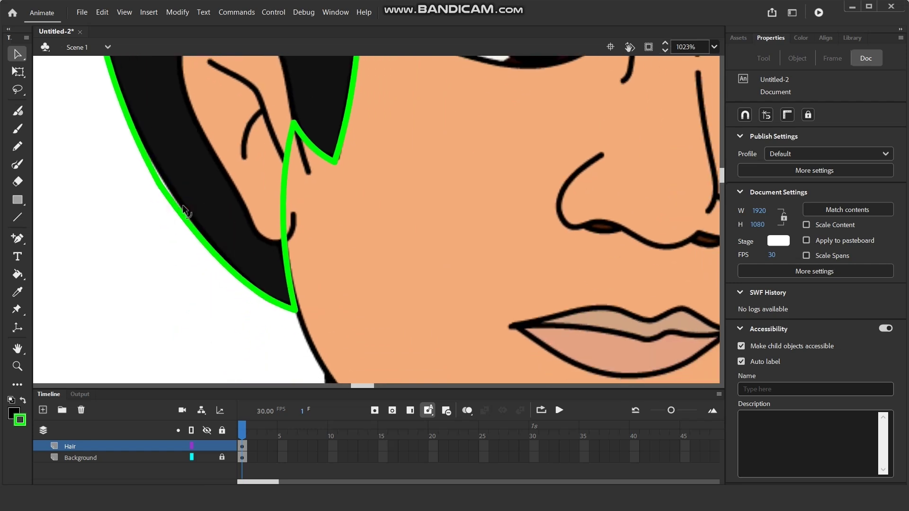
scroll(212, 213, down, 6)
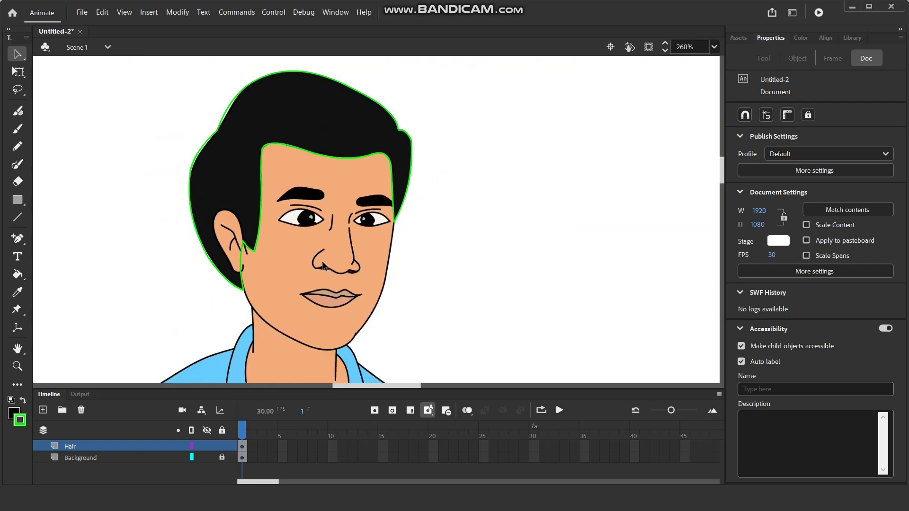
- Lock the Hair layer and add a new layer named Face above it
drag(360, 237, 394, 248)
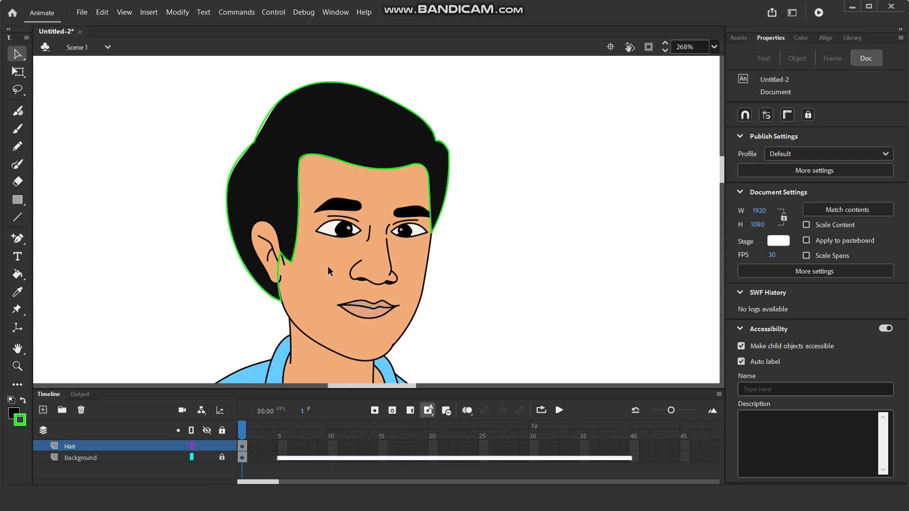
drag(328, 267, 333, 244)
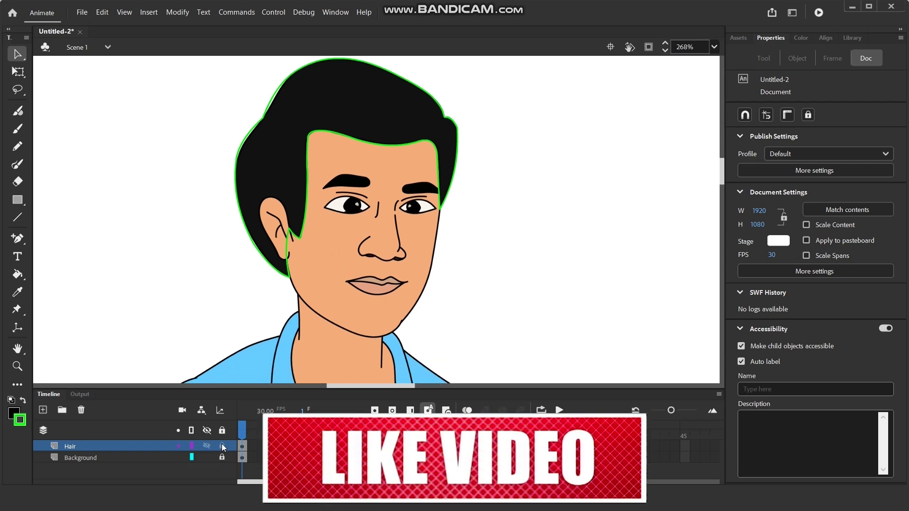
click(222, 446)
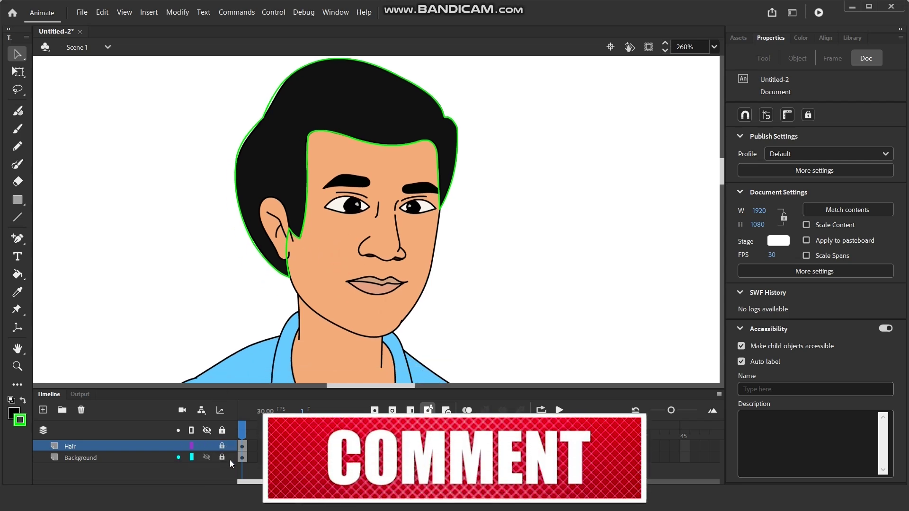
click(42, 410)
double_click(74, 446)
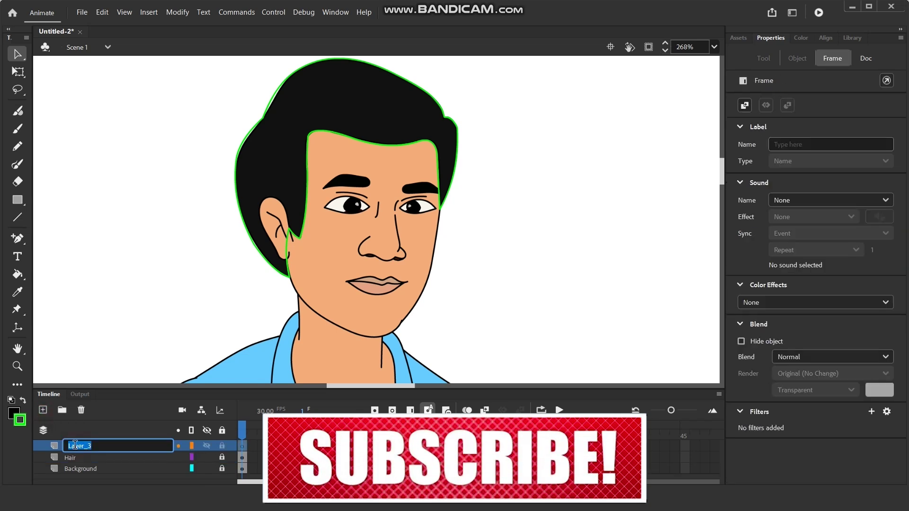
text(Face)
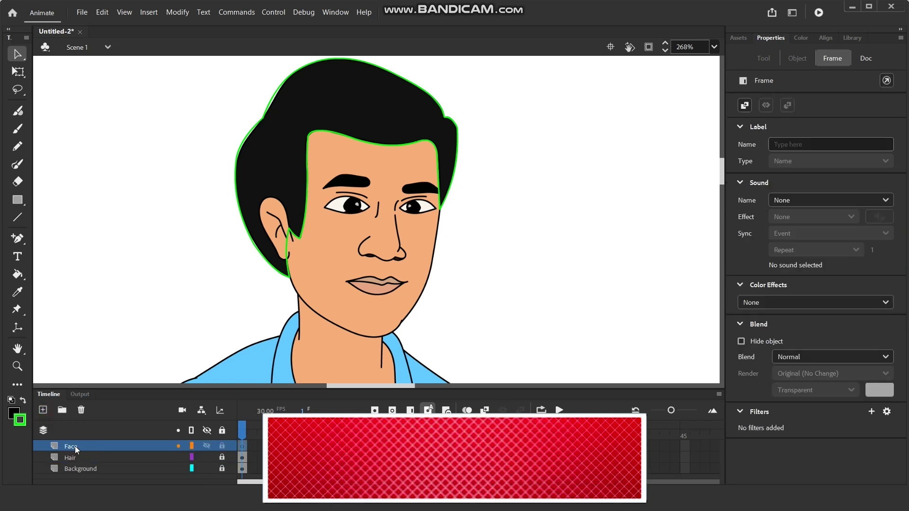
key(Return)
- Draw a closed face outline from straight lines with the Line tool, following the jaw and chin and crossing beneath the hair
scroll(372, 318, up, 5)
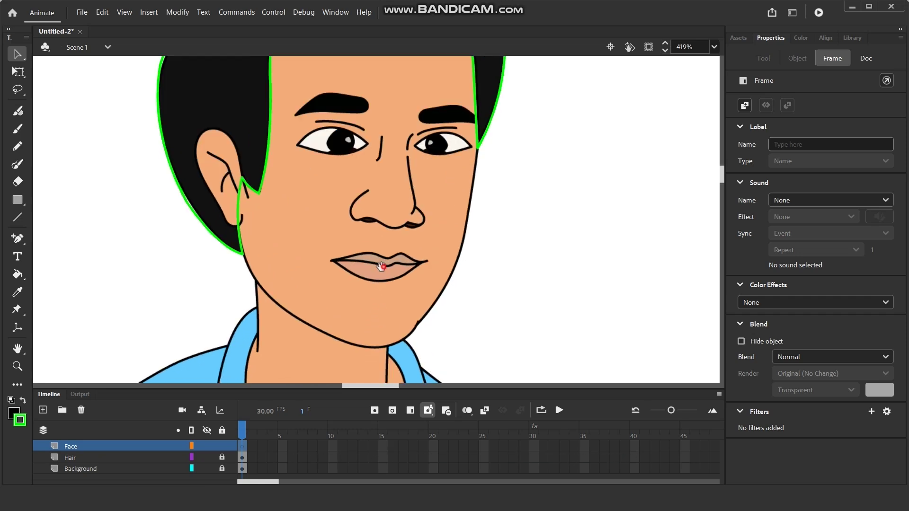
drag(345, 283, 323, 284)
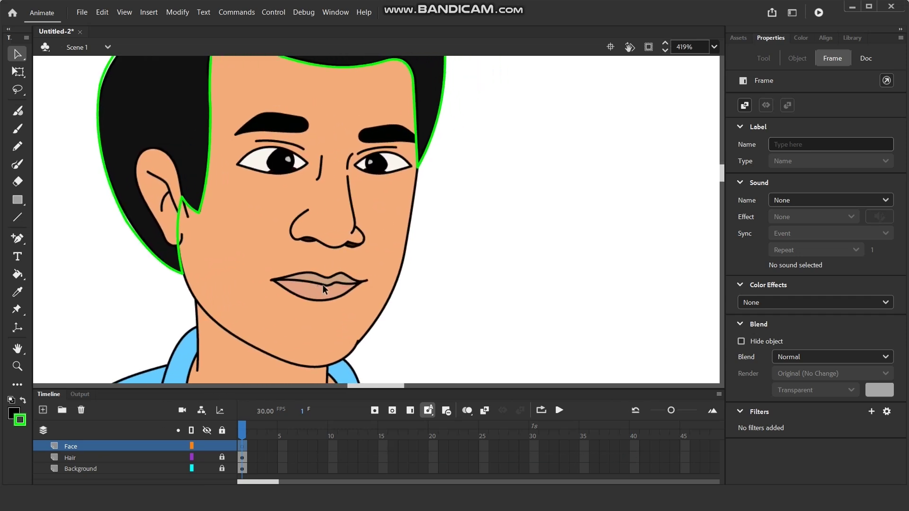
drag(329, 223, 324, 225)
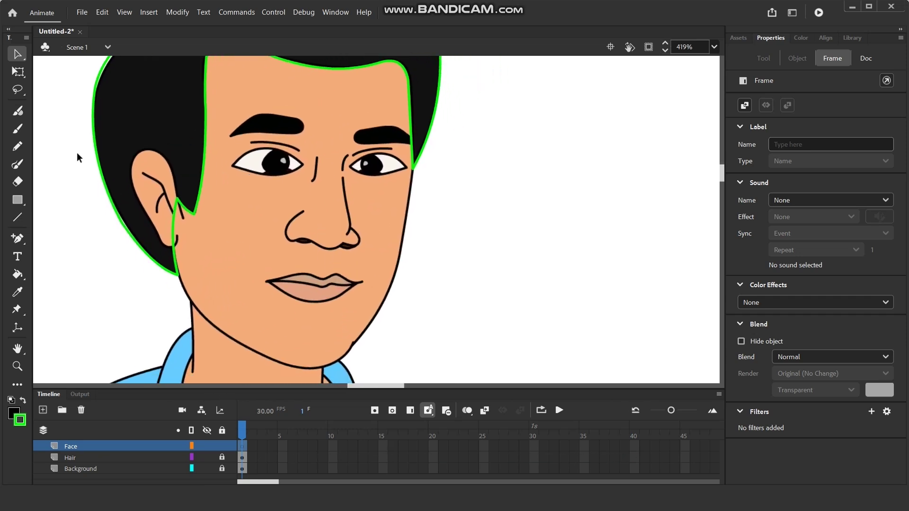
click(18, 217)
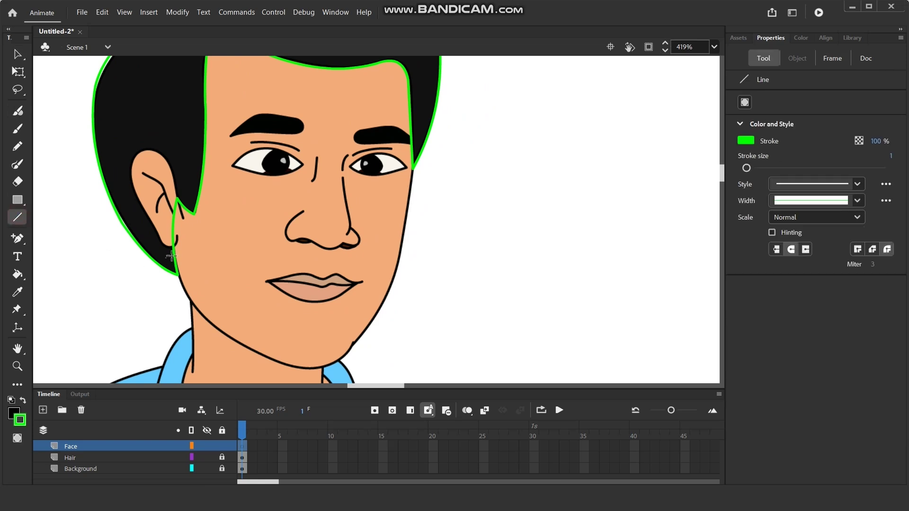
mouse_move(173, 246)
mouse_down()
mouse_move(273, 362)
mouse_move(288, 367)
mouse_move(281, 363)
mouse_move(361, 337)
mouse_move(403, 239)
mouse_move(408, 200)
mouse_move(433, 310)
mouse_move(447, 182)
mouse_move(289, 92)
mouse_move(226, 157)
mouse_move(203, 303)
mouse_move(187, 163)
mouse_move(212, 262)
mouse_move(210, 310)
mouse_move(258, 207)
mouse_move(247, 256)
mouse_up()
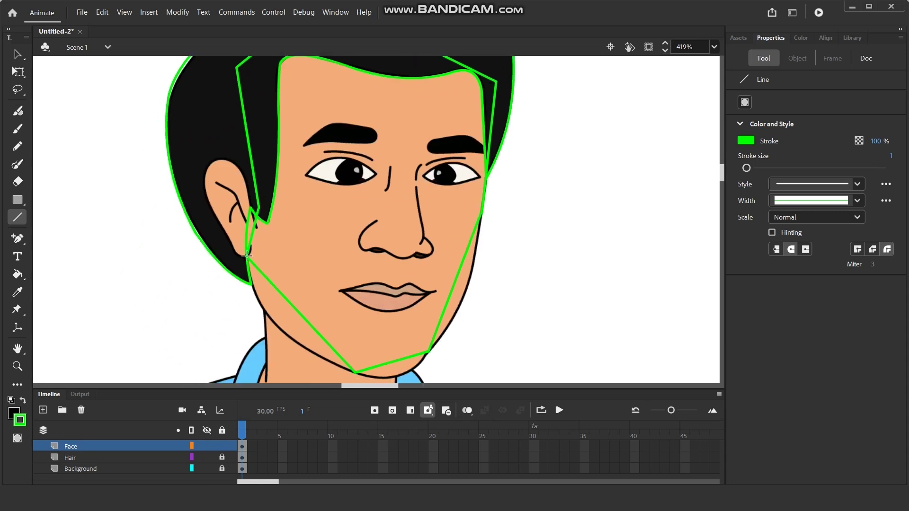
drag(317, 271, 291, 218)
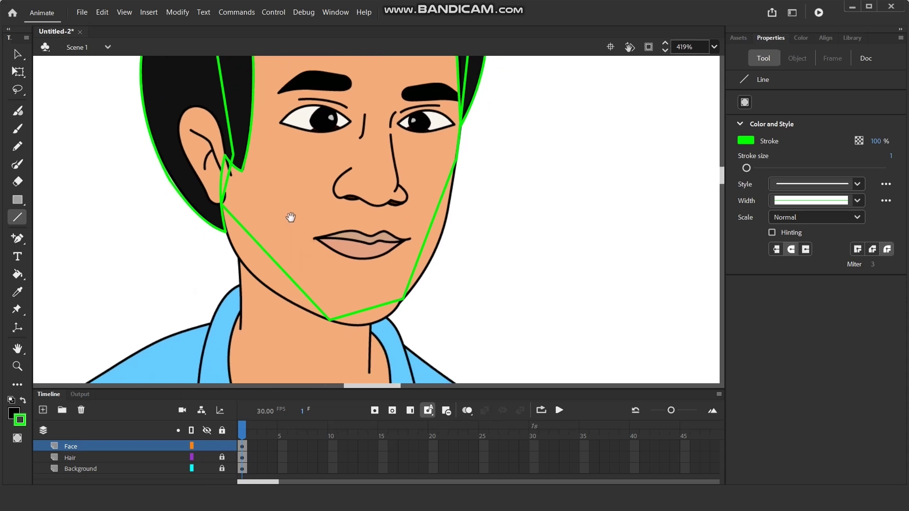
drag(274, 204, 256, 228)
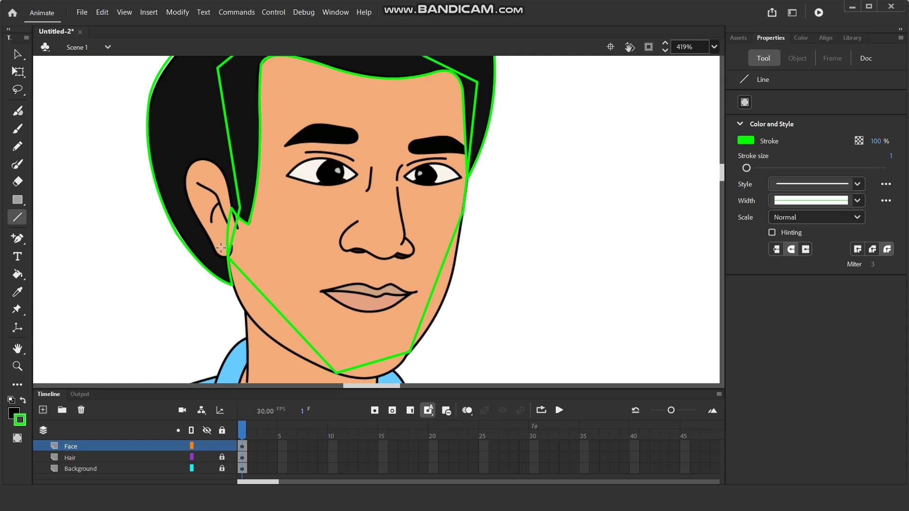
- Curve the jaw, chin and cheek segments of the face outline outward to match the bitmap's face edge
scroll(304, 369, up, 3)
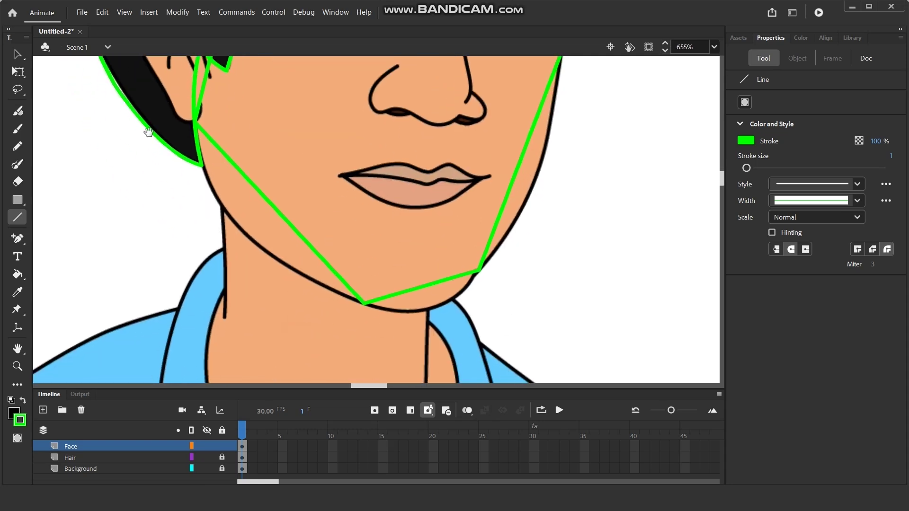
click(17, 55)
drag(266, 200, 227, 220)
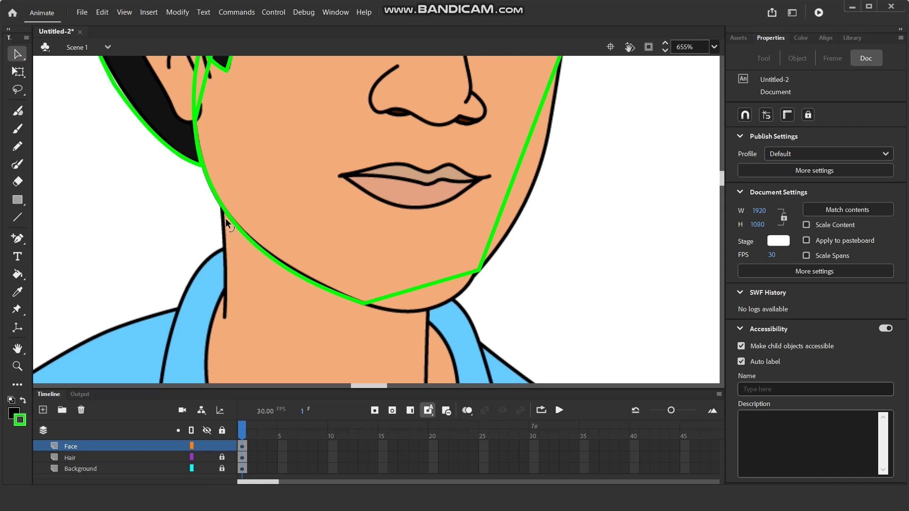
scroll(246, 312, up, 3)
drag(276, 292, 288, 321)
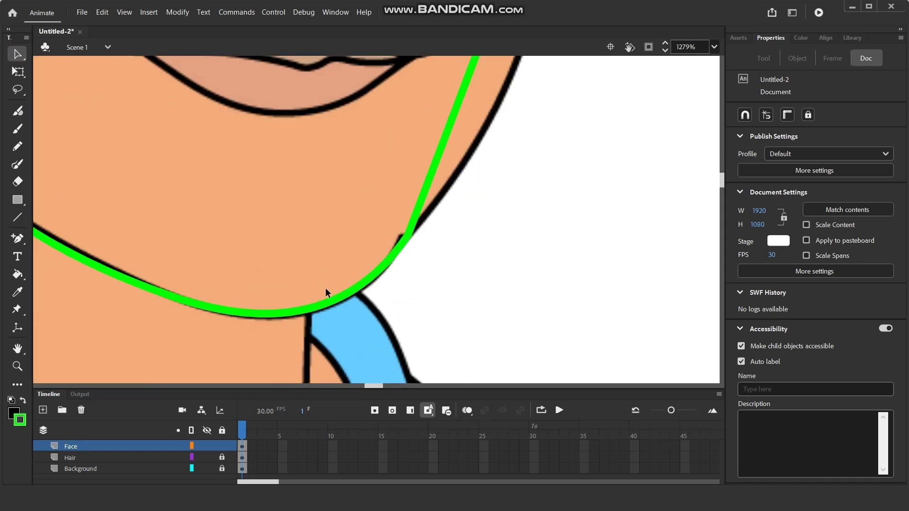
scroll(367, 269, down, 3)
drag(296, 230, 310, 257)
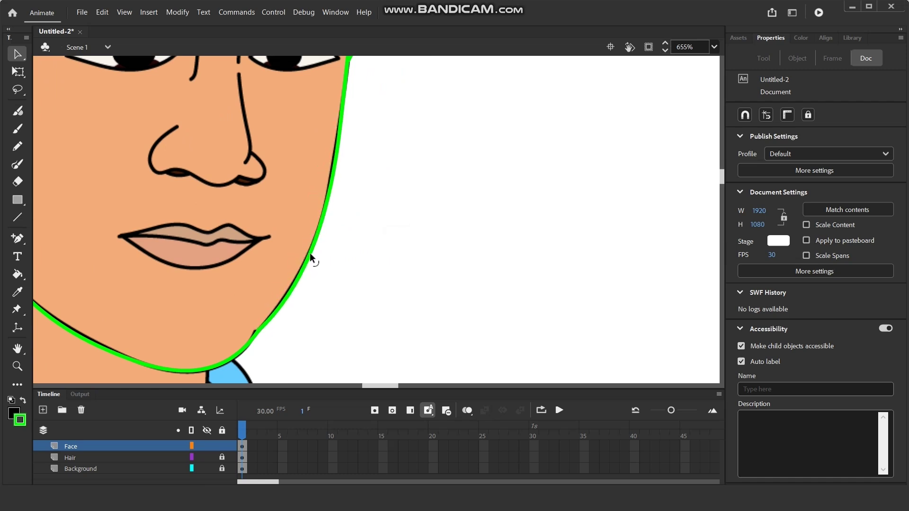
- Round the face outline segments running beneath the hair, across the forehead and down both sides
scroll(345, 194, up, 5)
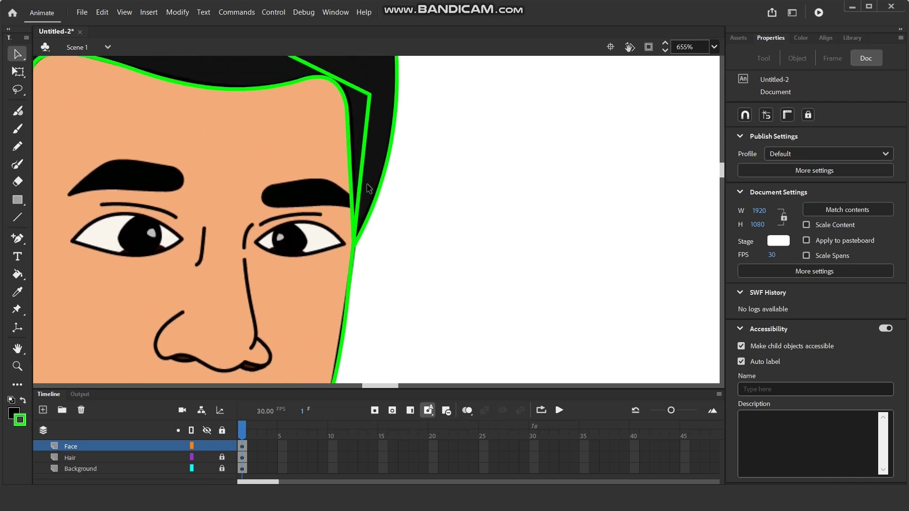
drag(372, 151, 489, 184)
drag(221, 222, 384, 227)
drag(344, 196, 419, 148)
drag(386, 226, 375, 235)
drag(395, 293, 391, 159)
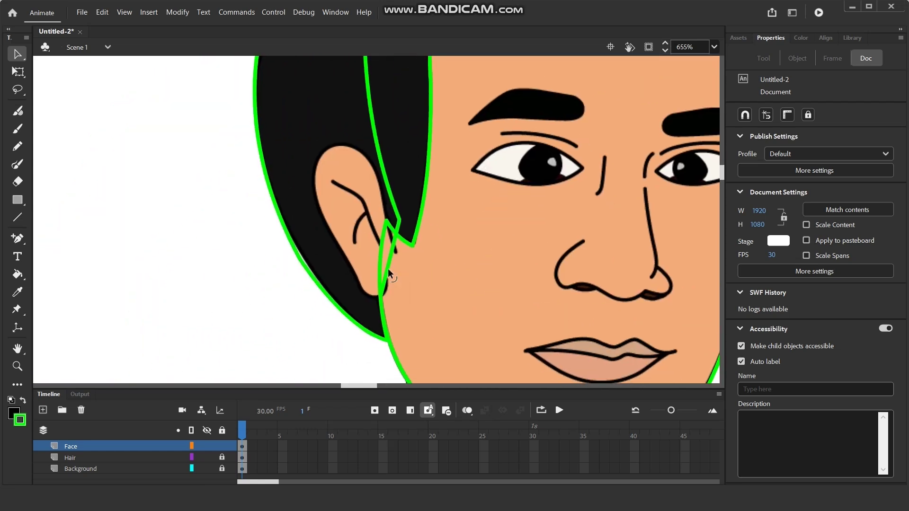
- Bend the face outline segment in front of the ear outward towards the cheek and adjust its upper corner point
scroll(391, 270, up, 5)
drag(356, 235, 379, 255)
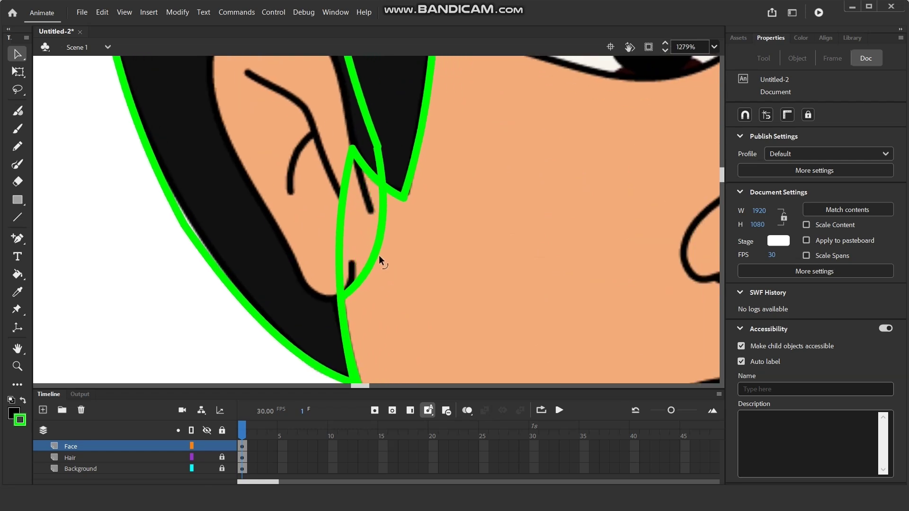
drag(377, 147, 380, 153)
scroll(380, 153, down, 6)
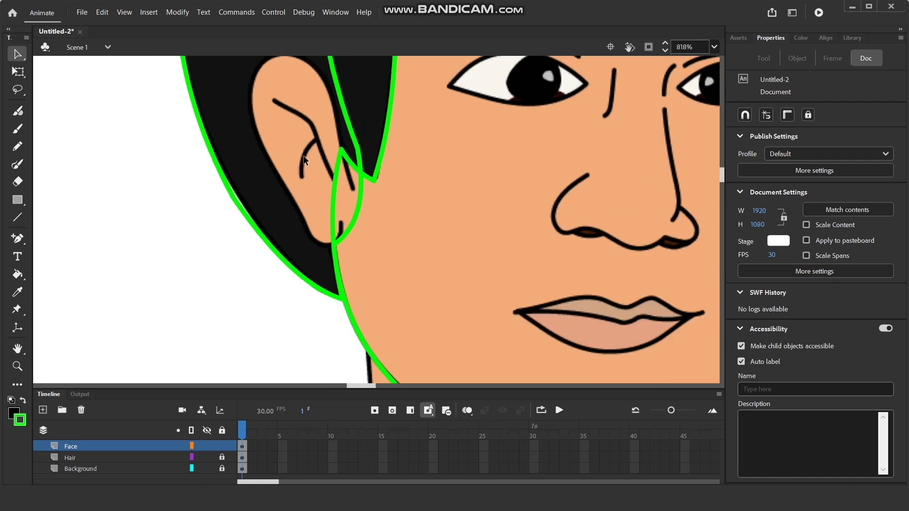
drag(526, 219, 525, 221)
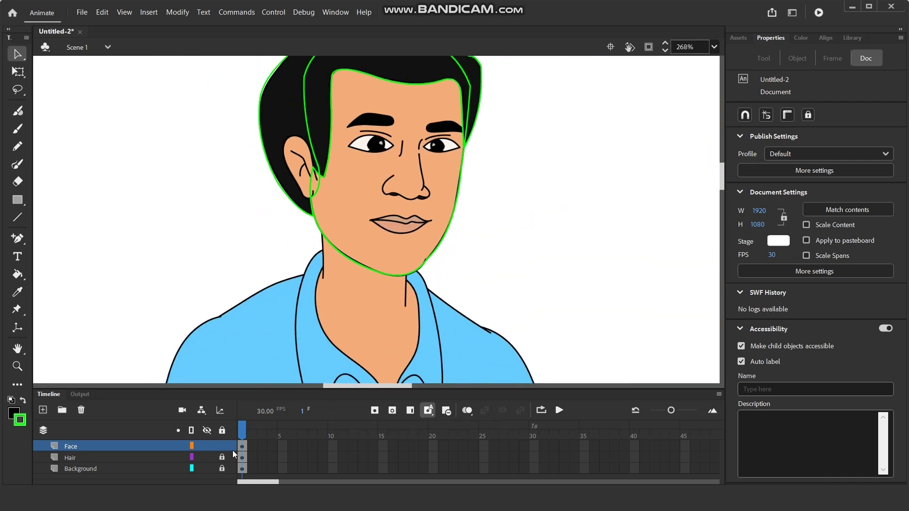
- Display the Hair and Face layers as outlines and lock the Face layer
click(191, 458)
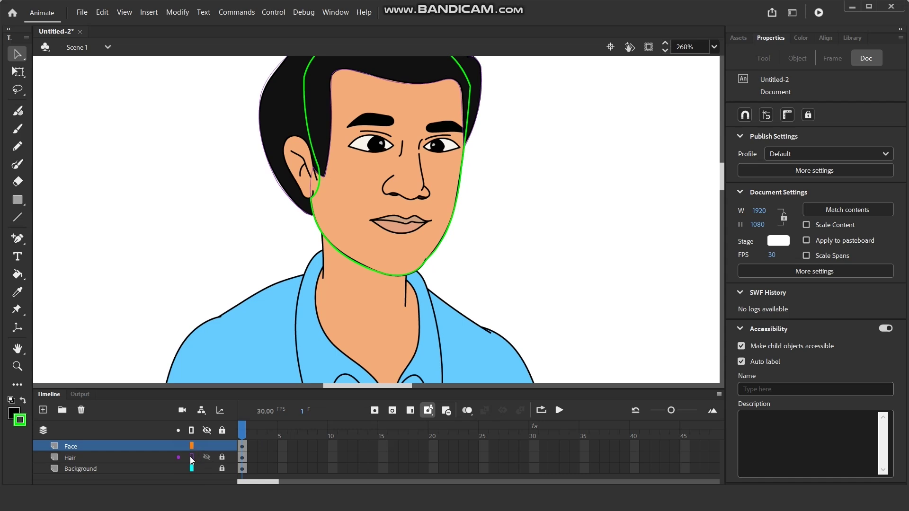
click(194, 447)
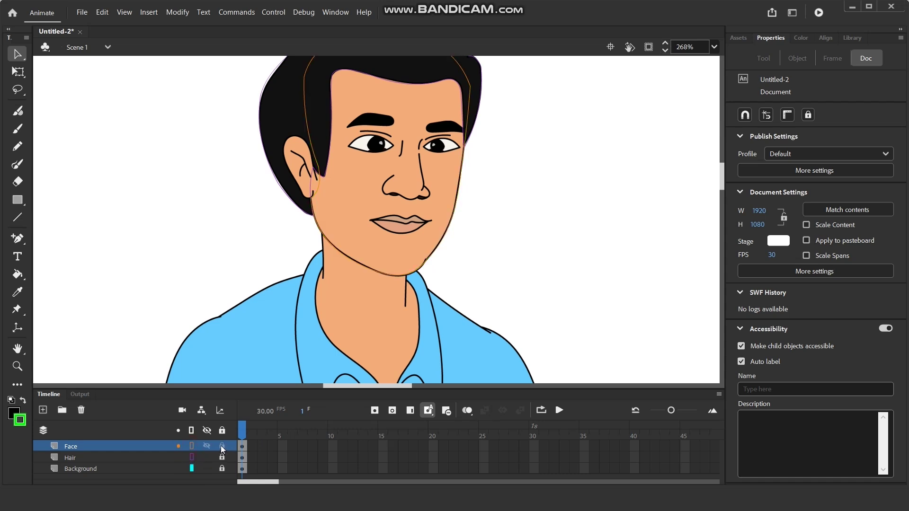
drag(477, 217, 478, 259)
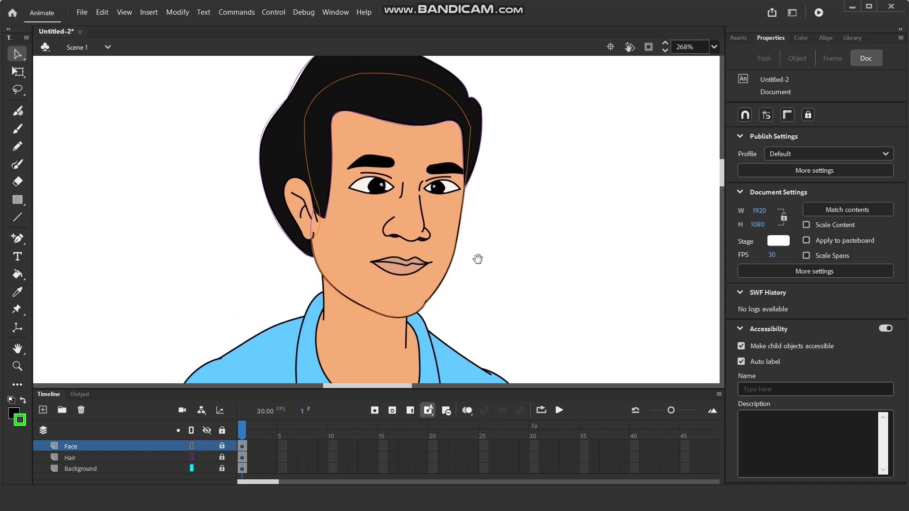
- Add a new layer above Face and name it Kaan
click(44, 414)
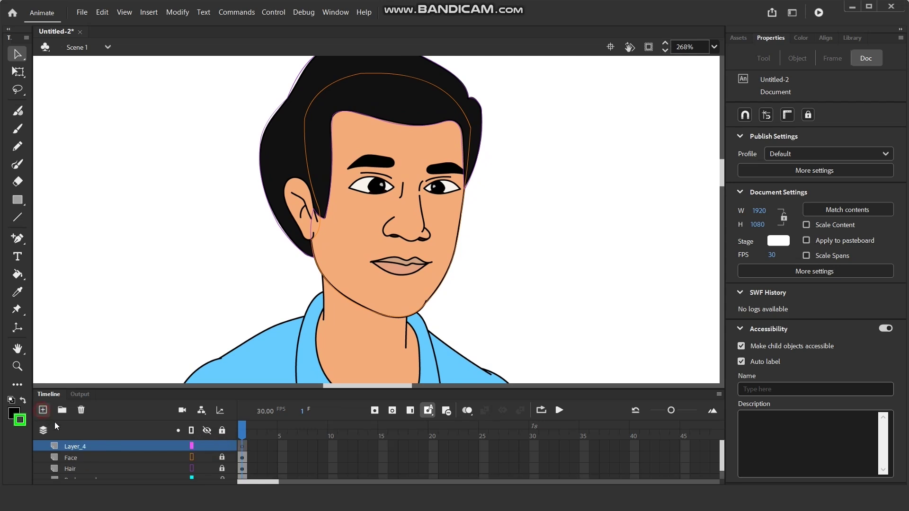
double_click(76, 447)
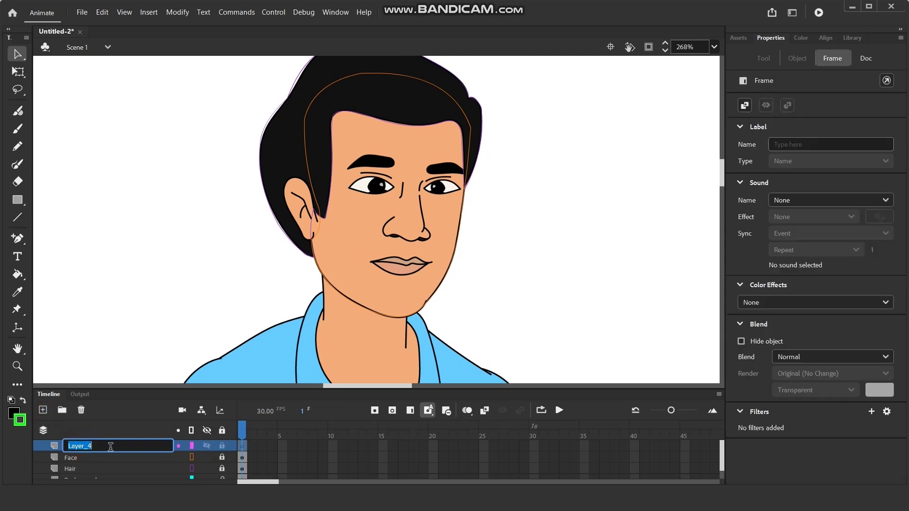
text(Kan)
key(Return)
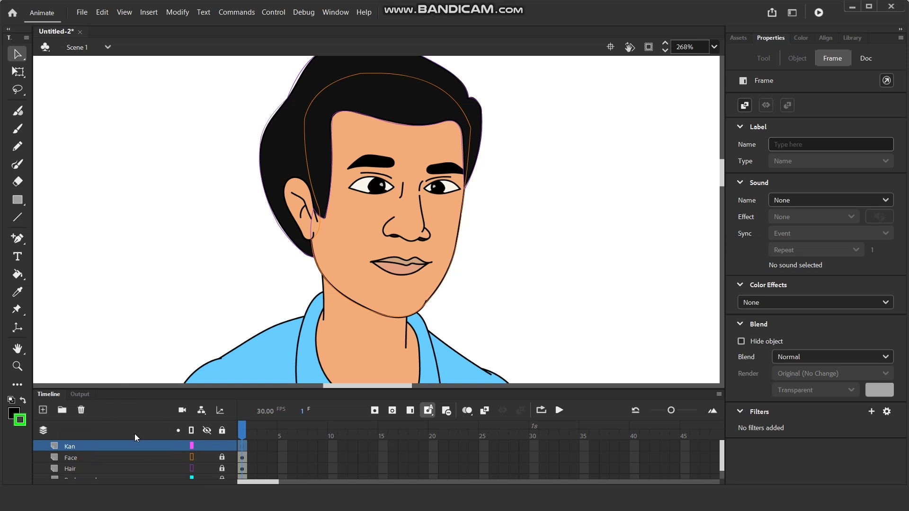
double_click(71, 447)
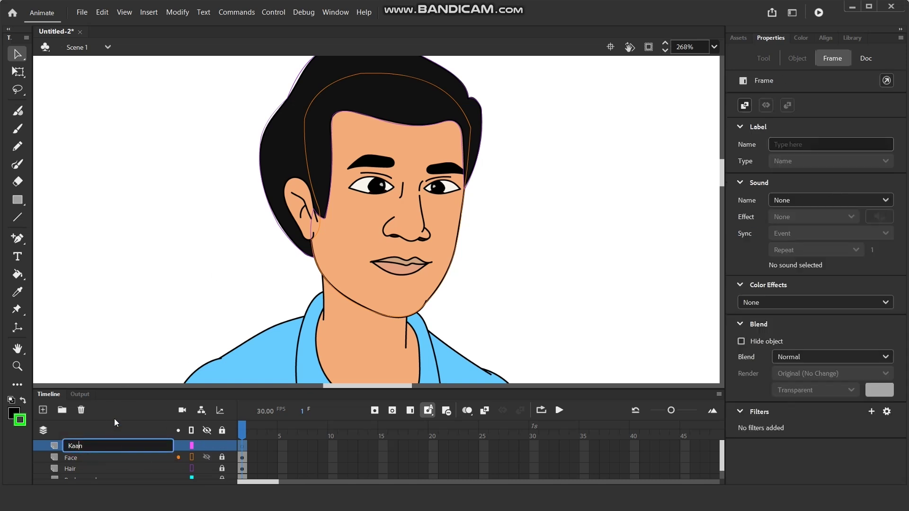
click(120, 333)
- Trace the ear's outer contour and inner fold lines with straight segments using the Line tool
scroll(311, 214, up, 5)
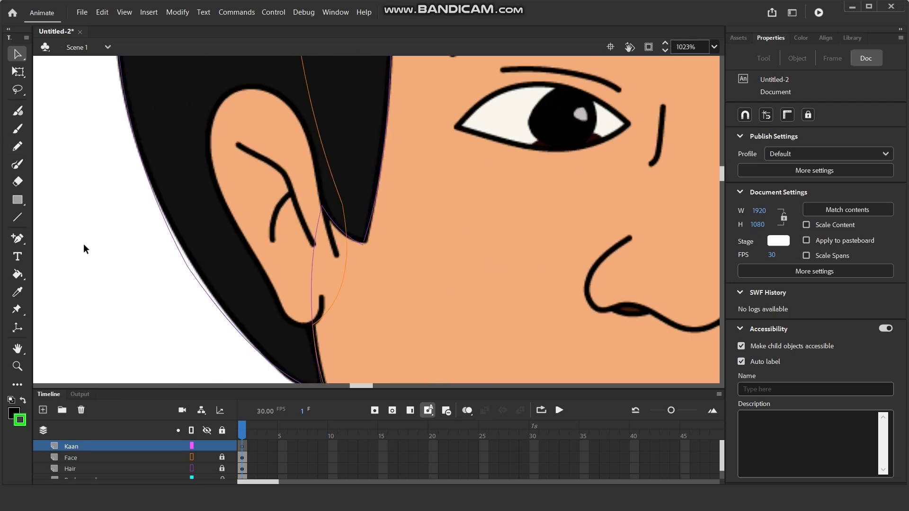
click(18, 217)
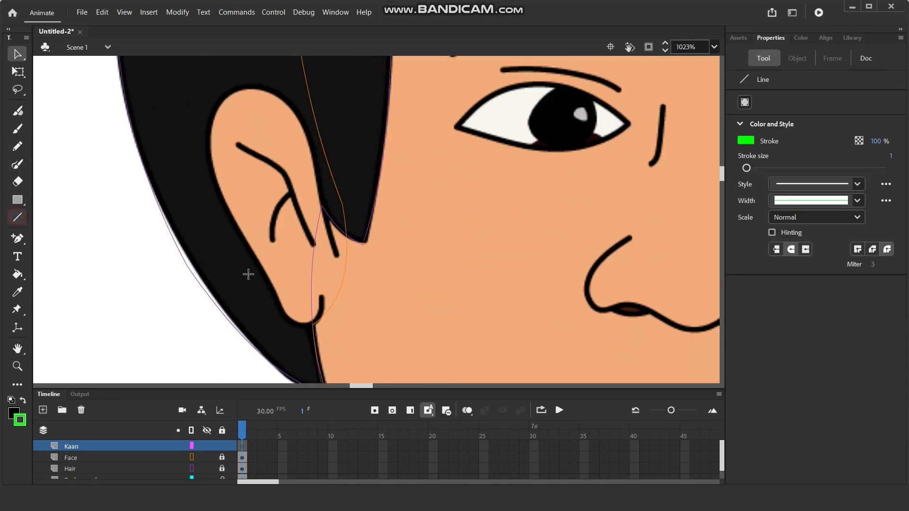
drag(321, 295, 307, 324)
mouse_move(304, 324)
mouse_down()
mouse_move(279, 301)
mouse_move(213, 179)
mouse_move(252, 81)
mouse_move(246, 89)
mouse_move(255, 87)
mouse_move(282, 111)
mouse_move(315, 167)
mouse_move(337, 256)
mouse_up()
mouse_move(239, 146)
mouse_down()
mouse_move(284, 173)
mouse_move(312, 245)
mouse_move(283, 198)
mouse_up()
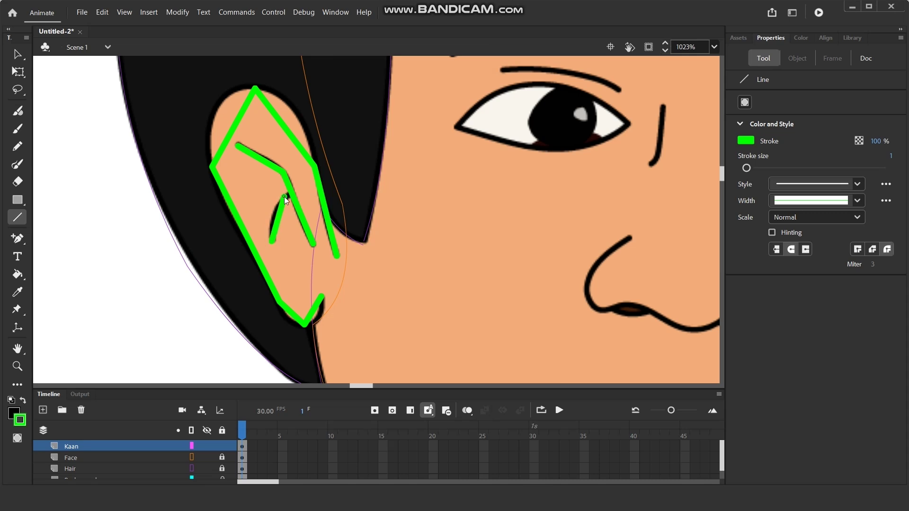
- Curve the two short segments at the bottom of the ear into a rounded earlobe
key(v)
scroll(315, 327, up, 3)
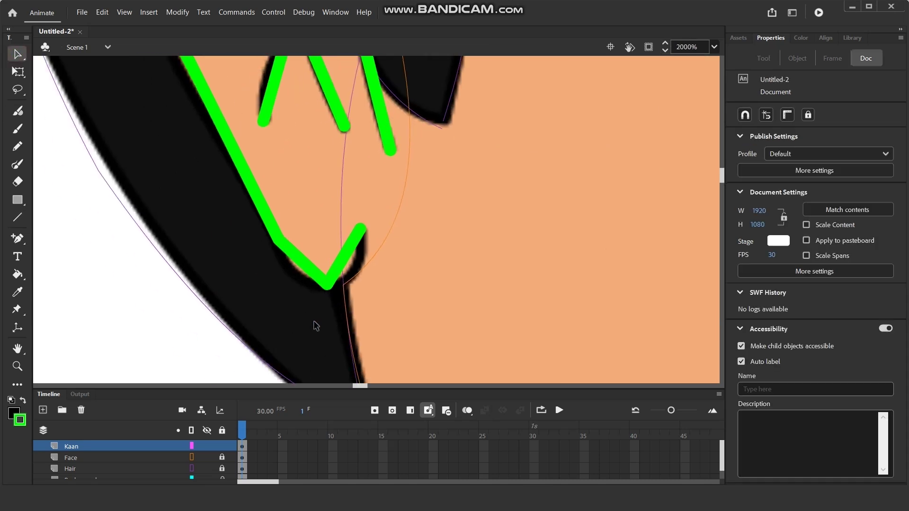
drag(367, 224, 379, 239)
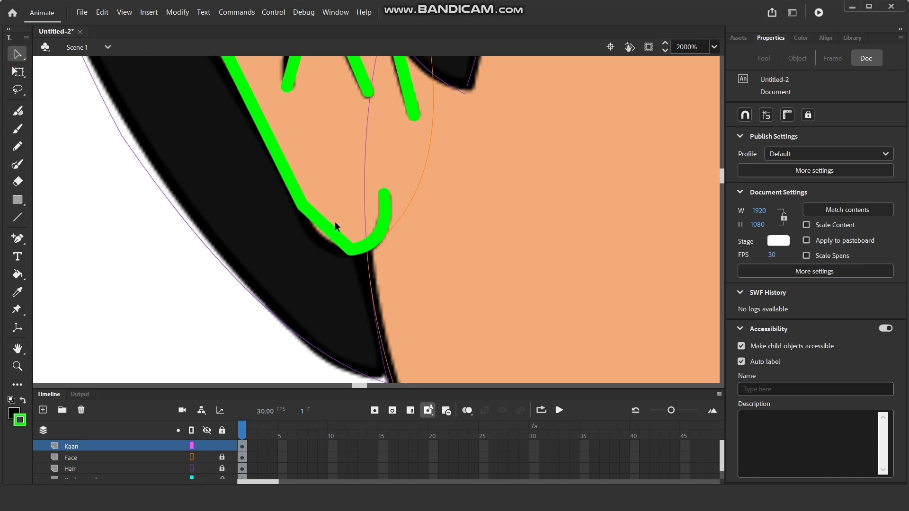
drag(318, 233, 318, 240)
scroll(320, 236, down, 2)
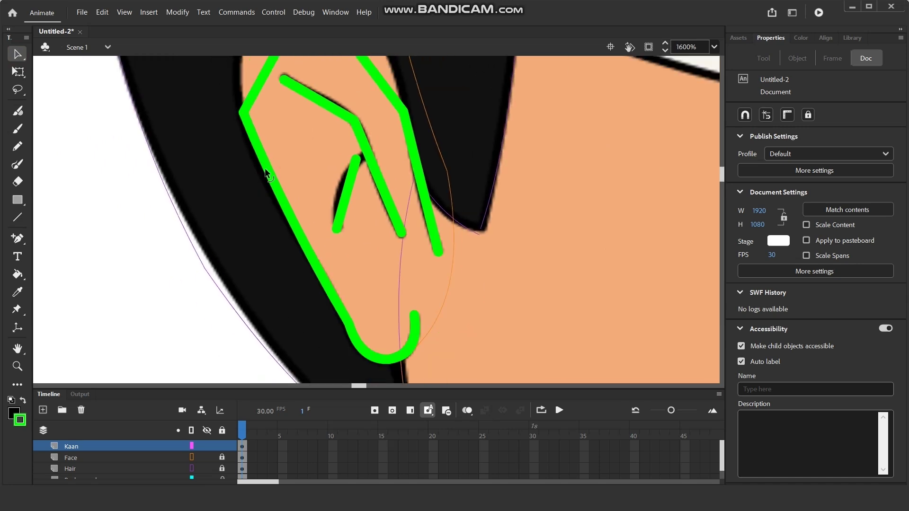
- Bend the ear's back, top and front contour segments to follow the bitmap's ear edge
drag(255, 141, 280, 239)
drag(292, 163, 262, 148)
drag(365, 136, 368, 92)
drag(374, 161, 305, 126)
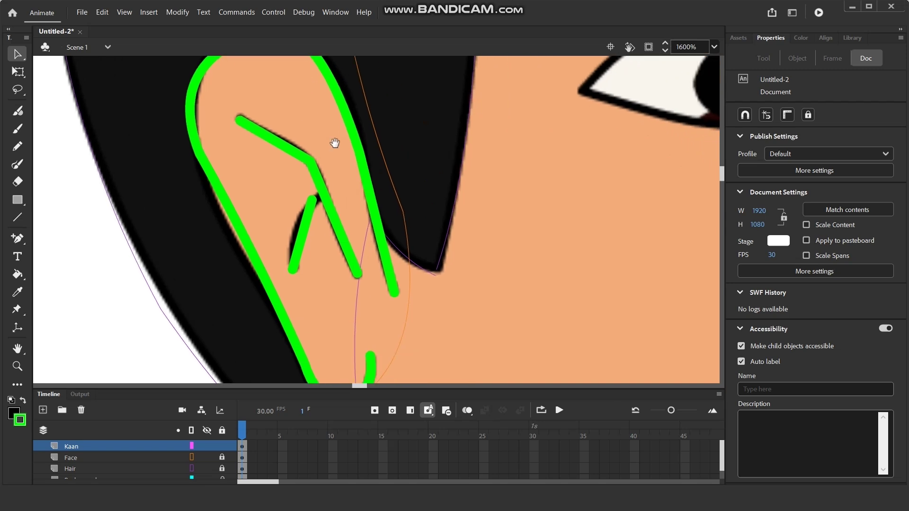
- Bend the ear's inner fold lines to match the bitmap and attach the short fold's upper end to the longer fold
scroll(347, 191, left, 3)
scroll(347, 191, up, 2)
drag(345, 192, 326, 163)
drag(357, 204, 361, 188)
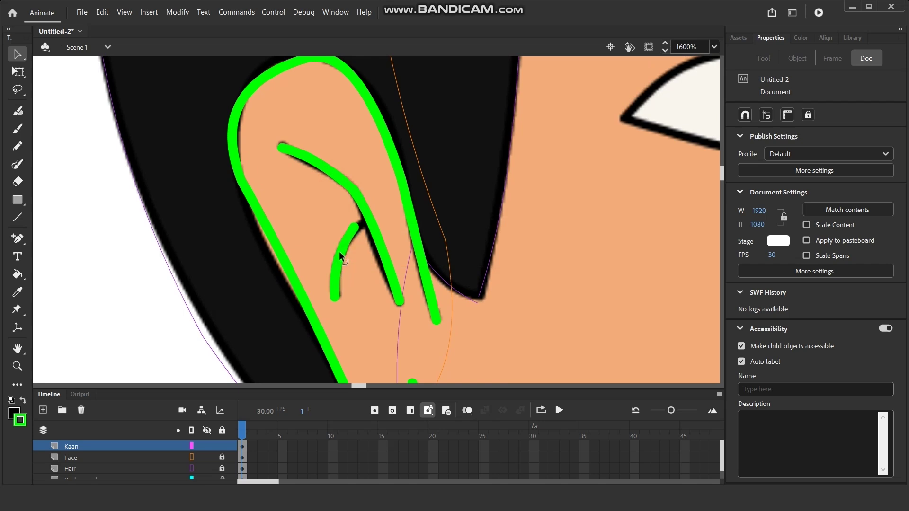
drag(355, 226, 366, 218)
drag(345, 238, 343, 236)
- Fine-tune the curvature of the ear's back contour and the lower part of its long inner fold
drag(236, 141, 234, 136)
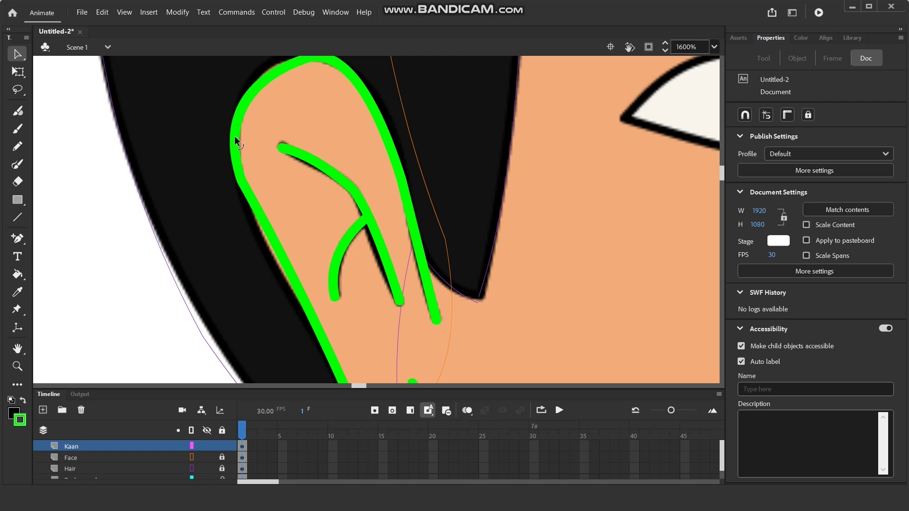
drag(253, 203, 255, 221)
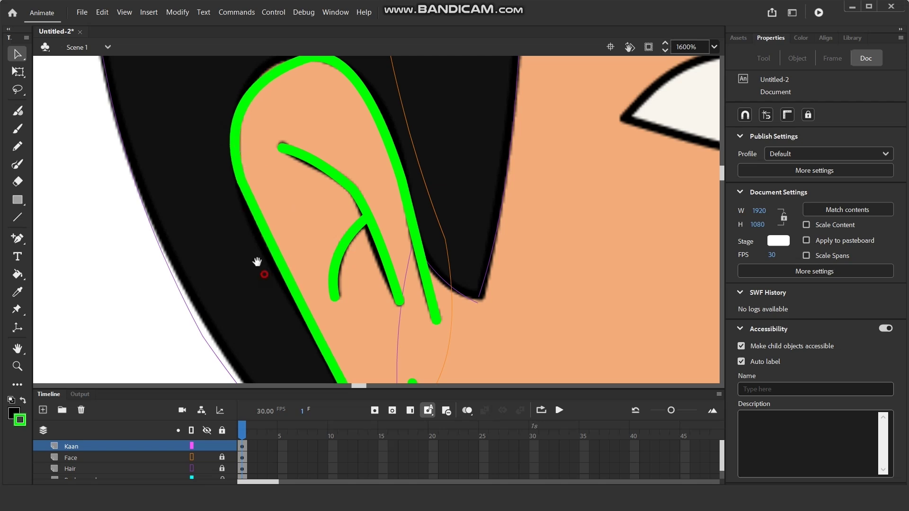
scroll(256, 260, down, 3)
scroll(255, 259, right, 2)
scroll(378, 311, down, 5)
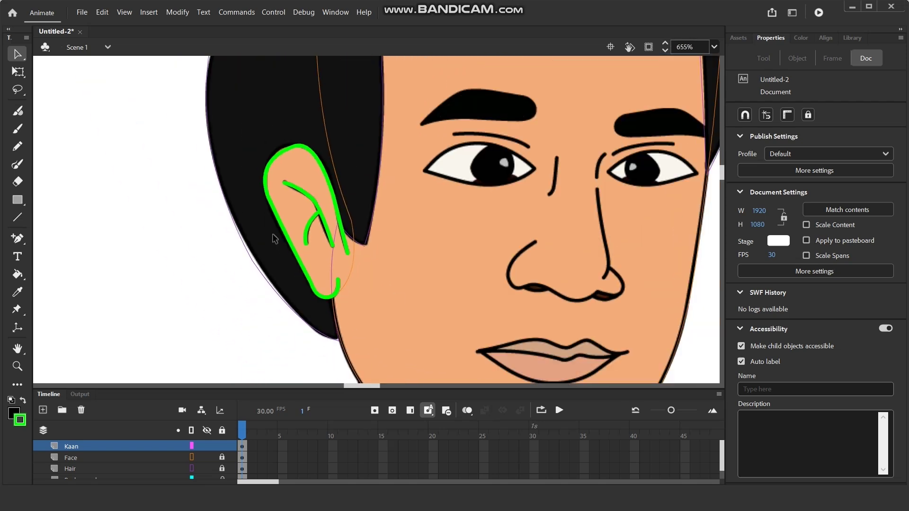
scroll(278, 238, up, 6)
drag(339, 217, 339, 215)
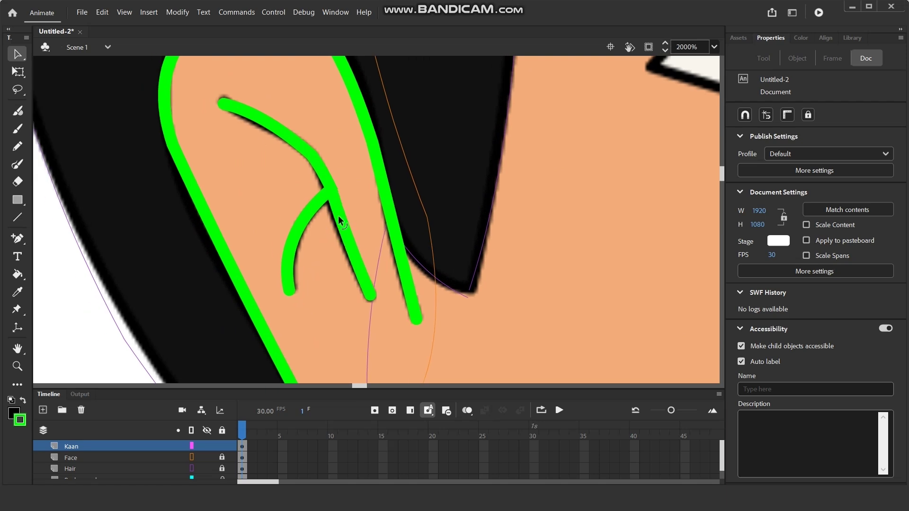
- Show the Kaan layer as outlines and lock it, and add a new layer above it named Lips
scroll(274, 203, down, 1)
scroll(274, 204, down, 5)
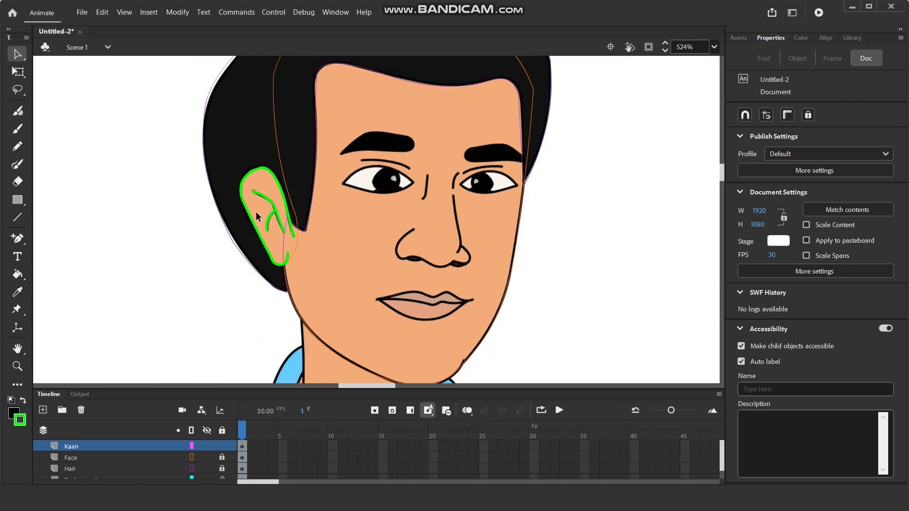
scroll(257, 216, down, 1)
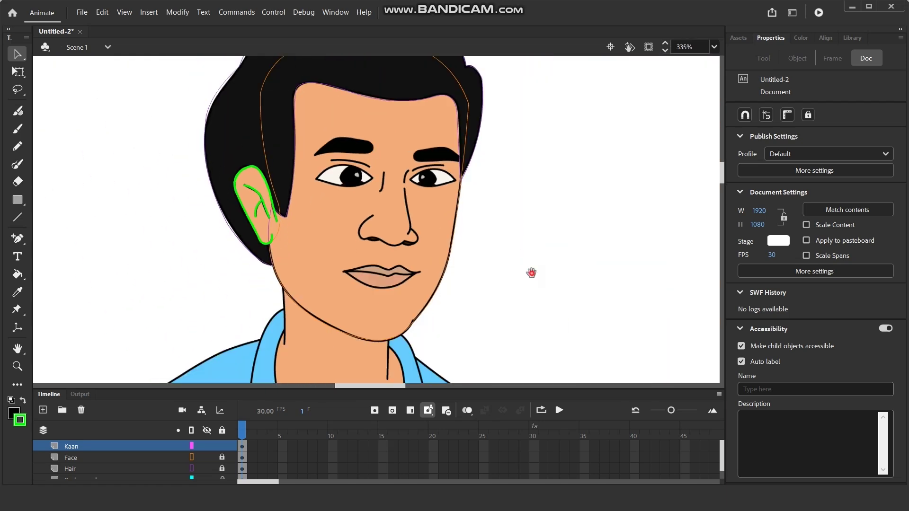
drag(531, 273, 533, 275)
click(222, 446)
click(42, 410)
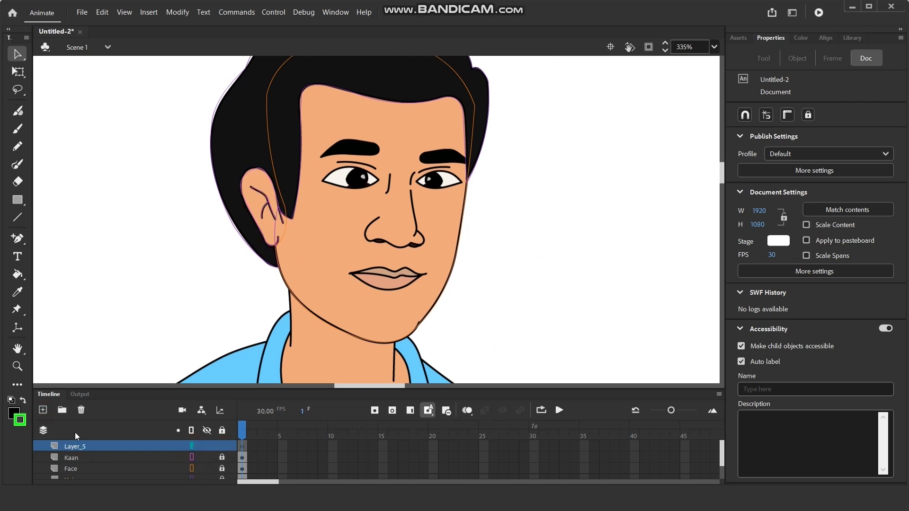
click(75, 445)
double_click(75, 445)
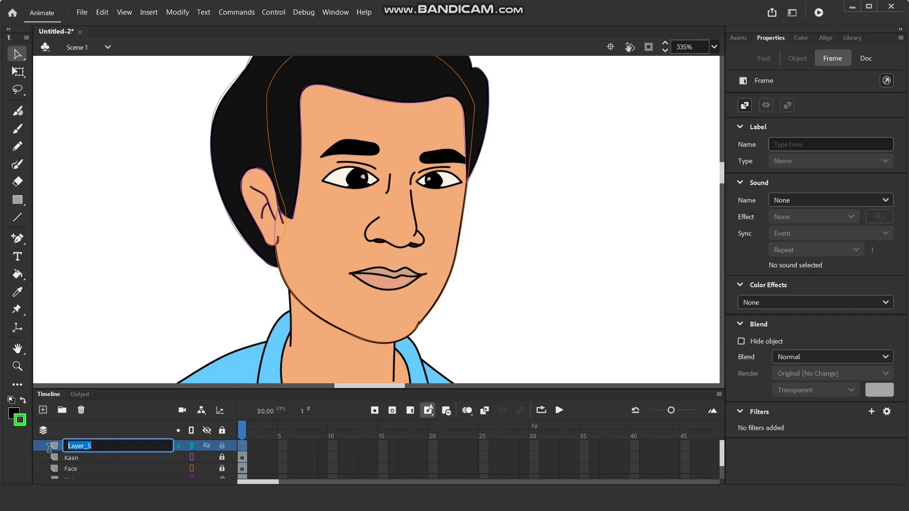
text(Lips)
key(Return)
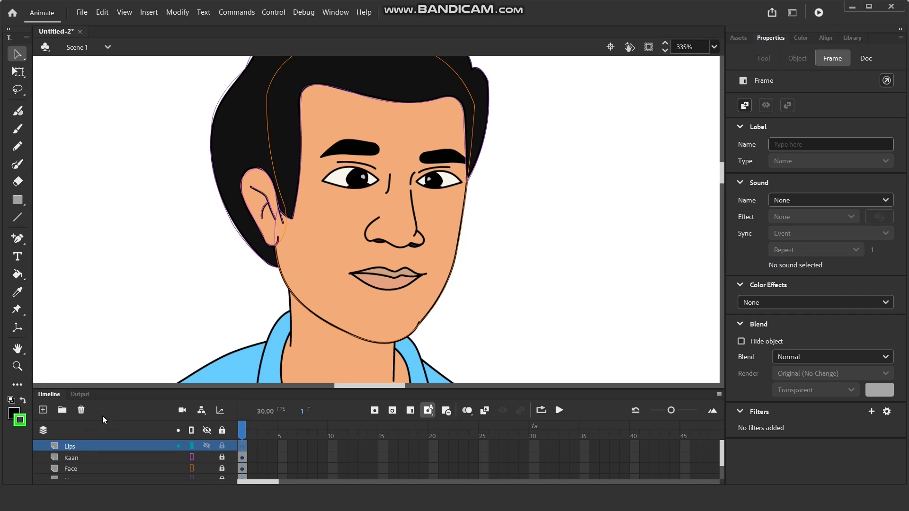
- Draw a straight line between the two mouth corners and bend it down along the lower lip's bottom edge
scroll(402, 273, up, 2)
scroll(402, 274, up, 5)
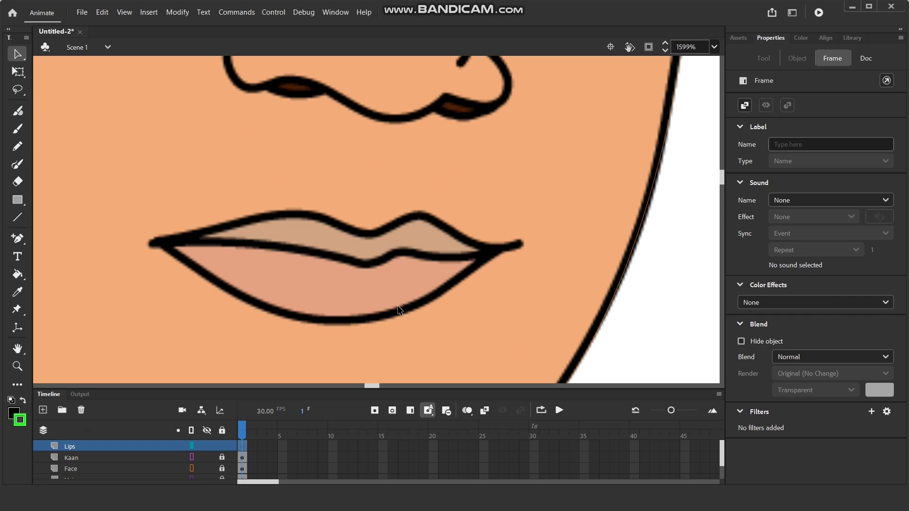
click(18, 217)
mouse_move(155, 183)
mouse_down()
mouse_move(315, 232)
mouse_move(513, 186)
mouse_up()
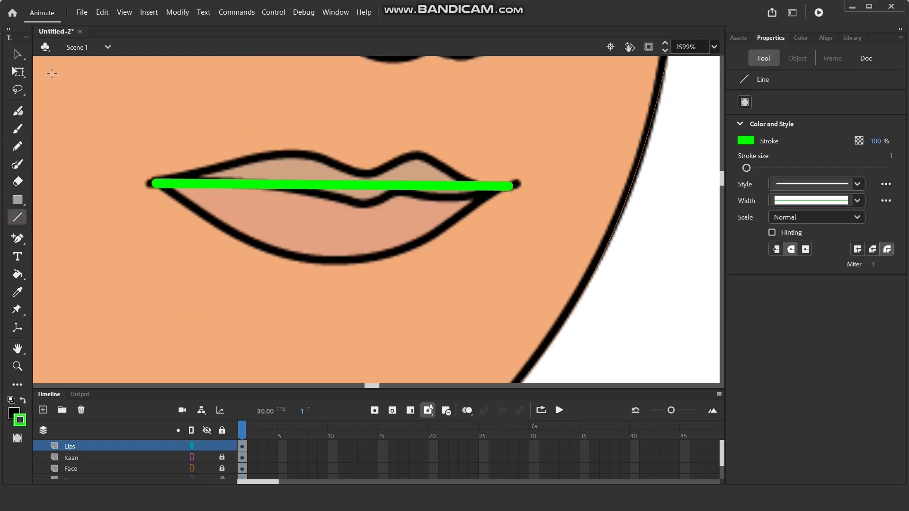
click(17, 53)
drag(319, 186, 316, 261)
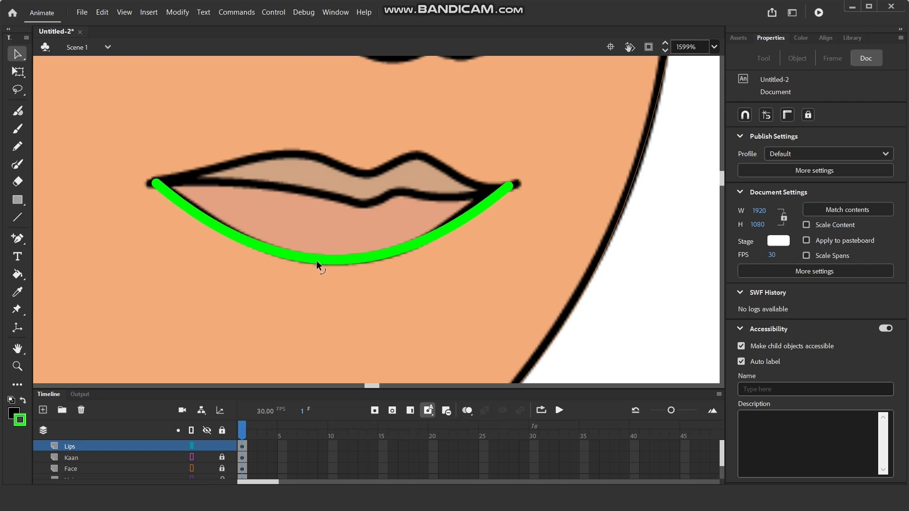
- Draw a line from the left mouth corner to the upper lip's central dip and arch it over the lip
click(18, 217)
mouse_move(154, 181)
mouse_down()
mouse_move(325, 165)
mouse_move(363, 174)
mouse_move(409, 160)
mouse_move(456, 172)
mouse_move(371, 177)
mouse_up()
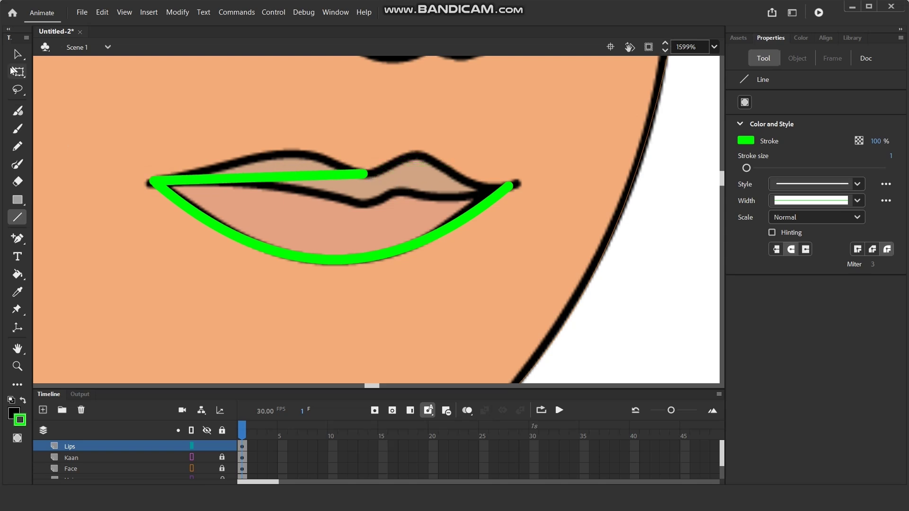
key(v)
drag(289, 174, 291, 146)
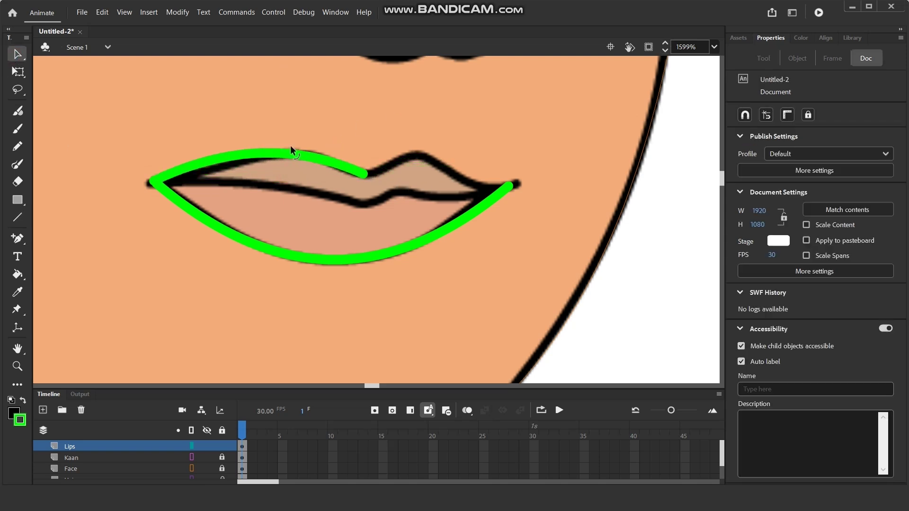
key(ctrl+z)
key(ctrl+z)
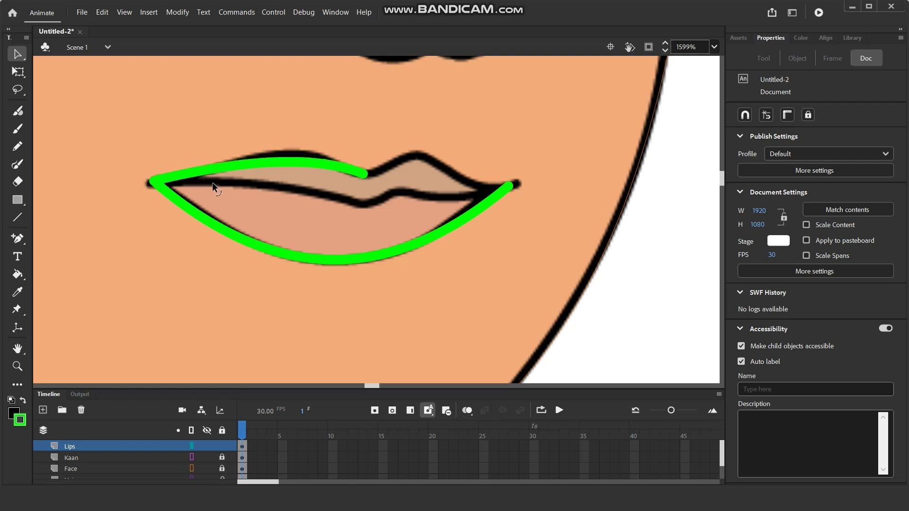
key(ctrl+y)
key(ctrl+y)
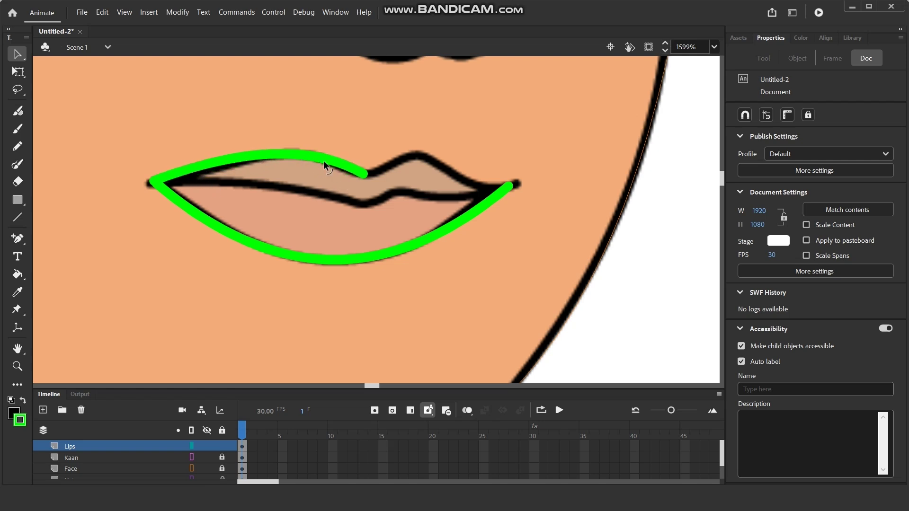
- Draw a line from the upper lip's central dip to the right mouth corner and arch it upward
click(17, 217)
drag(364, 175, 513, 186)
key(v)
drag(411, 178, 403, 152)
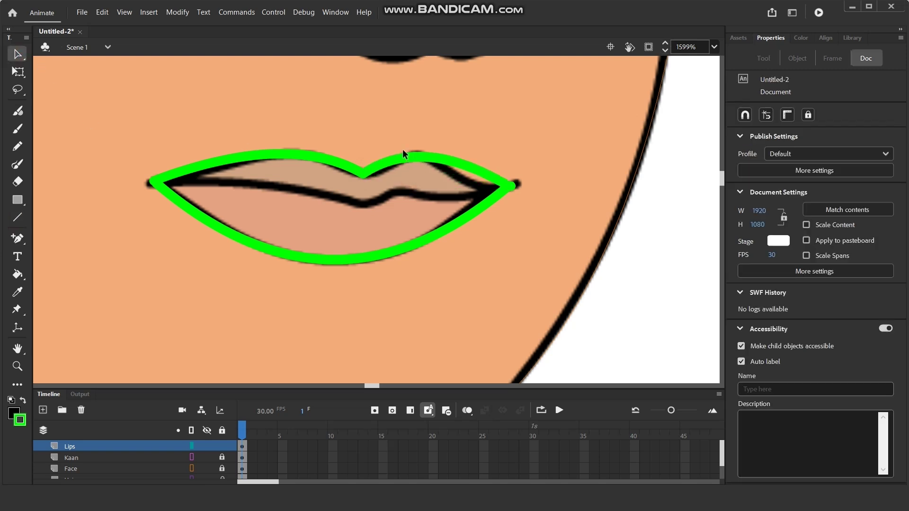
- Trace the parting line between the lips with connected segments from corner to corner and bend them to the bitmap
click(18, 217)
mouse_move(158, 184)
mouse_down()
mouse_move(361, 206)
mouse_move(402, 189)
mouse_move(446, 198)
mouse_move(509, 185)
mouse_up()
key(v)
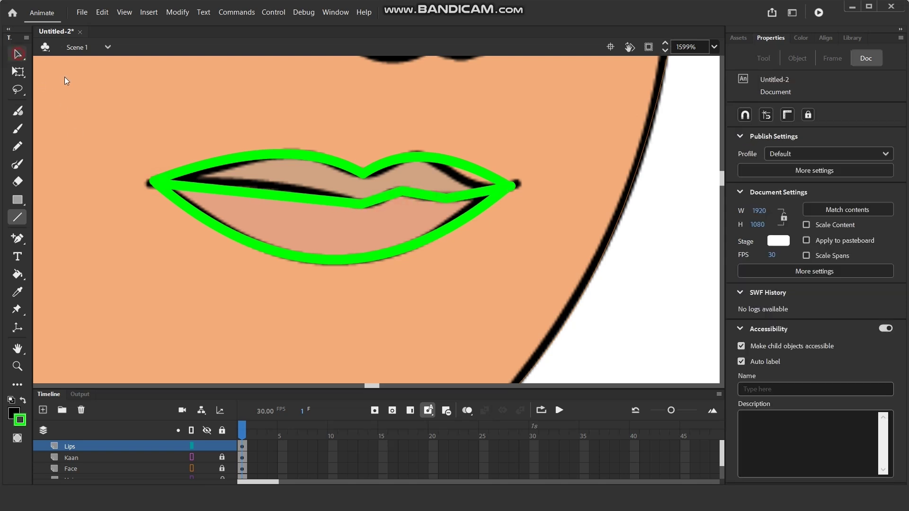
drag(246, 191, 242, 182)
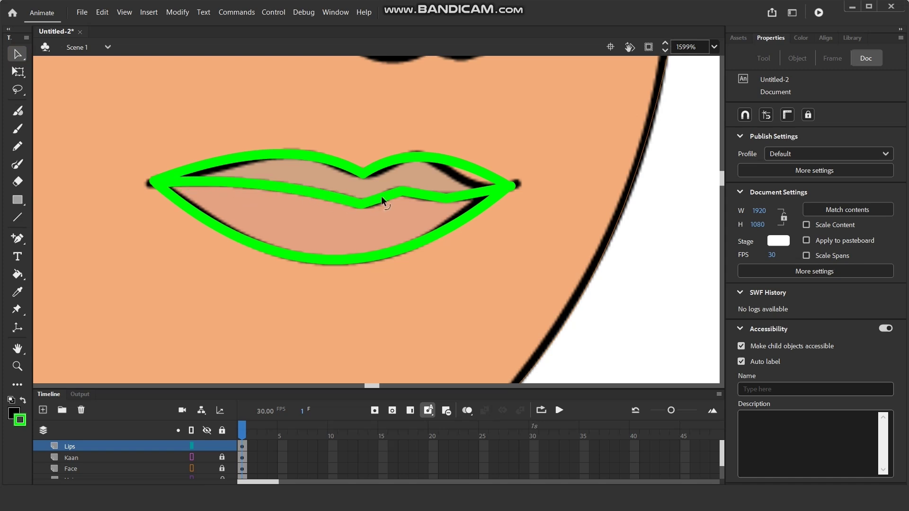
drag(414, 194, 412, 188)
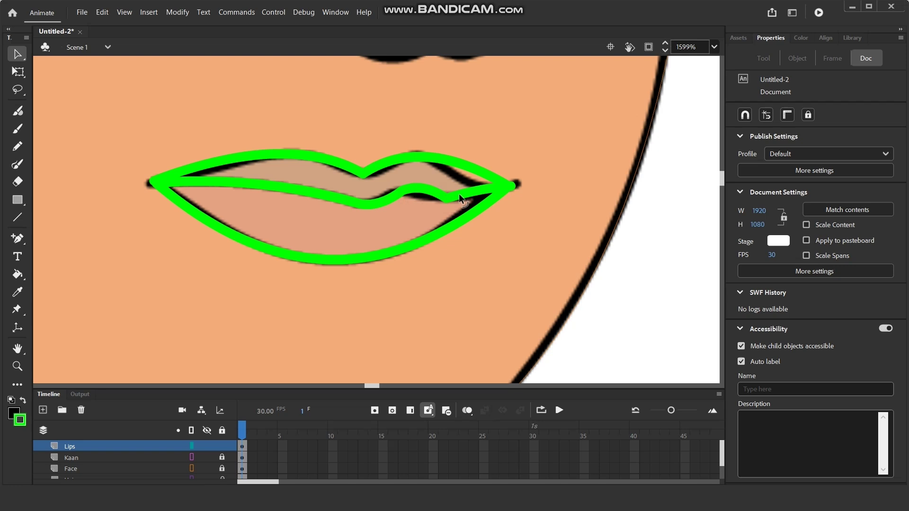
drag(425, 189, 423, 194)
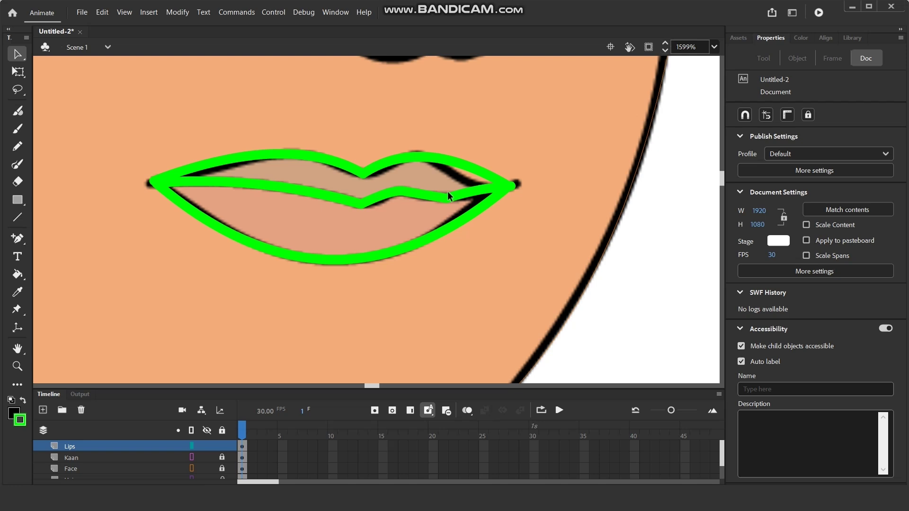
- Add anchor points to the upper lip's right arch with the Pen tool and reshape it to dip toward the mouth corner
click(24, 59)
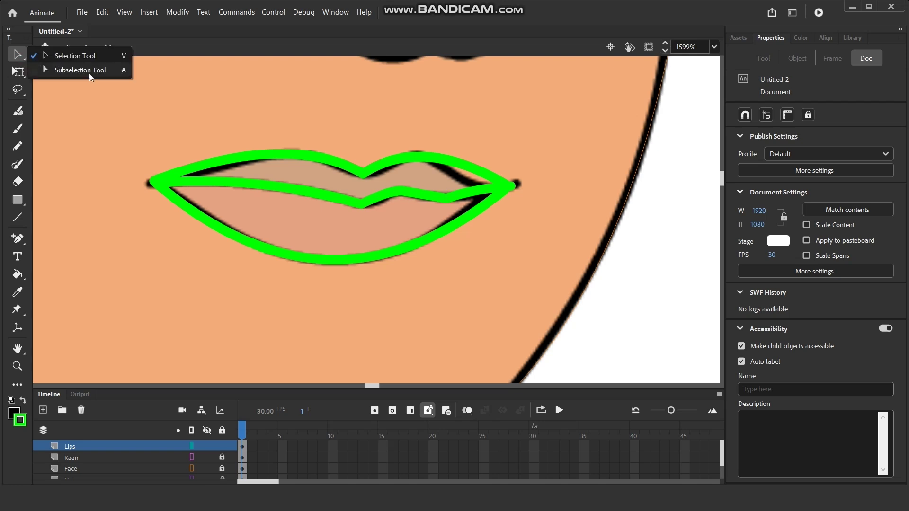
click(61, 57)
drag(191, 103, 507, 191)
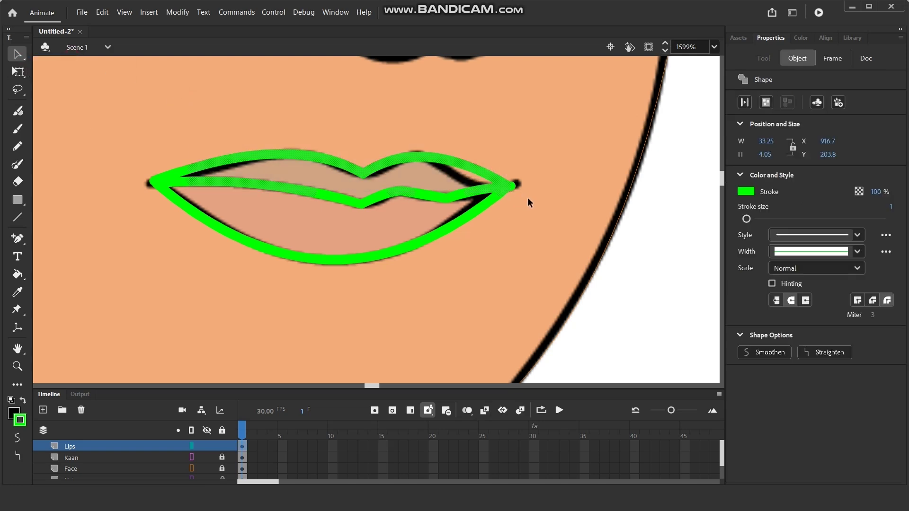
click(528, 199)
click(24, 59)
click(62, 56)
mouse_move(91, 110)
mouse_down()
mouse_move(505, 224)
mouse_move(555, 200)
mouse_up()
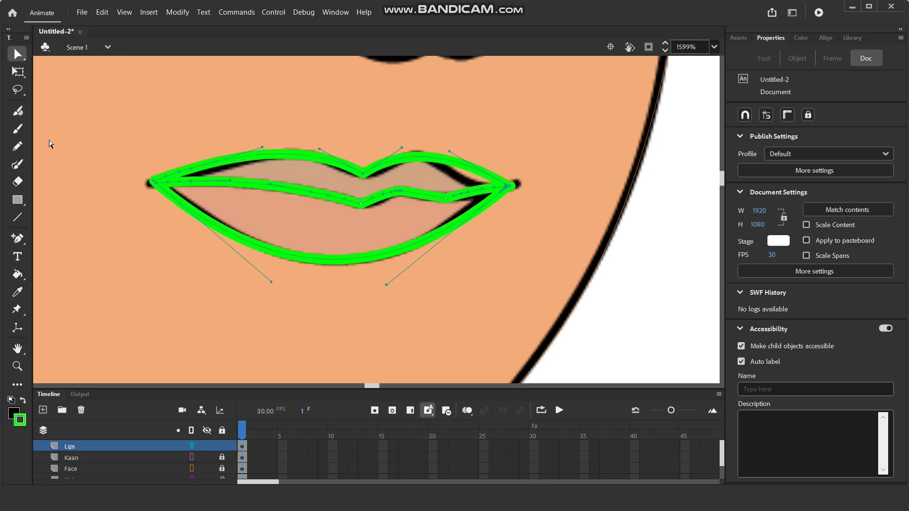
click(18, 238)
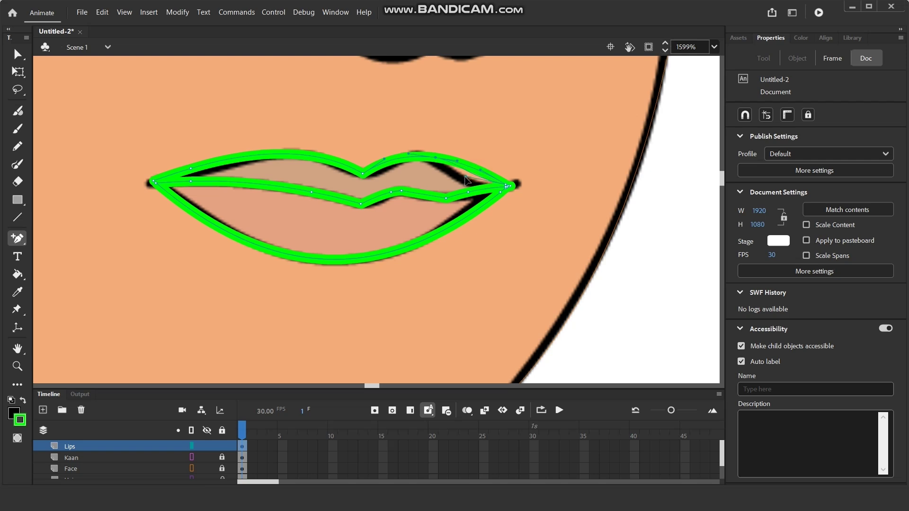
click(453, 186)
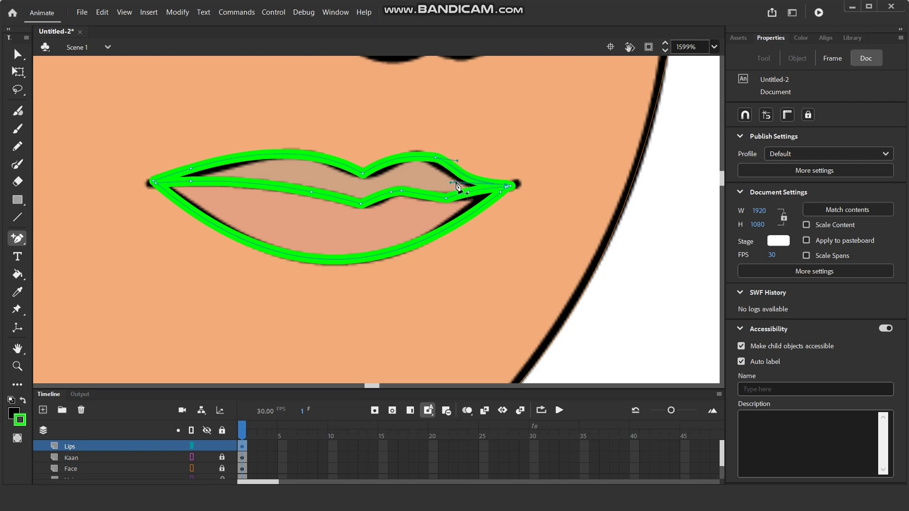
- Add anchor points along the upper lip's left arch and adjust them so its slope follows the bitmap edge
click(245, 156)
click(226, 159)
drag(225, 171, 192, 177)
scroll(209, 185, up, 2)
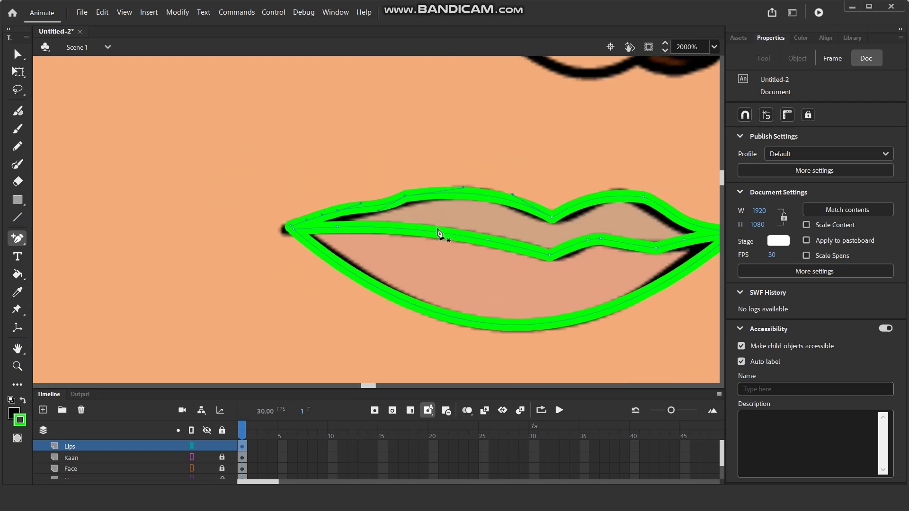
click(313, 208)
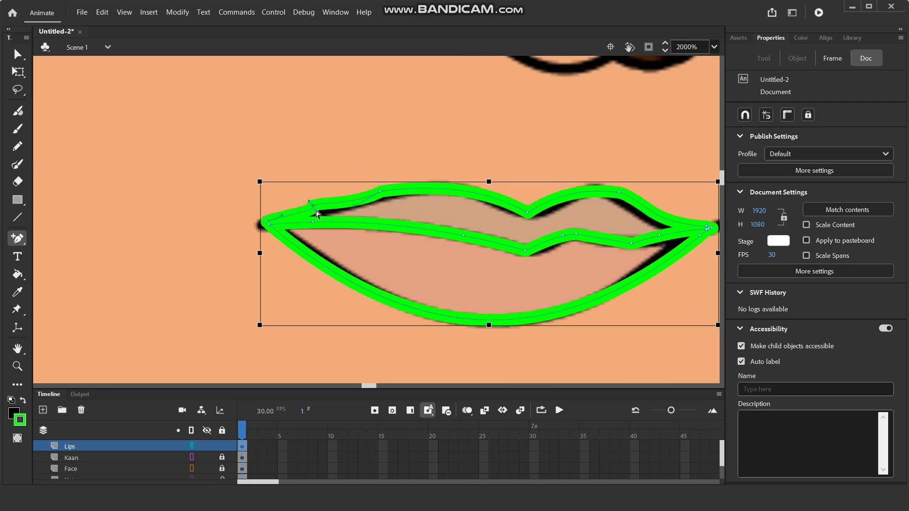
click(317, 209)
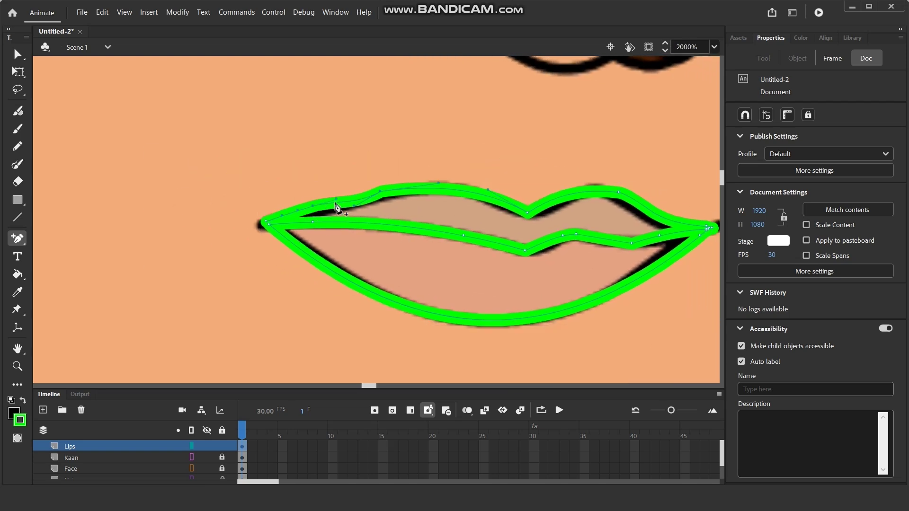
click(329, 205)
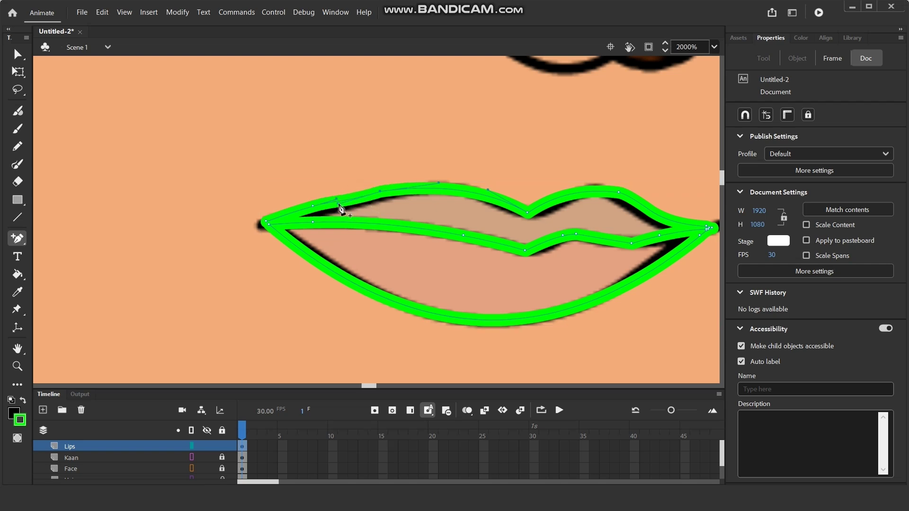
drag(473, 340, 319, 325)
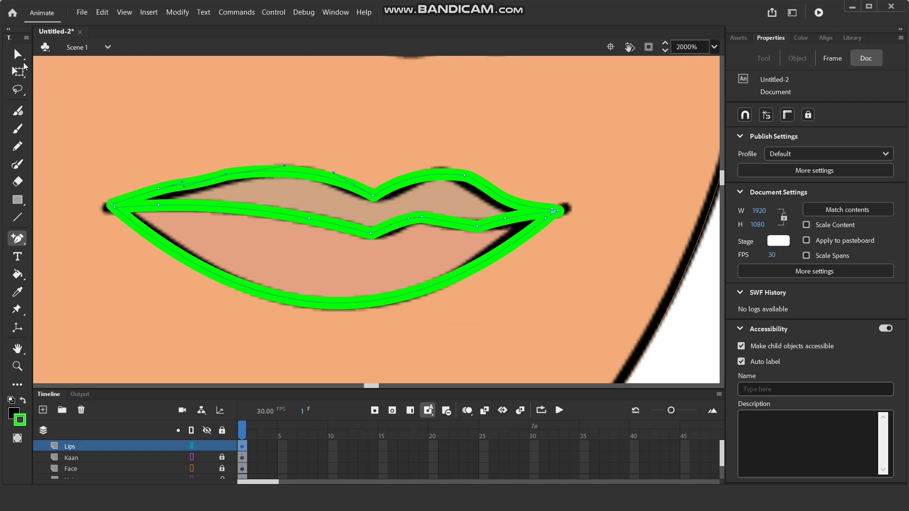
click(24, 58)
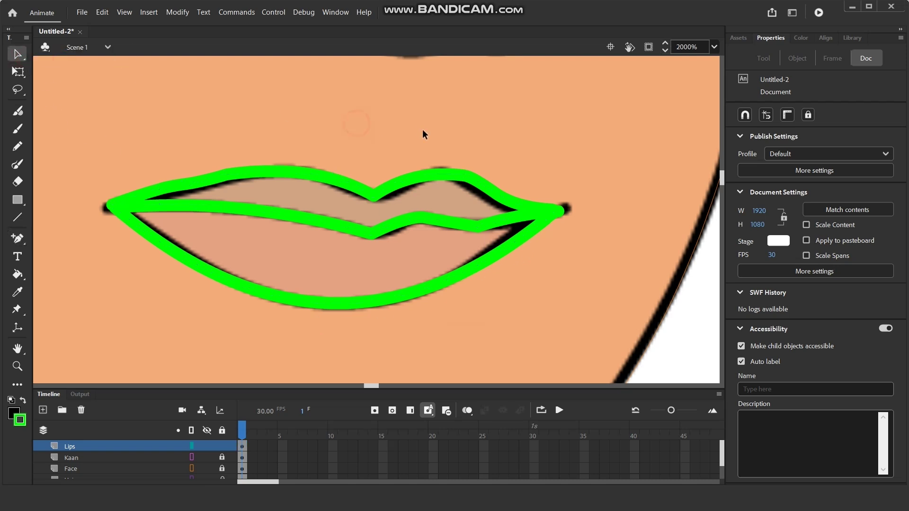
- Show the Lips layer as outlines
scroll(390, 194, down, 6)
scroll(399, 214, up, 5)
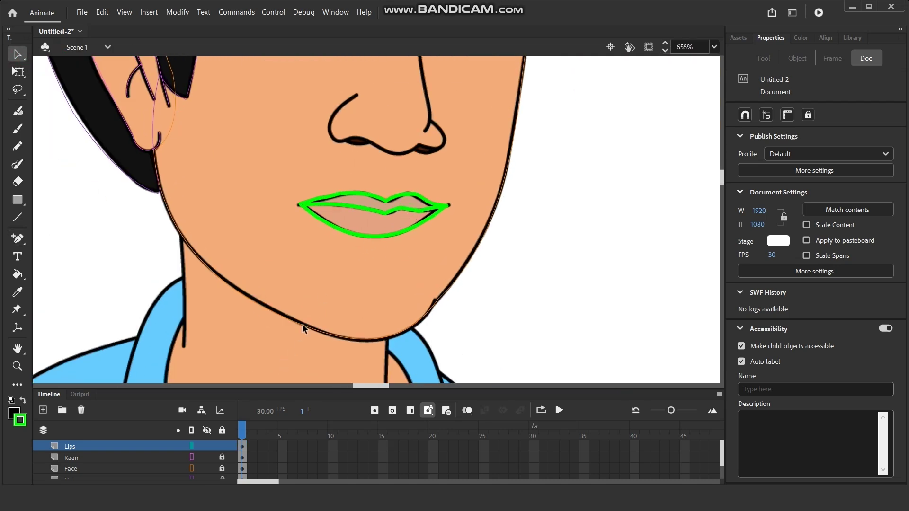
drag(310, 242, 345, 274)
click(193, 447)
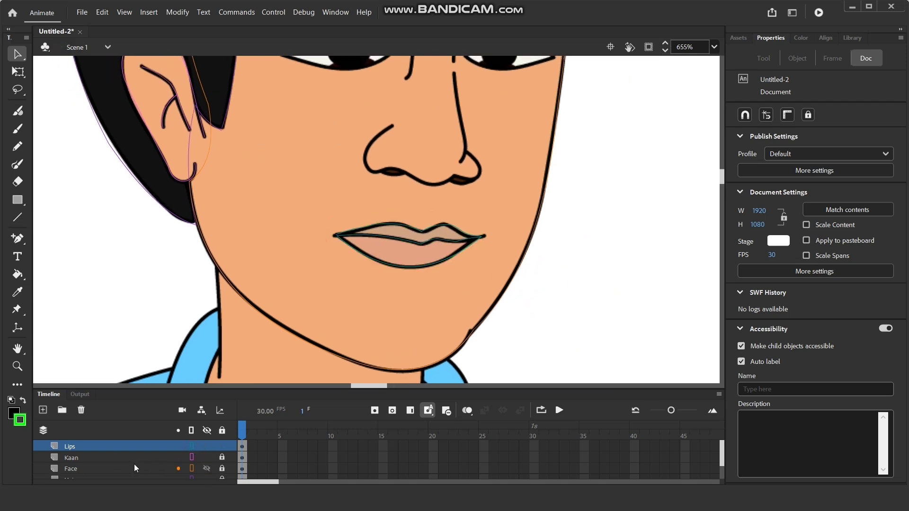
- Add a new layer named Naak above the Lips layer
click(43, 411)
double_click(72, 446)
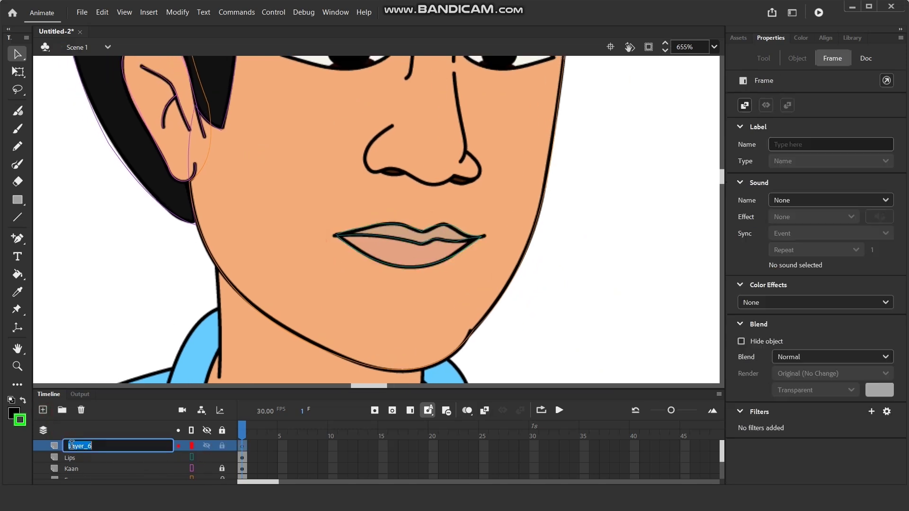
text(Naak)
key(Return)
- Trace the nose's long side line, nostril wings and underside with connected straight line segments on the Naak layer
scroll(482, 145, up, 2)
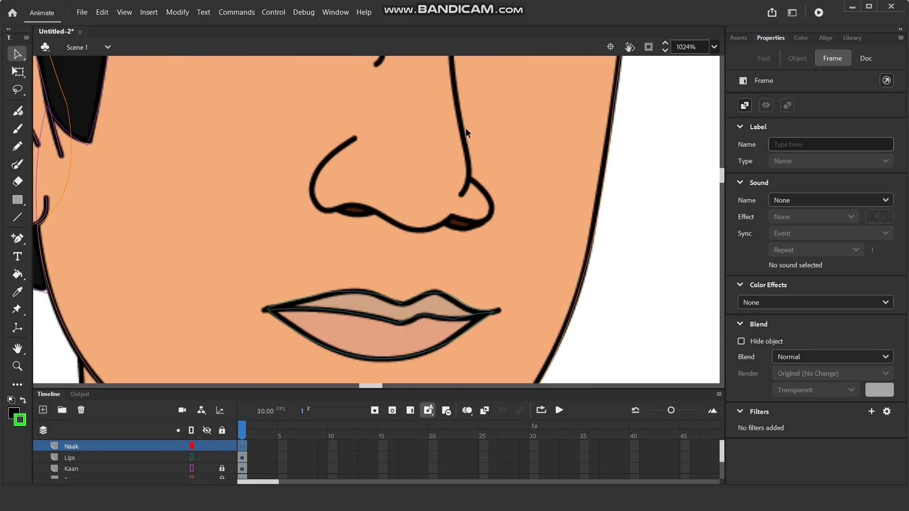
scroll(481, 152, down, 2)
scroll(429, 207, up, 1)
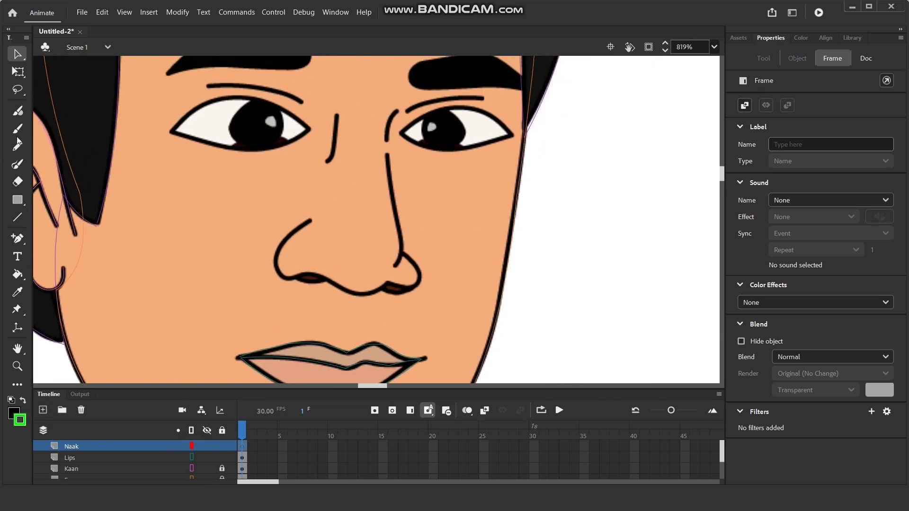
click(17, 217)
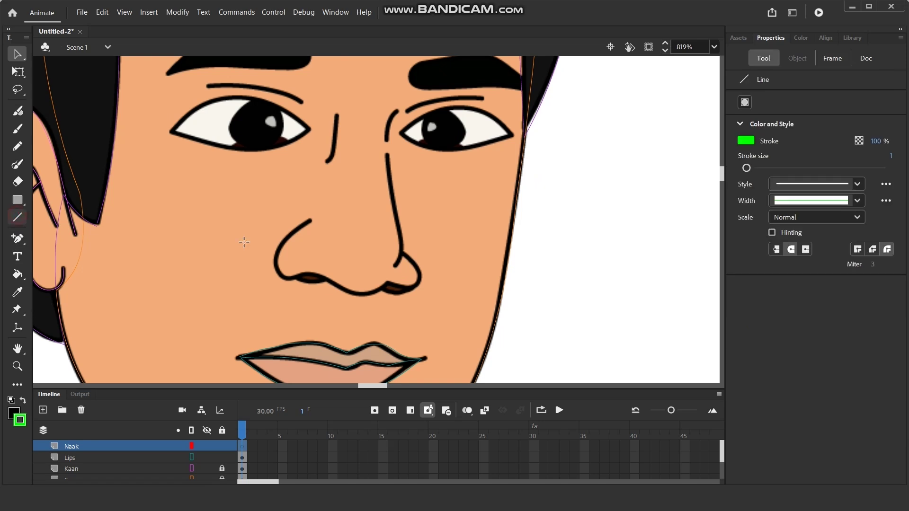
drag(387, 155, 398, 258)
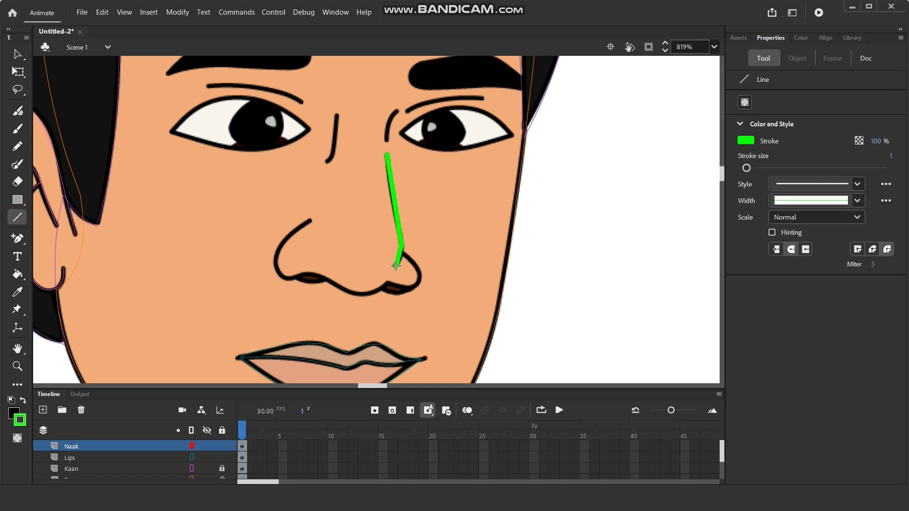
mouse_move(308, 221)
mouse_down()
mouse_move(276, 259)
mouse_move(300, 277)
mouse_move(374, 291)
mouse_move(416, 286)
mouse_move(416, 267)
mouse_up()
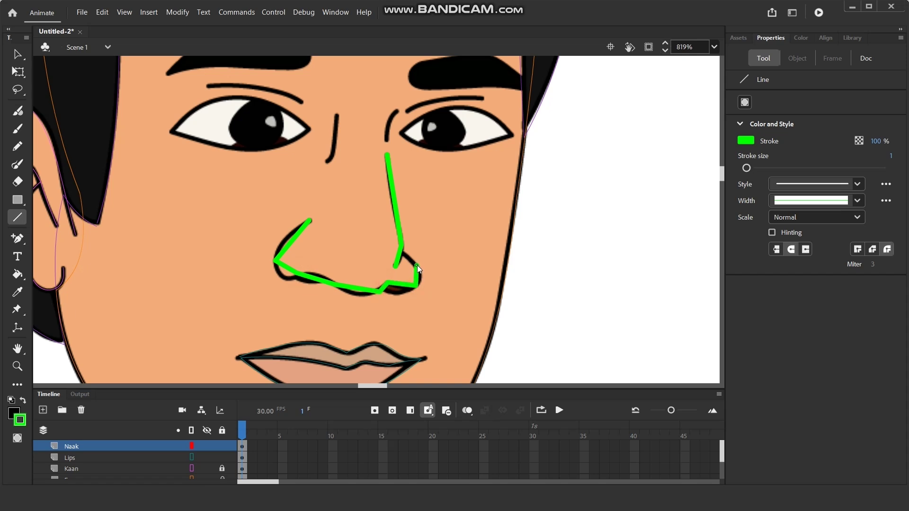
drag(420, 268, 403, 256)
- Bend the straight segments of both nostril wings and the nose's underside to follow the bitmap outline
scroll(224, 228, up, 3)
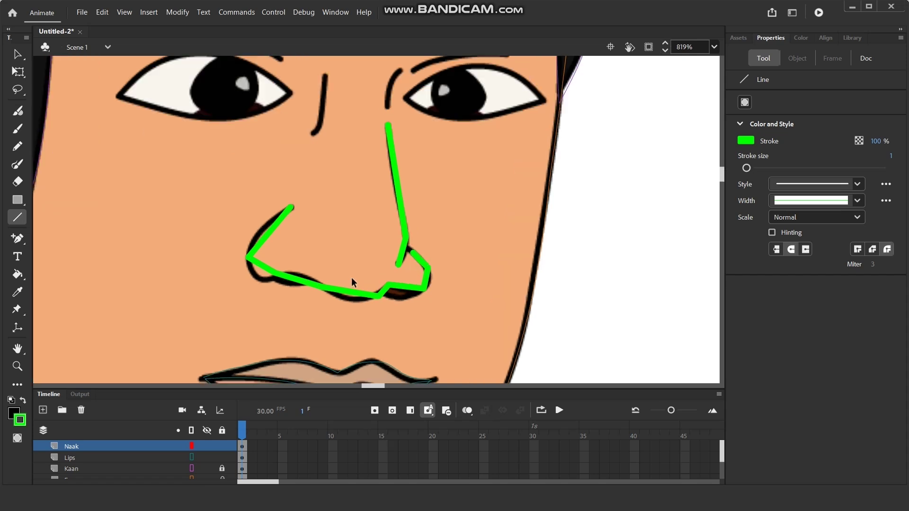
click(17, 54)
drag(243, 218, 233, 207)
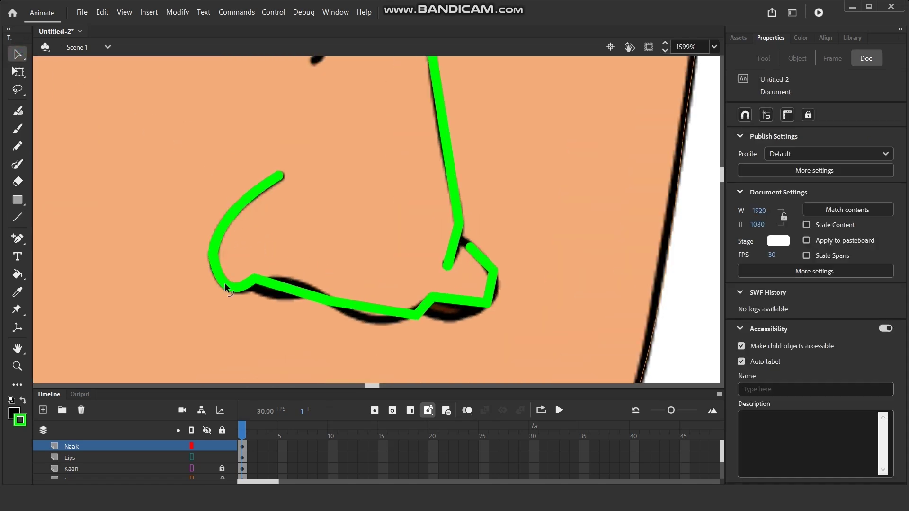
mouse_move(274, 284)
mouse_down()
mouse_move(286, 263)
mouse_move(280, 271)
mouse_up()
drag(365, 308, 362, 319)
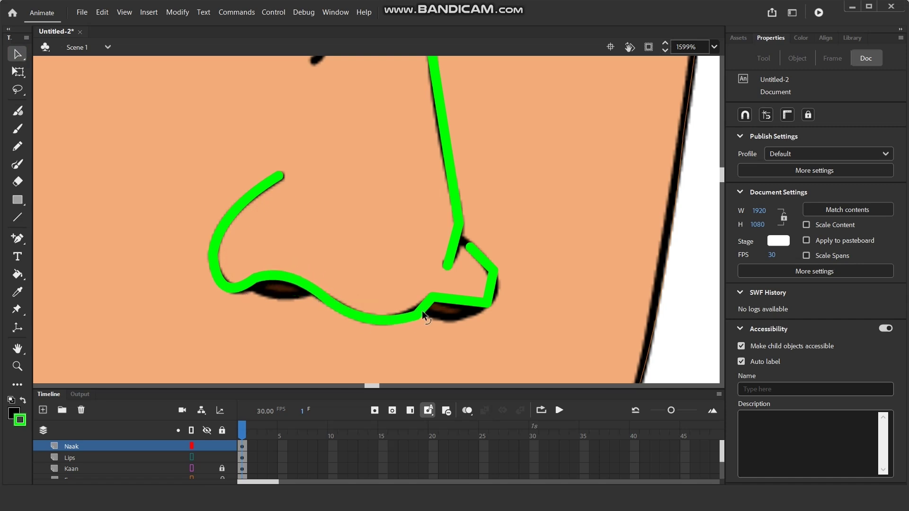
drag(413, 313, 431, 295)
drag(493, 289, 498, 292)
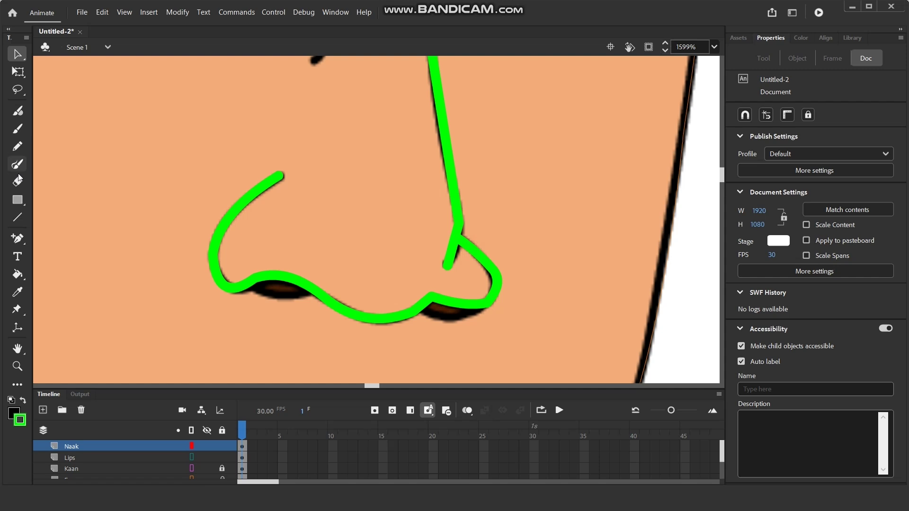
- Draw lines along the lower edges of both nostril openings and fit them to the bitmap
click(17, 217)
drag(229, 287, 322, 297)
mouse_move(414, 313)
mouse_down()
mouse_move(481, 306)
mouse_move(484, 322)
mouse_up()
key(v)
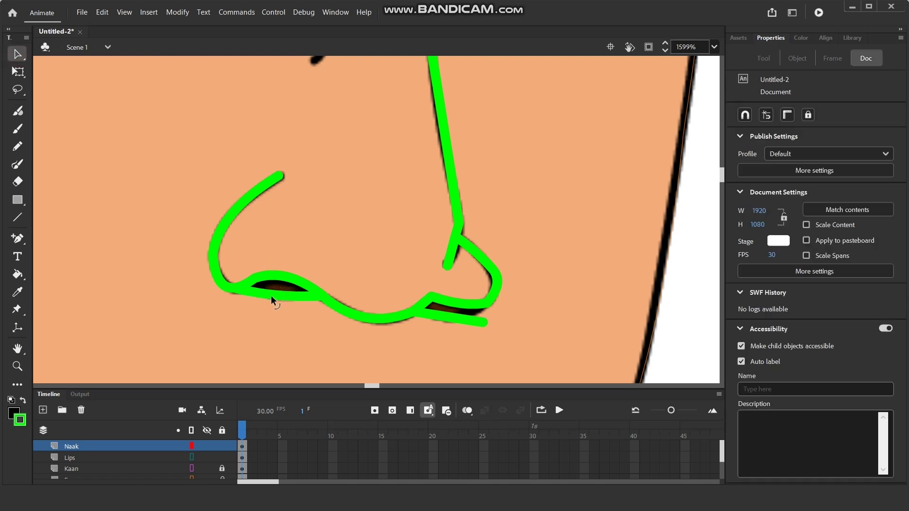
drag(483, 323, 485, 302)
scroll(371, 299, down, 2)
- Trace the two short nose-bridge strokes between the eyes with straight line segments
scroll(331, 295, up, 3)
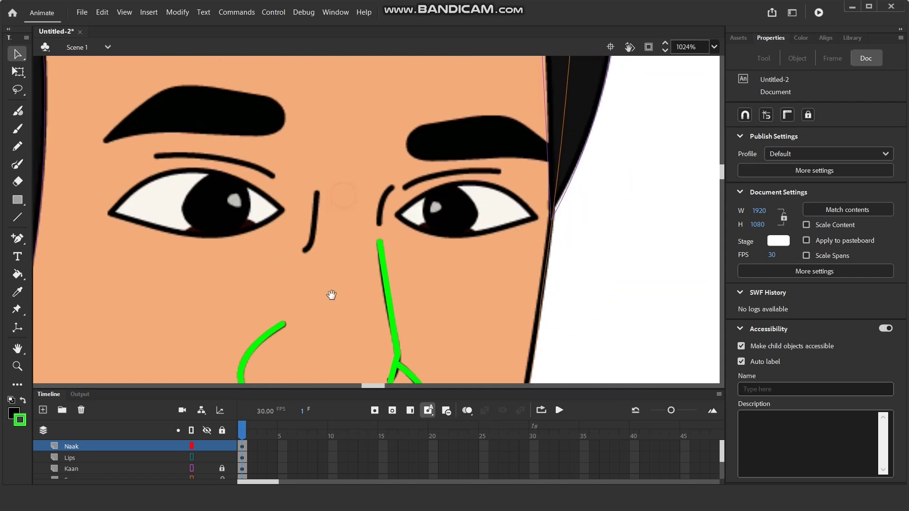
scroll(354, 243, up, 2)
click(18, 217)
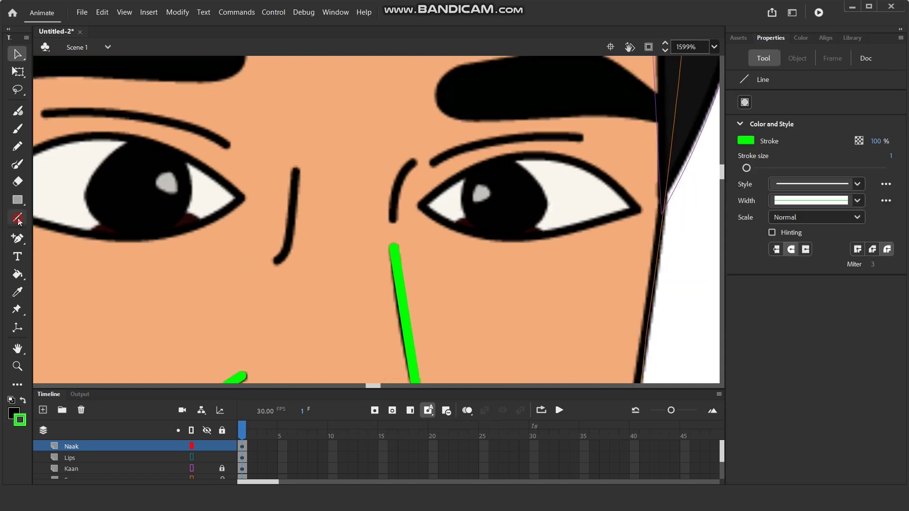
drag(295, 167, 276, 261)
drag(413, 160, 392, 220)
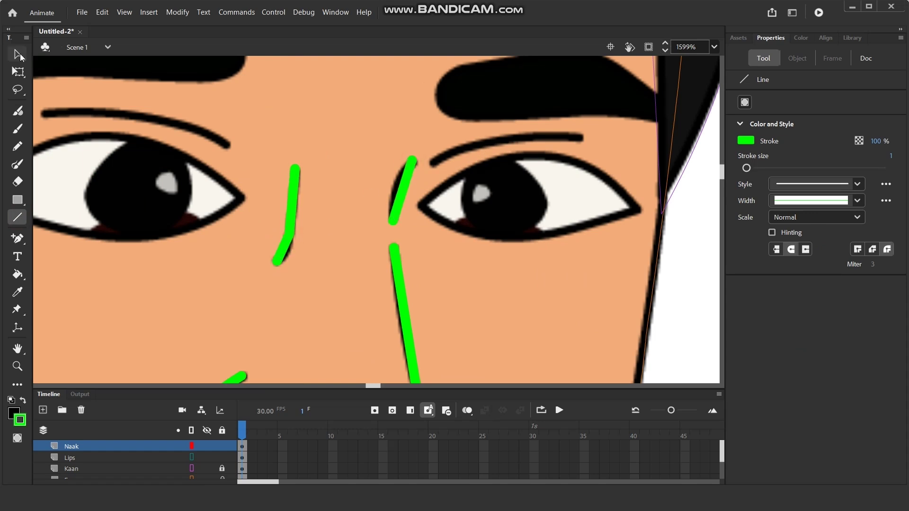
- Curve the two nose-bridge strokes between the eyes to match the bitmap
click(18, 53)
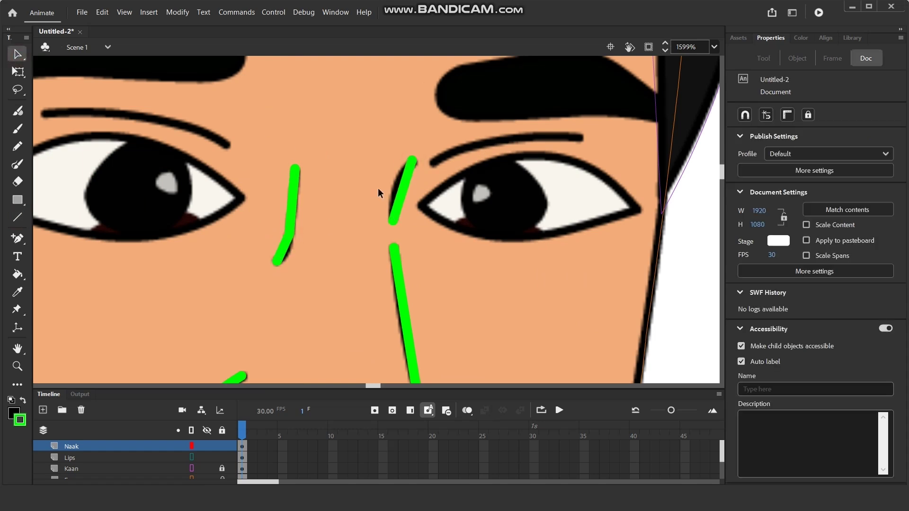
click(290, 212)
click(305, 237)
drag(285, 242, 286, 252)
click(330, 223)
scroll(331, 223, down, 5)
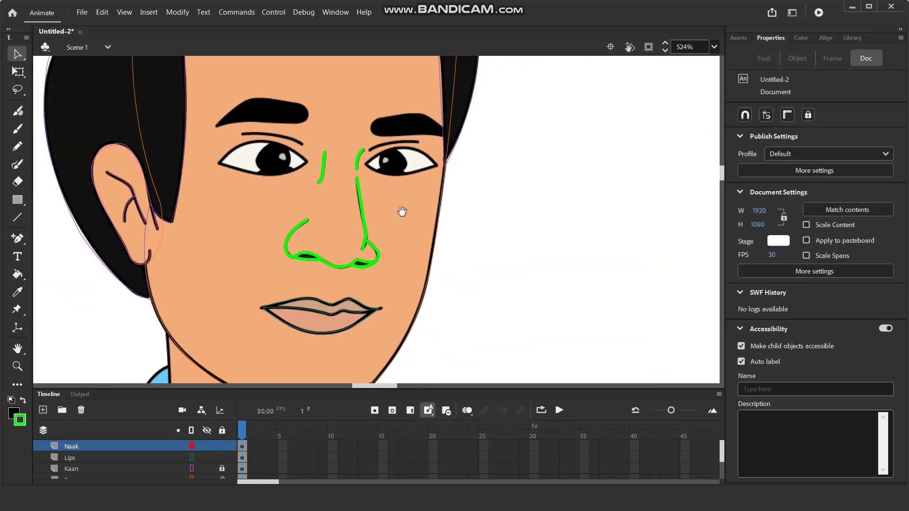
- Lock the Lips and Naak layers and show the Naak layer as outlines
drag(402, 209, 426, 231)
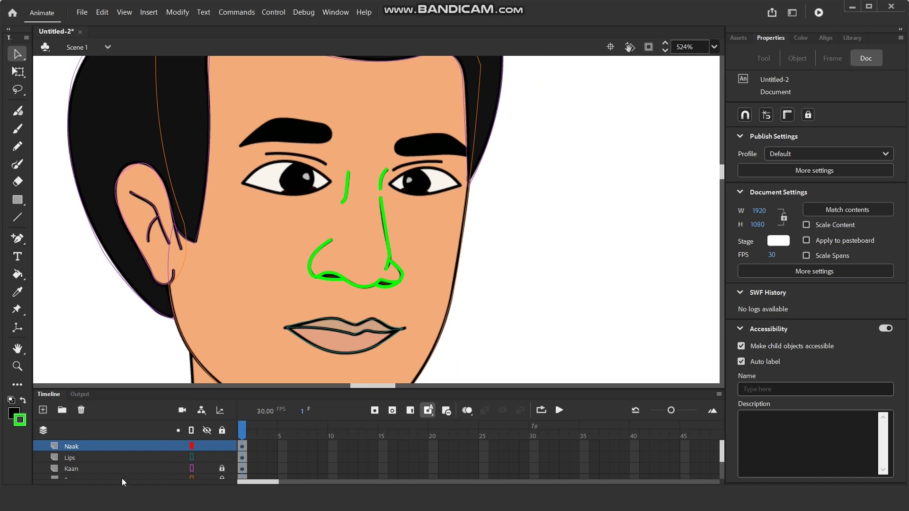
click(222, 457)
click(193, 446)
- Add a new layer named Eye_Brow above the Naak layer
scroll(262, 157, up, 6)
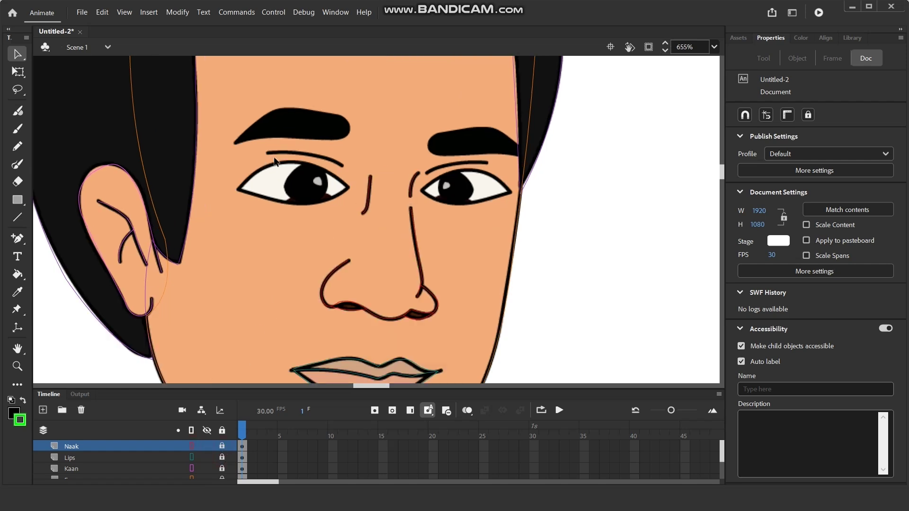
click(43, 410)
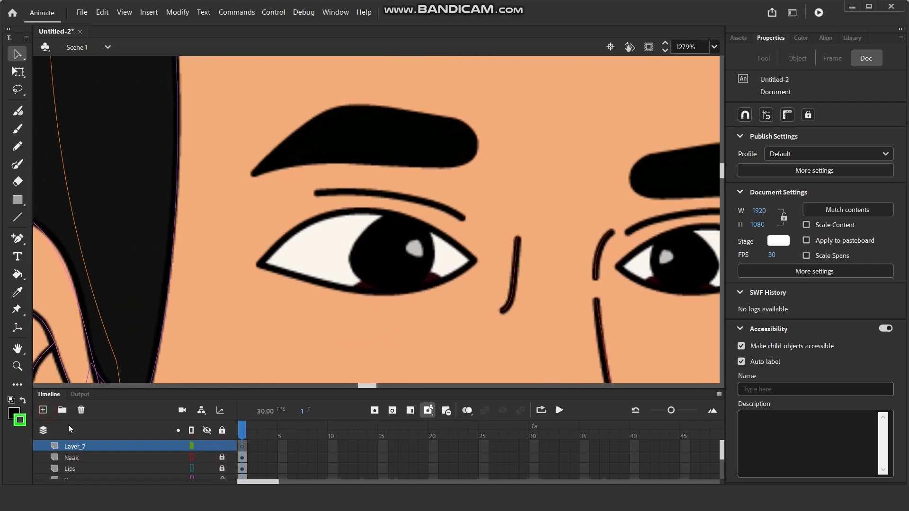
double_click(74, 446)
text(Eye Br)
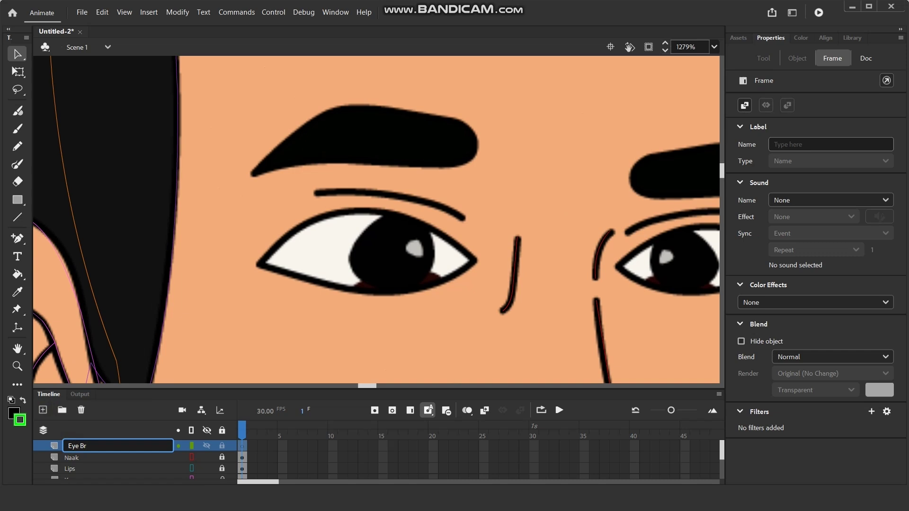
text(_Brow)
key(Return)
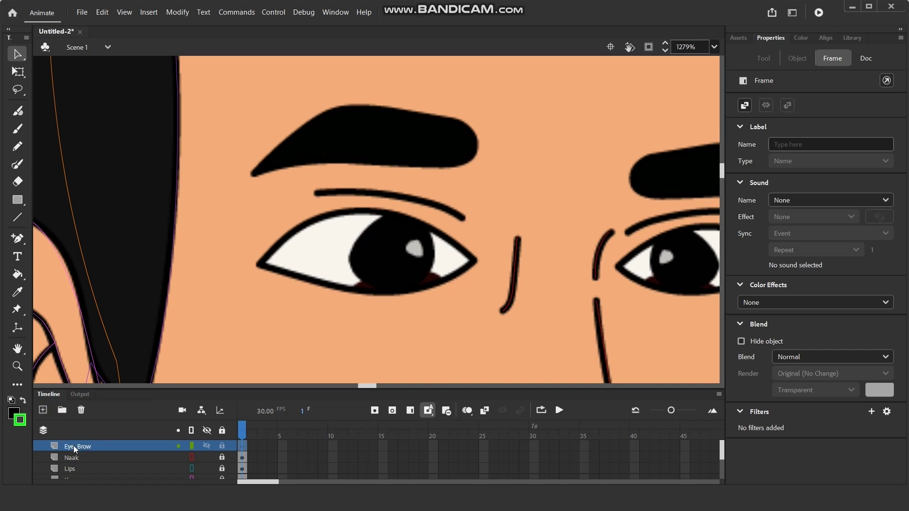
- Trace the eyebrow on the ear side as a closed shape of connected straight lines
drag(422, 110, 403, 139)
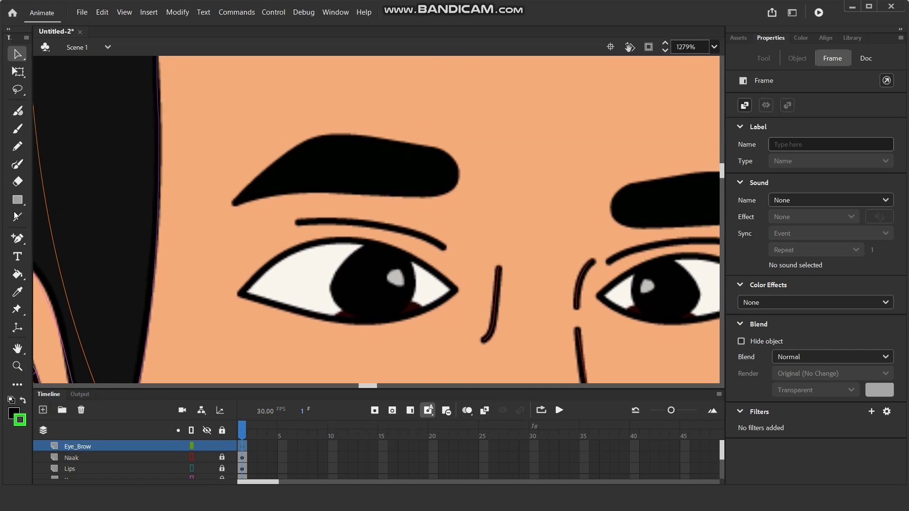
click(17, 218)
mouse_move(230, 206)
mouse_down()
mouse_move(422, 197)
mouse_move(396, 198)
mouse_move(458, 185)
mouse_move(449, 153)
mouse_move(341, 134)
mouse_move(272, 163)
mouse_move(233, 205)
mouse_up()
- Bend the eyebrow's upper edge, rounded inner end and lower edge to follow the bitmap
click(17, 54)
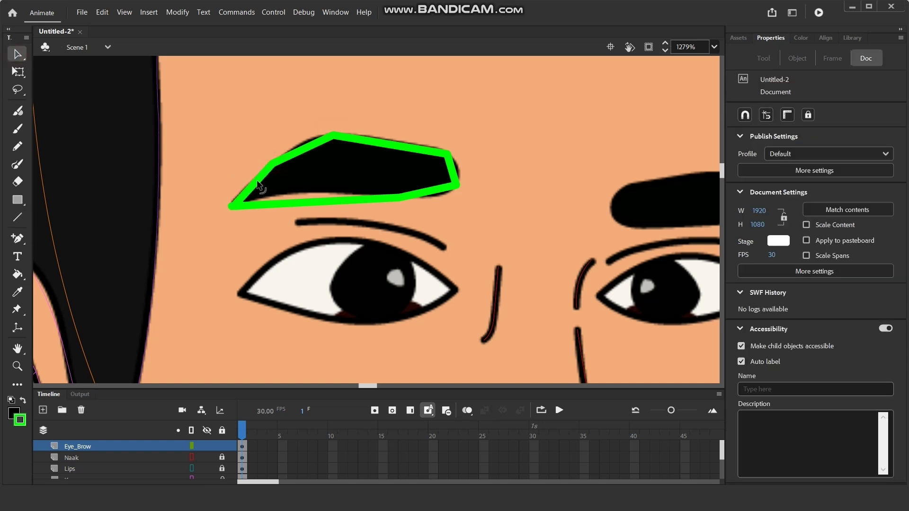
drag(309, 150, 302, 144)
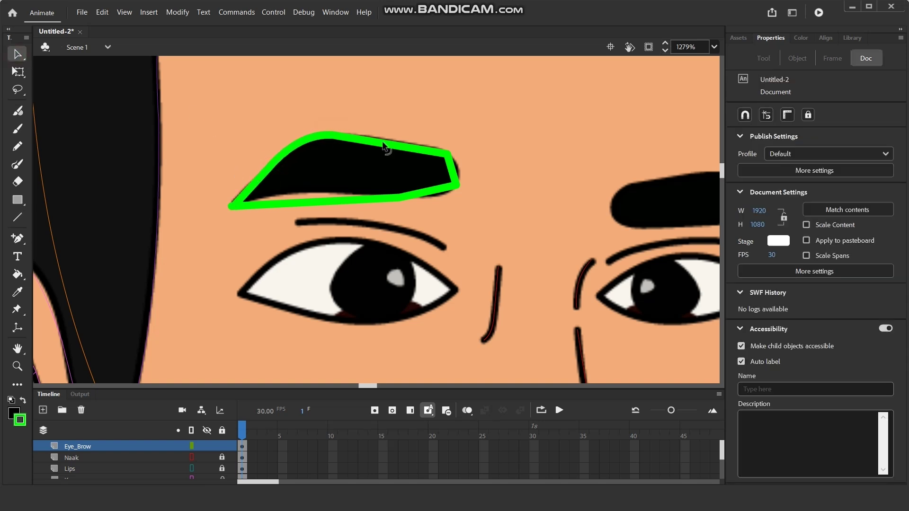
drag(385, 145, 386, 142)
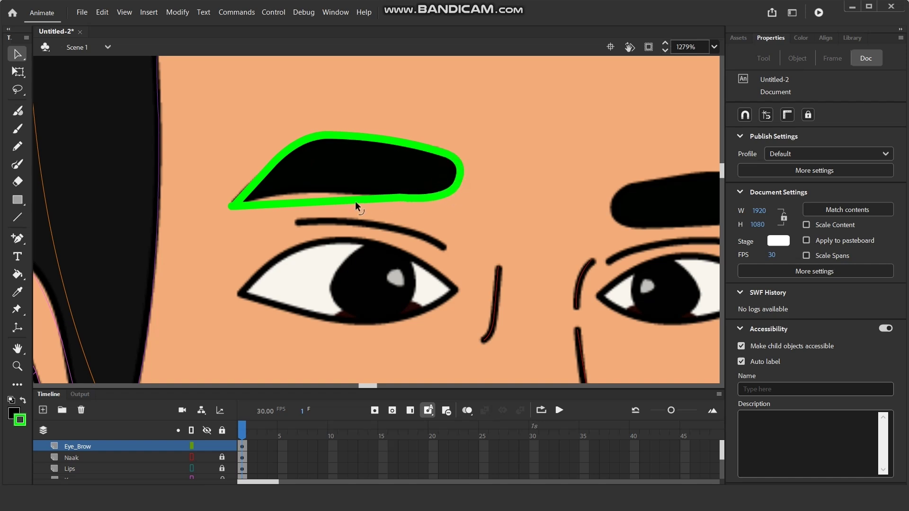
drag(317, 199, 306, 189)
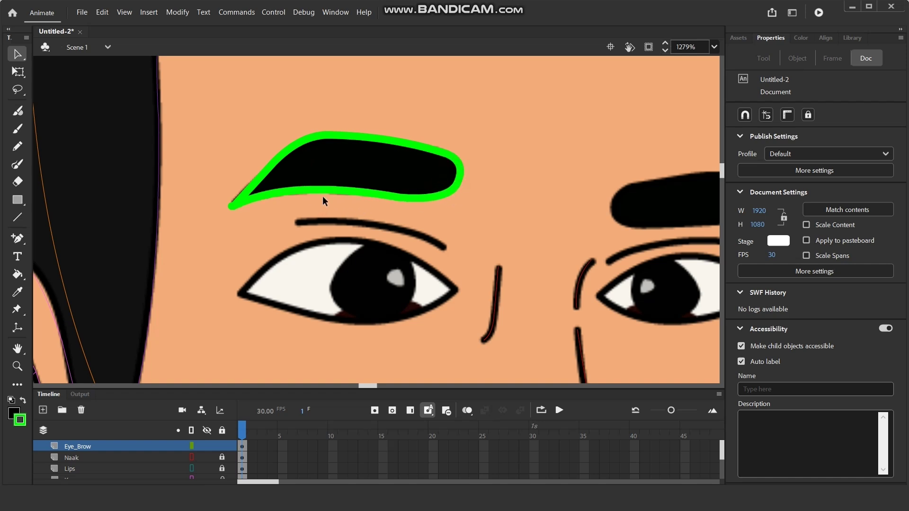
- Lock and outline the Eye_Brow layer, and add a new layer named Eye above it
scroll(314, 193, down, 2)
scroll(314, 192, right, 3)
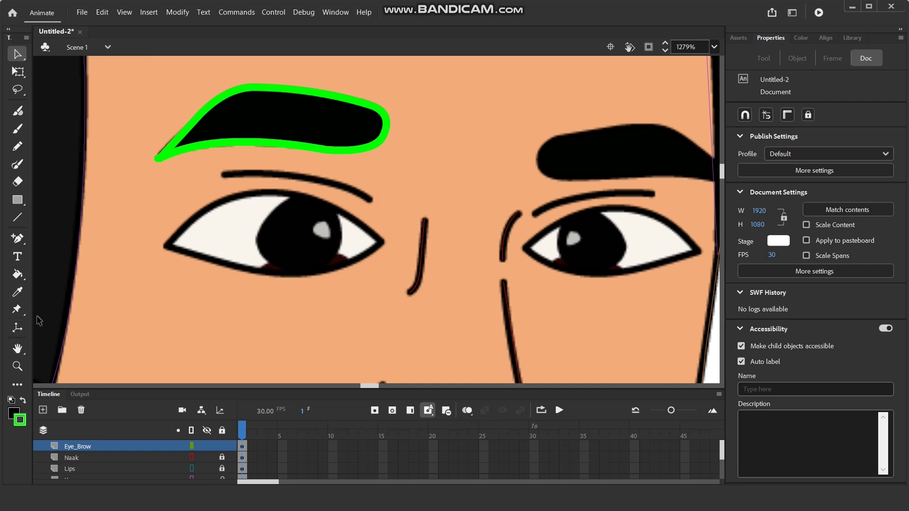
click(192, 446)
click(43, 410)
double_click(72, 445)
text(Cye)
key(Return)
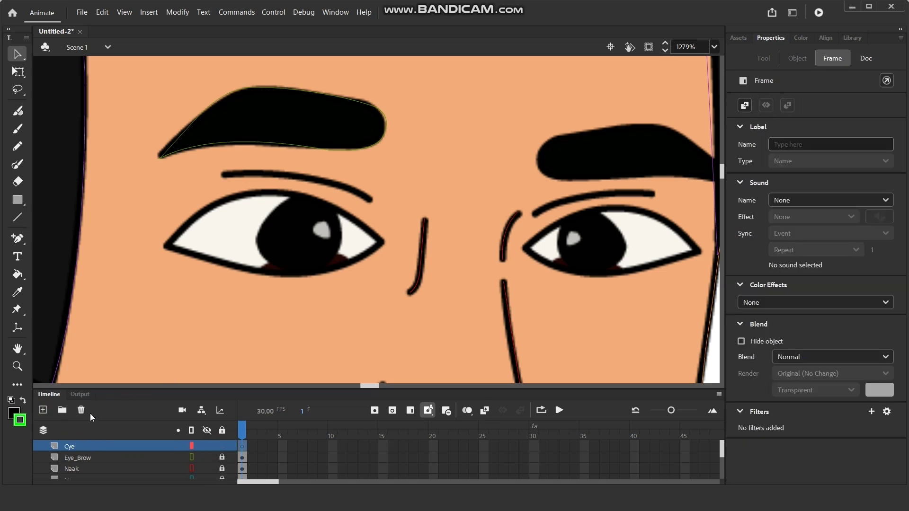
double_click(72, 447)
drag(72, 447, 63, 454)
text(E)
click(205, 346)
- Trace the eye on the ear side with four straight lines forming a closed diamond from corner to corner
click(17, 218)
mouse_move(167, 245)
mouse_down()
mouse_move(187, 226)
mouse_move(308, 195)
mouse_move(383, 242)
mouse_up()
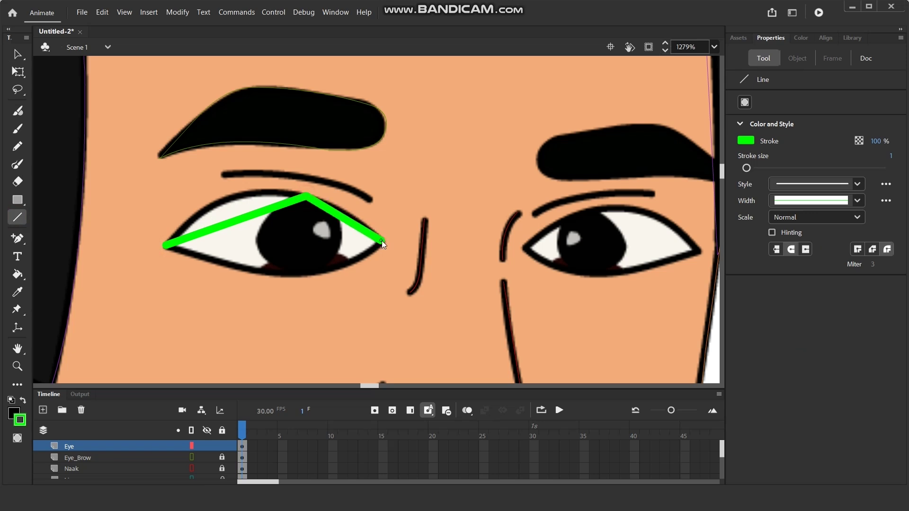
mouse_move(166, 246)
mouse_down()
mouse_move(289, 273)
mouse_move(380, 241)
mouse_up()
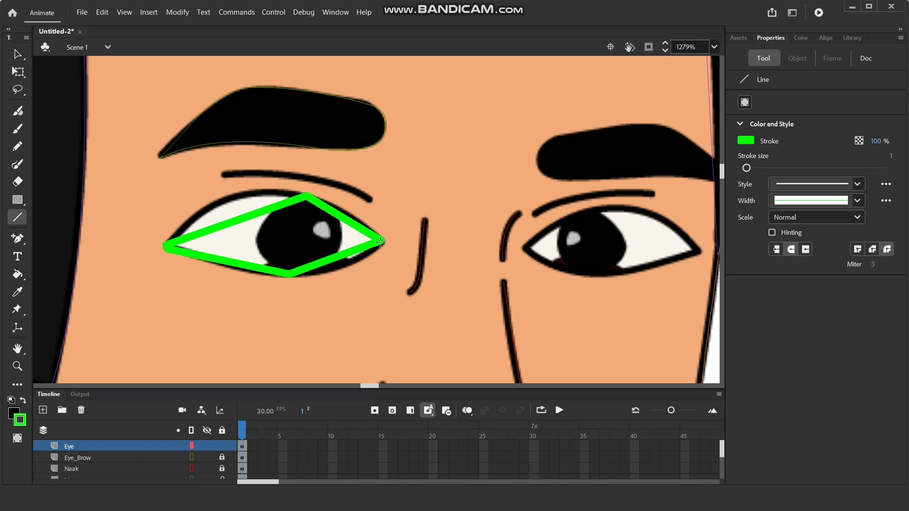
- Bend the four eye segments into curved upper and lower lids that follow the bitmap
click(18, 53)
drag(238, 215, 227, 194)
drag(324, 216, 333, 203)
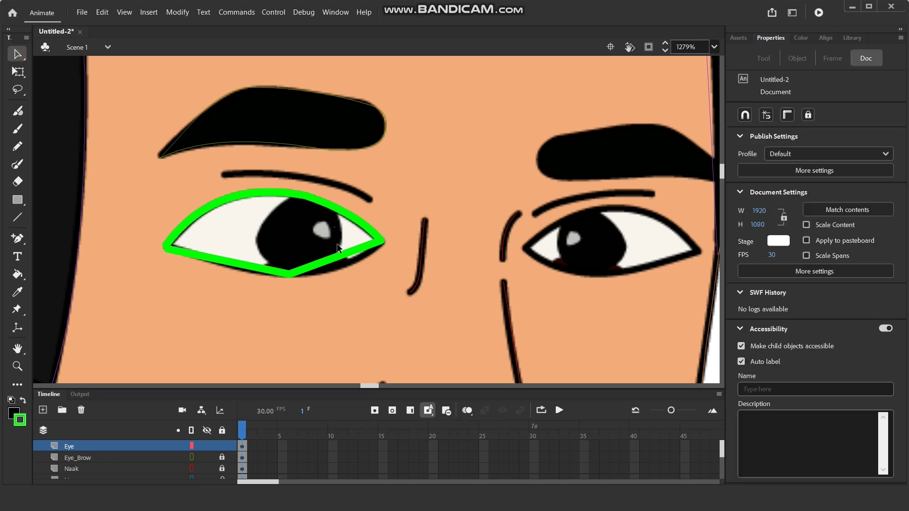
drag(334, 259, 343, 266)
drag(217, 261, 228, 266)
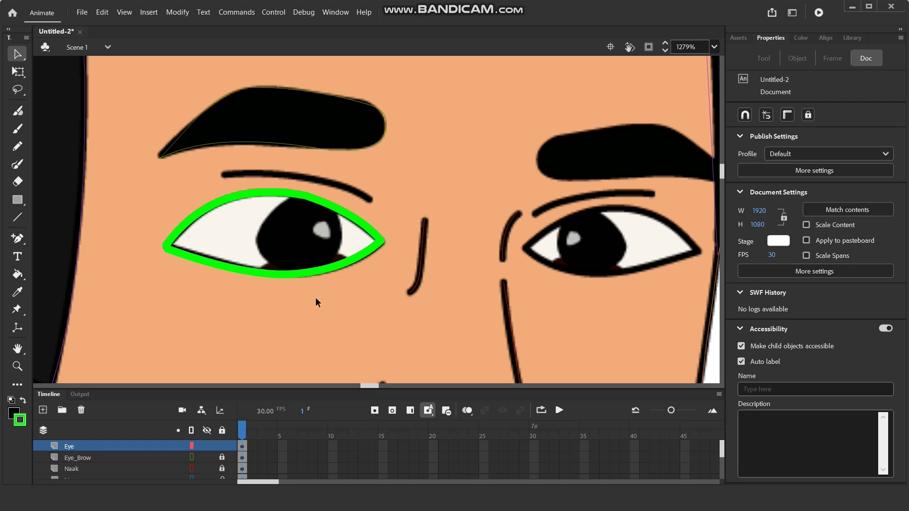
scroll(247, 274, down, 5)
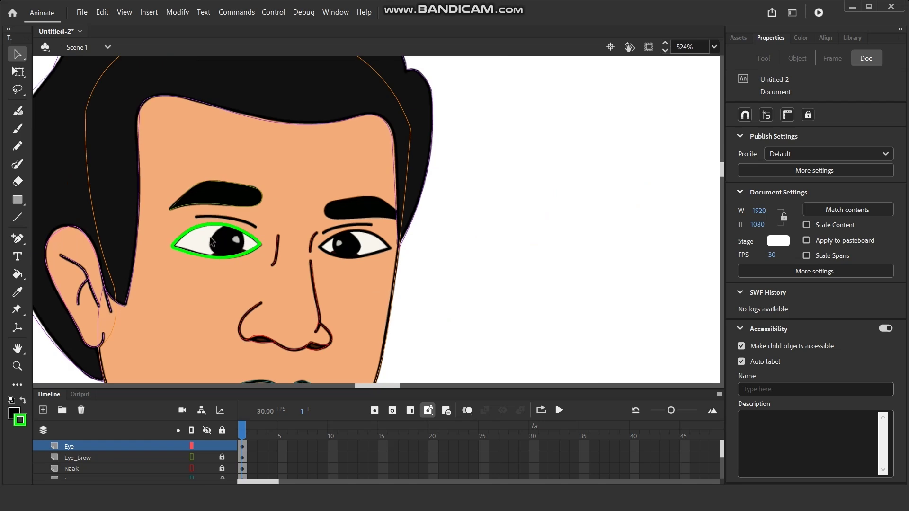
scroll(210, 242, up, 5)
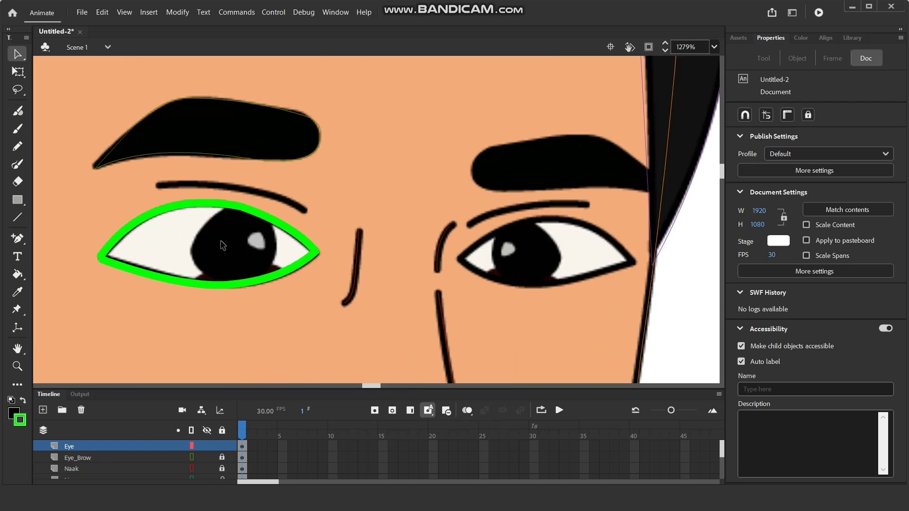
scroll(222, 247, down, 1)
scroll(245, 250, down, 1)
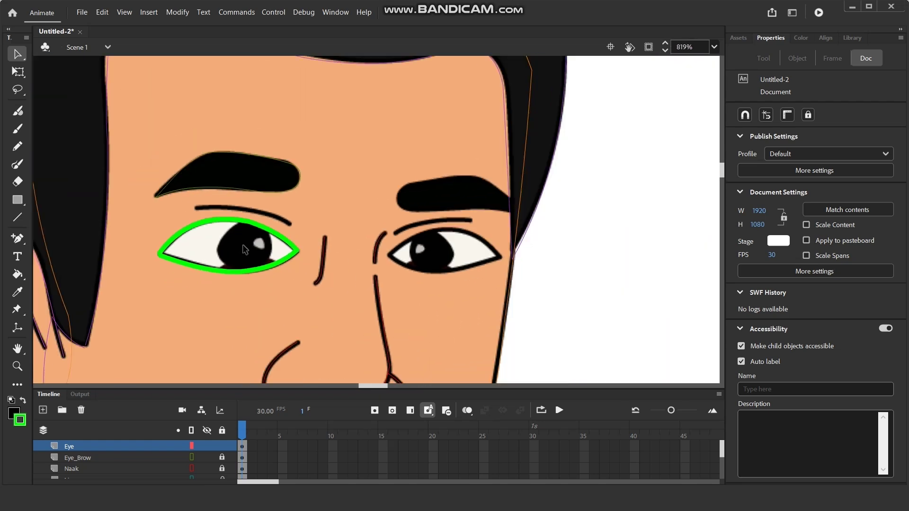
- Add a new layer named Body above the Eye layer and lock the Eye layer
scroll(245, 249, down, 5)
drag(223, 356, 239, 249)
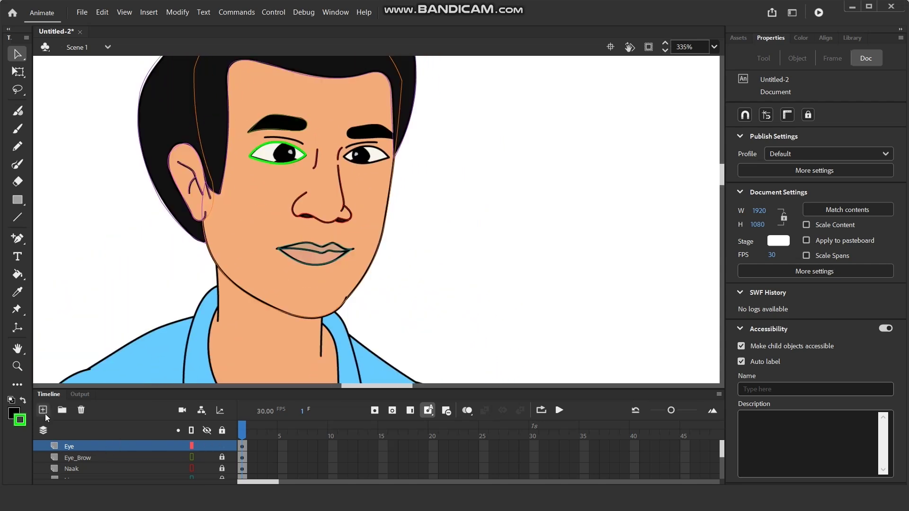
scroll(280, 139, up, 1)
scroll(280, 137, up, 3)
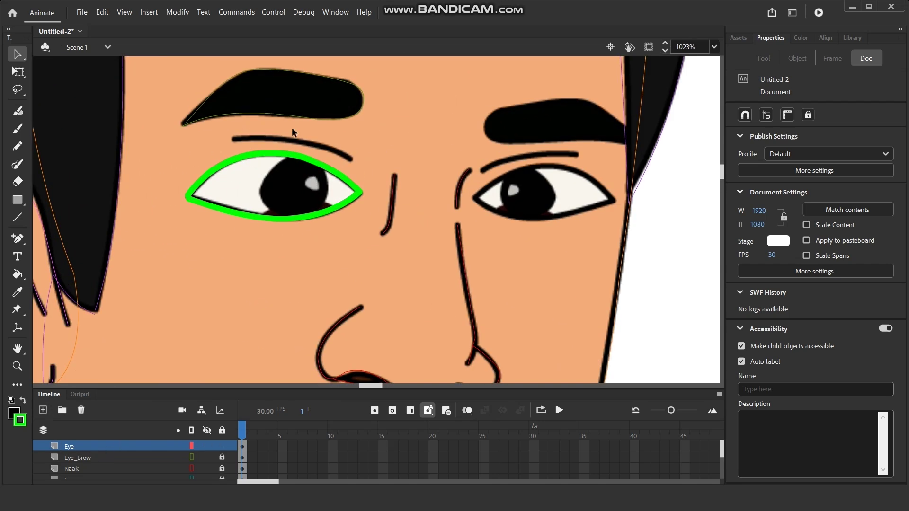
scroll(293, 126, down, 4)
scroll(324, 163, down, 5)
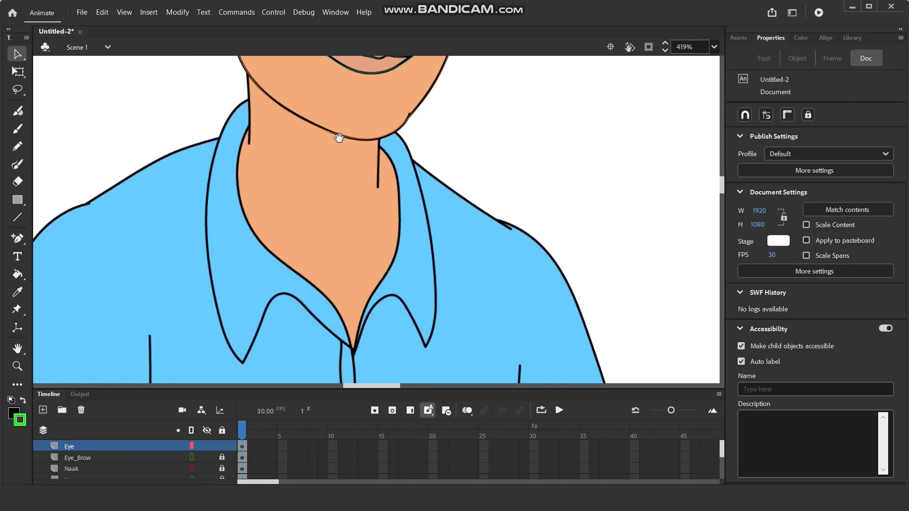
click(44, 410)
double_click(75, 446)
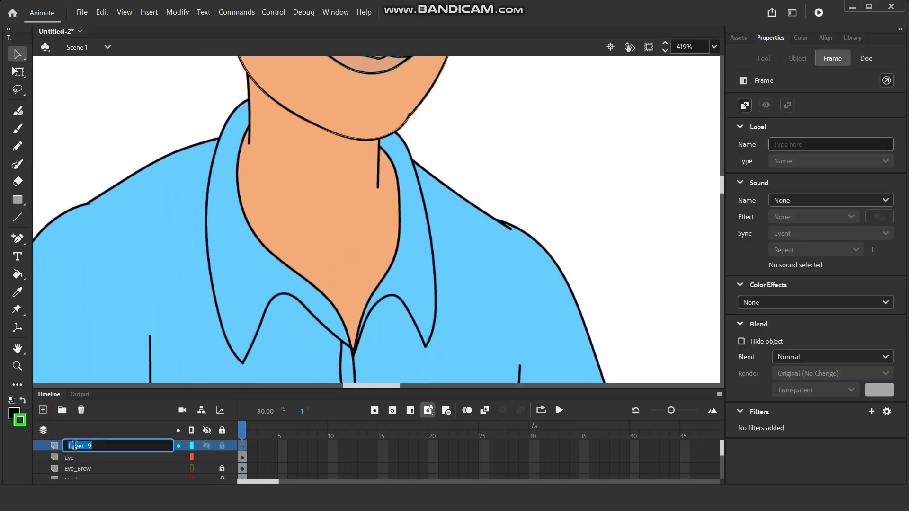
text(Body)
key(Return)
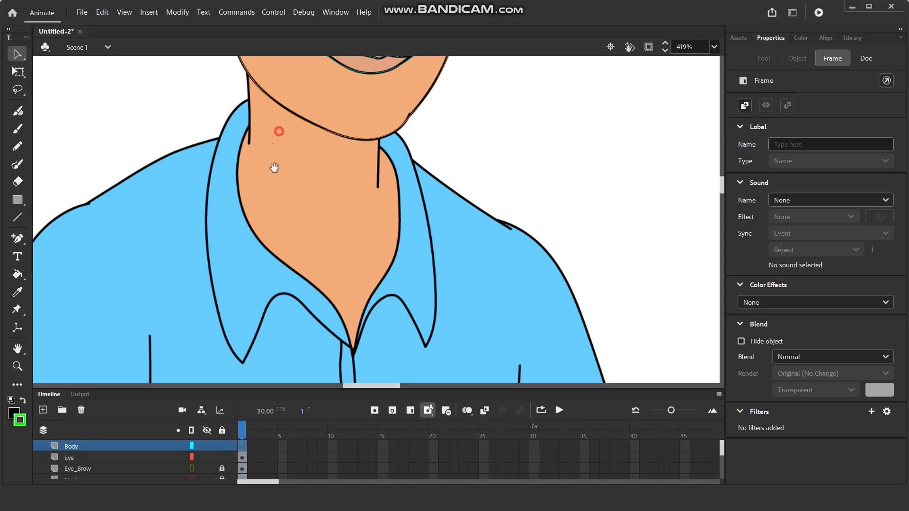
scroll(275, 166, up, 3)
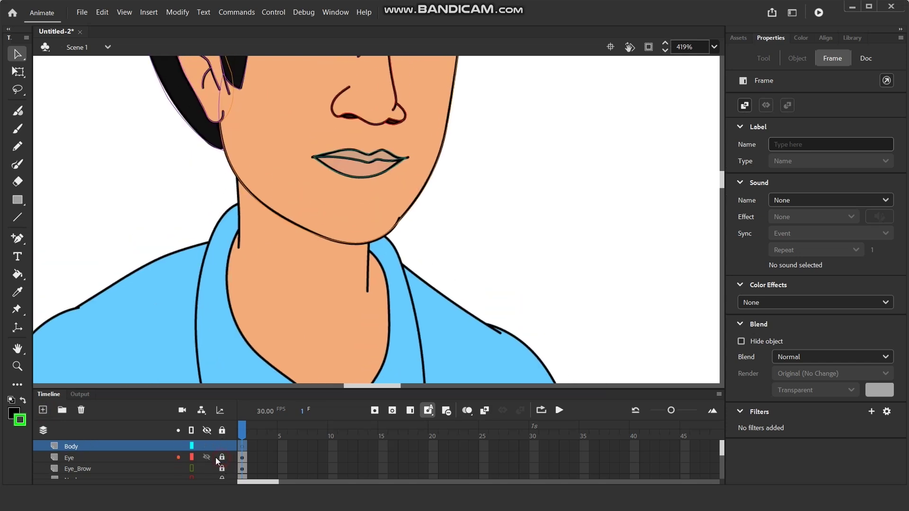
- Draw a straight line along each side of the neck, starting up inside the face
click(17, 217)
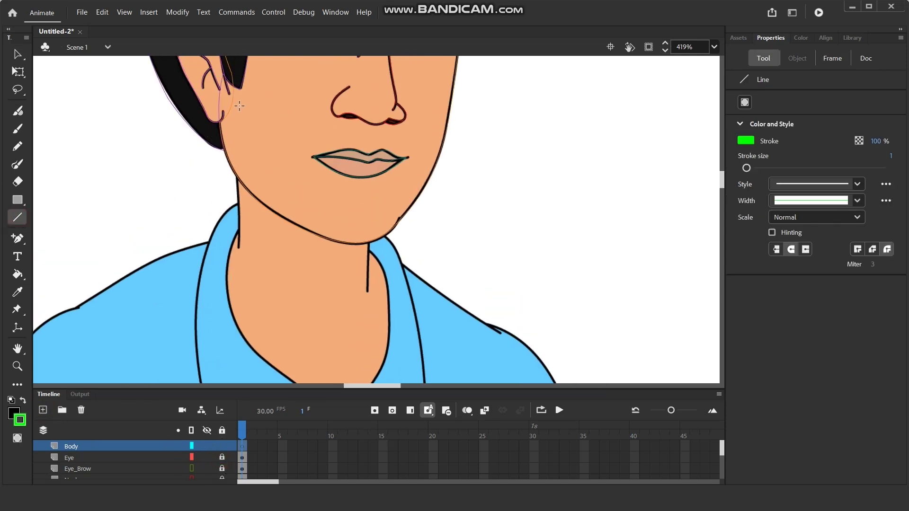
drag(238, 104, 239, 247)
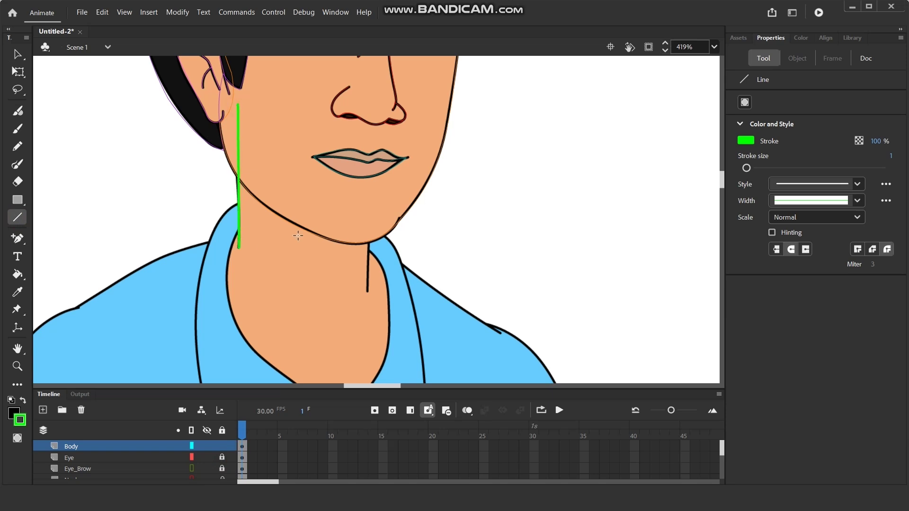
drag(379, 130, 368, 290)
- Trace the ear-side collar half with straight segments along its outer edge, pointed tip, lower arch and inner neckline edge
scroll(288, 149, down, 5)
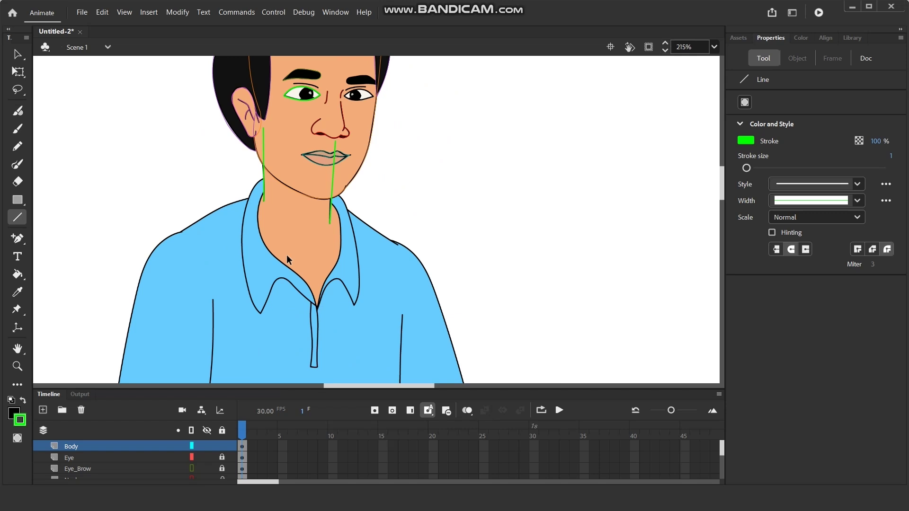
scroll(286, 255, up, 6)
drag(264, 215, 275, 190)
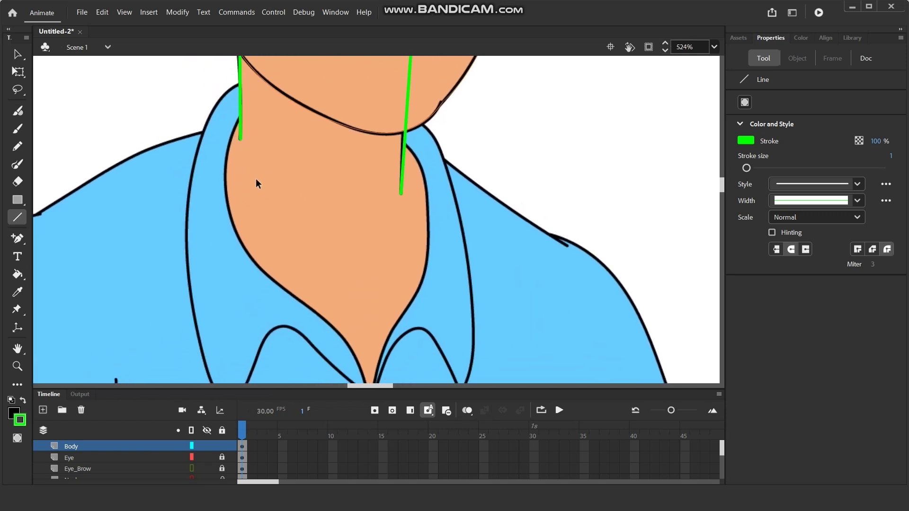
scroll(241, 132, down, 1)
mouse_move(237, 106)
mouse_down()
mouse_move(205, 260)
mouse_move(238, 365)
mouse_move(266, 320)
mouse_move(265, 302)
mouse_move(300, 309)
mouse_move(347, 350)
mouse_up()
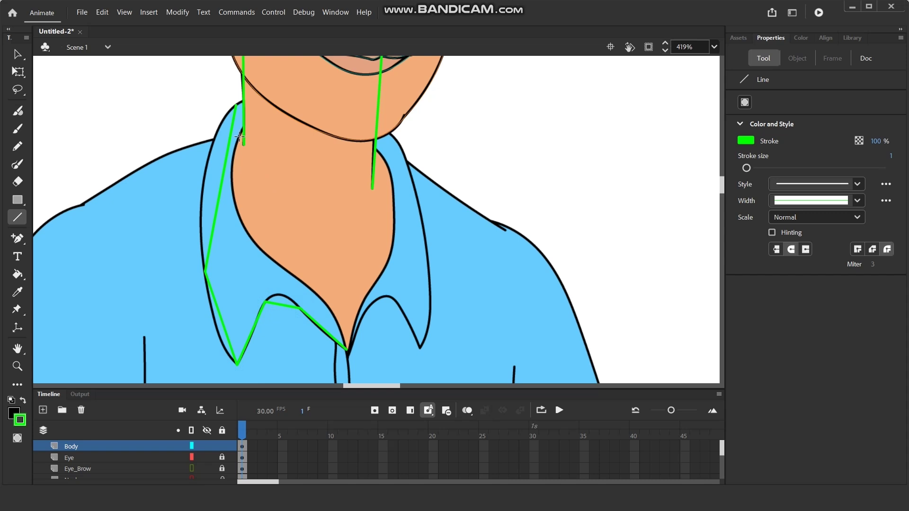
mouse_move(239, 137)
mouse_down()
mouse_move(267, 257)
mouse_move(331, 308)
mouse_move(345, 344)
mouse_up()
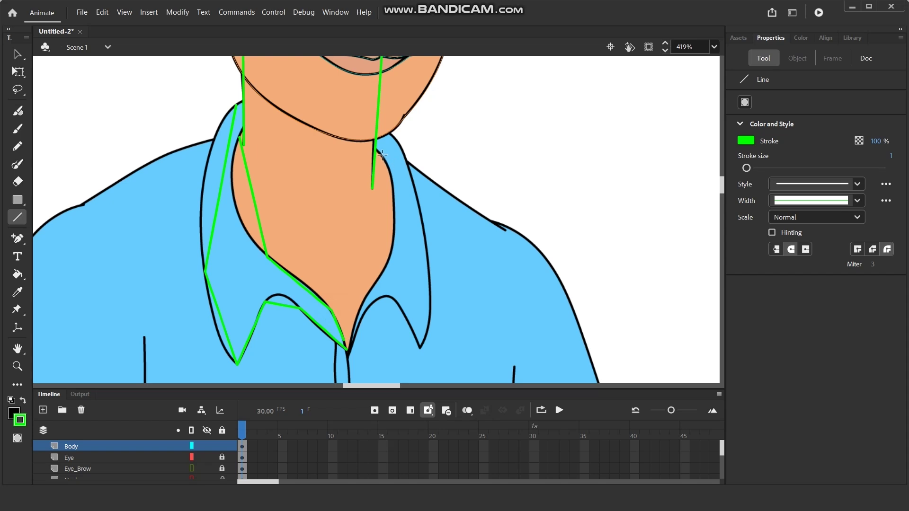
- Trace the opposite collar half with straight segments along its inner edge, lower arch, tip and outer edge
mouse_move(380, 155)
mouse_down()
mouse_move(394, 206)
mouse_move(387, 263)
mouse_move(353, 329)
mouse_up()
scroll(352, 329, down, 3)
scroll(299, 278, right, 2)
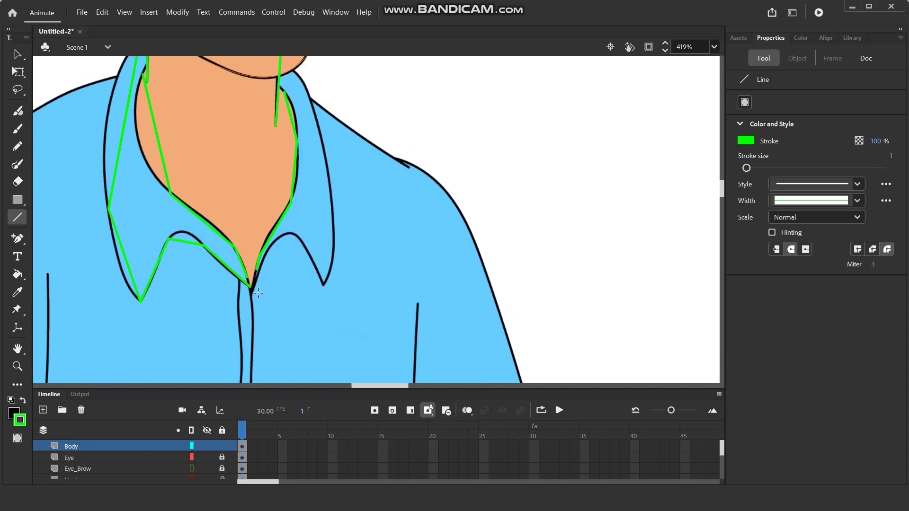
mouse_move(254, 292)
mouse_down()
mouse_move(278, 238)
mouse_move(301, 243)
mouse_up()
drag(325, 283, 313, 110)
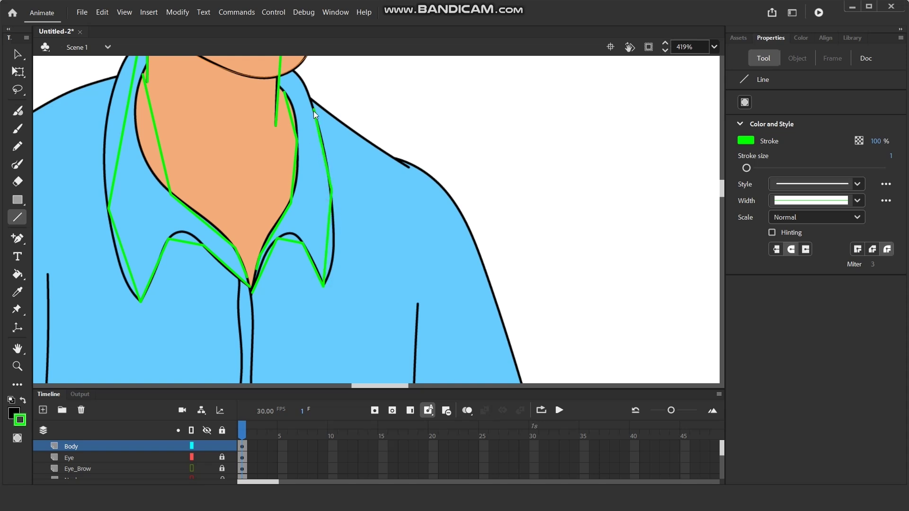
- Draw straight lines over the top of the collar half away from the ear and on along that shoulder
scroll(304, 83, up, 2)
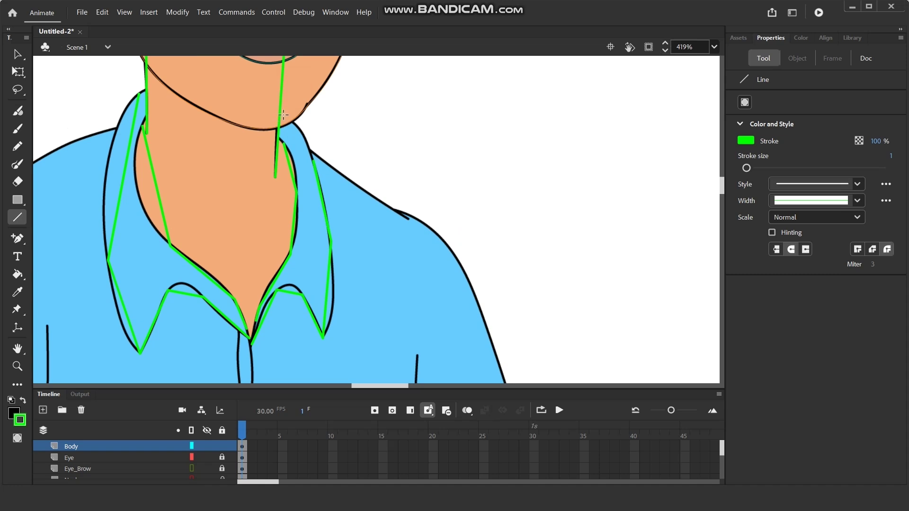
drag(288, 115, 311, 149)
mouse_move(311, 152)
mouse_down()
mouse_move(372, 202)
mouse_move(406, 216)
mouse_move(273, 149)
mouse_up()
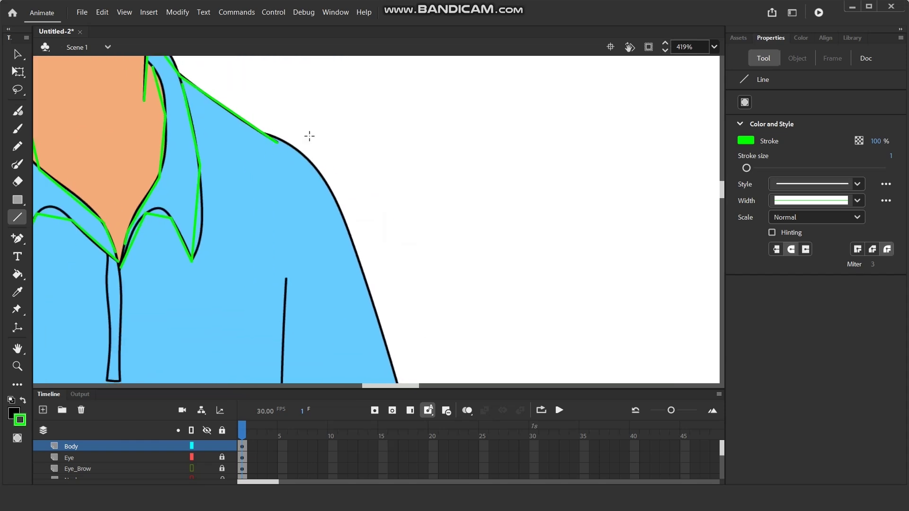
- Trace the shirt body's side away from the ear from shoulder to hem, and draw a straight line across the hem
scroll(345, 122, down, 5)
mouse_move(344, 104)
mouse_down()
mouse_move(353, 282)
mouse_move(334, 145)
mouse_move(346, 278)
mouse_move(345, 120)
mouse_move(360, 232)
mouse_move(183, 250)
mouse_move(132, 241)
mouse_move(314, 253)
mouse_move(270, 246)
mouse_up()
key(ctrl+z)
key(ctrl+z)
drag(543, 247, 273, 243)
scroll(273, 210, down, 3)
scroll(263, 253, up, 3)
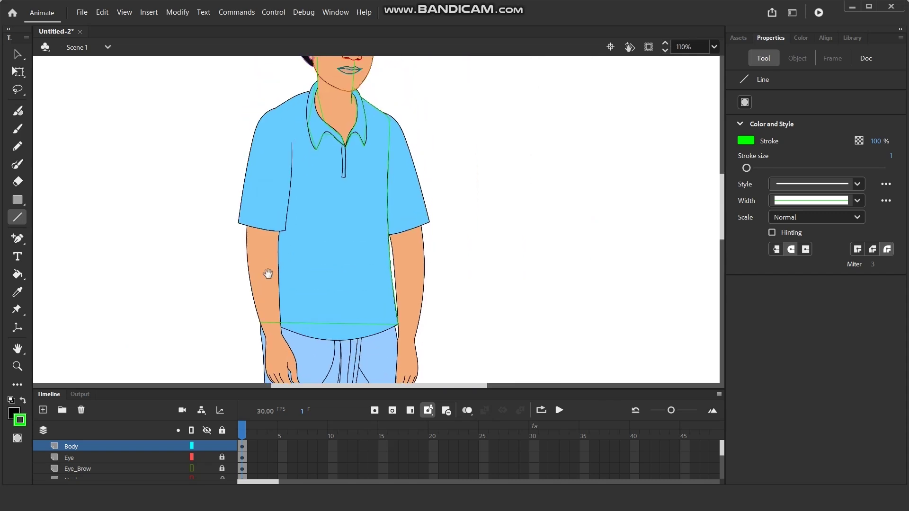
- Trace the shirt body's ear-side edge with straight lines from the hem up to the shoulder point
drag(253, 226, 283, 189)
drag(279, 203, 287, 142)
scroll(293, 126, up, 5)
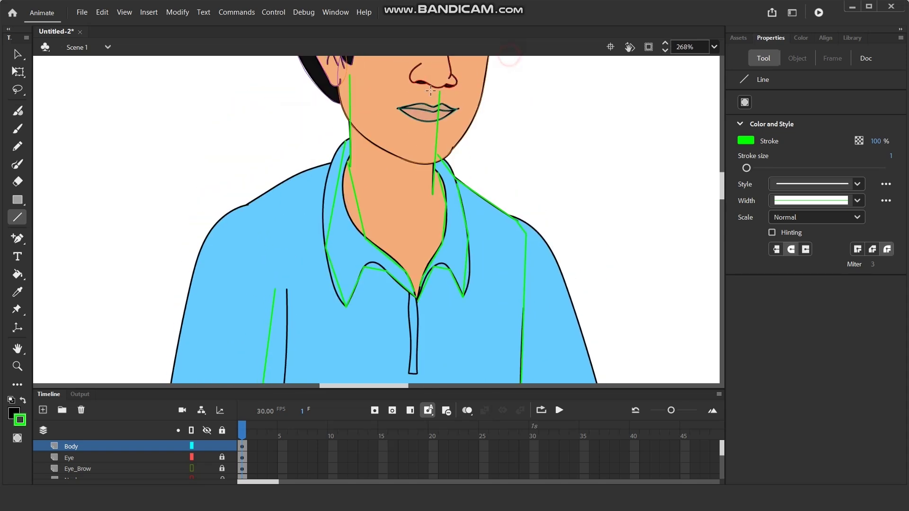
drag(275, 290, 249, 206)
- Trace the ear-side shoulder with straight segments from the shoulder point to the top of the collar
scroll(237, 262, down, 2)
scroll(205, 284, up, 6)
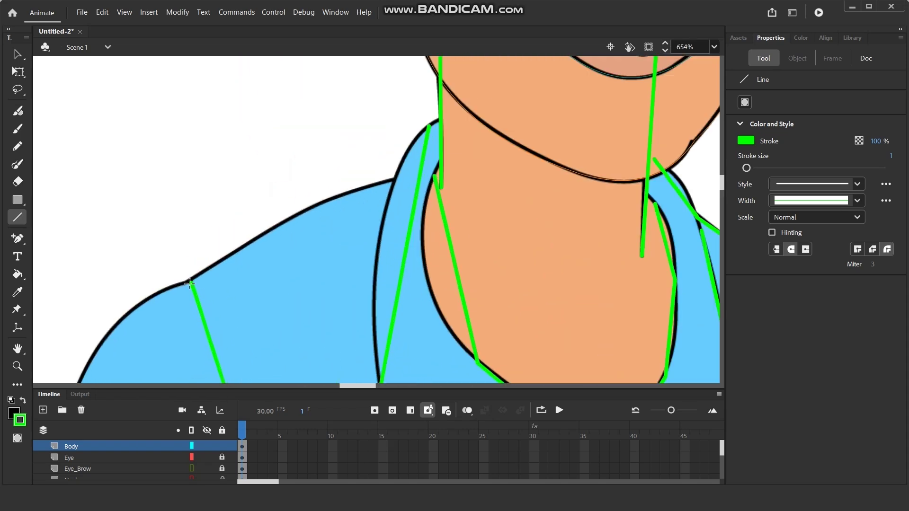
mouse_move(190, 283)
mouse_down()
mouse_move(374, 187)
mouse_move(320, 205)
mouse_move(393, 178)
mouse_move(421, 131)
mouse_up()
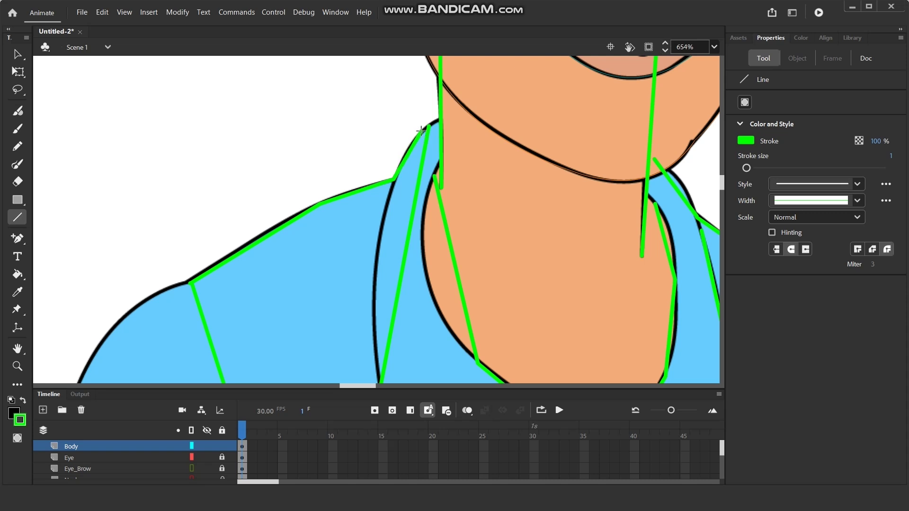
- Adjust the two neck lines with the Selection tool so they follow the bitmap
scroll(328, 121, down, 5)
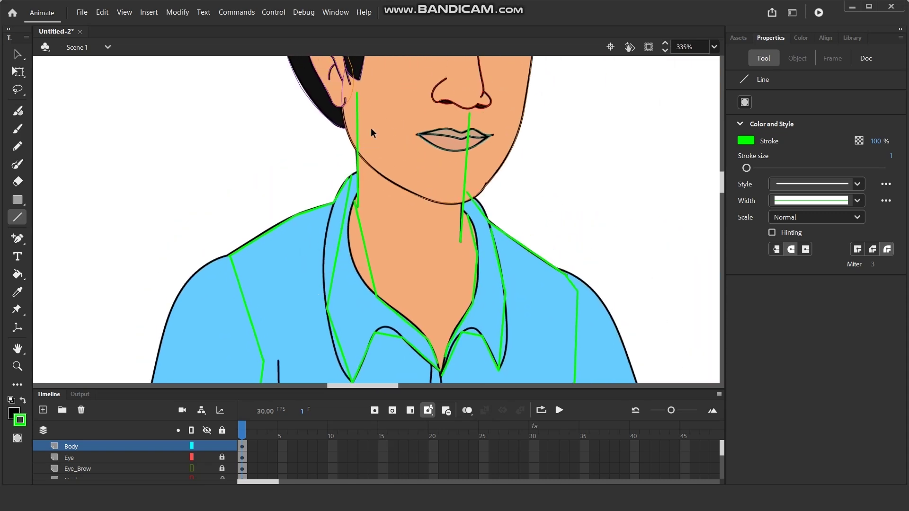
scroll(372, 132, up, 5)
key(v)
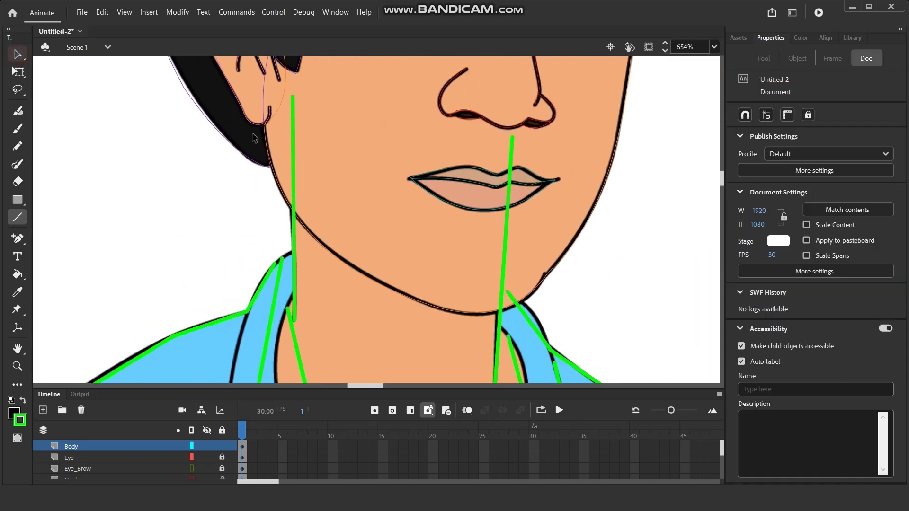
click(291, 113)
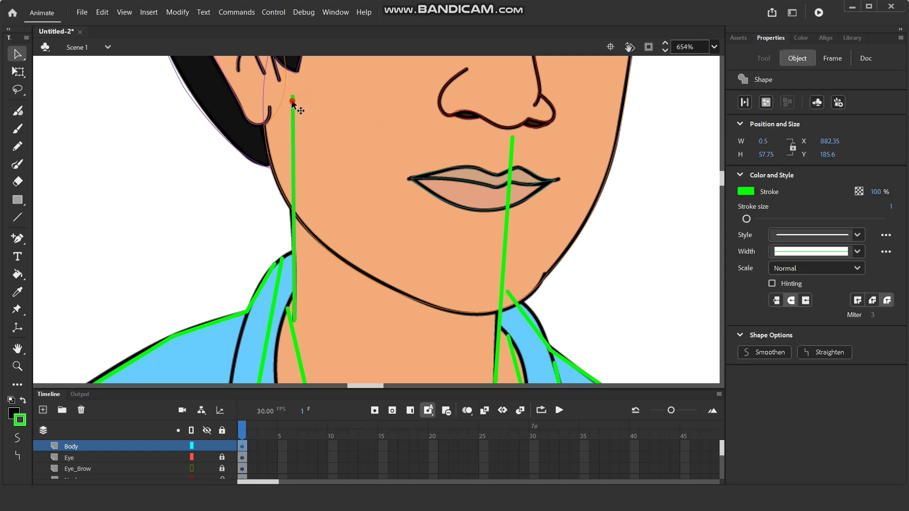
click(215, 217)
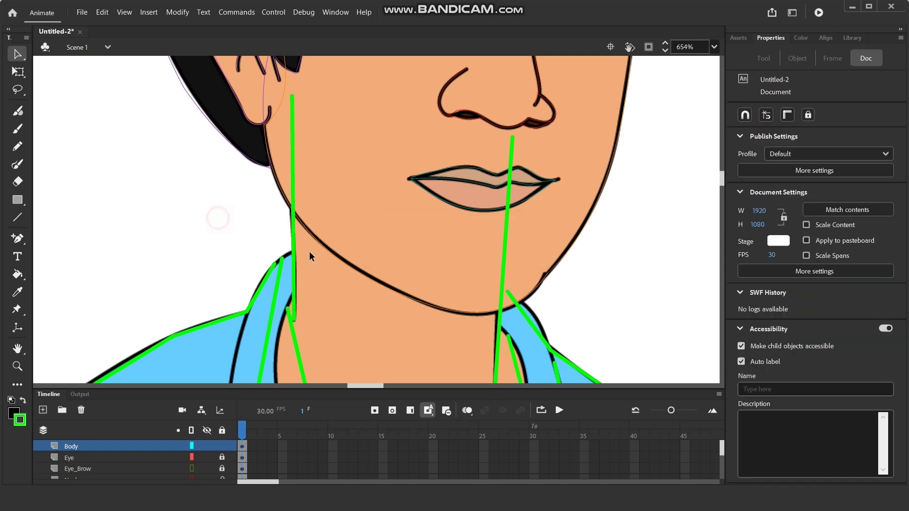
drag(445, 291, 340, 199)
drag(399, 183, 395, 181)
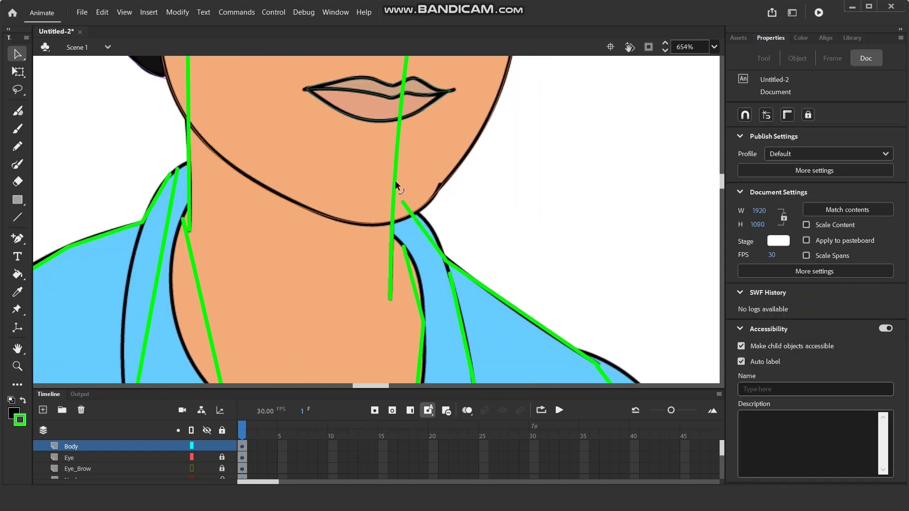
- Bend the ear-side collar's inner neckline edge and lower arch into curves that follow the bitmap
drag(194, 261, 242, 174)
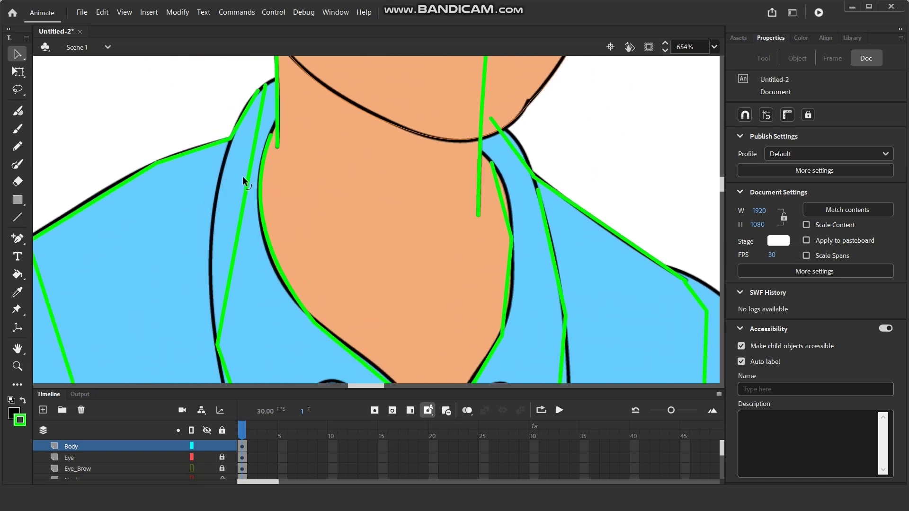
drag(263, 208, 203, 142)
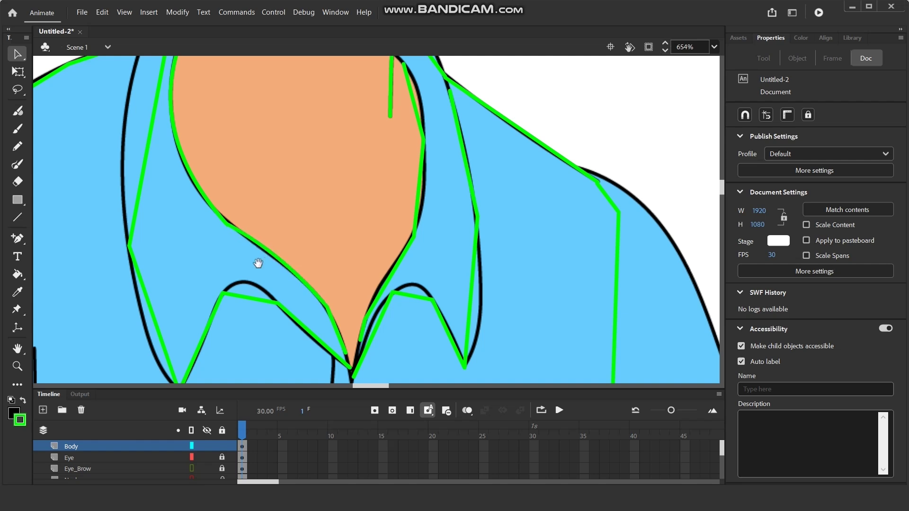
scroll(334, 265, up, 5)
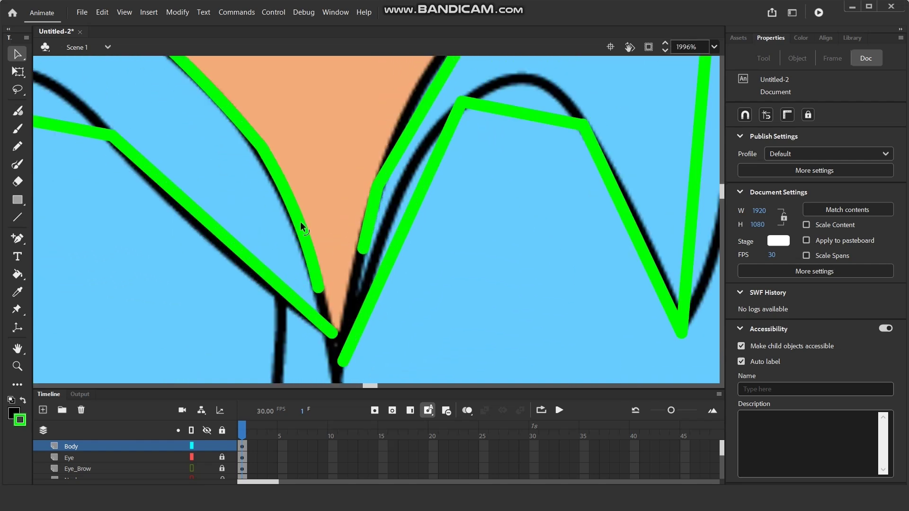
drag(240, 207, 329, 214)
drag(150, 162, 373, 292)
drag(373, 241, 356, 196)
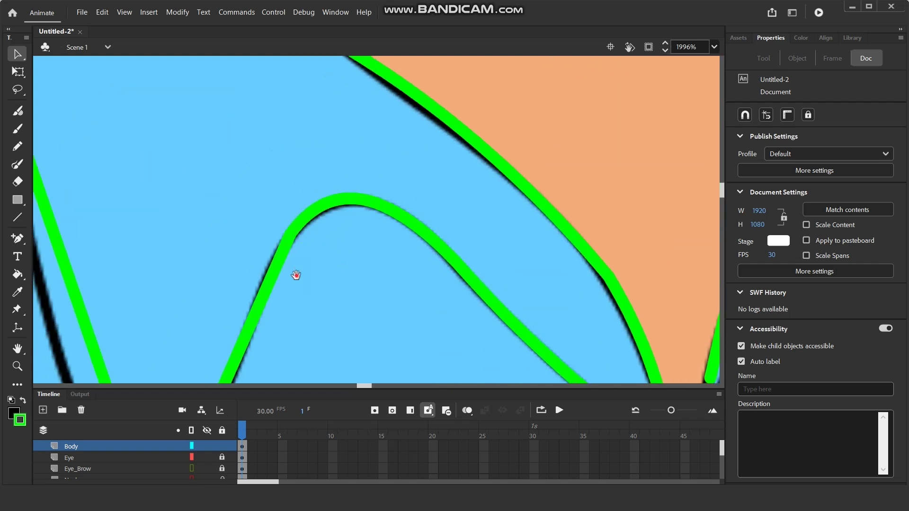
- Bend the ear-side collar's outer edge from the pointed tip up toward the neck to follow the bitmap
drag(248, 284, 422, 184)
scroll(371, 270, down, 1)
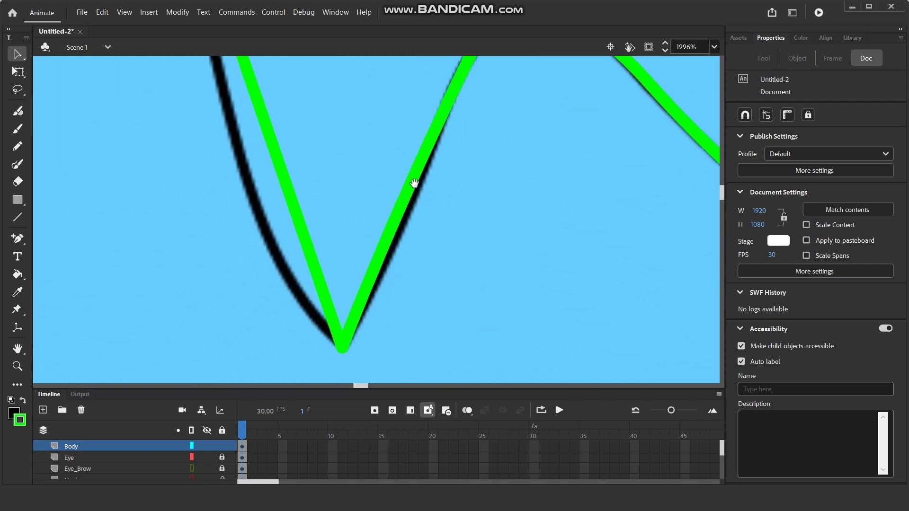
scroll(377, 217, down, 1)
drag(342, 256, 305, 259)
scroll(337, 227, up, 3)
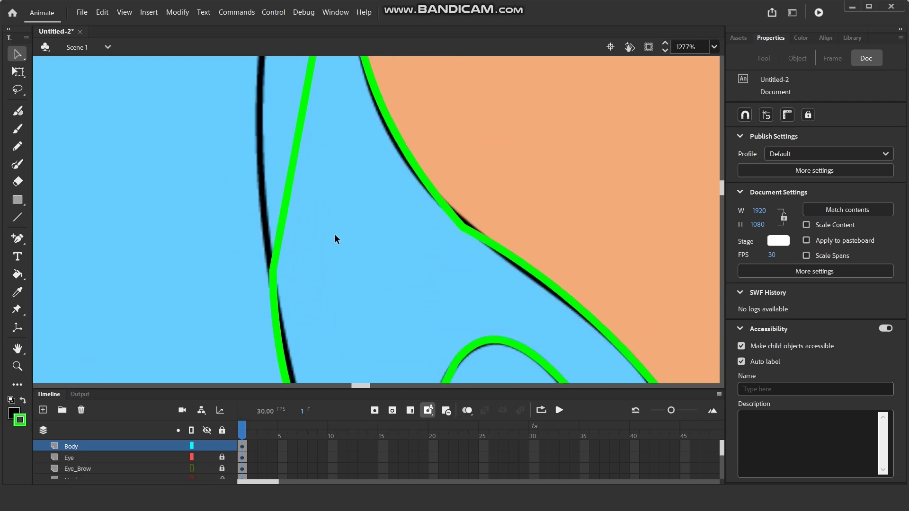
scroll(334, 203, down, 2)
drag(319, 200, 282, 249)
scroll(280, 221, up, 1)
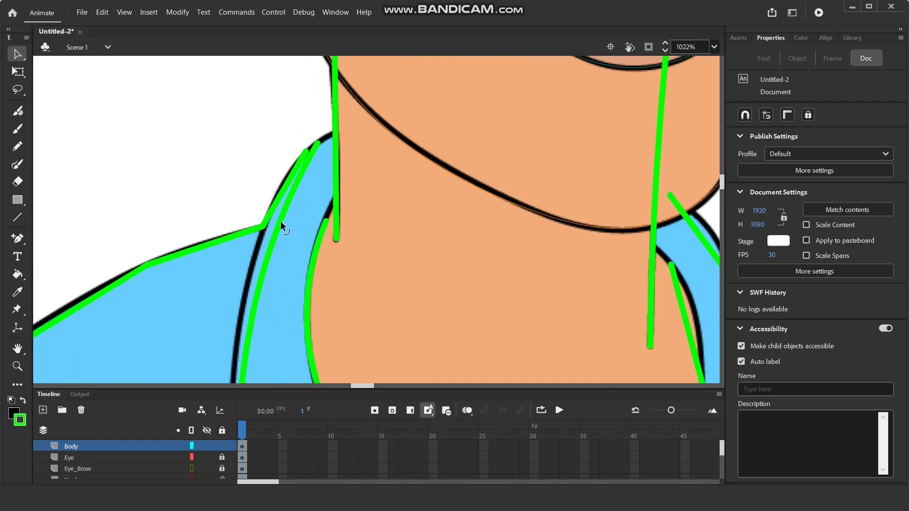
- Delete the overlapping line at the ear-side collar's top and extend the remaining edge's end to the neck line
click(284, 186)
key(Delete)
scroll(286, 260, down, 1)
mouse_move(286, 259)
mouse_down()
mouse_move(313, 137)
mouse_move(301, 137)
mouse_move(302, 124)
mouse_move(253, 273)
mouse_up()
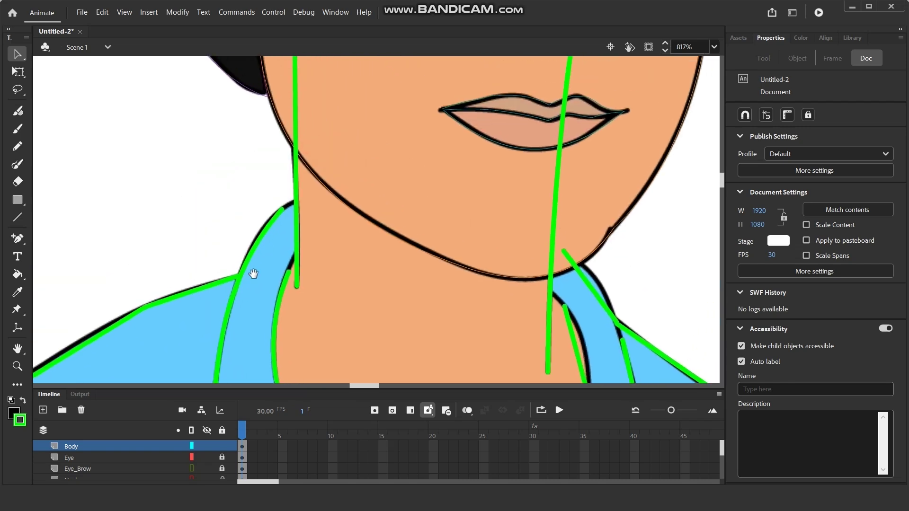
drag(281, 206, 294, 194)
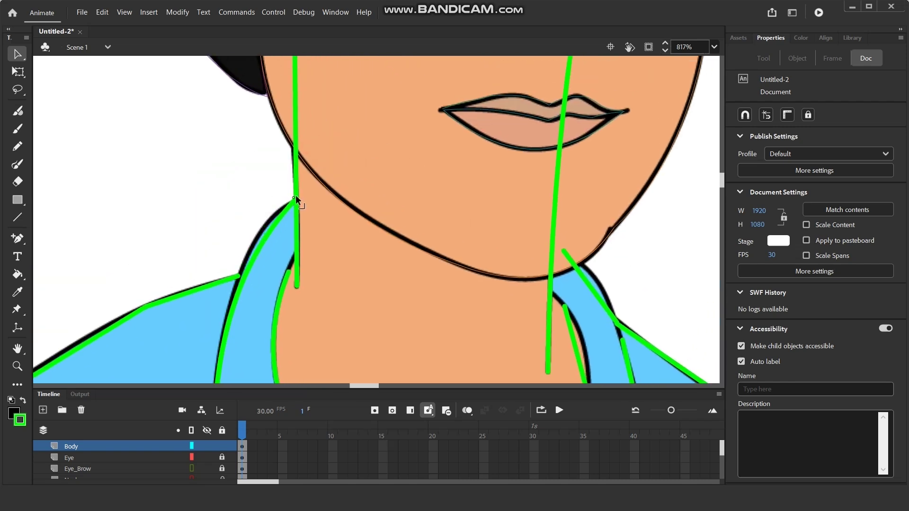
- Curve the ear-side collar's top outer edge along the bitmap and extend its inner edge up to the neck line
drag(258, 245, 258, 218)
mouse_move(290, 289)
mouse_down()
mouse_move(251, 253)
mouse_move(253, 226)
mouse_up()
scroll(258, 210, down, 4)
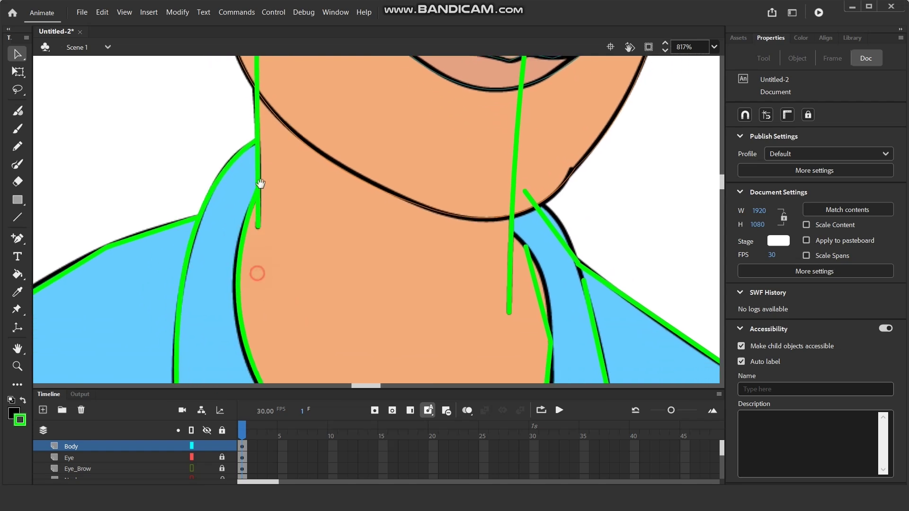
- Curve the far-side collar's upper inner edge along the bitmap and extend its end up to the neck line
drag(246, 210, 244, 229)
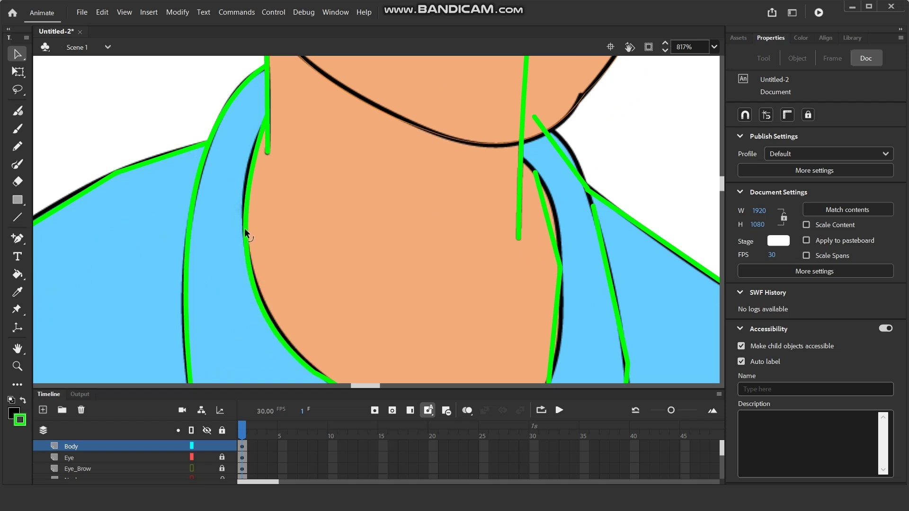
scroll(245, 191, down, 5)
scroll(242, 235, down, 2)
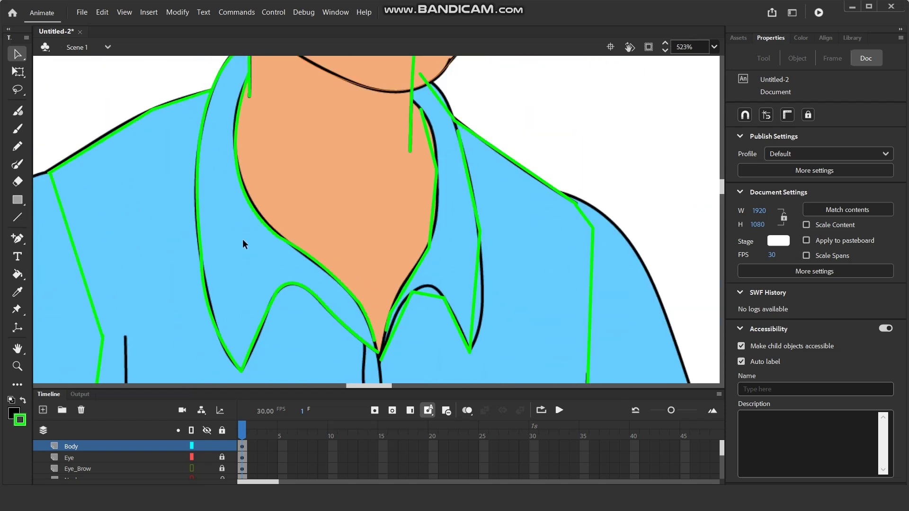
scroll(203, 296, up, 3)
scroll(177, 258, down, 1)
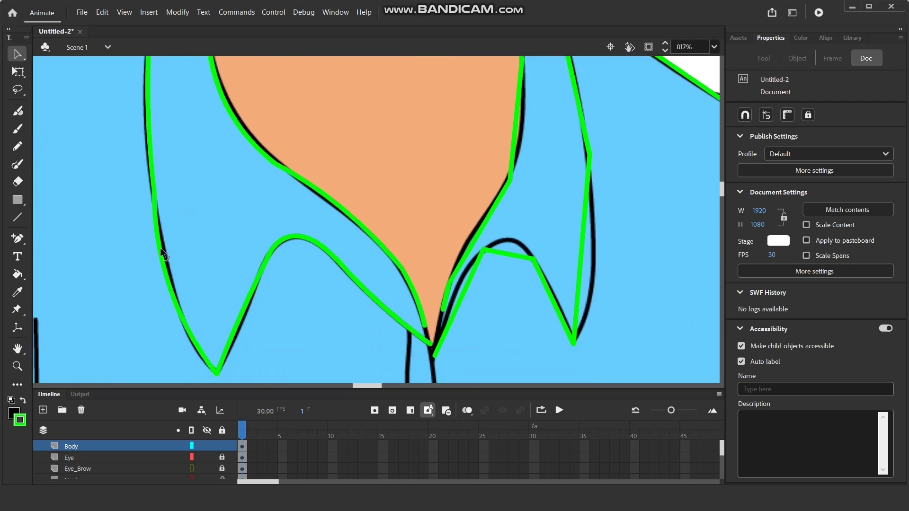
scroll(177, 248, down, 4)
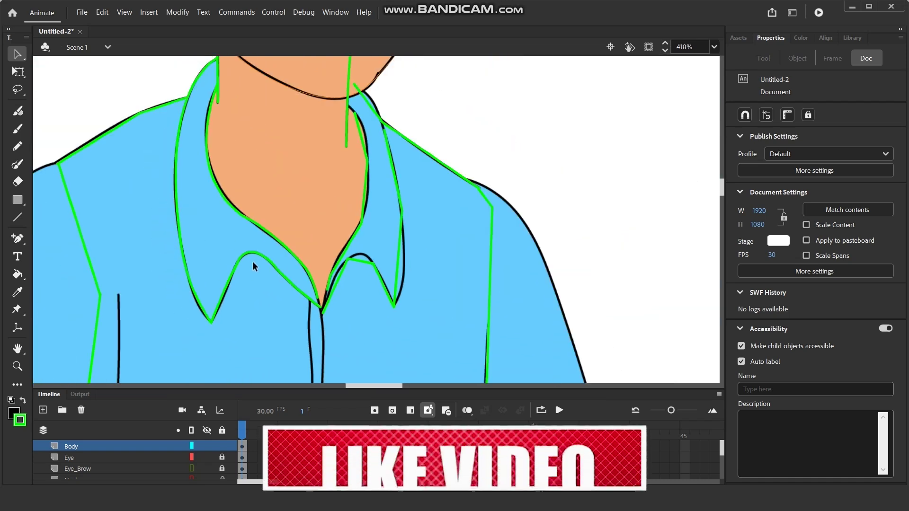
scroll(253, 195, up, 6)
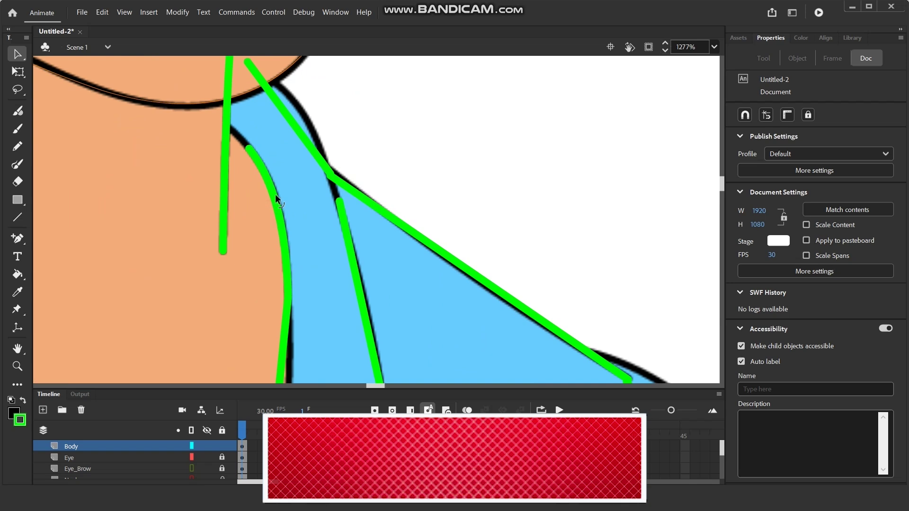
mouse_move(275, 196)
mouse_down()
mouse_move(260, 158)
mouse_move(227, 124)
mouse_up()
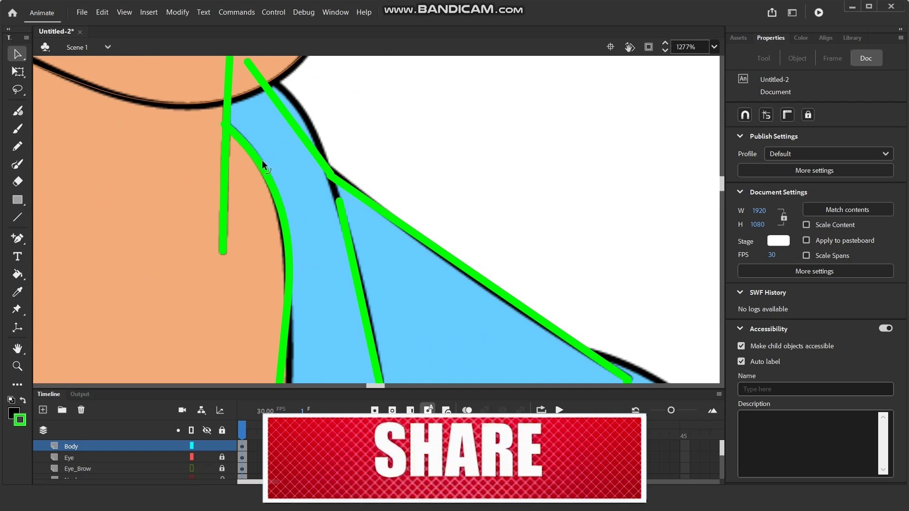
scroll(303, 265, down, 4)
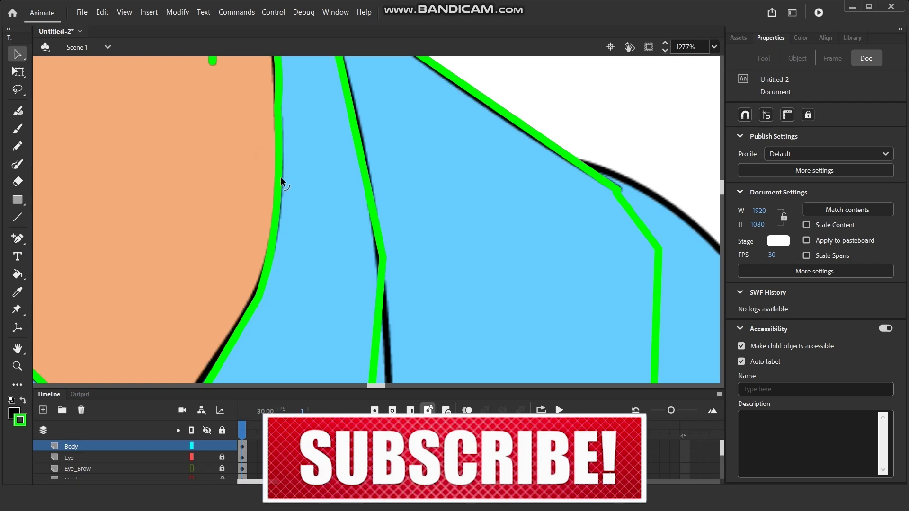
drag(294, 135, 312, 288)
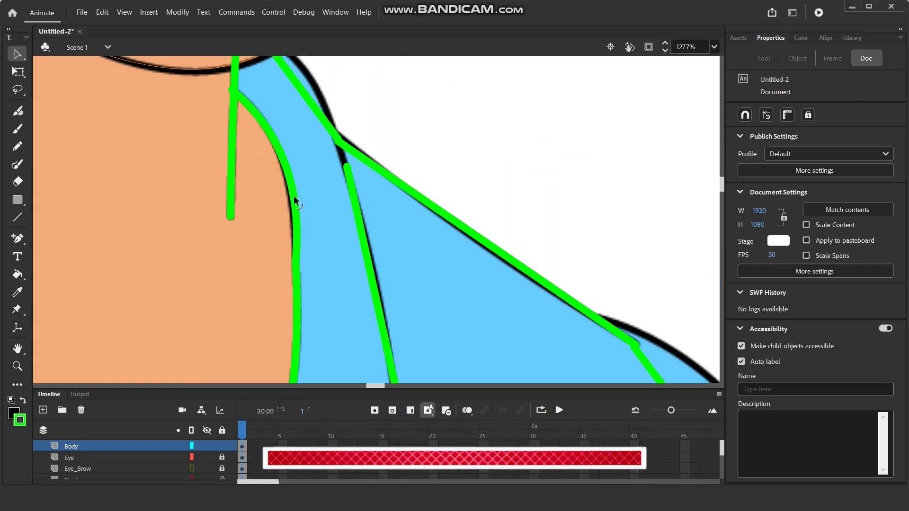
drag(297, 228, 377, 92)
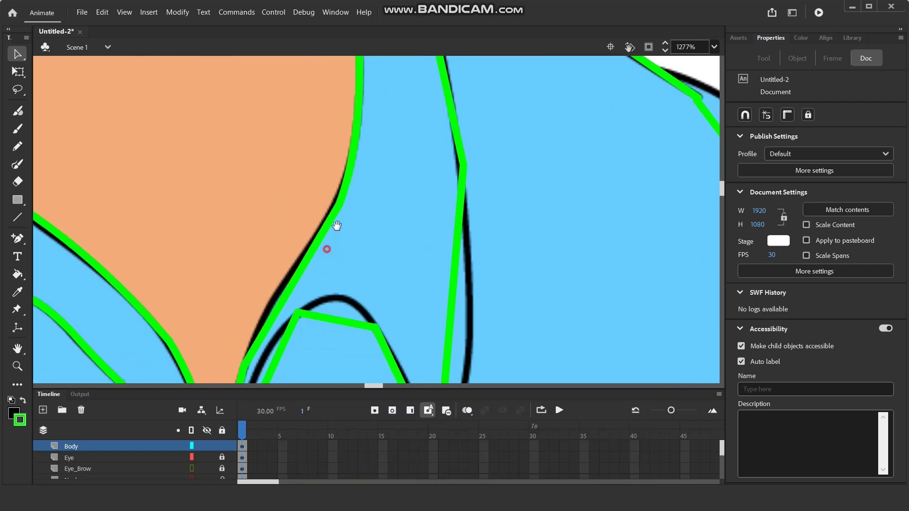
- Bend the far-side collar's lower inner edge along the neckline opening and adjust its corner to follow the bitmap
drag(306, 271, 357, 193)
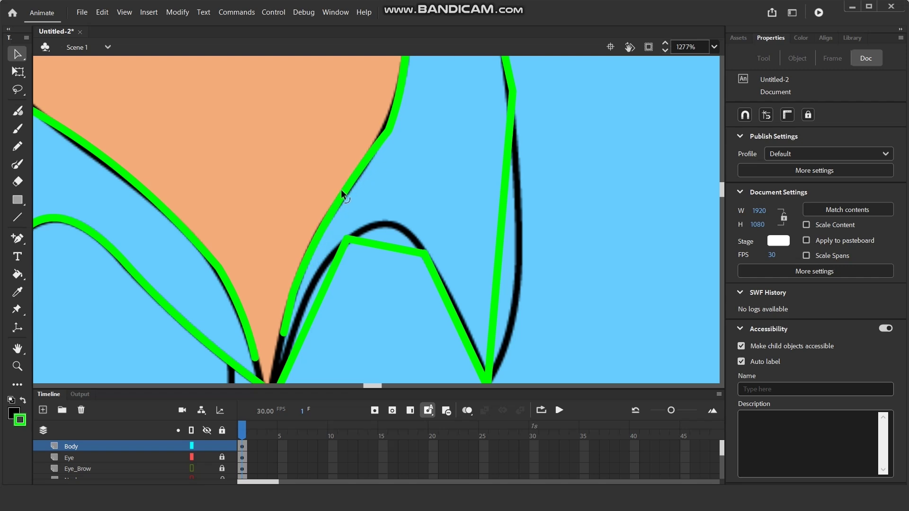
mouse_move(345, 189)
mouse_down()
mouse_move(340, 238)
mouse_move(334, 211)
mouse_up()
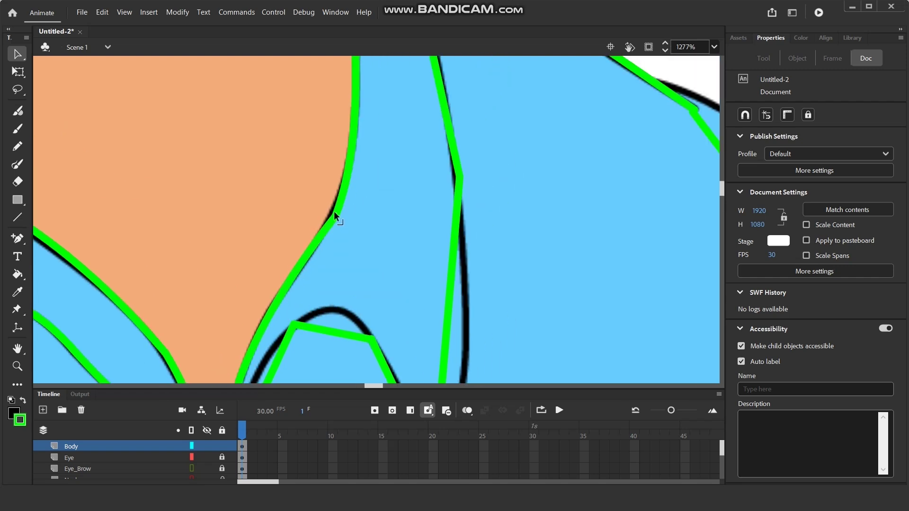
scroll(334, 210, down, 2)
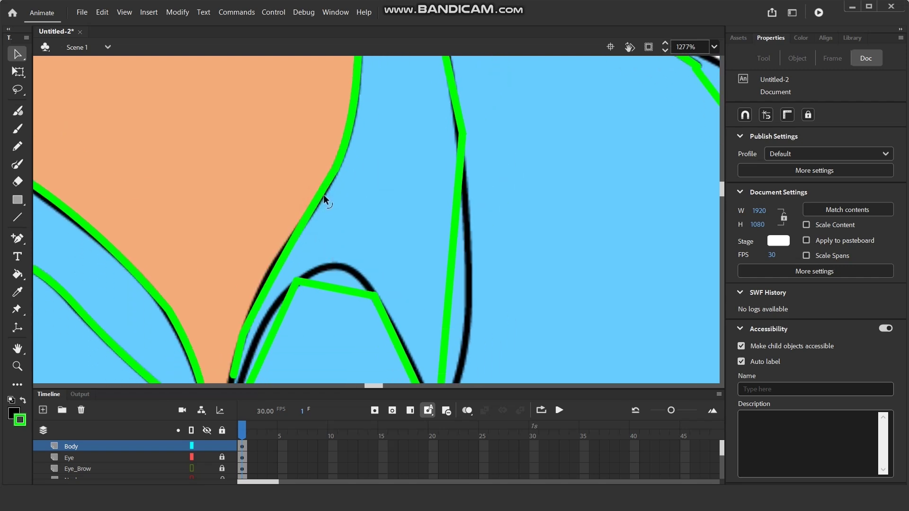
drag(311, 213, 341, 118)
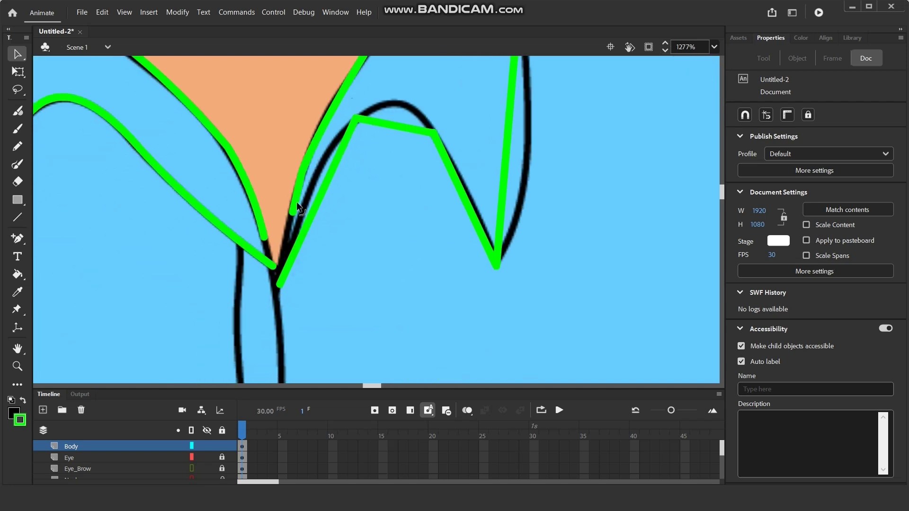
- Extend the inner edges of both collars down to the point of the V-shaped neckline
scroll(308, 234, up, 2)
scroll(303, 247, down, 2)
drag(297, 246, 291, 286)
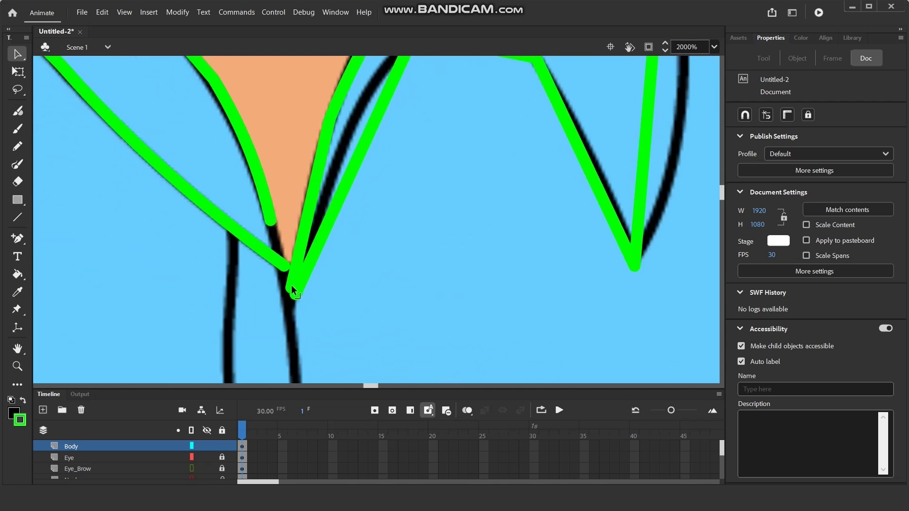
mouse_move(270, 222)
mouse_down()
mouse_move(288, 287)
mouse_move(280, 262)
mouse_up()
scroll(280, 261, down, 2)
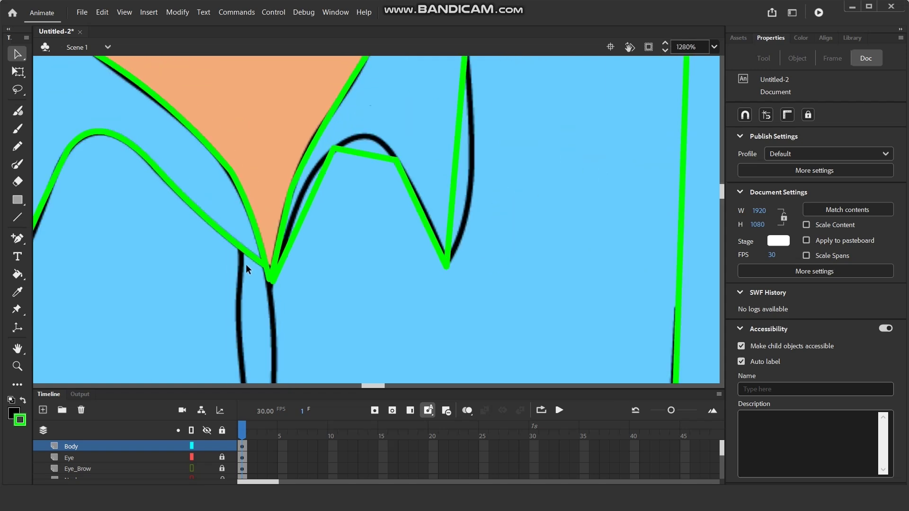
- Bend the lower arch of the far-side collar into a curve that follows the bitmap
click(285, 255)
mouse_move(288, 214)
mouse_down()
mouse_move(284, 192)
mouse_move(234, 283)
mouse_move(279, 230)
mouse_up()
scroll(277, 218, down, 2)
scroll(277, 218, right, 2)
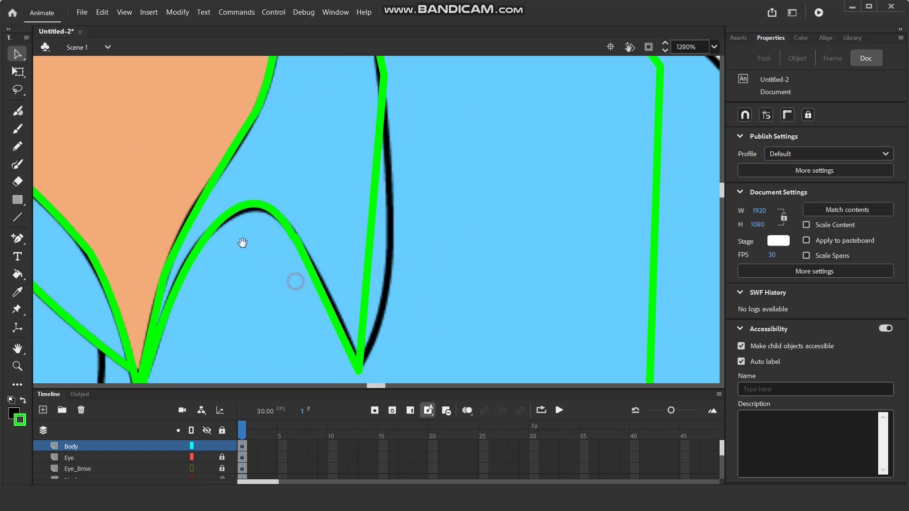
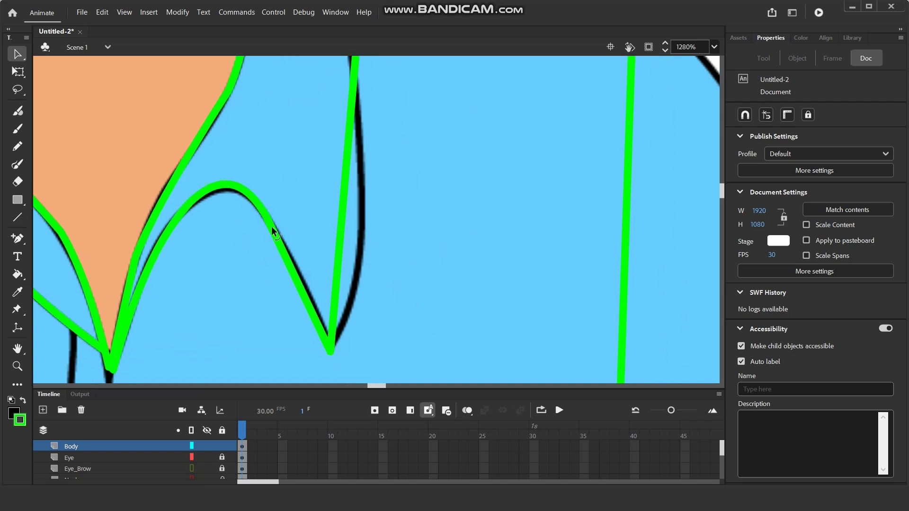
scroll(211, 189, up, 1)
scroll(264, 252, down, 2)
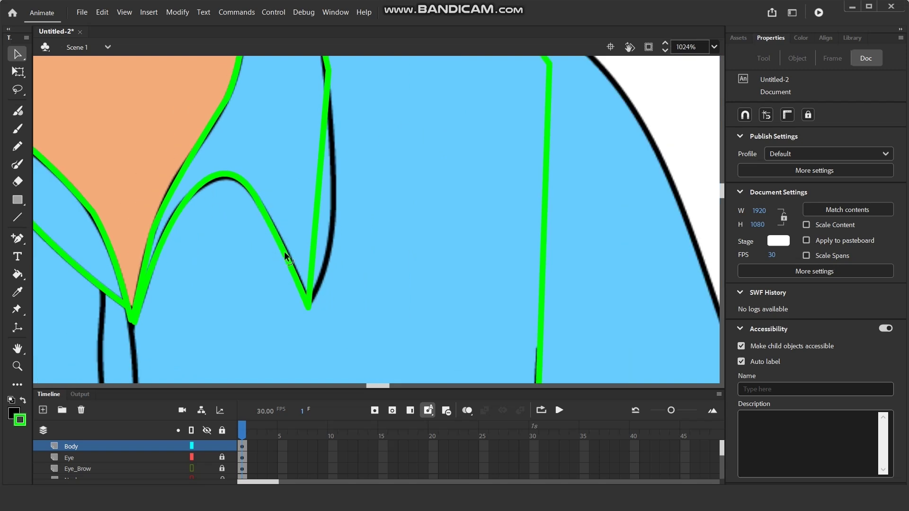
- Bend the far-side collar's outer edge from its pointed tip upward to follow the bitmap
scroll(315, 237, up, 2)
scroll(314, 237, right, 3)
drag(245, 255, 260, 273)
scroll(276, 234, up, 6)
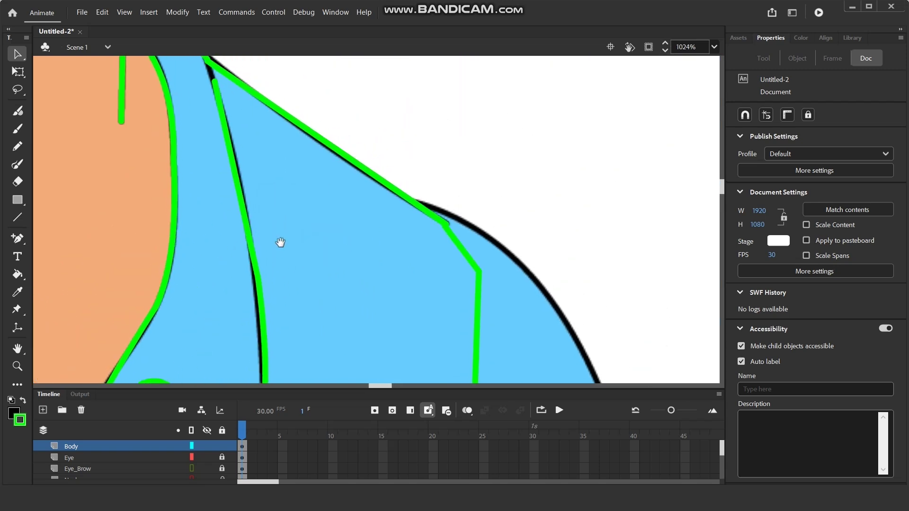
- Extend the upper end of the far-side collar's outer edge to the shoulder line
scroll(280, 243, up, 1)
scroll(242, 194, up, 4)
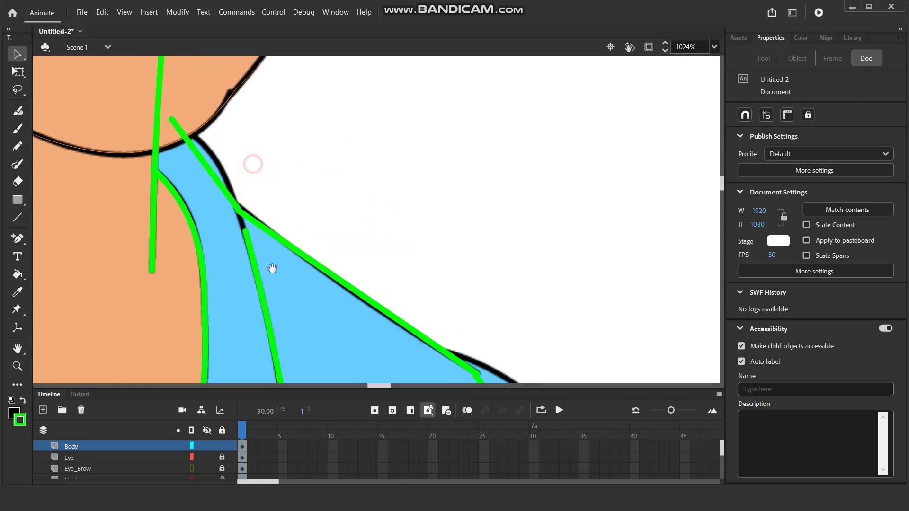
scroll(240, 214, up, 3)
drag(244, 241, 243, 235)
drag(200, 195, 189, 192)
- Bend the far-side shoulder line and the short segment below its end into slight curves
scroll(188, 193, down, 6)
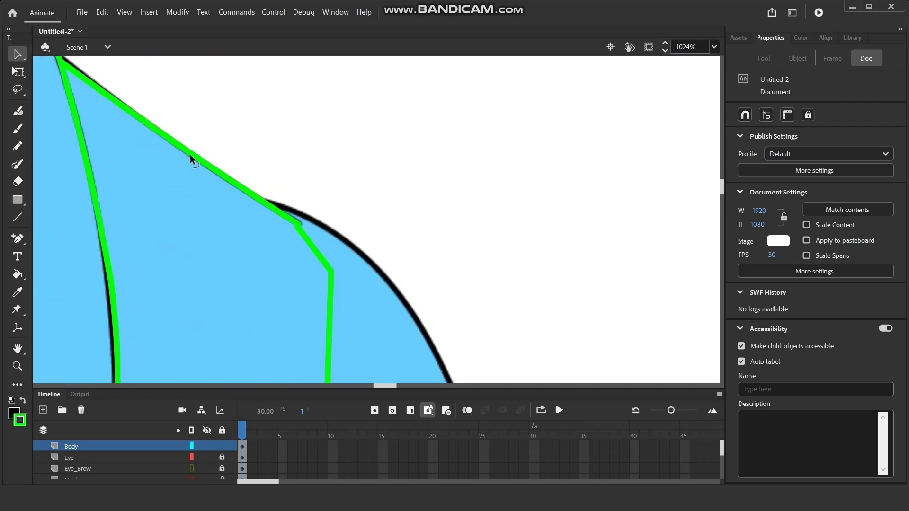
scroll(213, 181, right, 5)
scroll(213, 181, down, 2)
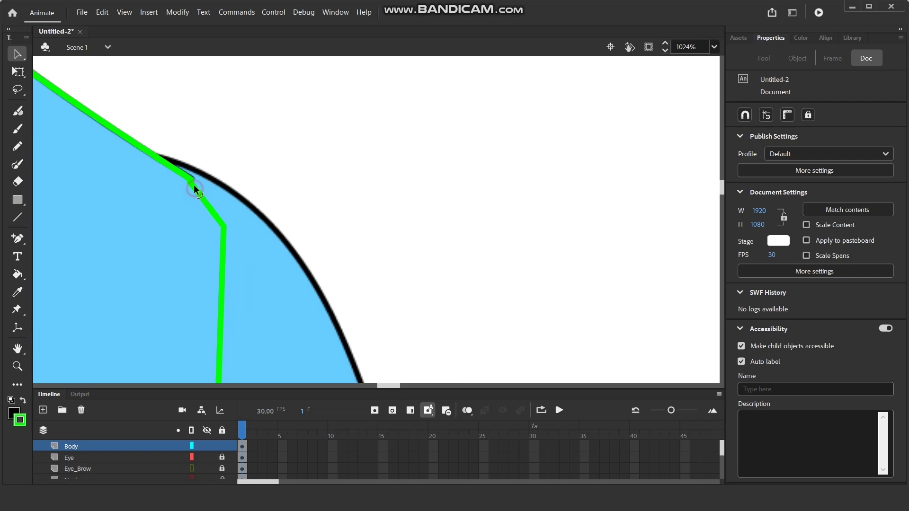
scroll(194, 188, up, 1)
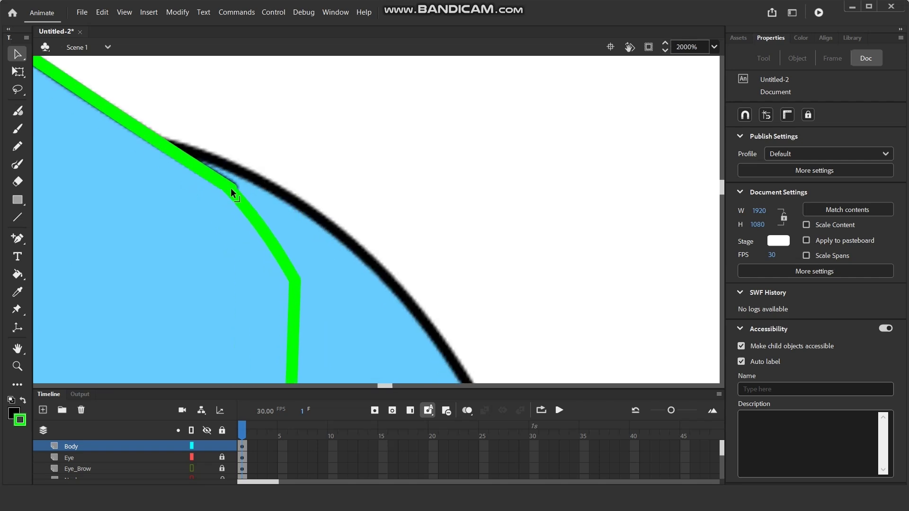
scroll(290, 149, down, 3)
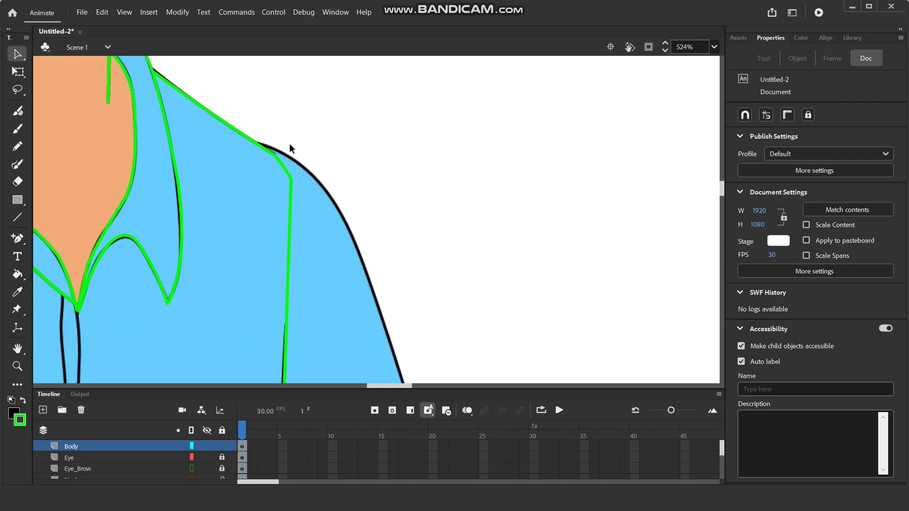
- Bend the shirt body's side line beside the far arm to follow the bitmap down to the hem corner
scroll(286, 237, down, 2)
drag(282, 253, 266, 185)
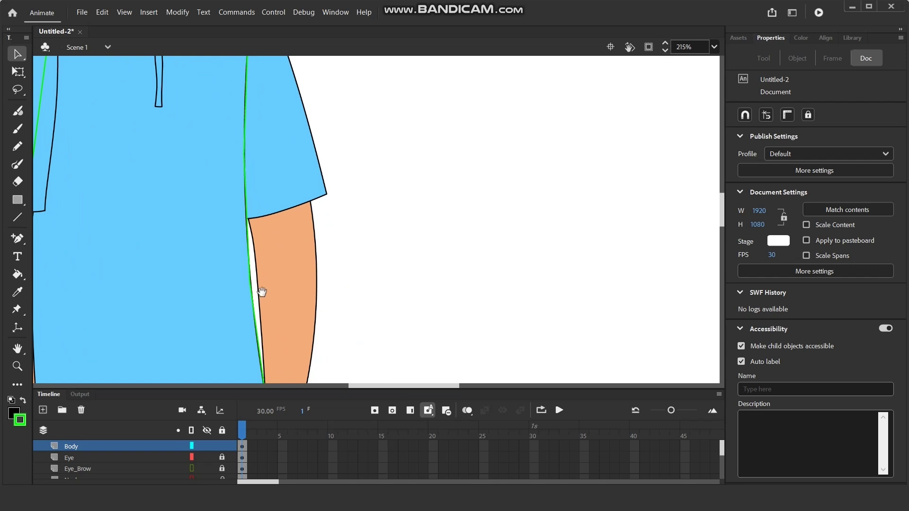
drag(262, 292, 280, 152)
scroll(272, 174, up, 3)
scroll(373, 228, down, 3)
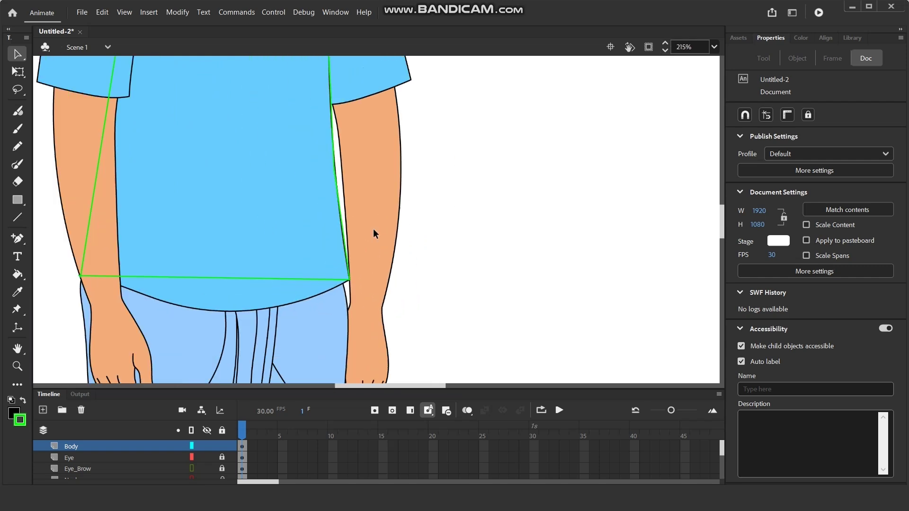
- Bend the straight bottom line of the shirt body downward into a curve that follows the hem
scroll(317, 226, up, 2)
mouse_move(312, 197)
mouse_down()
mouse_move(316, 254)
mouse_move(335, 263)
mouse_up()
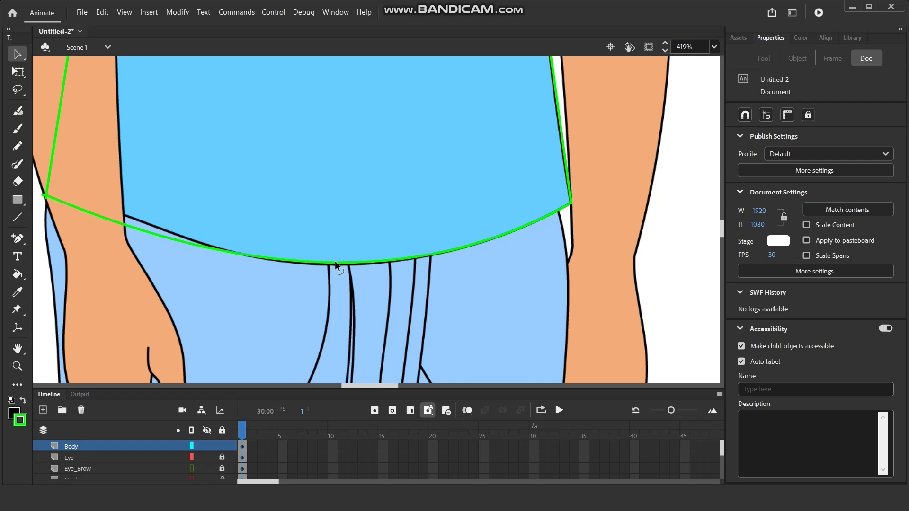
drag(237, 250, 382, 272)
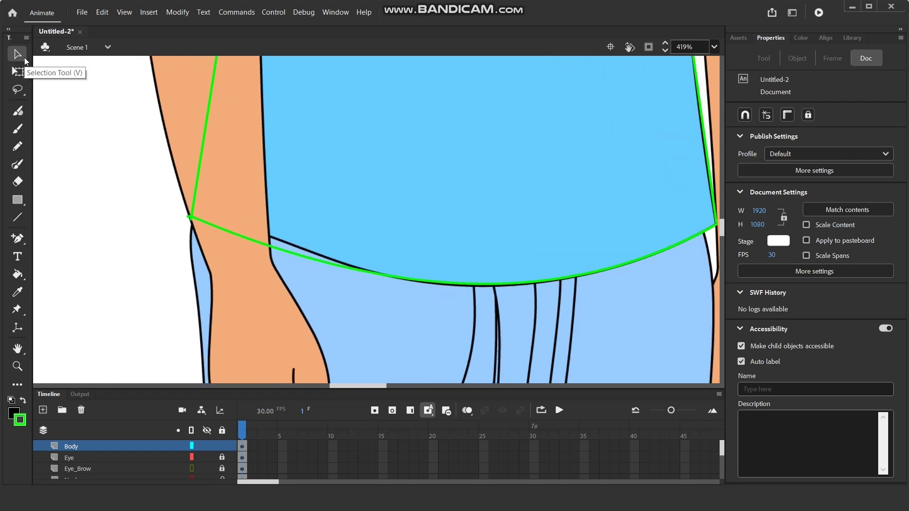
- Add an anchor point with the Pen tool on the hem curve near the ear-side hand, viewing the Body layer as outlines meanwhile
click(191, 446)
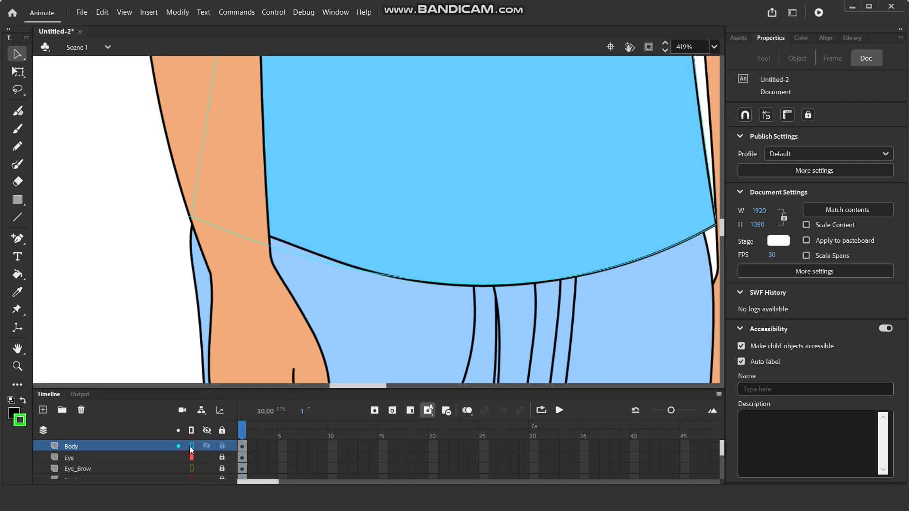
click(17, 239)
click(362, 272)
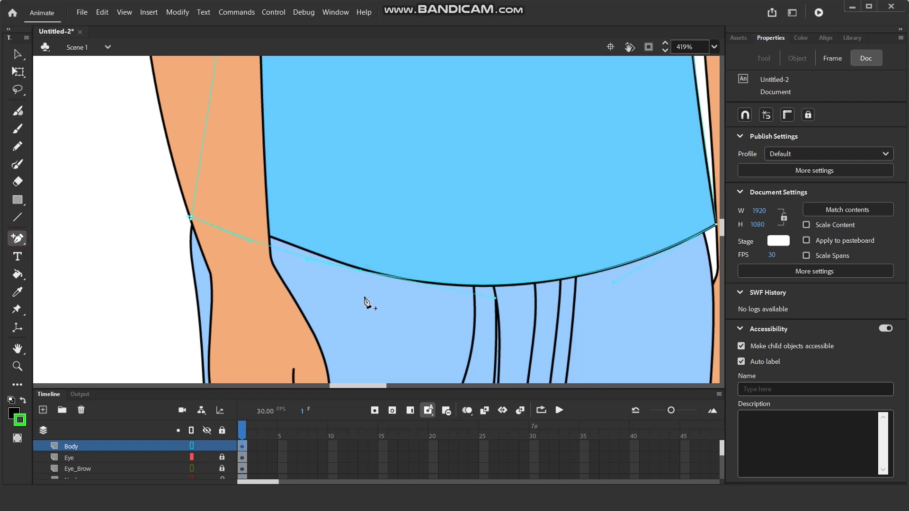
click(191, 446)
key(v)
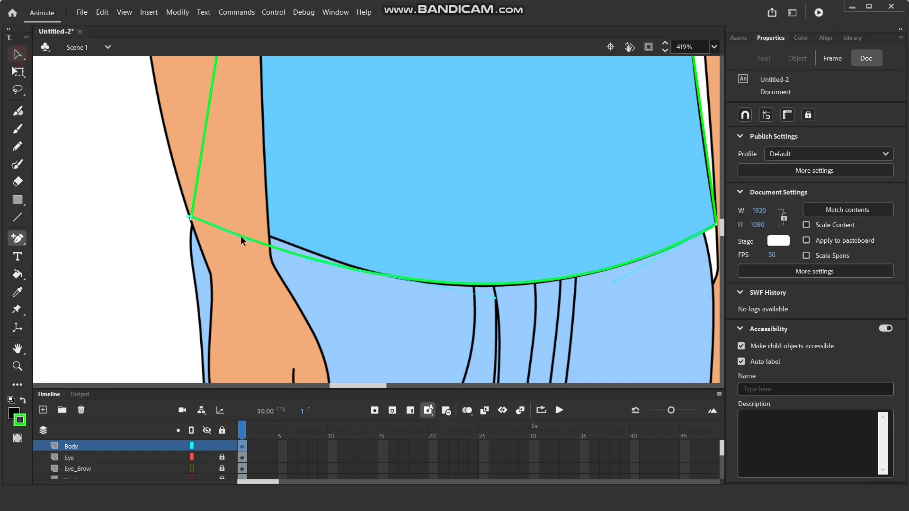
- Bend the hem segments on both sides of the added anchor point closer to the bitmap's hem line
key(v)
drag(271, 250, 270, 244)
drag(379, 271, 377, 274)
drag(510, 288, 510, 283)
- Reshape the hem near the ear-side hand with the Subselection tool, moving its anchor point and tangent handles onto the bitmap's hem line
click(17, 54)
click(71, 71)
drag(302, 214, 384, 304)
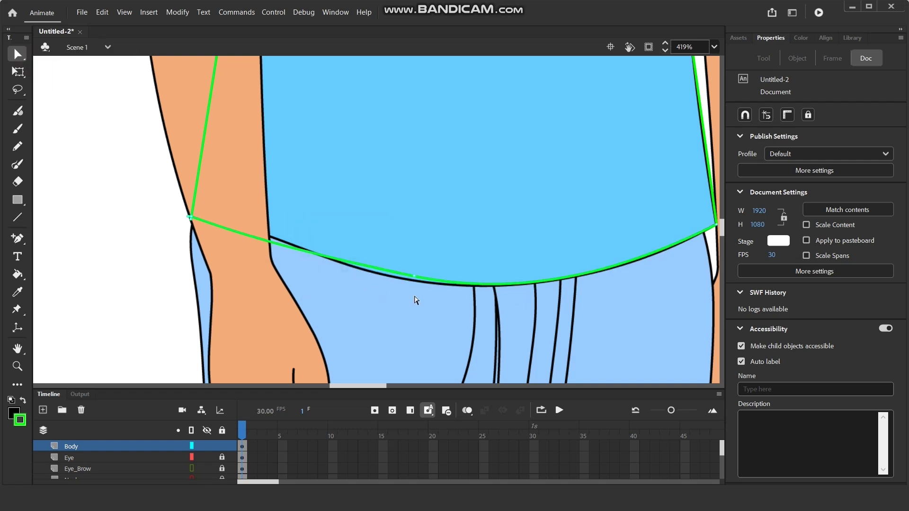
scroll(296, 257, up, 3)
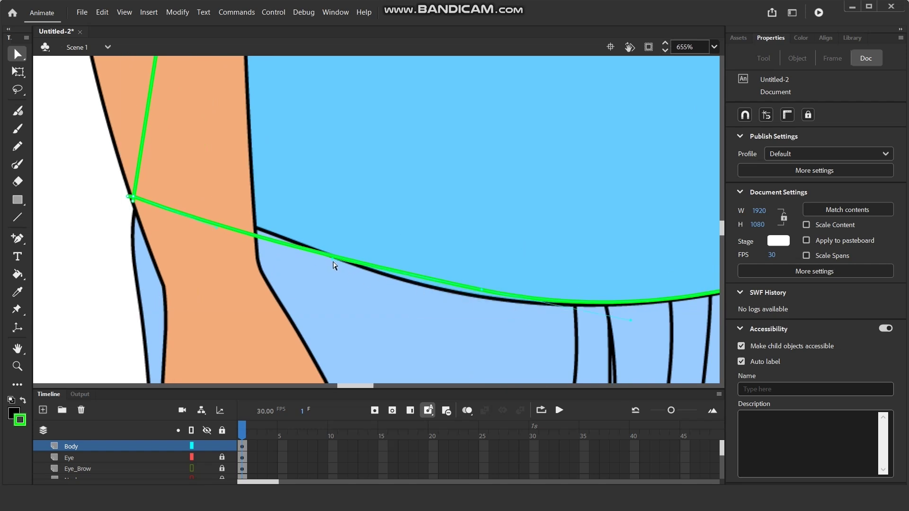
drag(333, 260, 246, 222)
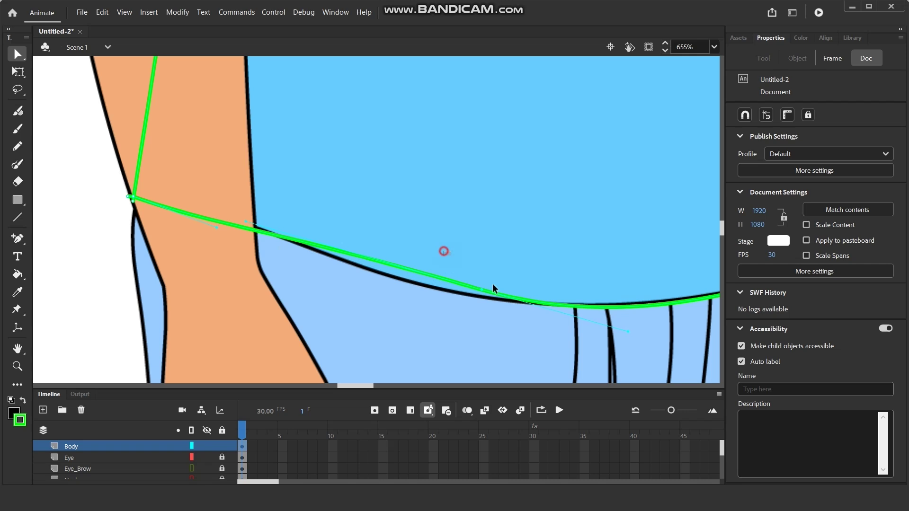
click(474, 297)
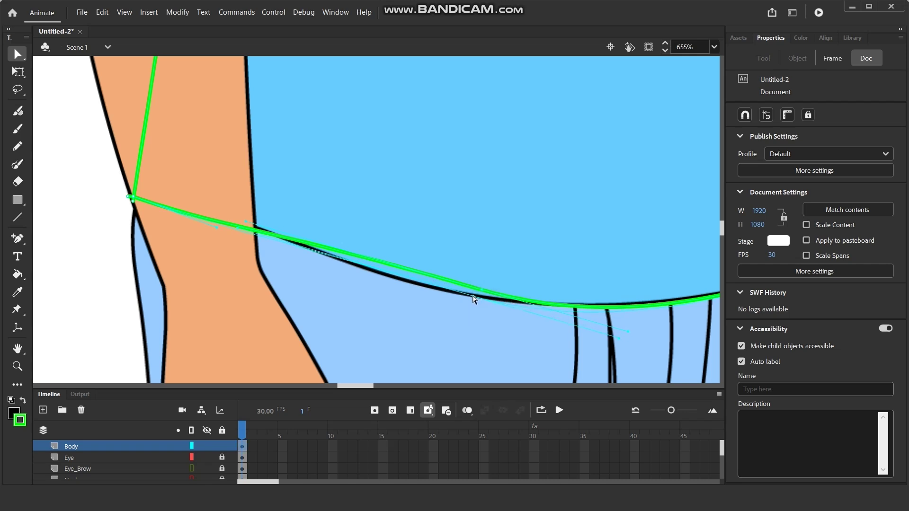
drag(473, 298, 482, 305)
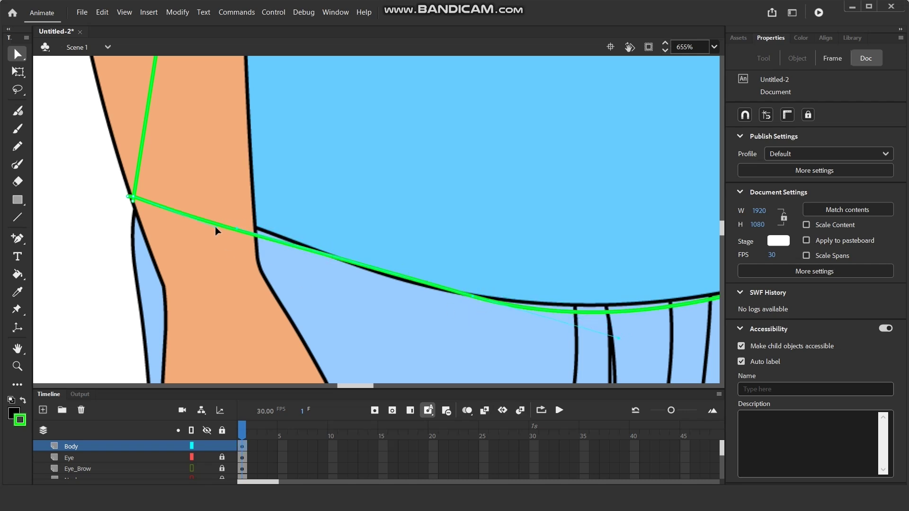
drag(218, 231, 241, 217)
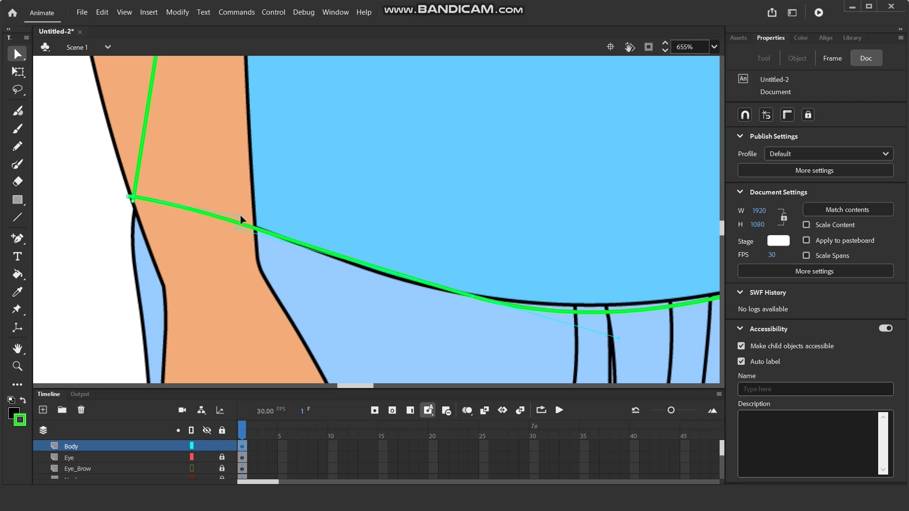
- Adjust the tangent handle on the middle part of the hem so the curve follows the bitmap's shirt edge
scroll(198, 244, down, 1)
scroll(366, 317, right, 3)
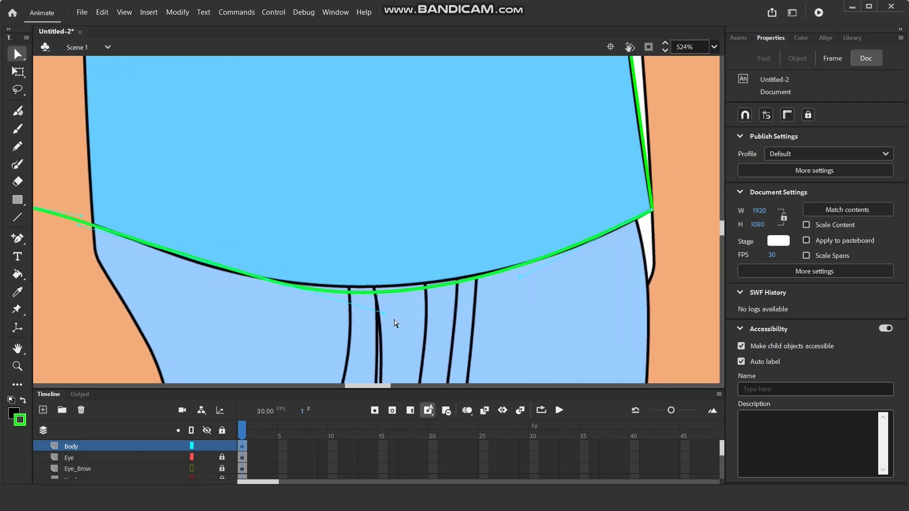
drag(384, 314, 388, 310)
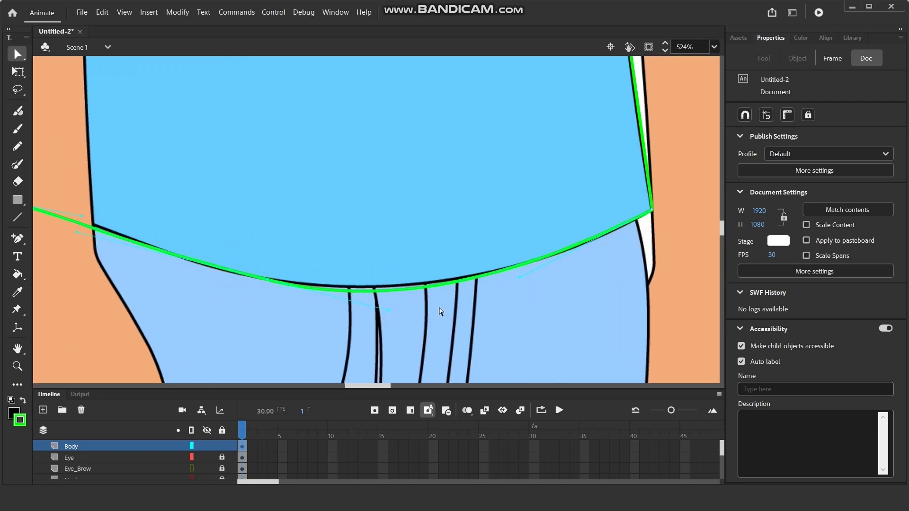
click(511, 282)
scroll(461, 316, down, 1)
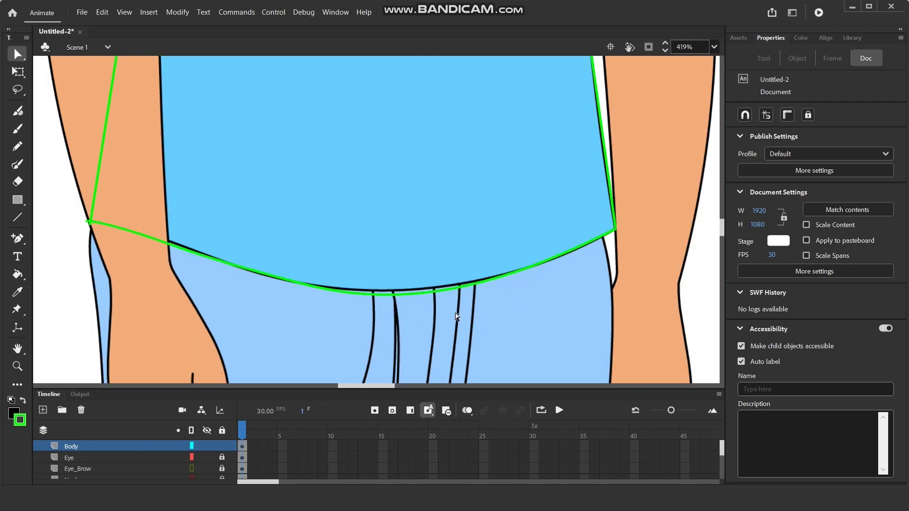
- Lock the Body layer and display the Body and Eye layers as outlines, enlarging the timeline to list more layers
scroll(457, 316, down, 7)
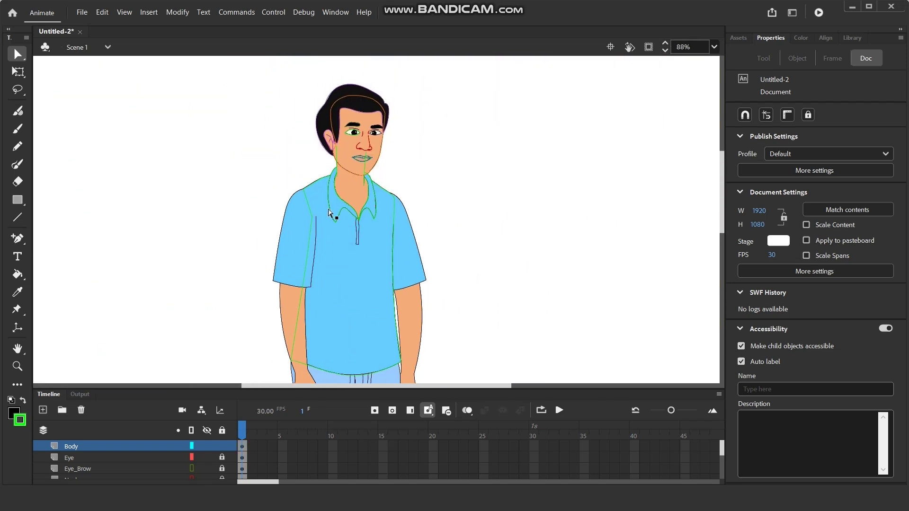
scroll(330, 213, up, 6)
scroll(318, 164, down, 7)
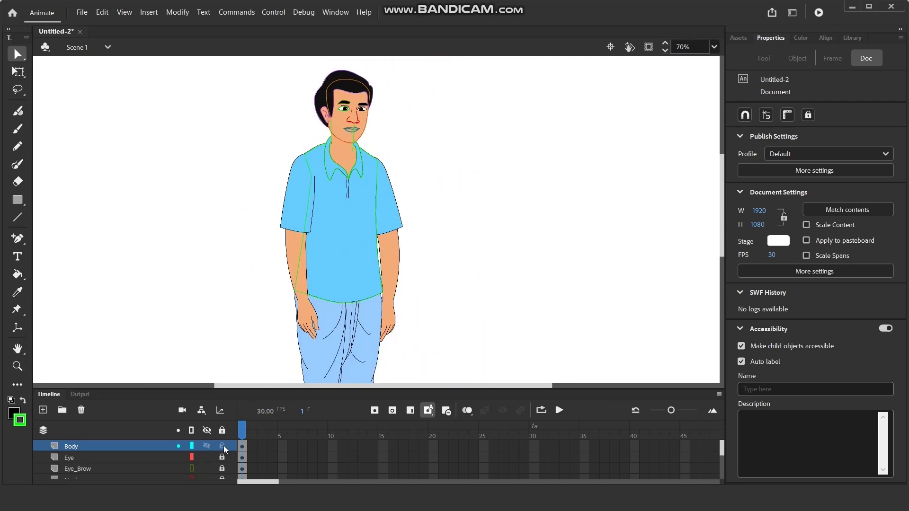
click(192, 446)
click(192, 457)
scroll(152, 430, down, 1)
scroll(152, 436, up, 1)
drag(321, 389, 321, 346)
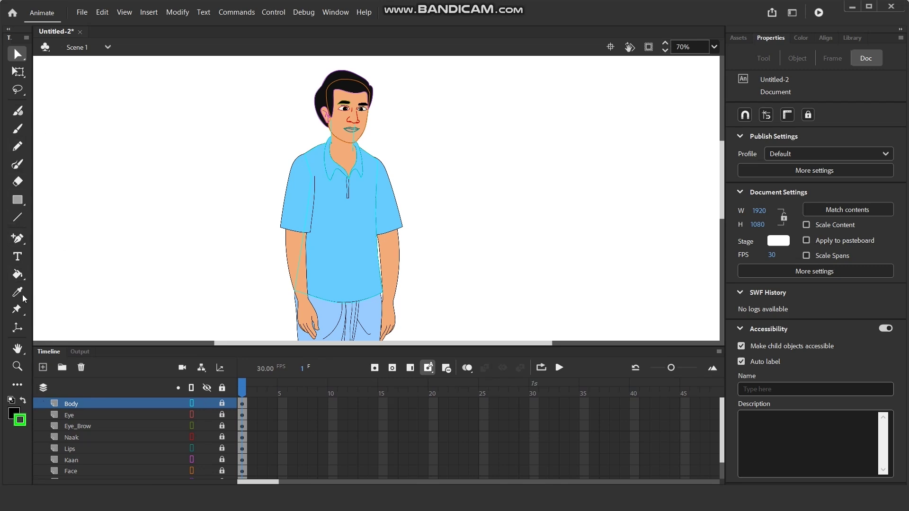
- Add a new layer above Body and name it Right Hand
click(43, 368)
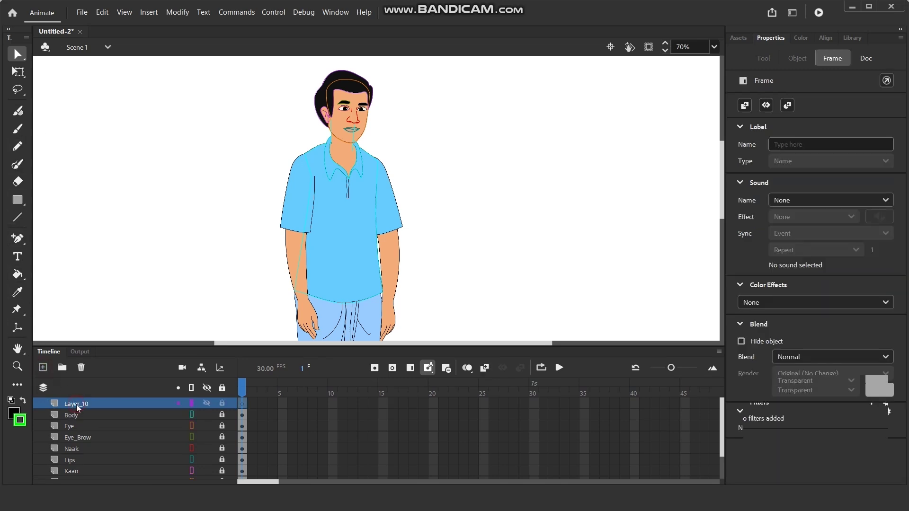
double_click(76, 403)
text(Right Hand)
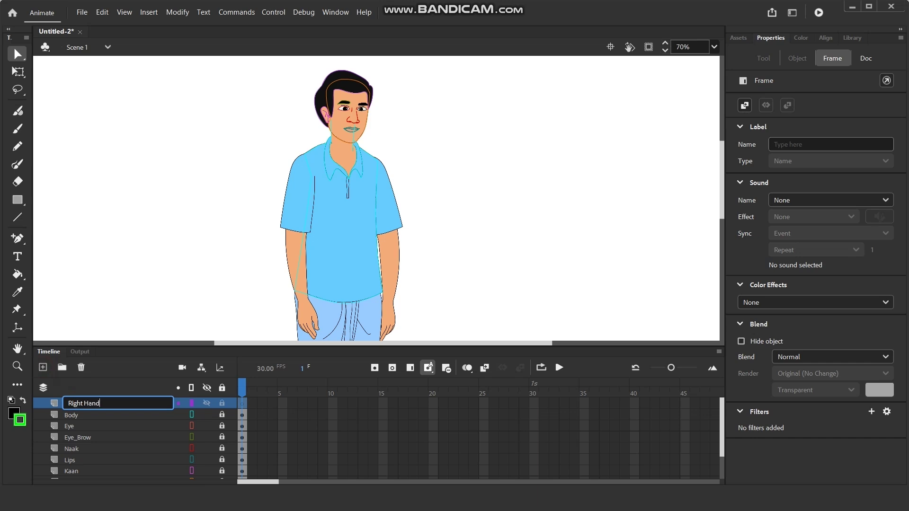
key(Return)
- Rename the new hand layer as Right_Hand_01 and activate the Line tool for tracing the ear-side sleeve
scroll(313, 158, up, 5)
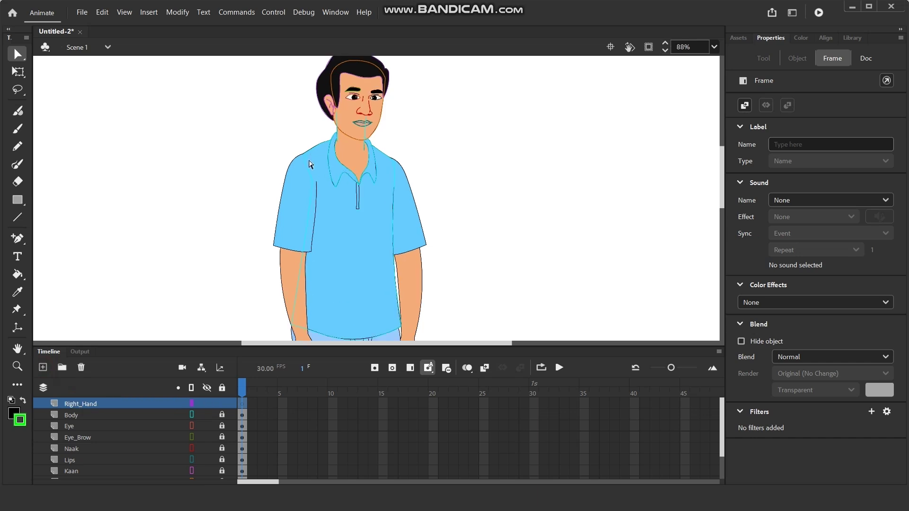
scroll(316, 194, up, 2)
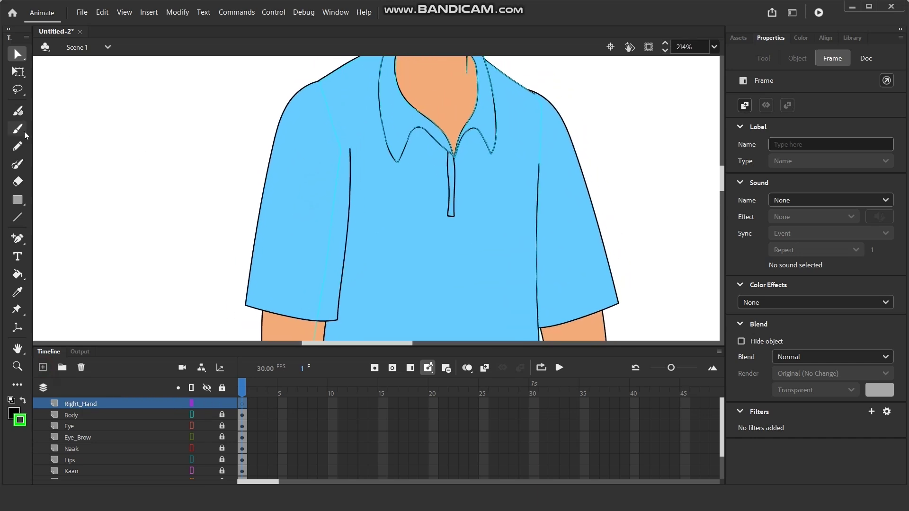
click(17, 217)
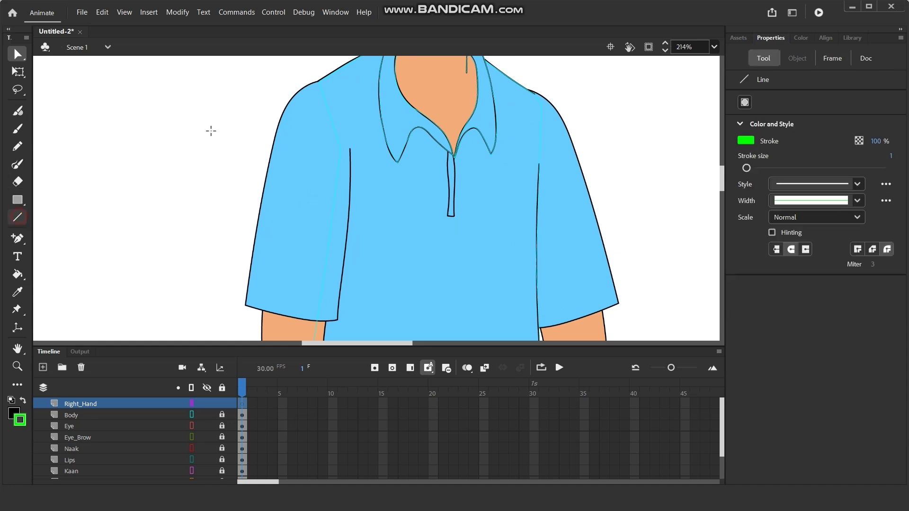
double_click(95, 403)
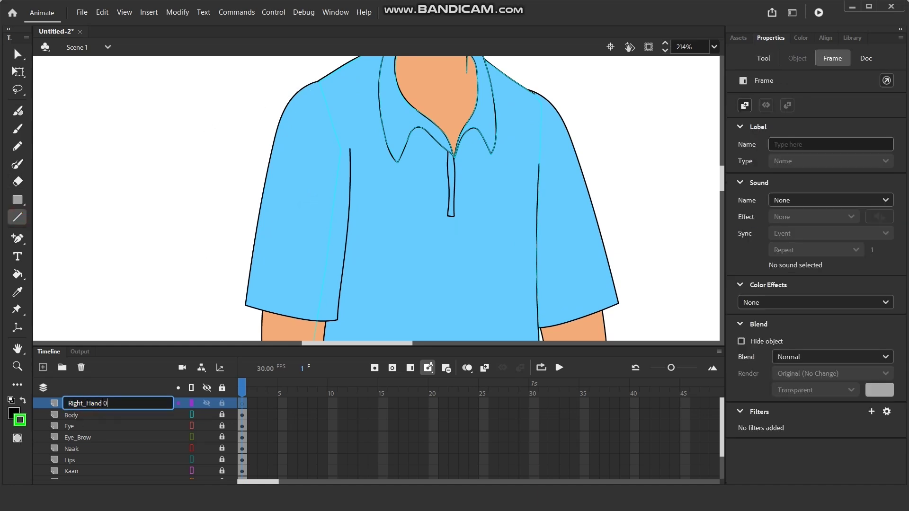
text(_01)
key(Return)
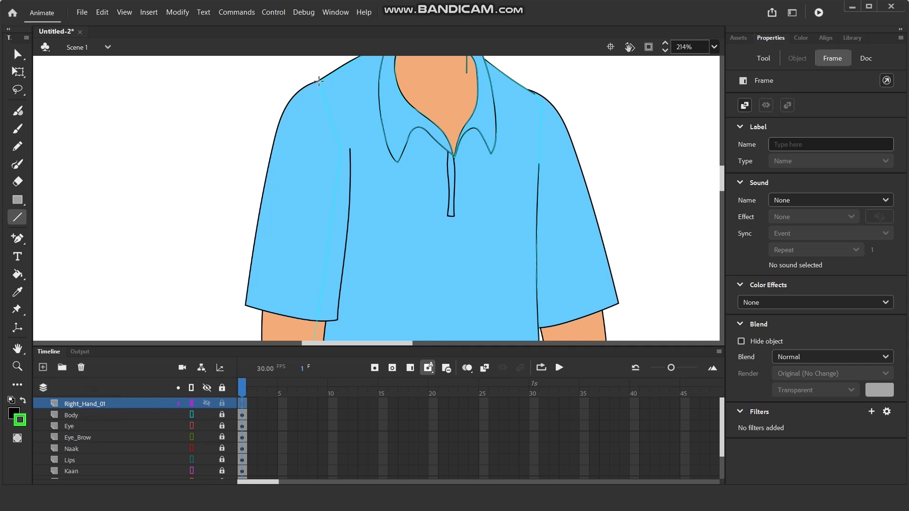
- Trace the ear-side sleeve with straight lines from the shoulder around the cuff and inner seam, closing the outline at the shoulder
mouse_move(319, 81)
mouse_down()
mouse_move(285, 108)
mouse_move(244, 304)
mouse_move(336, 323)
mouse_move(350, 153)
mouse_up()
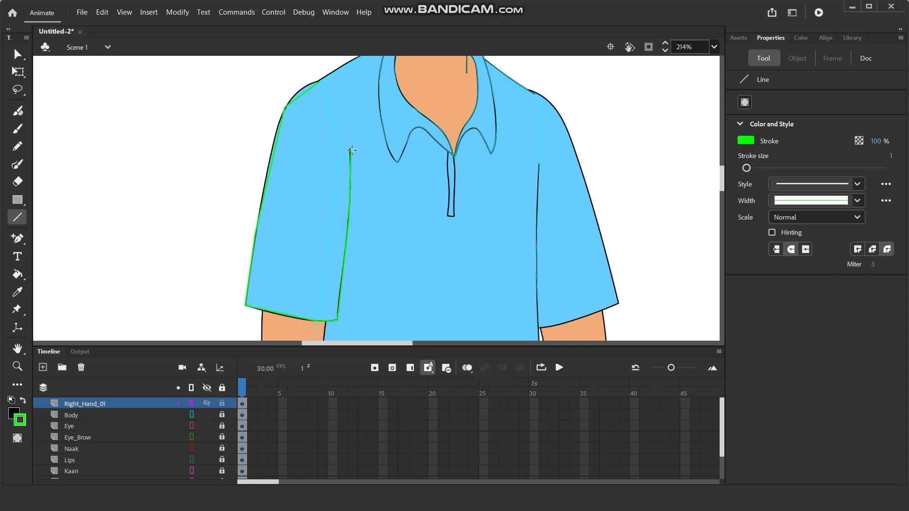
scroll(332, 90, up, 4)
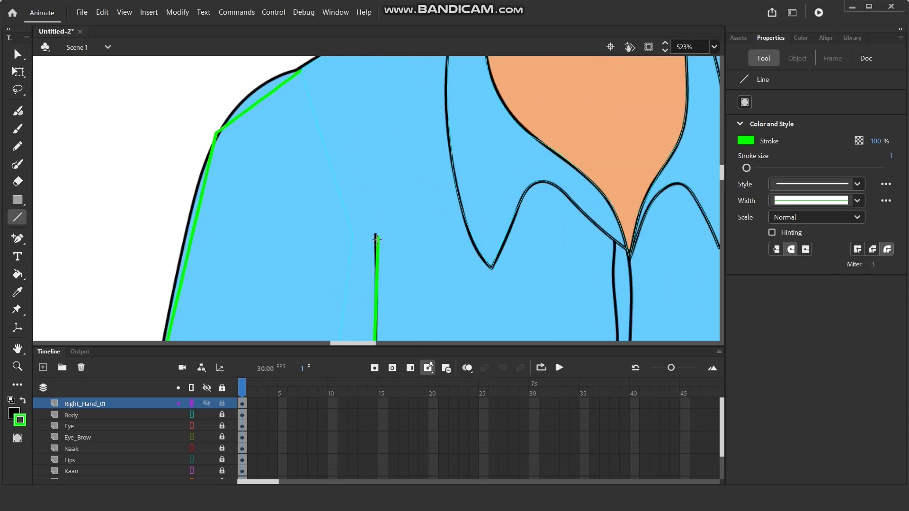
drag(376, 236, 300, 72)
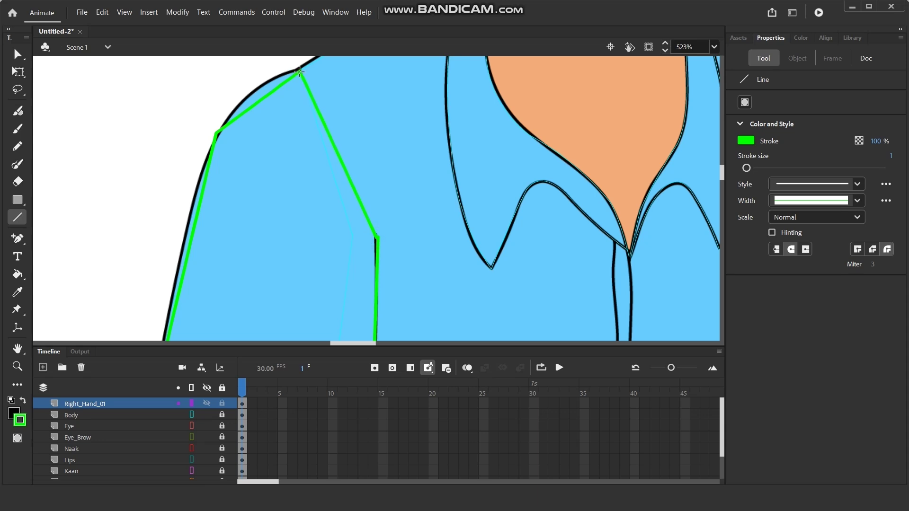
scroll(314, 64, down, 5)
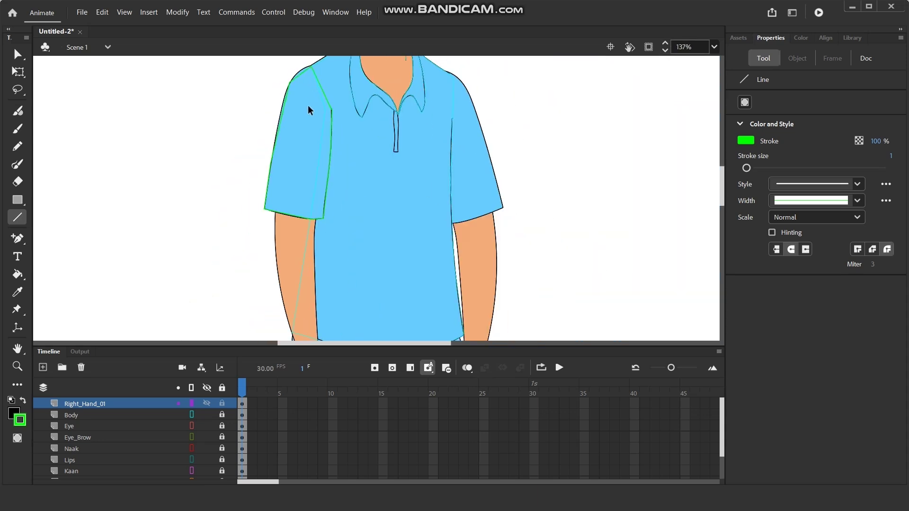
- Draw three straight lines below the sleeve cuff to outline a short upper piece of the bare arm
scroll(310, 235, up, 4)
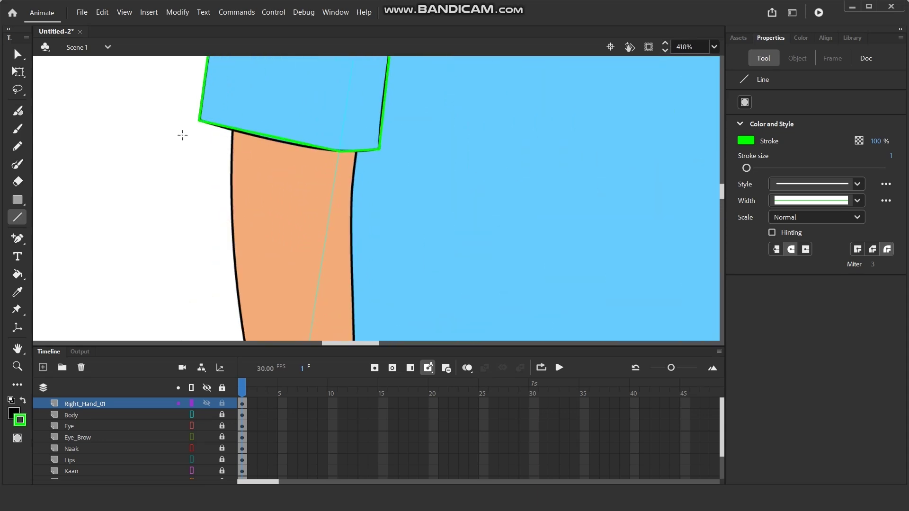
mouse_move(233, 127)
mouse_down()
mouse_move(232, 204)
mouse_move(351, 208)
mouse_up()
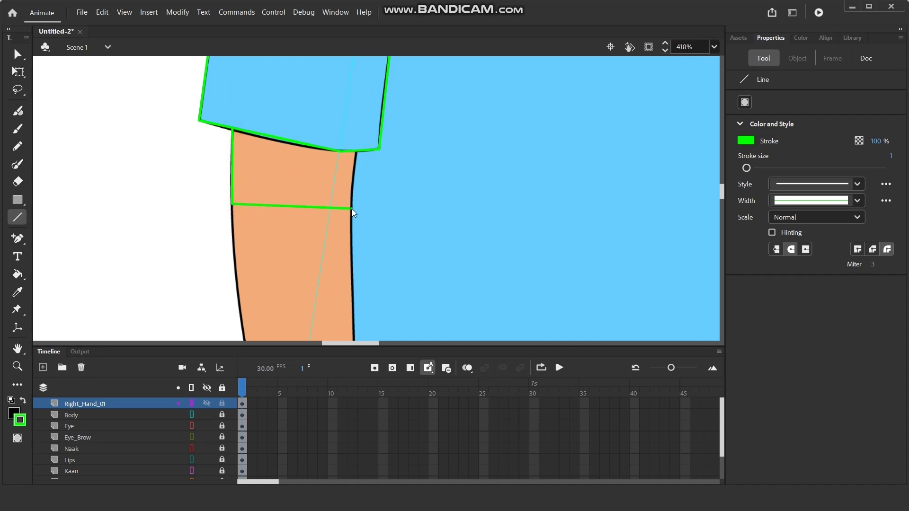
drag(352, 208, 356, 151)
- Bend both side lines of the bare arm piece slightly with the Selection tool to follow the bitmap's arm edges
click(18, 54)
ctrl+scroll(242, 171, up, 1)
ctrl+scroll(241, 172, up, 2)
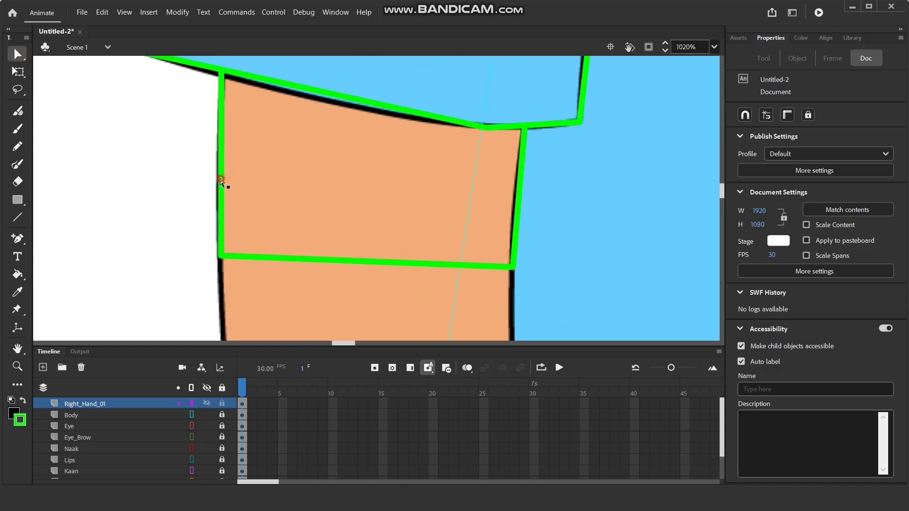
double_click(218, 182)
click(152, 167)
click(18, 54)
click(64, 57)
click(127, 148)
drag(220, 154, 218, 154)
drag(520, 180, 517, 177)
- Bend the sleeve's cuff line above the bare arm and adjust it at the arm's inner edge to match the bitmap
drag(388, 166, 497, 308)
drag(365, 226, 368, 232)
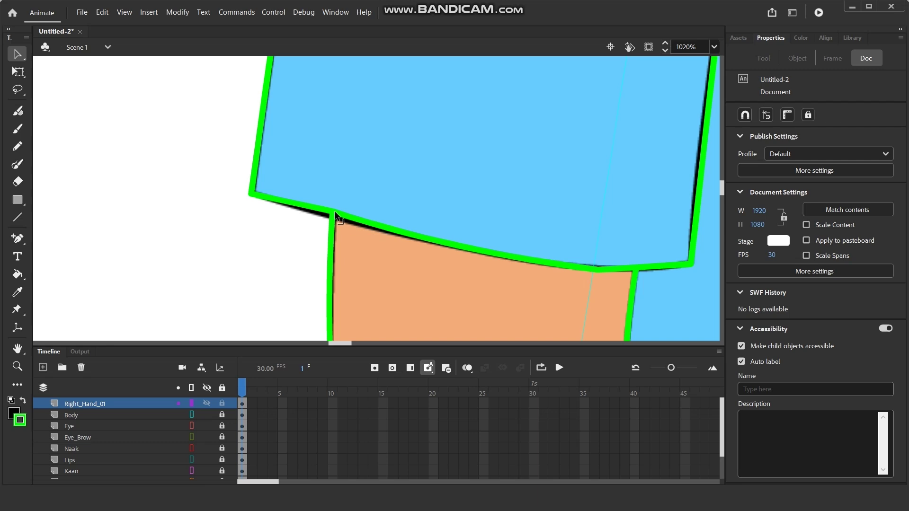
scroll(491, 271, right, 5)
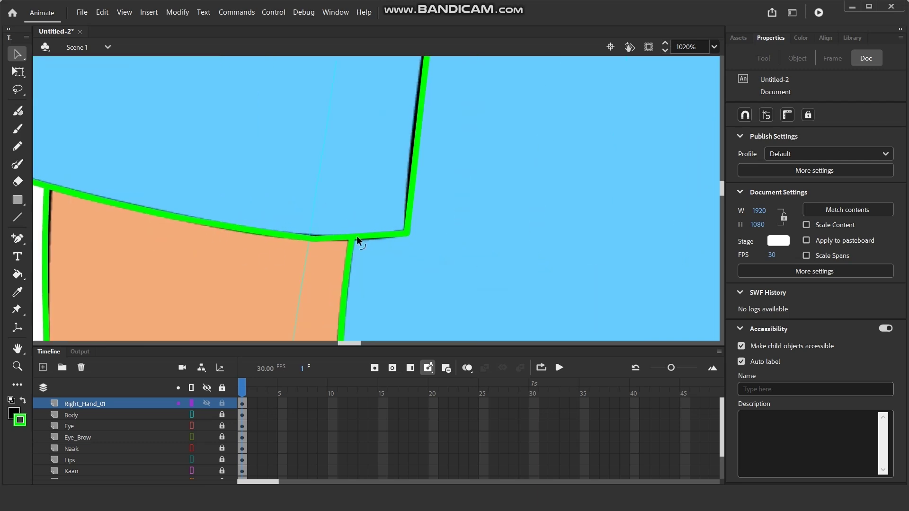
drag(354, 237, 351, 240)
- Bend the sleeve's inner seam line slightly outward to follow the bitmap between the cuff and the armpit
scroll(458, 231, down, 3)
drag(454, 129, 355, 230)
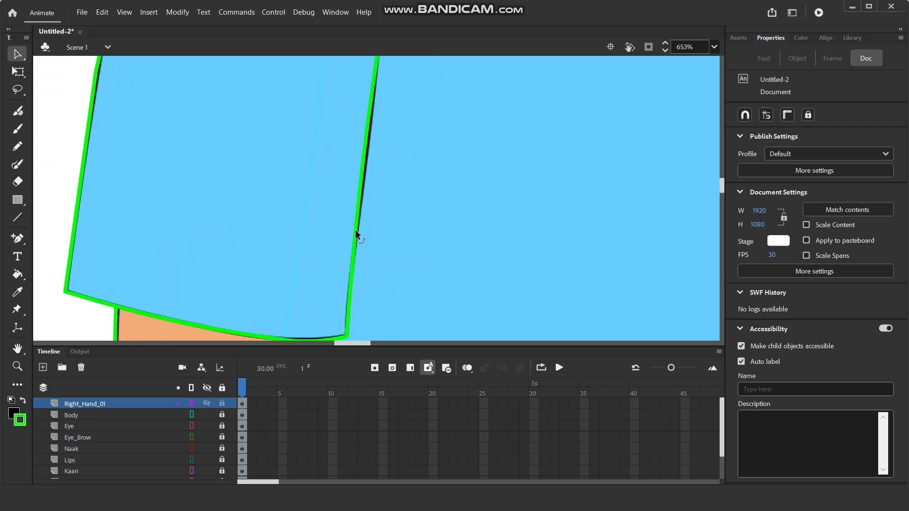
scroll(404, 180, down, 2)
scroll(393, 246, down, 1)
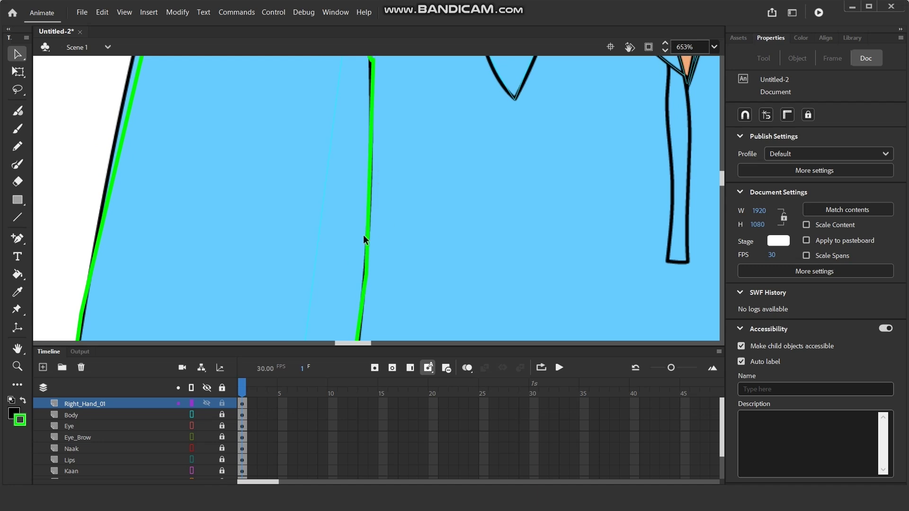
drag(368, 221, 370, 223)
scroll(374, 203, up, 5)
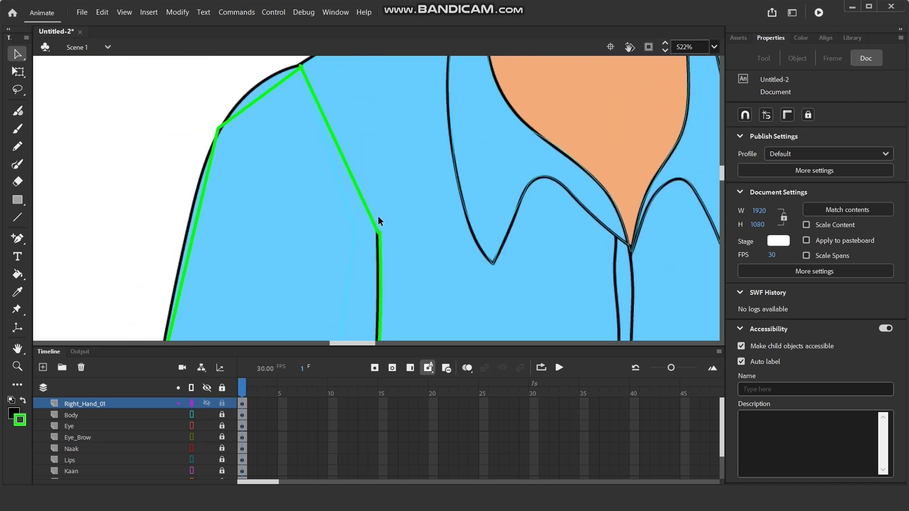
drag(378, 255, 385, 269)
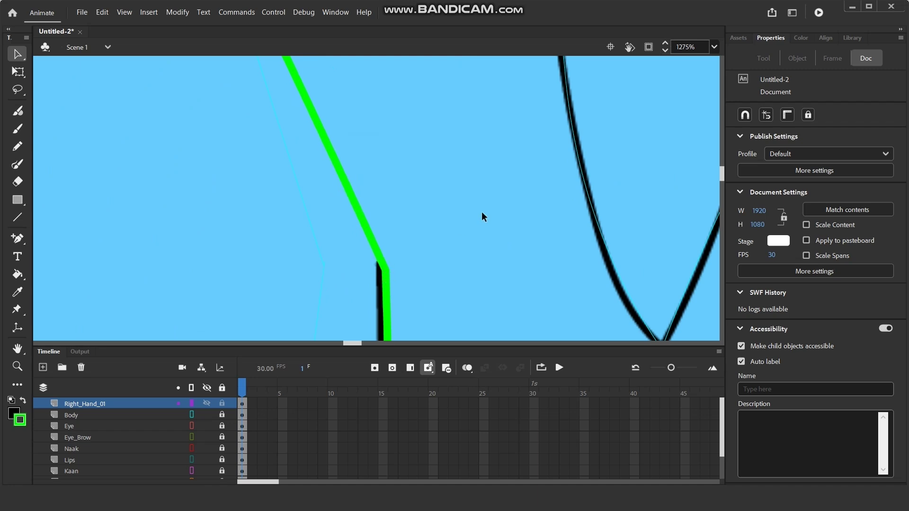
- Bend the sleeve's straight shoulder line outward into a curve that follows the bitmap's rounded shoulder
scroll(482, 211, down, 5)
scroll(405, 175, up, 1)
scroll(398, 237, up, 5)
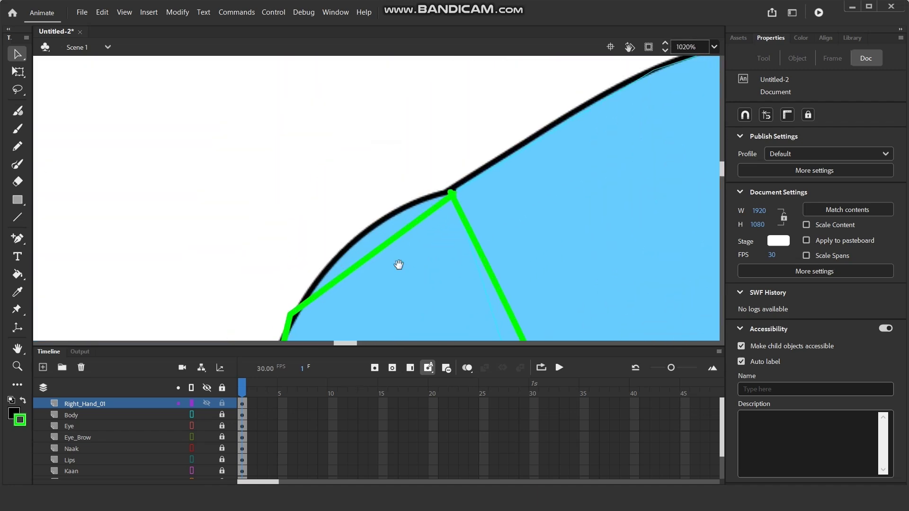
scroll(399, 223, down, 2)
drag(397, 197, 393, 170)
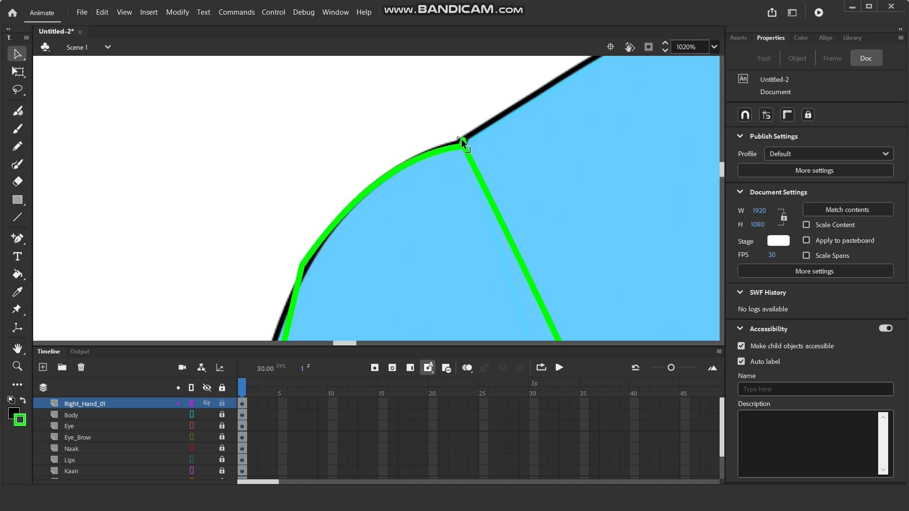
scroll(463, 144, up, 3)
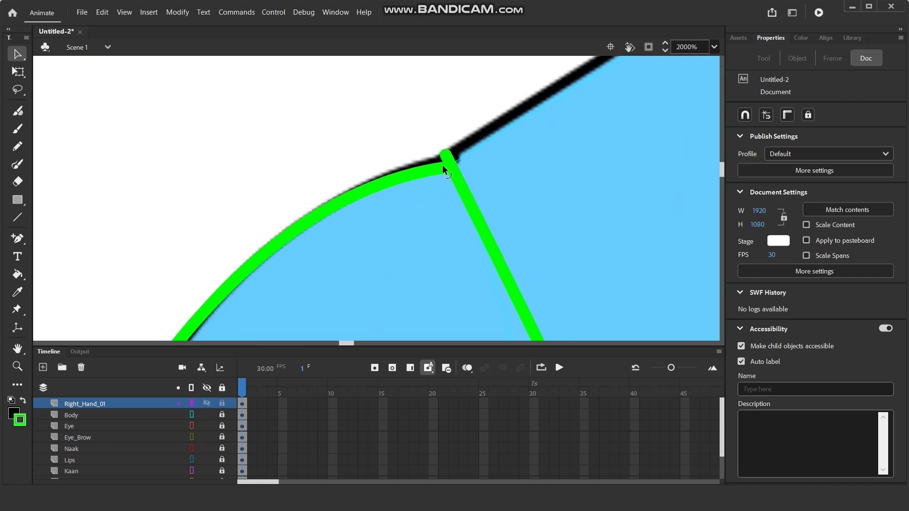
- Join the sleeve's shoulder curve to the seam's upper end and bend the sleeve's outer side line to match the bitmap
mouse_move(442, 158)
mouse_down()
mouse_move(447, 166)
mouse_move(445, 158)
mouse_up()
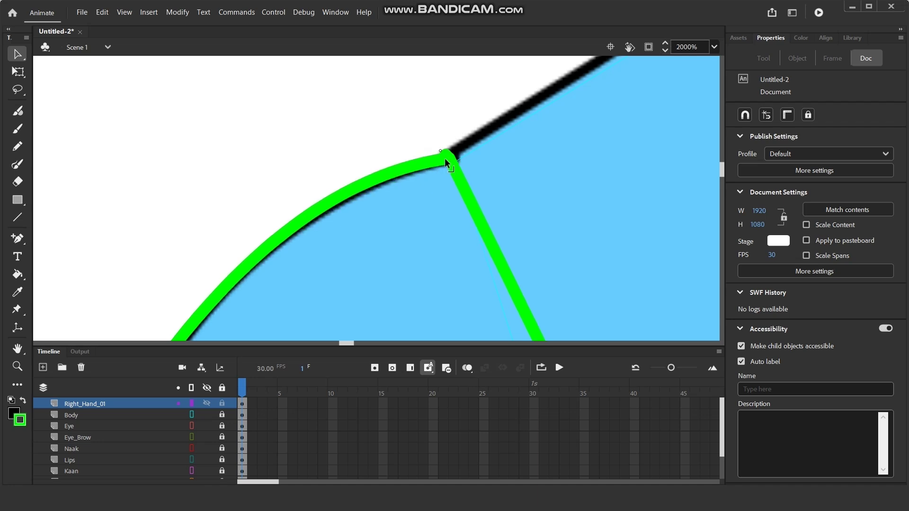
scroll(395, 211, down, 8)
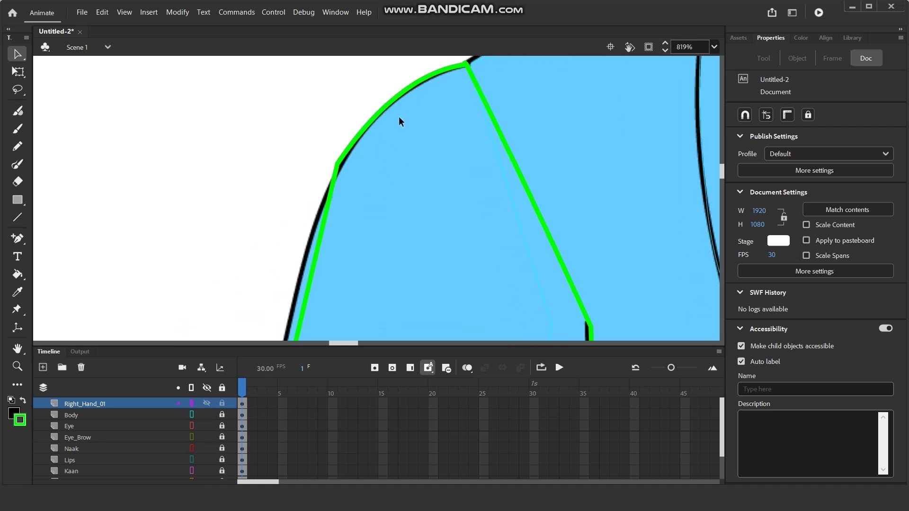
drag(382, 144, 378, 137)
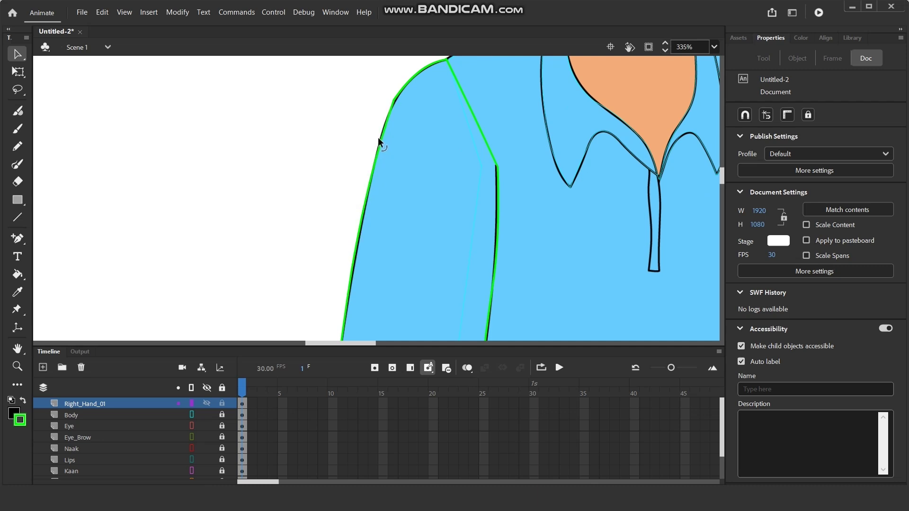
scroll(388, 139, up, 4)
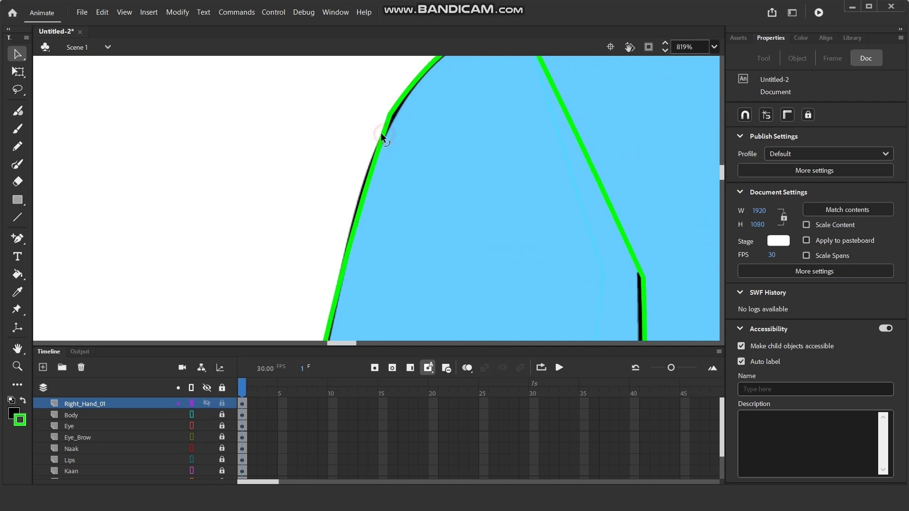
drag(380, 133, 381, 129)
scroll(390, 130, down, 4)
scroll(385, 199, down, 1)
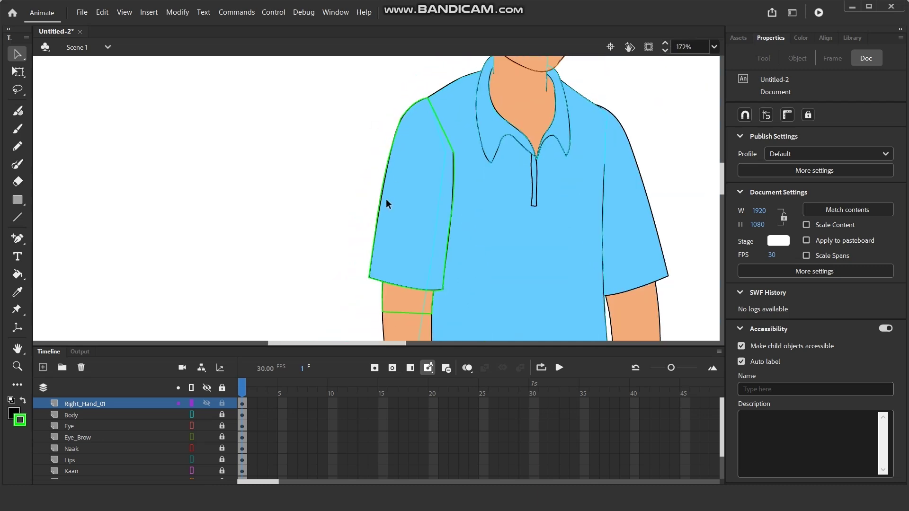
scroll(374, 246, up, 4)
scroll(292, 200, down, 4)
scroll(308, 109, down, 3)
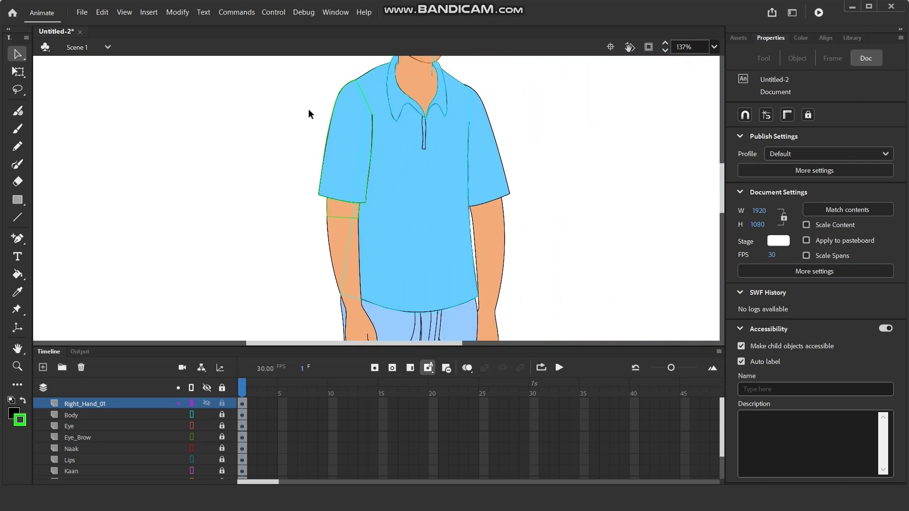
- Add a new layer above Right_Hand_01 and name it Right_Hand_02
scroll(353, 239, up, 3)
drag(383, 223, 350, 224)
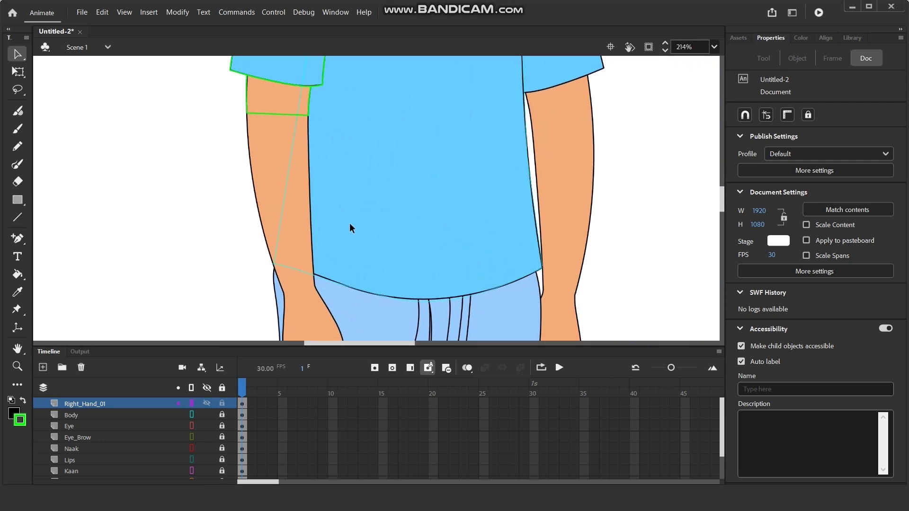
double_click(83, 404)
key(ctrl+c)
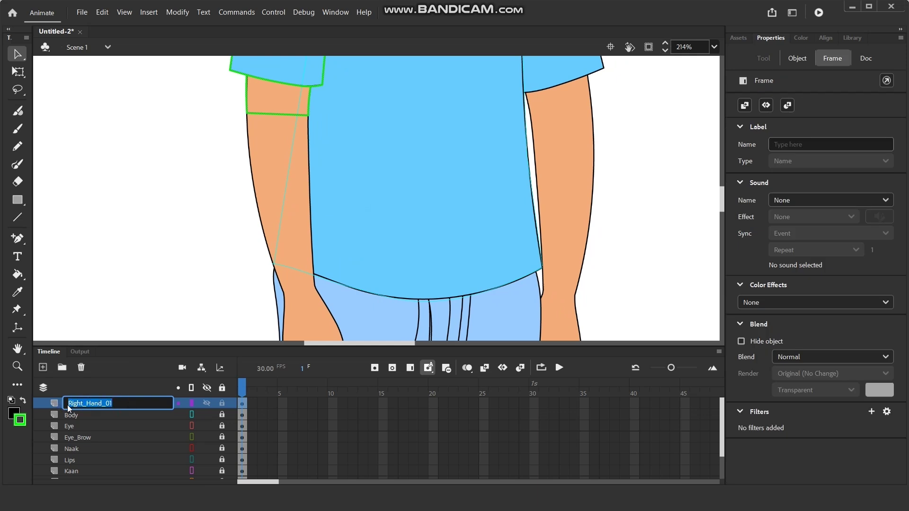
click(43, 368)
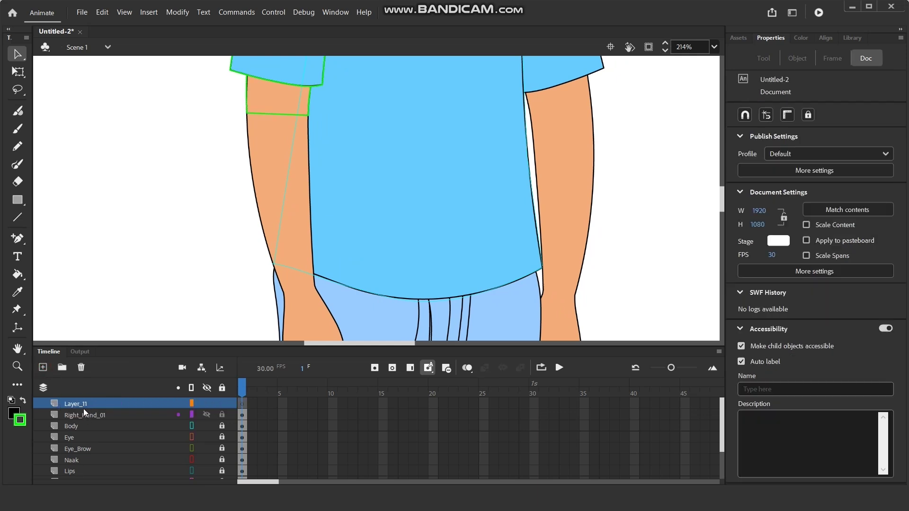
double_click(84, 405)
drag(104, 410, 41, 406)
key(ctrl+v)
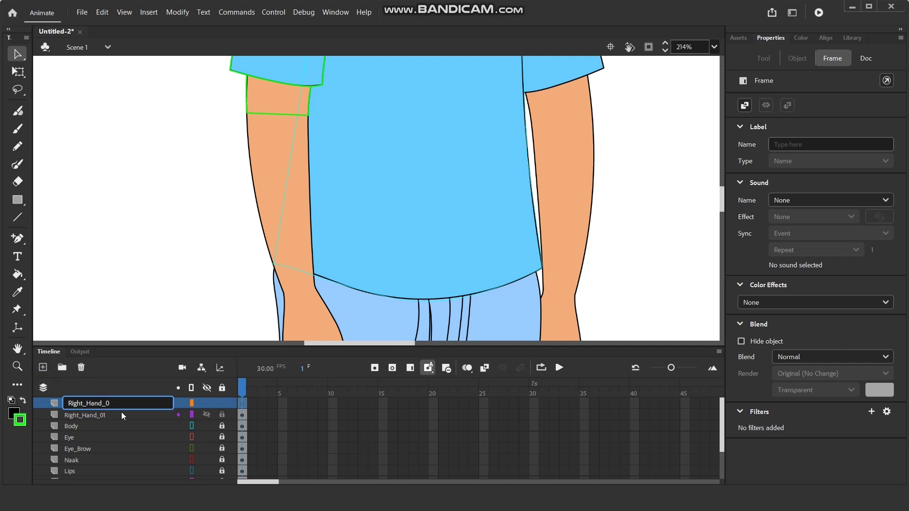
key(Return)
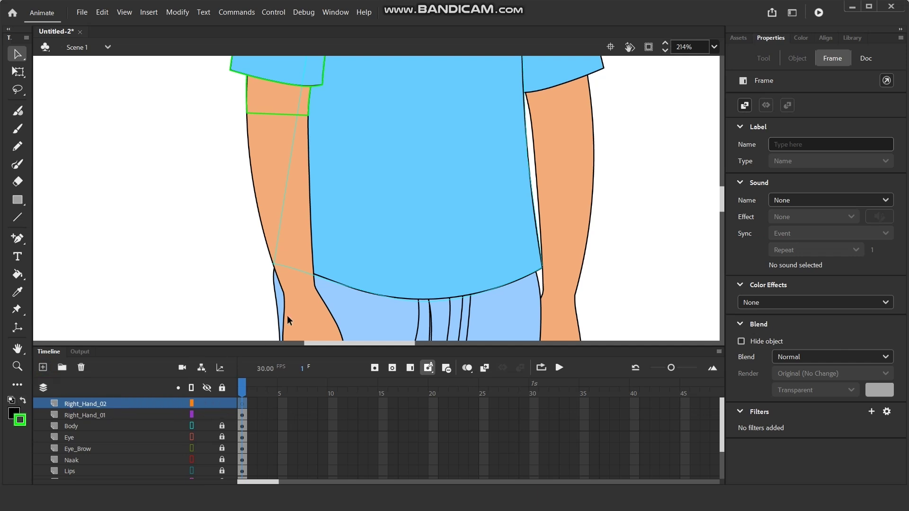
- Lock Right_Hand_01, show it as outlines, and draw a closed straight-line forearm shape down to the wrist on Right_Hand_02
scroll(317, 180, right, 2)
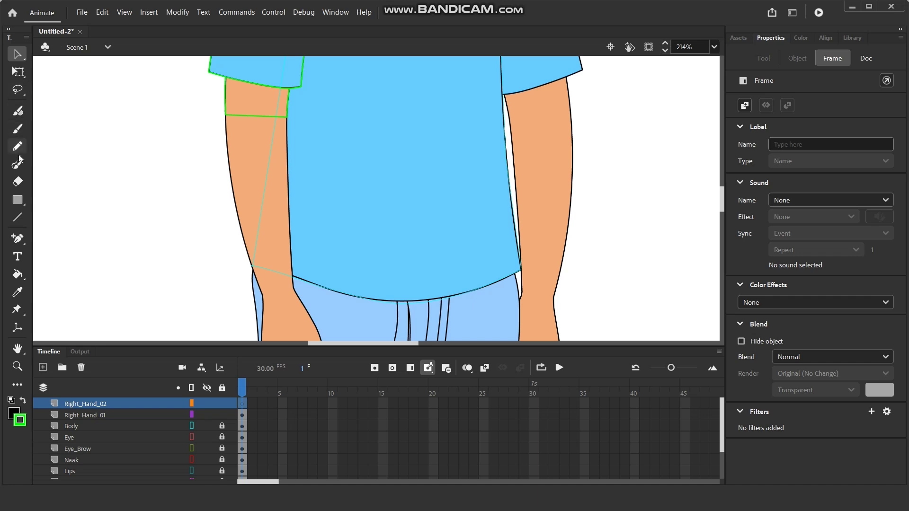
click(192, 415)
click(18, 218)
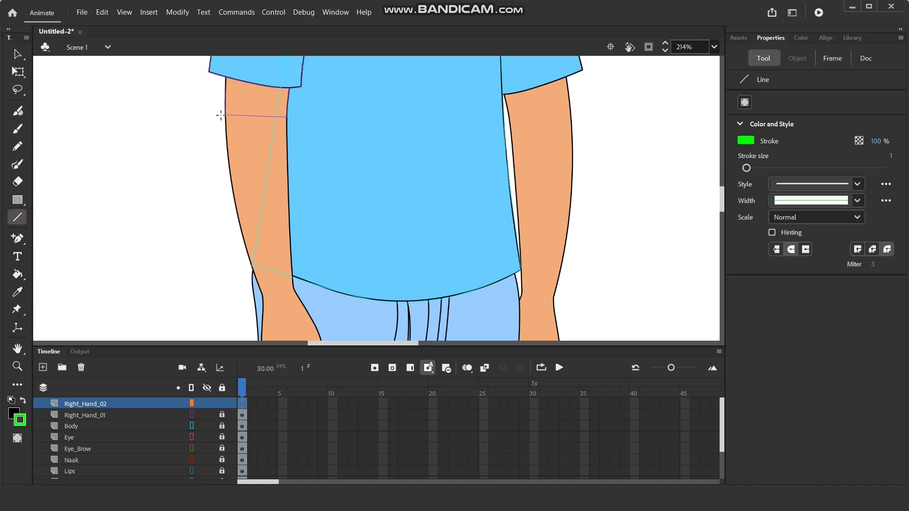
mouse_move(225, 114)
mouse_down()
mouse_move(255, 282)
mouse_move(262, 295)
mouse_move(292, 289)
mouse_move(287, 118)
mouse_move(225, 114)
mouse_up()
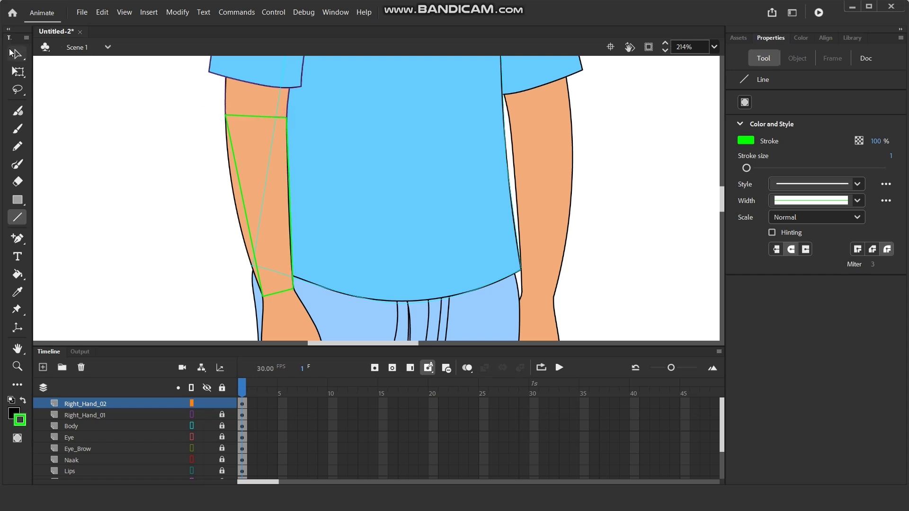
- Bend the forearm's outer line outward and its inner line slightly to follow the bitmap's arm edges
key(v)
scroll(258, 217, up, 2)
scroll(220, 222, down, 1)
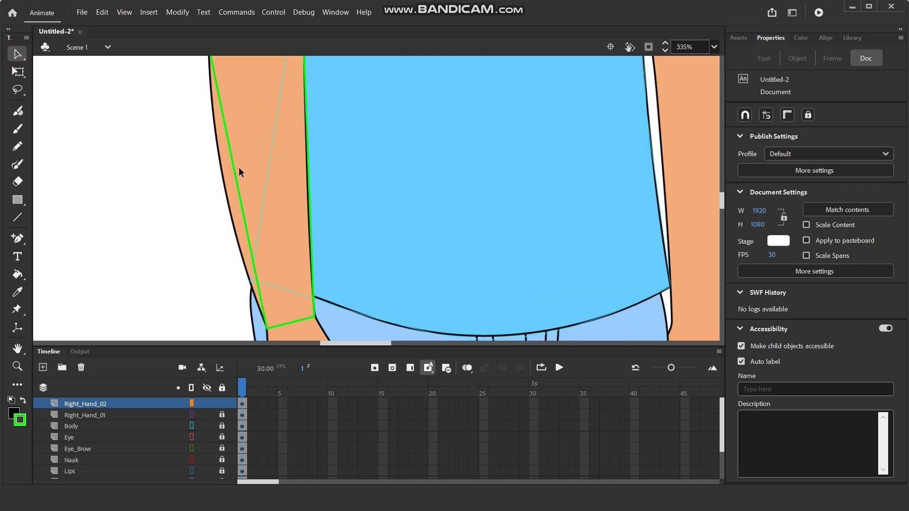
drag(234, 167, 165, 187)
drag(241, 209, 242, 207)
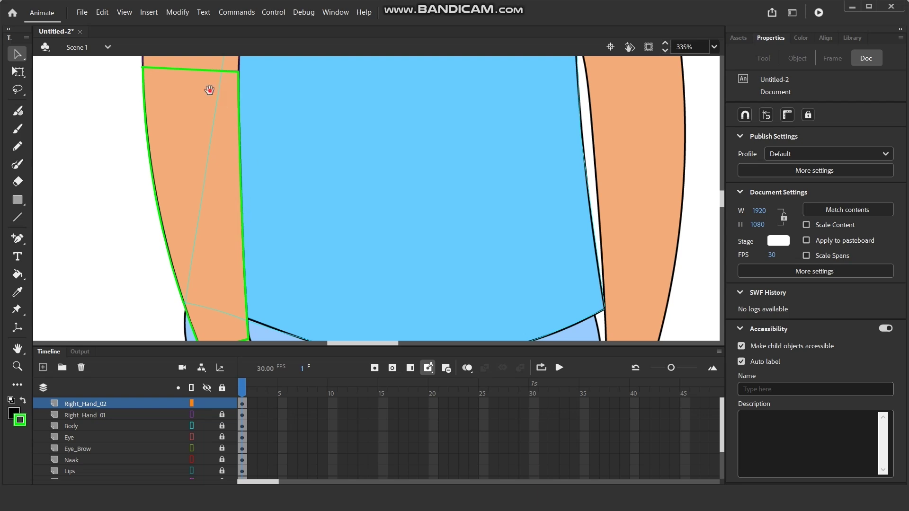
drag(209, 90, 231, 159)
scroll(183, 61, down, 3)
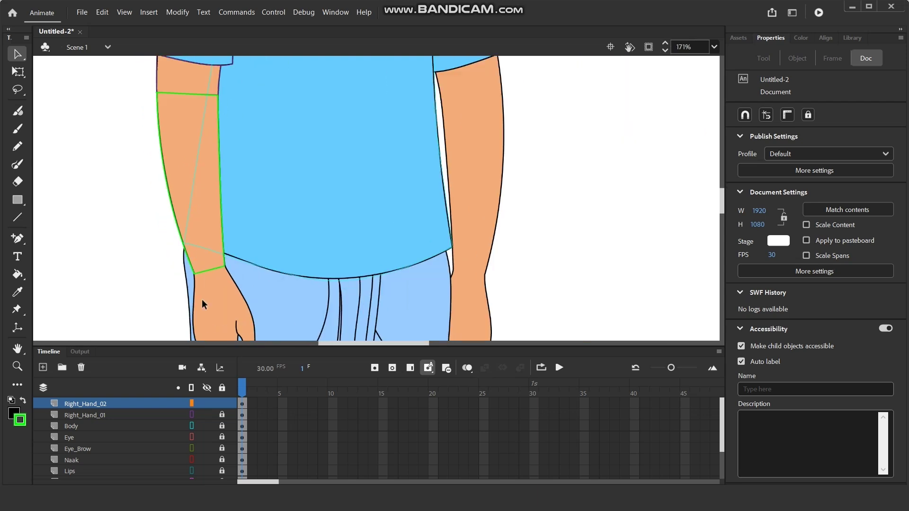
- Add a new layer above Right_Hand_02 and name it Right_Hand_03
scroll(202, 299, up, 3)
scroll(226, 261, up, 1)
scroll(186, 154, down, 3)
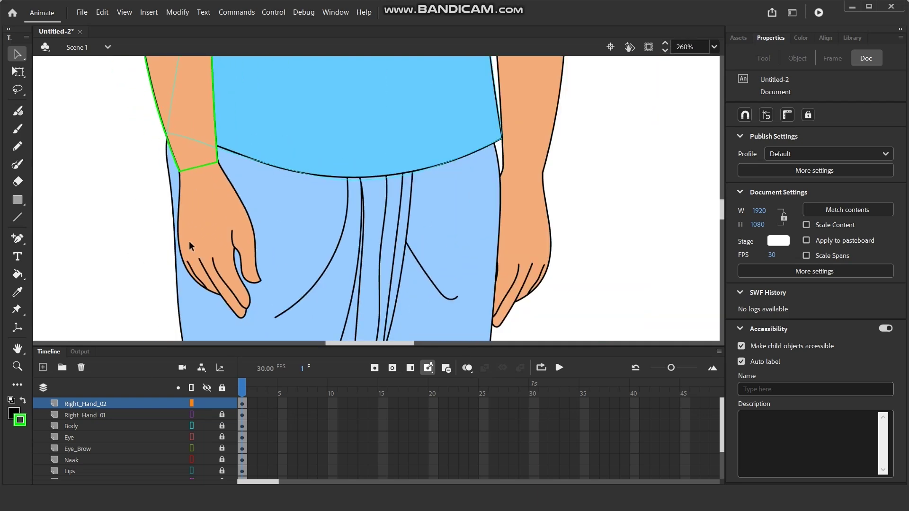
click(43, 368)
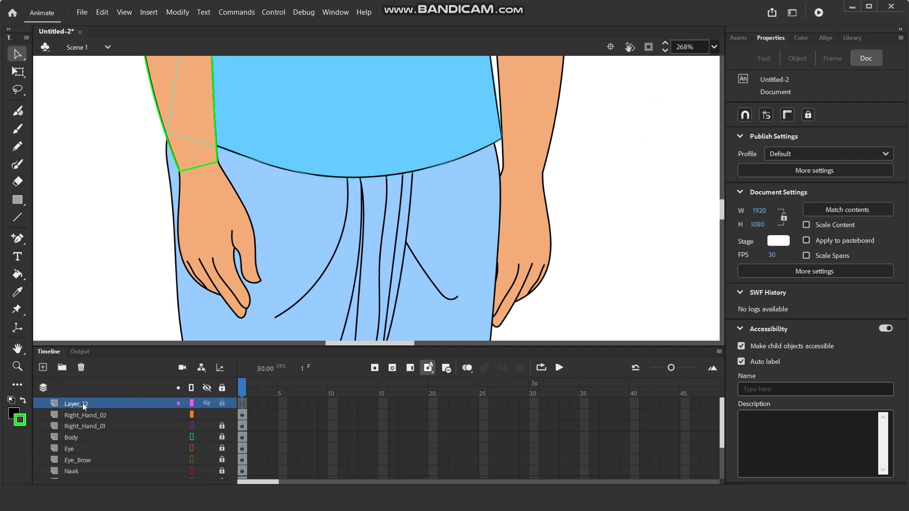
double_click(90, 403)
key(ctrl+v)
key(BackSpace)
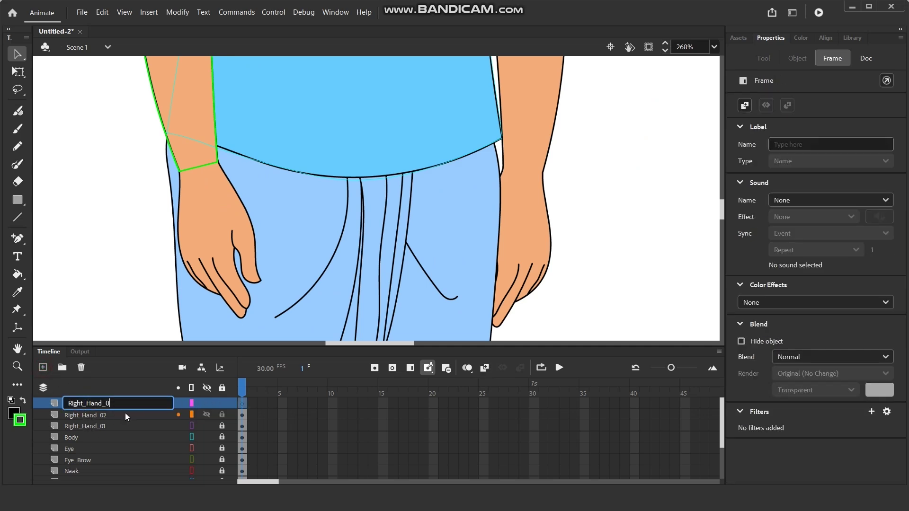
click(228, 272)
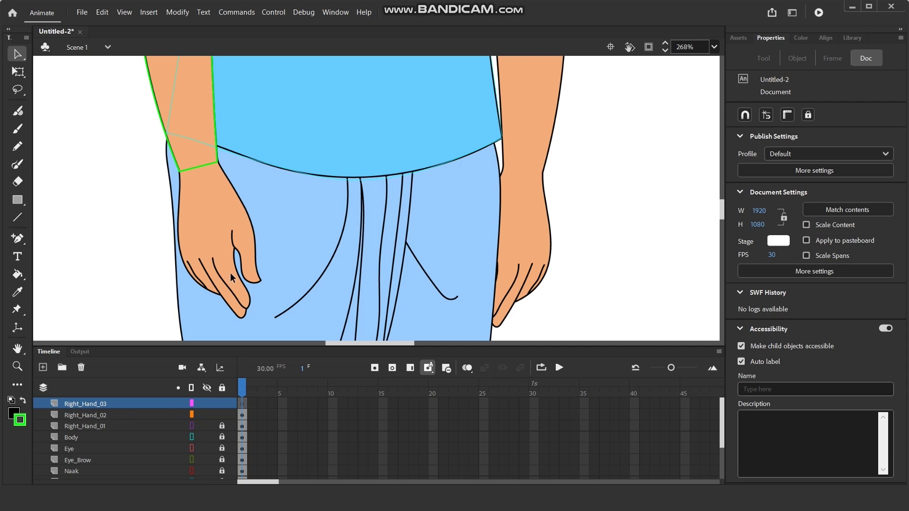
- Lock the Right_Hand_02 layer and show it as outlines, with the Line tool ready for tracing the hand
scroll(232, 271, up, 3)
drag(238, 209, 262, 226)
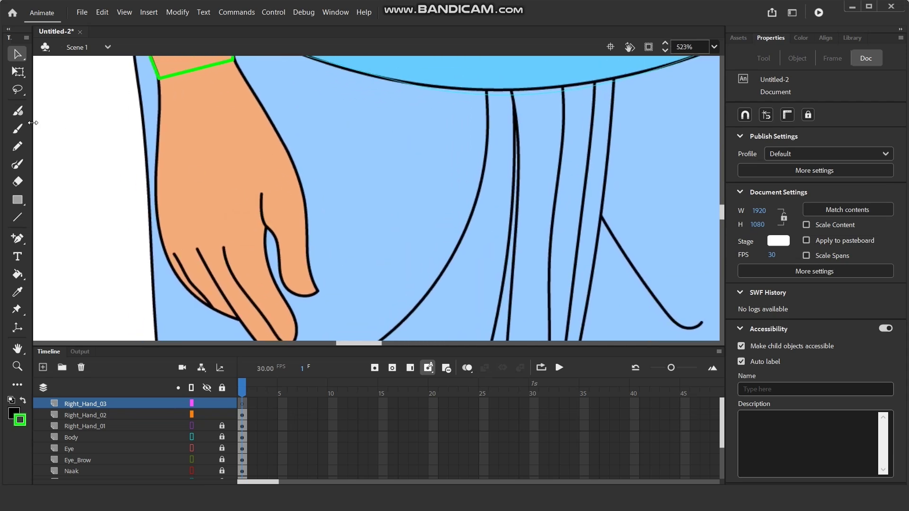
click(18, 217)
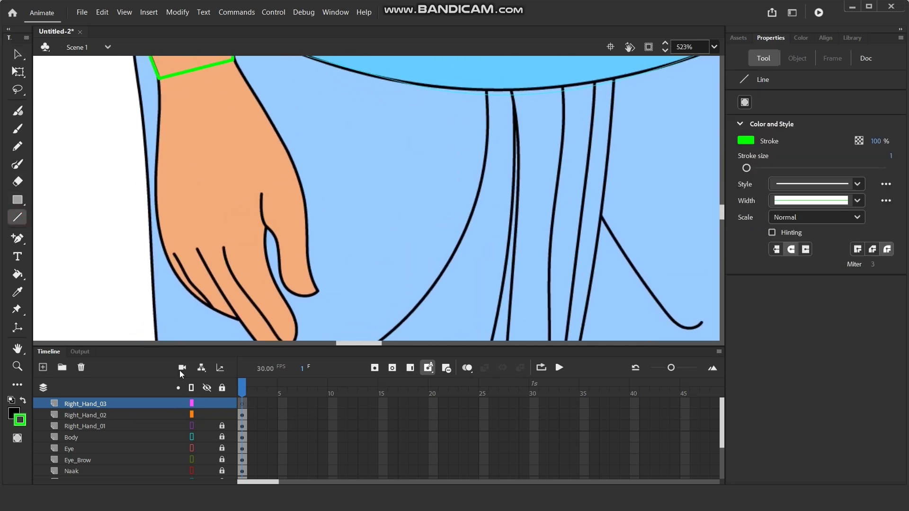
click(220, 415)
click(192, 416)
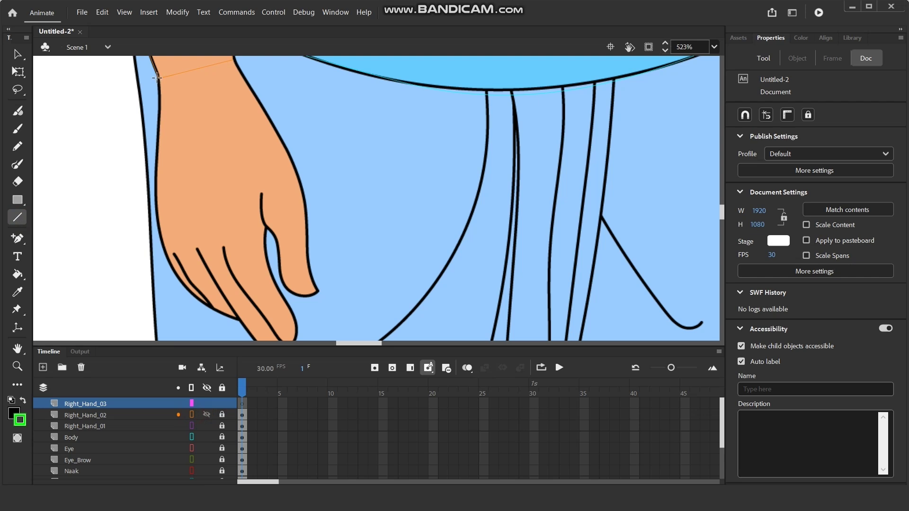
- Draw two connected straight lines along the hand's outer edge, from the wrist past the little finger to the neighbouring finger
mouse_move(158, 77)
mouse_down()
mouse_move(172, 258)
mouse_move(208, 306)
mouse_up()
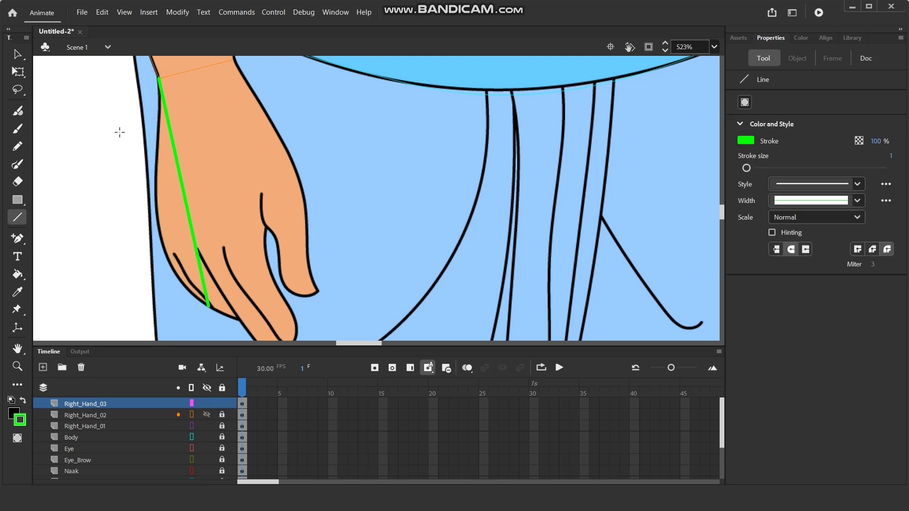
key(ctrl+z)
drag(159, 77, 157, 163)
mouse_move(156, 163)
mouse_down()
mouse_move(184, 277)
mouse_move(237, 318)
mouse_up()
key(v)
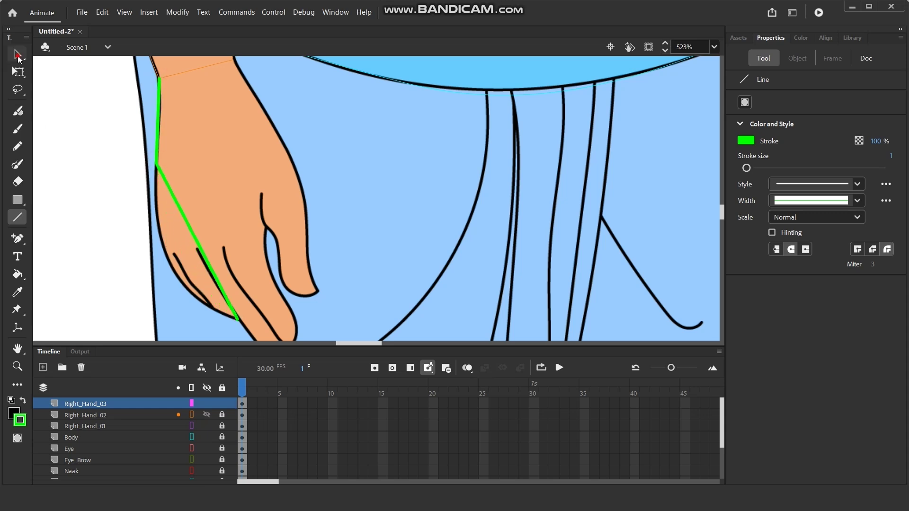
- Bend the two outer hand lines to follow the bitmap's edge from the wrist to the little finger
drag(177, 202, 144, 238)
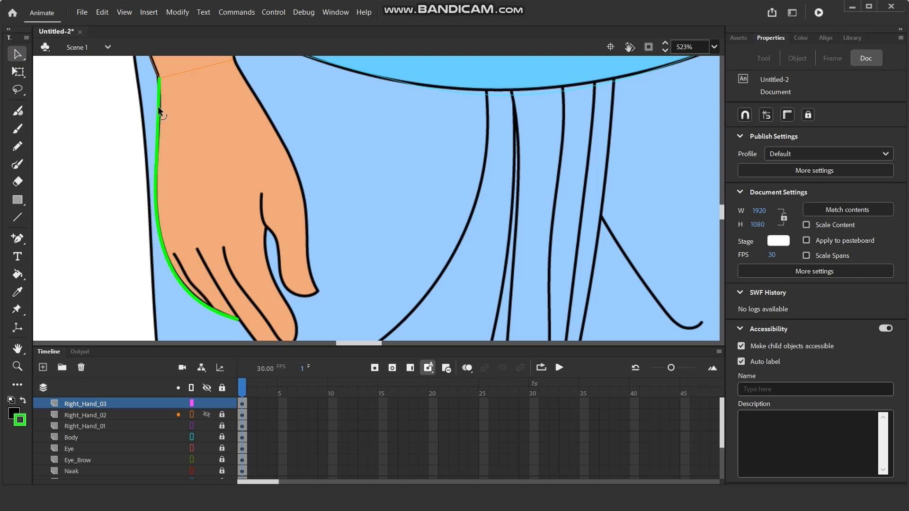
drag(159, 107, 163, 107)
scroll(160, 105, up, 3)
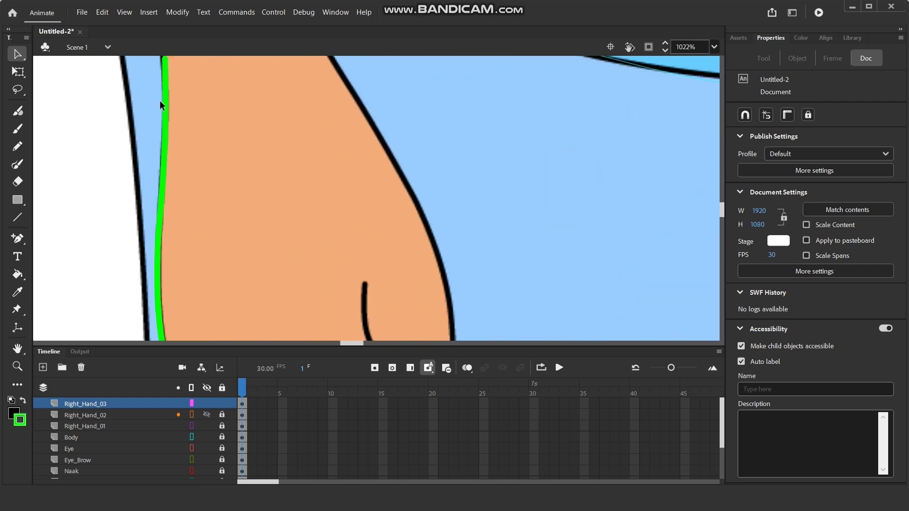
- Trace the little finger's inner crease with two connected lines that end on the hand's outer curve
scroll(160, 100, down, 4)
scroll(142, 157, up, 2)
drag(138, 176, 187, 195)
scroll(186, 195, up, 2)
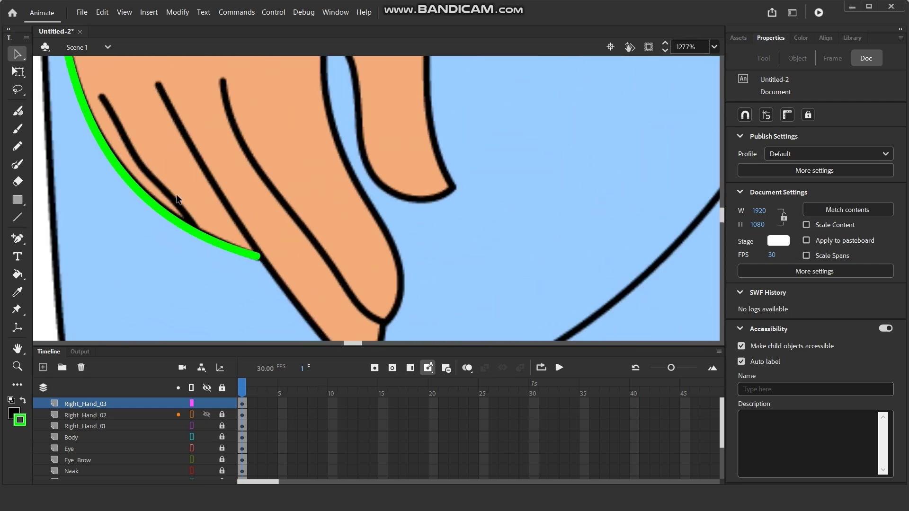
click(19, 216)
drag(102, 99, 138, 162)
drag(169, 195, 199, 234)
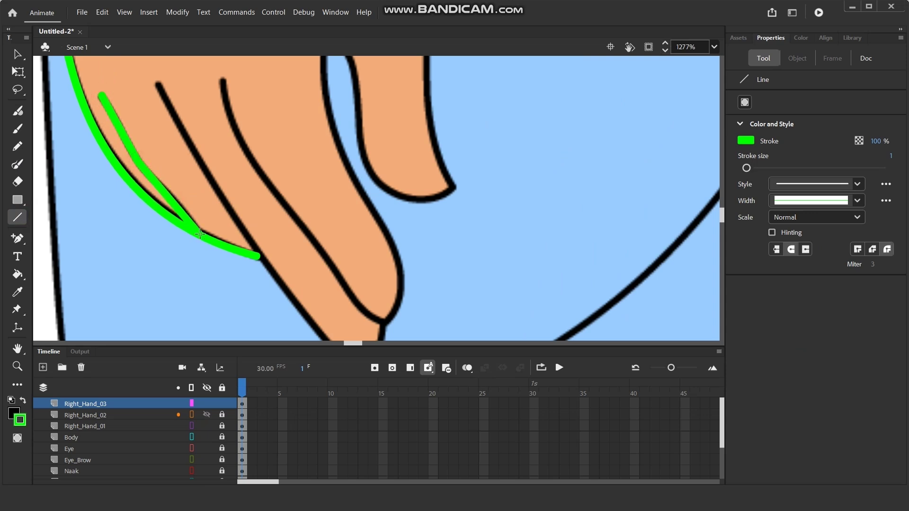
key(v)
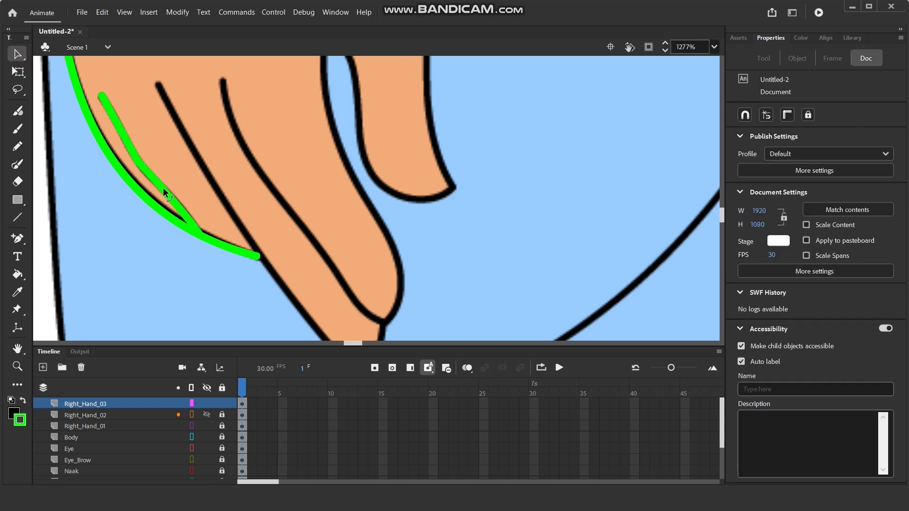
scroll(170, 136, down, 2)
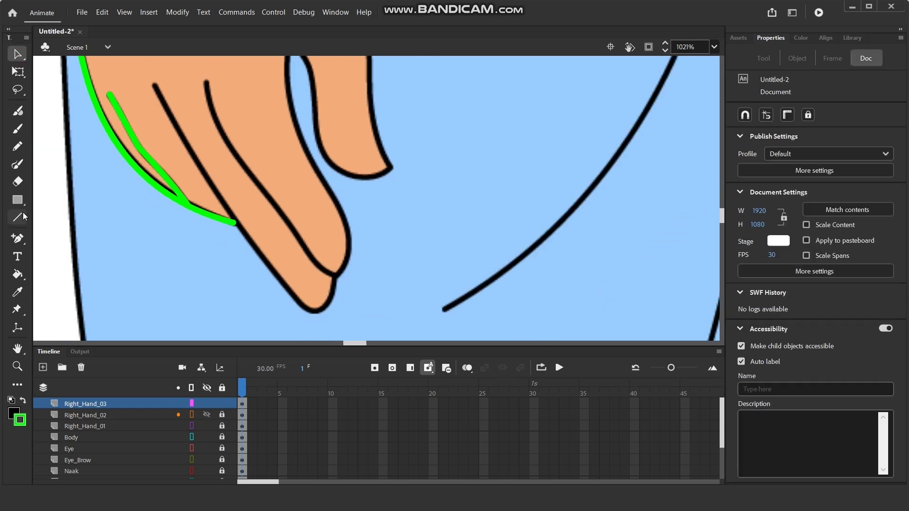
- Draw the next finger's long edge and a short fingertip line, and bend the long edge to follow the bitmap
click(18, 217)
drag(153, 85, 309, 311)
drag(309, 311, 333, 283)
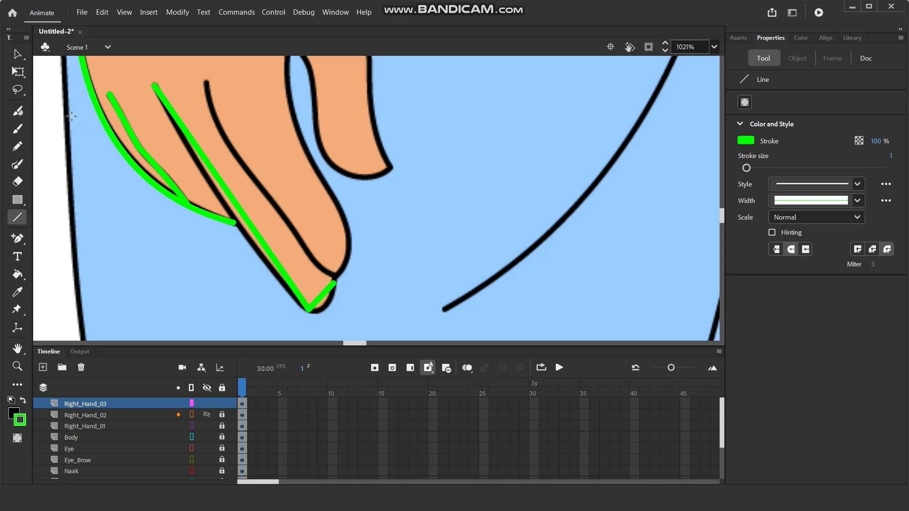
click(17, 54)
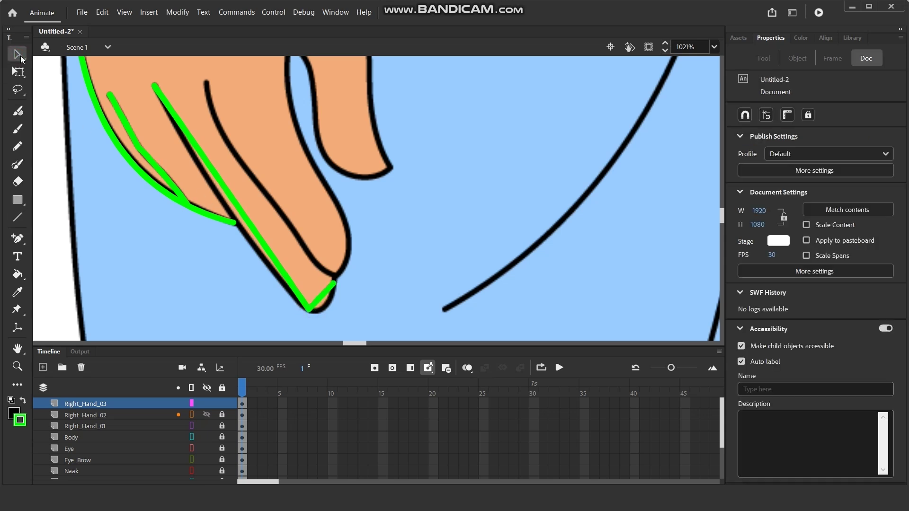
drag(223, 189, 225, 206)
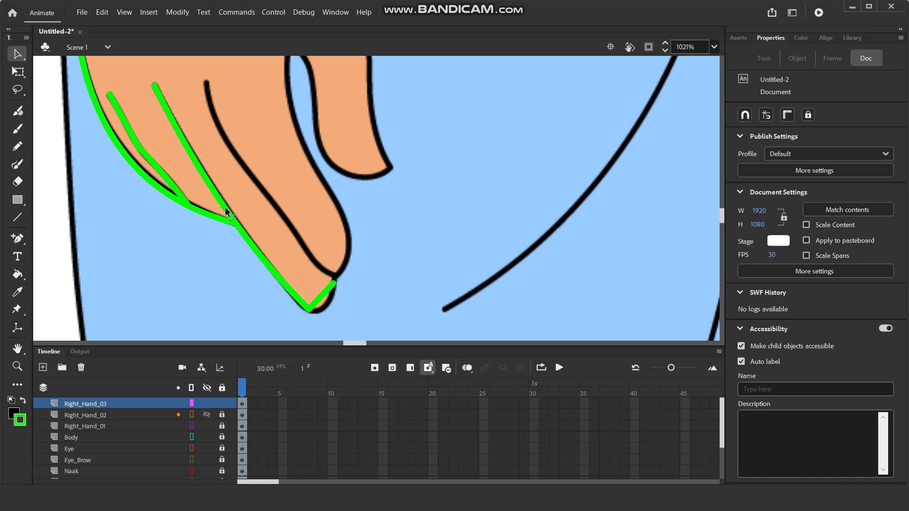
- Round off the lowest fingertip and draw connected straight lines around the adjacent finger, up to the gap beside the thumb
drag(316, 303, 321, 312)
click(22, 218)
mouse_move(207, 81)
mouse_down()
mouse_move(251, 173)
mouse_move(333, 275)
mouse_move(349, 233)
mouse_up()
scroll(349, 234, up, 3)
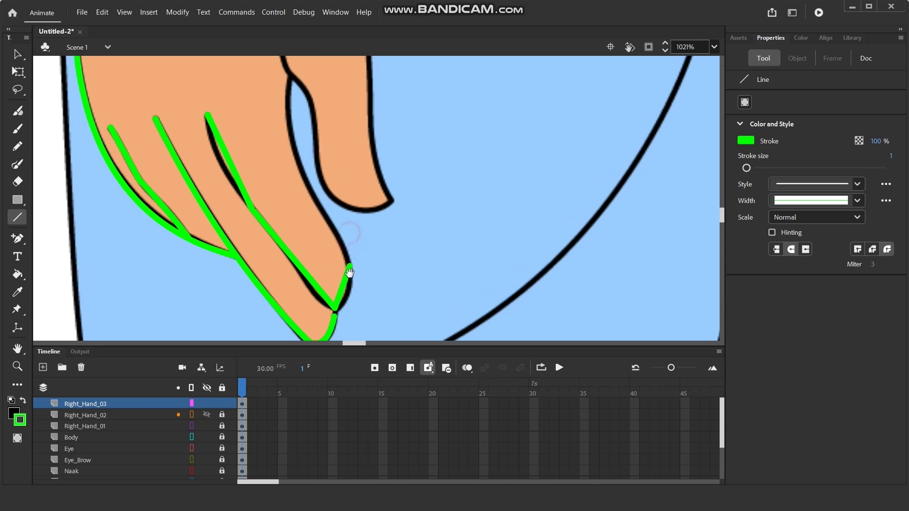
mouse_move(350, 275)
mouse_down()
mouse_move(309, 192)
mouse_move(290, 85)
mouse_up()
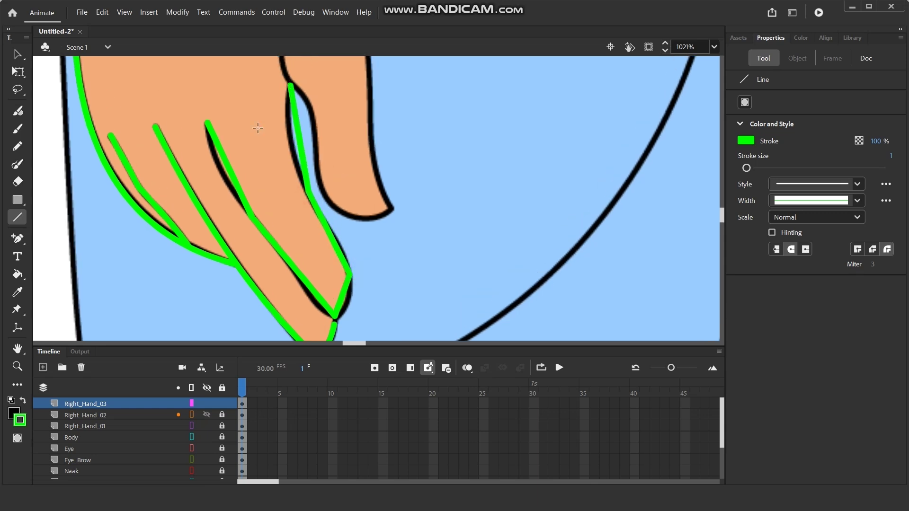
- Bend the adjacent finger's straight segments to follow the bitmap along its crease, fingertip and thumb-side edge
click(18, 54)
drag(229, 168, 217, 175)
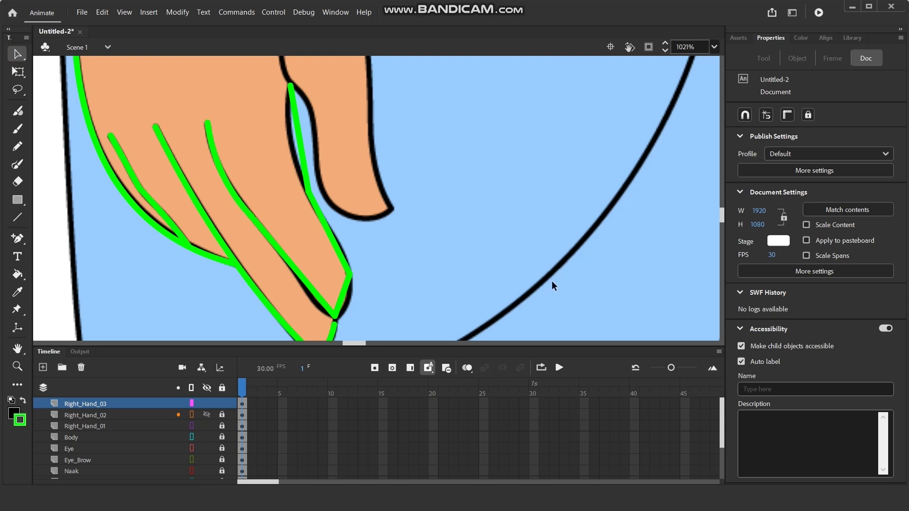
click(297, 132)
drag(311, 300, 319, 307)
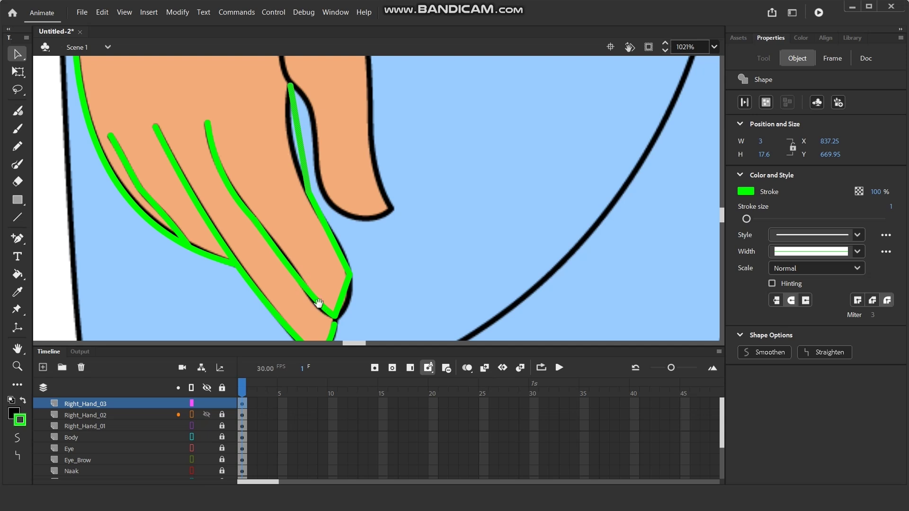
scroll(315, 304, up, 5)
drag(282, 212, 294, 234)
drag(309, 173, 325, 299)
scroll(297, 199, down, 1)
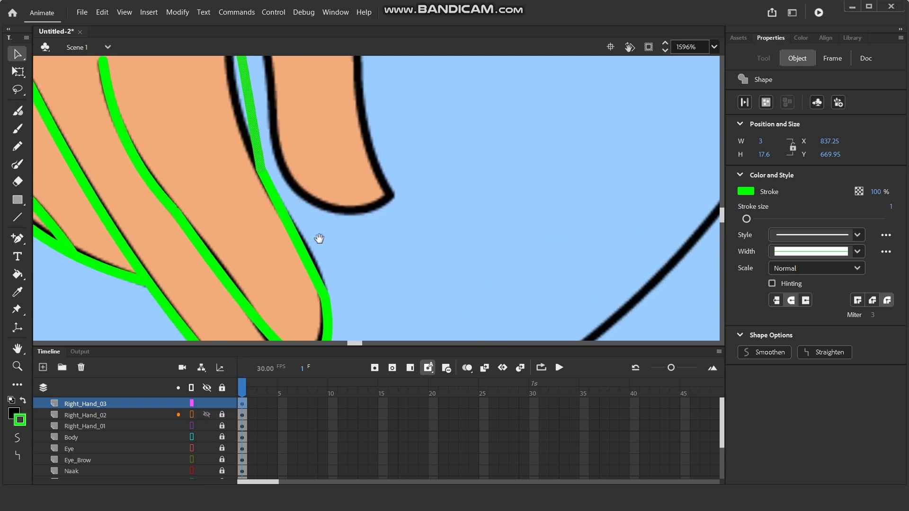
key(Escape)
scroll(298, 202, up, 2)
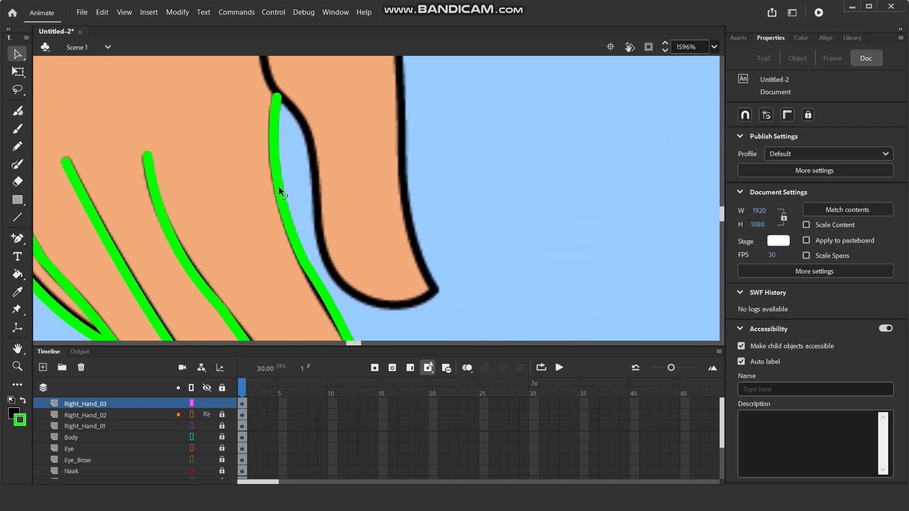
- Draw connected straight lines around the thumb and up the hand's inner edge, closing the outline across the wrist
scroll(272, 152, down, 4)
drag(291, 161, 225, 229)
scroll(226, 229, up, 3)
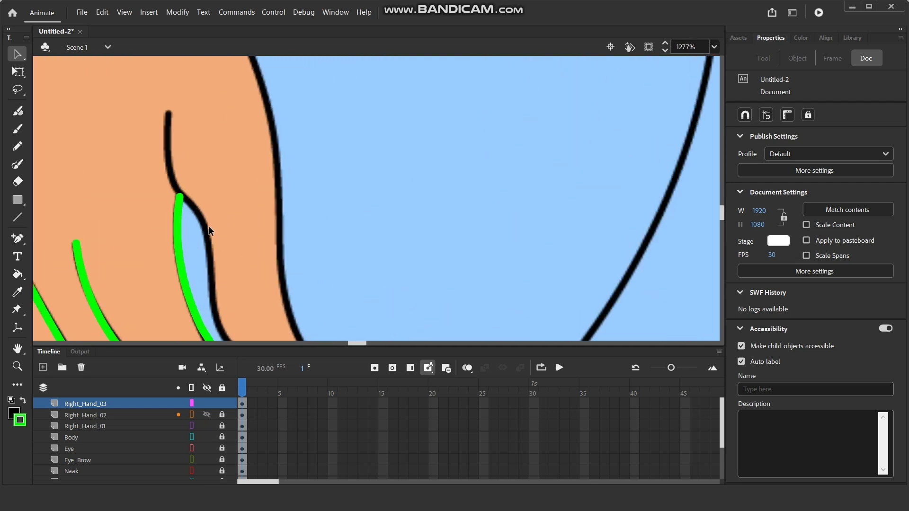
click(16, 218)
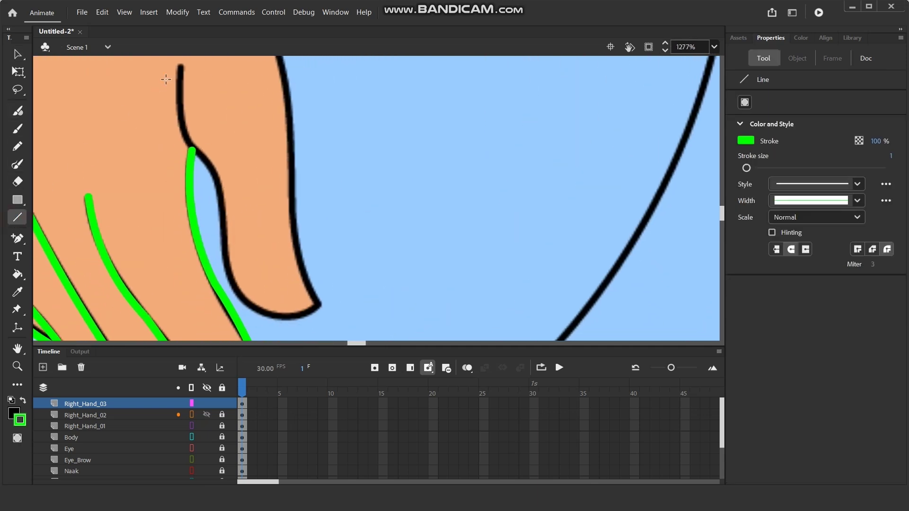
mouse_move(180, 67)
mouse_down()
mouse_move(252, 310)
mouse_move(318, 307)
mouse_move(294, 246)
mouse_move(292, 110)
mouse_up()
scroll(331, 273, up, 3)
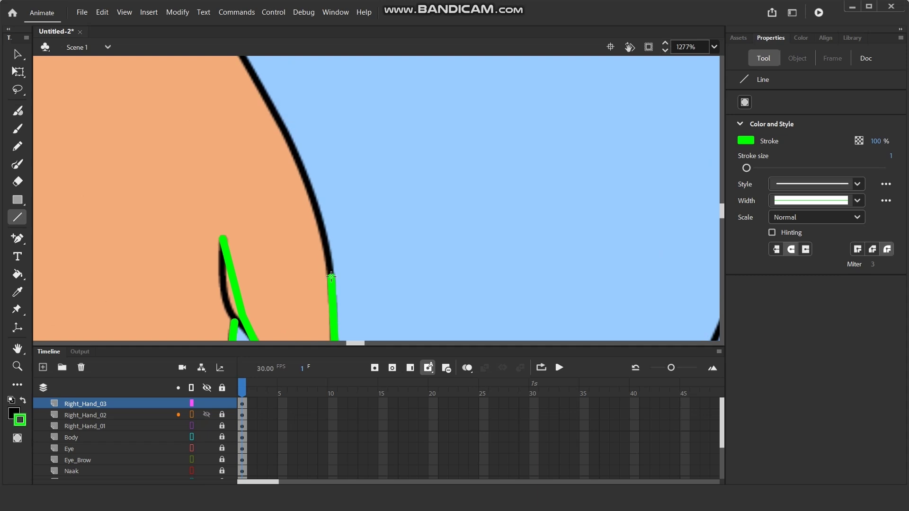
scroll(356, 285, down, 3)
mouse_move(347, 282)
mouse_down()
mouse_move(292, 153)
mouse_move(254, 94)
mouse_move(161, 118)
mouse_up()
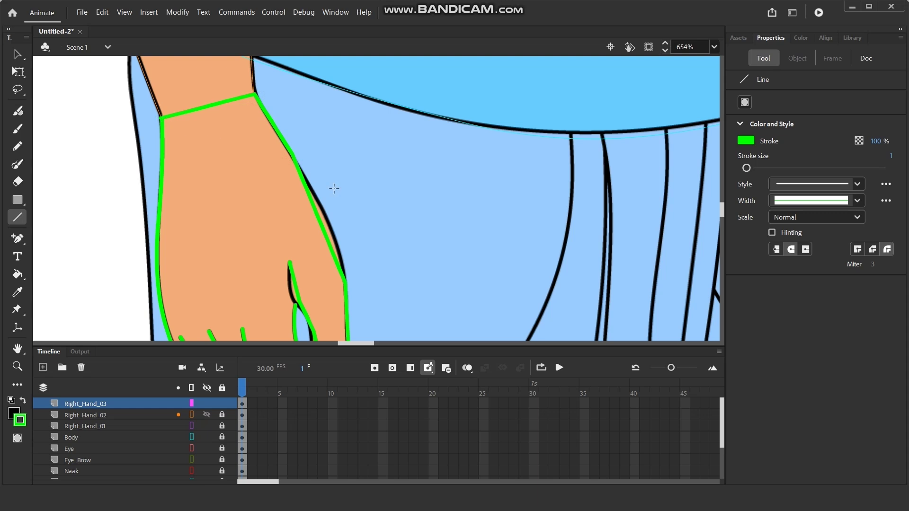
- Bend the hand's inner edge between wrist and thumb to follow the bitmap, comparing the change with undo and redo
click(16, 54)
scroll(272, 115, up, 5)
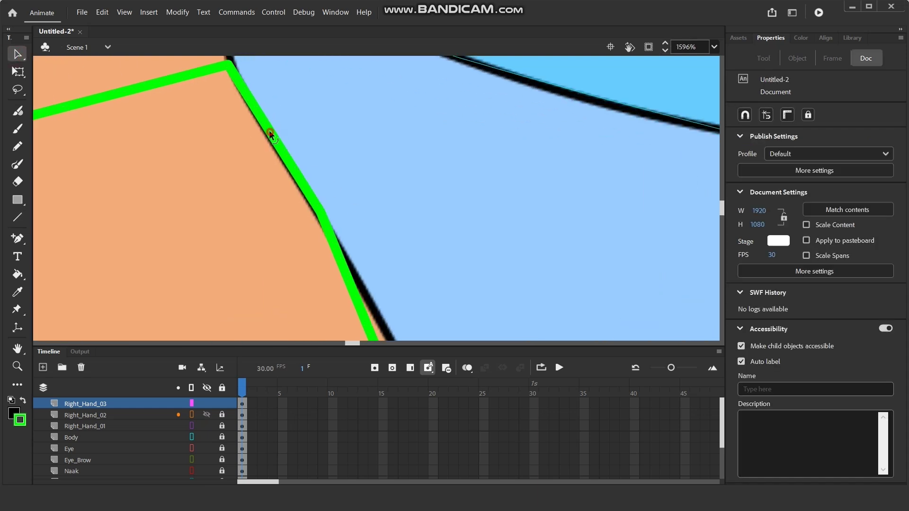
scroll(307, 118, down, 3)
scroll(247, 152, up, 3)
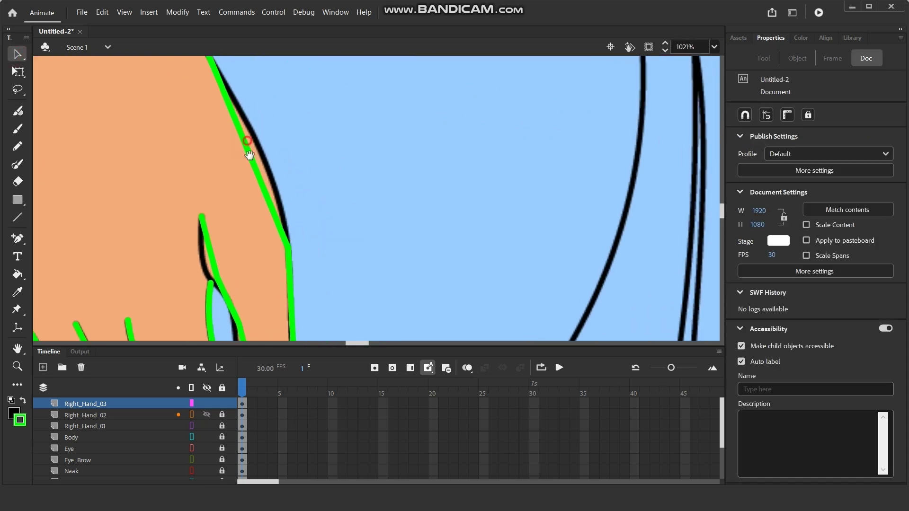
drag(260, 189, 274, 180)
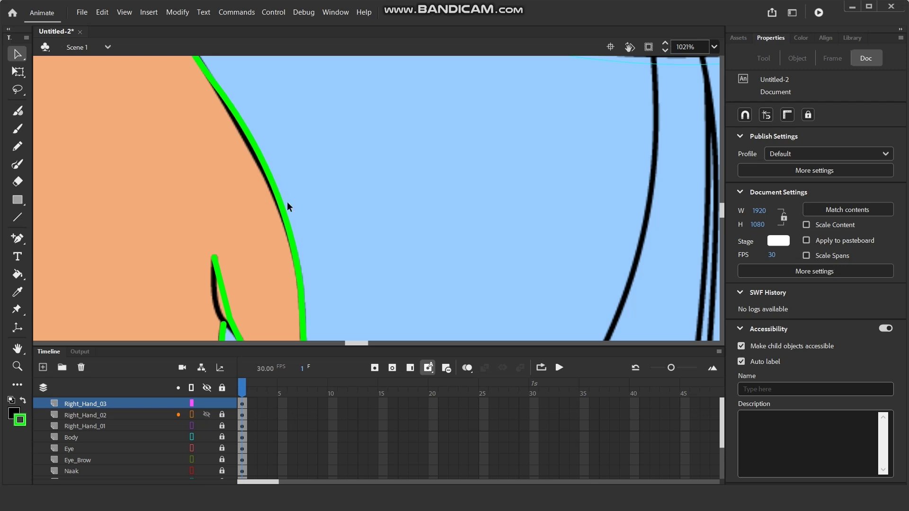
scroll(287, 202, down, 3)
key(ctrl+z)
key(ctrl+y)
key(ctrl+z)
key(ctrl+y)
drag(271, 181, 269, 183)
- Bend the thumb's outer edge, tip, inner edge and upper crease to follow the bitmap
scroll(284, 259, up, 3)
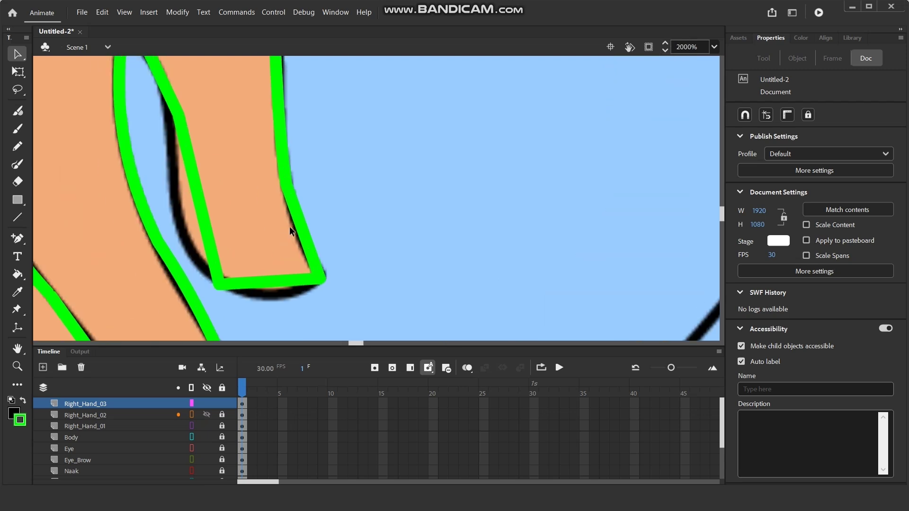
drag(292, 228, 294, 233)
drag(281, 274, 284, 296)
drag(203, 209, 177, 231)
drag(203, 146, 310, 240)
drag(290, 208, 307, 208)
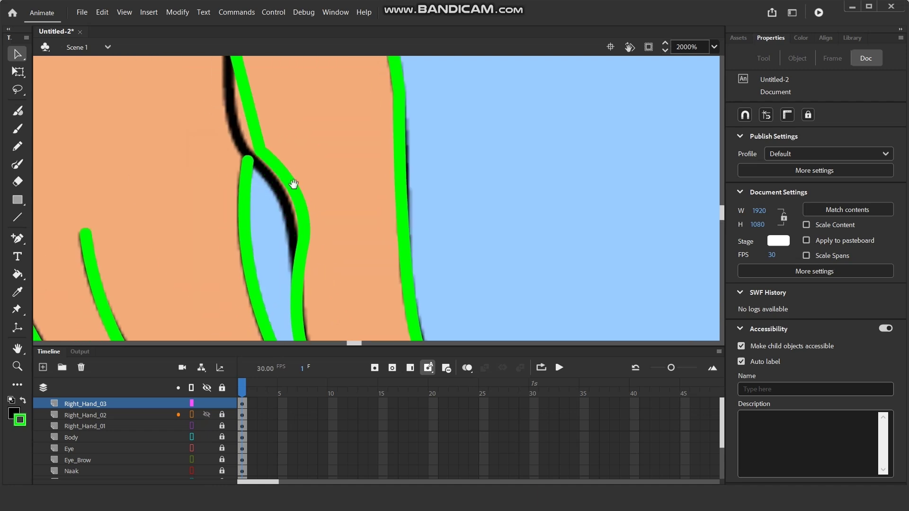
mouse_move(259, 119)
mouse_down()
mouse_move(301, 201)
mouse_move(277, 192)
mouse_move(278, 201)
mouse_move(347, 121)
mouse_up()
- Refine the curves around the thumb gap and join the adjacent finger's line end to the thumb crease
scroll(355, 138, down, 3)
scroll(331, 178, up, 4)
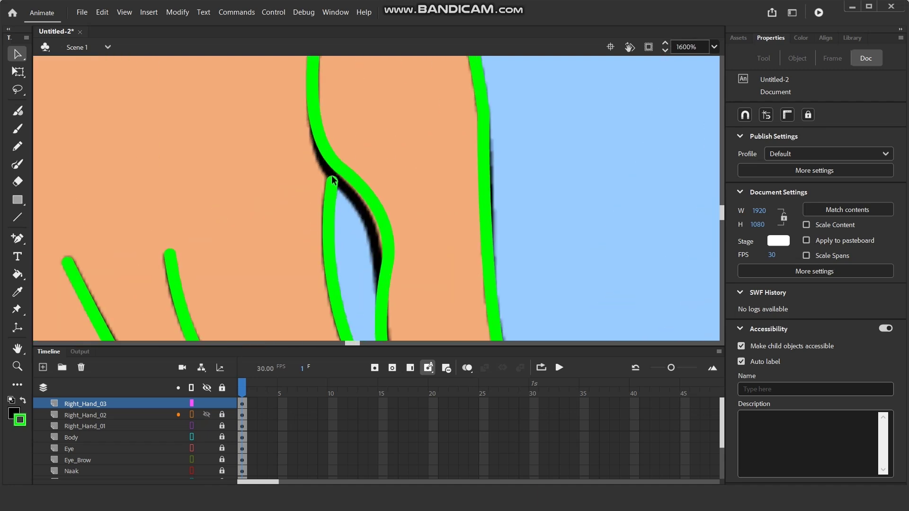
mouse_move(341, 172)
mouse_down()
mouse_move(357, 174)
mouse_move(349, 187)
mouse_move(379, 216)
mouse_up()
mouse_move(399, 248)
mouse_down()
mouse_move(391, 265)
mouse_move(298, 155)
mouse_up()
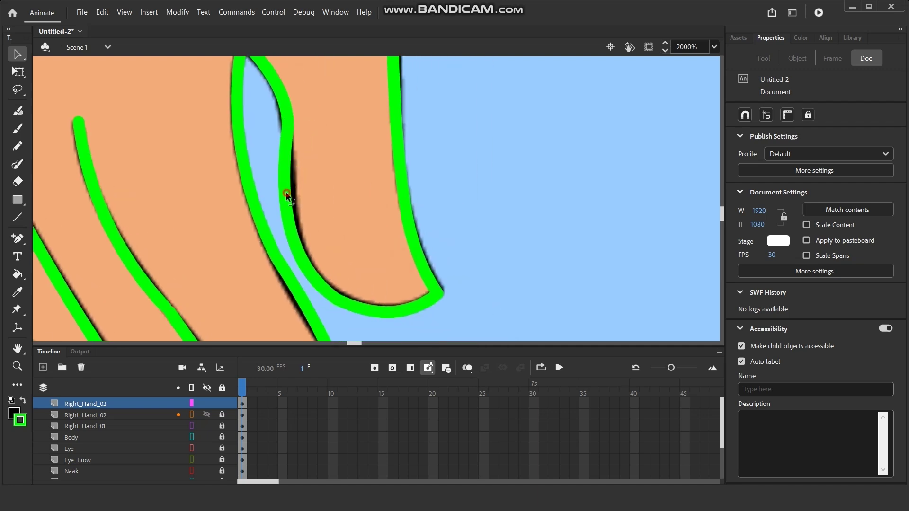
scroll(341, 209, down, 3)
scroll(289, 128, up, 3)
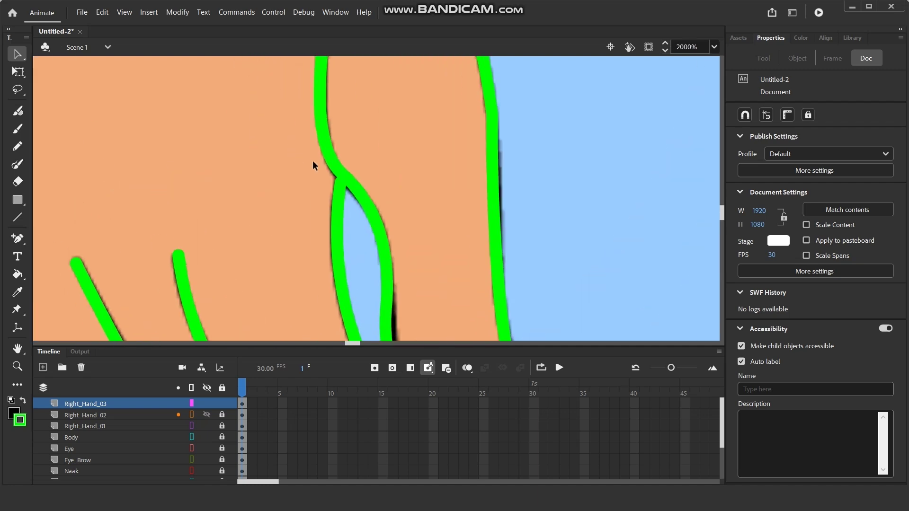
drag(339, 190, 341, 176)
- Adjust the curve of the lowest fingertip to match the bitmap where it meets the adjacent finger
scroll(340, 90, down, 2)
scroll(362, 254, down, 2)
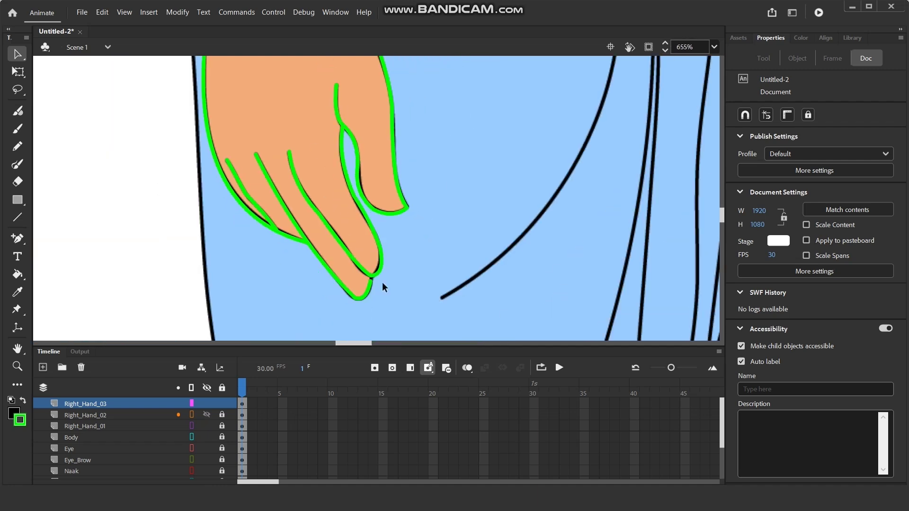
scroll(374, 284, up, 3)
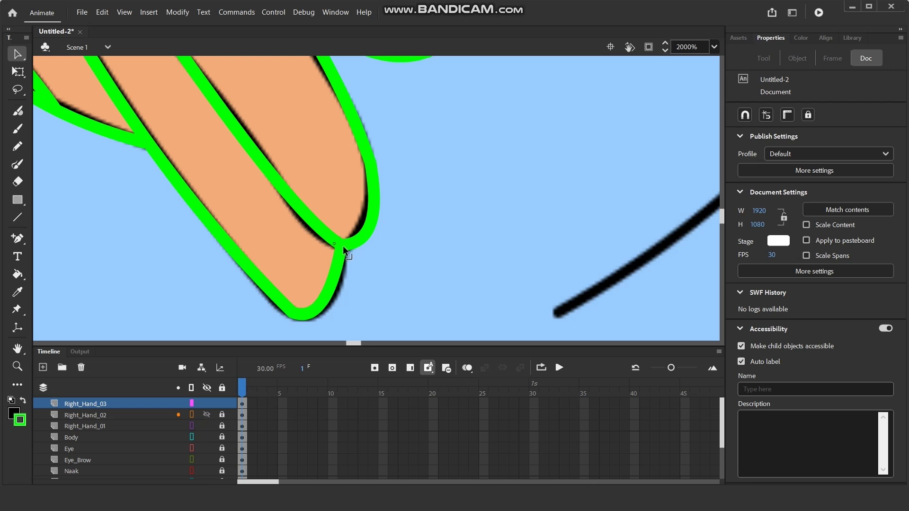
mouse_move(339, 278)
mouse_down()
mouse_move(336, 288)
mouse_move(341, 282)
mouse_up()
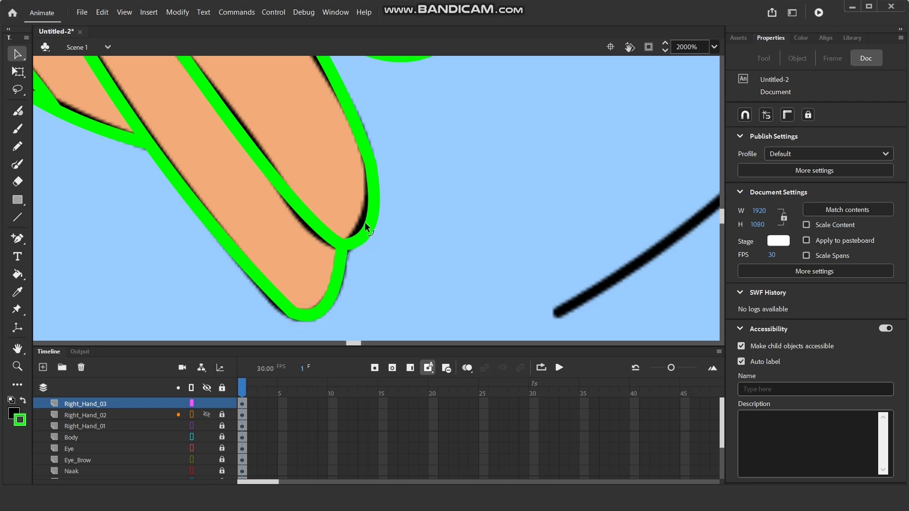
scroll(365, 277, down, 2)
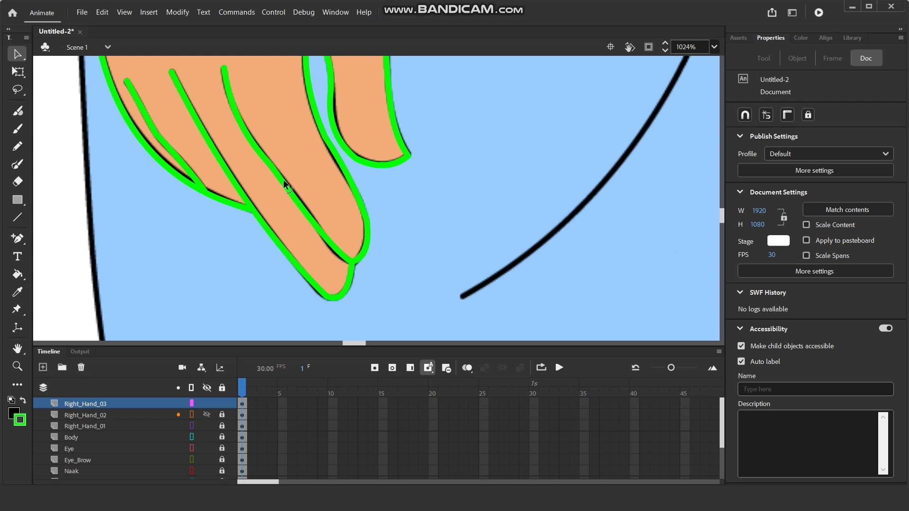
- Examine the traced hand against the whole figure, toggling the outline display of the Right_Hand_03 layer
scroll(275, 263, down, 2)
scroll(256, 232, up, 1)
scroll(263, 245, down, 2)
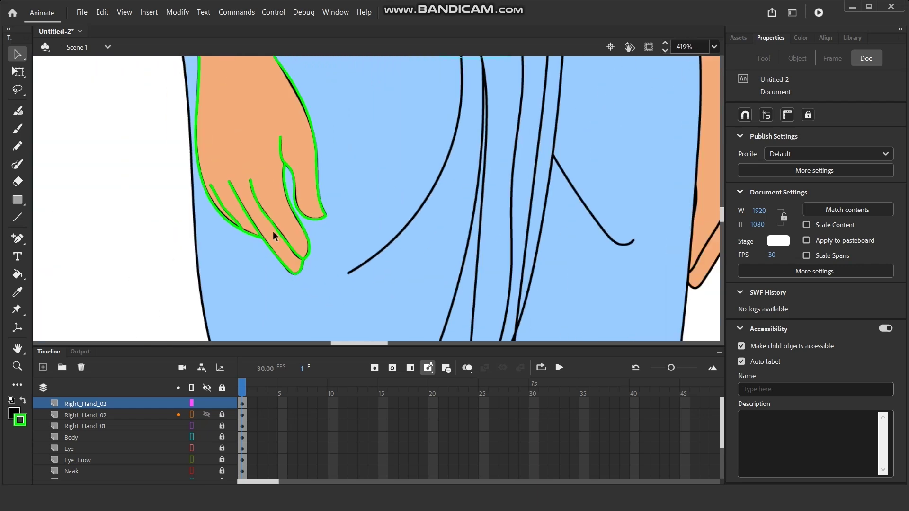
click(192, 403)
click(191, 403)
scroll(283, 267, down, 2)
scroll(283, 266, down, 2)
scroll(284, 256, up, 2)
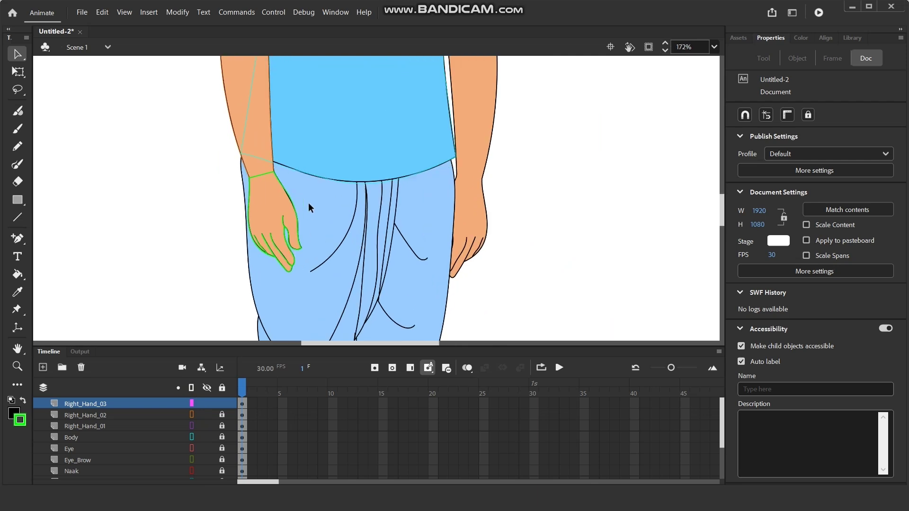
scroll(308, 203, down, 2)
scroll(300, 240, down, 1)
scroll(299, 240, up, 2)
scroll(351, 229, up, 1)
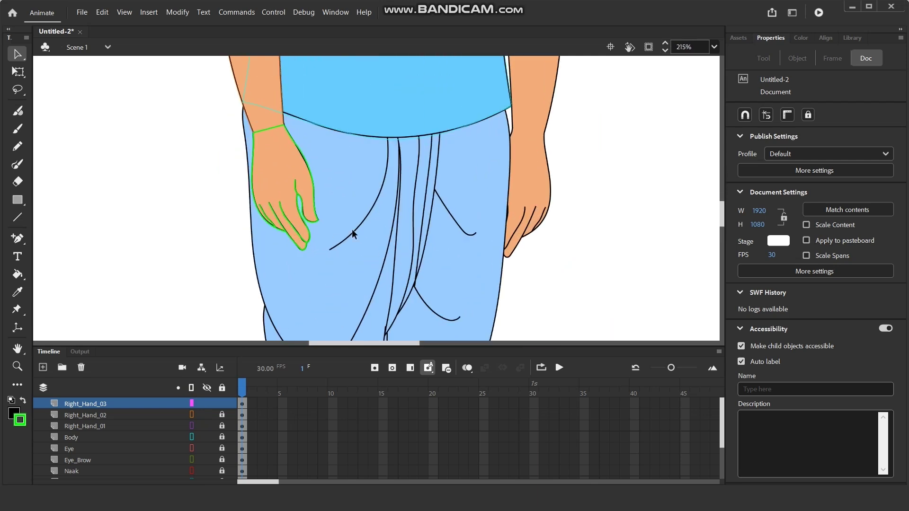
scroll(350, 241, down, 2)
scroll(353, 88, up, 1)
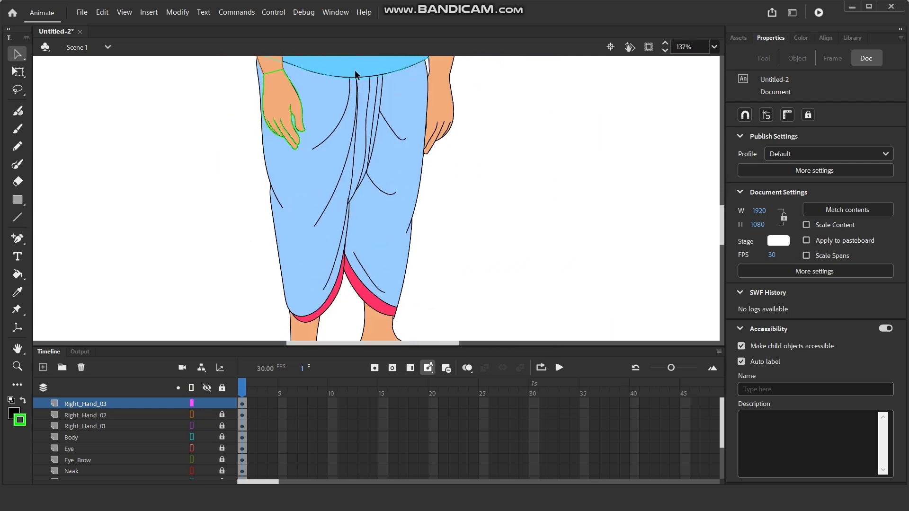
scroll(311, 175, down, 2)
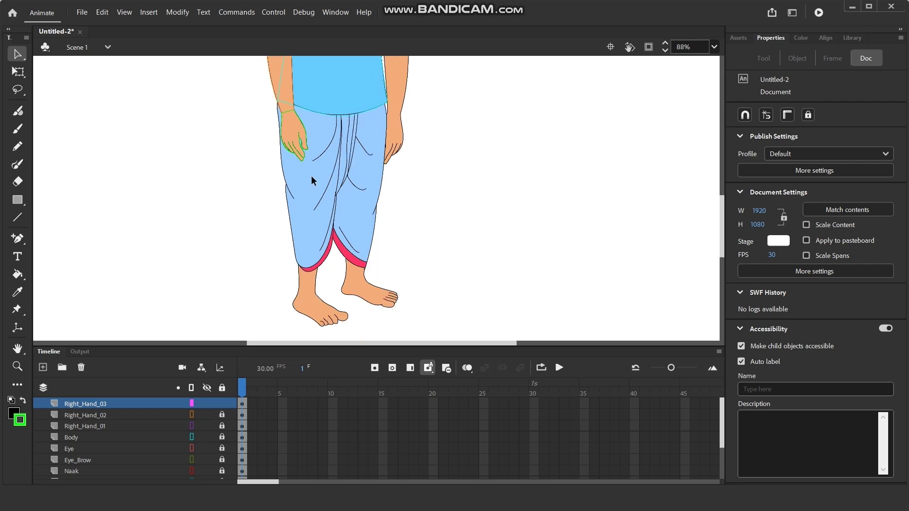
scroll(288, 266, down, 2)
scroll(353, 232, up, 3)
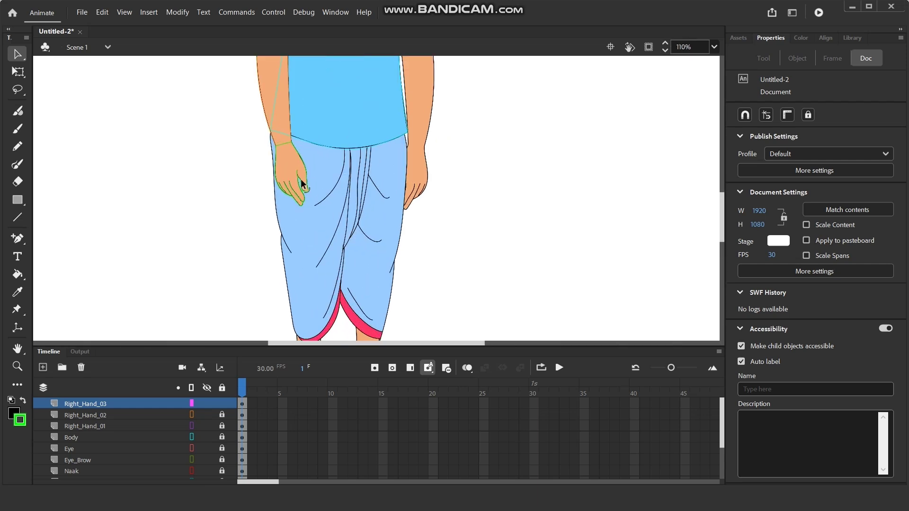
scroll(303, 187, up, 1)
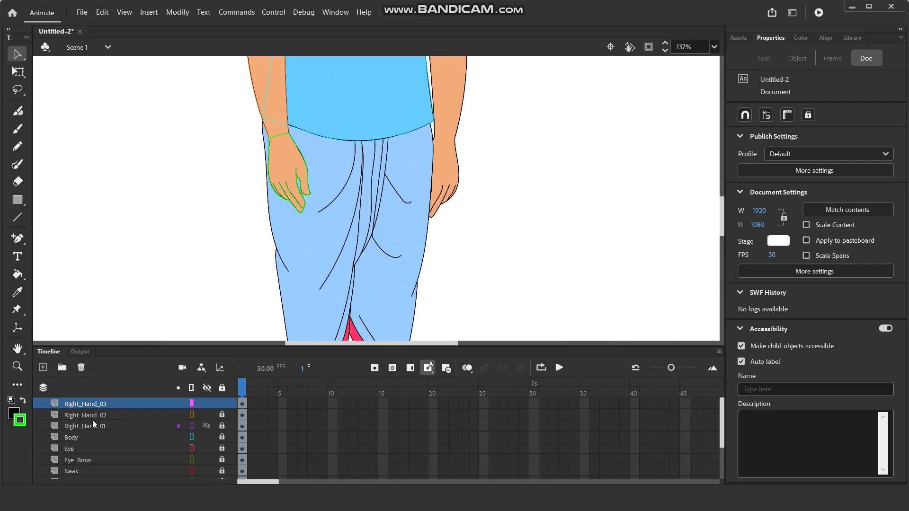
- Lock the Right_Hand_03 layer and add a new layer named Hip above it
click(221, 403)
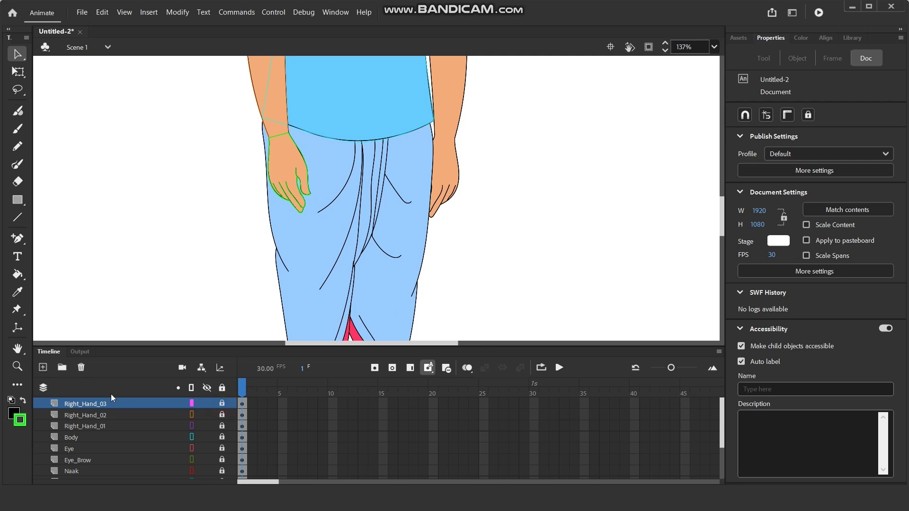
click(42, 368)
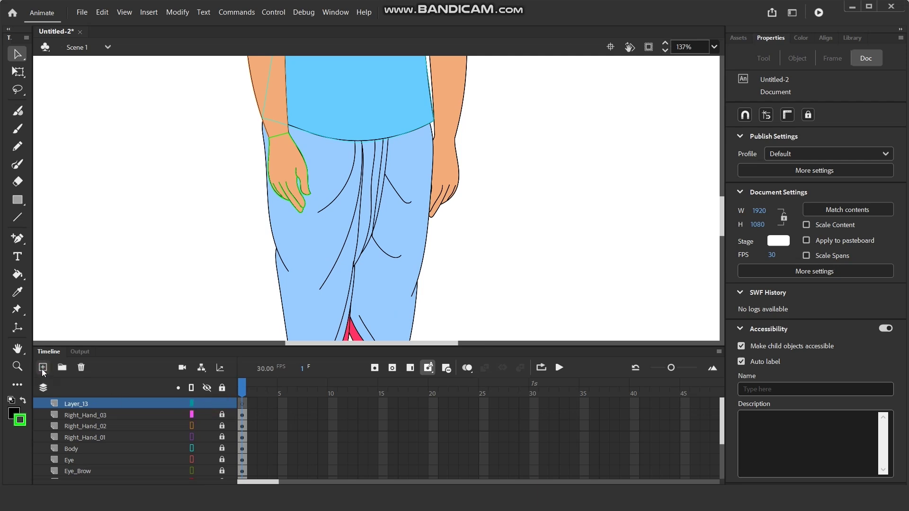
click(69, 405)
double_click(71, 404)
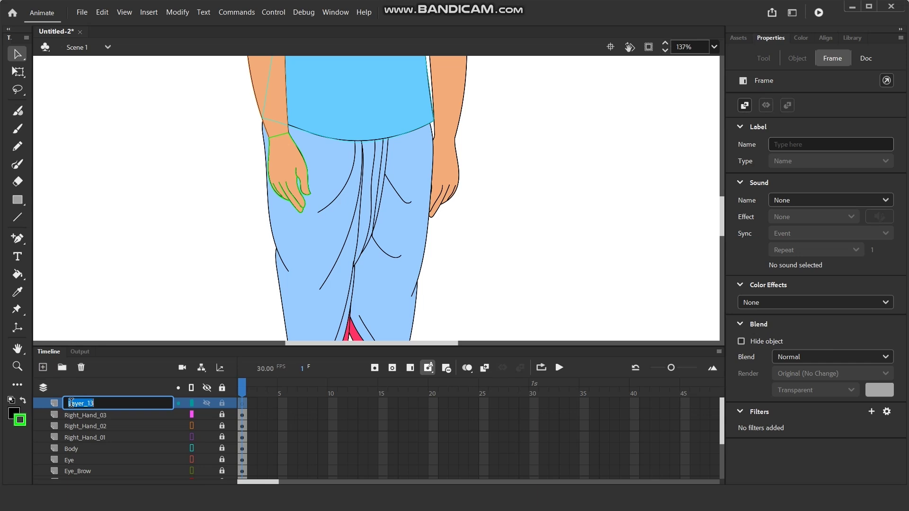
key(BackSpace)
text(Hip)
key(Return)
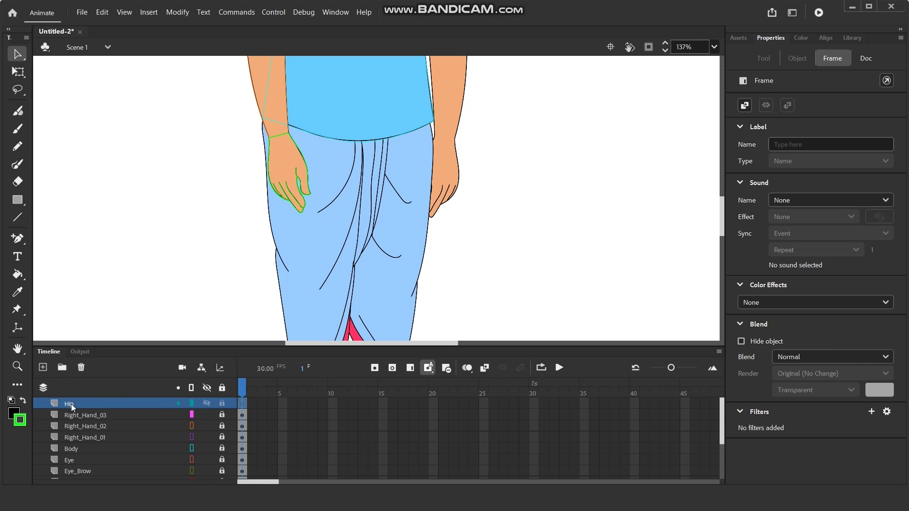
- Draw the hip as a closed straight-line outline extending up under the shirt, with the Right_Hand_03 layer shown as outlines
scroll(347, 141, up, 2)
scroll(280, 174, right, 2)
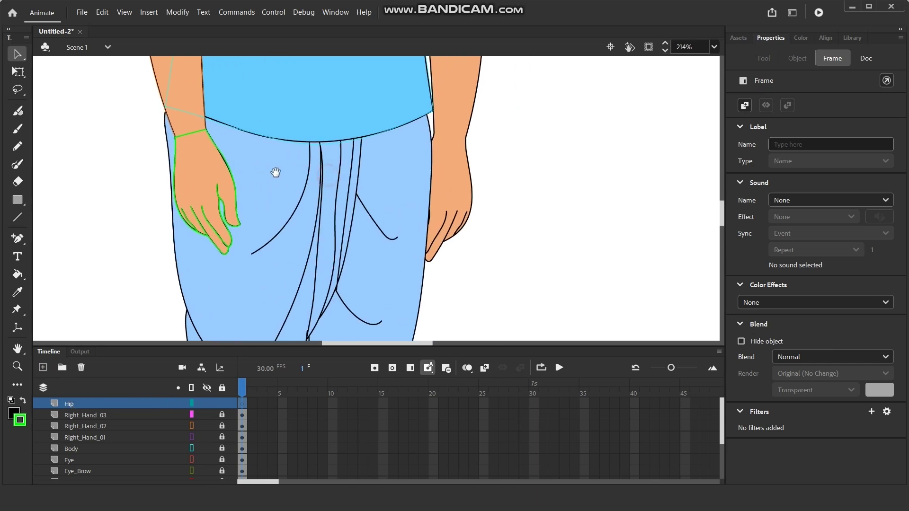
click(18, 217)
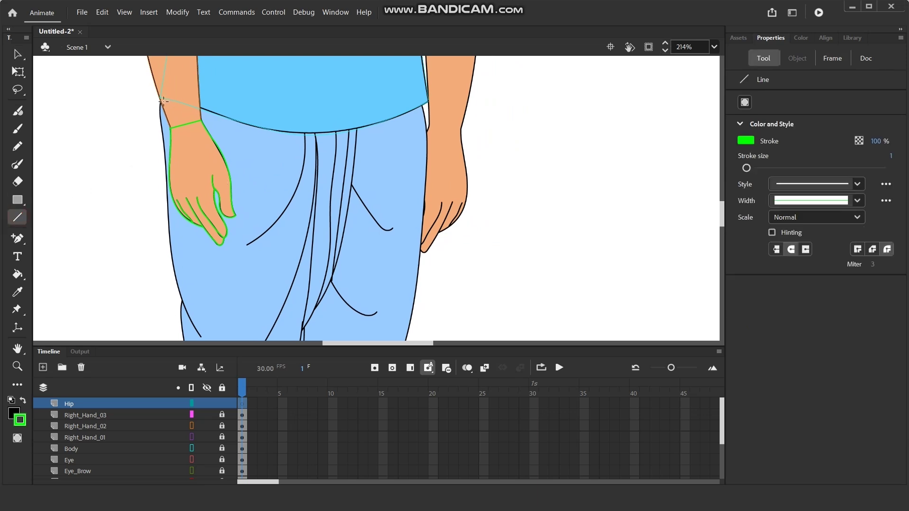
drag(161, 97, 167, 193)
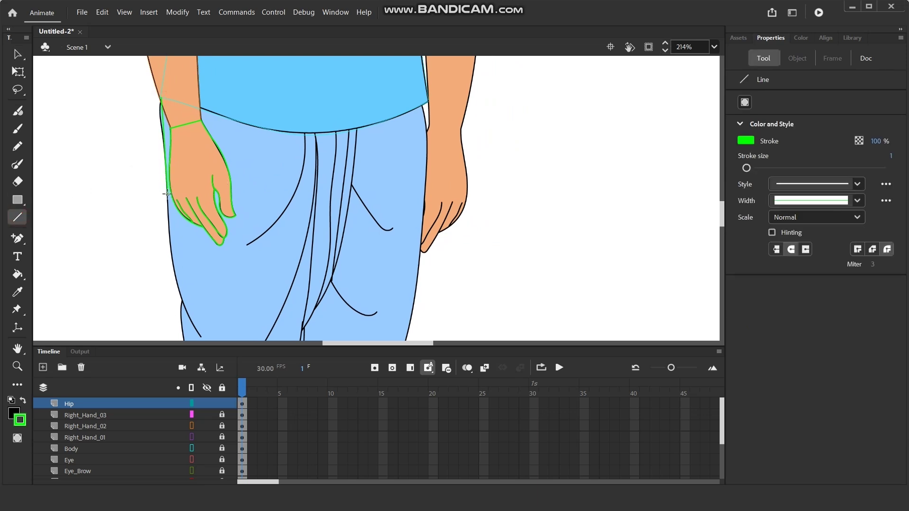
click(192, 415)
mouse_move(166, 194)
mouse_down()
mouse_move(423, 196)
mouse_move(421, 101)
mouse_up()
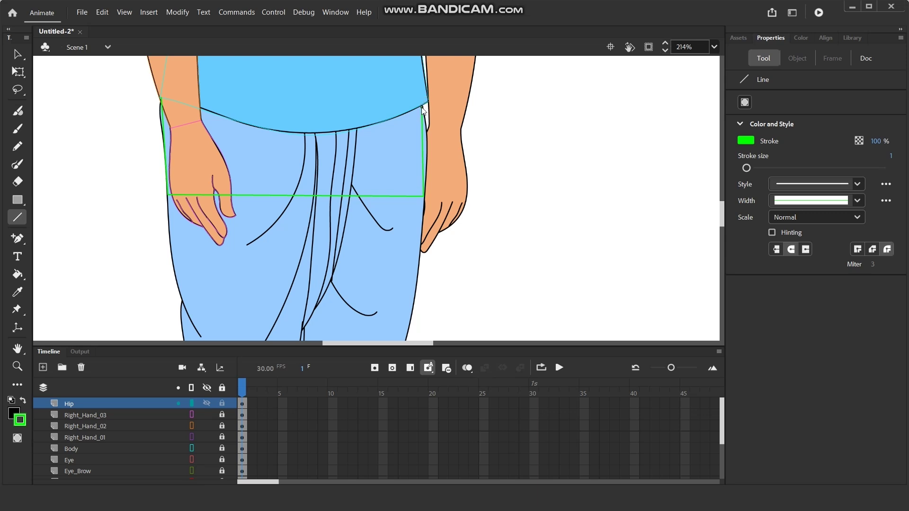
mouse_move(421, 105)
mouse_down()
mouse_move(412, 62)
mouse_move(172, 71)
mouse_move(162, 91)
mouse_up()
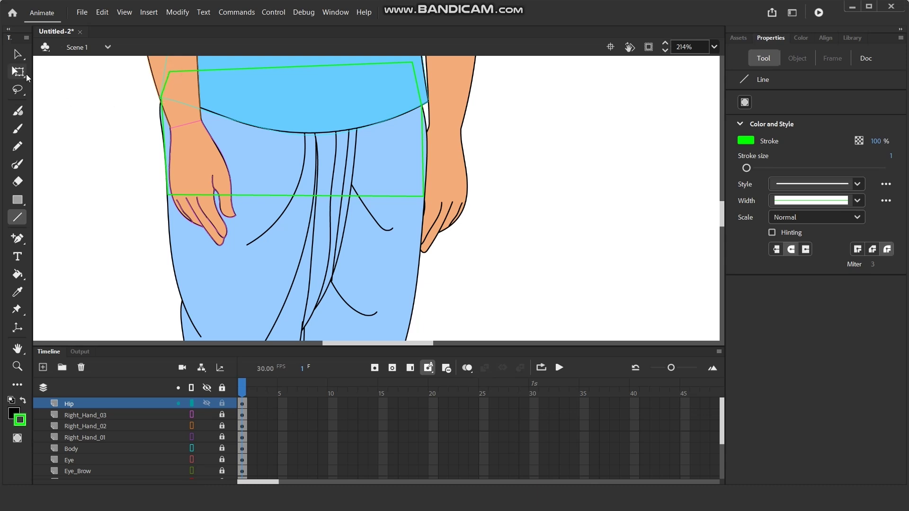
- Bend the straight side lines of the hip outline into curves that follow the trouser edges in the bitmap
key(v)
scroll(168, 127, up, 5)
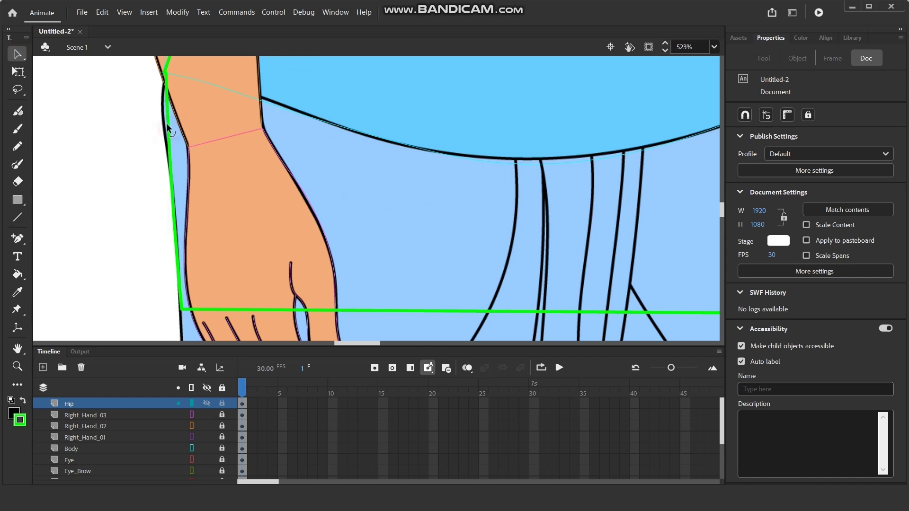
scroll(161, 116, up, 5)
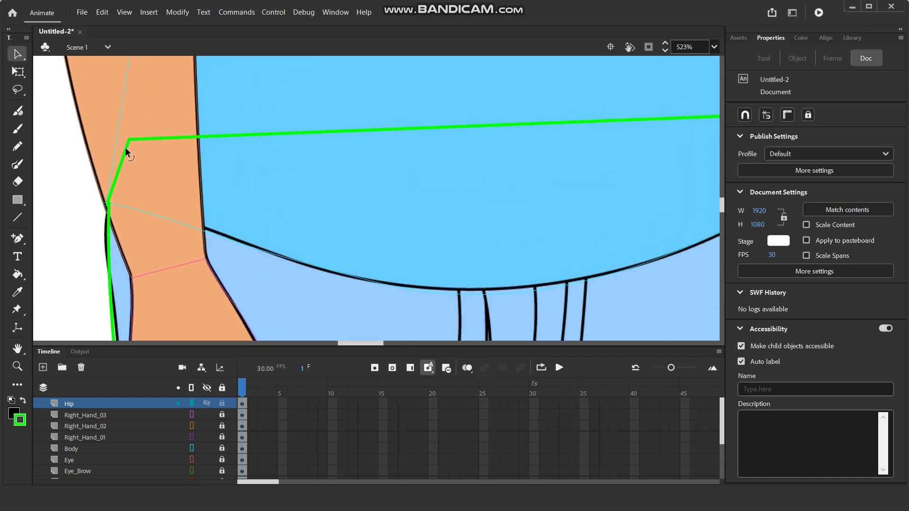
drag(643, 165, 350, 135)
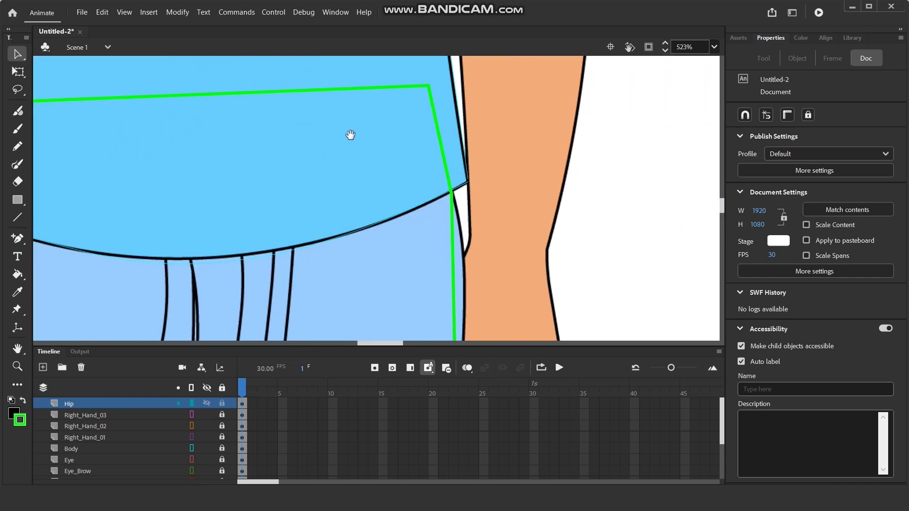
drag(462, 209, 339, 157)
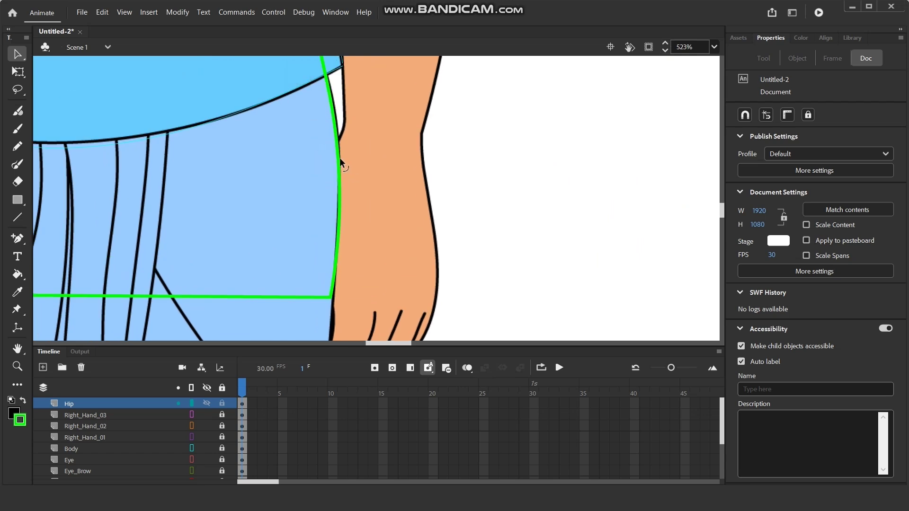
- Show the Hip layer as outlines and lock it
scroll(280, 229, down, 5)
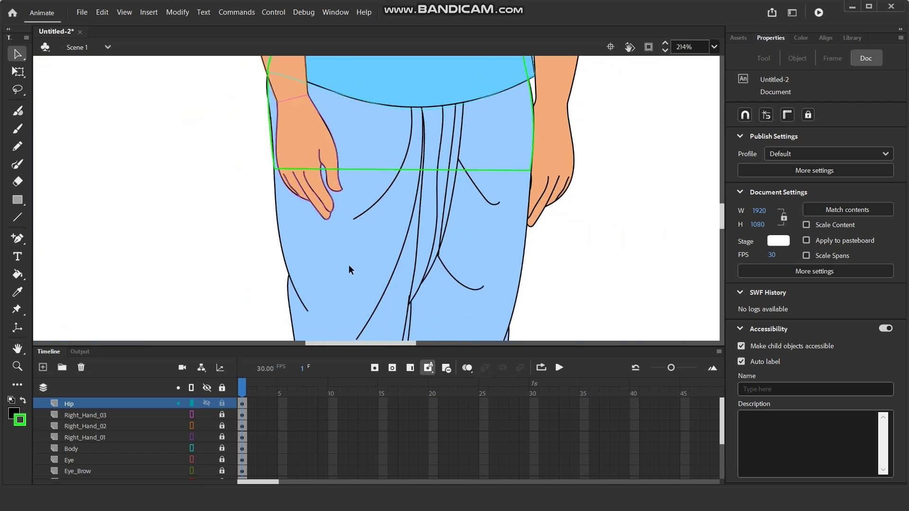
click(191, 403)
drag(357, 252, 377, 277)
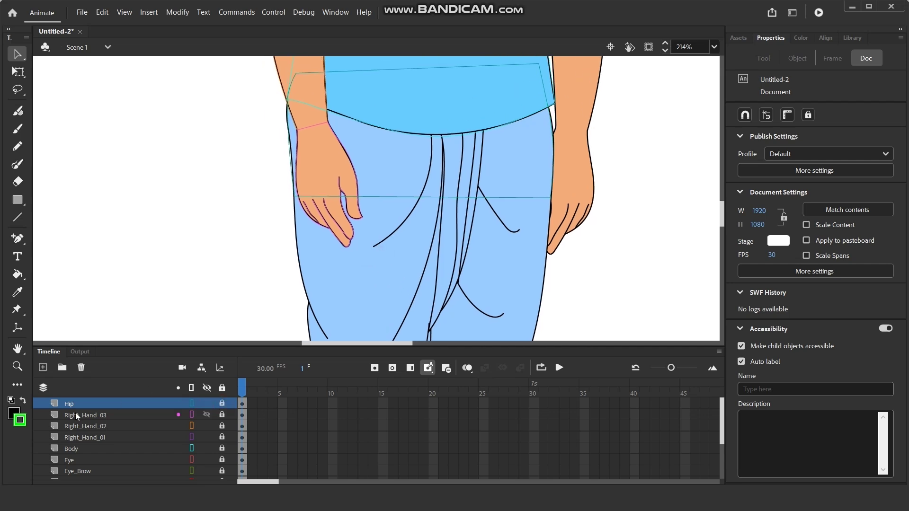
- Add a new layer above Hip and name it Right_Leg_01, reusing the copied name of the Right_Hand_01 layer
click(42, 368)
double_click(86, 448)
key(ctrl+c)
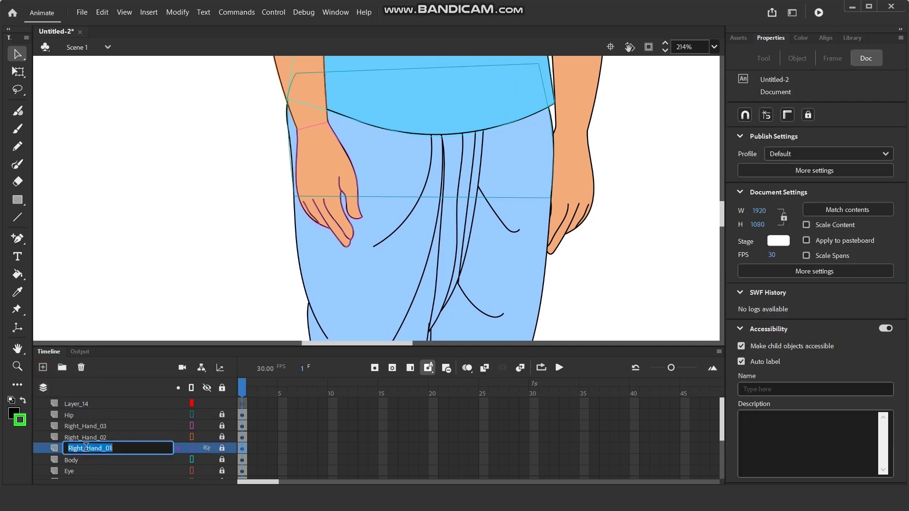
click(80, 404)
double_click(79, 404)
key(ctrl+v)
click(104, 403)
key(BackSpace)
key(BackSpace)
key(BackSpace)
key(BackSpace)
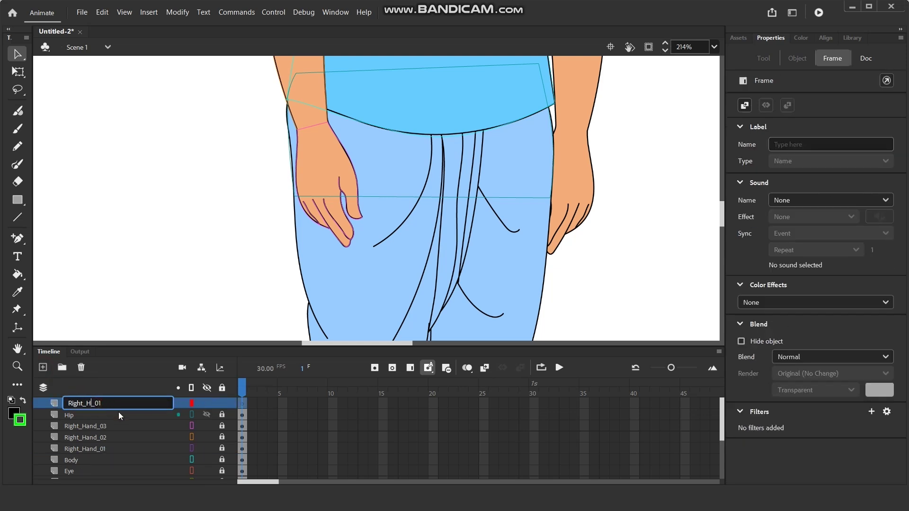
text(Leg)
key(Return)
- Begin tracing the upper right leg with the Line tool on the Right_Leg_01 layer
click(206, 414)
scroll(376, 240, up, 1)
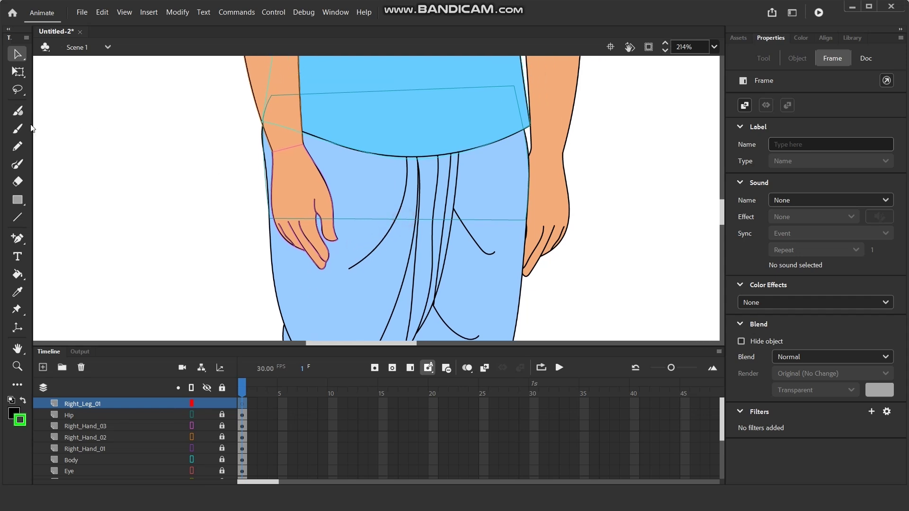
click(18, 217)
scroll(396, 254, down, 1)
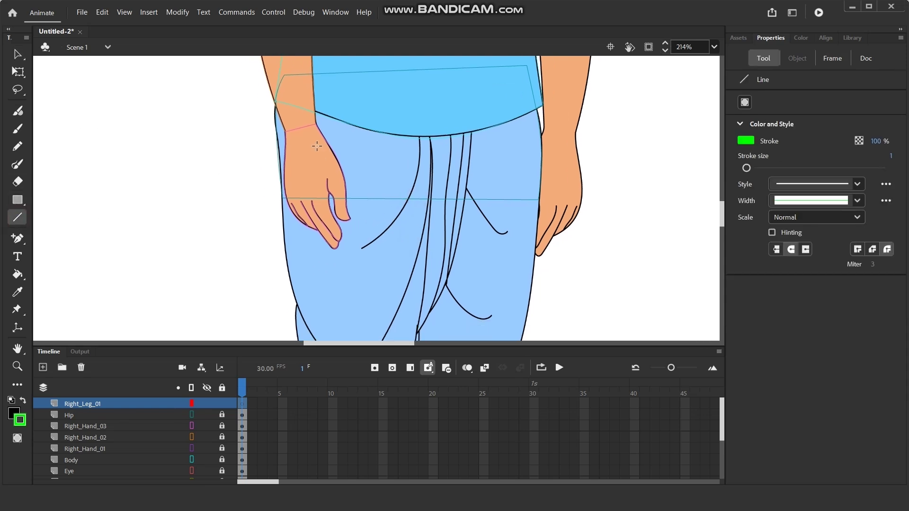
- Draw a closed four-sided green thigh outline on the Right_Leg_01 layer, from the waist down to the knee, with the Line tool
drag(274, 101, 287, 253)
drag(286, 263, 288, 267)
scroll(319, 284, down, 5)
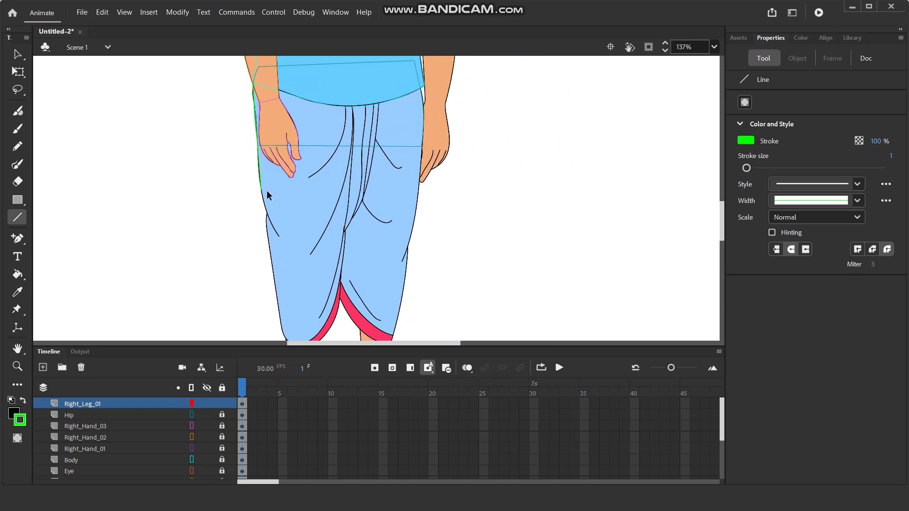
scroll(260, 170, up, 8)
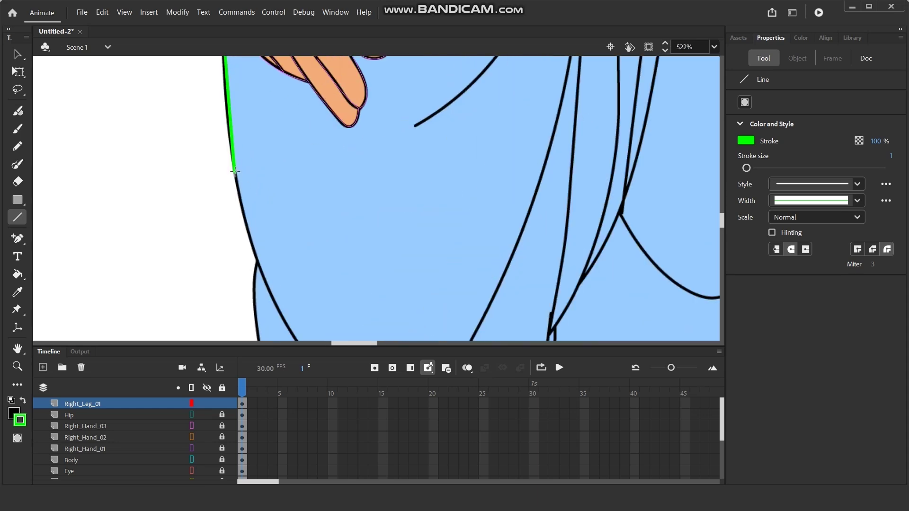
drag(235, 171, 248, 273)
scroll(245, 250, down, 9)
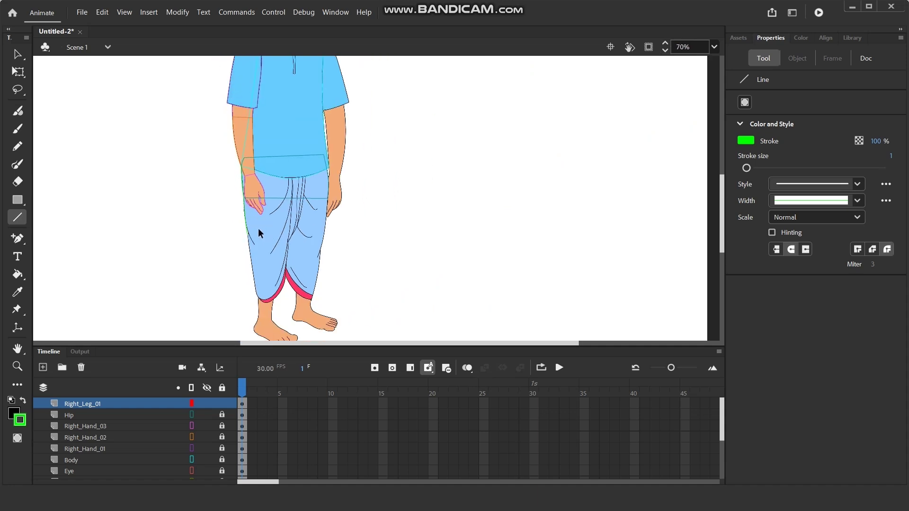
scroll(258, 228, up, 5)
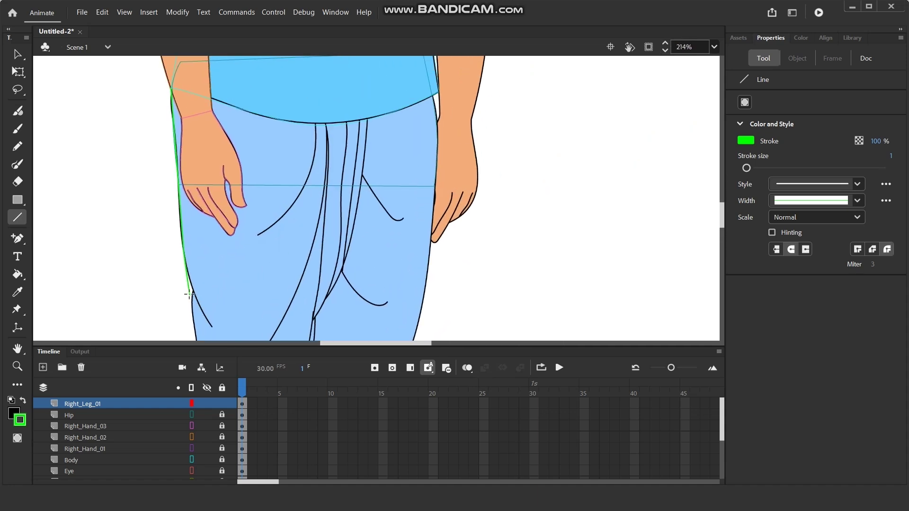
drag(189, 293, 172, 88)
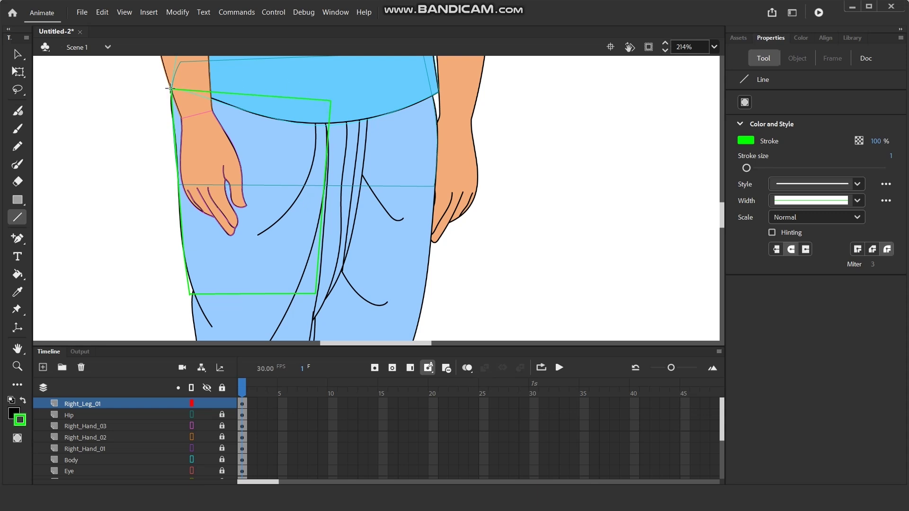
- Adjust the thigh outline's outer side with the Selection tool so it follows the edge of the trousers down to the knee
click(17, 53)
drag(80, 227, 142, 91)
drag(158, 209, 182, 199)
scroll(254, 137, up, 6)
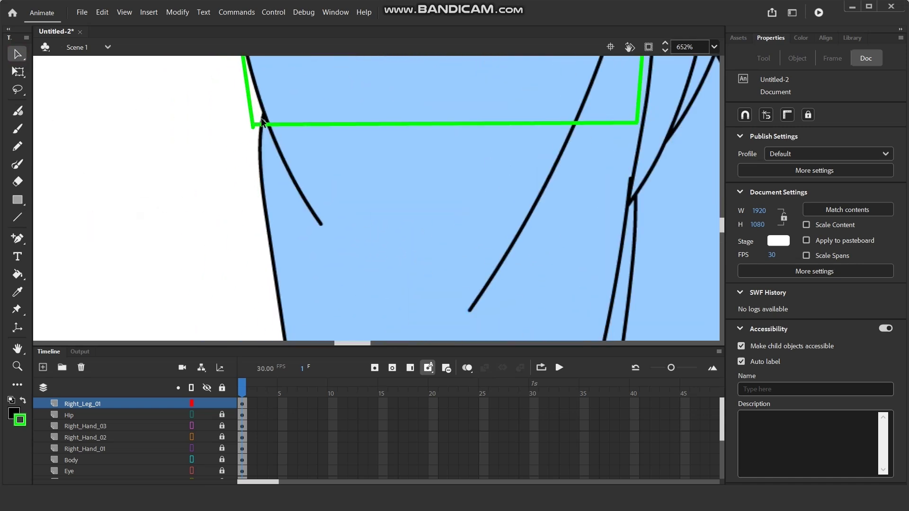
drag(249, 138, 249, 147)
scroll(249, 147, down, 6)
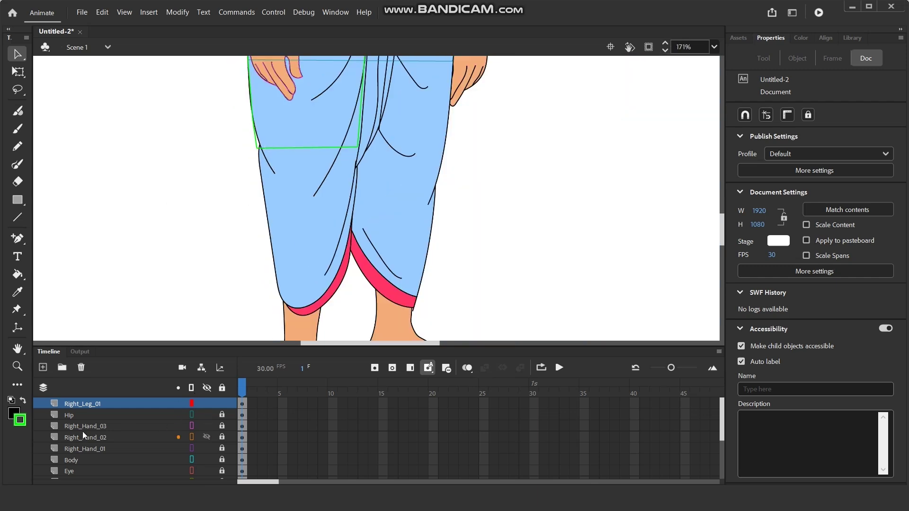
- Show the Right_Leg_01 layer as outlines, lock it, and add a new layer named Right_Leg_02
click(192, 404)
click(42, 368)
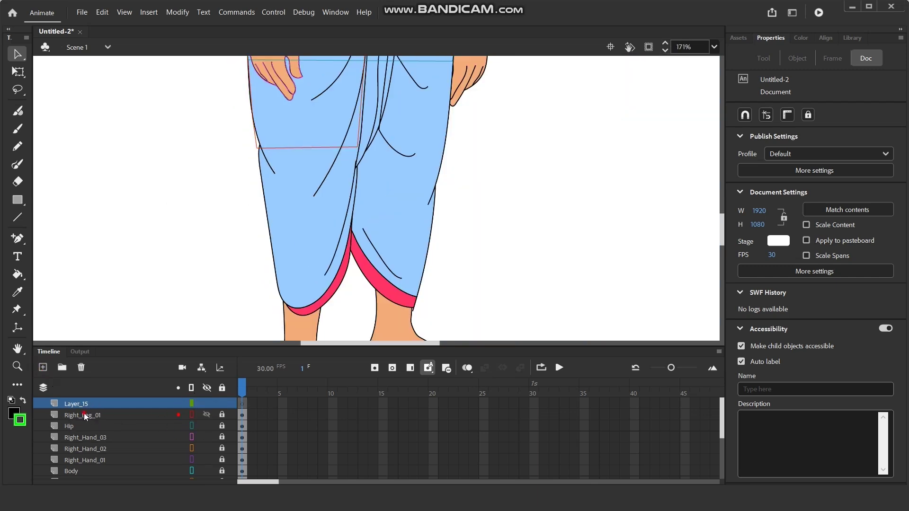
double_click(83, 415)
key(ctrl+c)
double_click(78, 405)
key(ctrl+v)
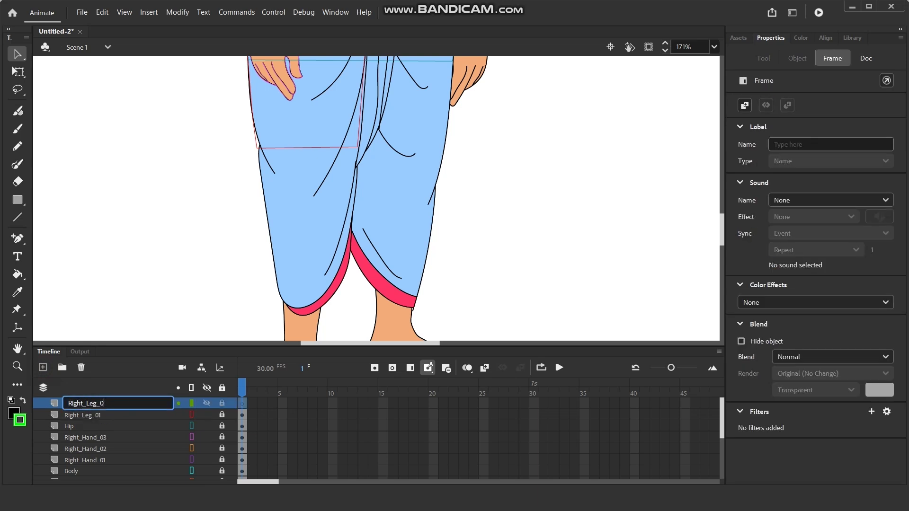
key(Return)
scroll(318, 227, down, 2)
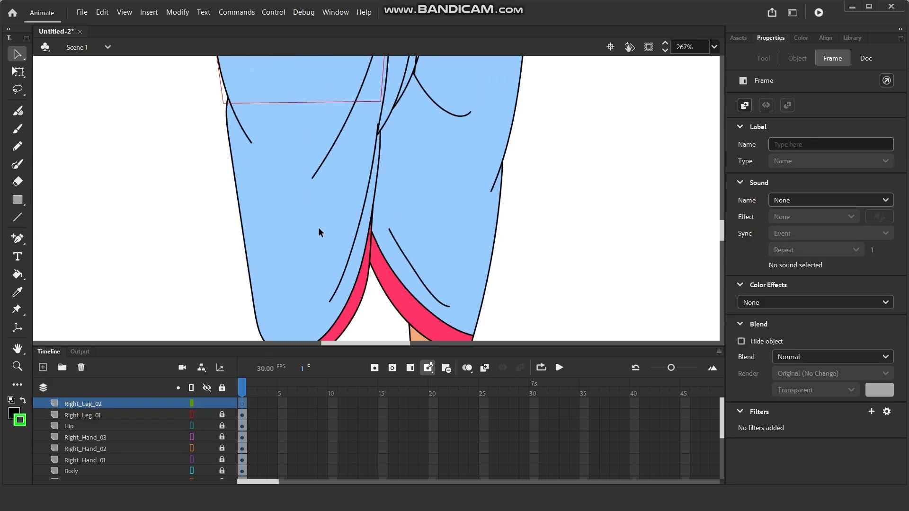
- Draw a closed four-sided lower-leg outline on Right_Leg_02, from the bottom edge of the thigh outline down to the ankle, with the Line tool
click(18, 218)
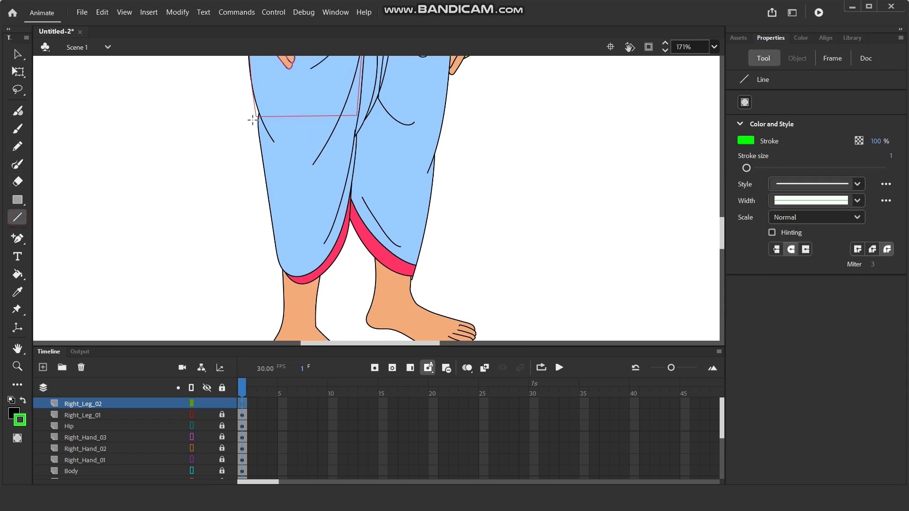
drag(257, 118, 278, 313)
drag(279, 313, 330, 312)
drag(330, 312, 358, 117)
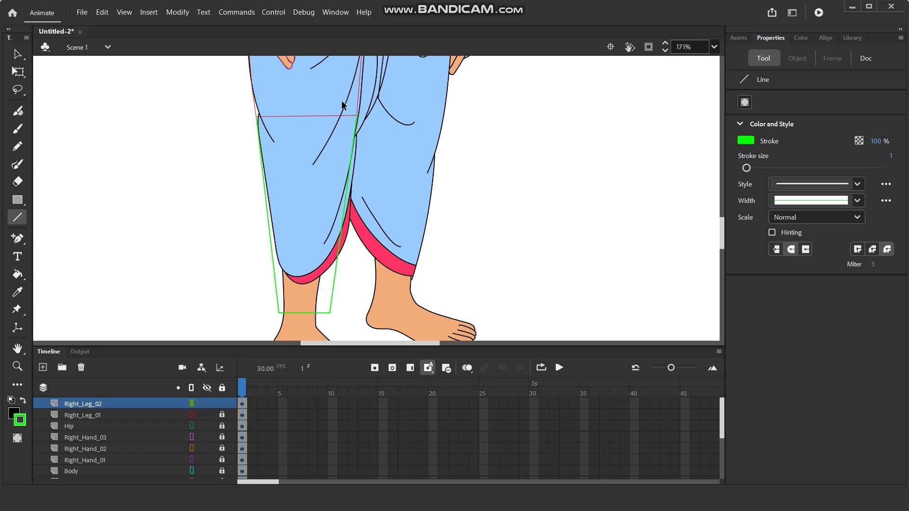
scroll(342, 101, up, 3)
drag(380, 136, 134, 139)
key(v)
click(77, 175)
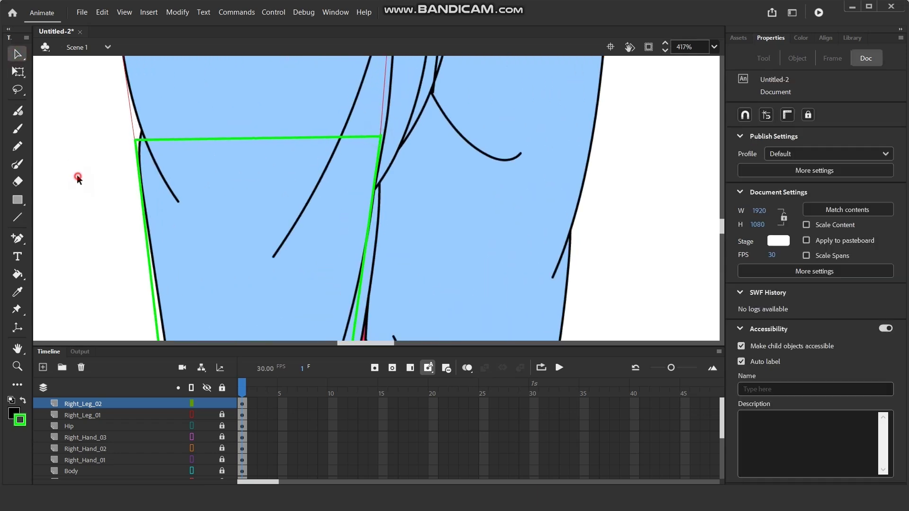
- Nudge the inner bottom corner point of the lower-leg outline inward toward the ankle with the Subselection tool
scroll(317, 92, down, 5)
scroll(310, 307, up, 3)
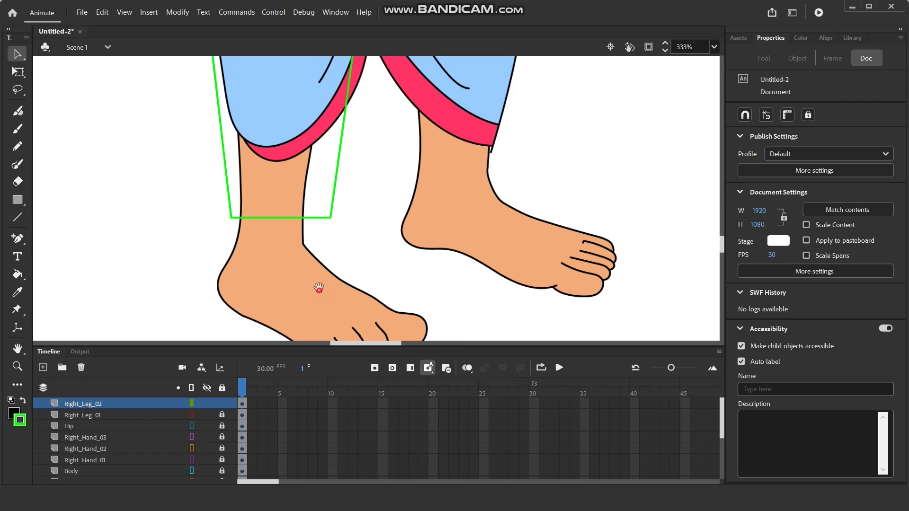
scroll(326, 275, up, 1)
drag(330, 228, 172, 169)
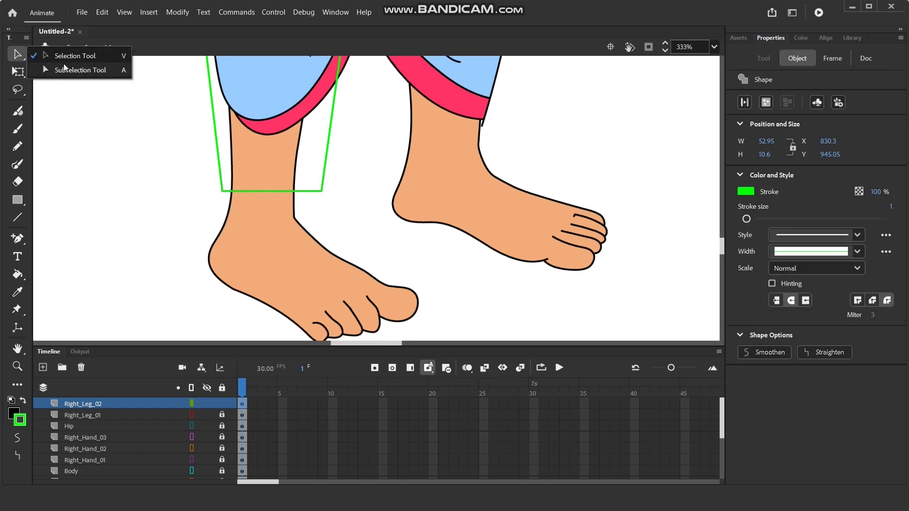
drag(358, 240, 162, 156)
click(295, 203)
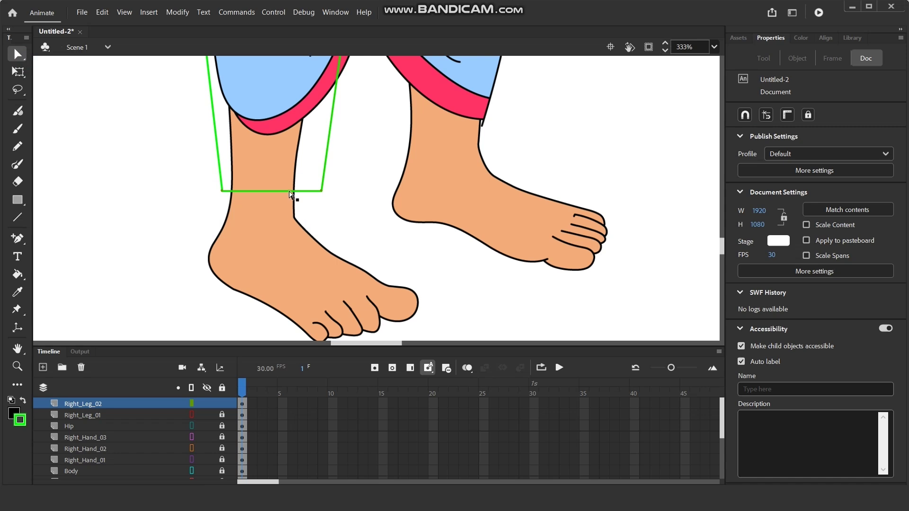
click(289, 194)
click(199, 159)
click(259, 191)
click(370, 235)
drag(365, 229, 234, 174)
click(279, 180)
key(Left)
key(Left)
key(Left)
key(Left)
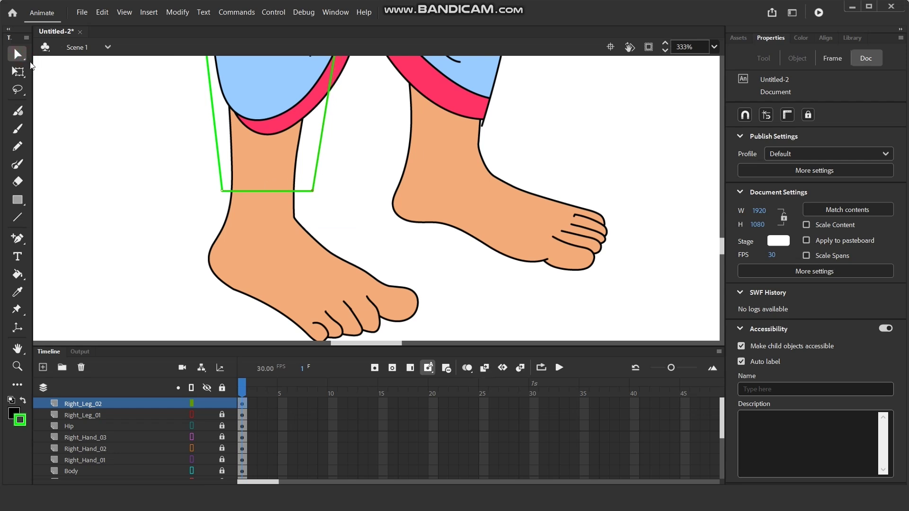
click(27, 59)
click(51, 60)
- Add a new layer named Right_Leg_03, and lock the Right_Leg_02 layer with its content shown as outlines
drag(164, 249, 165, 171)
click(43, 368)
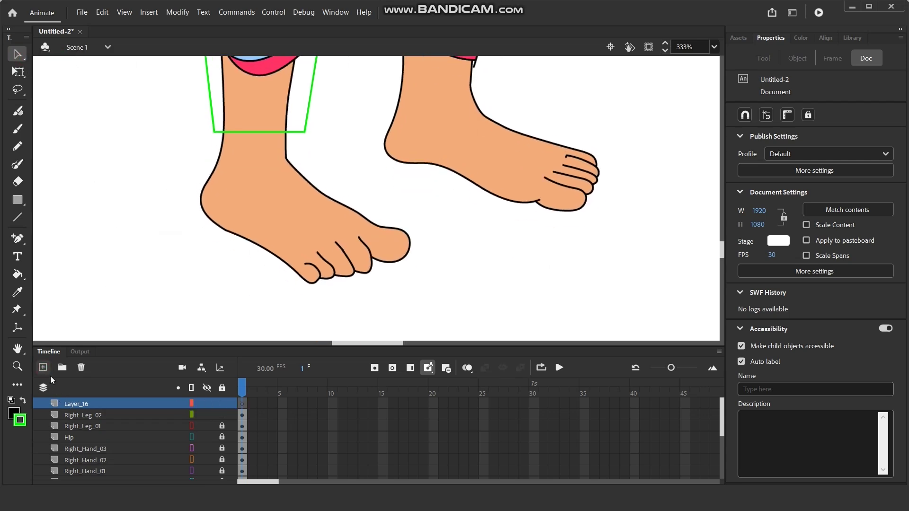
double_click(75, 402)
text(Right_Leg_02)
key(BackSpace)
text(3)
scroll(308, 262, up, 2)
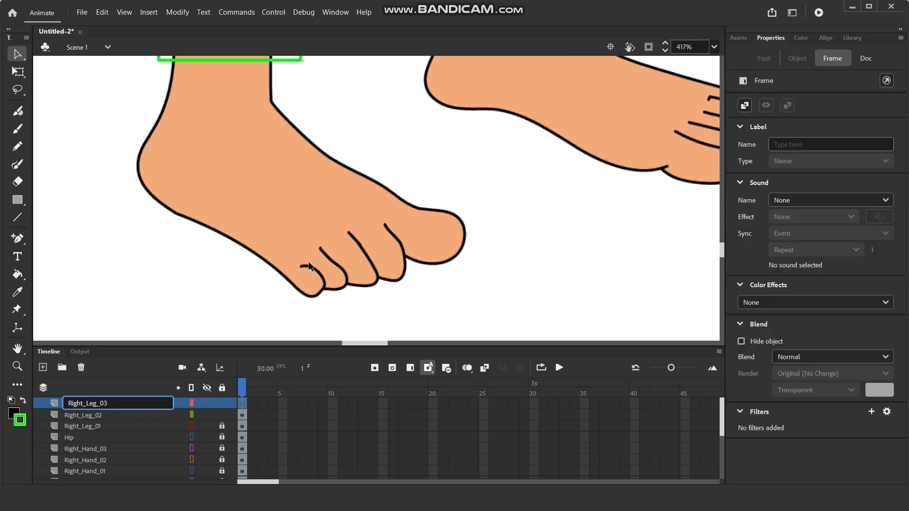
click(18, 218)
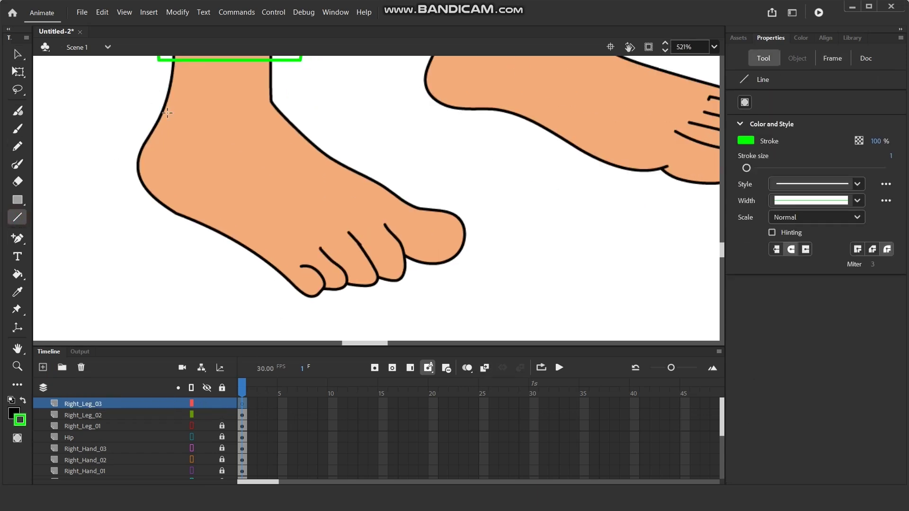
drag(181, 96, 209, 122)
click(221, 416)
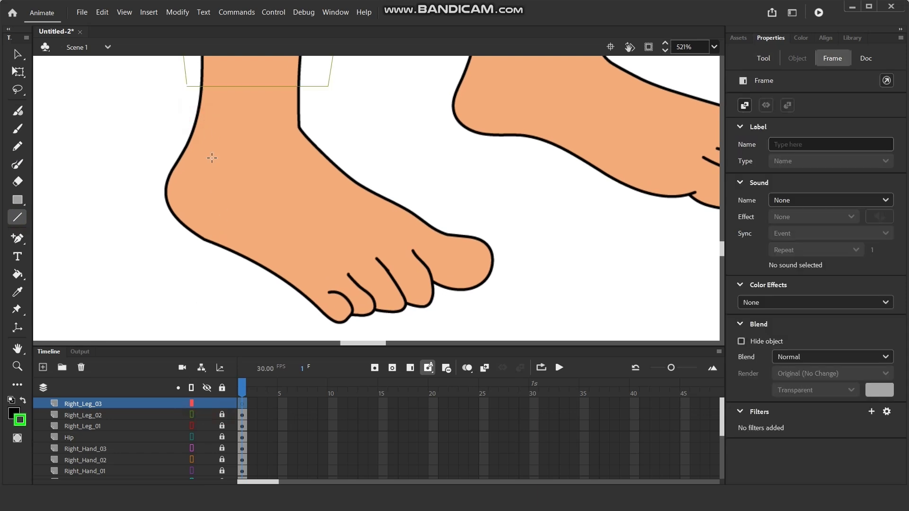
- Draw connected straight lines on Right_Leg_03 along the back of the ankle, the heel and the sole to the smallest toe
scroll(202, 85, up, 1)
mouse_move(205, 83)
mouse_down()
mouse_move(198, 162)
mouse_move(185, 188)
mouse_move(175, 196)
mouse_move(153, 119)
mouse_move(147, 162)
mouse_move(280, 259)
mouse_move(297, 261)
mouse_up()
scroll(333, 280, up, 3)
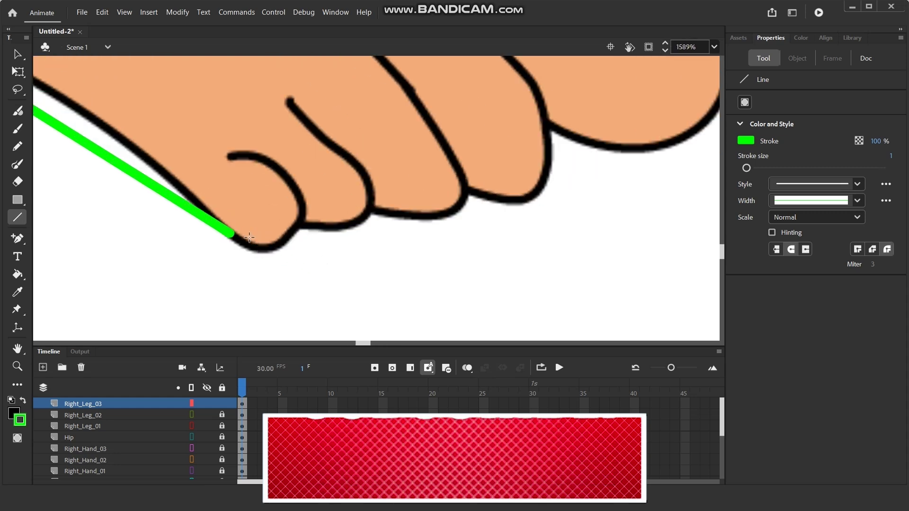
mouse_move(228, 233)
mouse_down()
mouse_move(285, 235)
mouse_move(301, 221)
mouse_move(469, 197)
mouse_move(374, 211)
mouse_up()
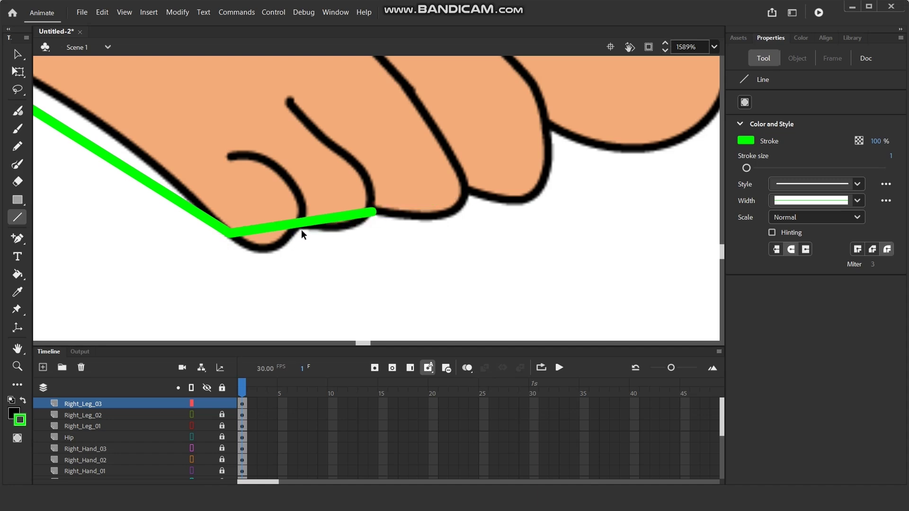
key(ctrl+z)
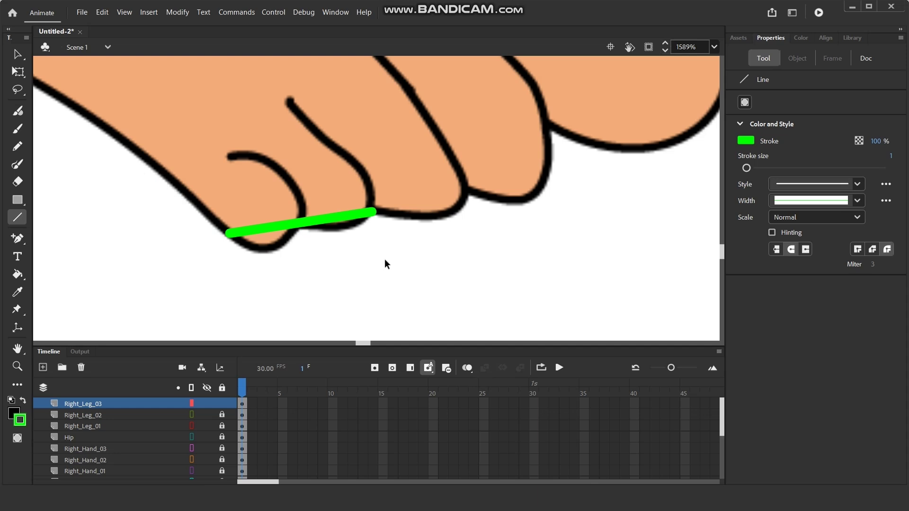
key(ctrl+y)
key(v)
click(281, 225)
key(Delete)
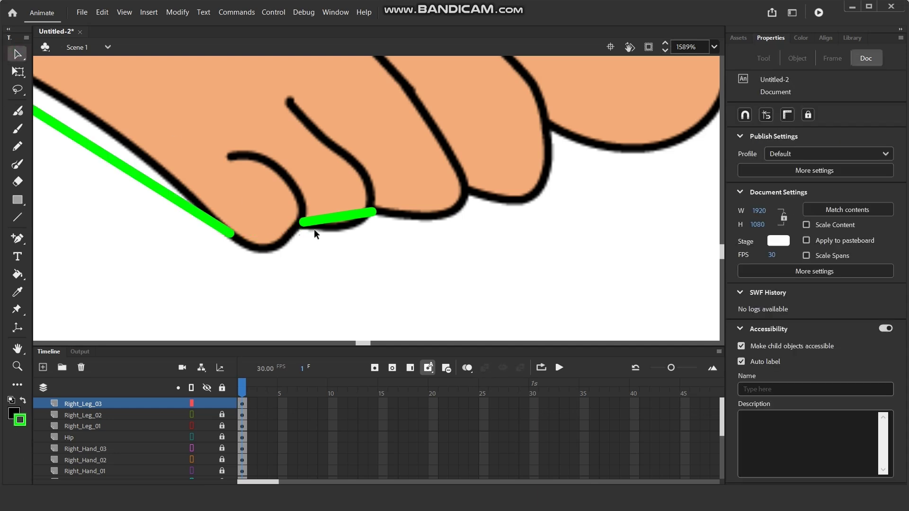
drag(301, 223, 229, 233)
drag(374, 212, 293, 227)
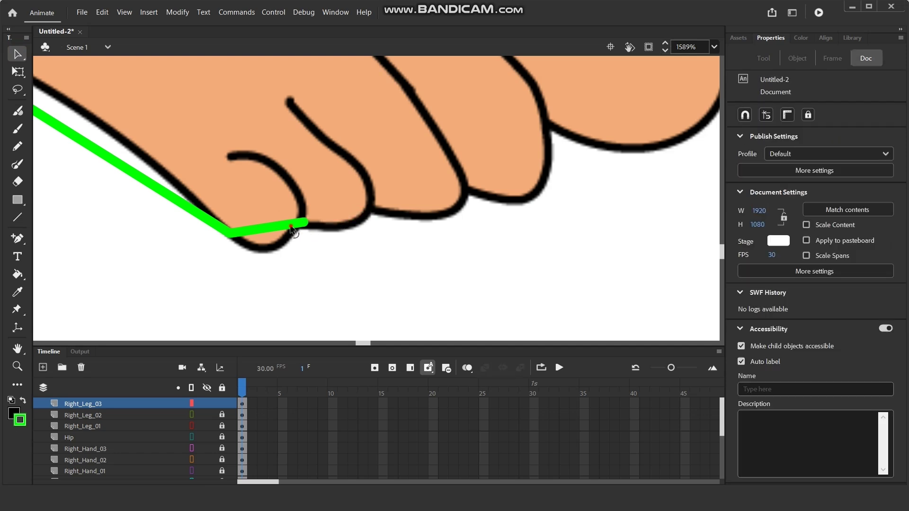
- Bend the ankle, heel and sole lines with the Selection tool to match the curves of the foot drawing
scroll(293, 228, down, 10)
scroll(257, 161, up, 6)
drag(246, 192, 268, 196)
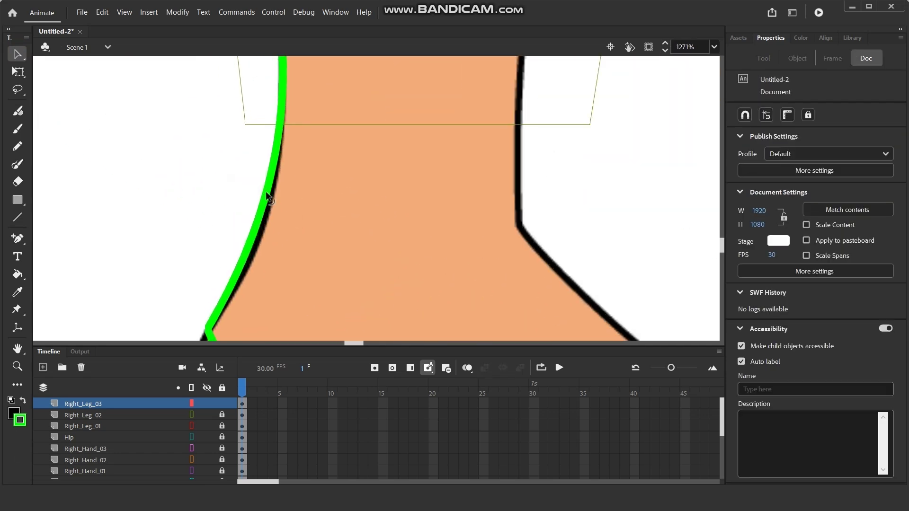
scroll(266, 198, down, 5)
scroll(266, 198, left, 2)
drag(316, 175, 270, 173)
scroll(275, 155, up, 2)
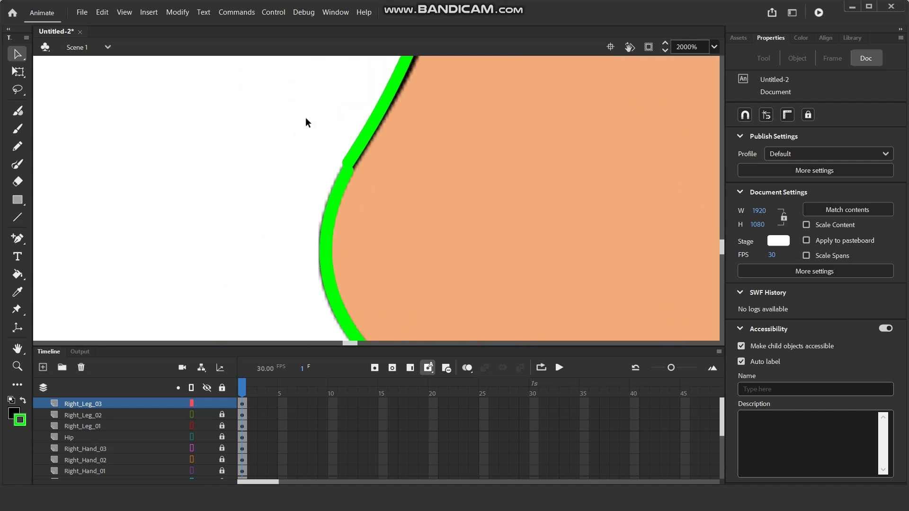
scroll(256, 173, down, 3)
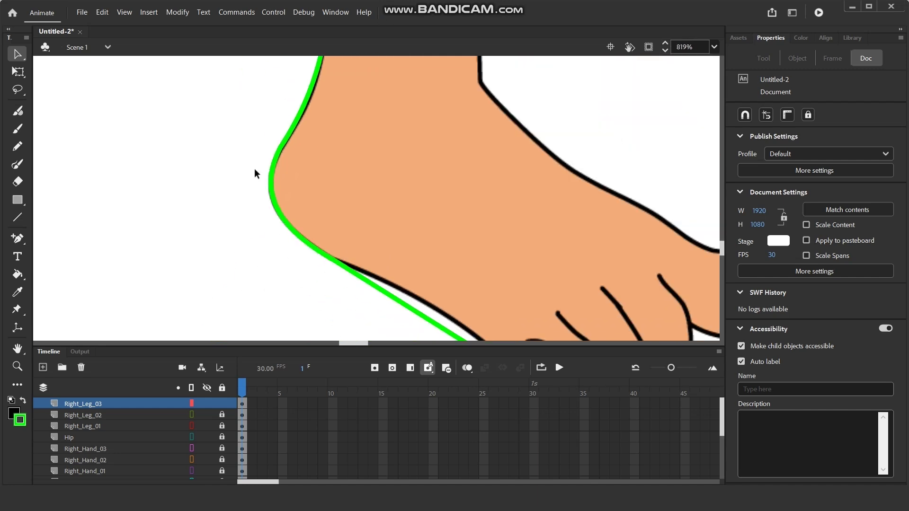
scroll(227, 180, right, 3)
scroll(227, 179, down, 2)
mouse_move(268, 235)
mouse_down()
mouse_move(268, 224)
mouse_move(276, 229)
mouse_up()
- Trace the smallest toe by drawing two connected lines from the end of the sole line and bending them to the toe's contour
scroll(284, 228, up, 4)
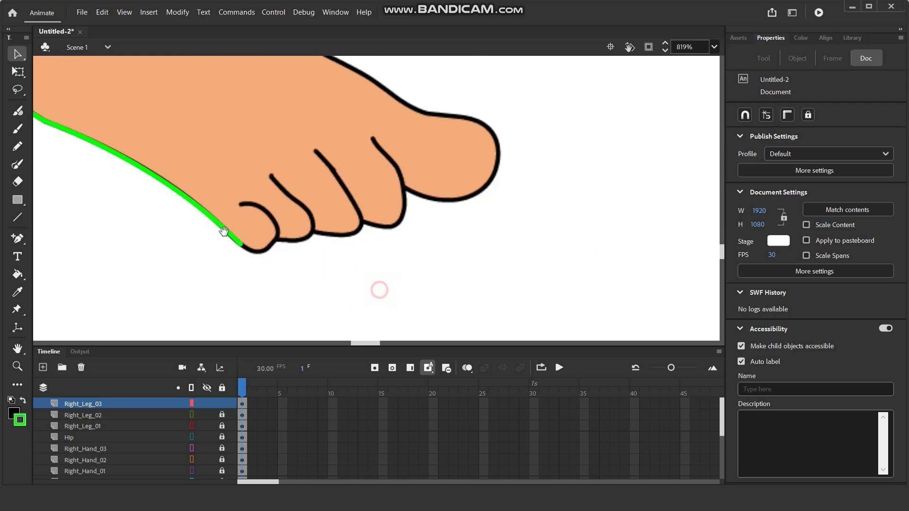
scroll(319, 193, left, 1)
scroll(41, 186, up, 2)
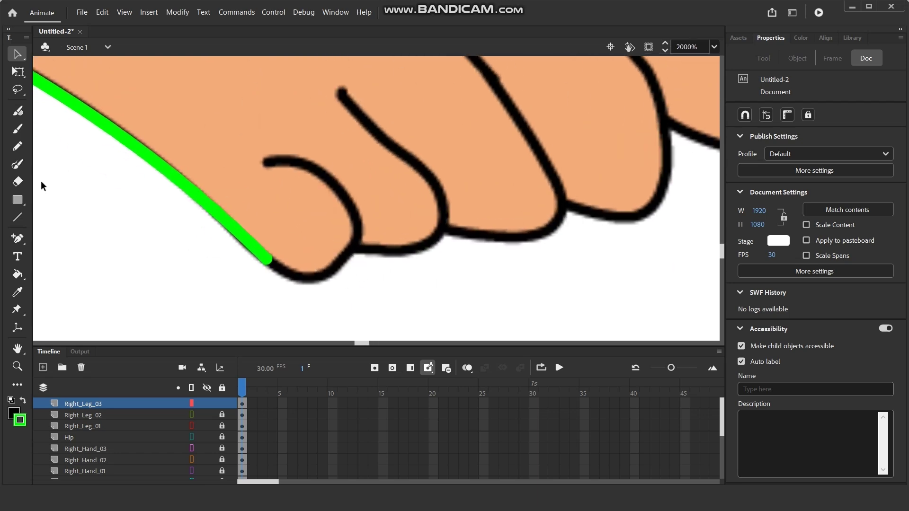
click(17, 218)
mouse_move(264, 163)
mouse_down()
mouse_move(357, 223)
mouse_move(358, 244)
mouse_move(269, 261)
mouse_up()
key(v)
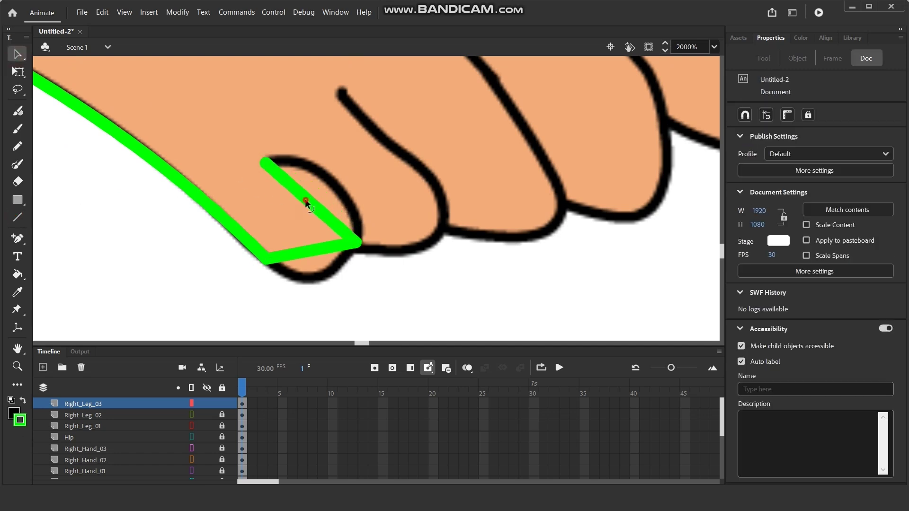
drag(305, 198, 327, 177)
drag(317, 251, 237, 279)
- Trace the second-smallest toe with connected lines and bend them to follow its crease and rounded tip
click(17, 217)
mouse_move(251, 110)
mouse_down()
mouse_move(361, 244)
mouse_move(265, 266)
mouse_move(326, 266)
mouse_up()
click(17, 54)
drag(332, 203, 347, 202)
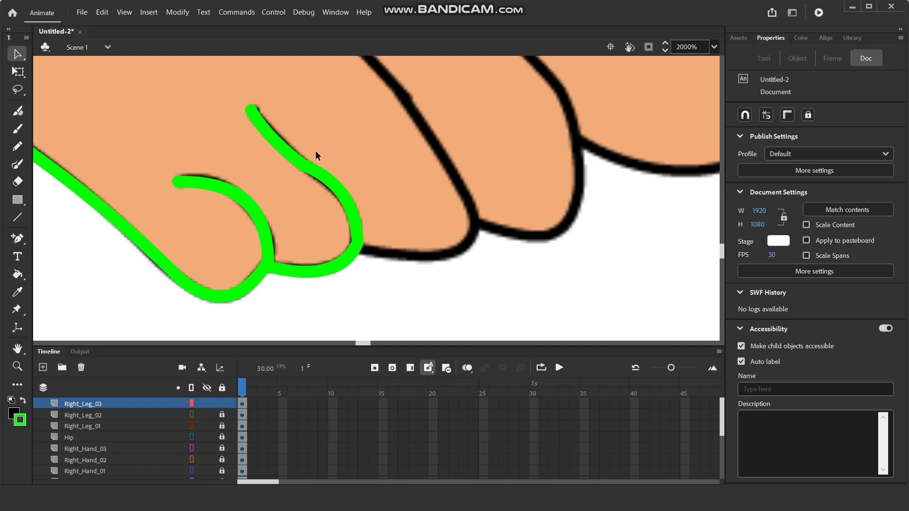
- Draw connected straight lines along the middle toe's crease and tip, ending at the second-smallest toe's outline
scroll(315, 152, right, 5)
click(18, 216)
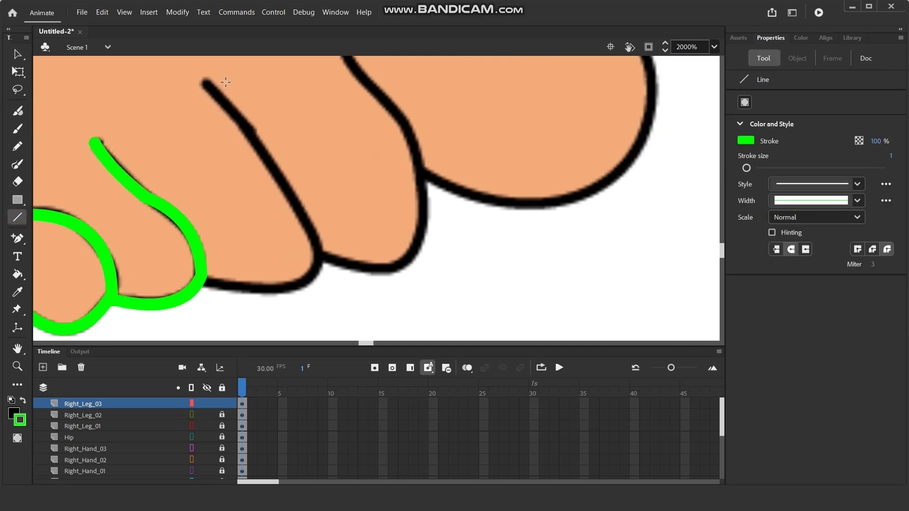
mouse_move(207, 82)
mouse_down()
mouse_move(305, 214)
mouse_move(308, 284)
mouse_move(290, 287)
mouse_up()
drag(290, 287, 202, 278)
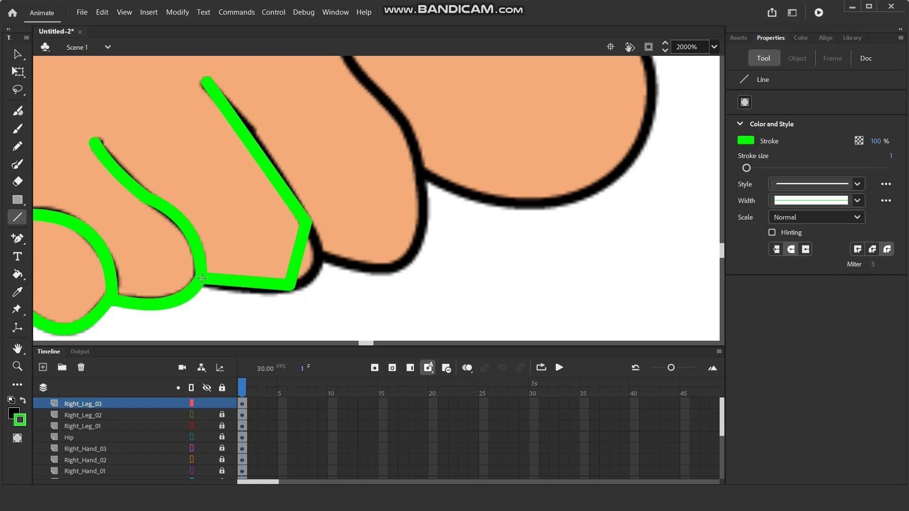
- Bend the middle toe's straight lines to follow its crease and rounded tip
click(15, 52)
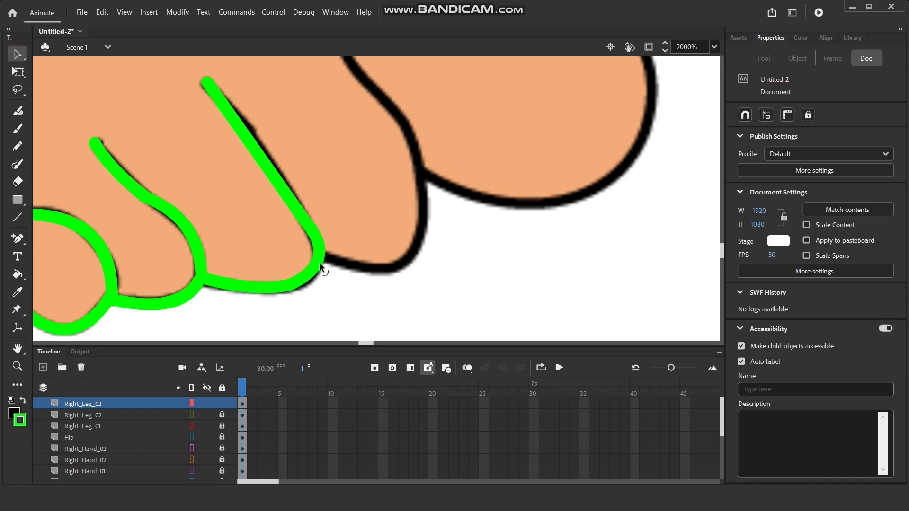
scroll(317, 266, up, 1)
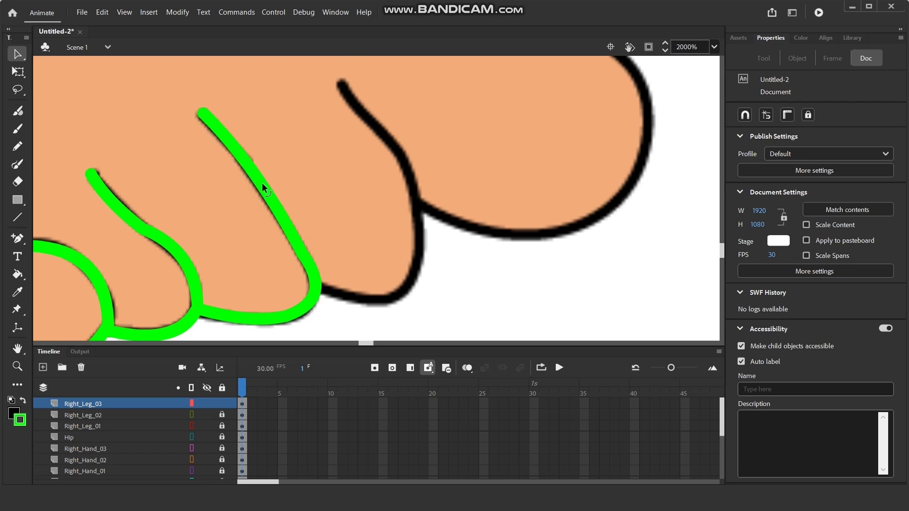
drag(357, 250, 226, 189)
- Trace the toe beside the big toe with connected lines and bend them to its crease and rounded tip
key(n)
mouse_move(190, 222)
mouse_down()
mouse_move(262, 236)
mouse_move(297, 178)
mouse_move(289, 142)
mouse_move(347, 258)
mouse_move(320, 188)
mouse_move(267, 135)
mouse_move(296, 169)
mouse_up()
click(18, 54)
drag(330, 222, 340, 226)
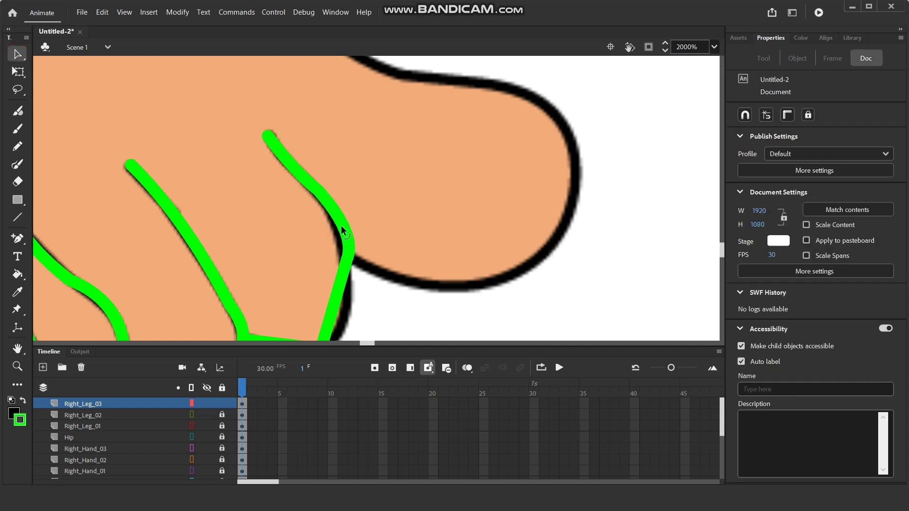
scroll(341, 225, down, 3)
drag(308, 139, 311, 128)
scroll(308, 176, down, 2)
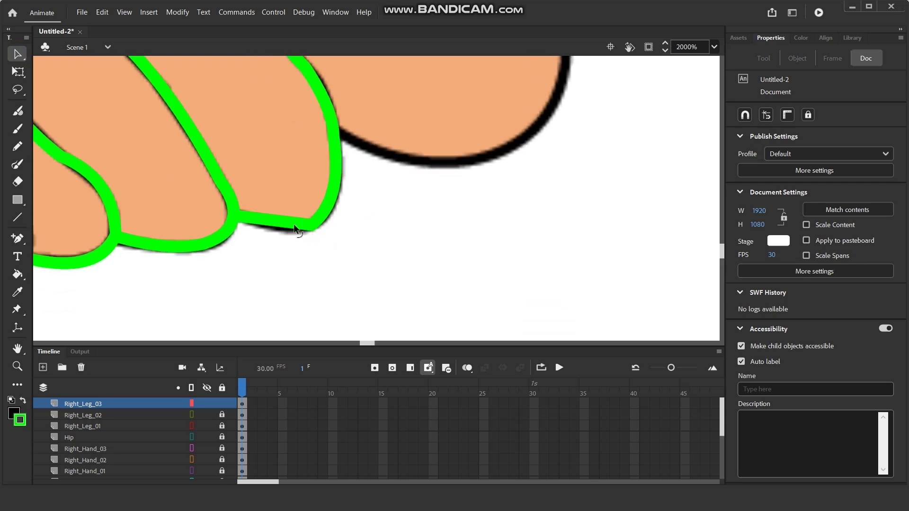
drag(400, 211, 305, 265)
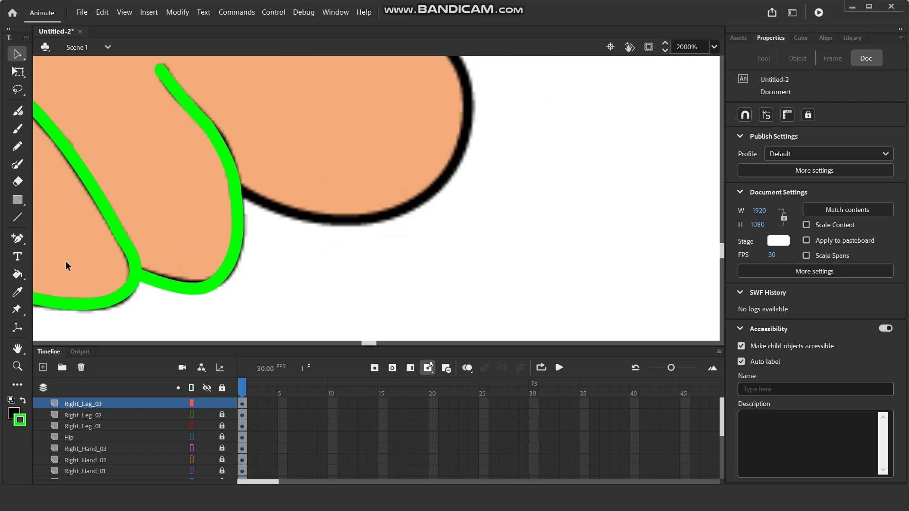
- Draw connected straight lines around the big toe and along the top of the foot up to the ankle line, closing the foot outline
click(17, 217)
mouse_move(236, 190)
mouse_down()
mouse_move(432, 197)
mouse_move(322, 278)
mouse_move(358, 153)
mouse_move(449, 240)
mouse_move(339, 186)
mouse_move(546, 285)
mouse_move(390, 235)
mouse_move(387, 227)
mouse_move(537, 299)
mouse_move(265, 152)
mouse_move(527, 294)
mouse_move(327, 97)
mouse_move(373, 312)
mouse_move(374, 247)
mouse_up()
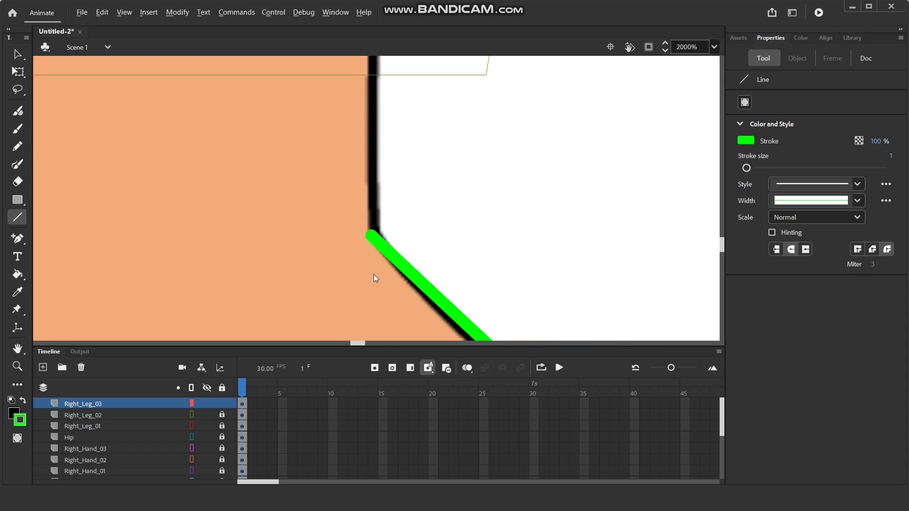
drag(375, 60, 135, 135)
scroll(428, 233, up, 3)
scroll(429, 222, down, 1)
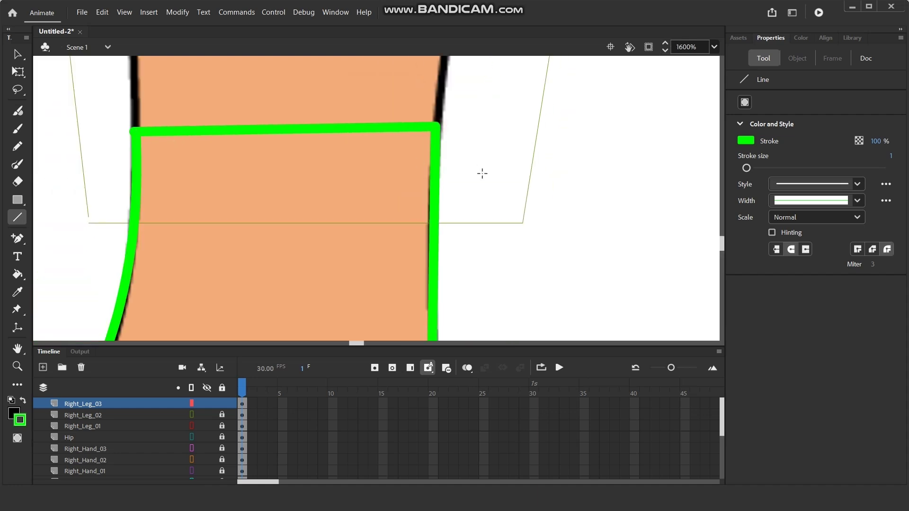
drag(482, 211, 361, 145)
- Bend the front ankle and upper foot lines to match the curves of the drawing as far as the big toe
key(v)
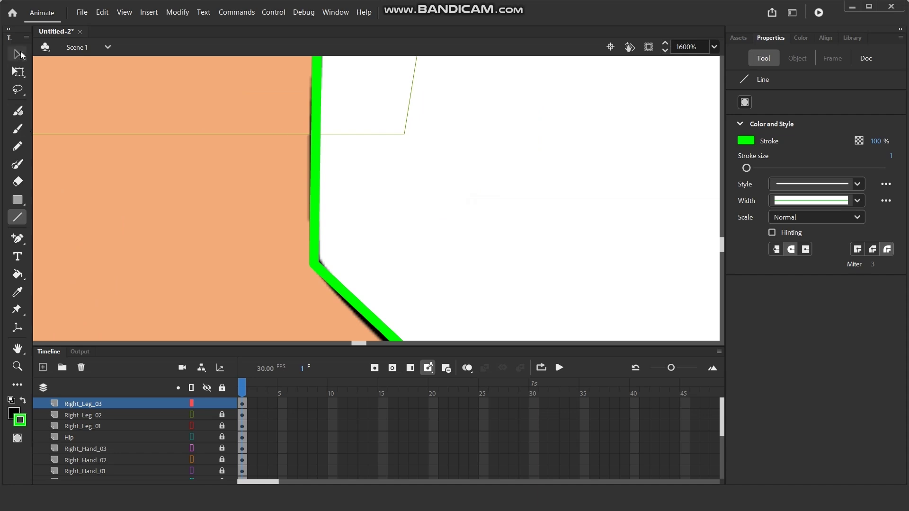
drag(401, 243, 283, 204)
drag(432, 234, 292, 188)
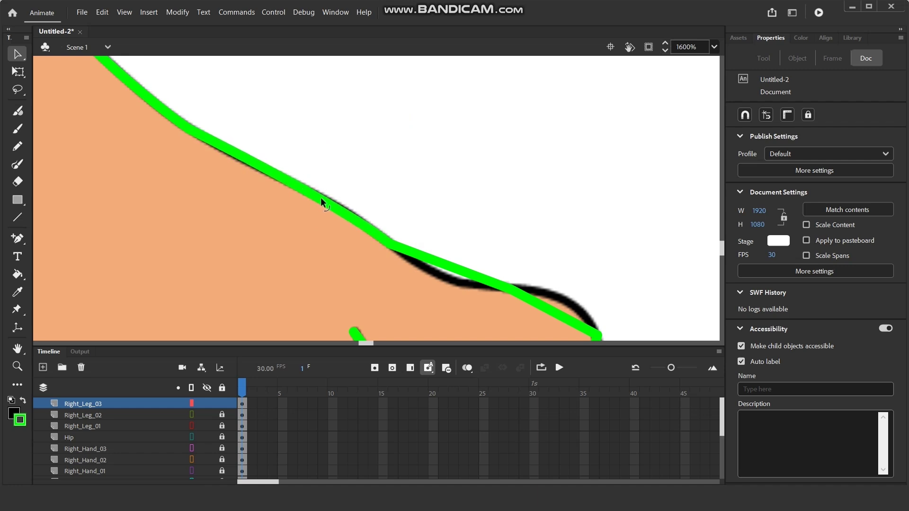
mouse_move(493, 241)
mouse_down()
mouse_move(338, 140)
mouse_move(306, 149)
mouse_up()
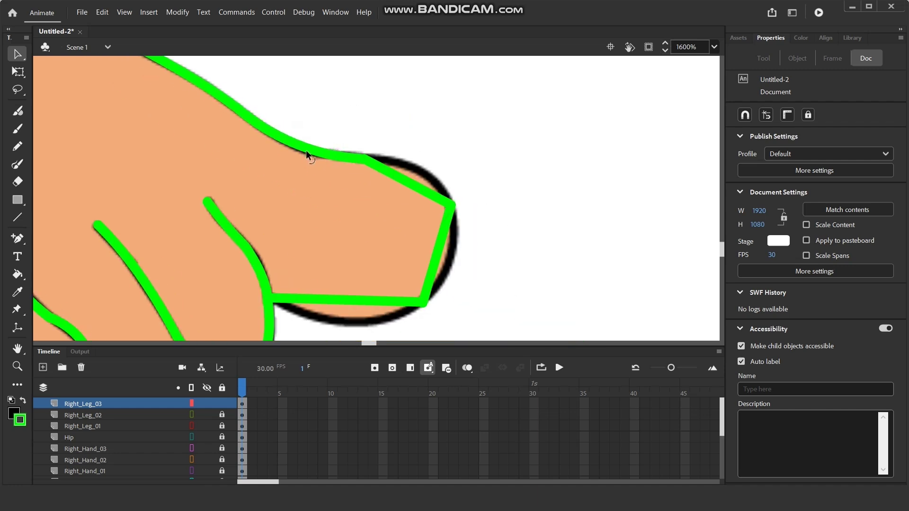
- Bend the big toe's lines to follow its rounded top, tip and underside
drag(381, 169, 405, 160)
drag(444, 231, 447, 177)
drag(345, 229, 347, 253)
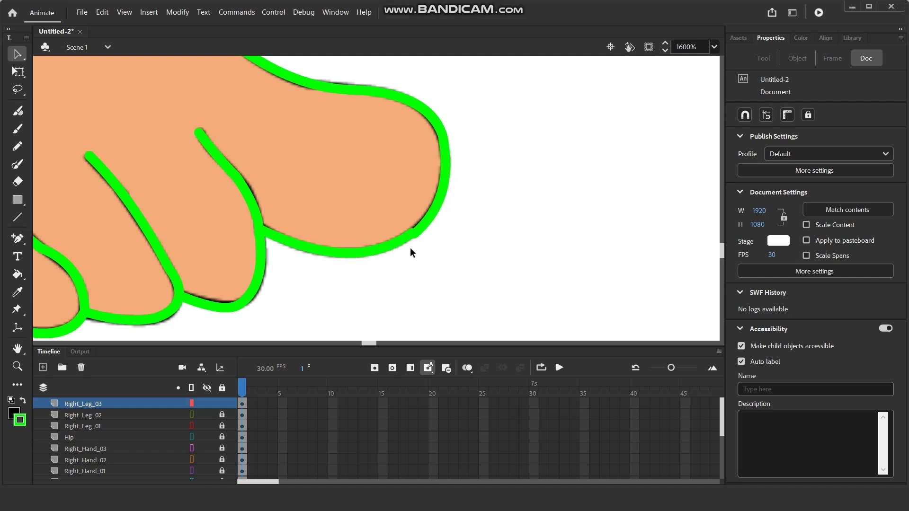
scroll(421, 252, up, 1)
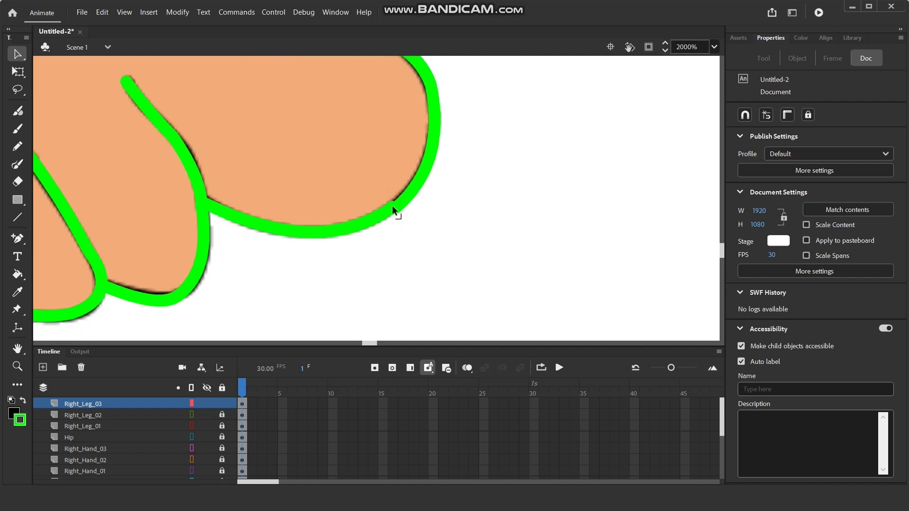
scroll(498, 250, down, 8)
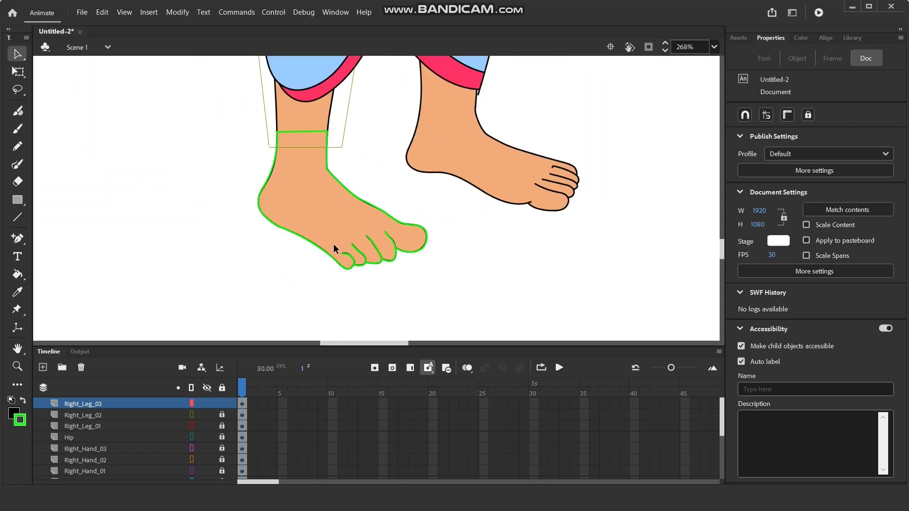
- Lock the Right_Leg_03 layer, turn off outline display for Right_Leg_02 and unlock the Background layer
click(191, 414)
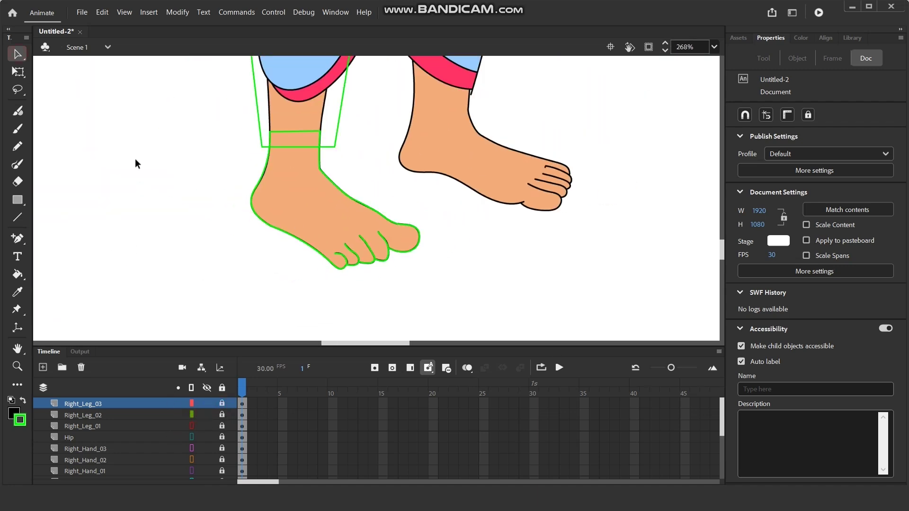
scroll(335, 258, down, 9)
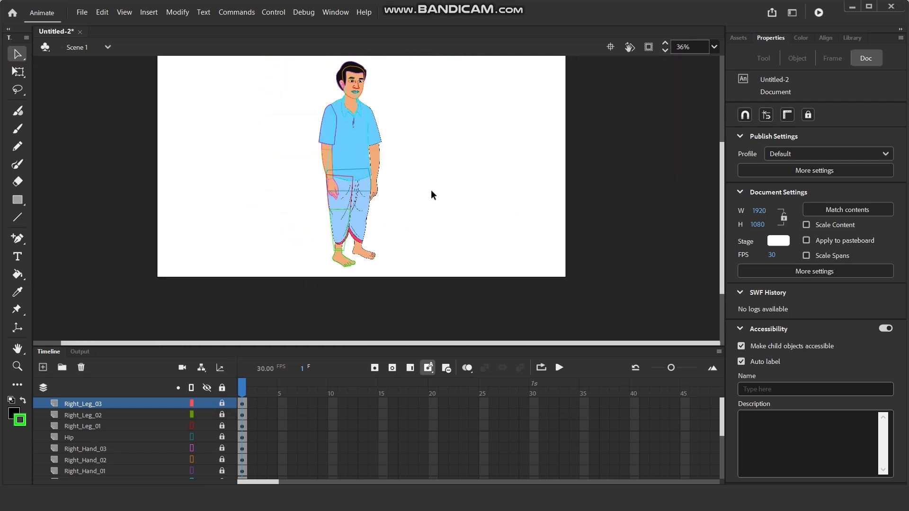
scroll(408, 201, up, 1)
scroll(195, 432, down, 5)
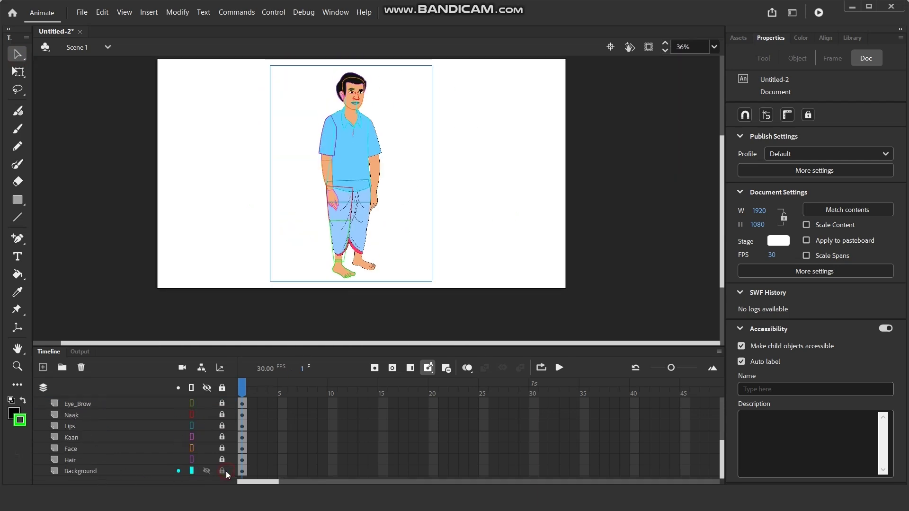
drag(361, 166, 425, 163)
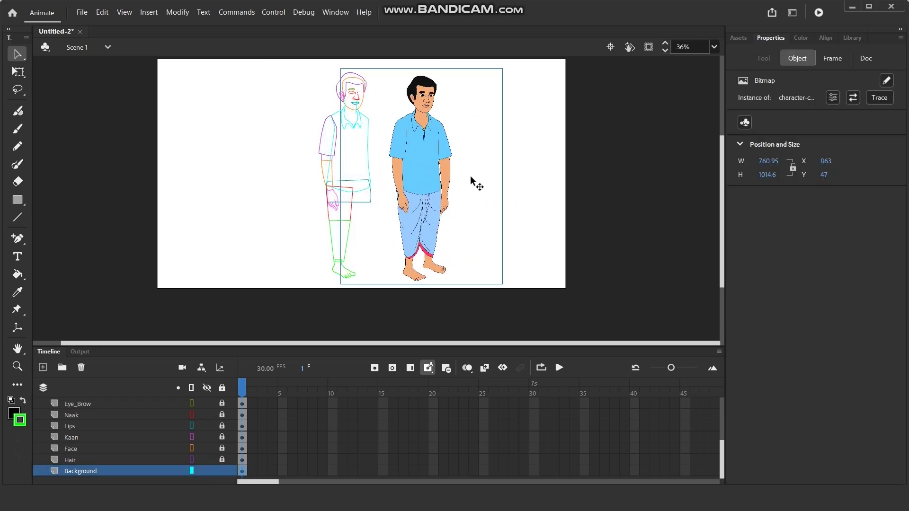
click(534, 193)
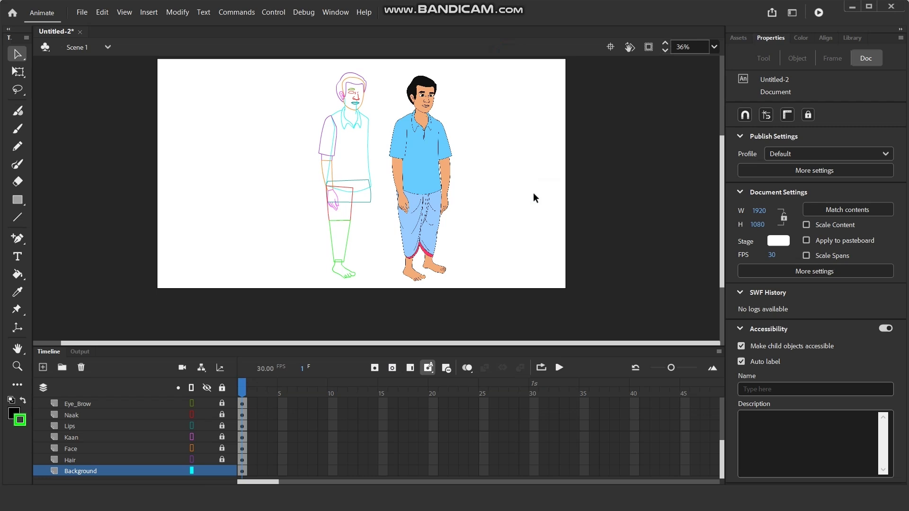
key(ctrl+z)
key(ctrl+z)
click(501, 200)
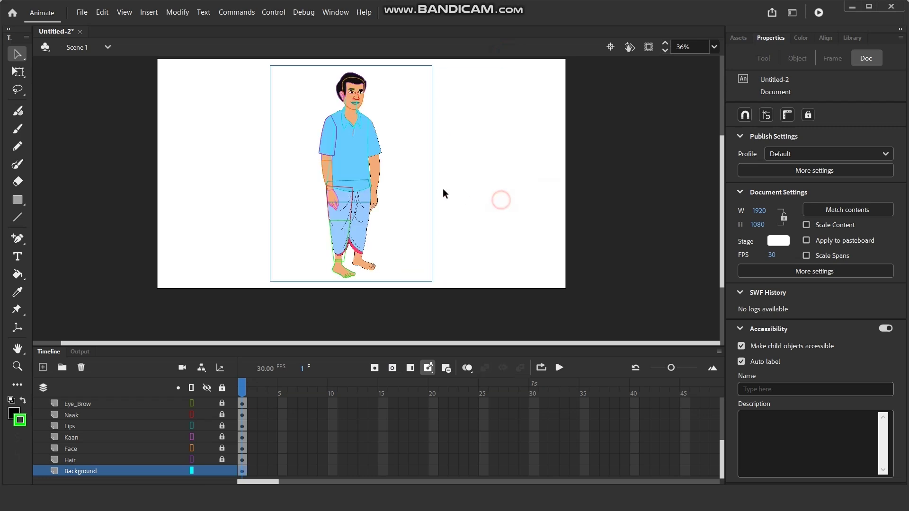
- Move the reference bitmap sideways, clear of the traced outlines, to about X 1160
drag(352, 158, 440, 158)
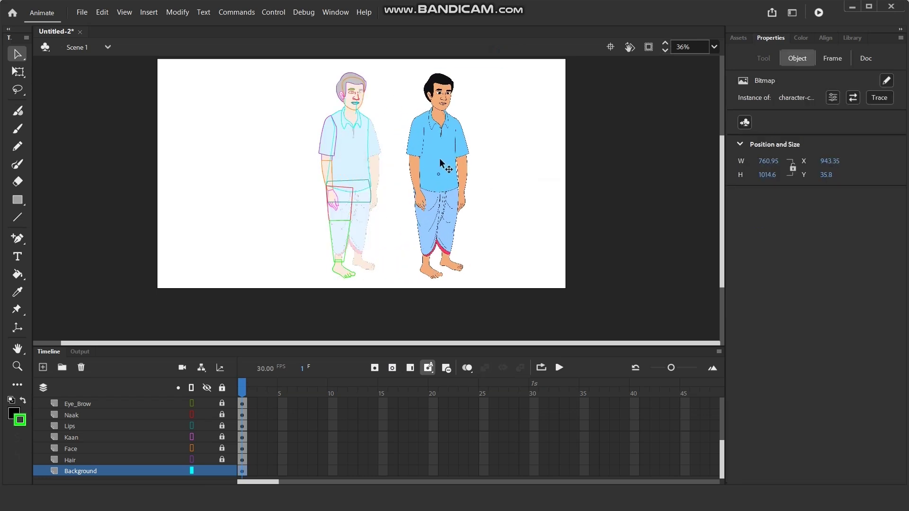
click(538, 238)
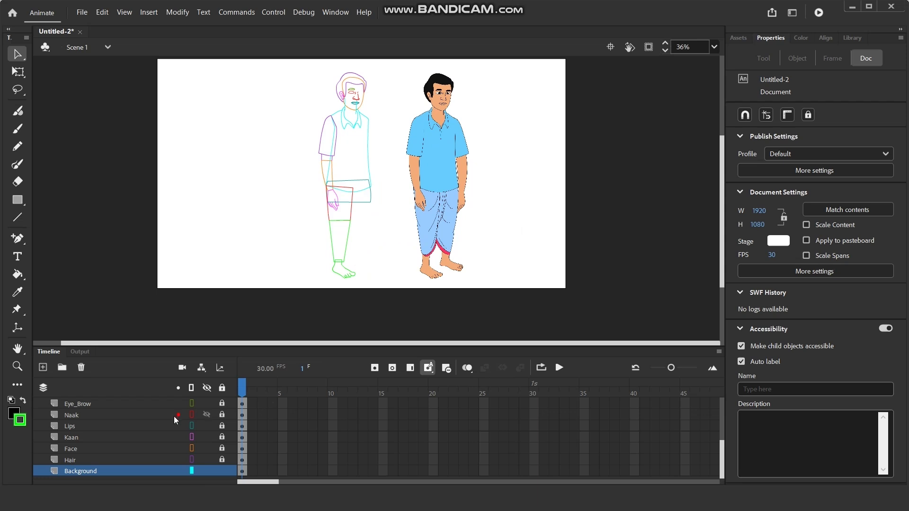
- With outline display off and all layers unlocked, recolour every traced stroke of the character to black #000000
click(191, 387)
click(222, 388)
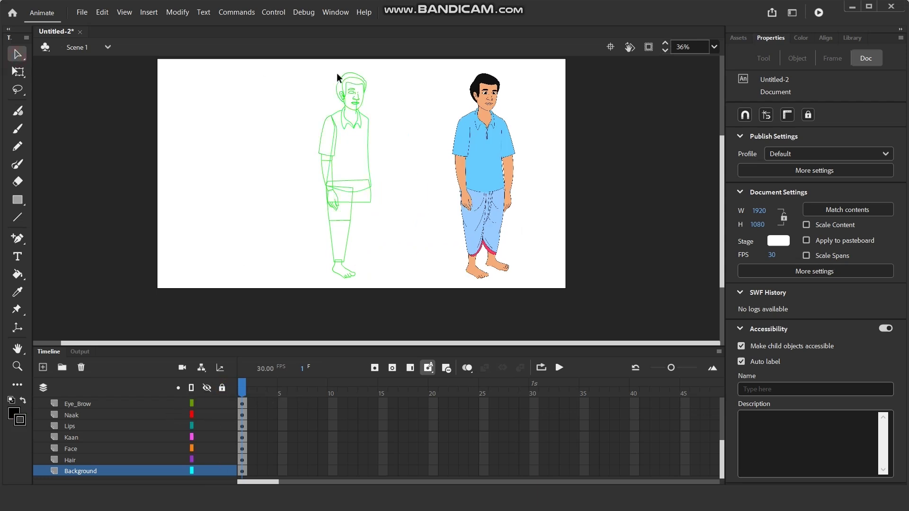
mouse_move(293, 64)
mouse_down()
mouse_move(396, 296)
mouse_move(388, 292)
mouse_up()
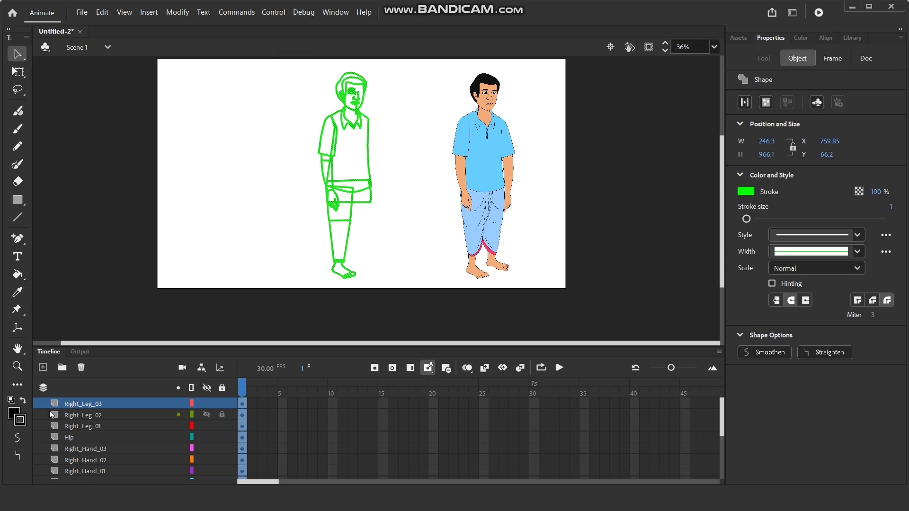
click(17, 417)
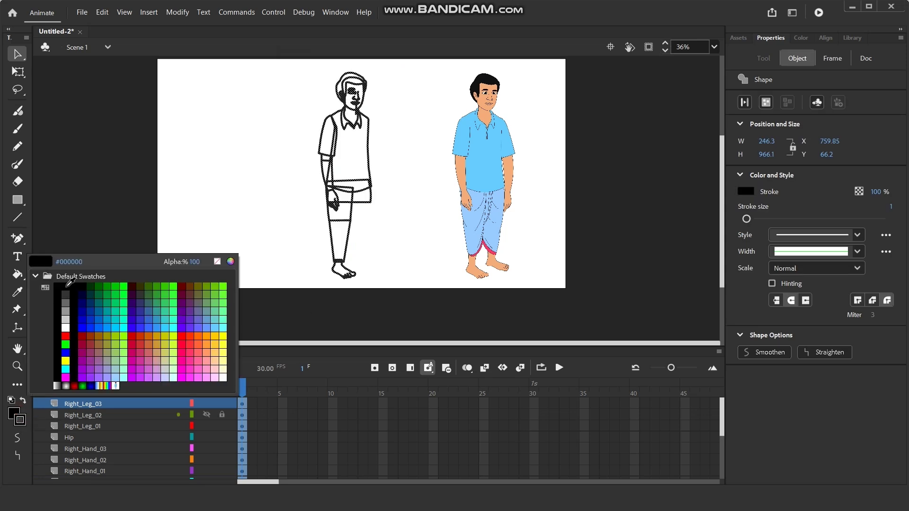
click(67, 289)
scroll(364, 89, up, 4)
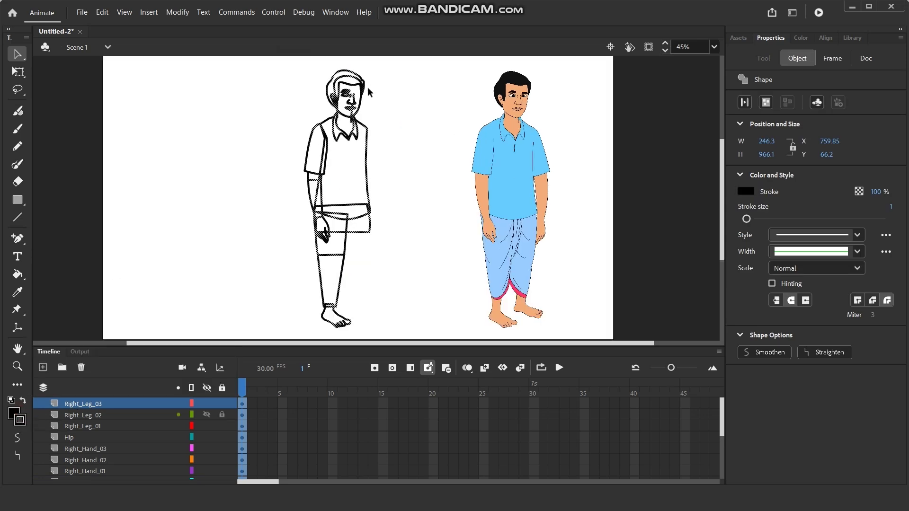
scroll(332, 93, up, 3)
scroll(360, 168, down, 2)
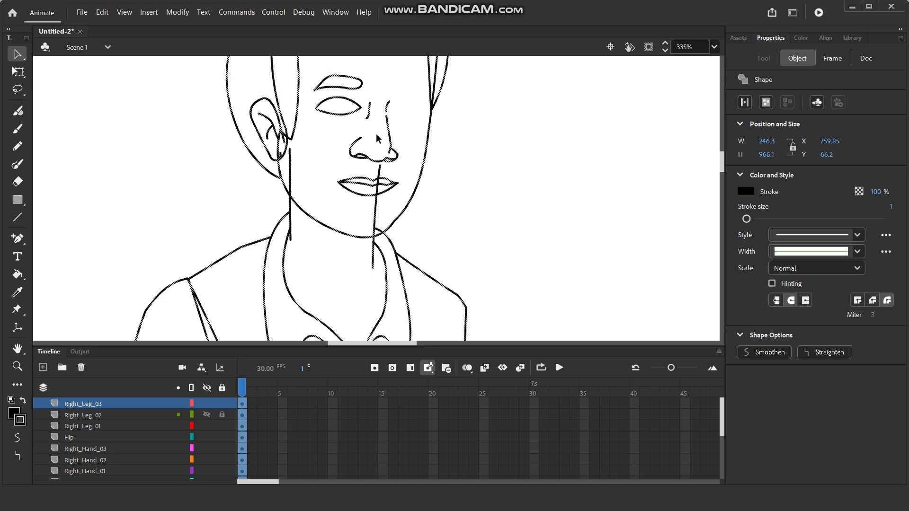
scroll(246, 191, down, 2)
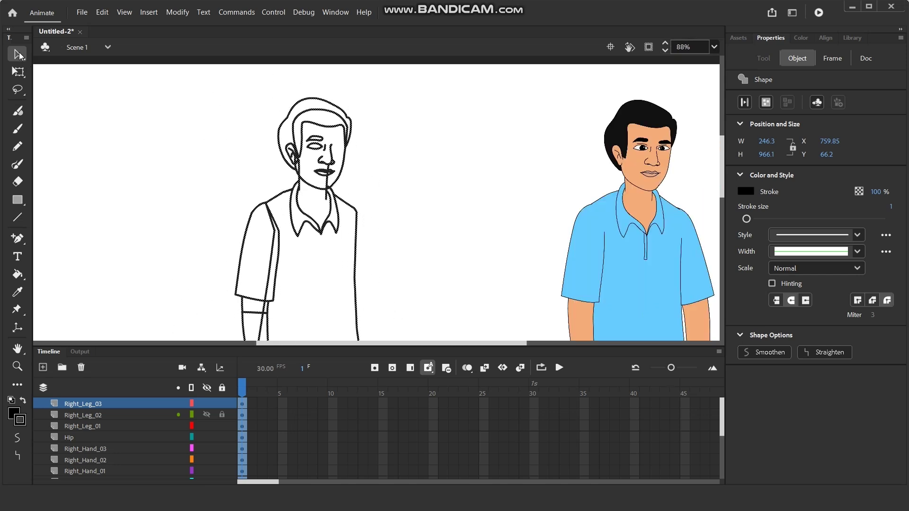
click(476, 171)
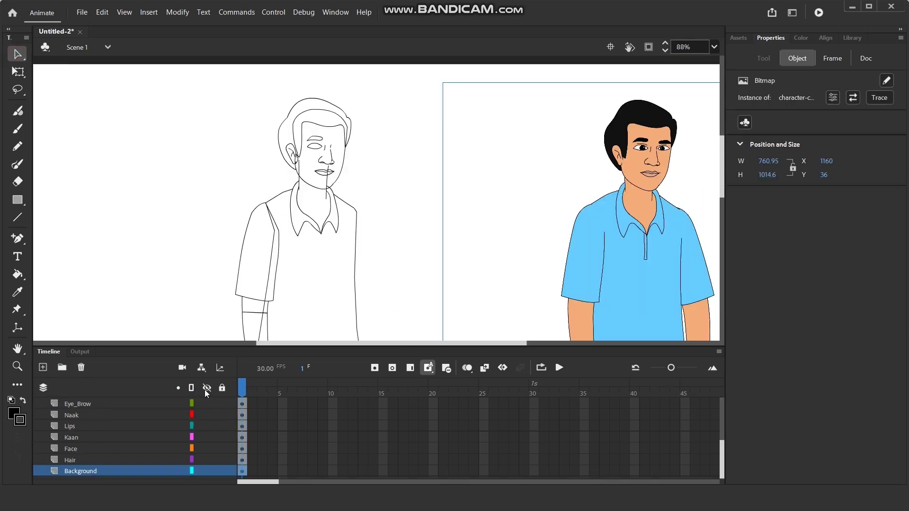
- Lock all layers except Hair and make Hair the active layer
click(222, 389)
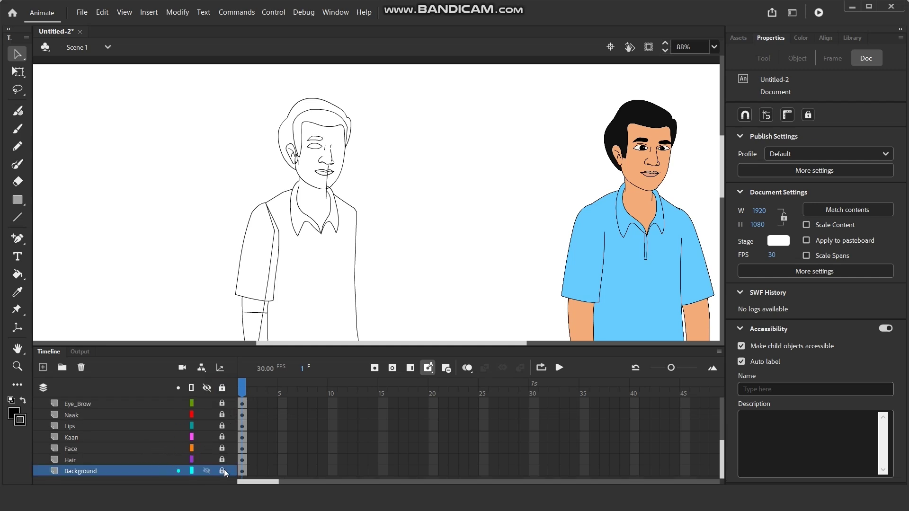
click(106, 458)
click(426, 169)
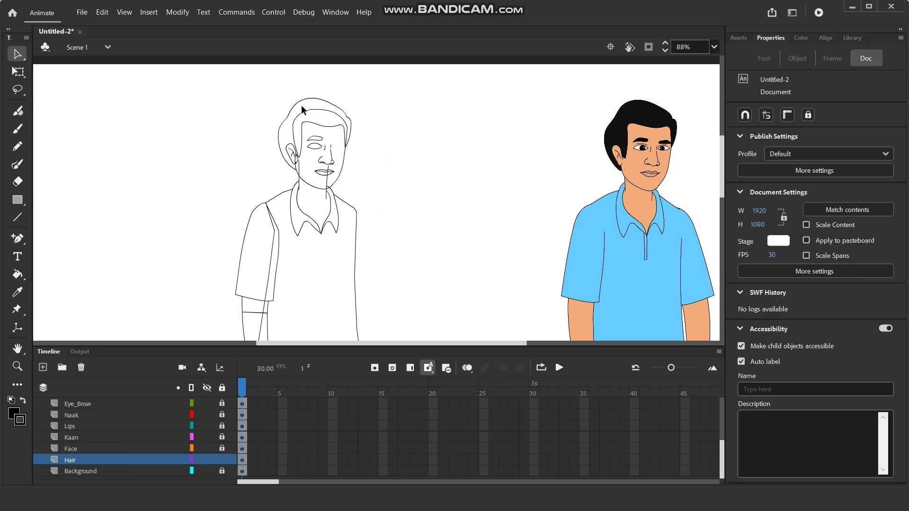
- Display all layers as coloured outlines except Hair and Background, which stay in full display
scroll(318, 116, up, 4)
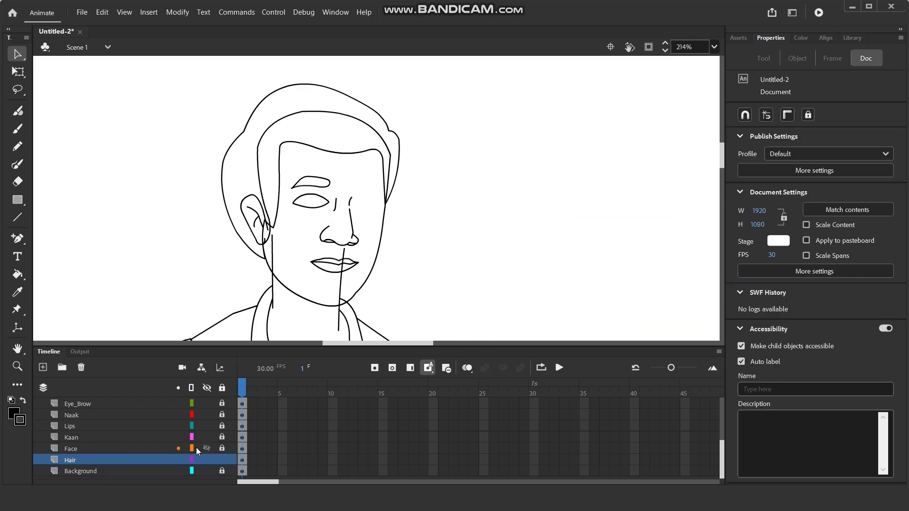
click(191, 391)
click(191, 460)
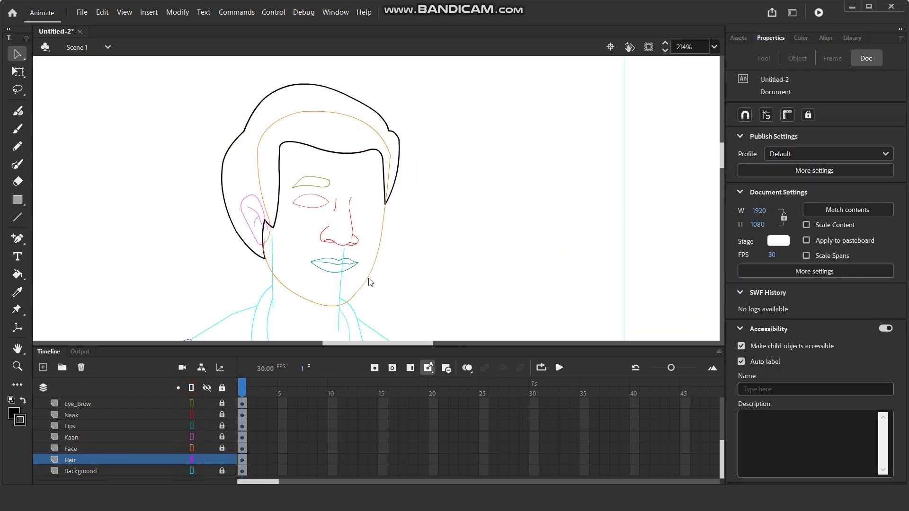
scroll(328, 155, down, 8)
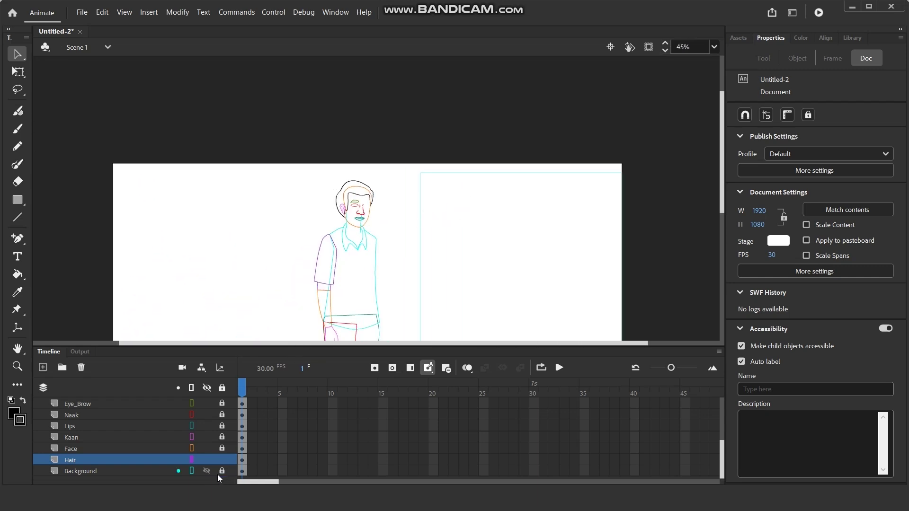
click(192, 471)
scroll(413, 201, up, 5)
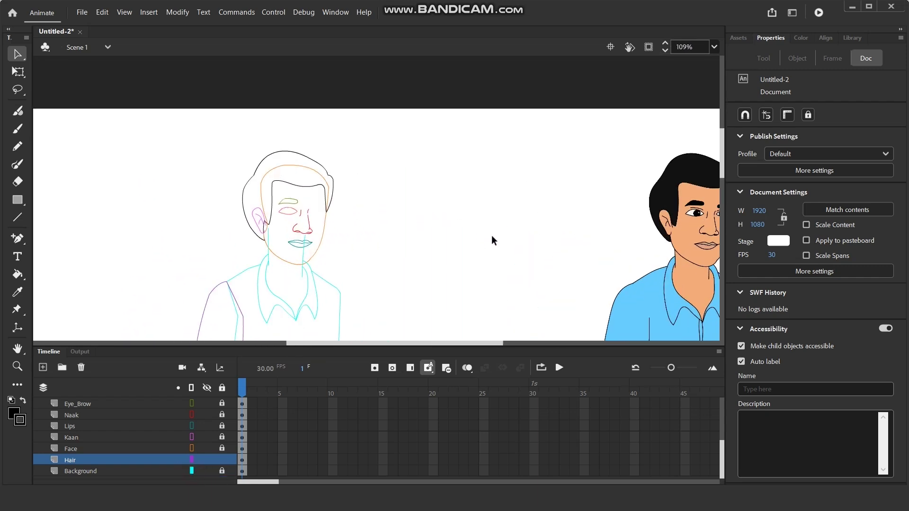
- Sample the near-black fill colour from the reference man's hair for the Paint Bucket
click(17, 292)
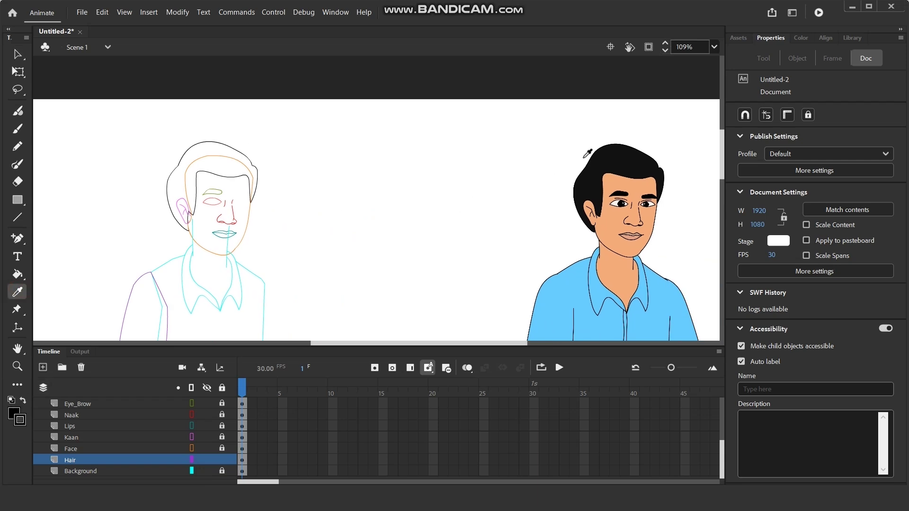
click(621, 157)
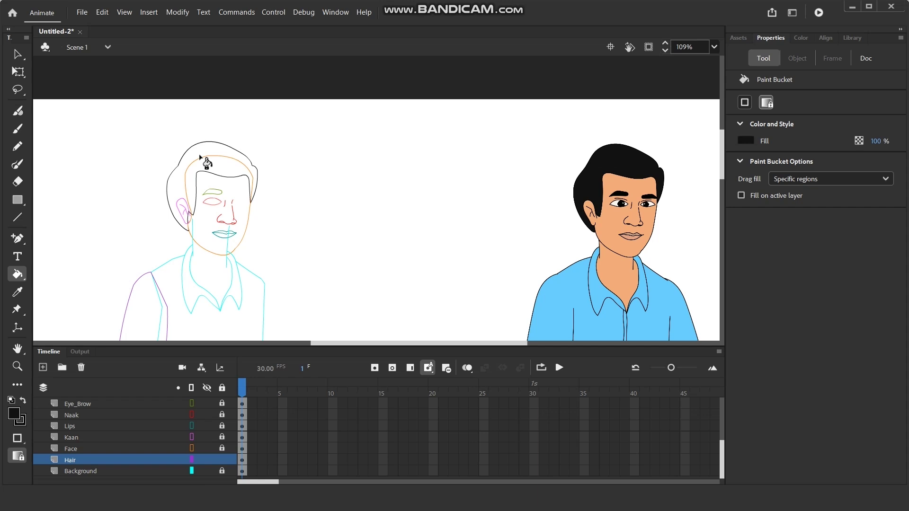
scroll(189, 203, up, 5)
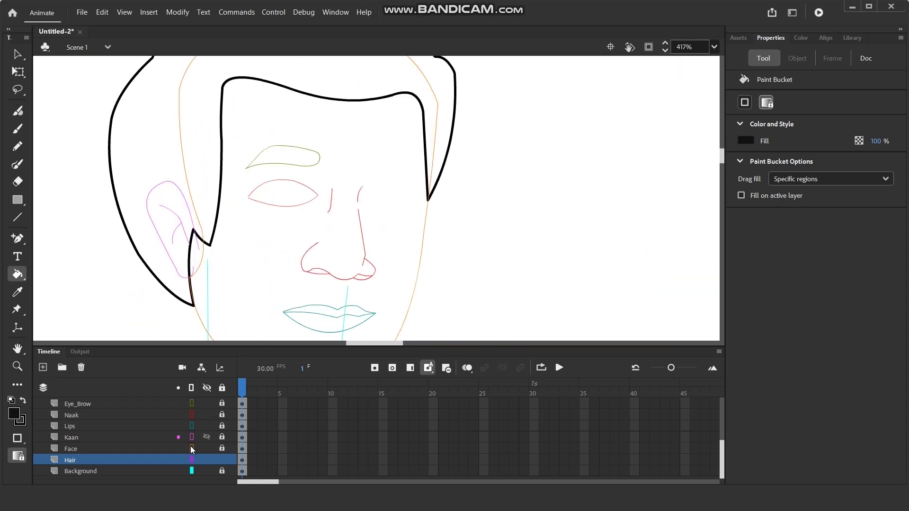
- Display the Hair layer as outlines and inspect the corners of the hair contour for gaps
click(193, 462)
scroll(254, 162, up, 6)
drag(255, 119, 290, 155)
key(v)
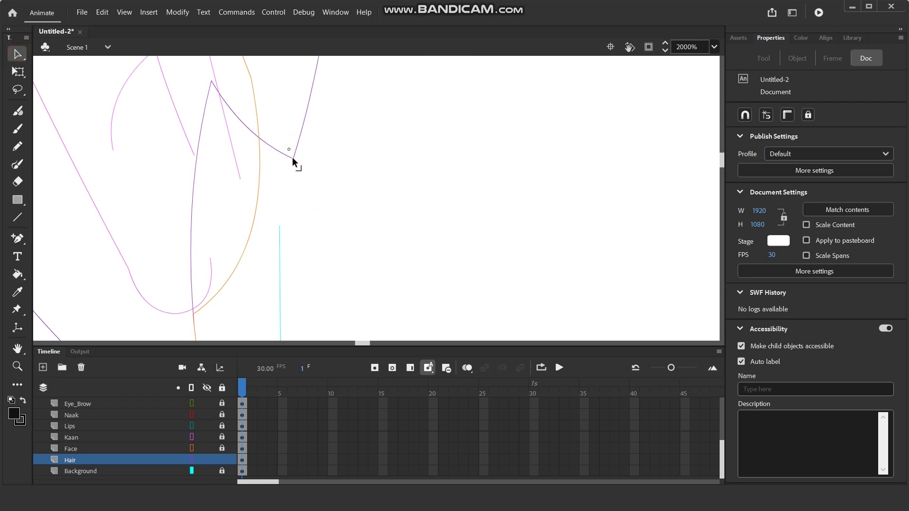
scroll(256, 234, down, 2)
scroll(580, 142, down, 3)
scroll(479, 318, up, 3)
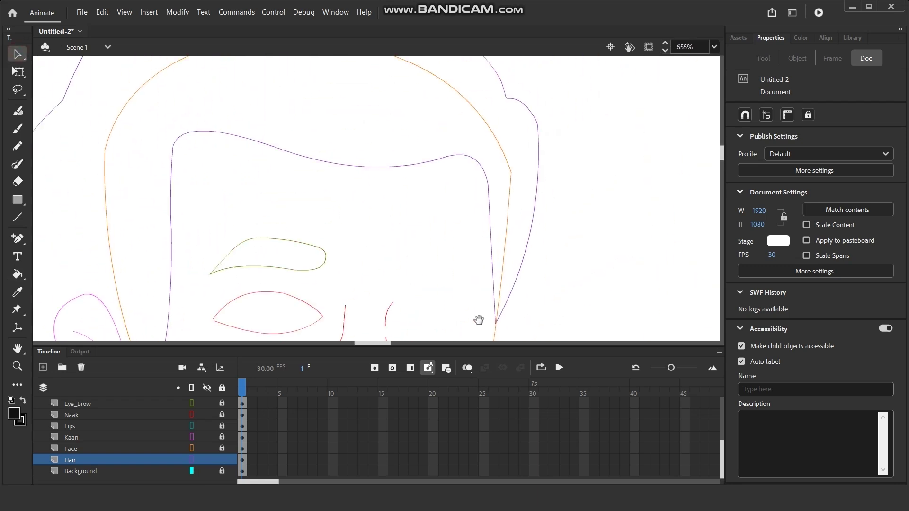
drag(479, 270, 495, 333)
scroll(473, 317, down, 2)
drag(446, 305, 400, 115)
scroll(226, 227, down, 1)
- Fill the traced hair with the sampled near-black colour and return the Hair layer to full display
click(17, 274)
click(220, 135)
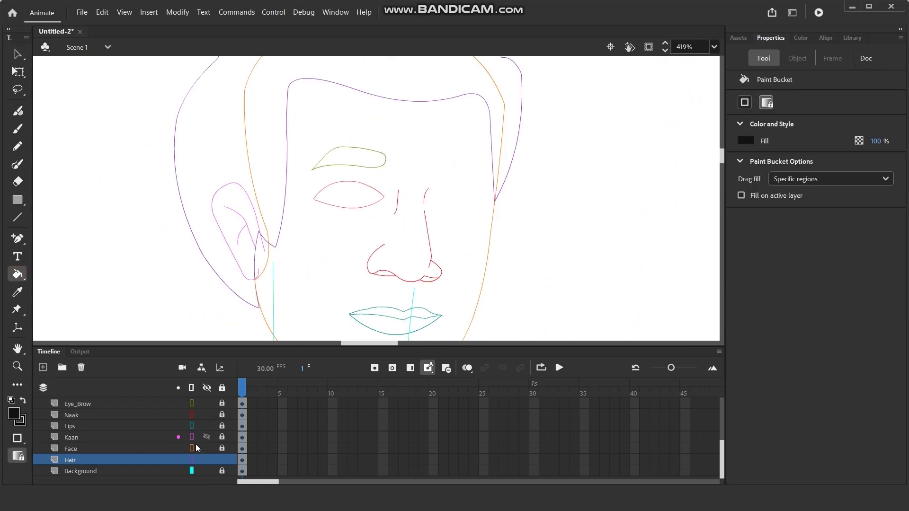
click(191, 459)
scroll(261, 195, down, 2)
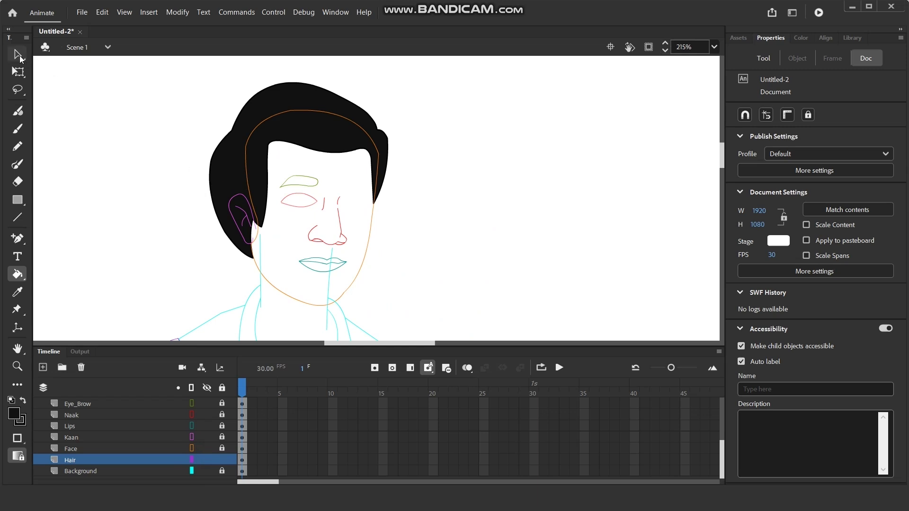
- Lock the Hair layer, then unlock the Face layer and make it active
click(20, 58)
click(467, 161)
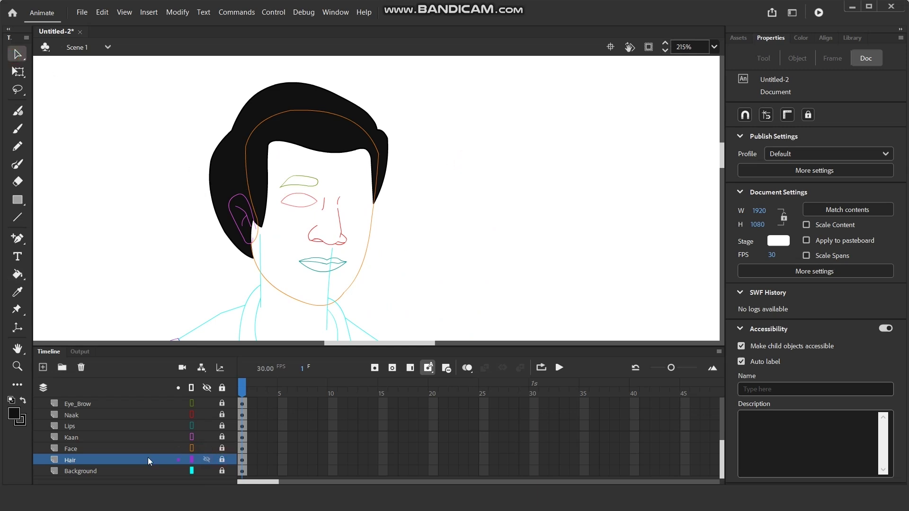
click(126, 448)
click(222, 448)
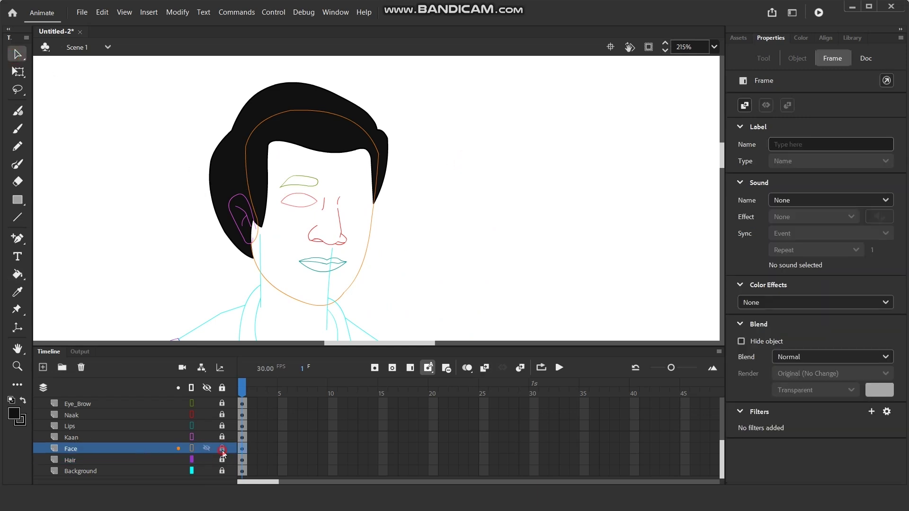
- Display Hair as outlines, check the face contour for gaps, and set the Face layer to full display
scroll(329, 258, up, 1)
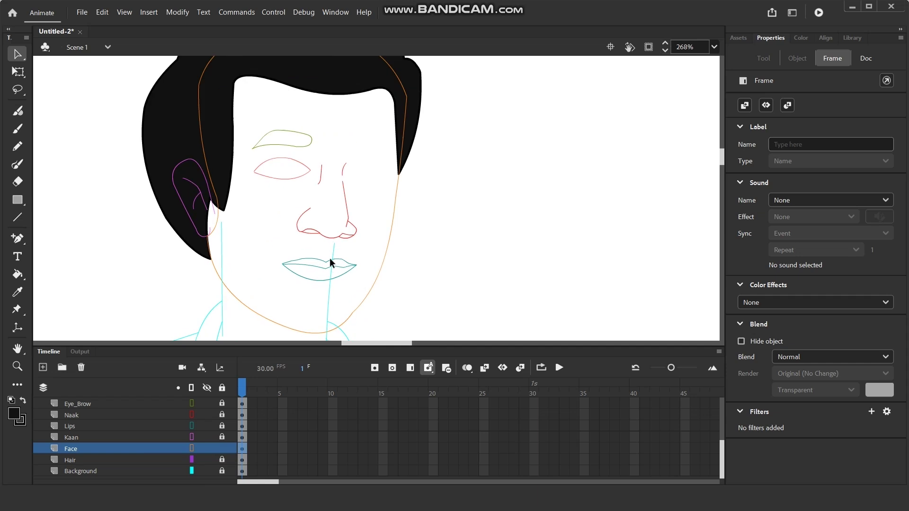
click(193, 448)
click(192, 448)
click(192, 459)
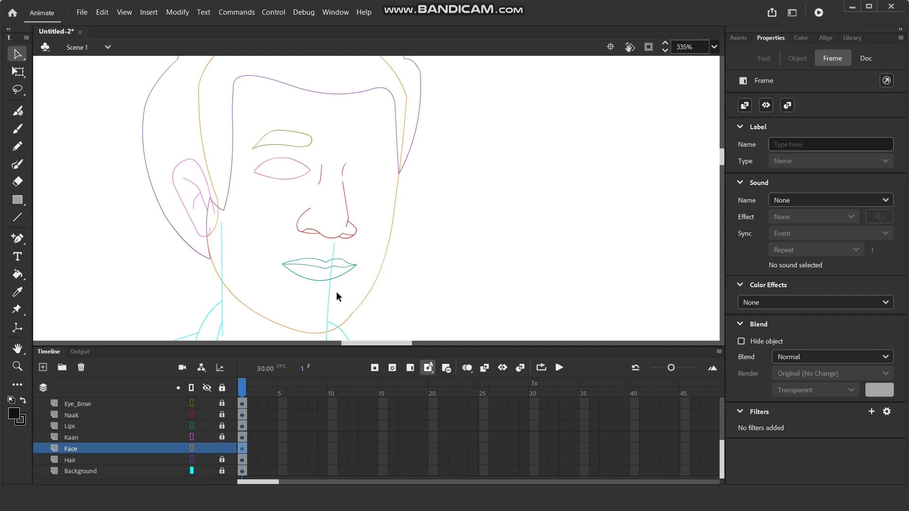
scroll(375, 247, up, 1)
drag(432, 266, 504, 231)
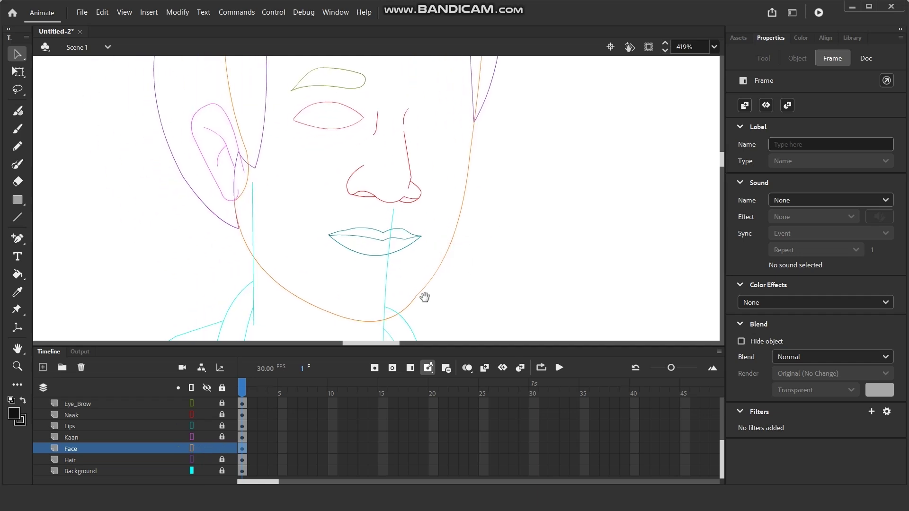
click(192, 448)
click(192, 448)
click(192, 448)
scroll(175, 294, down, 6)
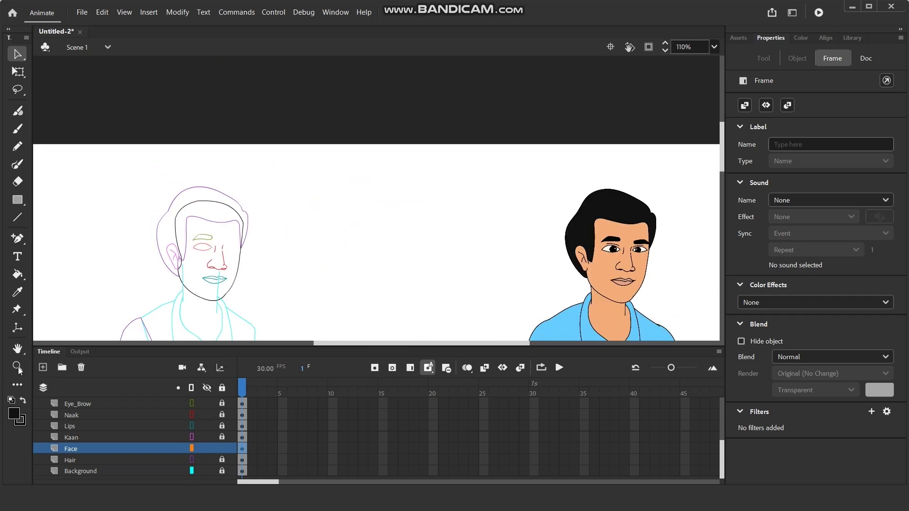
- Sample the skin colour from the reference man's face and fill the traced face with it
click(18, 291)
click(611, 265)
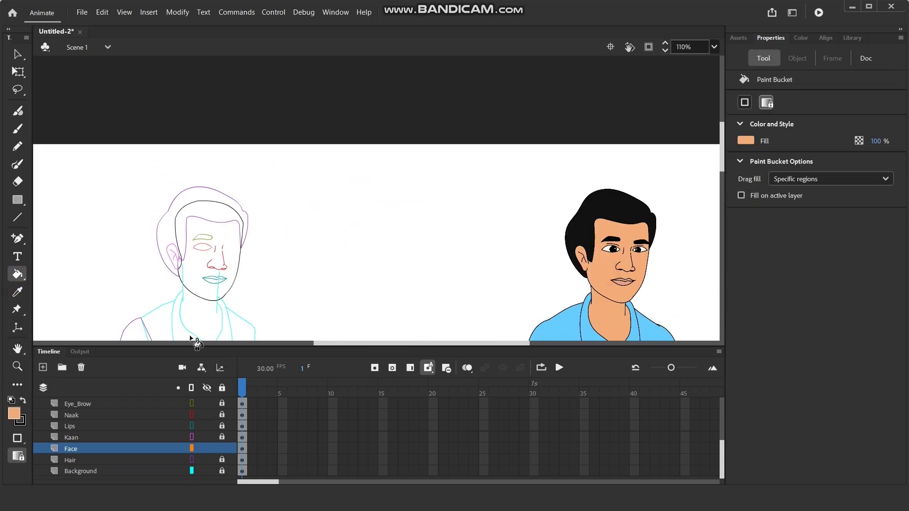
scroll(188, 283, up, 1)
scroll(189, 283, up, 2)
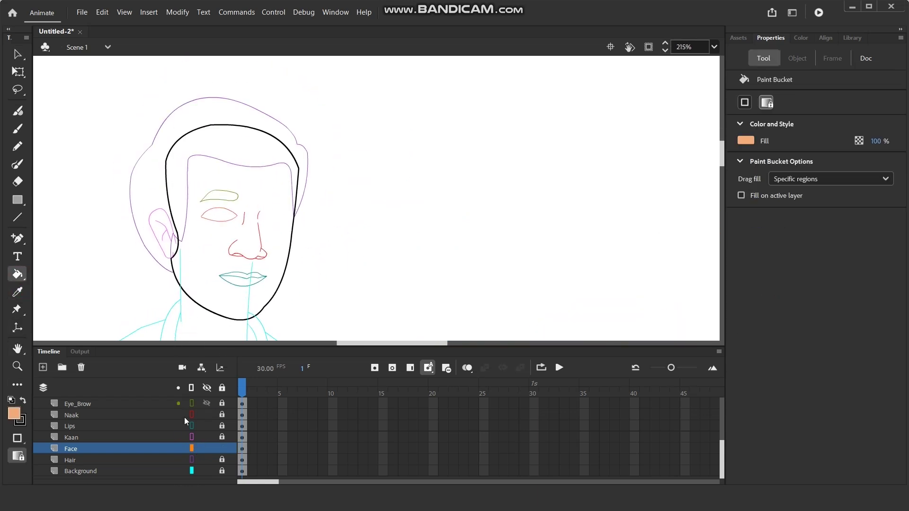
click(196, 278)
scroll(190, 275, up, 2)
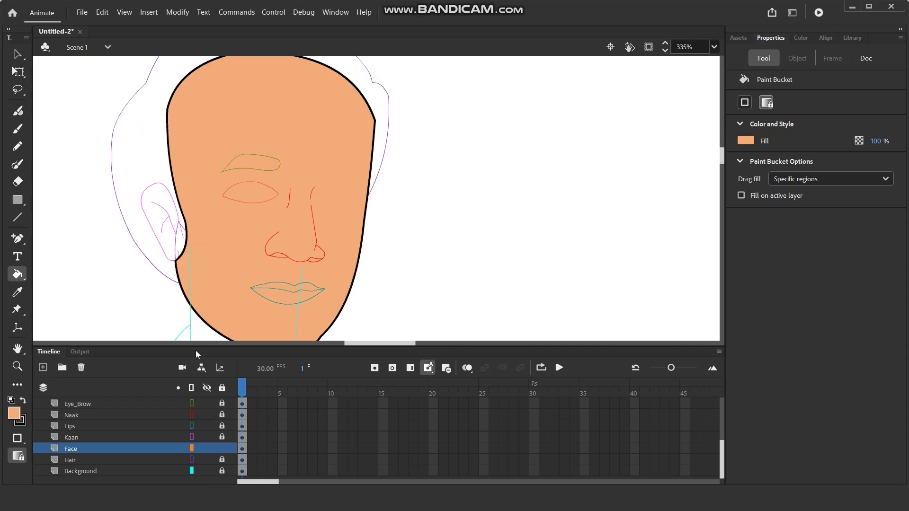
- Return the Hair layer to full display, lock Face, and make the Kaan layer active
click(194, 460)
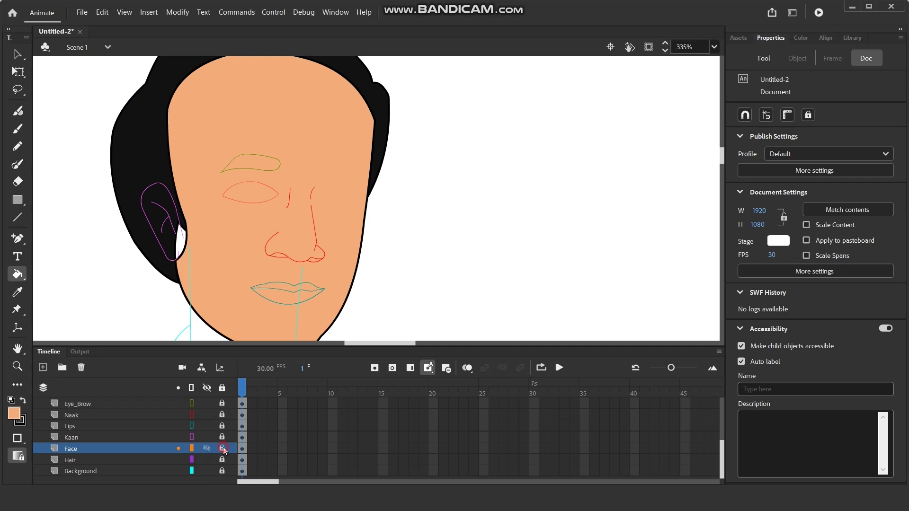
drag(359, 298, 436, 229)
click(87, 441)
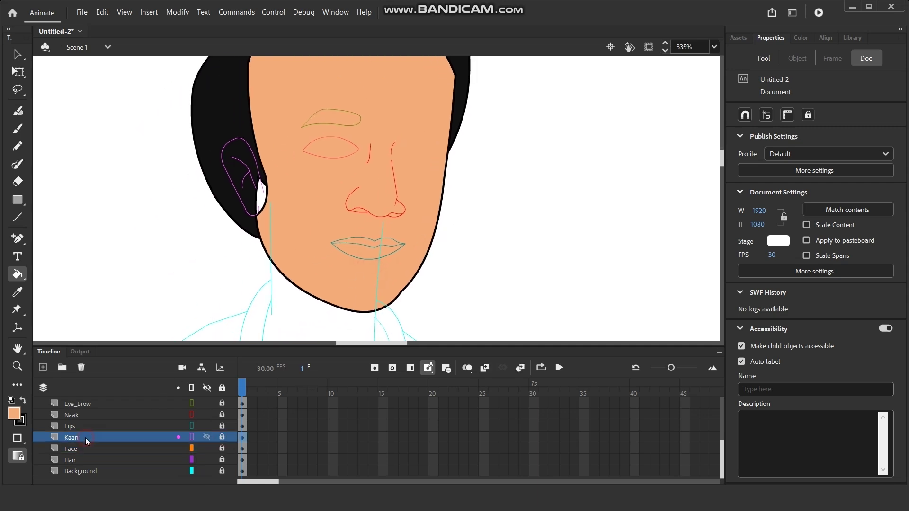
- Unlock Kaan in full display and close the ear contour with a black line of stroke size 1 between its open ends
scroll(235, 211, up, 2)
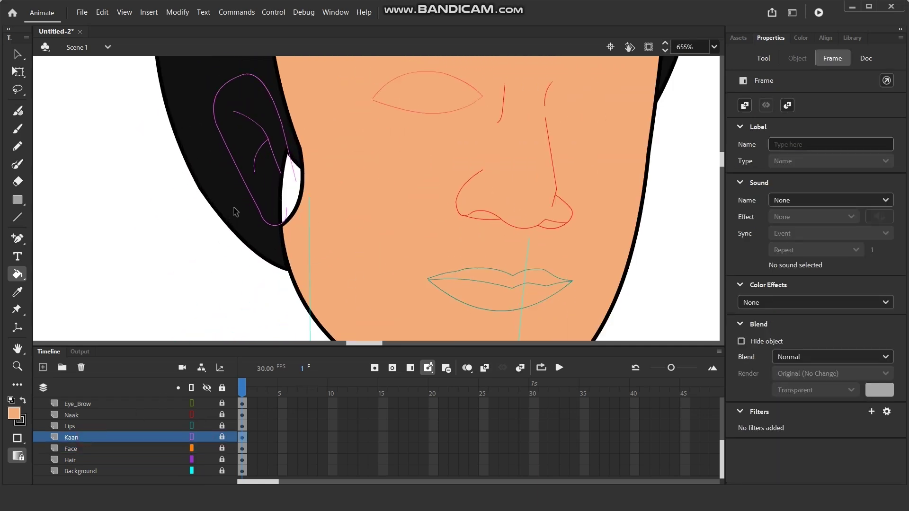
scroll(302, 193, up, 1)
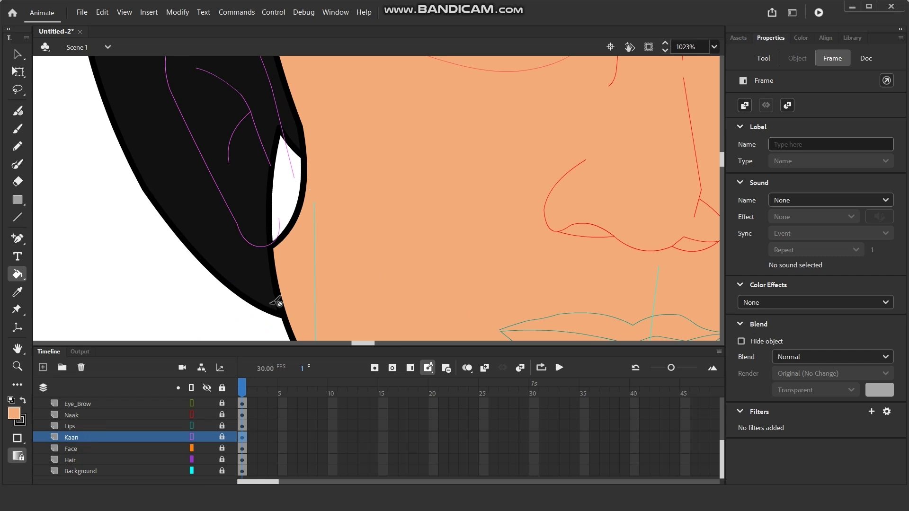
click(192, 437)
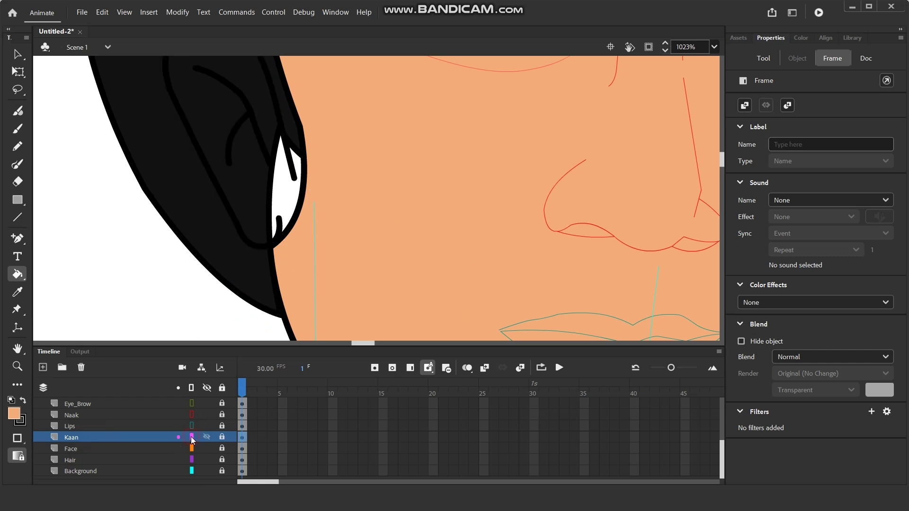
click(191, 437)
scroll(308, 209, up, 1)
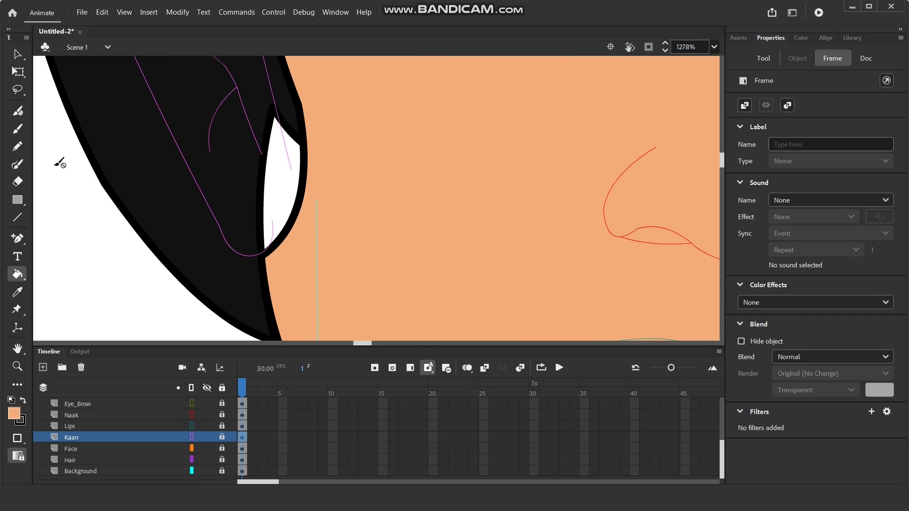
click(17, 217)
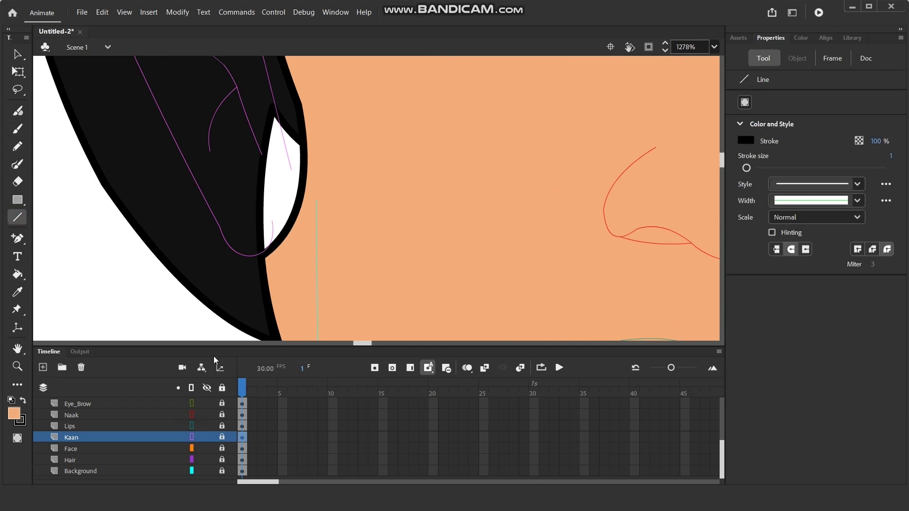
click(192, 437)
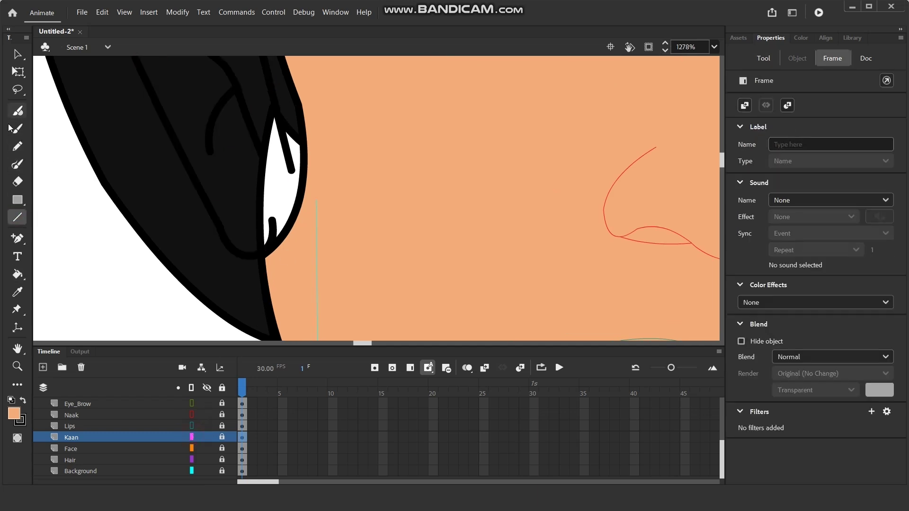
click(222, 436)
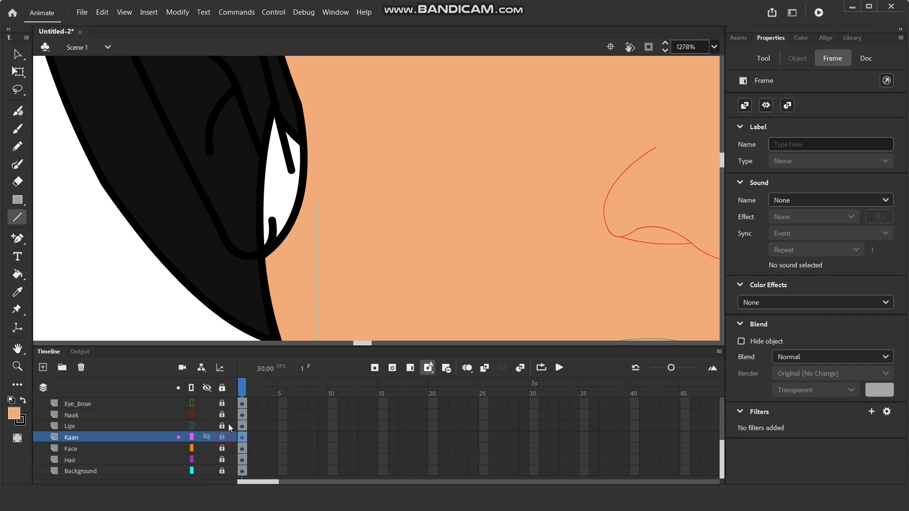
drag(271, 224, 292, 174)
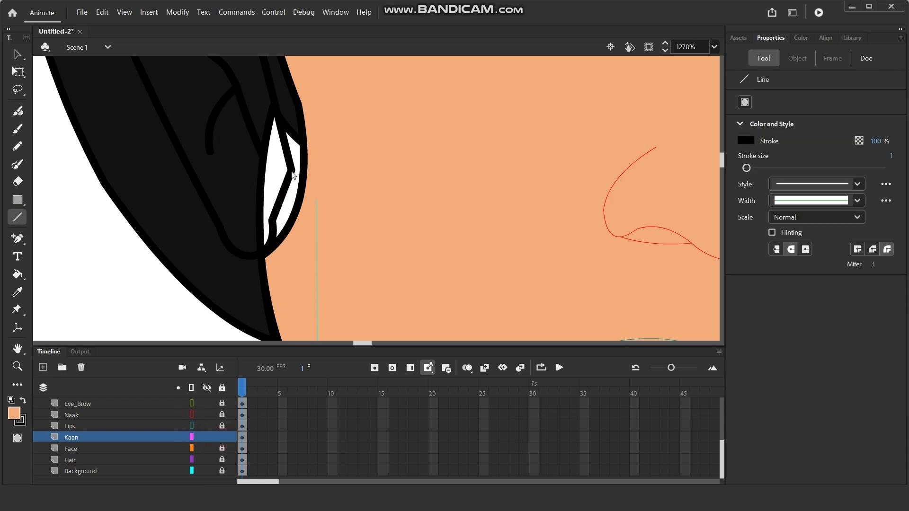
- Check the closed ear contour as outlines, restore Kaan to full display, and fill the ear with the sampled skin colour
click(192, 436)
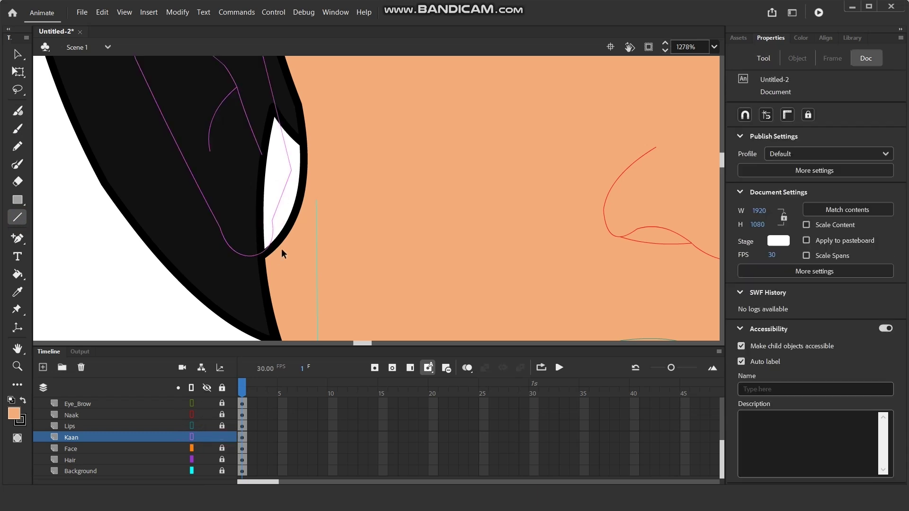
scroll(265, 211, up, 4)
drag(394, 399, 298, 177)
click(207, 415)
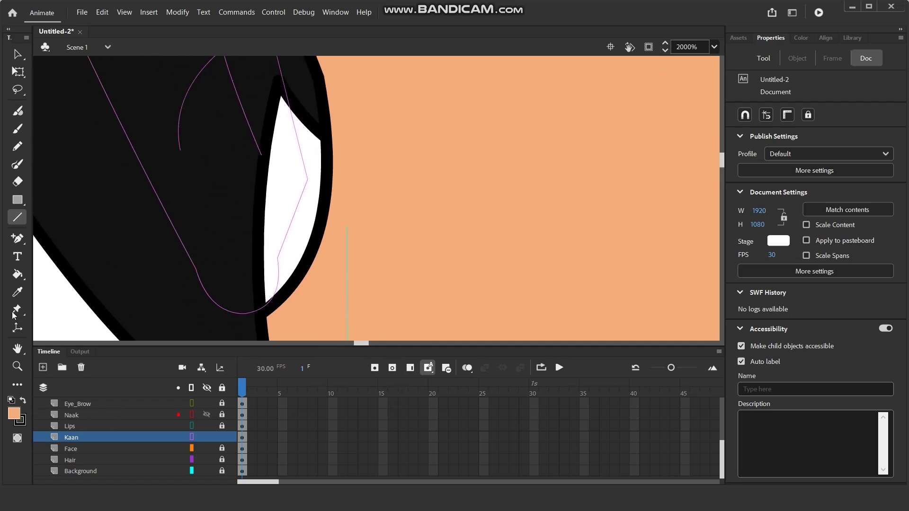
click(18, 275)
click(192, 437)
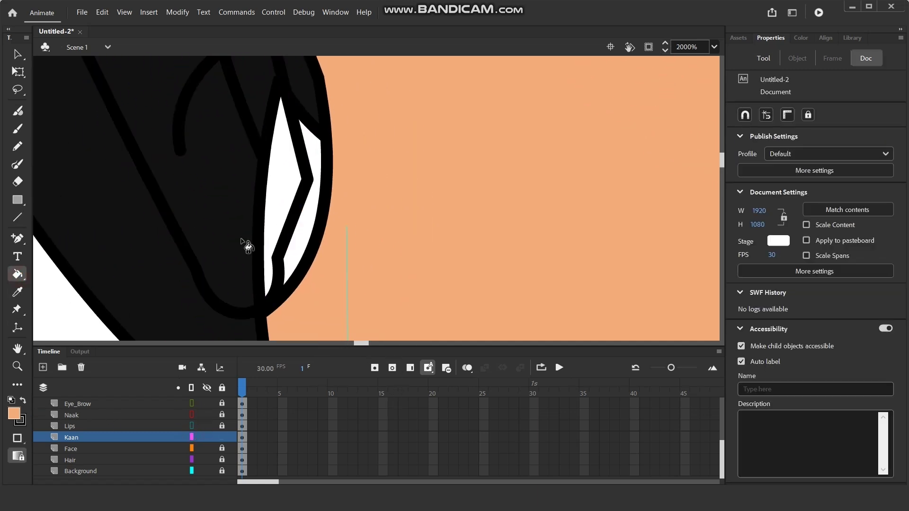
click(270, 192)
scroll(276, 214, down, 2)
- Delete the temporary closing line on the inner edge of the ear, keeping the skin fill
key(v)
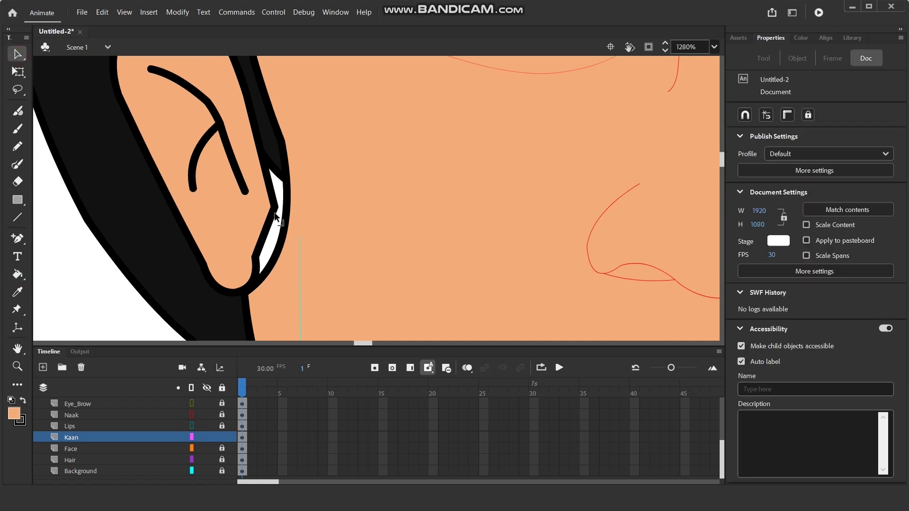
click(267, 232)
key(Delete)
- Toggle the Hair and Face layers between outlines and full display to examine the edges around the white gap beside the earlobe
scroll(226, 231, down, 3)
scroll(189, 229, down, 1)
scroll(230, 237, up, 1)
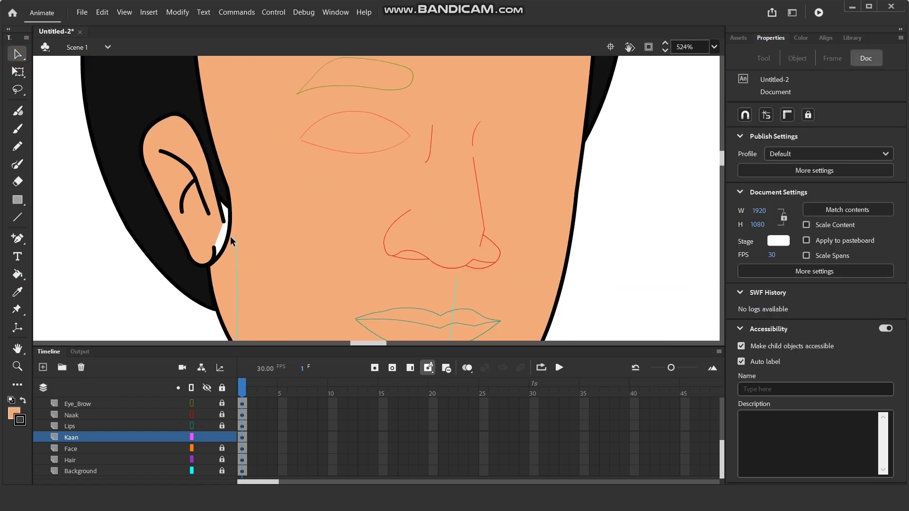
scroll(230, 237, up, 2)
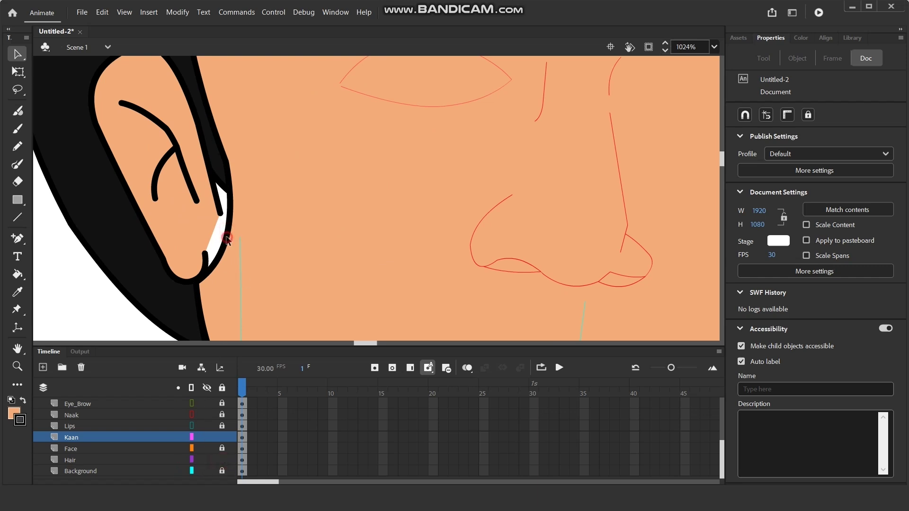
click(122, 460)
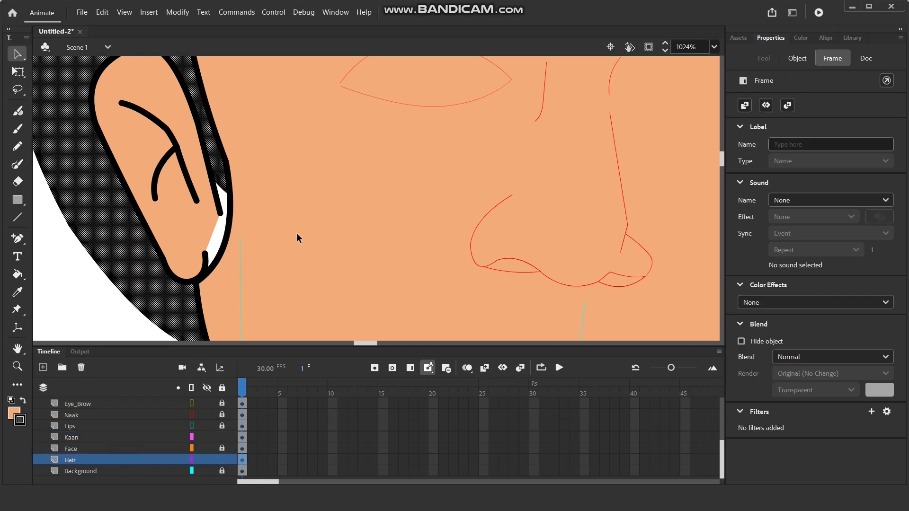
click(298, 239)
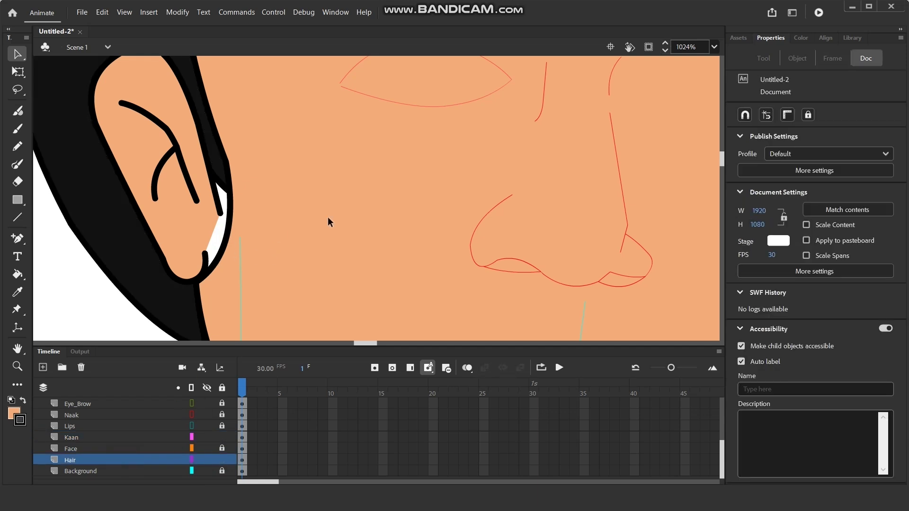
scroll(328, 223, down, 3)
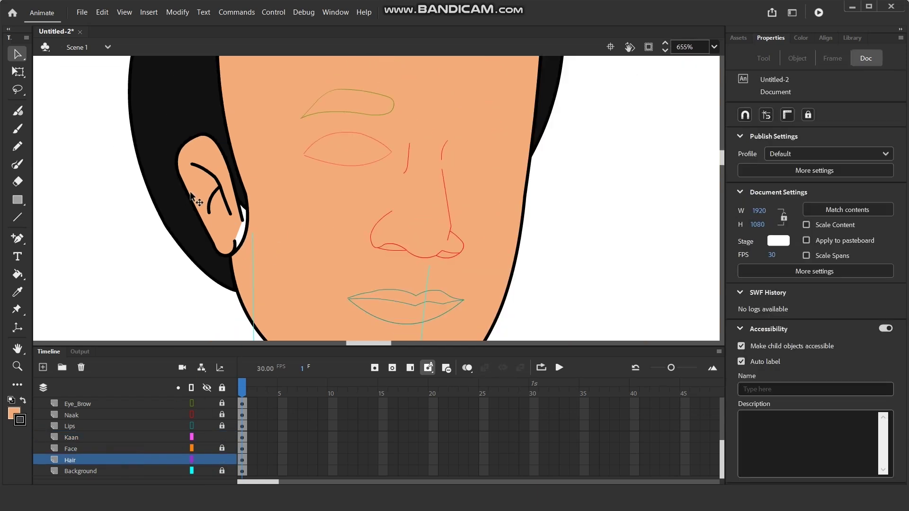
click(191, 460)
click(191, 460)
click(192, 448)
click(192, 448)
scroll(253, 237, up, 2)
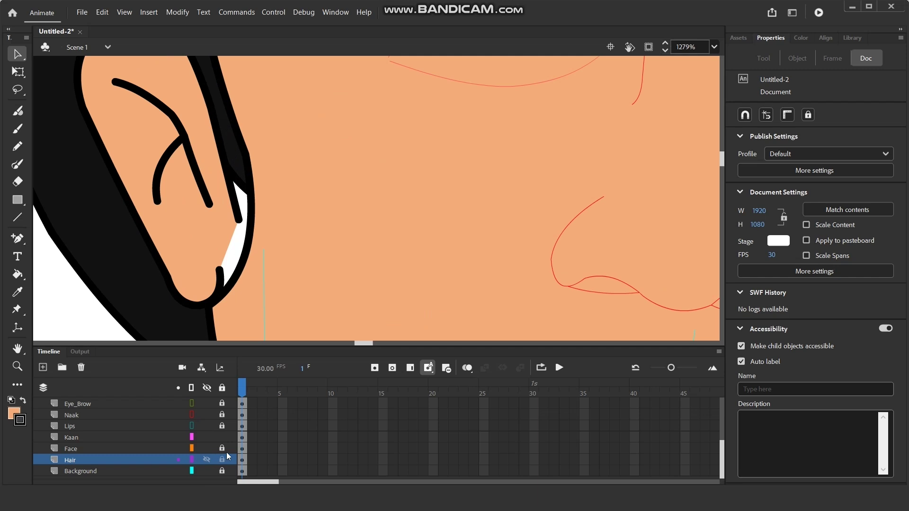
click(193, 459)
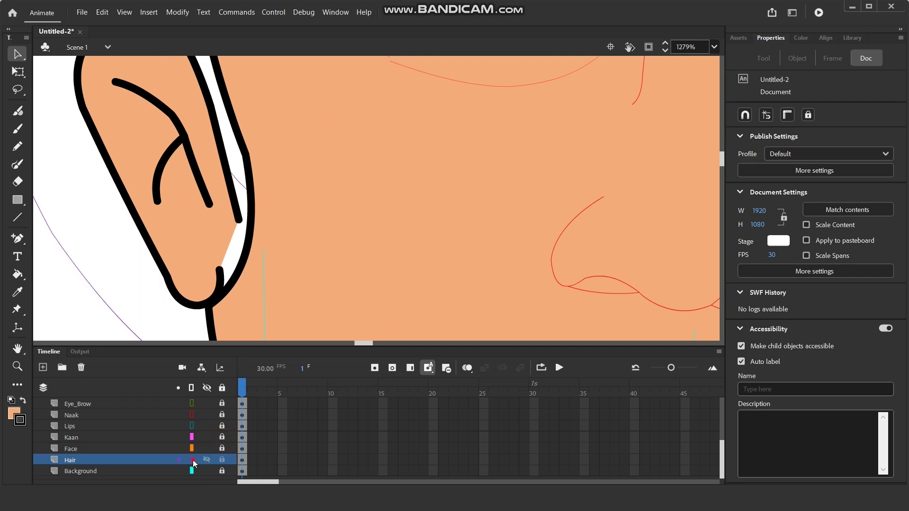
click(193, 459)
click(246, 245)
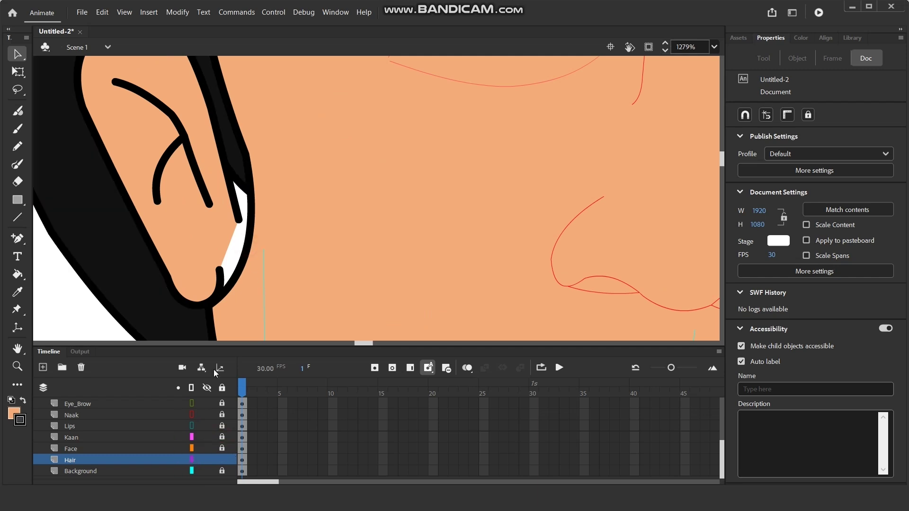
- Lock Hair, unlock Face, and bend the face contour beside the earlobe in behind the ear, adjusting its upper corner
click(140, 459)
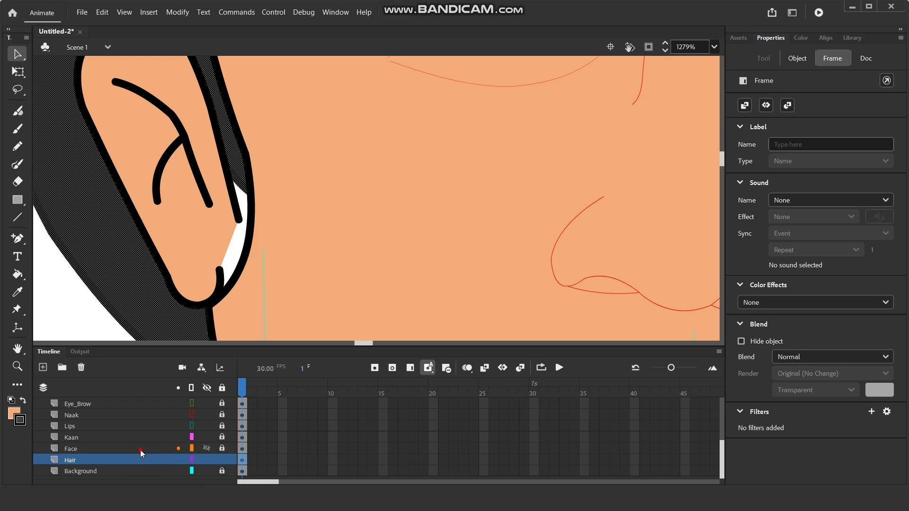
click(141, 450)
click(221, 460)
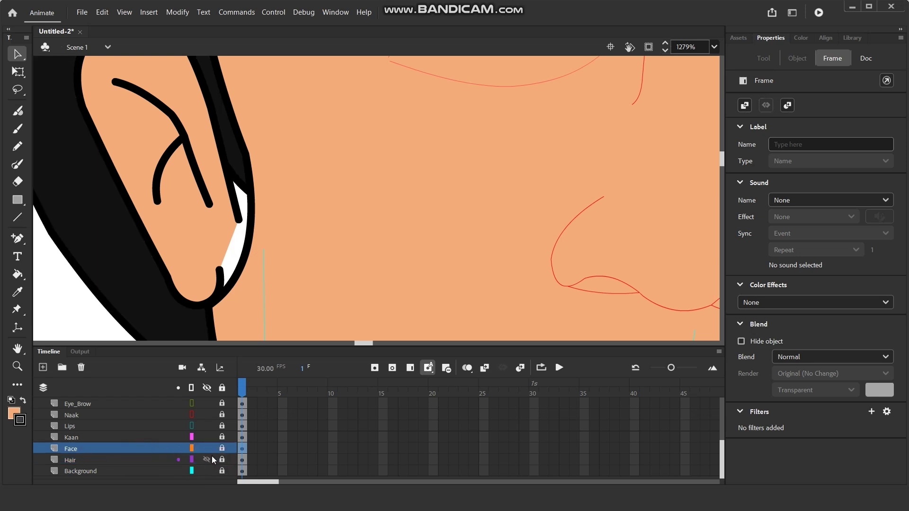
click(222, 449)
mouse_move(252, 222)
mouse_down()
mouse_move(237, 197)
mouse_move(225, 204)
mouse_up()
mouse_move(248, 154)
mouse_down()
mouse_move(236, 193)
mouse_move(243, 180)
mouse_up()
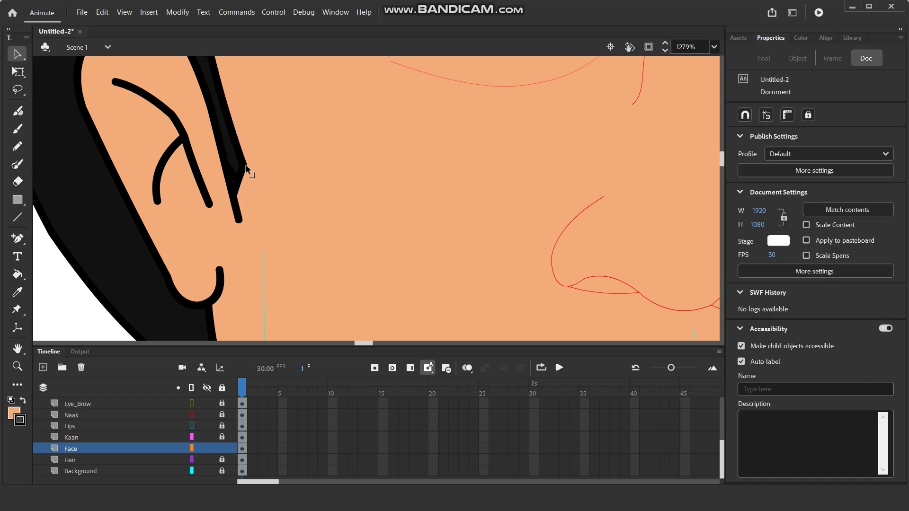
scroll(244, 174, down, 5)
scroll(125, 204, down, 4)
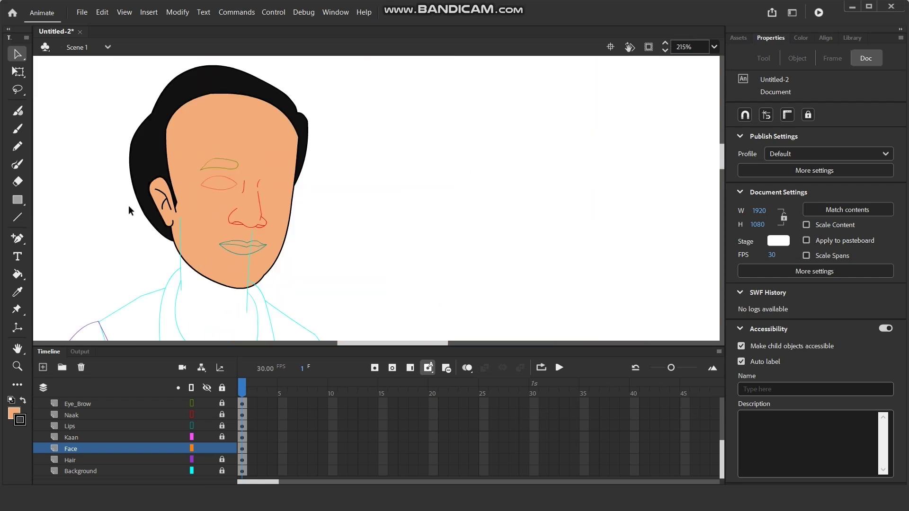
- Compare the ear with the reference man and pull the face contour's corner beside the ear farther down
scroll(505, 223, up, 4)
scroll(537, 216, down, 2)
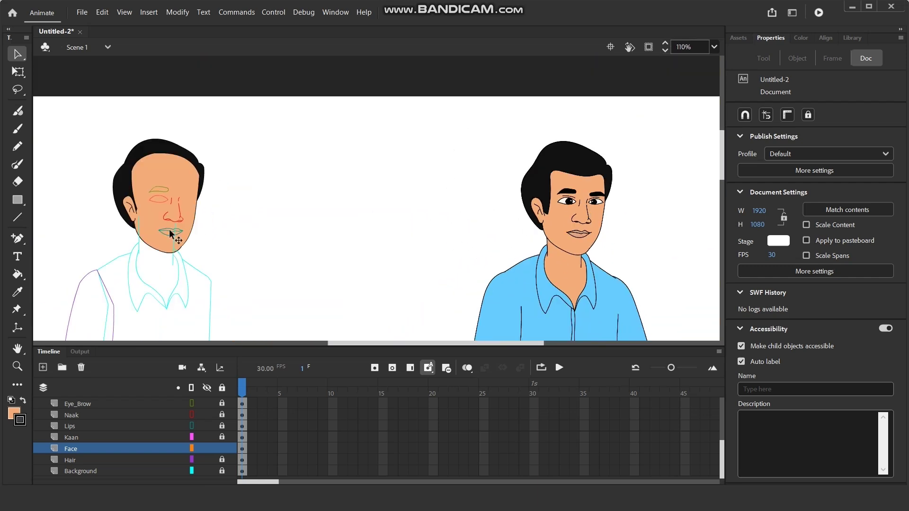
scroll(166, 203, up, 8)
drag(171, 176, 308, 122)
scroll(142, 256, down, 3)
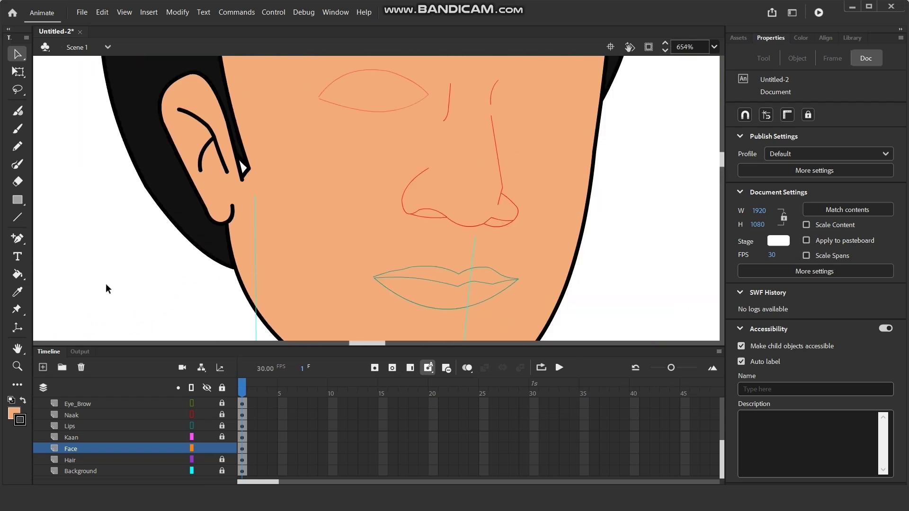
- Lock Face and show the Face and Kaan layers as outlines, leaving Hair in full display
click(192, 460)
click(192, 460)
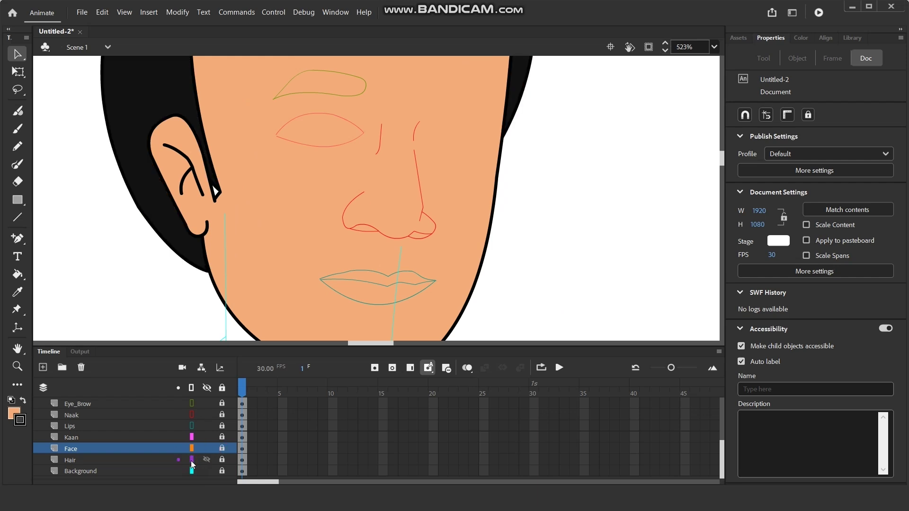
click(191, 449)
click(192, 437)
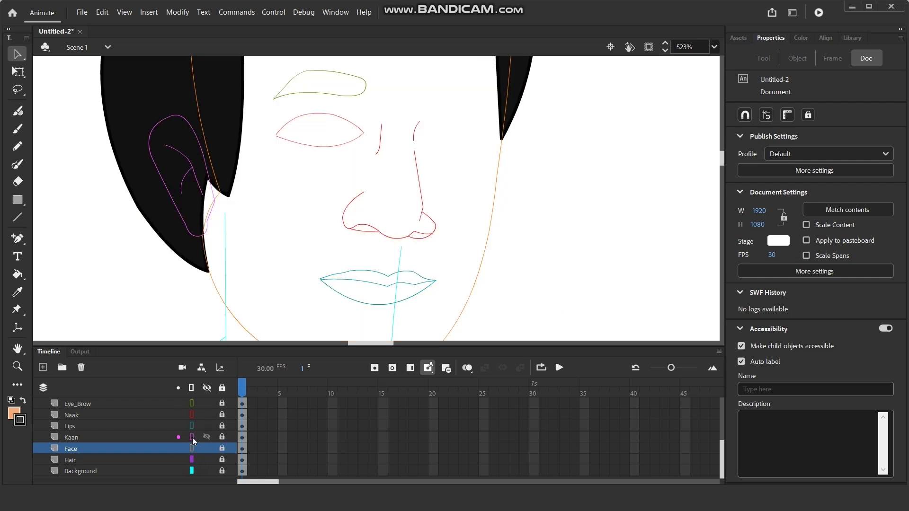
click(192, 460)
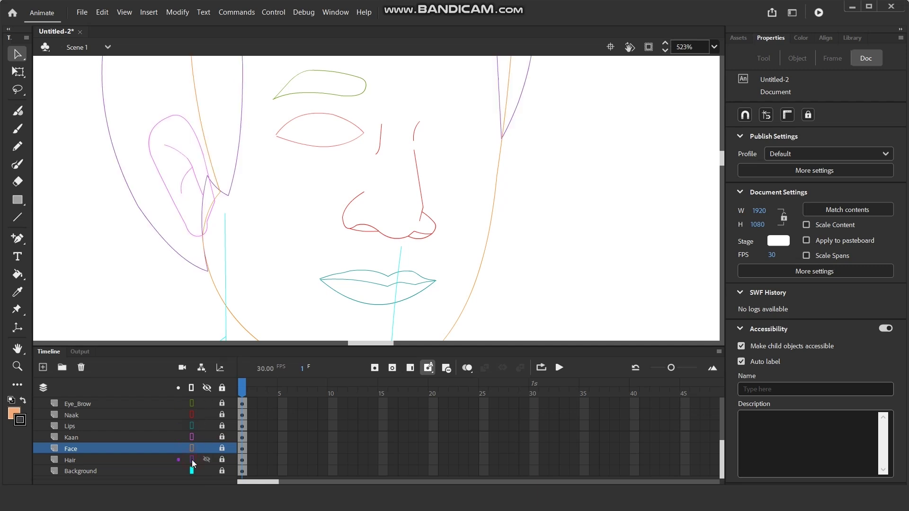
click(191, 460)
- Unlock Hair and reshape its notch beside the ear, moving the notch corner onto the face contour's corner
scroll(226, 223, up, 5)
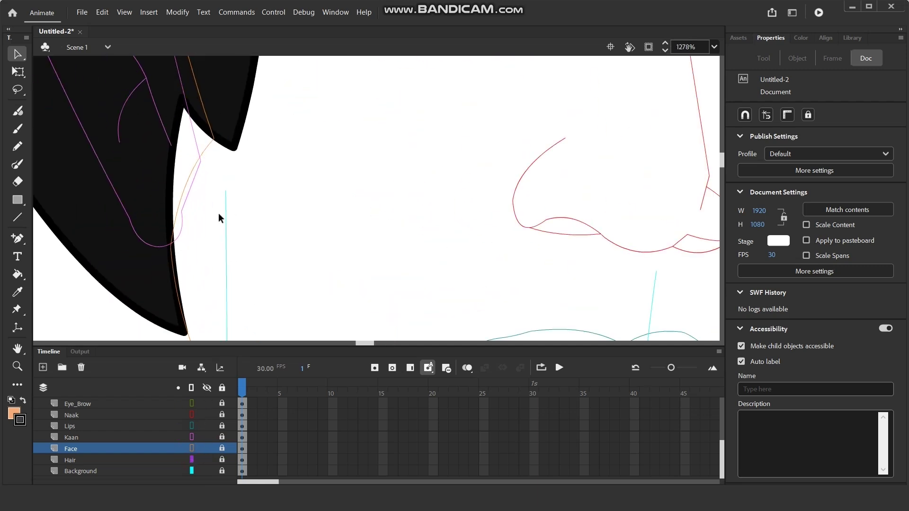
drag(217, 213, 189, 218)
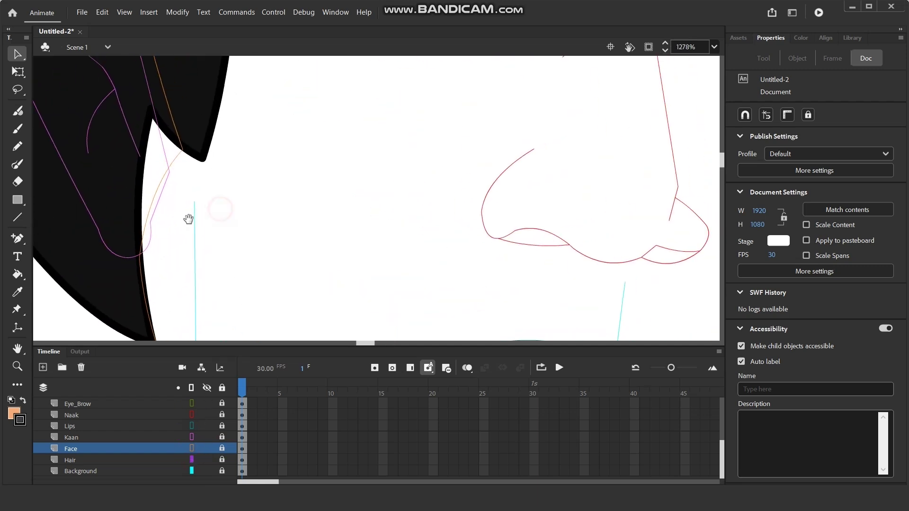
click(118, 462)
click(156, 124)
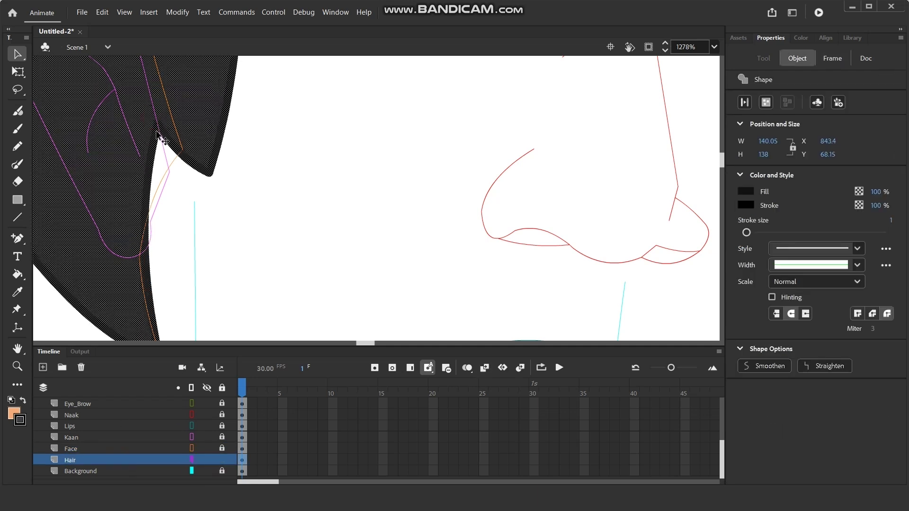
click(247, 213)
mouse_move(150, 117)
mouse_down()
mouse_move(163, 142)
mouse_move(152, 124)
mouse_up()
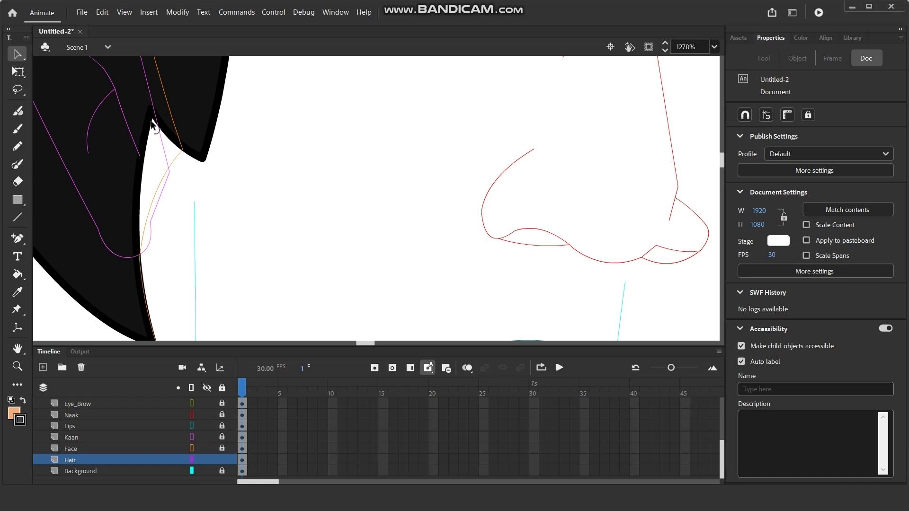
scroll(158, 122, up, 2)
drag(243, 149, 292, 205)
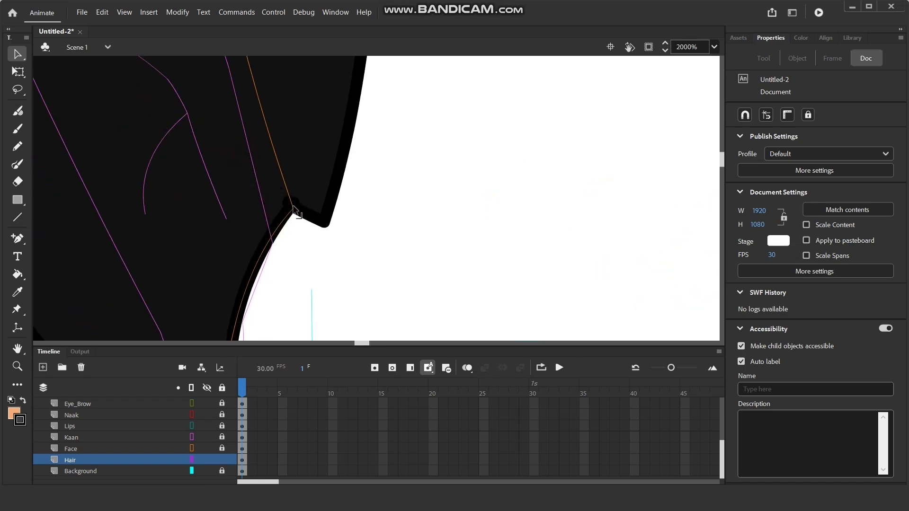
- Check the reshaped hair as outlines and return the Face, Kaan and Hair layers to full display
scroll(293, 209, down, 3)
click(192, 459)
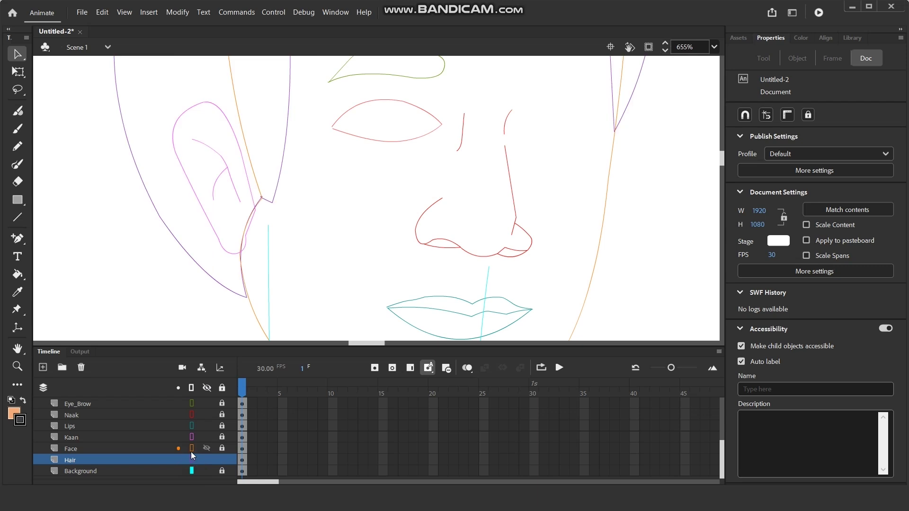
click(192, 448)
click(192, 437)
click(191, 459)
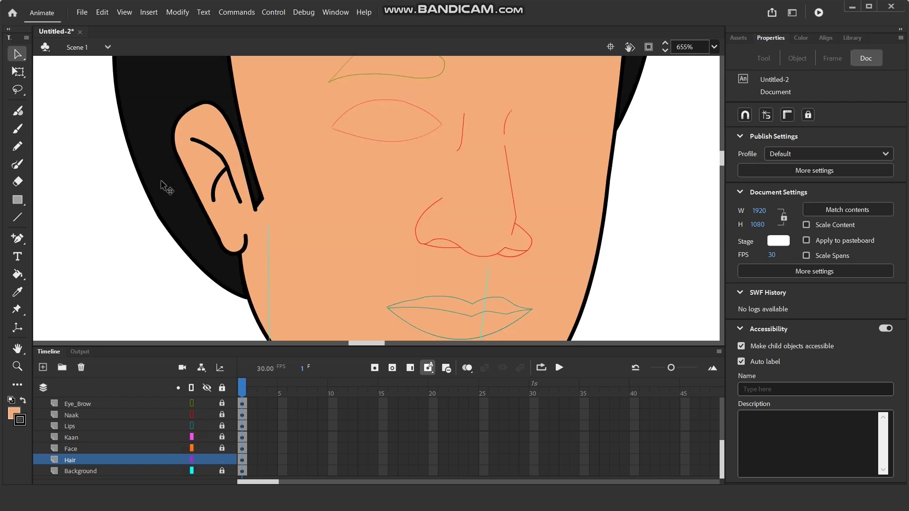
scroll(258, 211, up, 3)
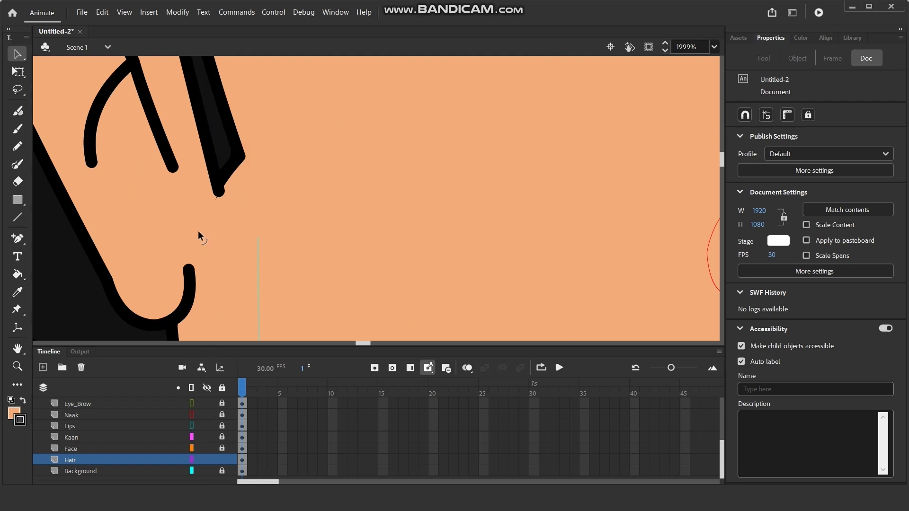
scroll(242, 194, down, 5)
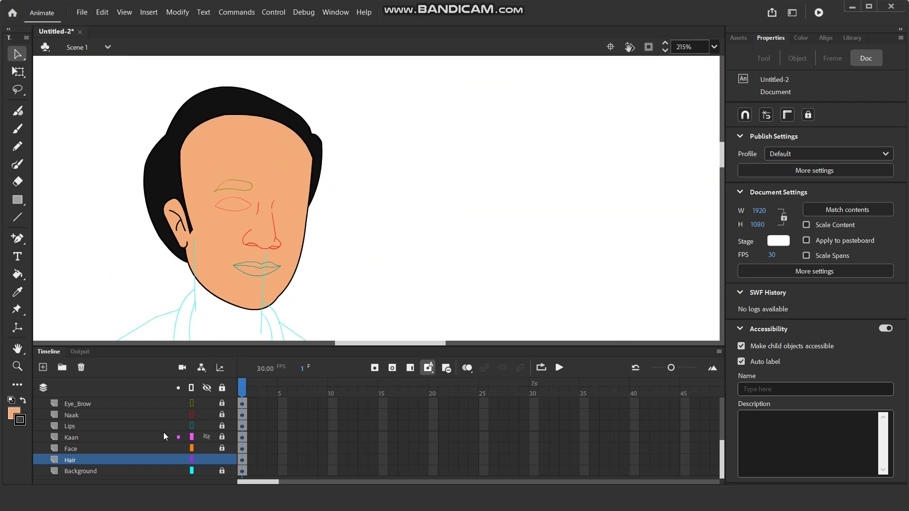
- Move the Hair layer between Kaan and Face, and check the ear area with Hair toggled to outlines and back
drag(120, 459, 120, 444)
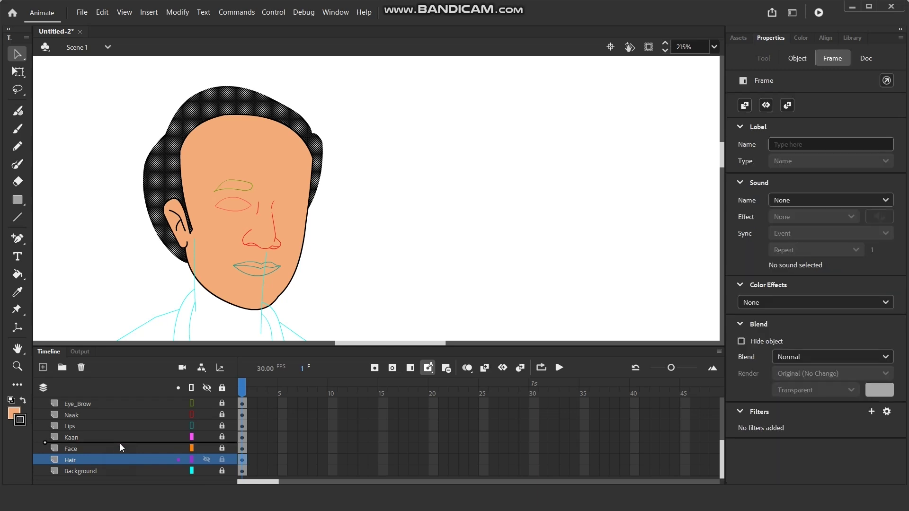
click(339, 282)
scroll(224, 293, up, 3)
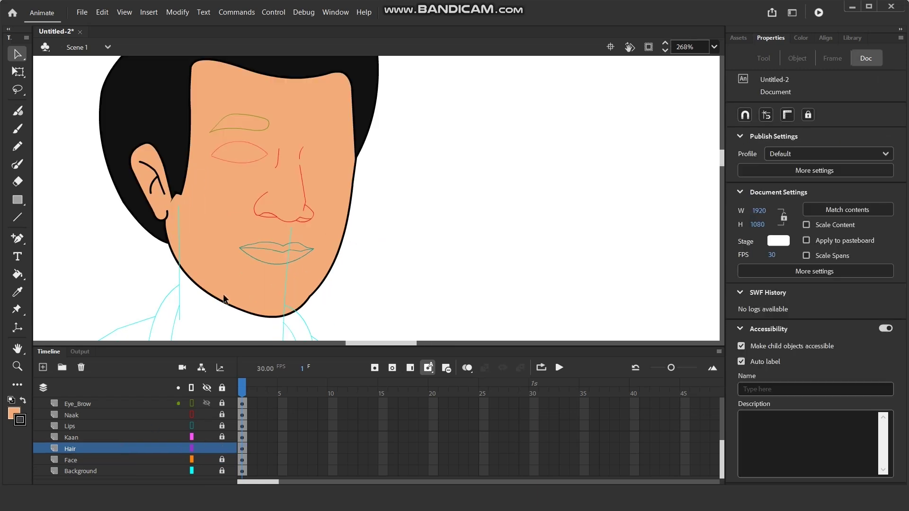
scroll(181, 173, up, 2)
scroll(181, 172, up, 2)
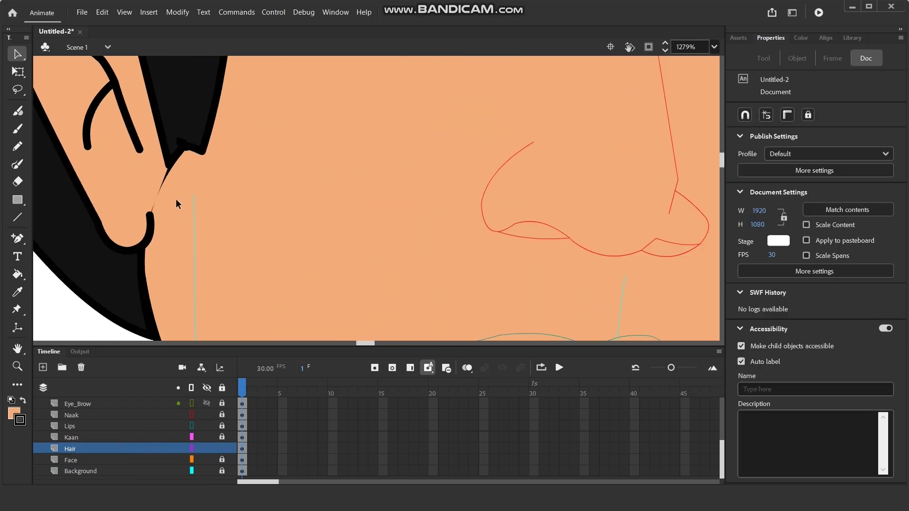
scroll(187, 200, down, 4)
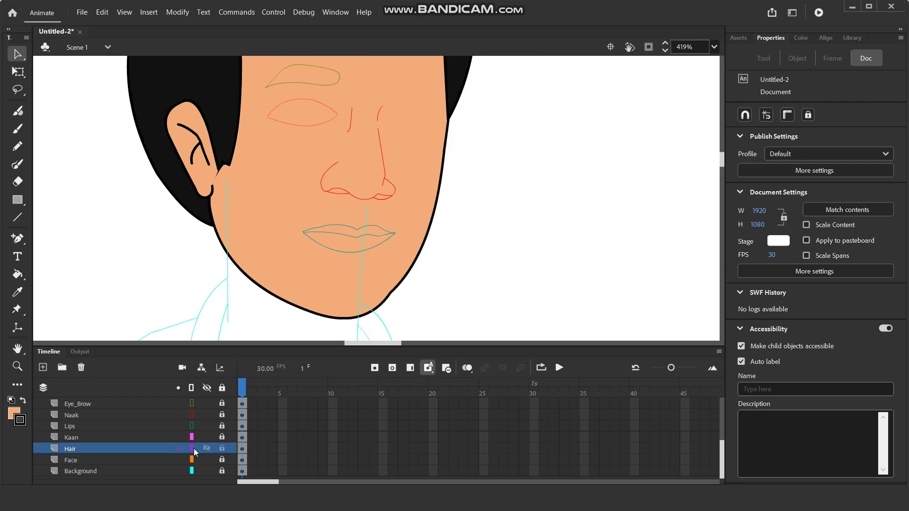
click(194, 447)
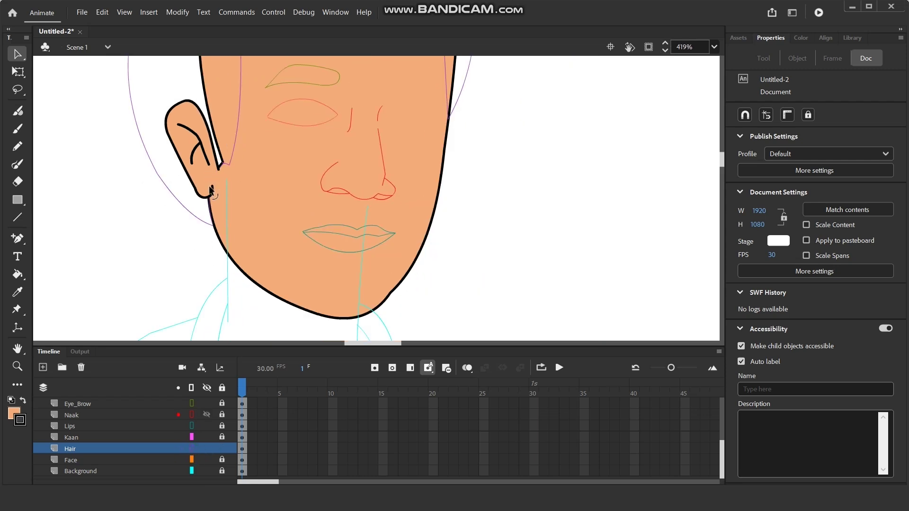
scroll(219, 190, up, 5)
scroll(197, 211, down, 2)
click(189, 446)
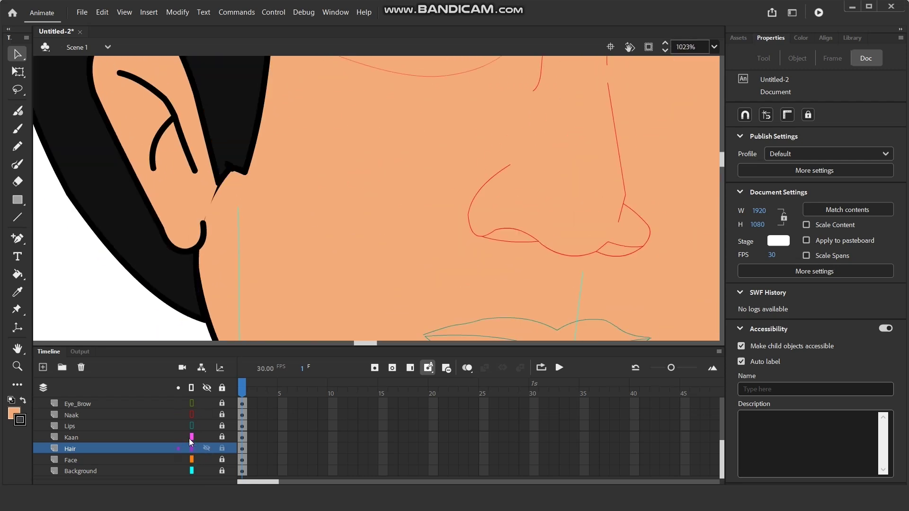
- Unlock Kaan and bend the open edge of the ear's skin fill outward over the black sliver above the earlobe
click(157, 437)
click(221, 437)
drag(208, 213, 215, 203)
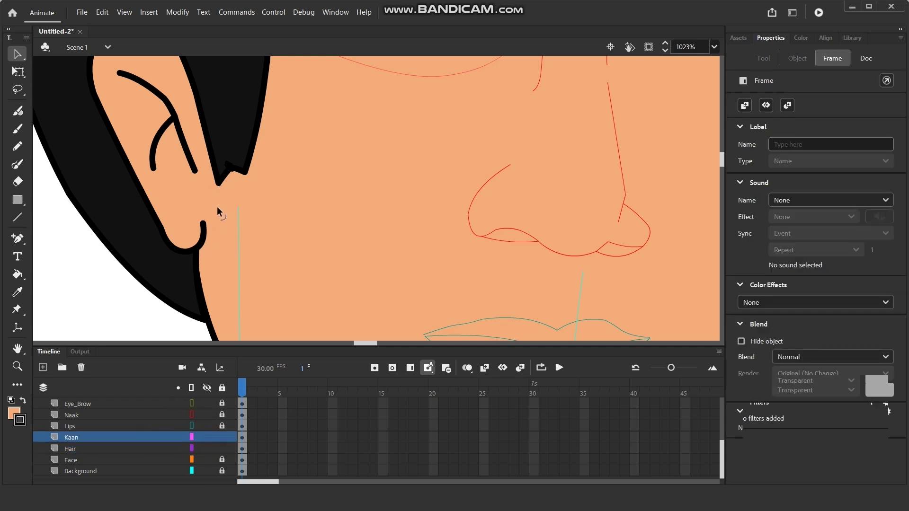
click(217, 207)
scroll(217, 206, down, 6)
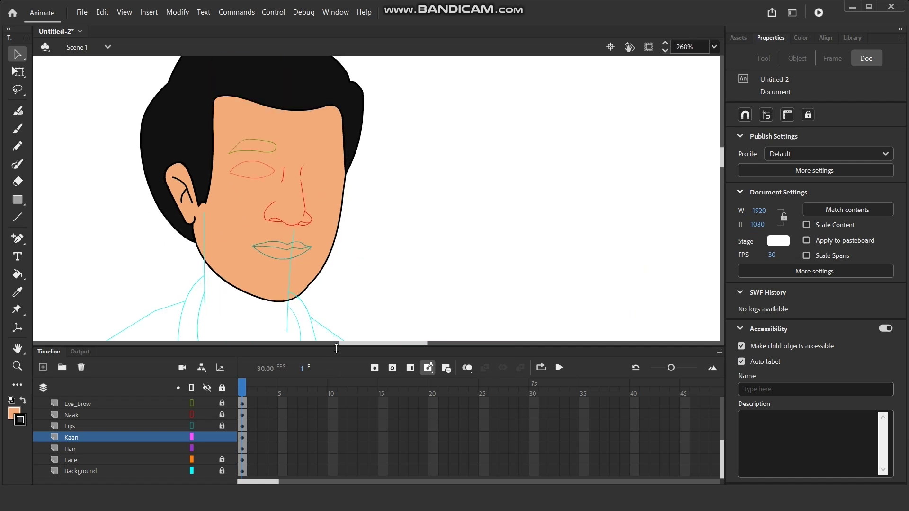
scroll(363, 266, down, 1)
scroll(363, 265, right, 1)
scroll(223, 129, up, 1)
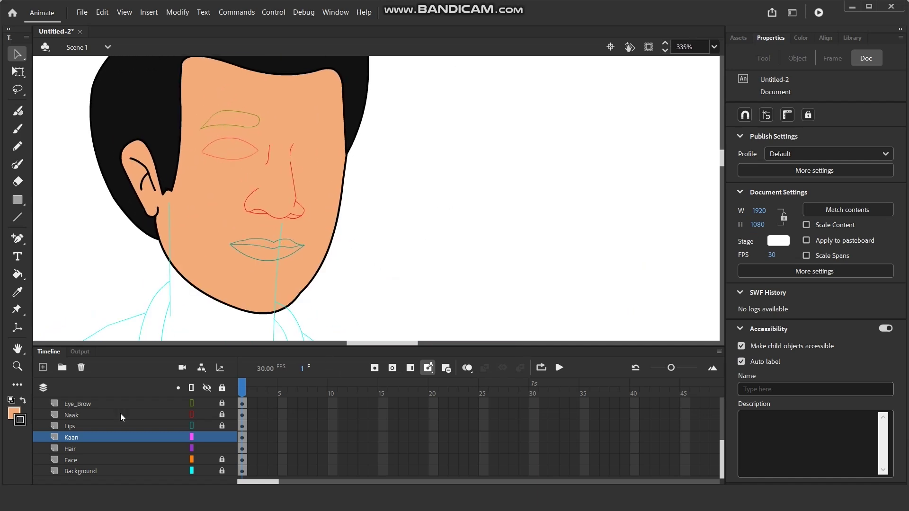
- Lock the Hair and Kaan layers and make the Eye_Brow layer active and unlocked for editing
click(97, 403)
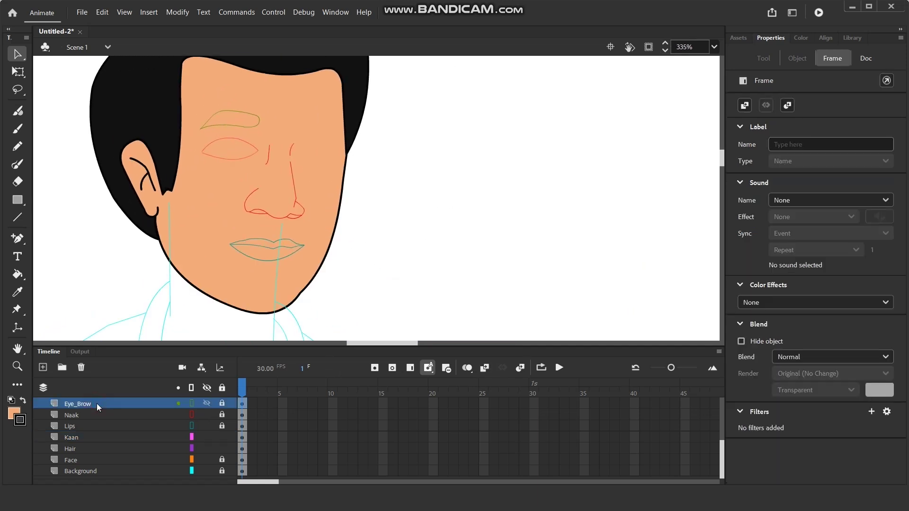
click(222, 448)
click(222, 437)
click(86, 406)
- Fill the eyebrow shape with the hair's black and compare the layer as outlines
click(18, 274)
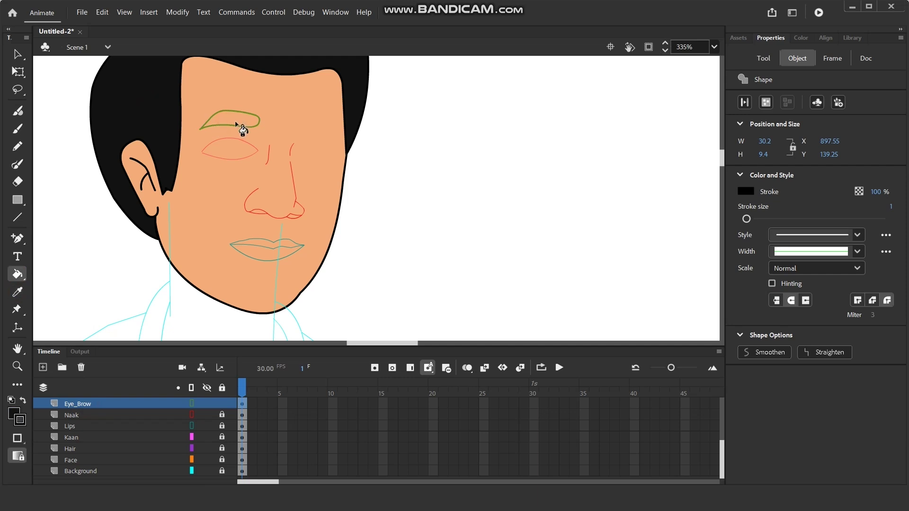
scroll(241, 124, up, 5)
scroll(271, 154, up, 3)
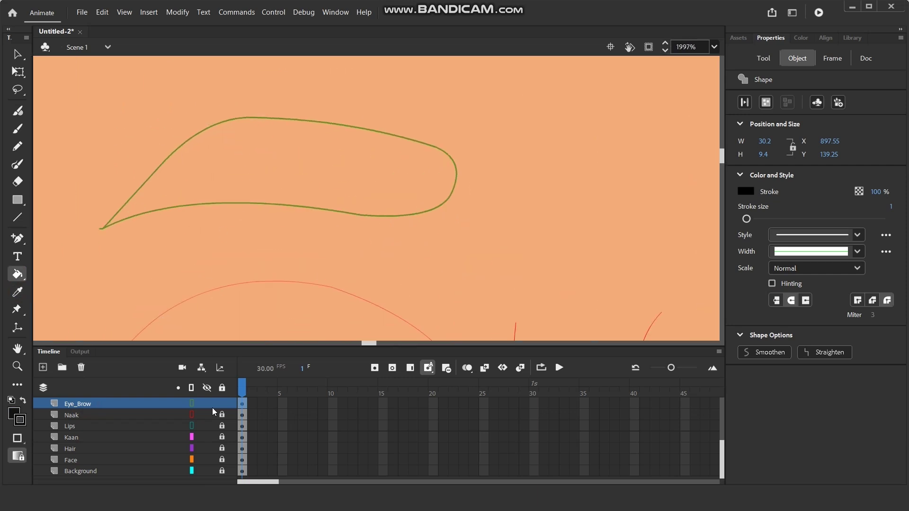
click(191, 405)
click(192, 404)
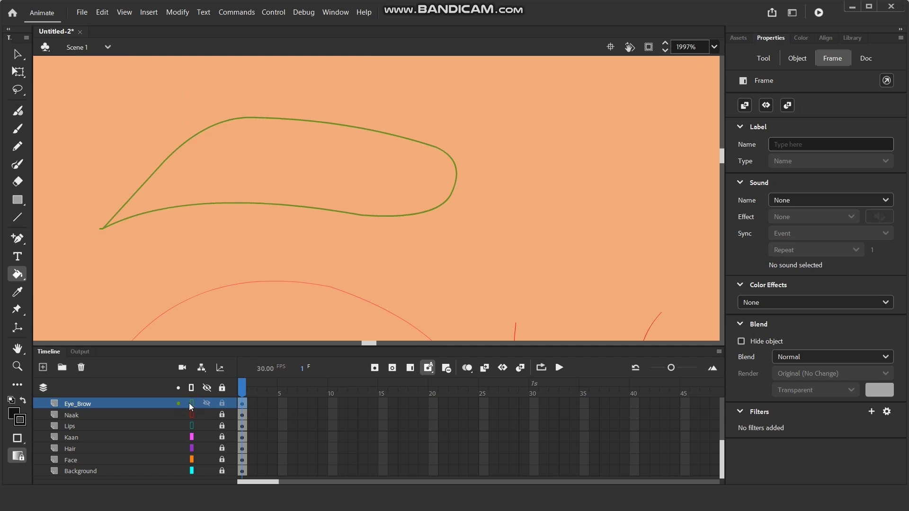
drag(102, 223, 325, 203)
scroll(182, 231, down, 3)
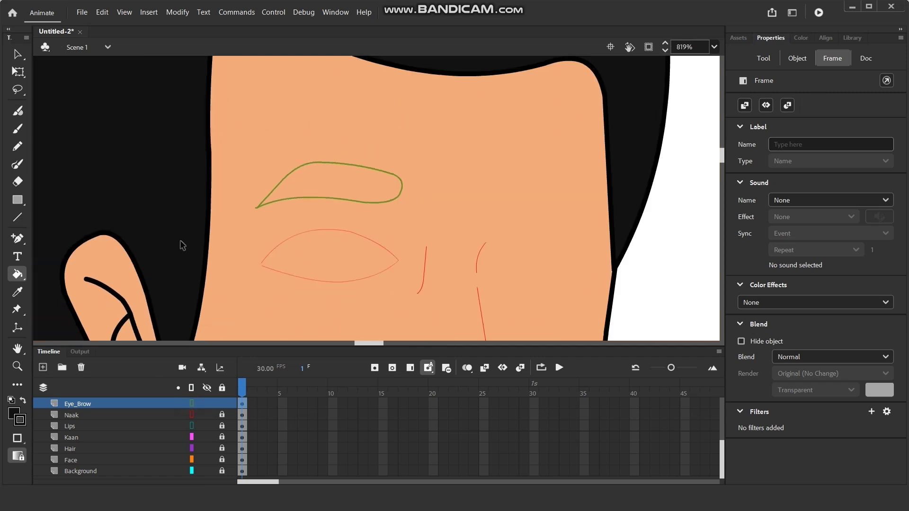
scroll(146, 269, down, 2)
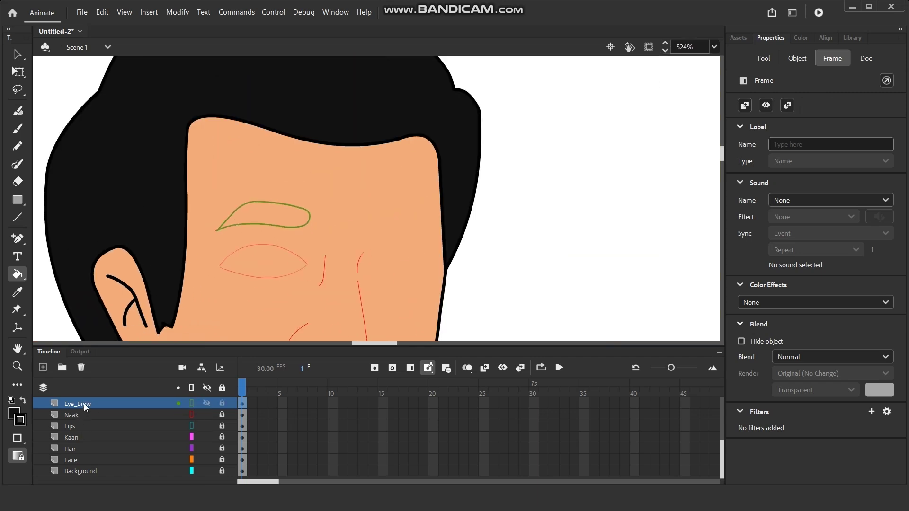
- Select the eyebrow's outline, return the Eye_Brow layer to full display, and deselect the shape
click(18, 53)
click(564, 202)
scroll(218, 156, down, 3)
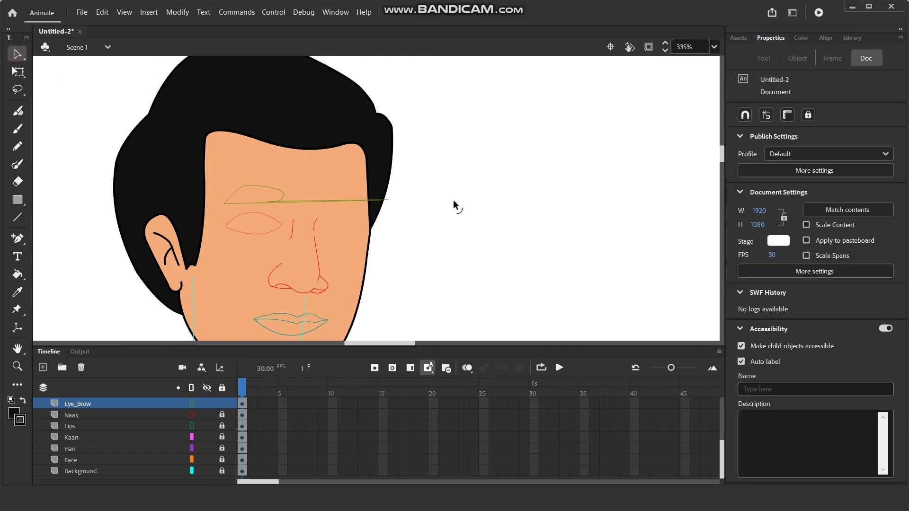
scroll(260, 203, up, 5)
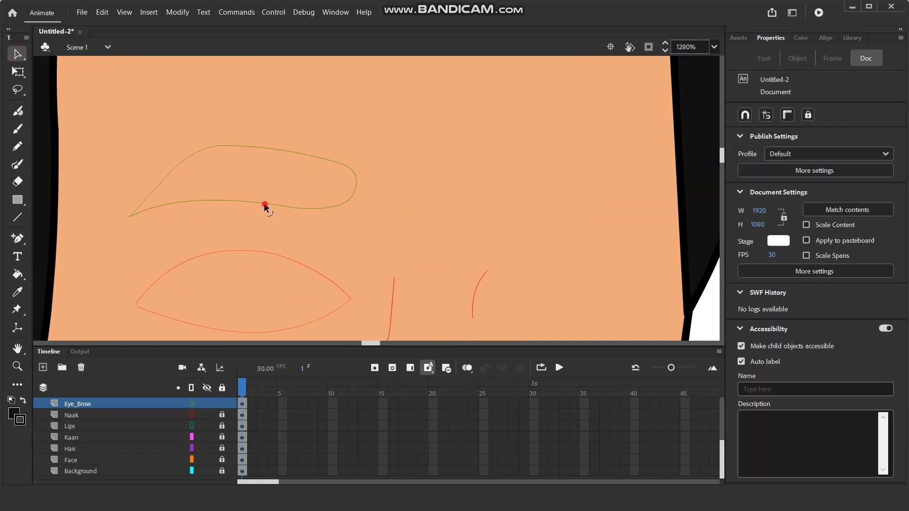
click(263, 203)
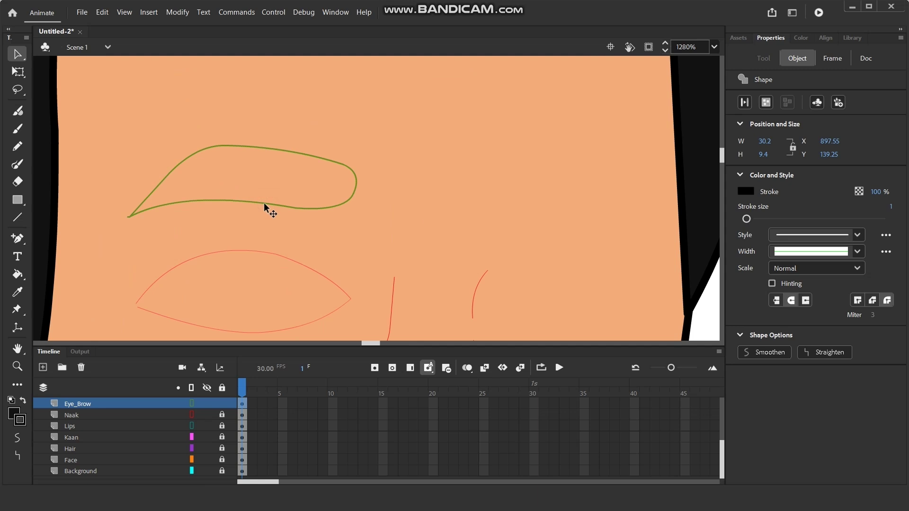
click(191, 403)
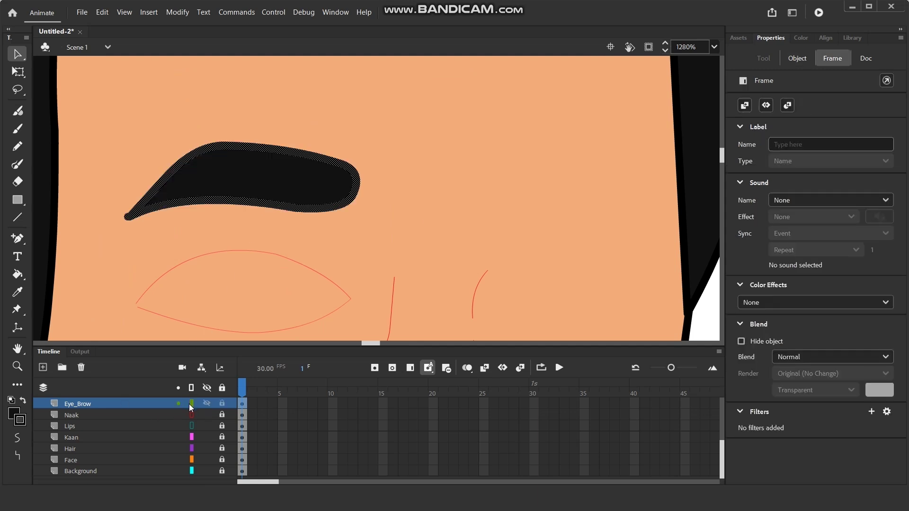
click(346, 248)
scroll(370, 219, down, 5)
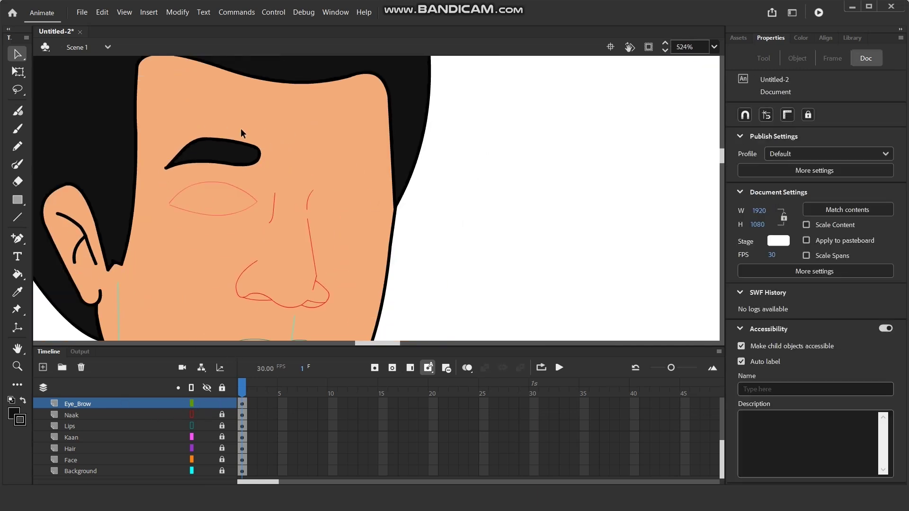
- Switch the Naak and Lips layers from outlines to full display
scroll(209, 221, up, 2)
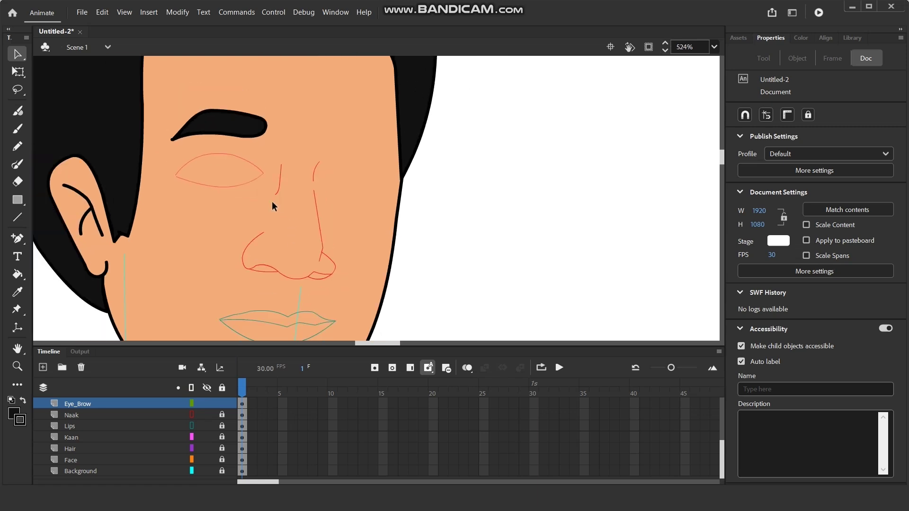
click(191, 414)
click(192, 426)
drag(434, 297, 445, 253)
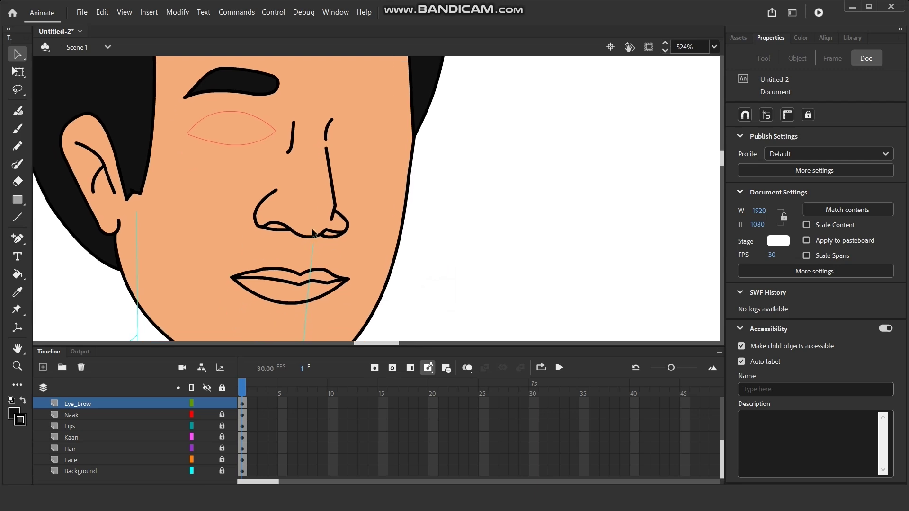
- Sample the dark brown nostril colour from the reference drawing as the fill colour
scroll(313, 229, up, 2)
scroll(314, 231, down, 6)
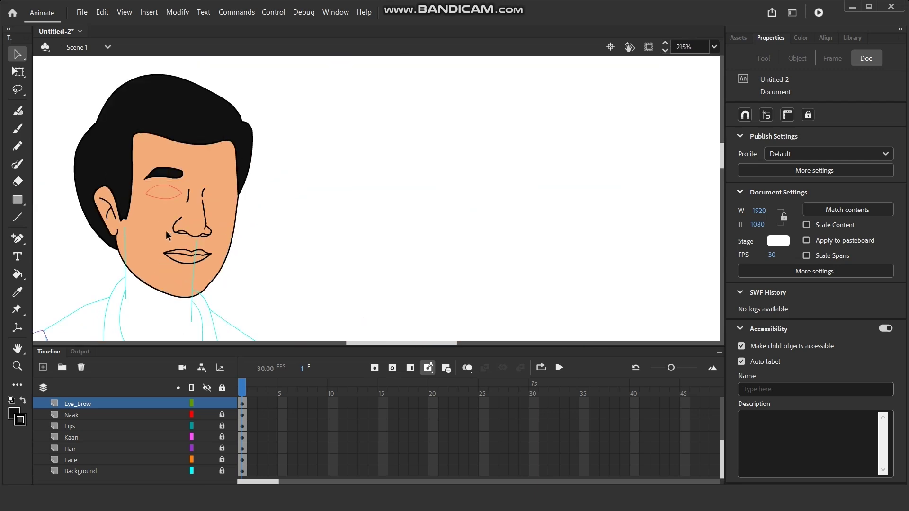
scroll(167, 236, down, 3)
scroll(503, 268, up, 8)
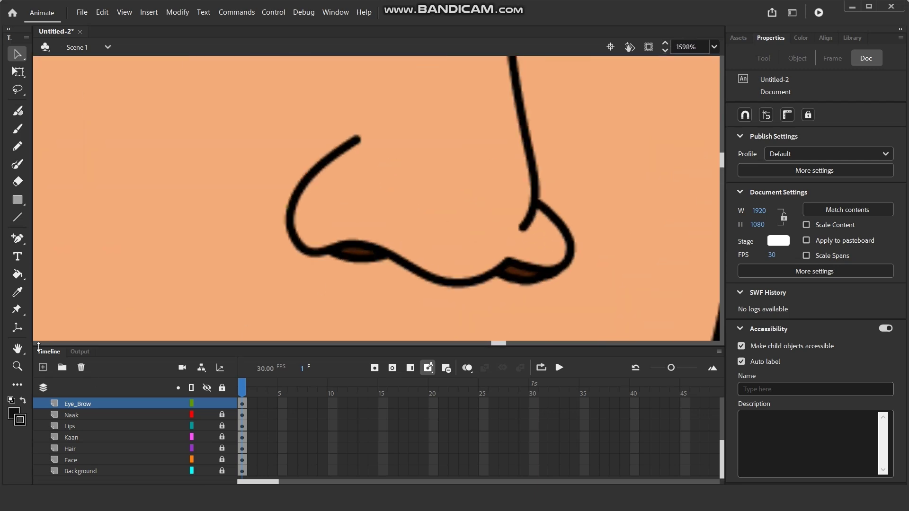
click(19, 294)
click(360, 246)
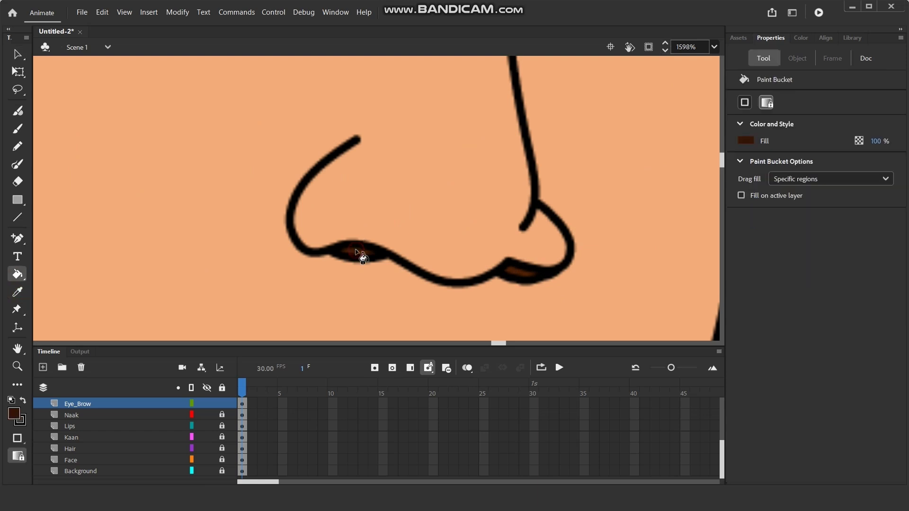
- Unlock the Naak layer and fill both nostrils of the traced nose with the sampled dark brown
scroll(575, 245, down, 10)
scroll(293, 255, up, 10)
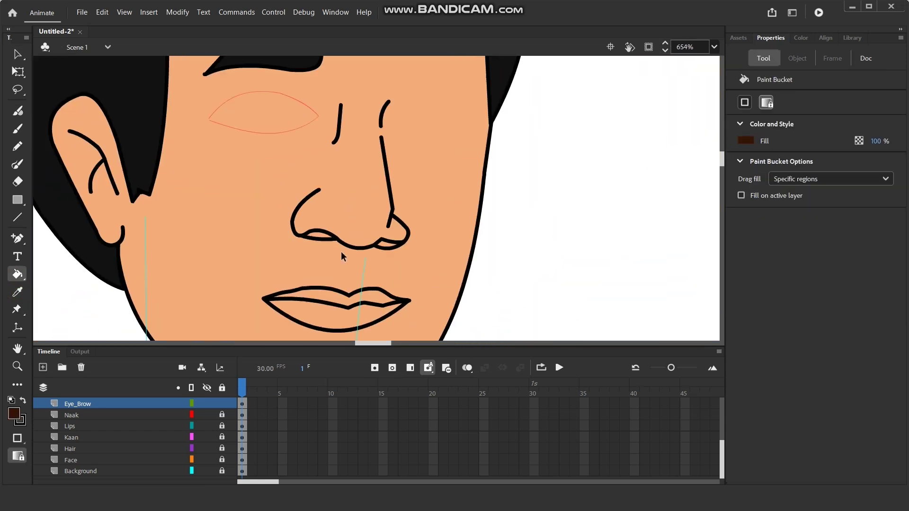
click(192, 414)
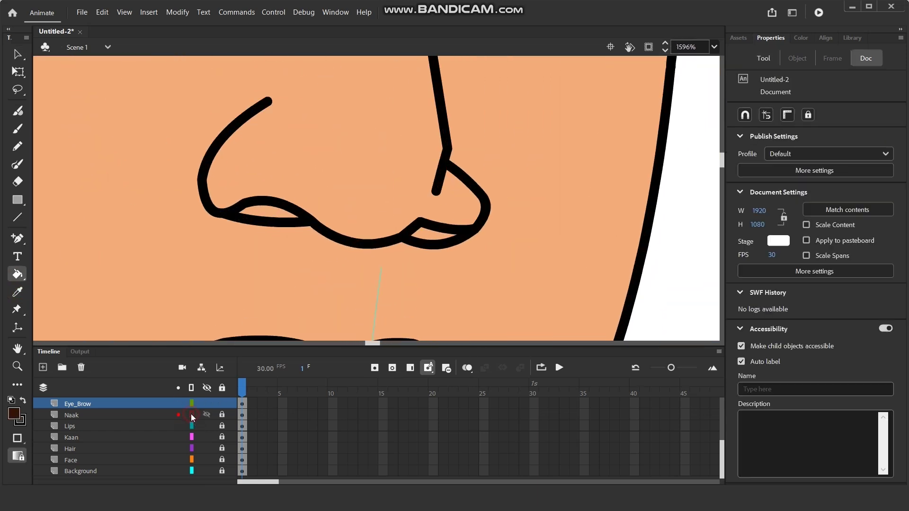
click(192, 415)
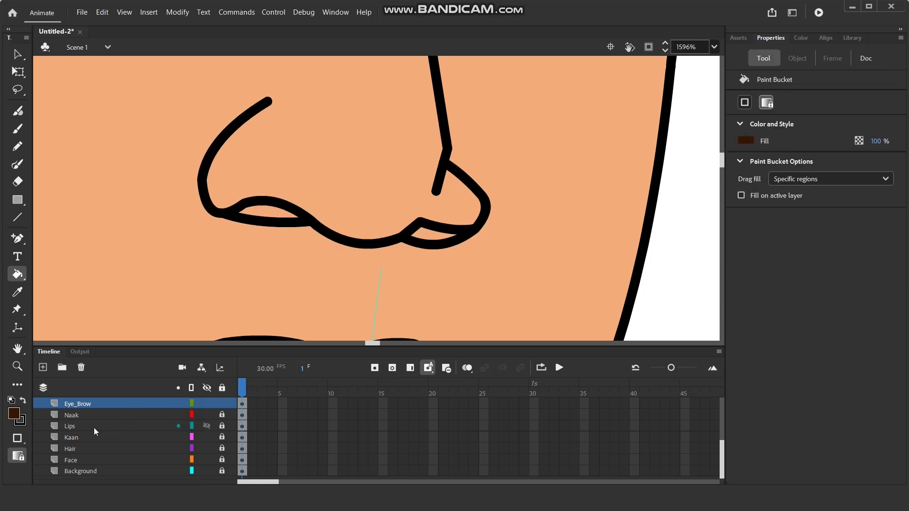
click(90, 415)
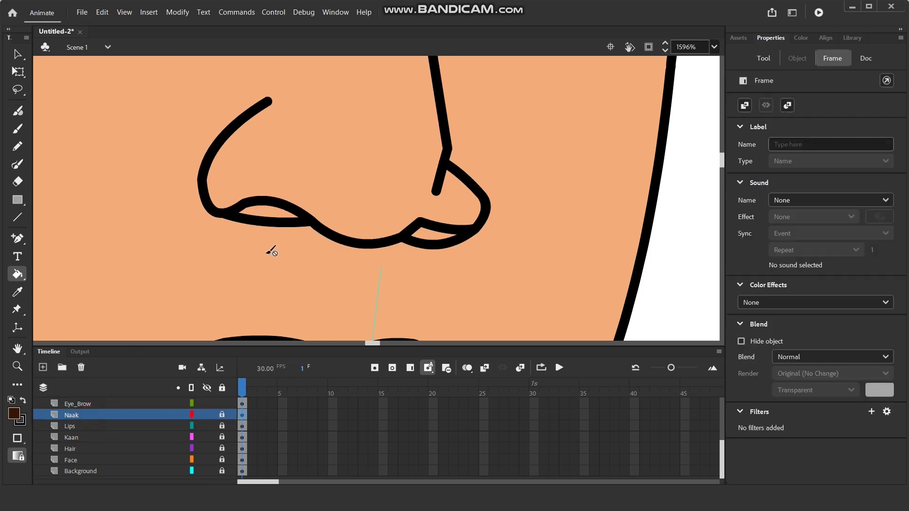
click(268, 212)
click(423, 236)
scroll(300, 246, down, 5)
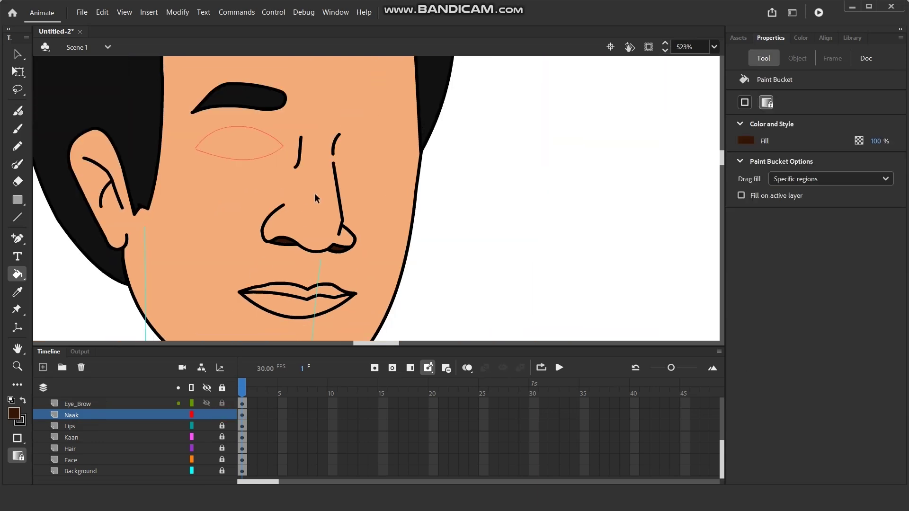
- Lock the Naak layer again and switch the Eye layer to full display
scroll(245, 168, up, 1)
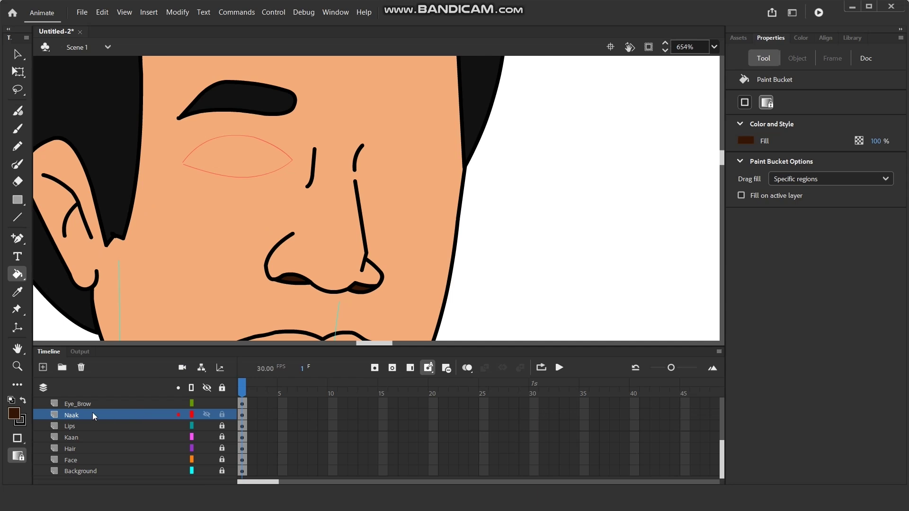
scroll(162, 433, up, 1)
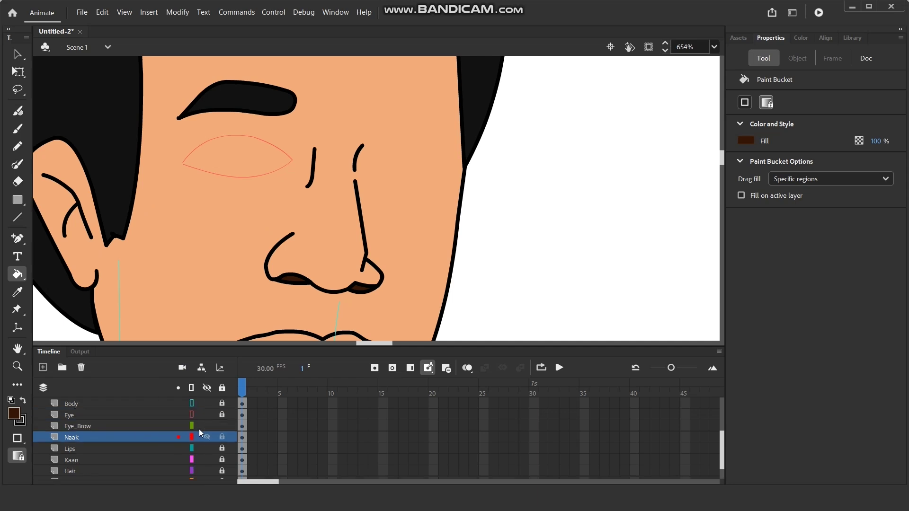
click(191, 414)
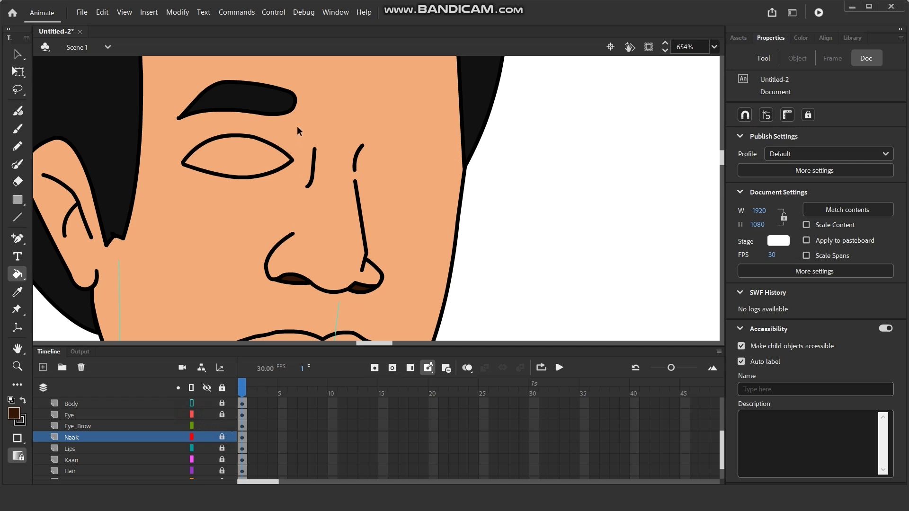
scroll(301, 120, down, 1)
scroll(302, 120, down, 4)
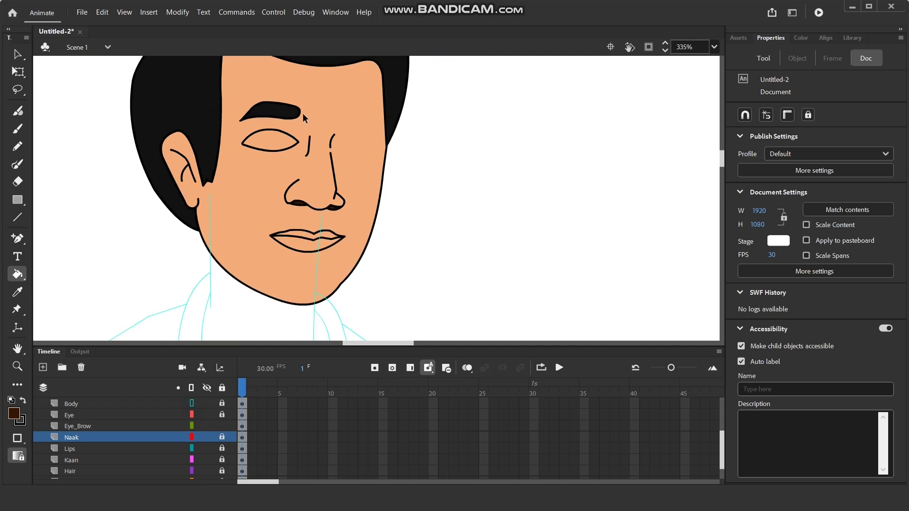
scroll(313, 226, up, 2)
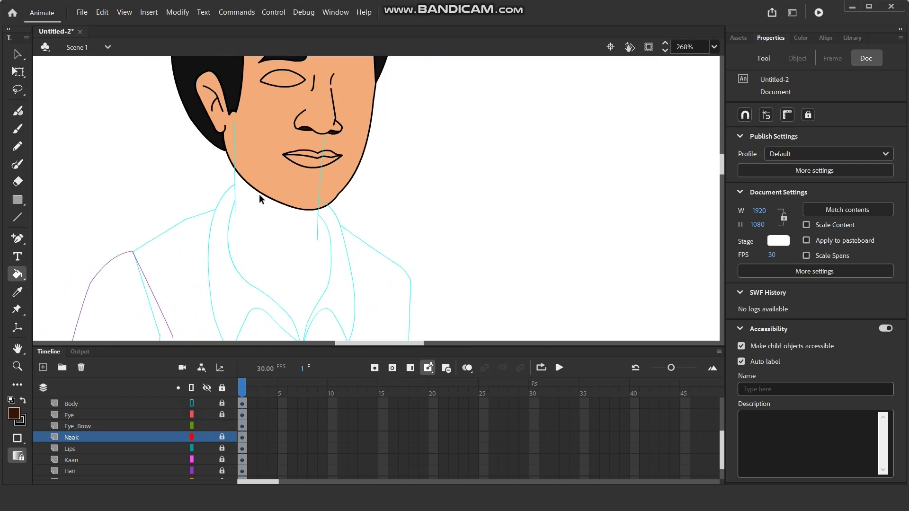
scroll(279, 150, up, 4)
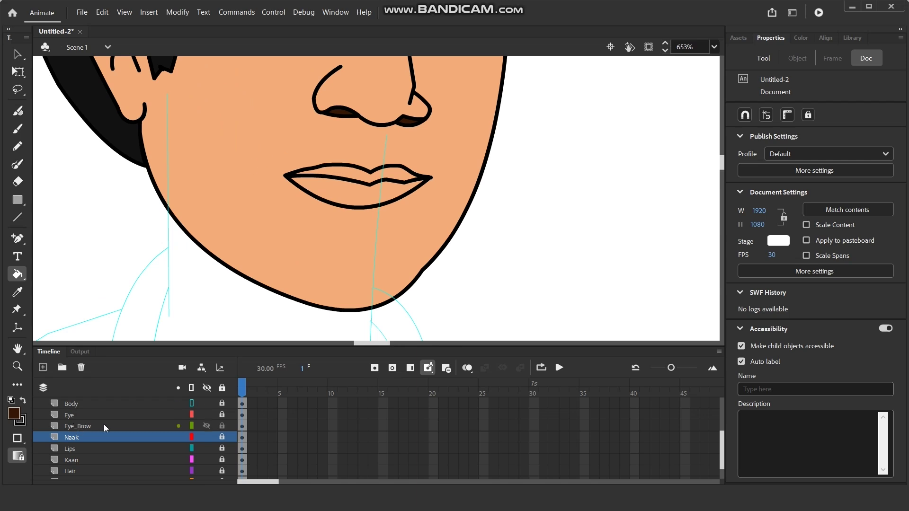
- Lock the Eye_Brow layer, then unlock the Body layer and switch it to full display
click(124, 403)
click(222, 425)
scroll(213, 447, down, 1)
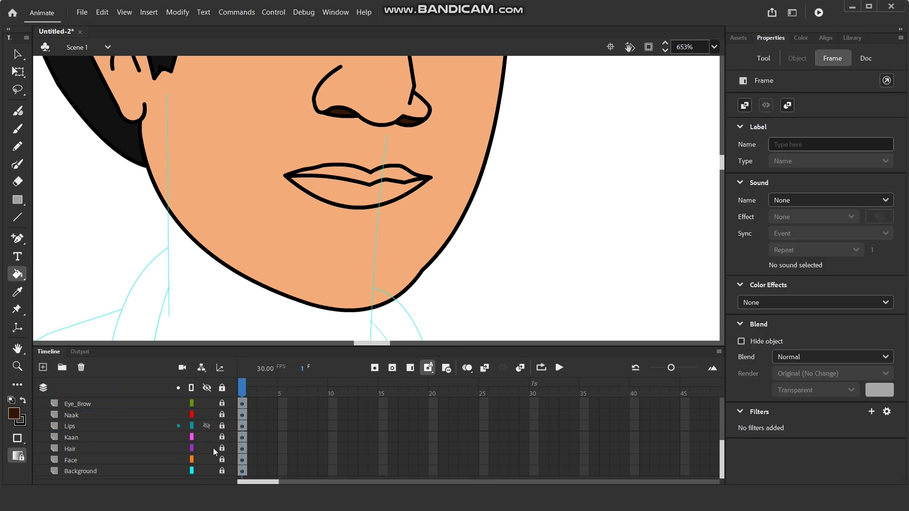
scroll(213, 448, up, 2)
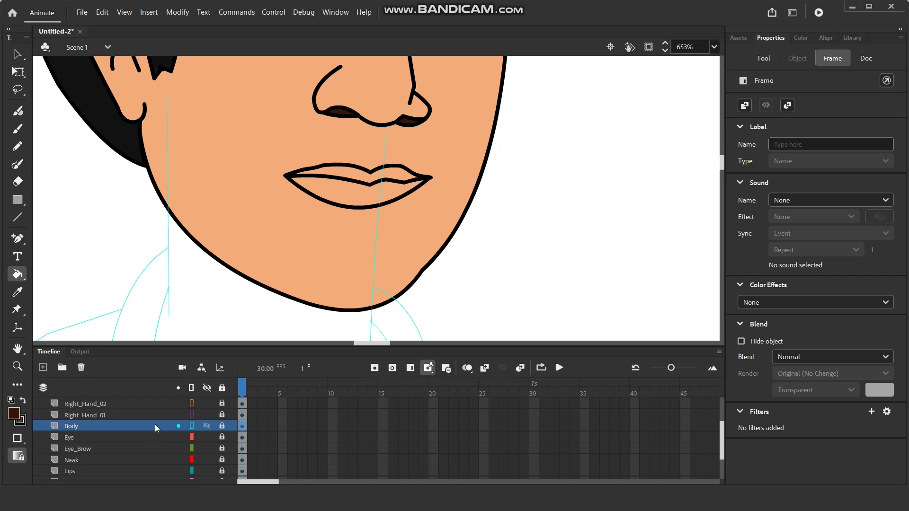
click(223, 426)
click(191, 426)
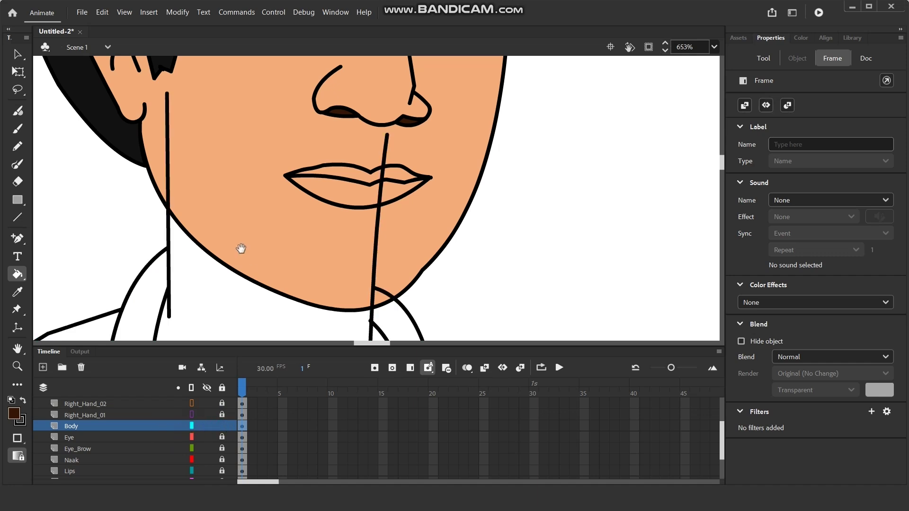
- Draw a straight line on Body joining the upper ends of the two neck lines, and check it as outlines
scroll(240, 248, up, 1)
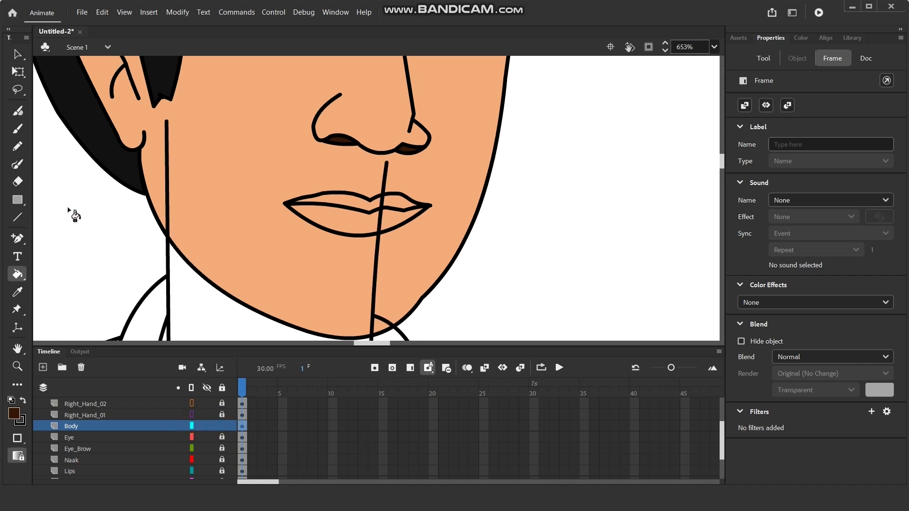
click(18, 217)
drag(165, 120, 387, 163)
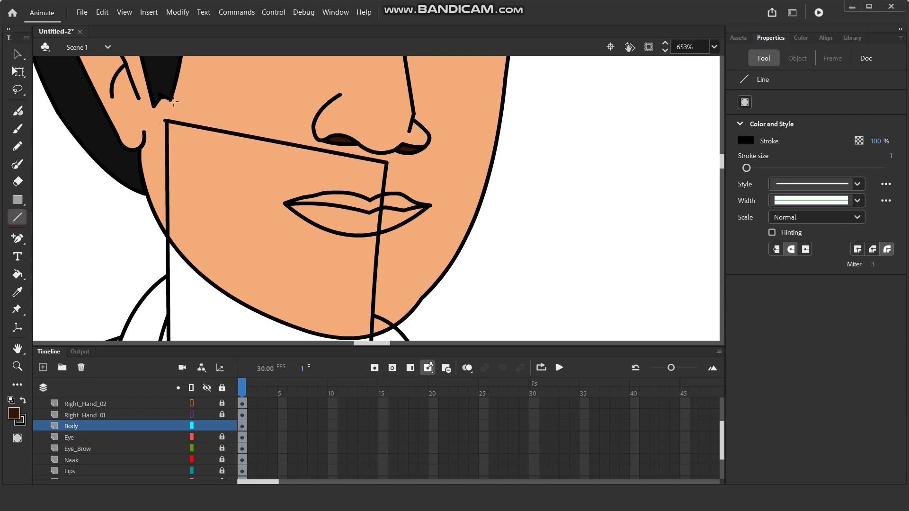
click(18, 54)
click(192, 426)
click(192, 426)
- Sample the face's skin colour and try to fill the neck area with it
scroll(319, 136, down, 2)
click(17, 294)
click(265, 223)
scroll(239, 189, down, 1)
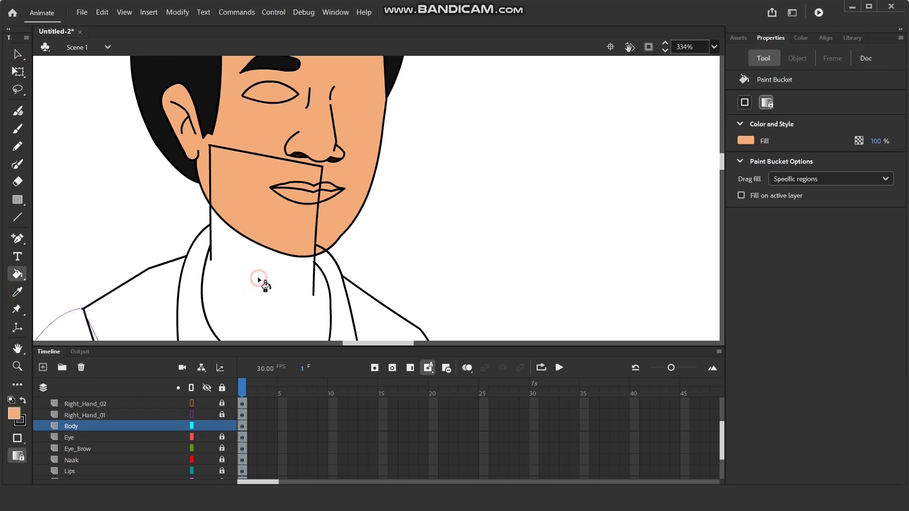
- Show Body as outlines and join the loose line ends at the collar's lower tip to close the neck area
scroll(248, 168, down, 3)
scroll(284, 294, up, 3)
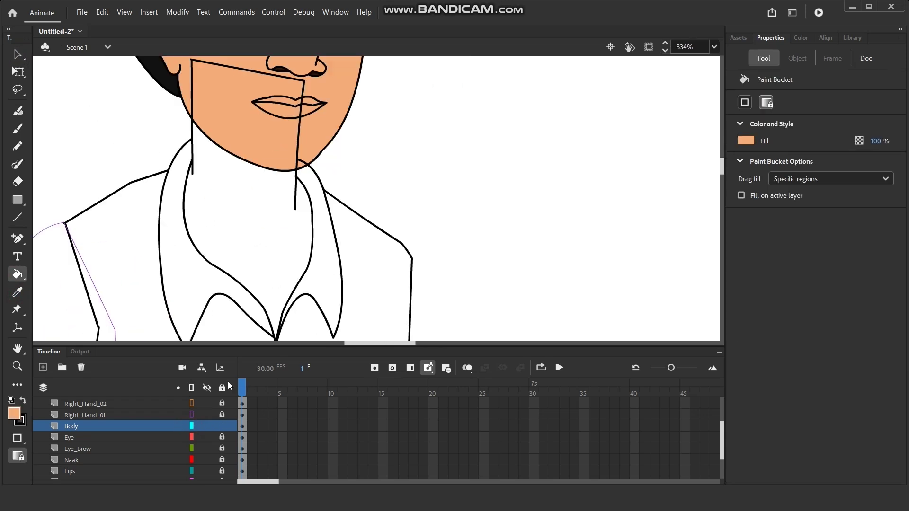
click(191, 425)
scroll(221, 76, up, 4)
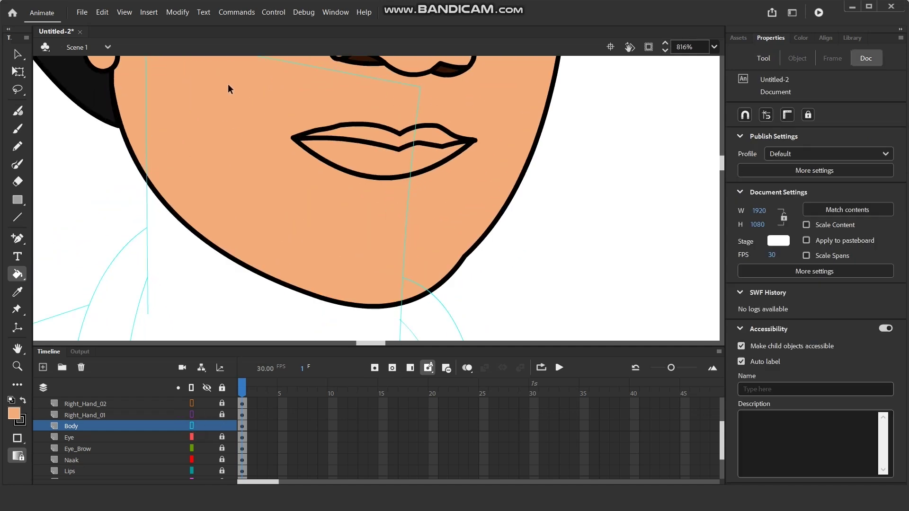
drag(288, 144, 301, 270)
scroll(142, 173, up, 4)
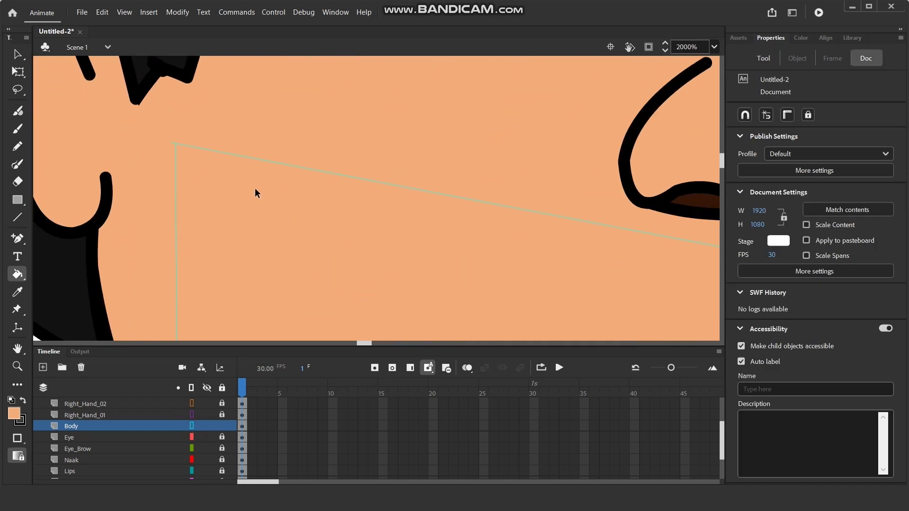
scroll(350, 290, down, 3)
drag(349, 291, 362, 81)
scroll(362, 81, down, 3)
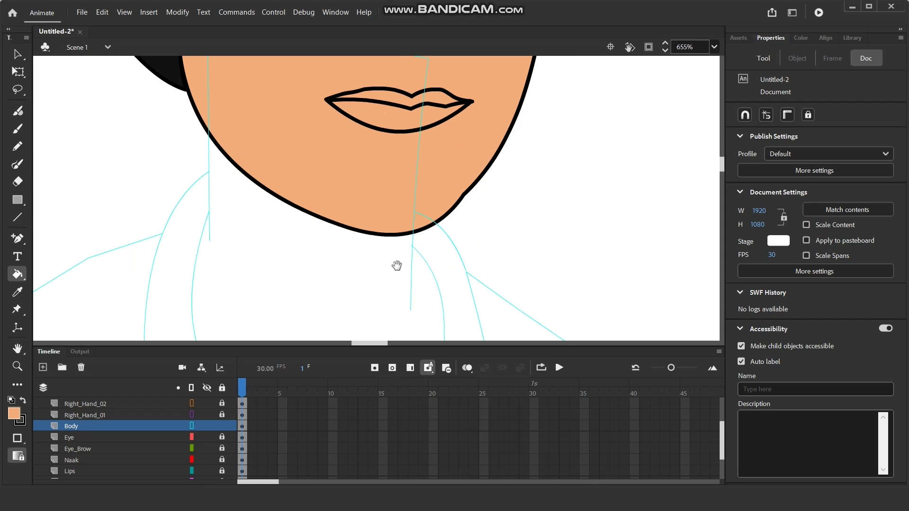
scroll(367, 278, up, 2)
scroll(336, 232, up, 5)
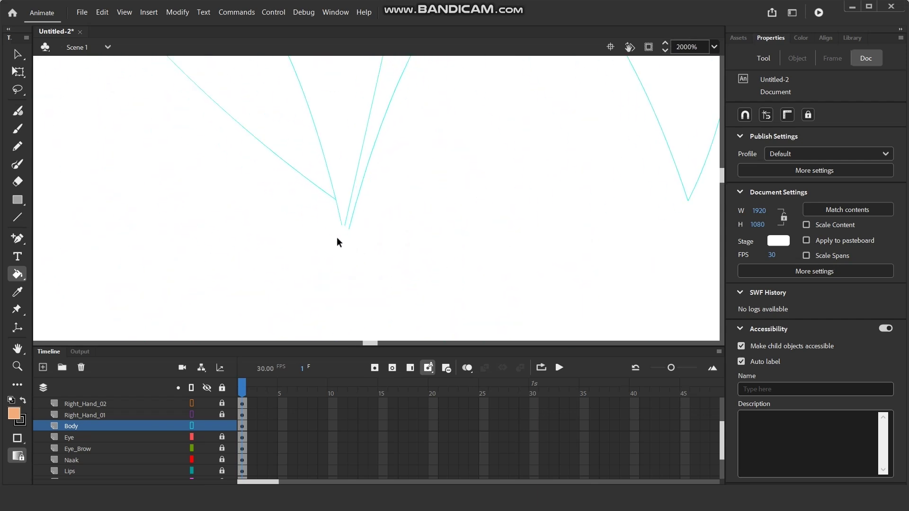
key(v)
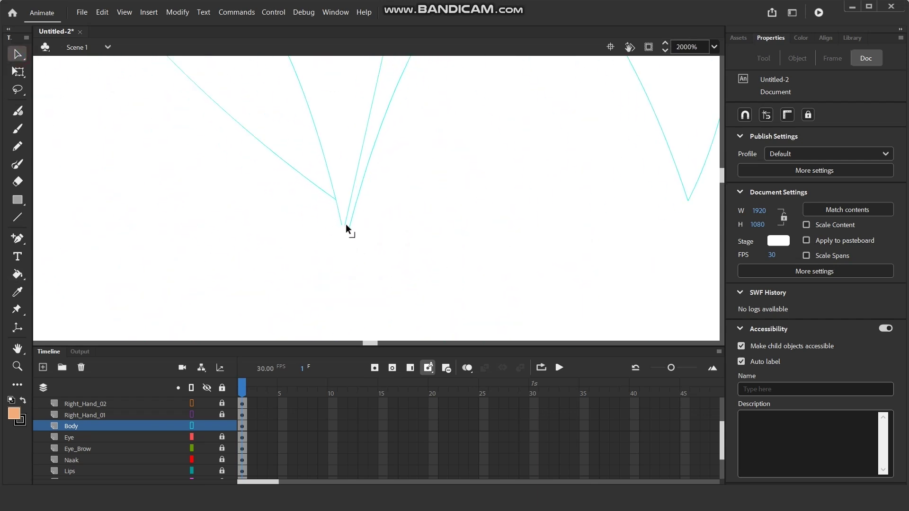
mouse_move(345, 224)
mouse_down()
mouse_move(370, 319)
mouse_move(357, 316)
mouse_move(339, 209)
mouse_move(262, 134)
mouse_move(240, 272)
mouse_move(238, 240)
mouse_up()
- Switch Body back to full display and fill the closed neck area with the skin colour
scroll(198, 82, down, 8)
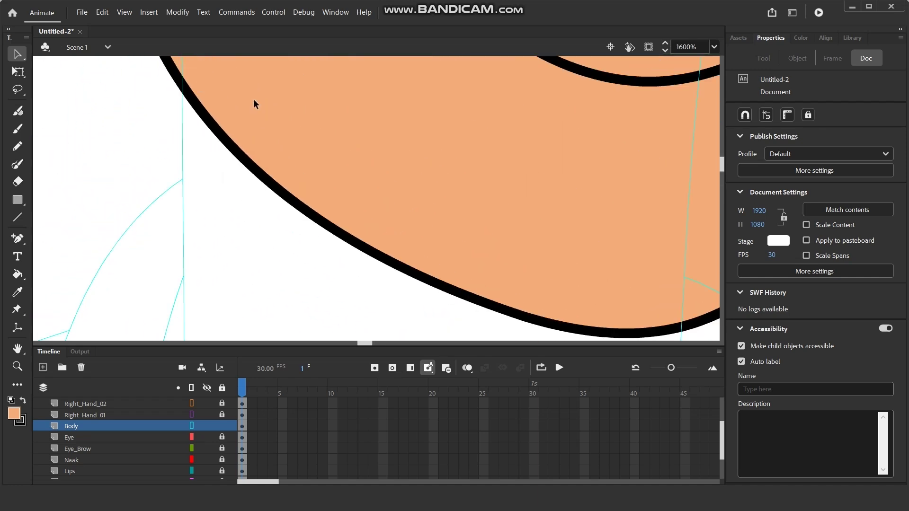
click(192, 426)
click(17, 274)
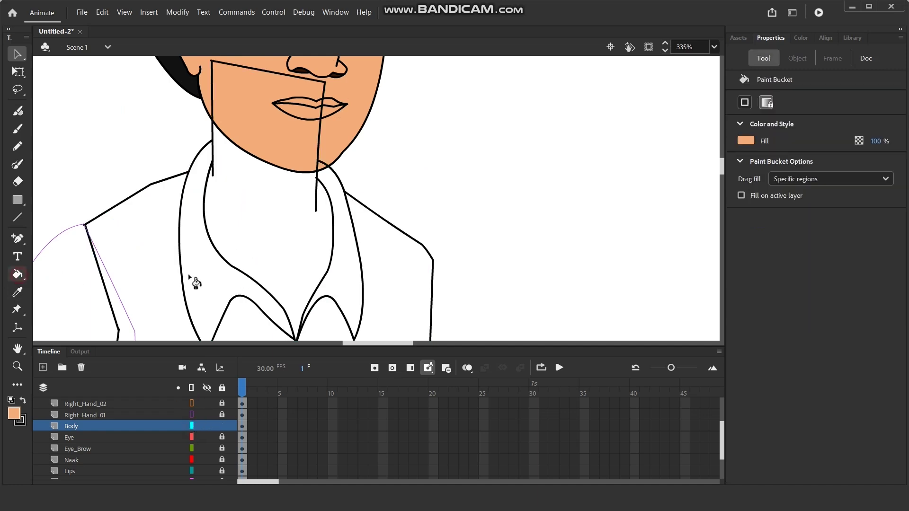
click(256, 230)
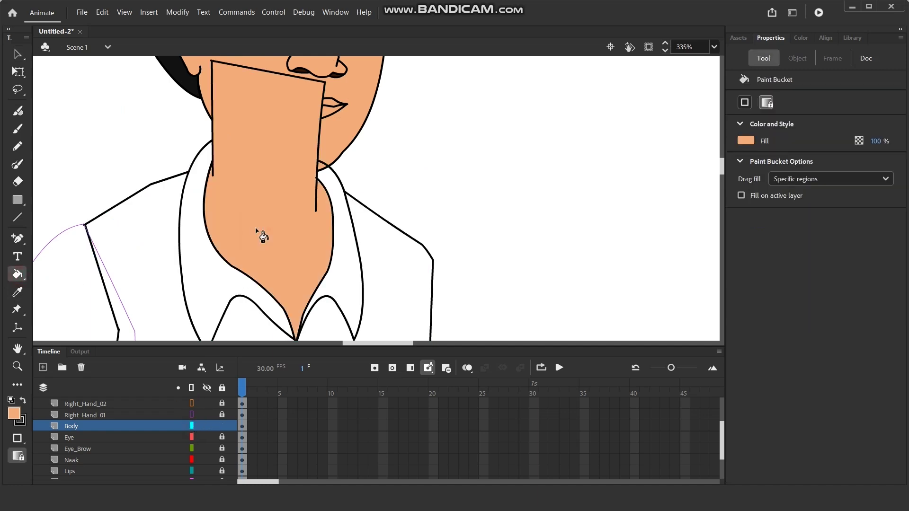
scroll(257, 160, down, 4)
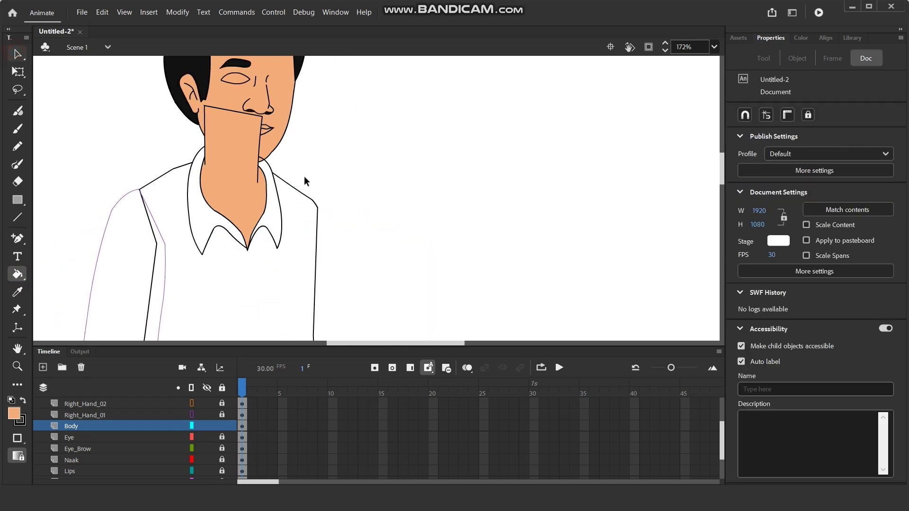
- Move the Body layer directly below the Face layer so the face covers the top of the neck
key(v)
scroll(87, 433, down, 1)
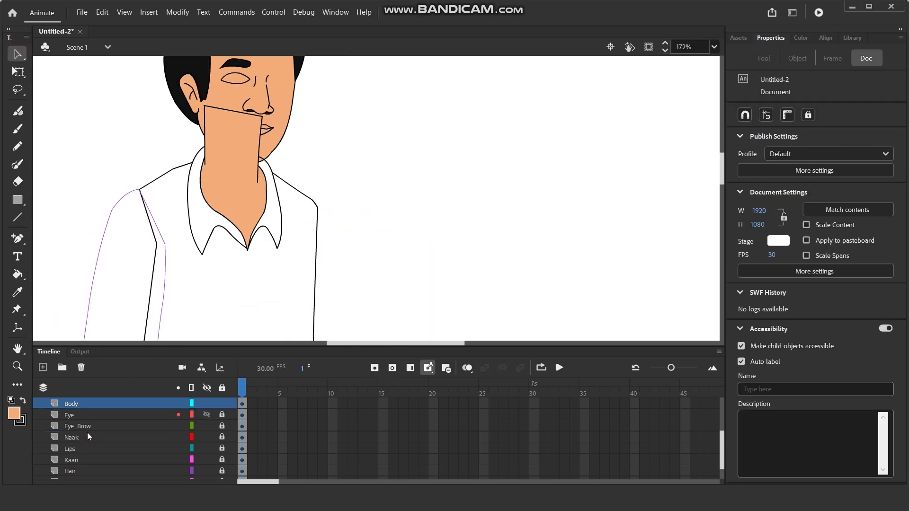
scroll(80, 436, up, 2)
scroll(84, 424, down, 2)
drag(78, 404, 98, 468)
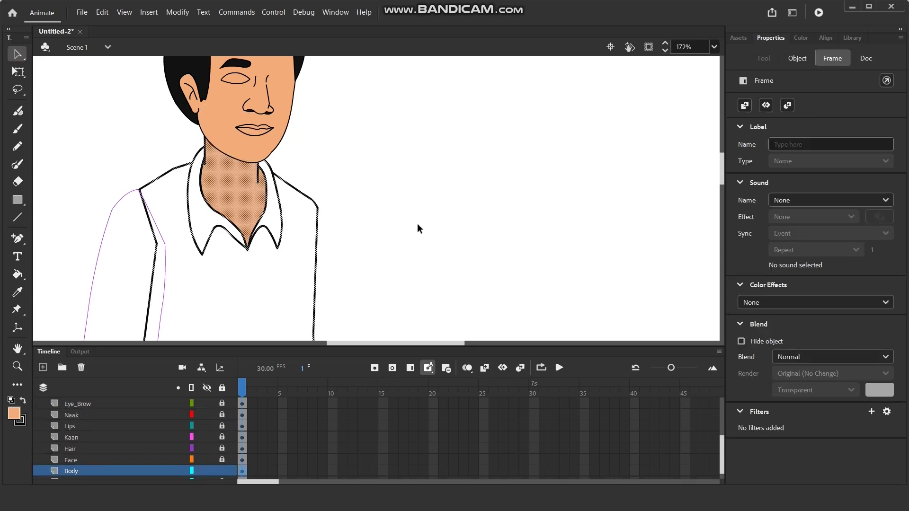
click(422, 213)
- Try to fill the shirt torso on Body with the current skin colour
scroll(331, 128, down, 3)
click(325, 232)
scroll(284, 258, down, 2)
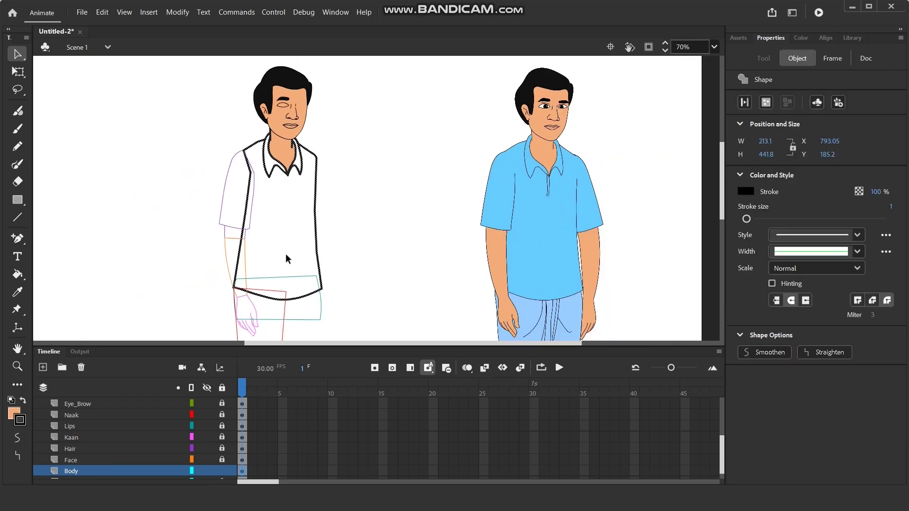
scroll(366, 193, up, 2)
scroll(358, 199, right, 2)
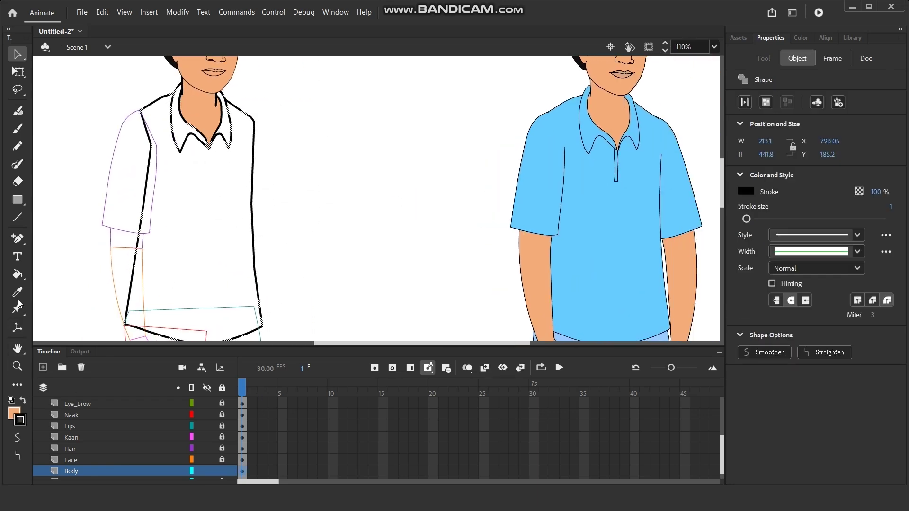
click(18, 274)
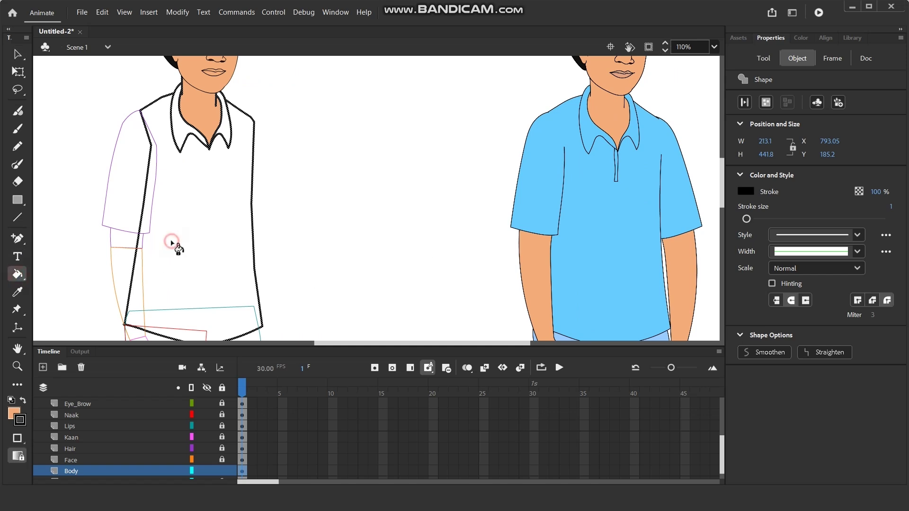
- Show Body as outlines and delete the stray line piece sticking out at the shirt's lower-left corner
click(192, 471)
scroll(274, 313, up, 3)
drag(273, 312, 462, 185)
key(v)
click(478, 229)
scroll(435, 220, up, 3)
scroll(434, 220, up, 2)
drag(216, 260, 292, 253)
scroll(289, 249, up, 1)
click(280, 218)
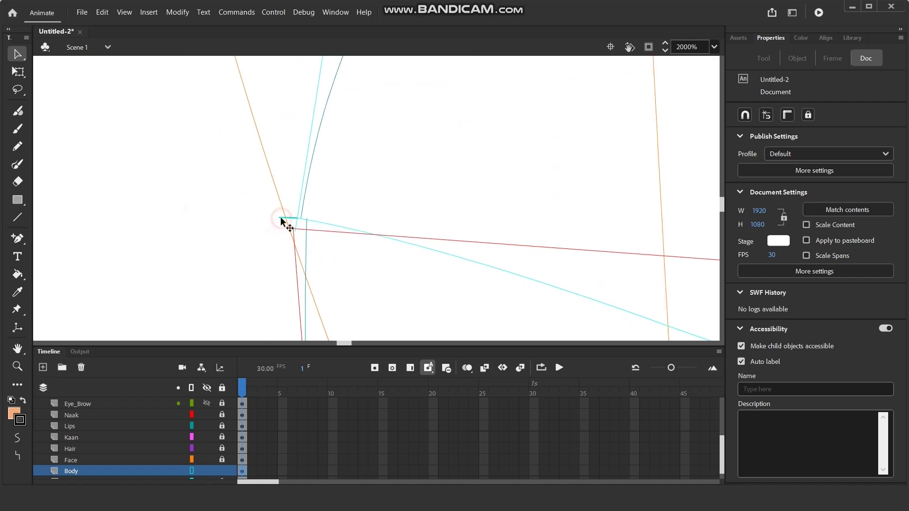
key(Delete)
- Join the torso's side line to the hem at the shirt's lower-left corner, and check the remaining Body outlines up to the collar
scroll(309, 238, down, 1)
drag(311, 213, 308, 225)
scroll(279, 239, down, 4)
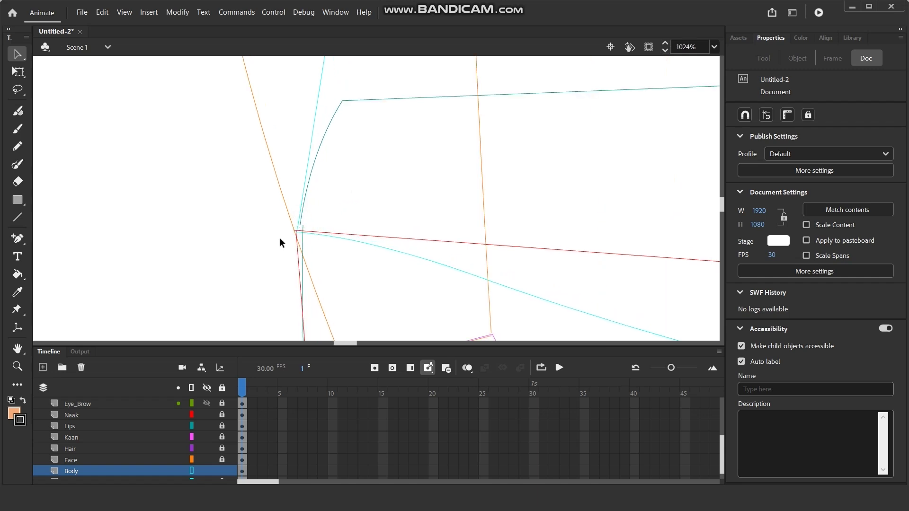
drag(417, 105, 349, 210)
drag(252, 193, 251, 253)
scroll(426, 260, down, 5)
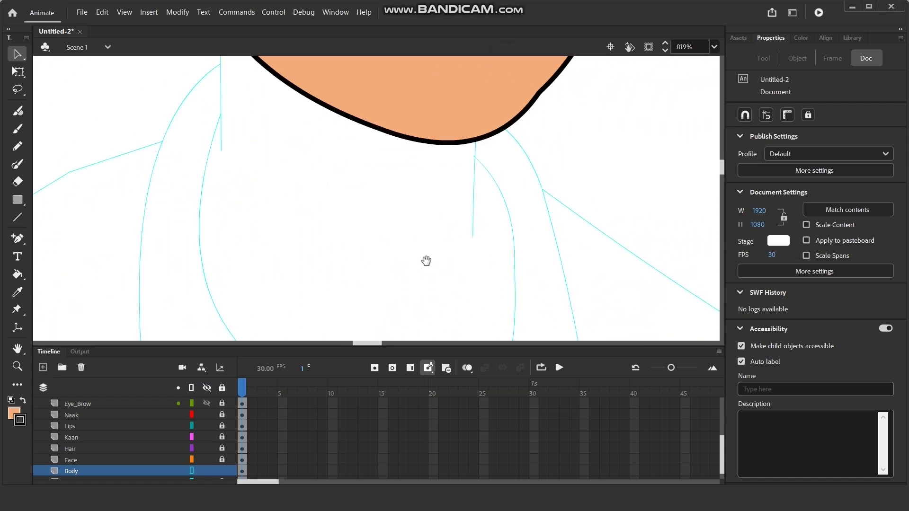
scroll(409, 109, down, 5)
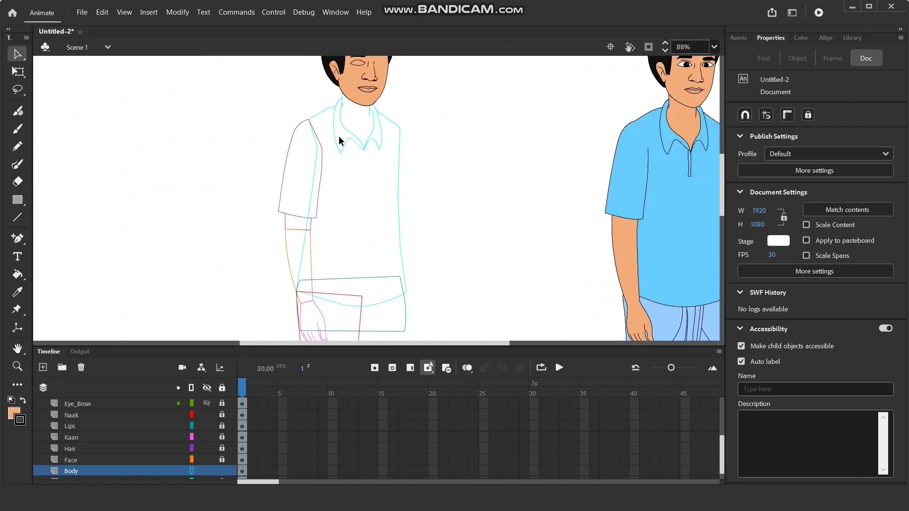
- Return Body to full display, sample the reference shirt's blue, and fill the torso with it
click(190, 470)
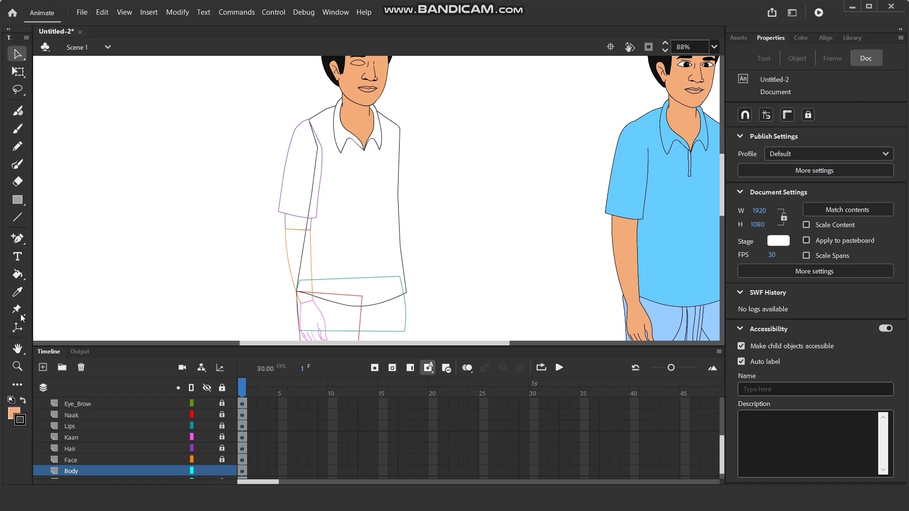
click(18, 292)
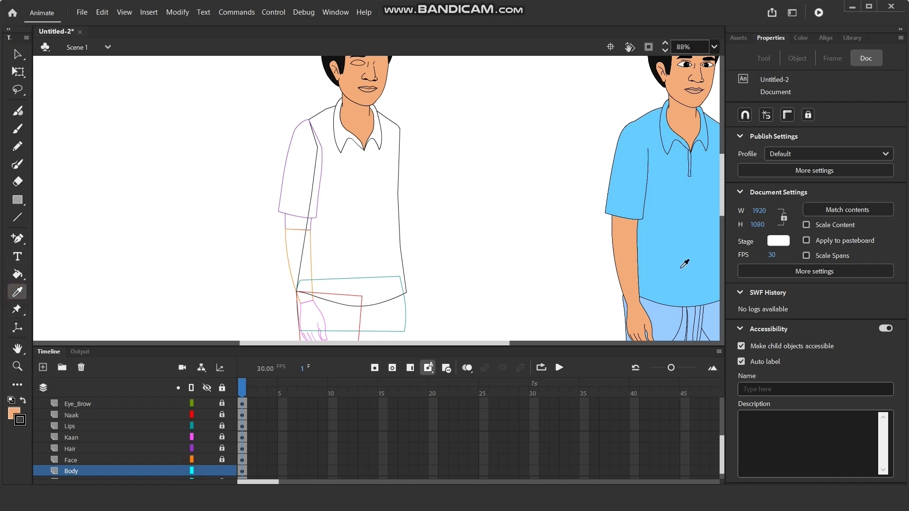
click(679, 265)
click(344, 229)
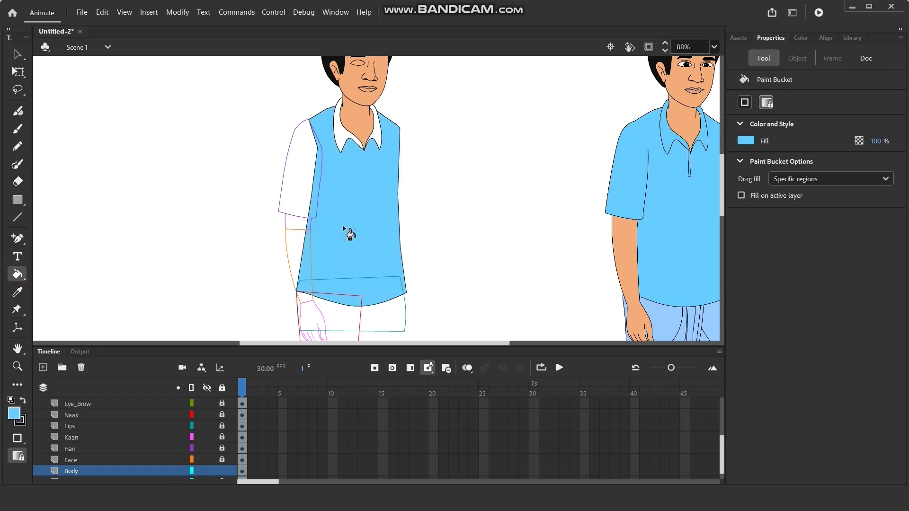
- Fill the collar's left half with the shirt blue and try to fill its right half
scroll(353, 120, up, 6)
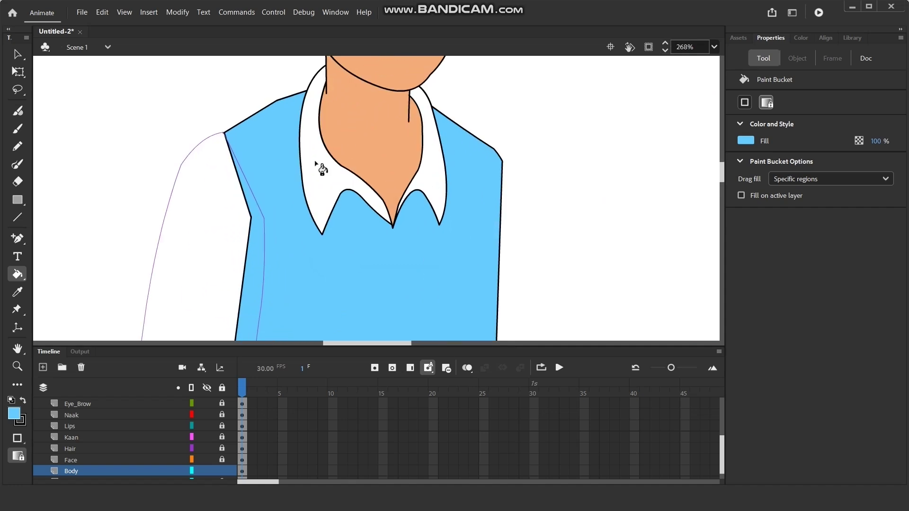
click(312, 170)
click(420, 176)
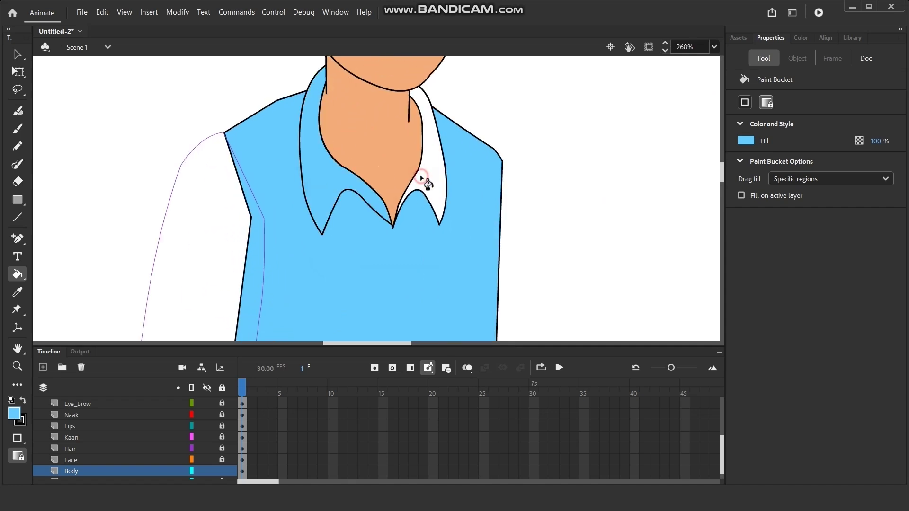
scroll(440, 182, up, 2)
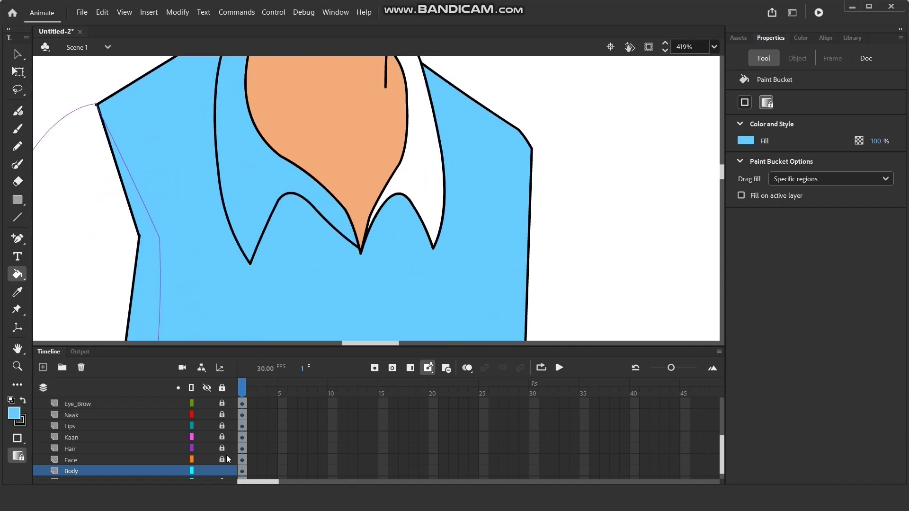
- Show Body and Face as outlines and close the gap where the right collar edge meets the shoulder line
click(192, 471)
drag(445, 182, 409, 310)
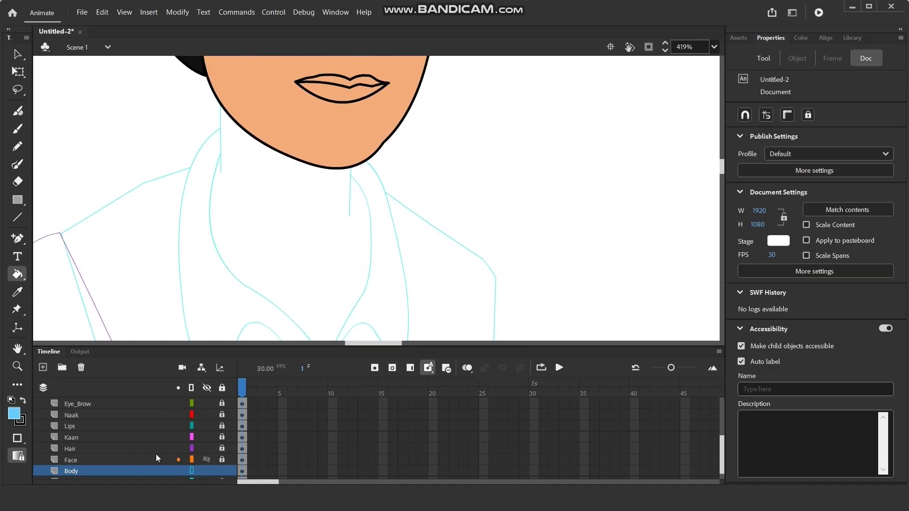
click(192, 459)
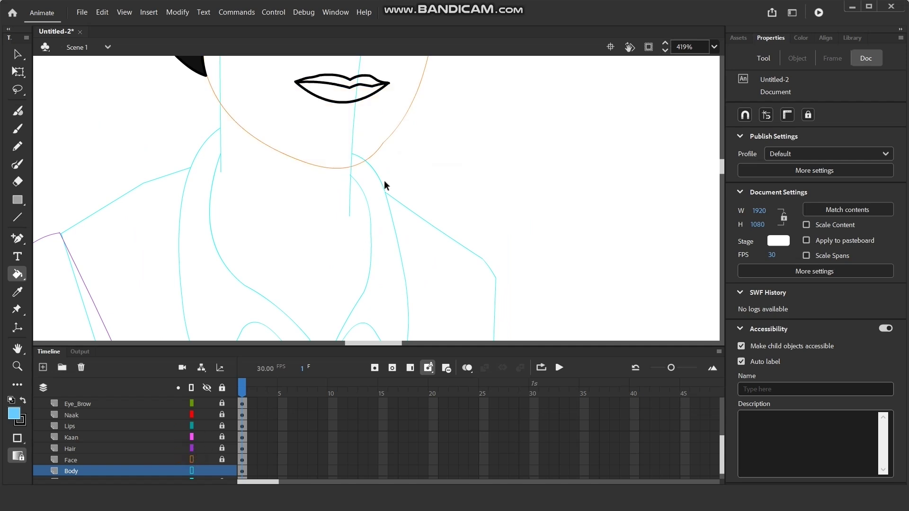
scroll(374, 166, up, 5)
scroll(431, 284, up, 3)
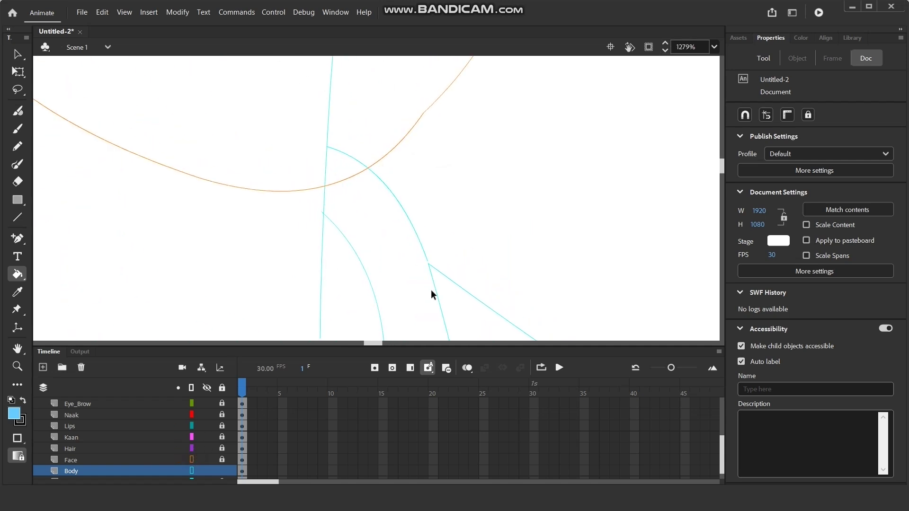
click(16, 54)
click(396, 225)
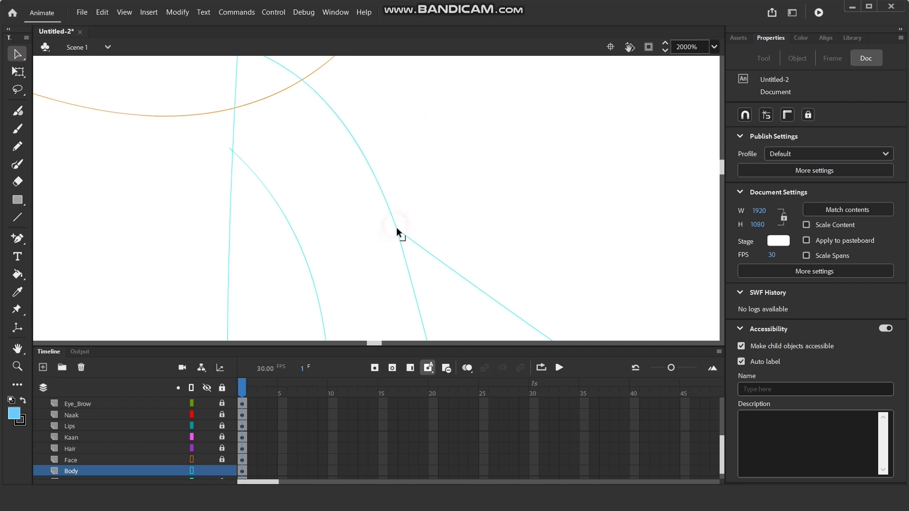
scroll(426, 182, down, 6)
scroll(336, 178, down, 4)
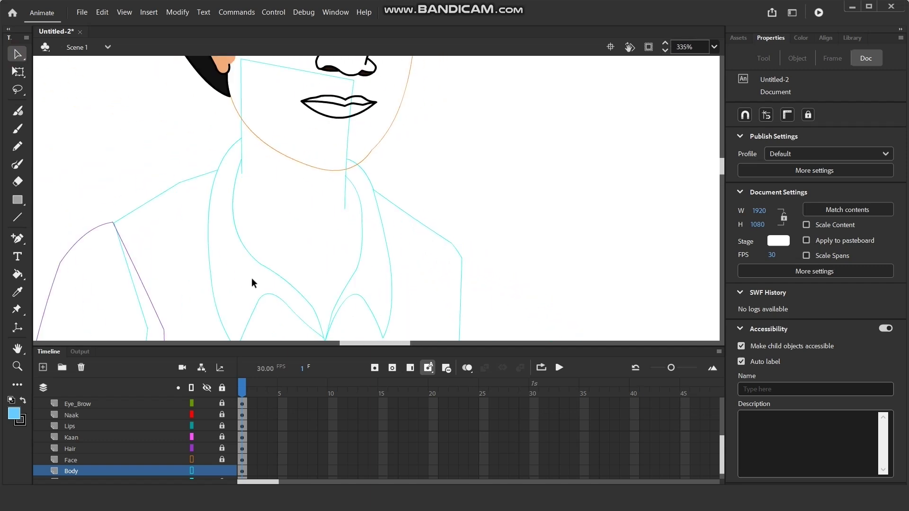
- Switch Face and Body back to full display and fill the collar's right half with the shirt blue
click(192, 460)
scroll(269, 162, down, 3)
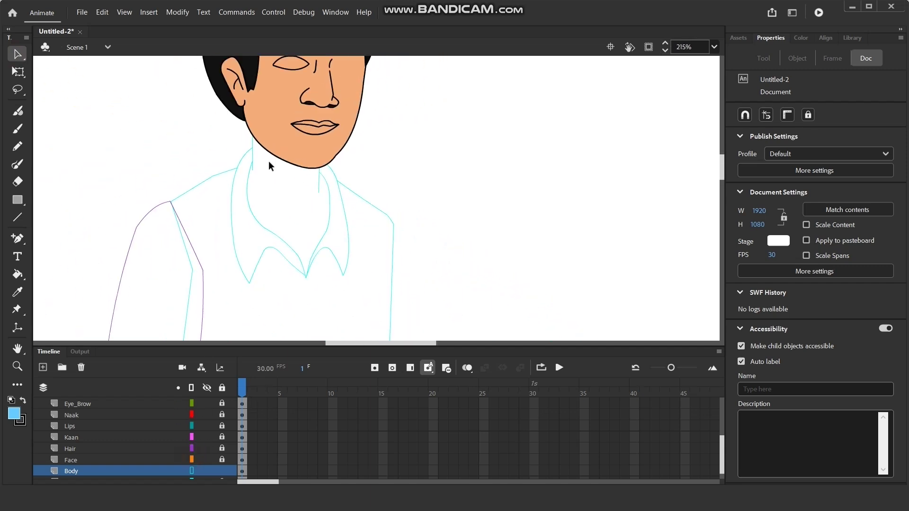
click(192, 470)
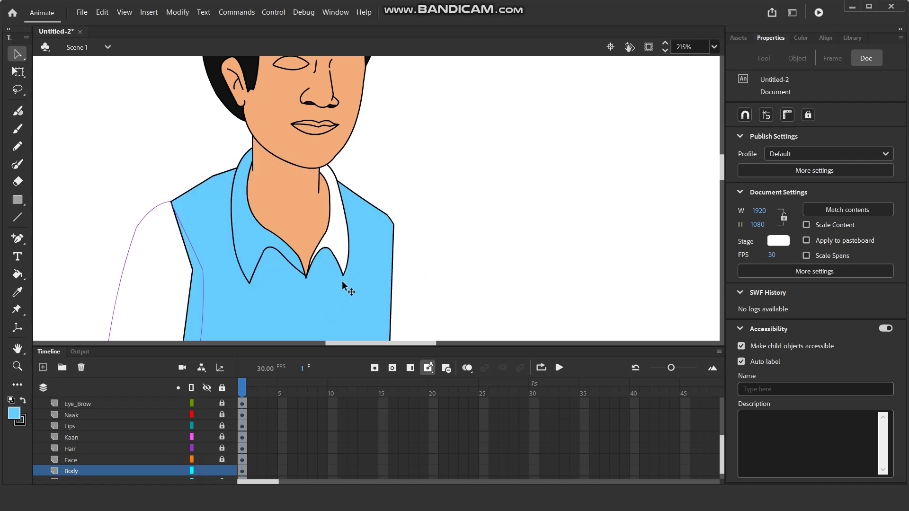
click(18, 274)
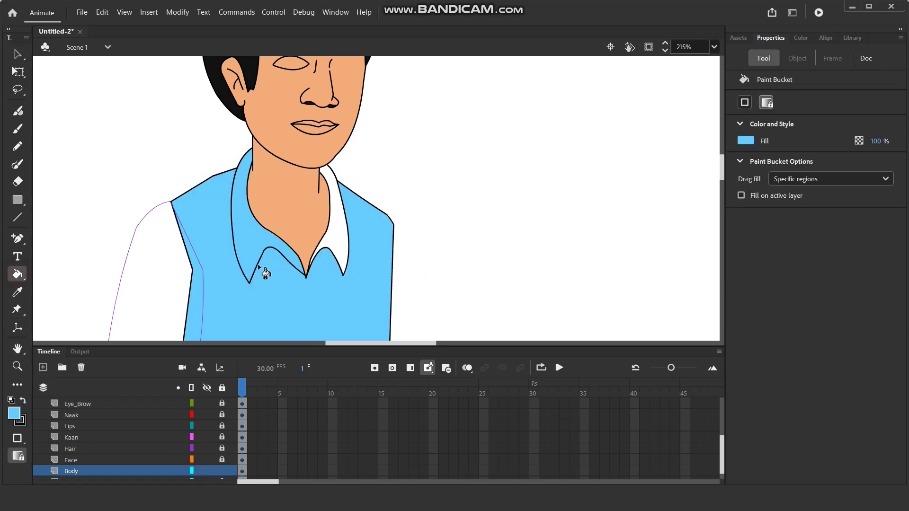
scroll(362, 113, down, 5)
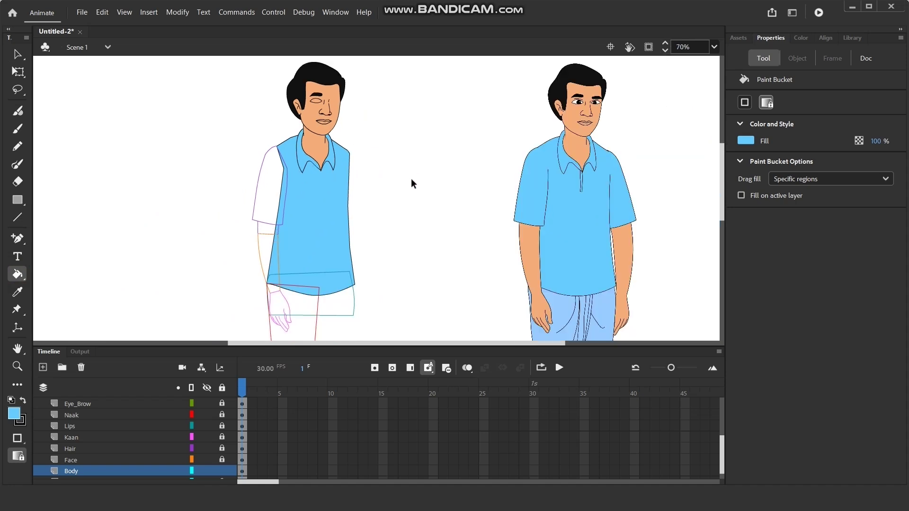
scroll(279, 218, up, 5)
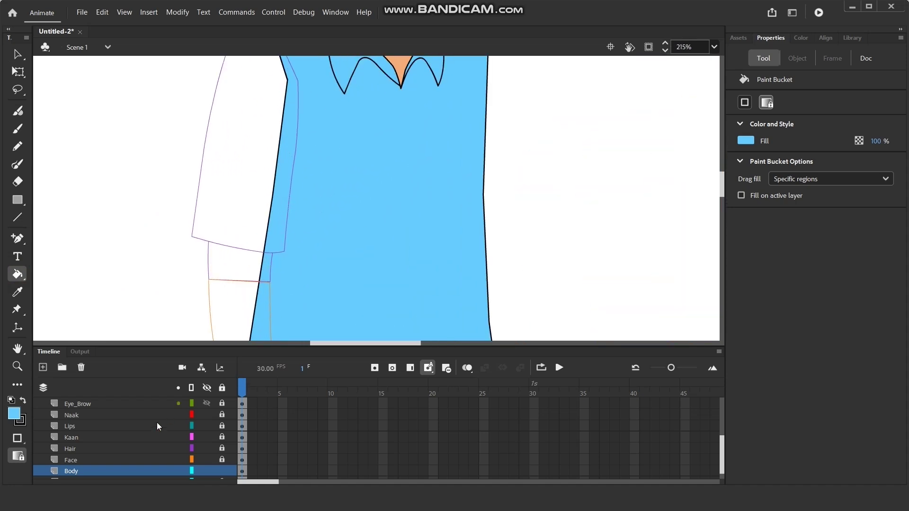
- Switch the Right_Hand_01 layer to full display, unlock it, and fill the sleeve with the shirt blue
scroll(126, 447, up, 2)
click(92, 447)
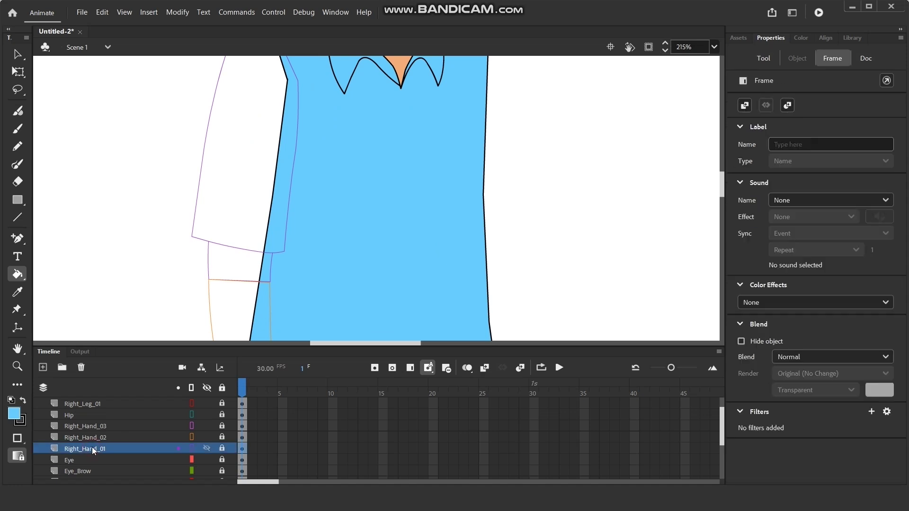
click(191, 448)
mouse_move(124, 205)
mouse_down()
mouse_move(116, 268)
mouse_move(103, 268)
mouse_up()
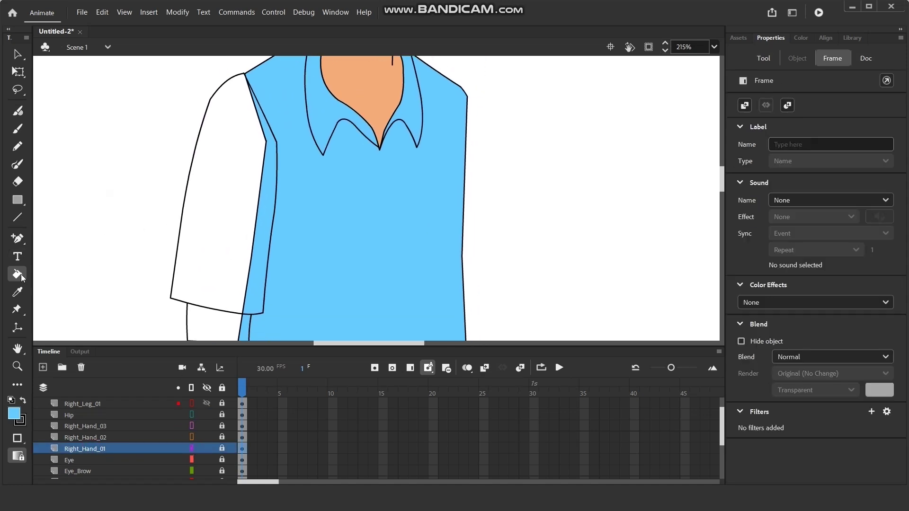
click(223, 448)
click(212, 238)
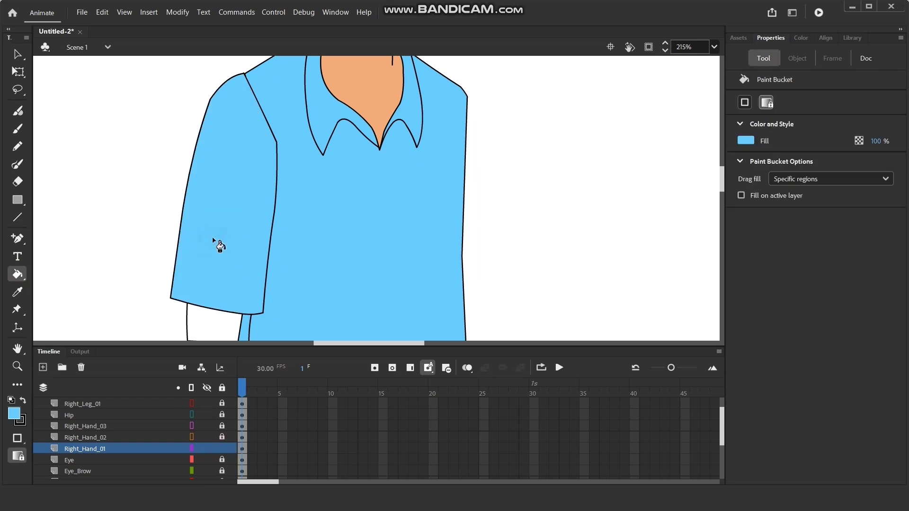
- Sample the skin colour from the neck and fill the bare upper arm below the sleeve with it
drag(286, 287, 280, 145)
drag(270, 185, 192, 303)
click(17, 292)
click(303, 68)
drag(211, 261, 284, 119)
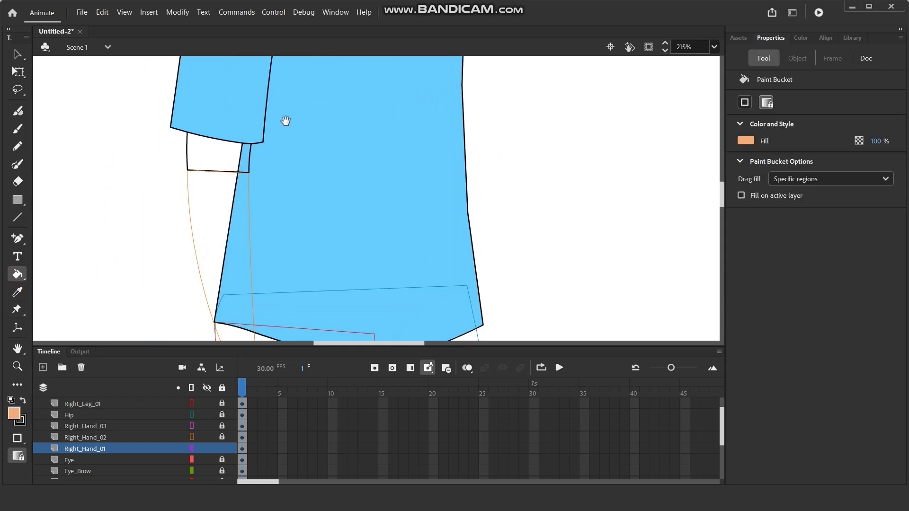
click(218, 159)
drag(243, 247, 195, 221)
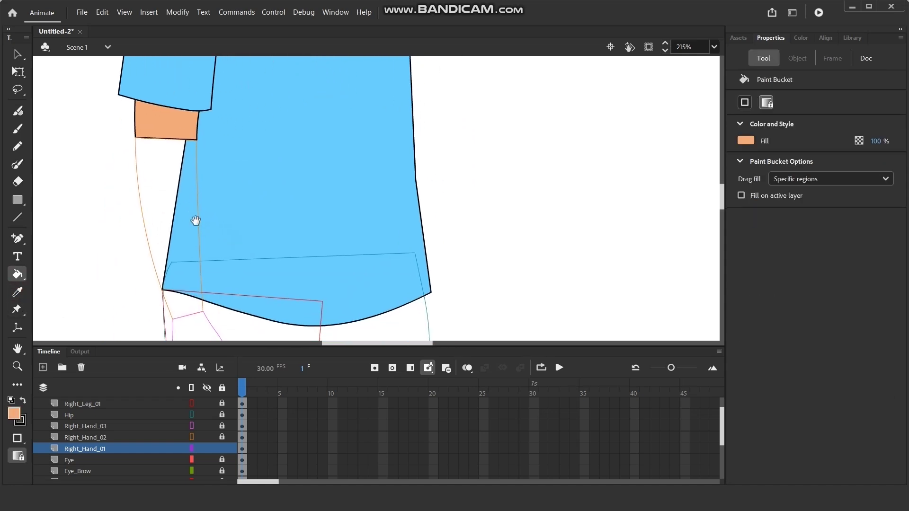
- Lock Right_Hand_01, unlock and activate Right_Hand_02, and check its strokes in full display before returning to outlines
click(222, 449)
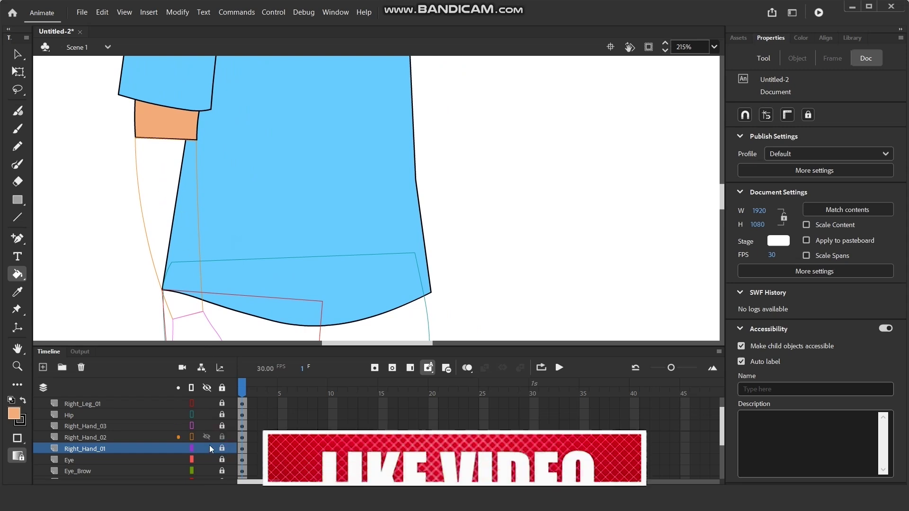
click(111, 437)
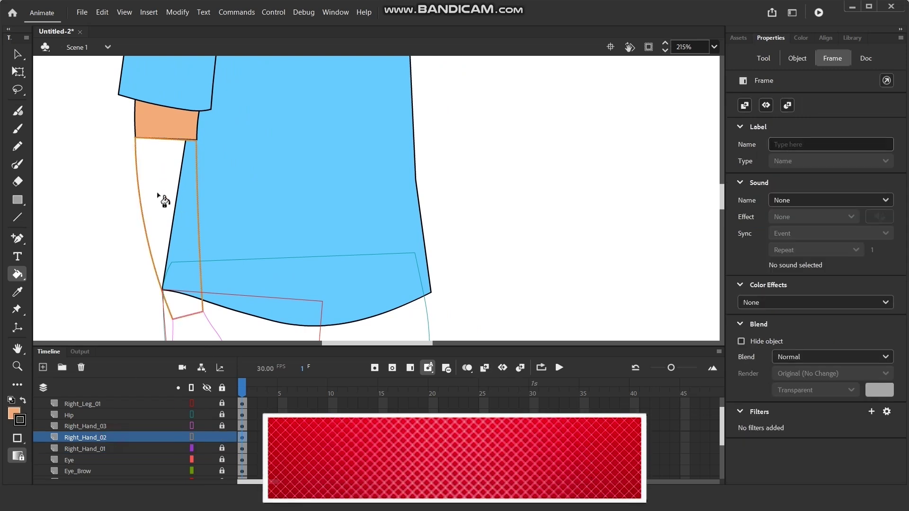
click(192, 437)
scroll(198, 328, up, 5)
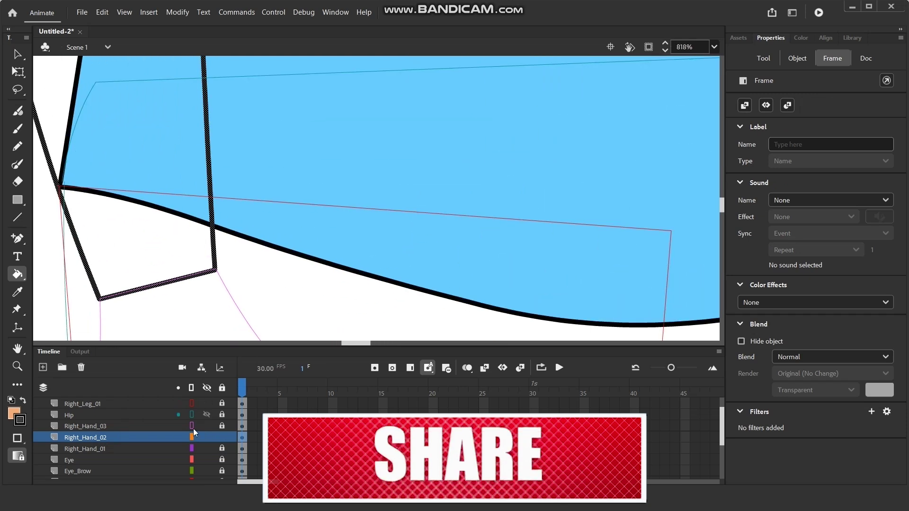
click(192, 437)
- Move the forearm's inner wrist corner onto the matching corner of the hand outline
key(v)
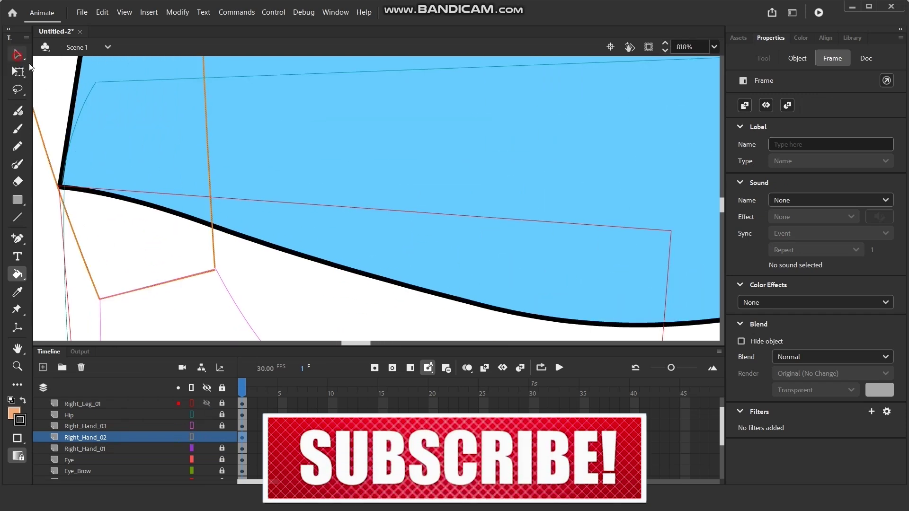
click(252, 272)
click(210, 274)
scroll(209, 275, up, 4)
drag(209, 284, 392, 277)
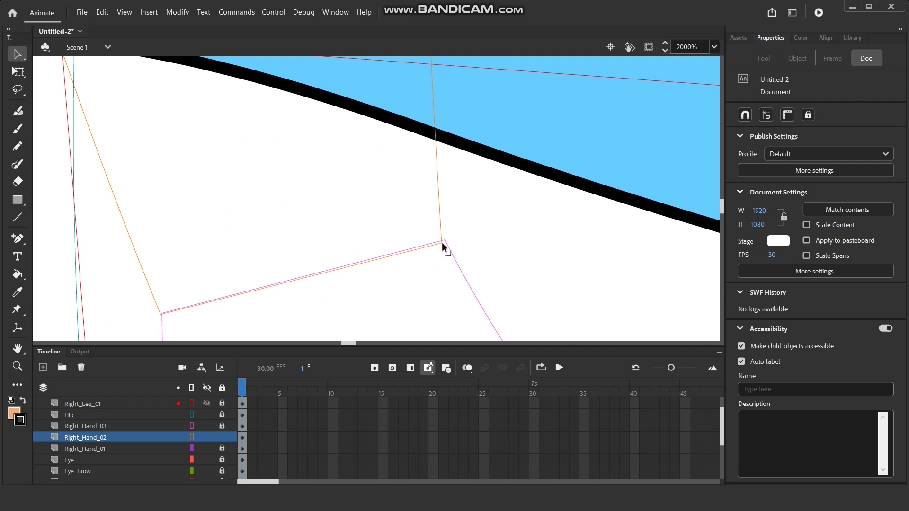
scroll(444, 242, right, 2)
scroll(444, 242, down, 1)
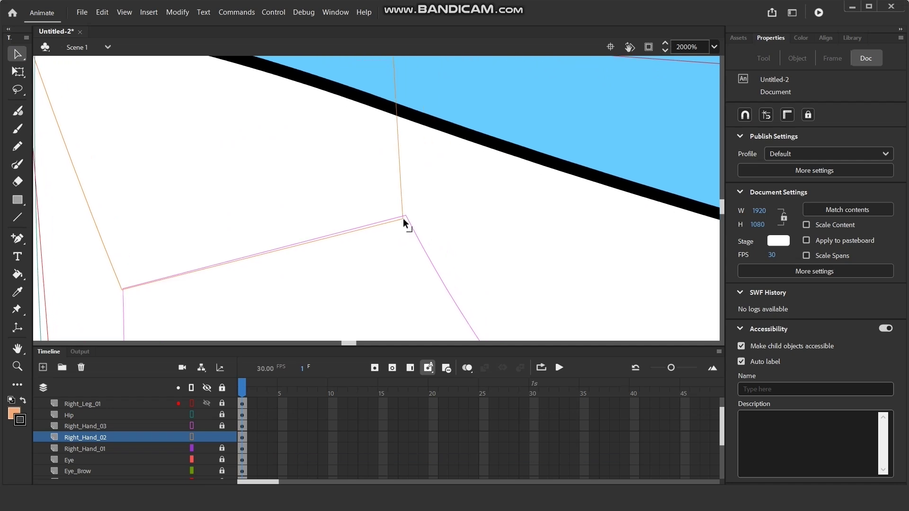
drag(402, 217, 405, 214)
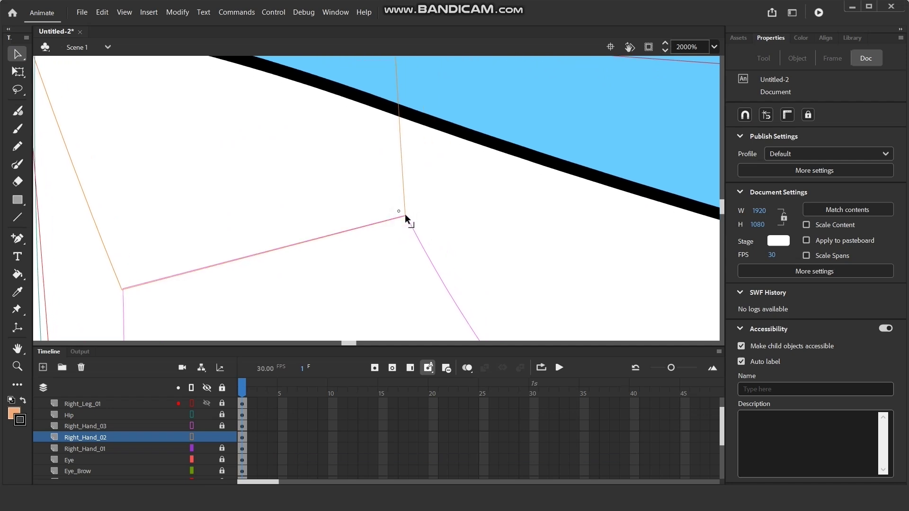
scroll(374, 291, down, 10)
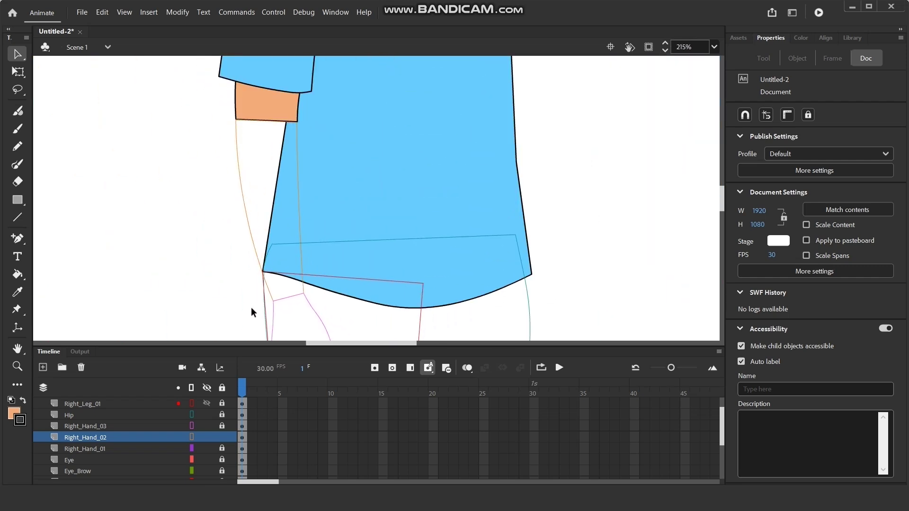
- Move the forearm's outer elbow corner onto the bottom corner of the upper arm
scroll(334, 204, up, 8)
drag(243, 223, 603, 228)
scroll(251, 182, up, 2)
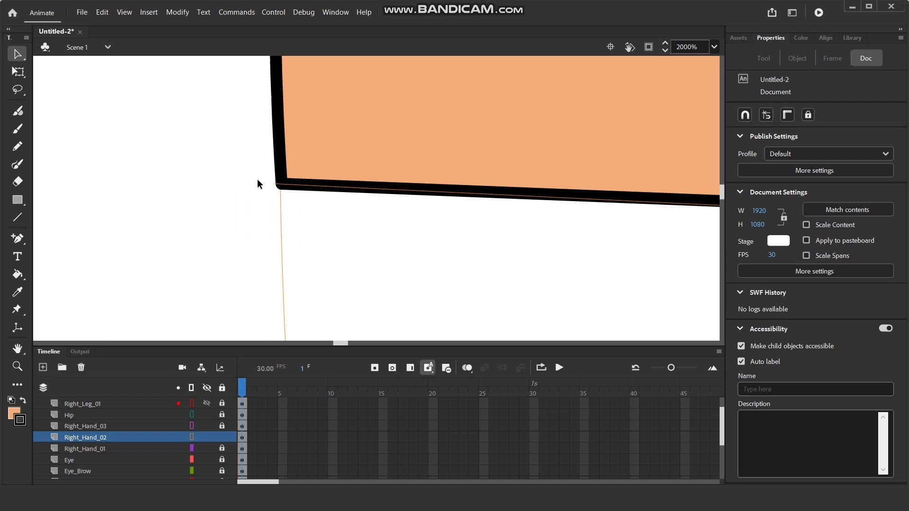
drag(276, 184, 280, 186)
scroll(217, 158, down, 7)
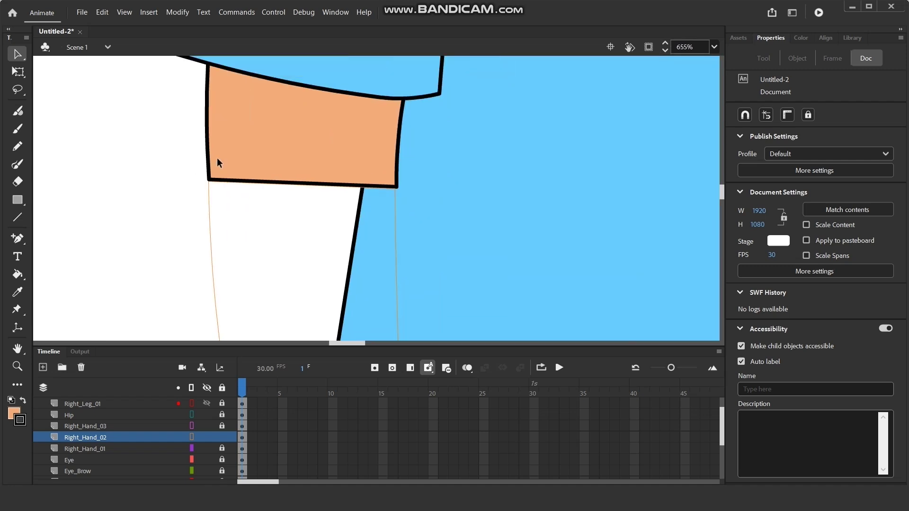
scroll(276, 149, down, 2)
- Return Right_Hand_02 to full display and fill the forearm with the skin colour
click(193, 436)
key(k)
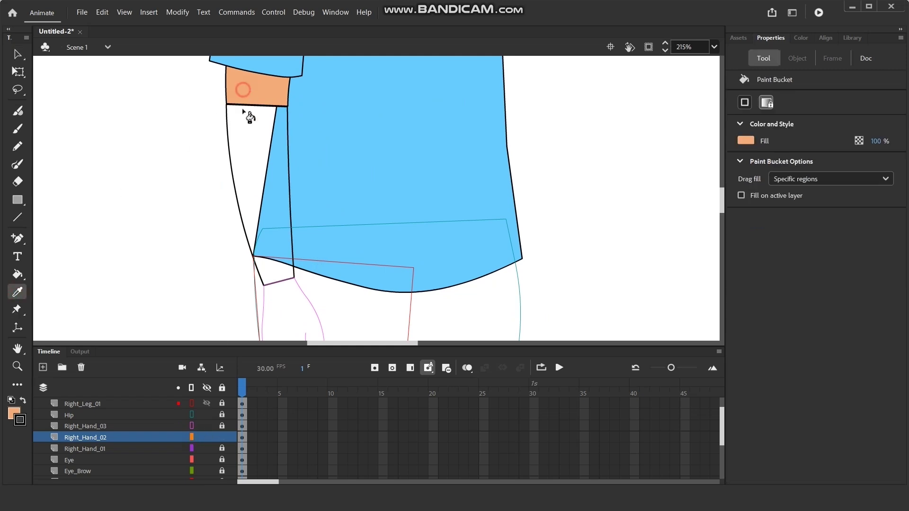
click(244, 174)
drag(307, 268, 228, 145)
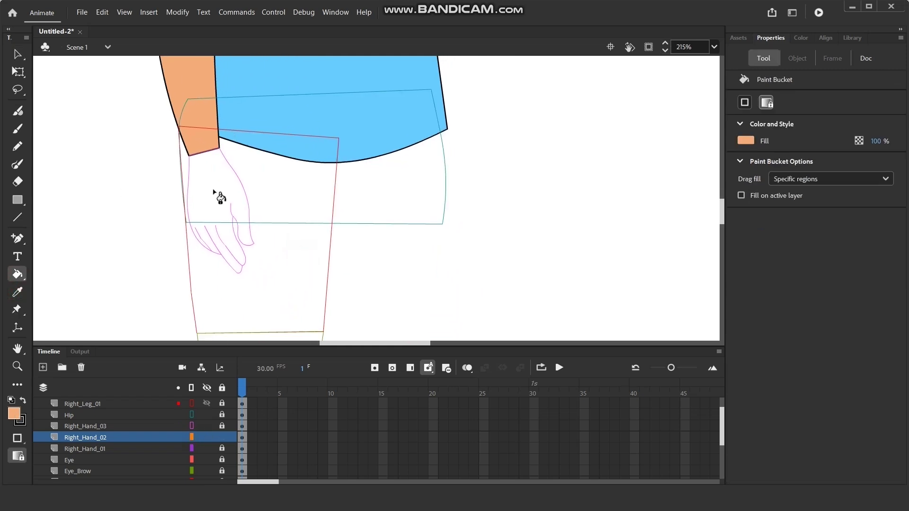
- Lock Right_Hand_02, unlock and activate Right_Hand_03, and check the hand's strokes in full display before returning to outlines
click(222, 436)
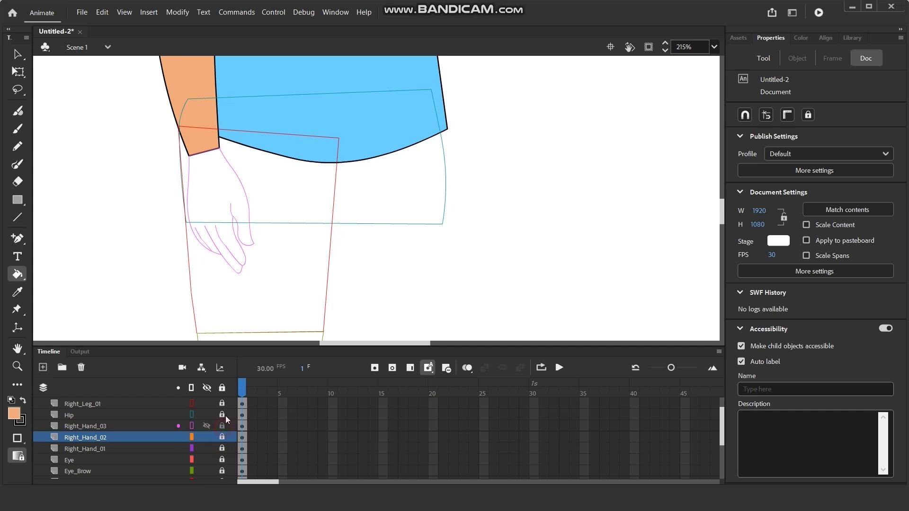
click(85, 426)
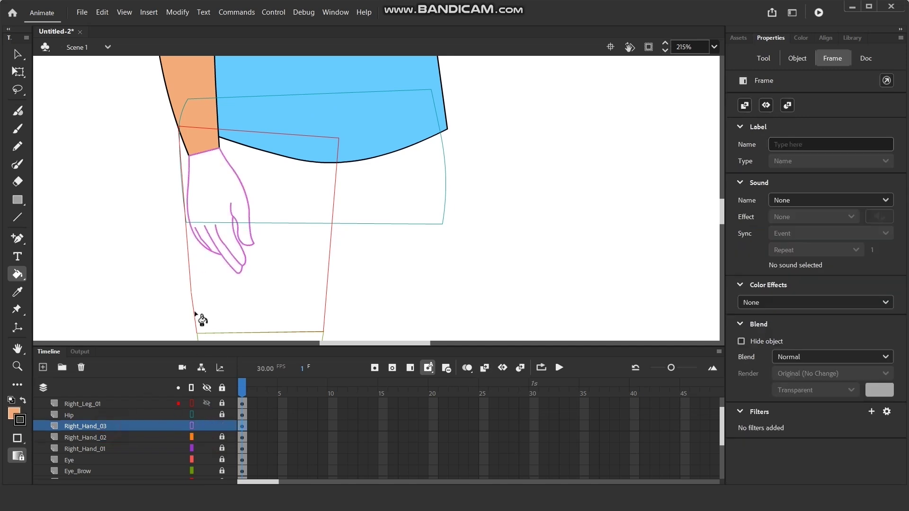
scroll(228, 236, up, 2)
scroll(228, 236, up, 2)
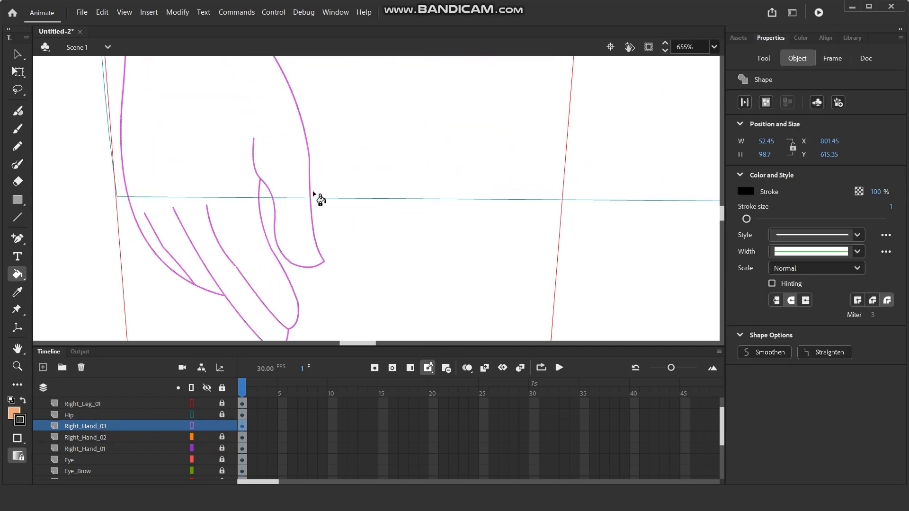
scroll(382, 252, down, 2)
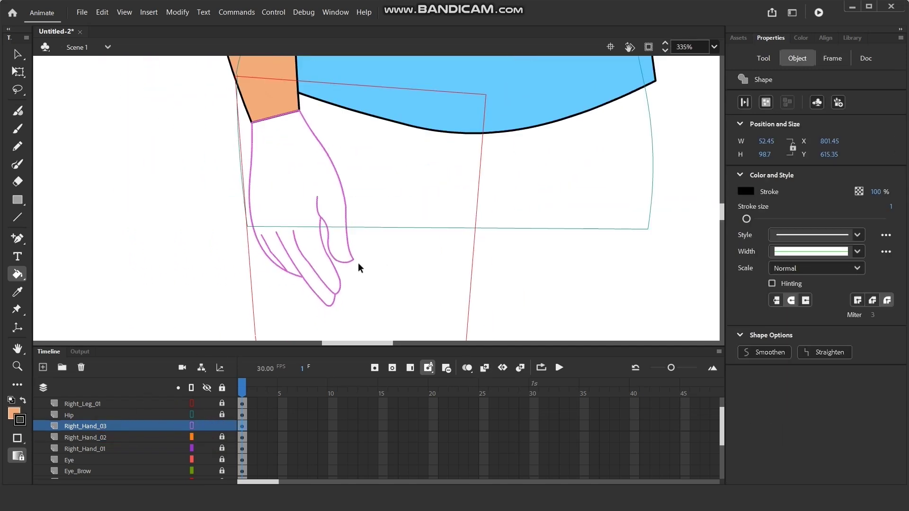
click(192, 428)
click(192, 428)
- Check the finger outlines on Right_Hand_03 for openings and close the gap in the line between the fingers
scroll(348, 297, up, 2)
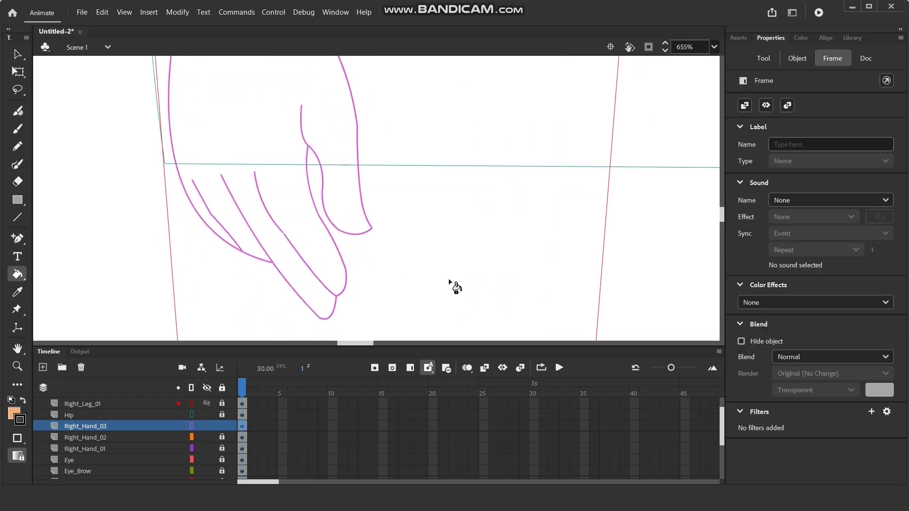
click(401, 283)
click(18, 55)
click(499, 242)
scroll(322, 315, up, 2)
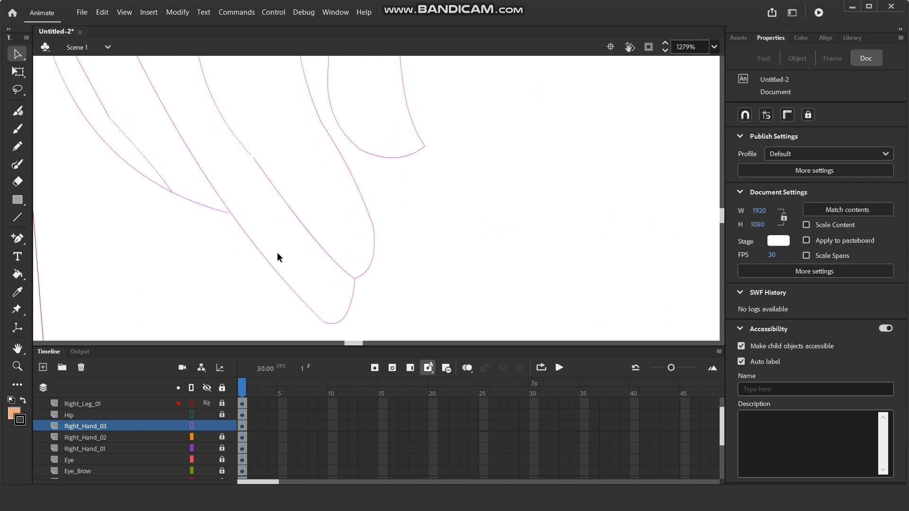
scroll(279, 266, down, 3)
scroll(302, 267, up, 4)
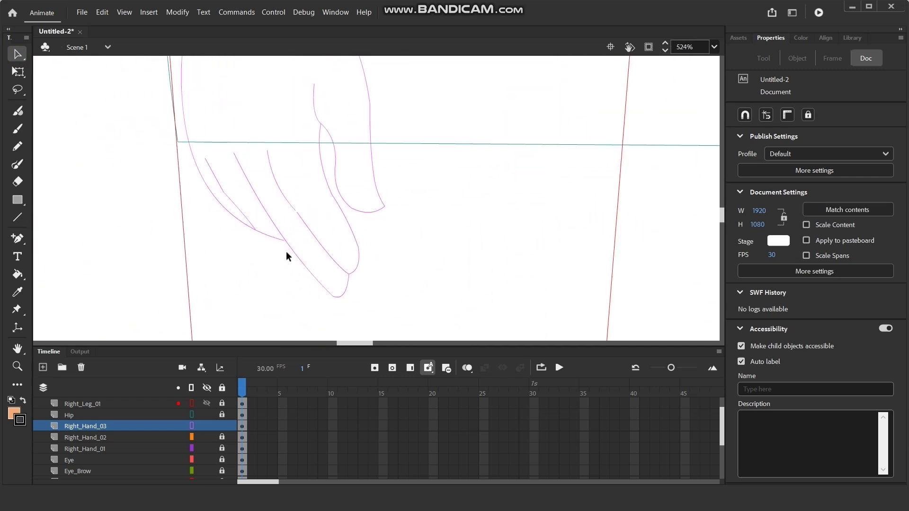
scroll(314, 210, up, 1)
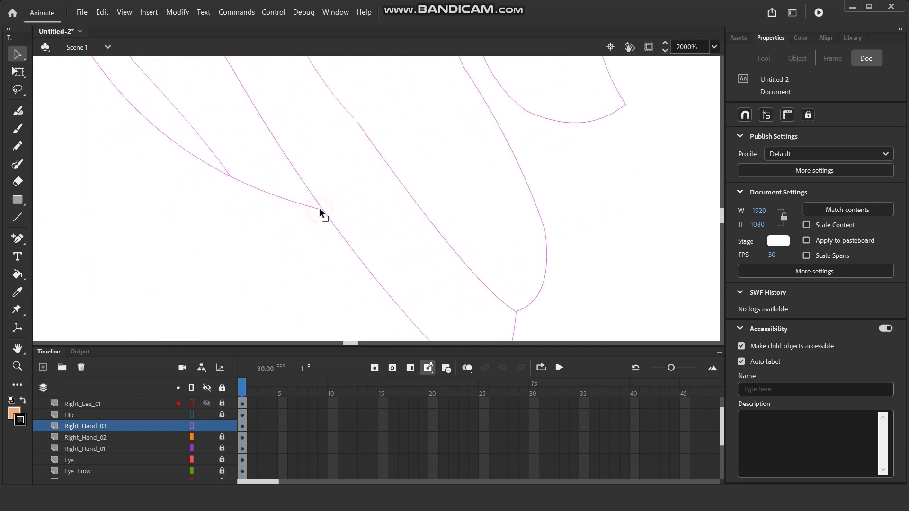
drag(574, 284, 625, 254)
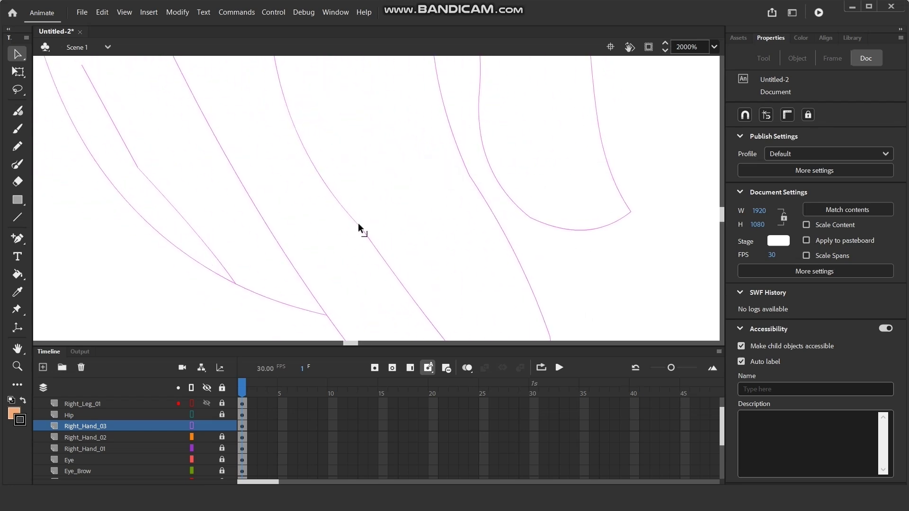
mouse_move(240, 238)
mouse_down()
mouse_move(294, 179)
mouse_move(283, 194)
mouse_move(279, 285)
mouse_up()
drag(322, 94, 242, 251)
mouse_move(486, 276)
mouse_down()
mouse_move(433, 227)
mouse_move(424, 121)
mouse_move(507, 152)
mouse_move(492, 185)
mouse_up()
scroll(497, 209, down, 2)
scroll(276, 294, down, 5)
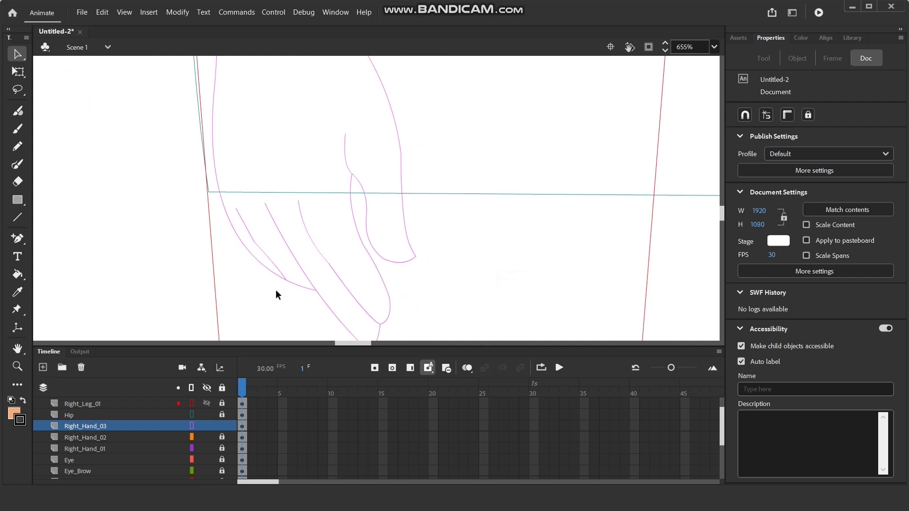
- Return Right_Hand_03 to full display and fill the hand with the skin colour
click(193, 426)
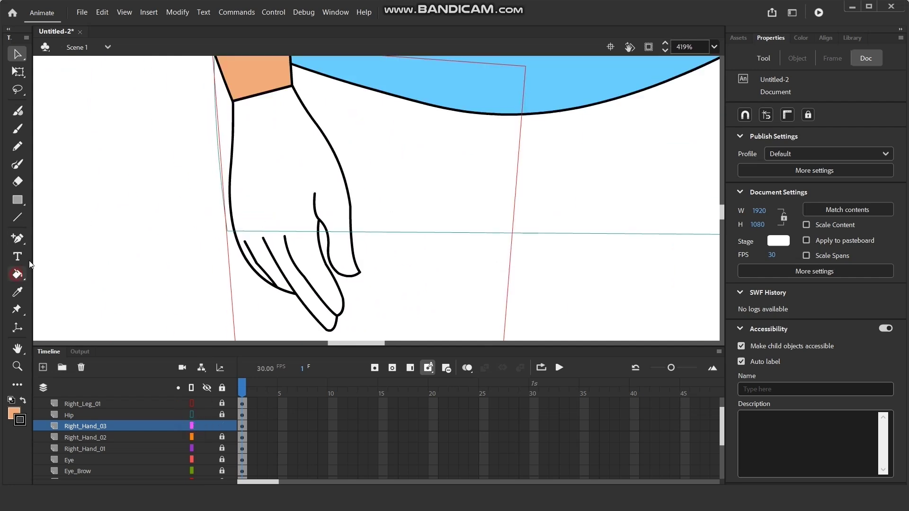
click(18, 274)
click(268, 168)
scroll(251, 170, down, 3)
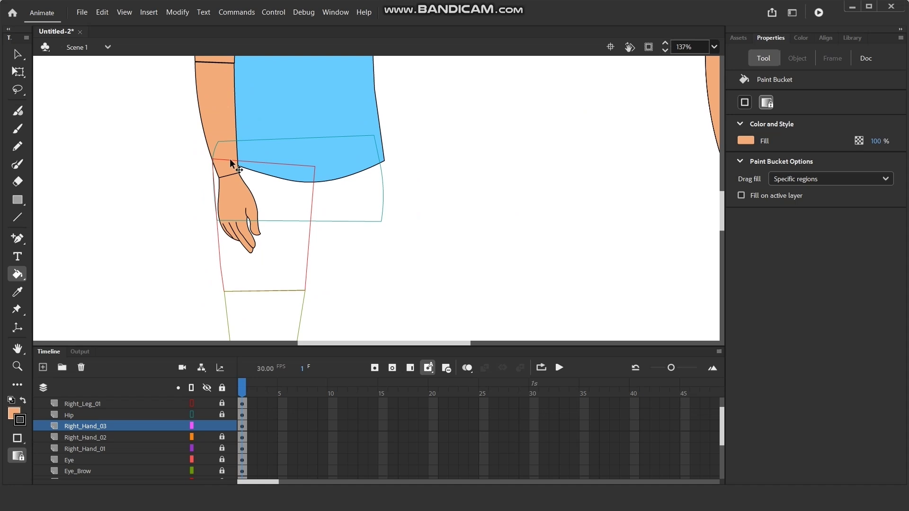
scroll(230, 158, down, 1)
- Lock Right_Hand_03 and switch the Hip layer from outlines to full display
key(v)
click(422, 217)
drag(421, 243, 408, 111)
click(191, 414)
drag(348, 167, 313, 265)
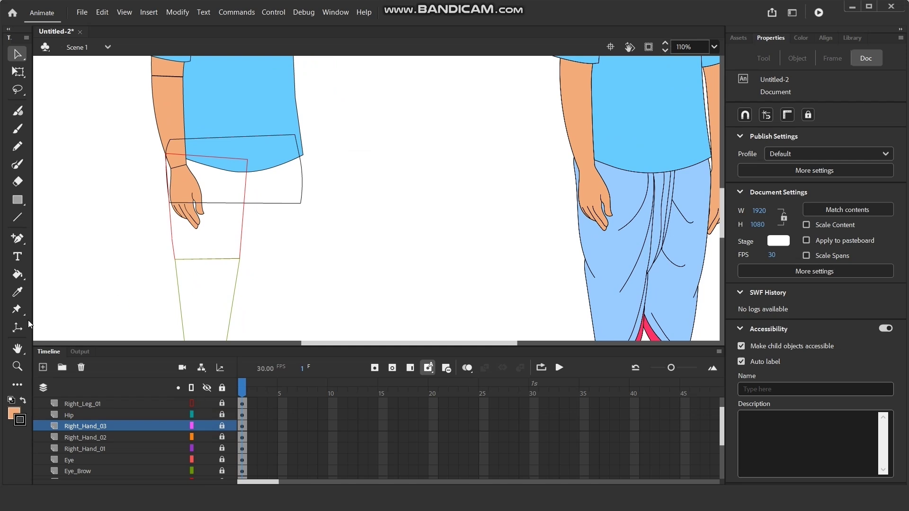
- Sample the light blue of the reference figure's lower garment, then unlock and activate the Hip layer
click(17, 292)
click(602, 240)
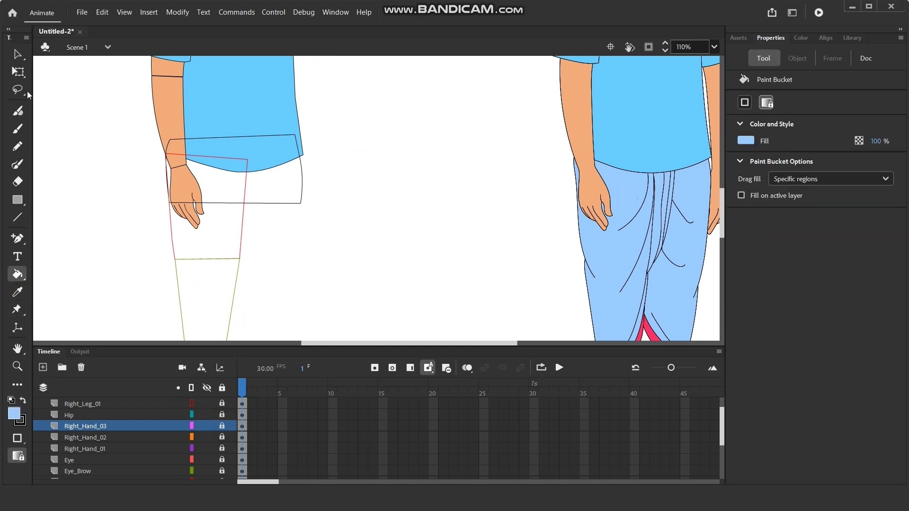
click(19, 52)
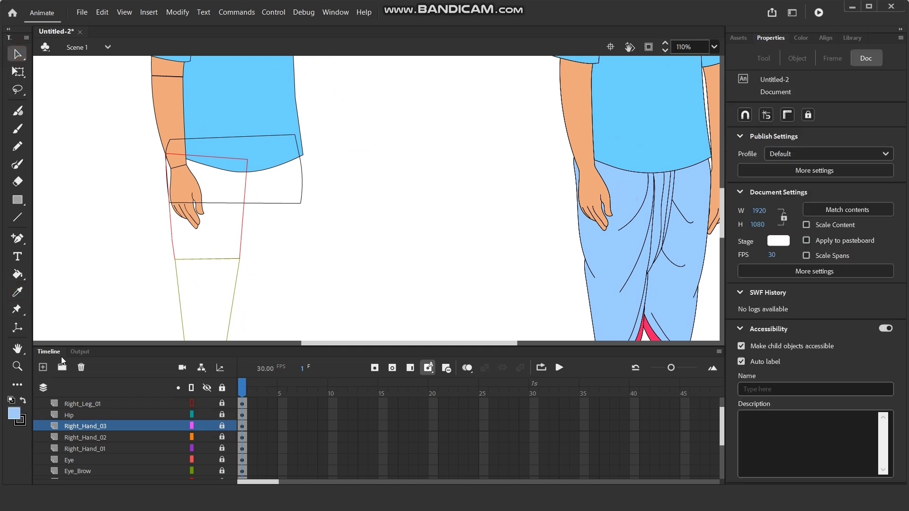
click(17, 274)
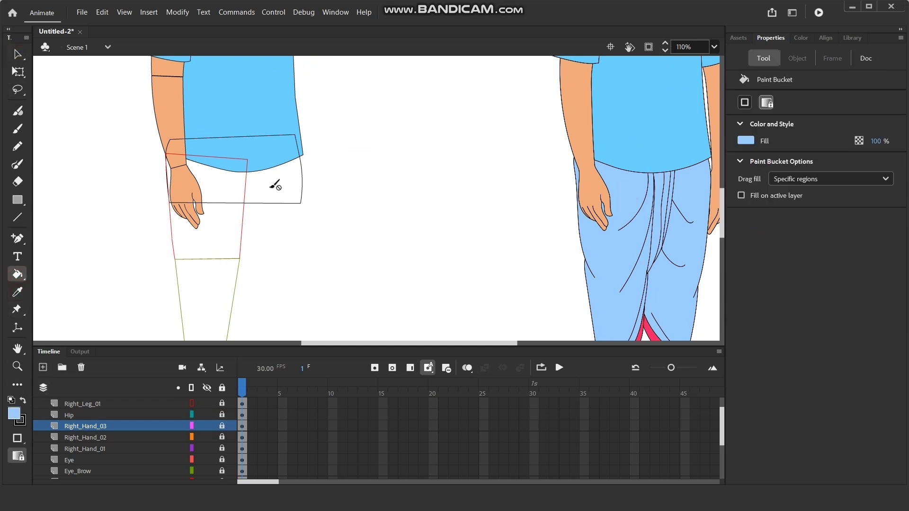
click(222, 416)
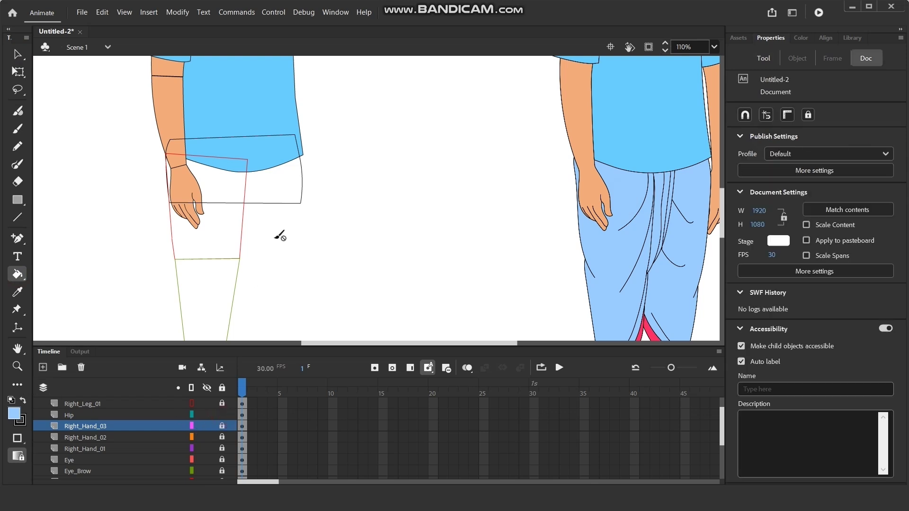
click(137, 416)
scroll(211, 170, up, 3)
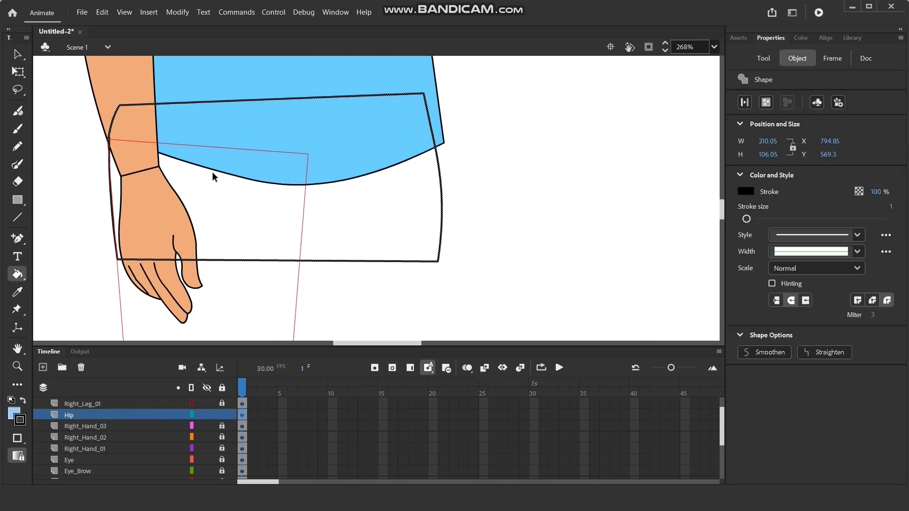
- Show Hip as outlines and check its edges and corners for gaps, including the side behind the forearm
click(192, 415)
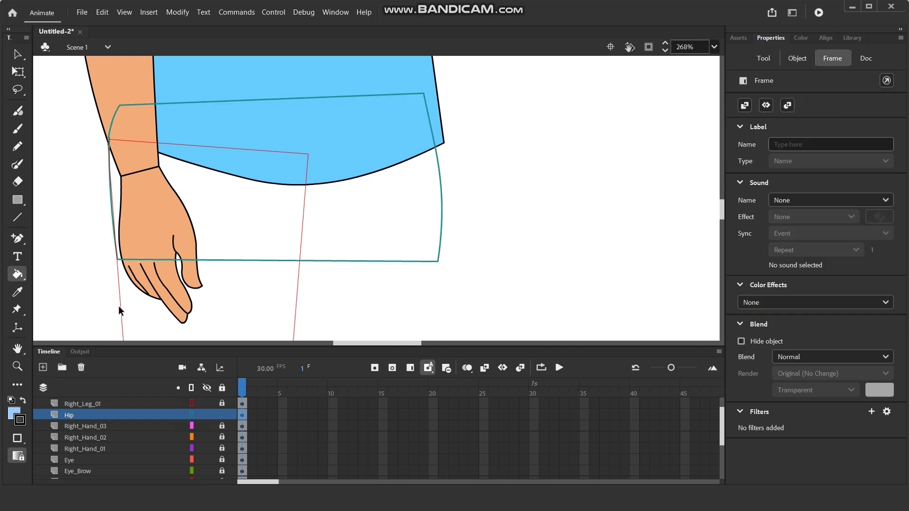
scroll(118, 279, up, 4)
click(12, 56)
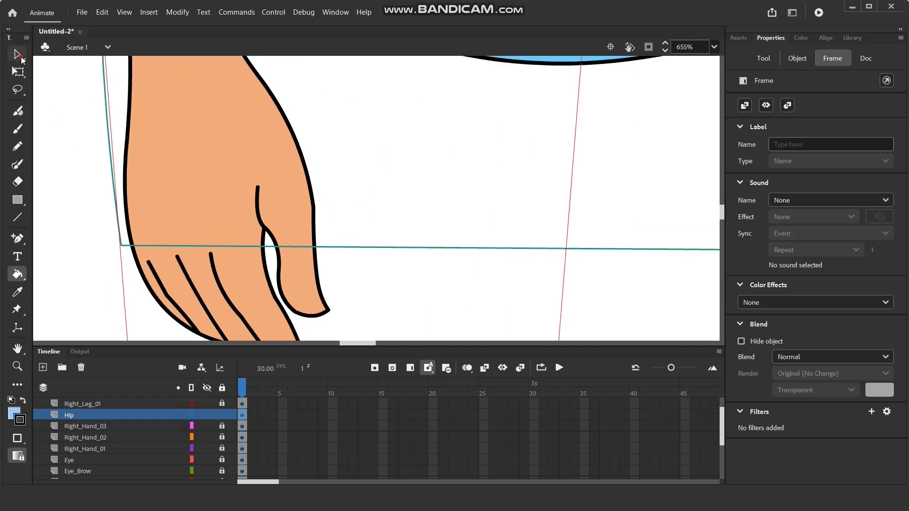
click(371, 247)
click(371, 285)
scroll(200, 265, down, 3)
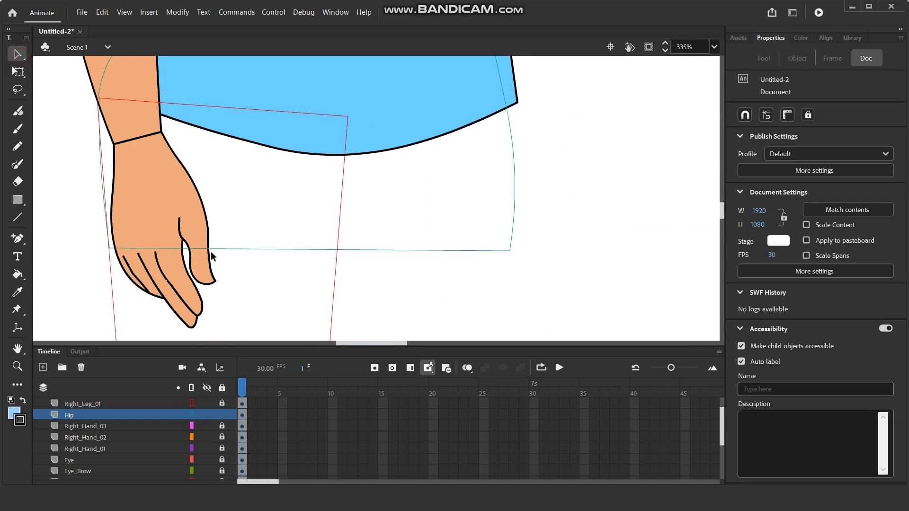
scroll(550, 246, up, 3)
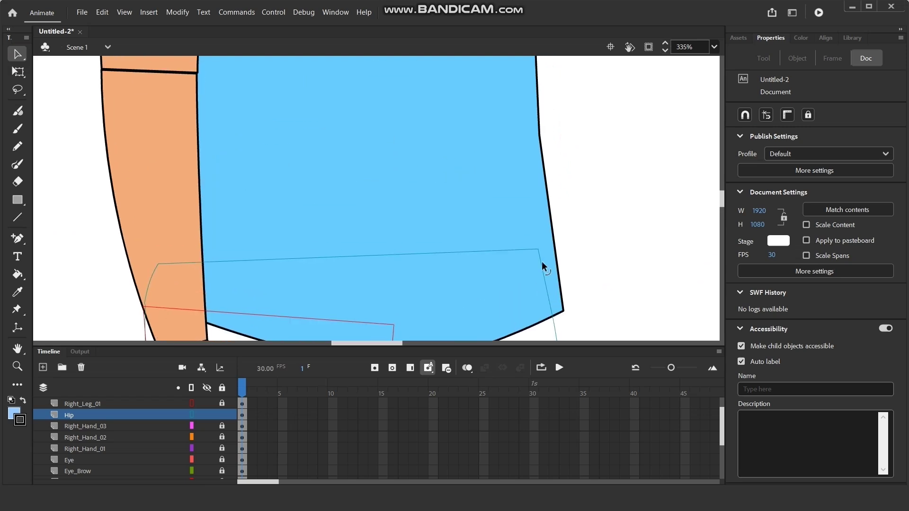
scroll(601, 215, down, 2)
scroll(172, 260, up, 3)
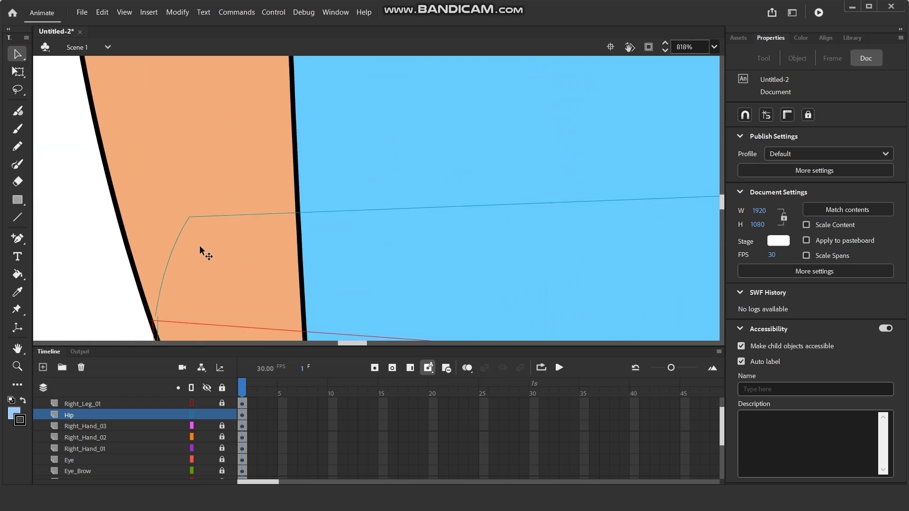
drag(215, 318, 237, 236)
scroll(204, 233, up, 4)
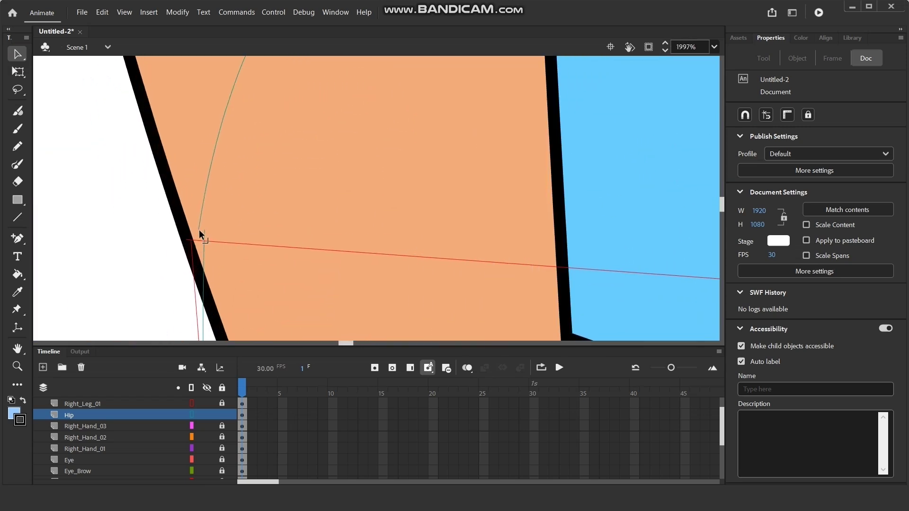
scroll(178, 197, down, 5)
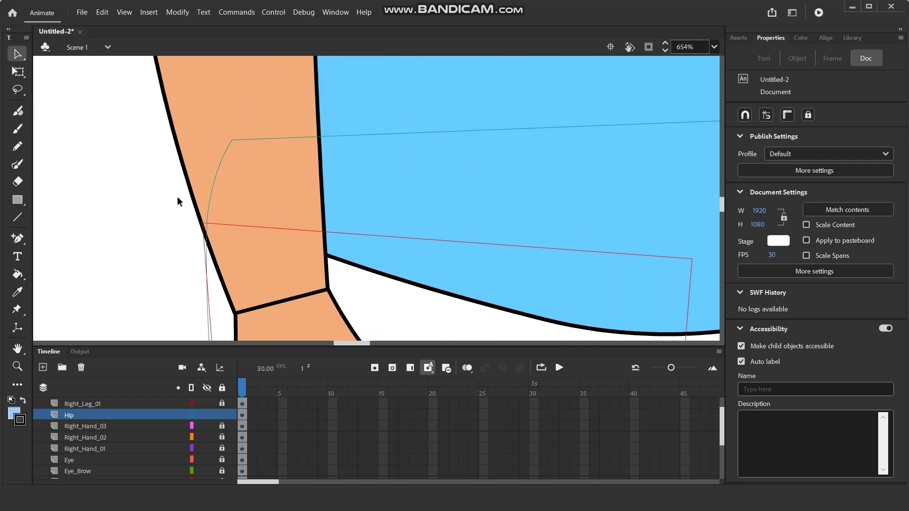
scroll(178, 197, down, 6)
- Return Hip to full display and fill the hip shape with the sampled light blue
click(191, 415)
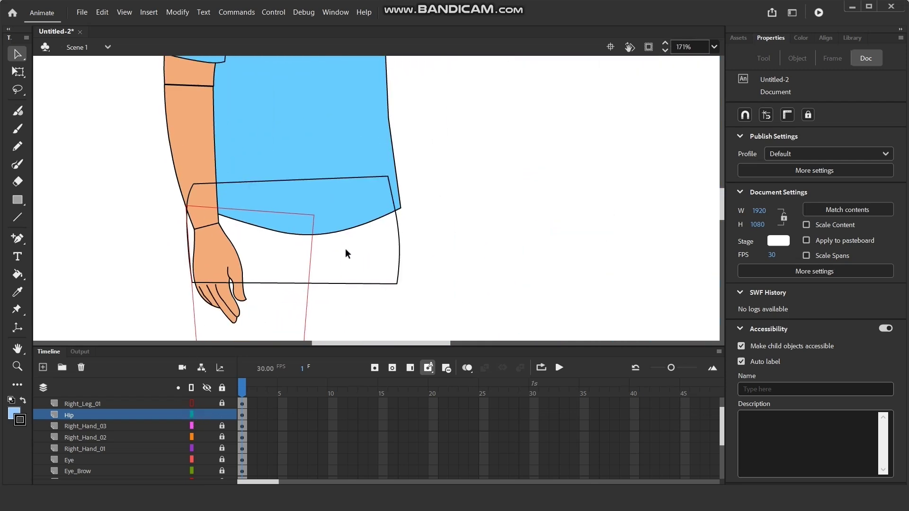
click(18, 274)
click(334, 260)
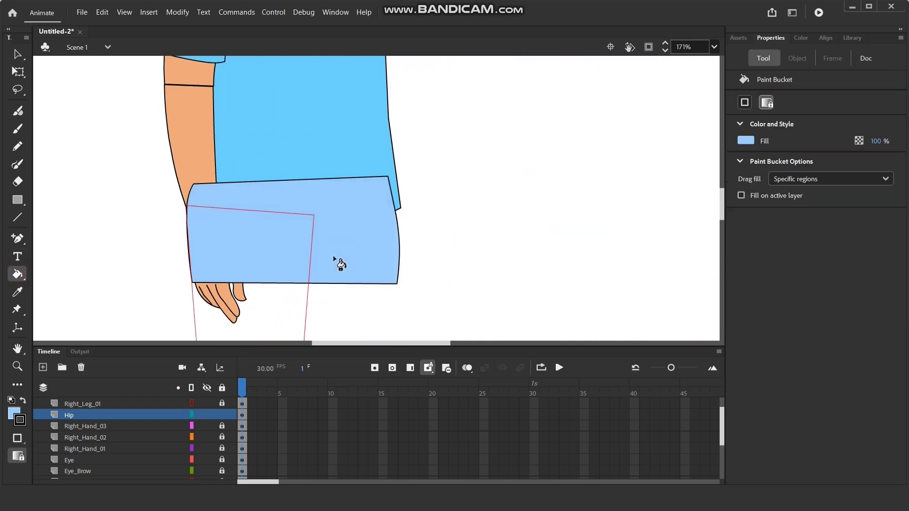
click(17, 54)
scroll(260, 130, down, 1)
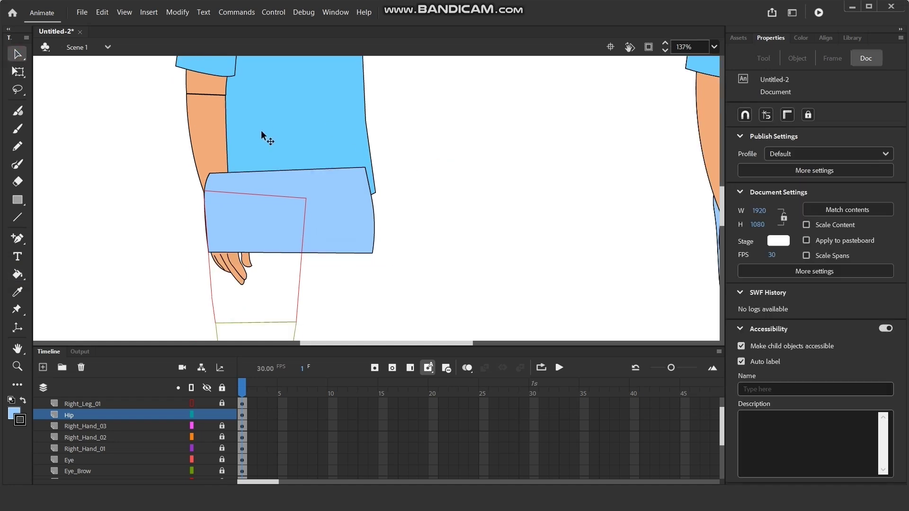
- Move the Hip layer directly below Body so the shirt and hand overlap the hip
drag(435, 246, 423, 210)
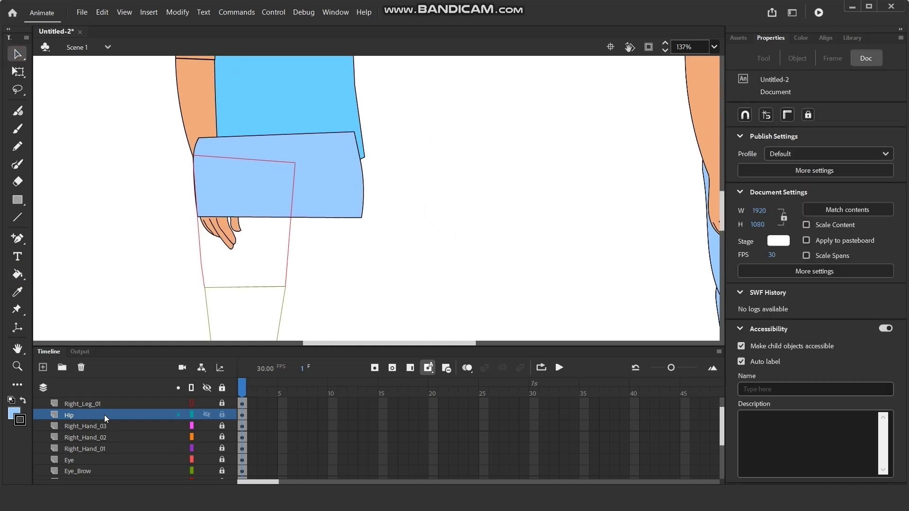
mouse_move(104, 415)
mouse_down()
mouse_move(96, 480)
mouse_move(103, 465)
mouse_up()
click(430, 228)
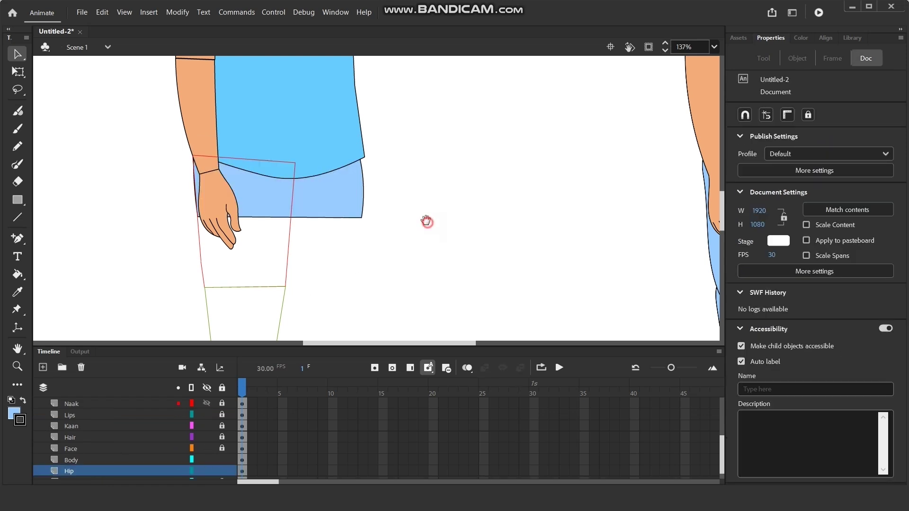
scroll(351, 233, down, 1)
scroll(271, 249, up, 1)
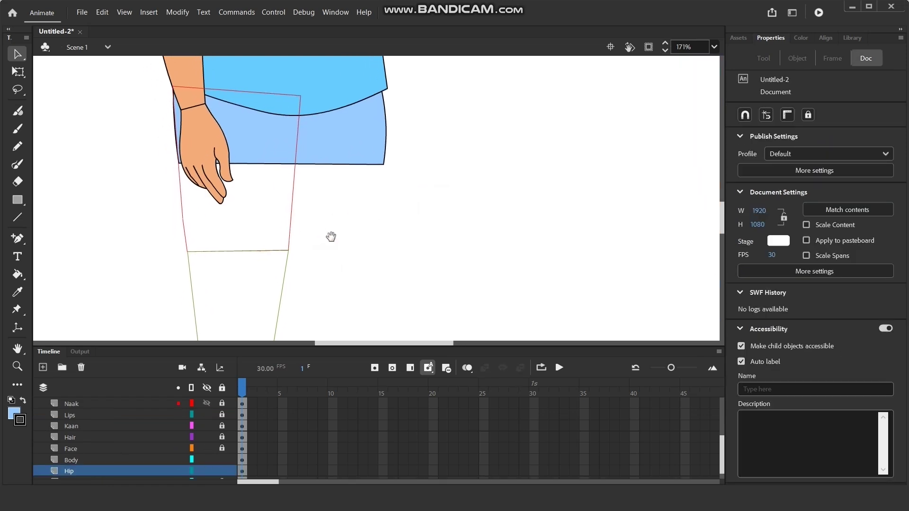
- Move the Right_Leg_03, Right_Leg_02 and Right_Leg_01 layers together to directly below Hip
scroll(99, 444, up, 1)
scroll(98, 444, up, 3)
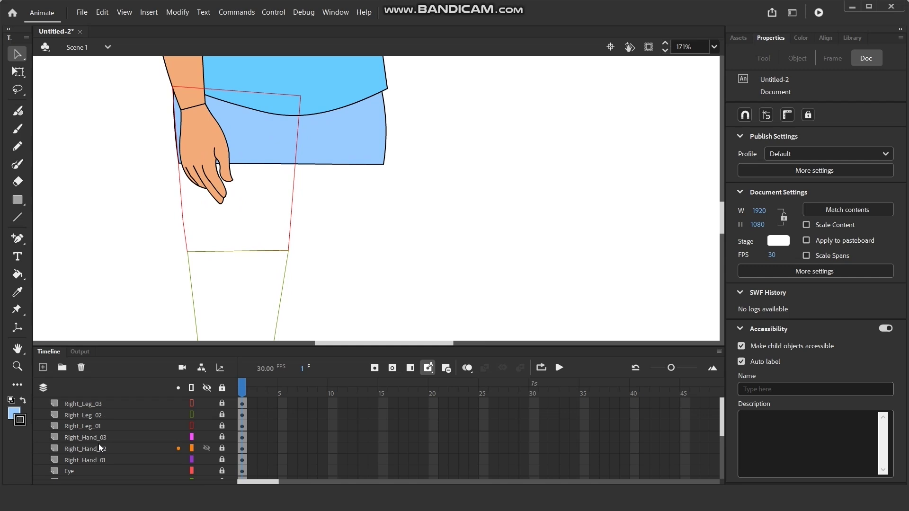
click(91, 405)
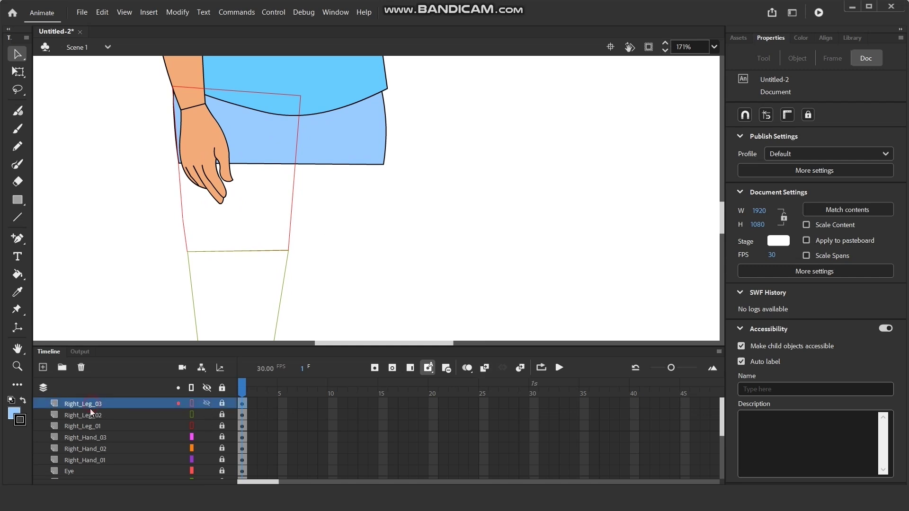
shift+click(90, 425)
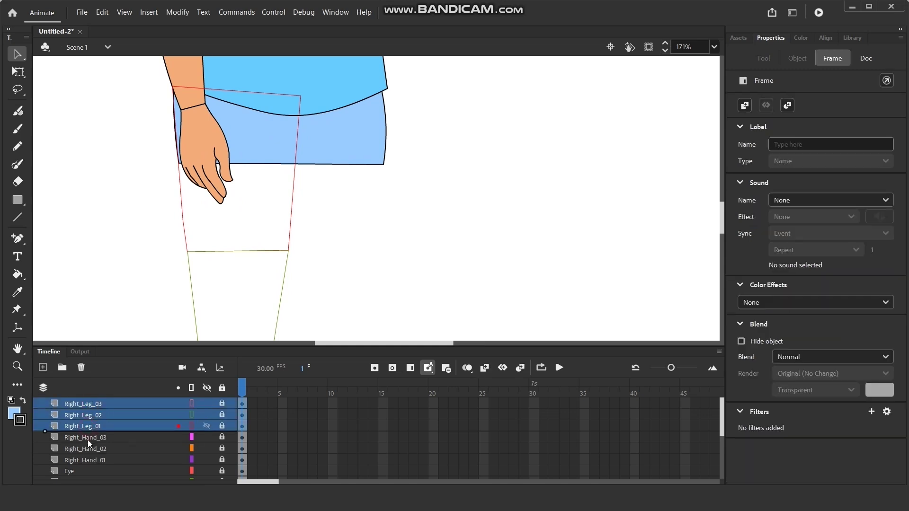
mouse_move(84, 474)
mouse_down()
mouse_move(82, 481)
mouse_move(86, 464)
mouse_up()
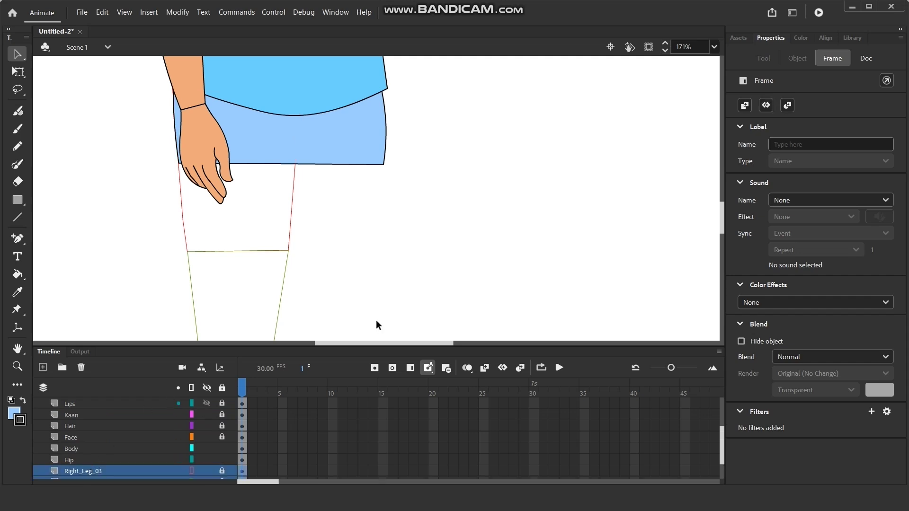
click(353, 229)
- Unlock the three Right_Leg layers and switch them from outlines to full display
scroll(369, 241, down, 4)
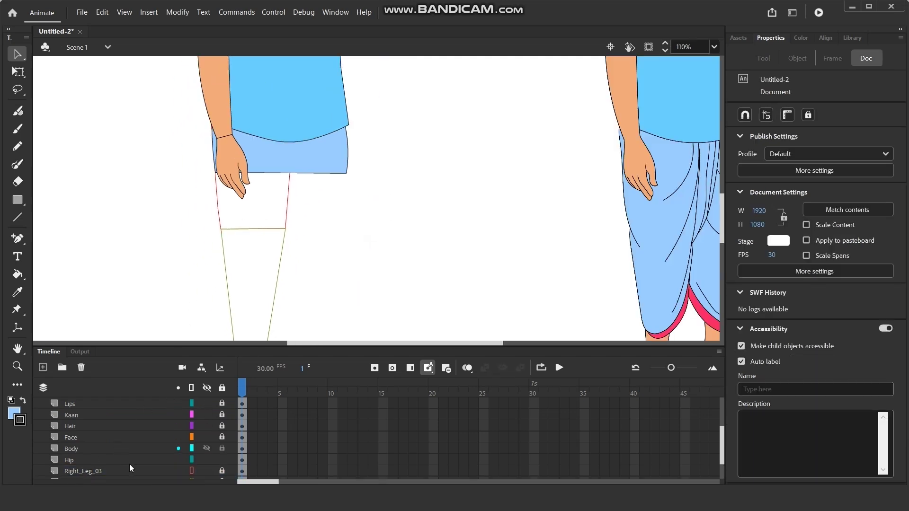
scroll(161, 464, down, 2)
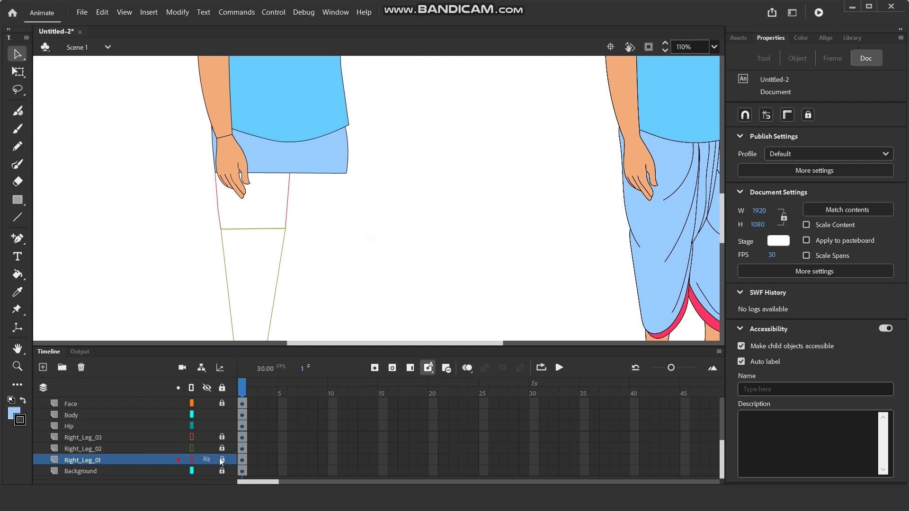
click(192, 459)
click(192, 448)
click(191, 436)
drag(341, 286, 323, 185)
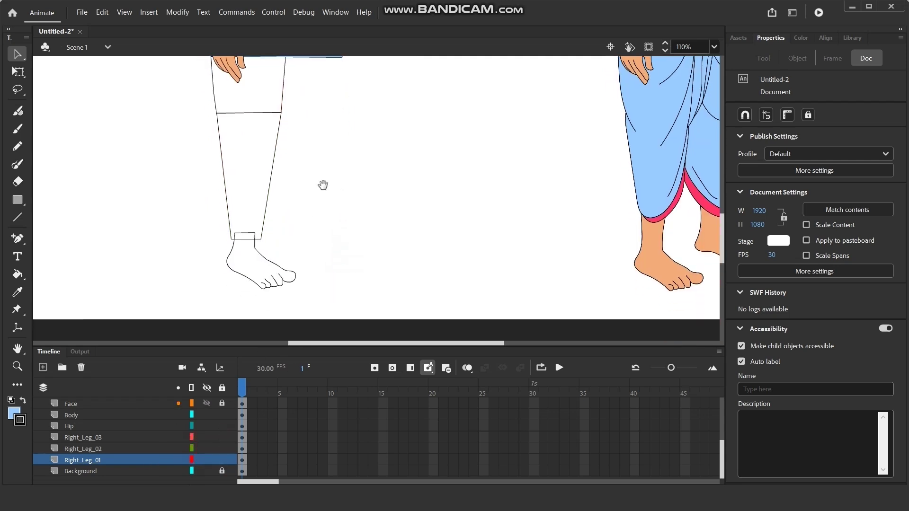
- Activate Right_Leg_01 and try to fill the upper leg with the light blue
click(98, 458)
drag(330, 187, 245, 306)
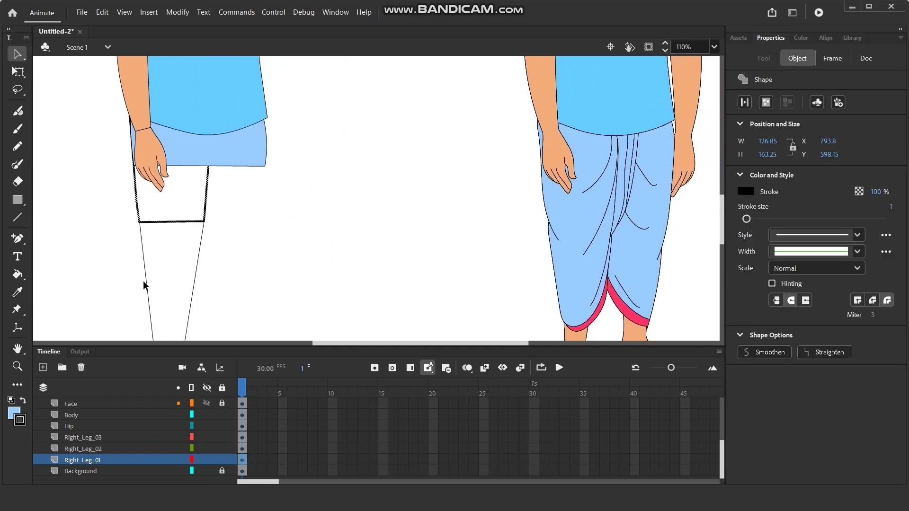
click(18, 274)
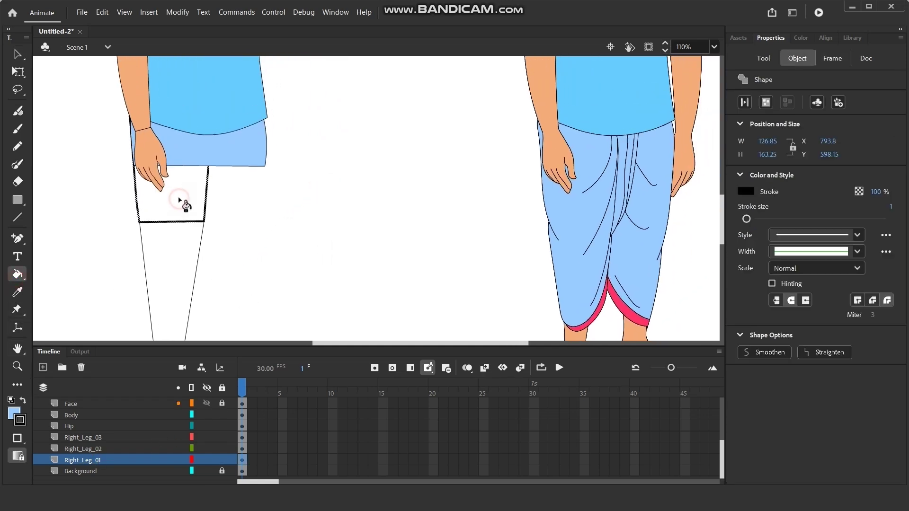
scroll(149, 172, up, 5)
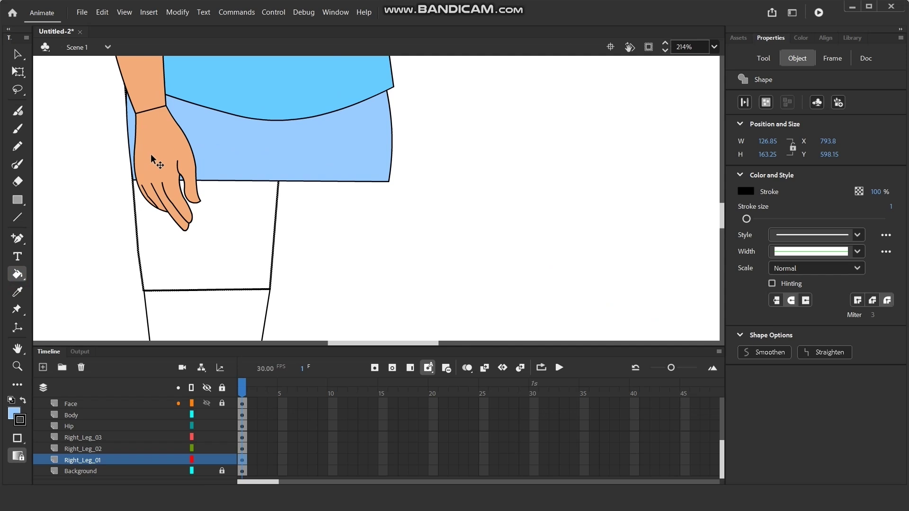
- Switch the Right_Leg_01, Hip and Body layers to outline display so the upper leg's full contour can be checked
click(192, 460)
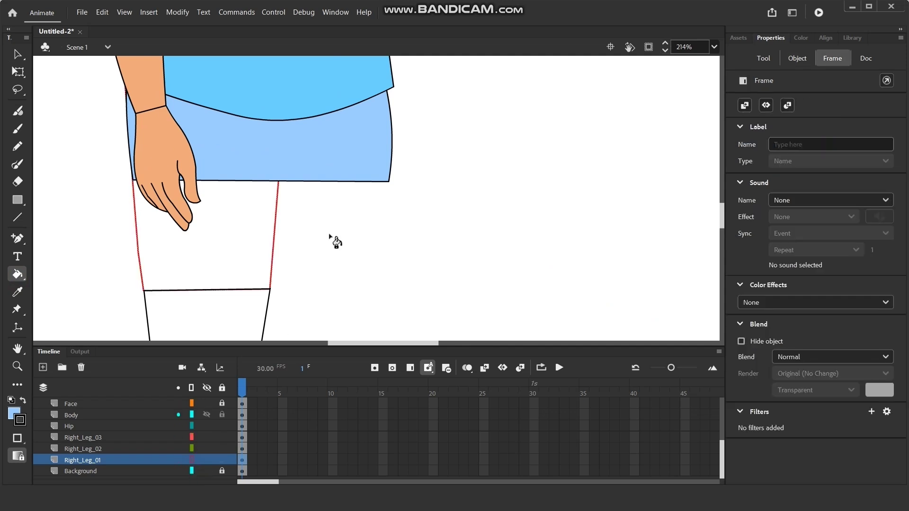
key(v)
click(360, 226)
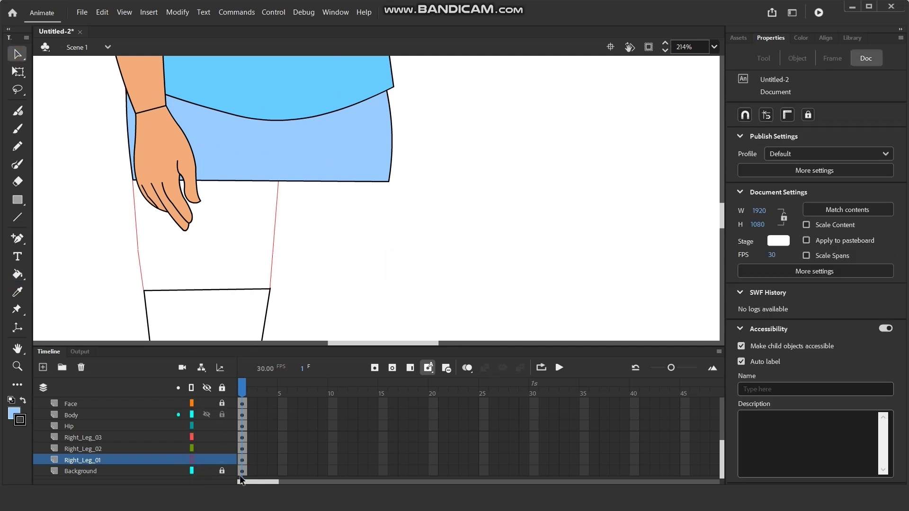
click(192, 426)
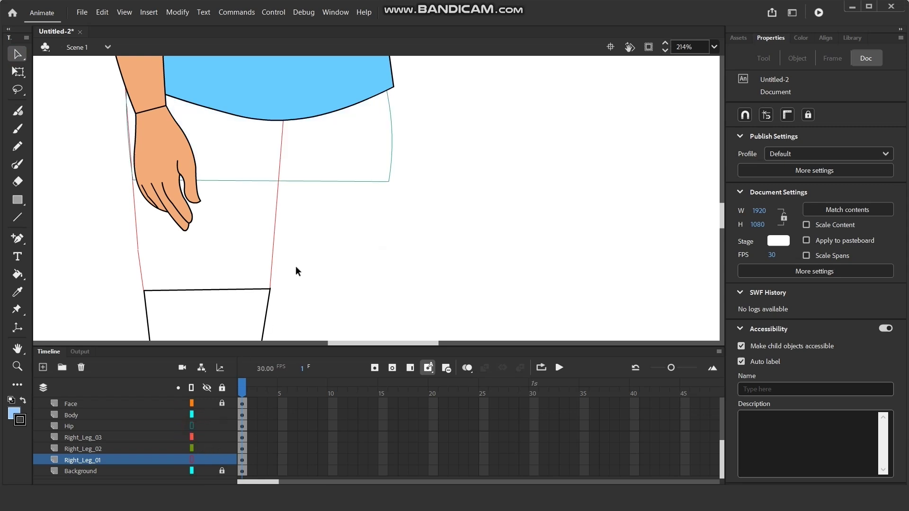
scroll(295, 266, up, 2)
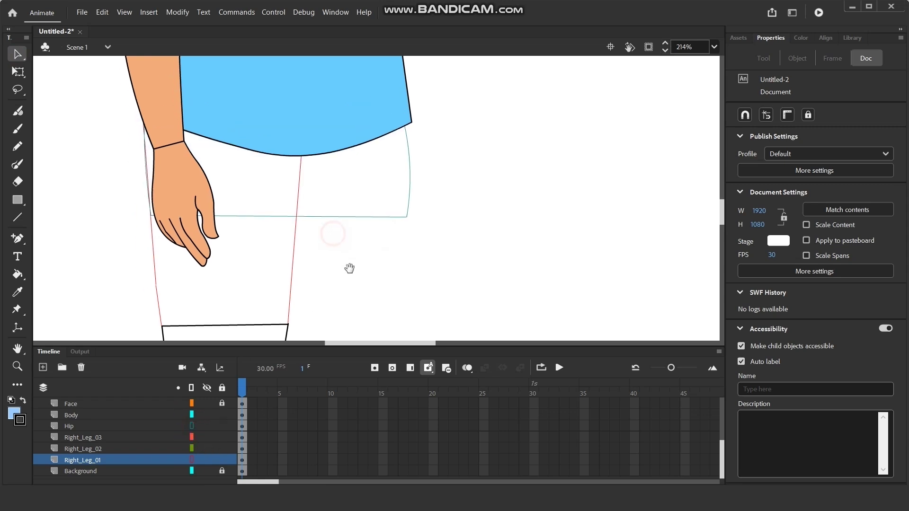
click(191, 415)
drag(352, 263, 400, 256)
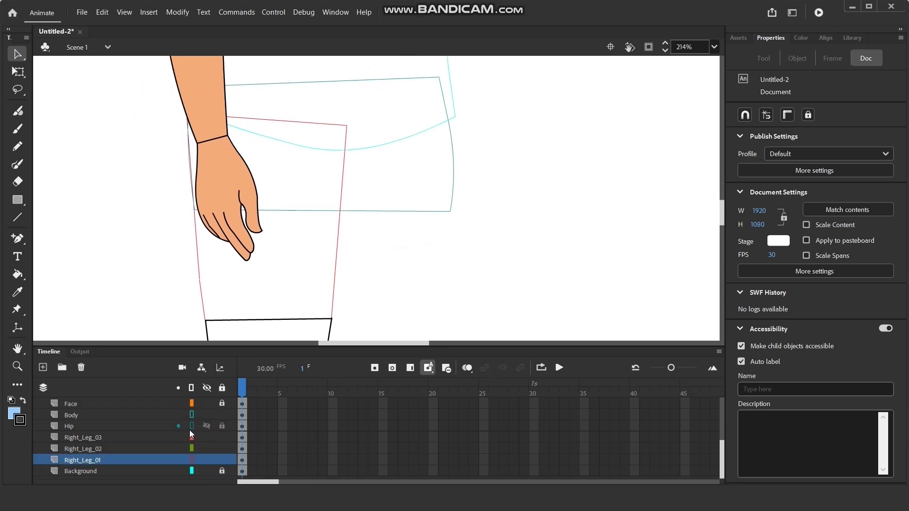
- Hide the Right_Hand_01, Right_Hand_02 and Right_Hand_03 layers to clear the view of the upper leg
scroll(190, 431, up, 2)
click(209, 390)
click(209, 389)
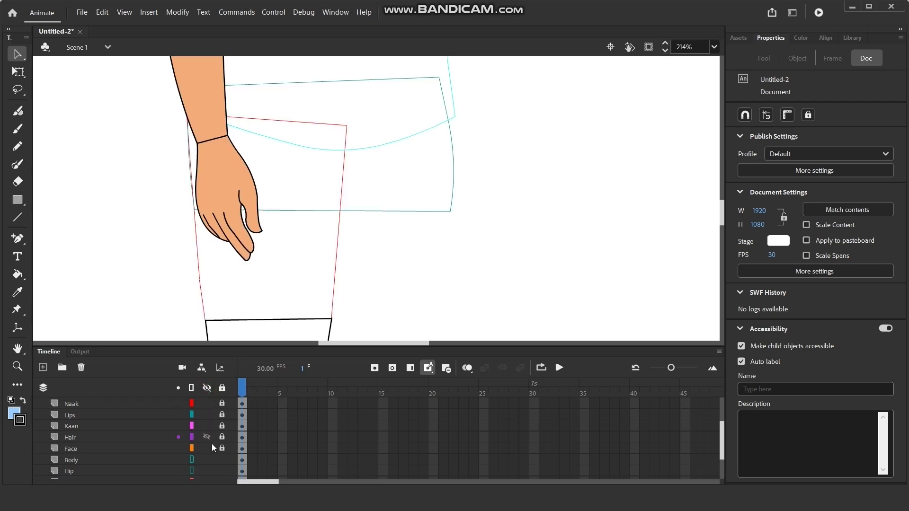
scroll(210, 443, up, 3)
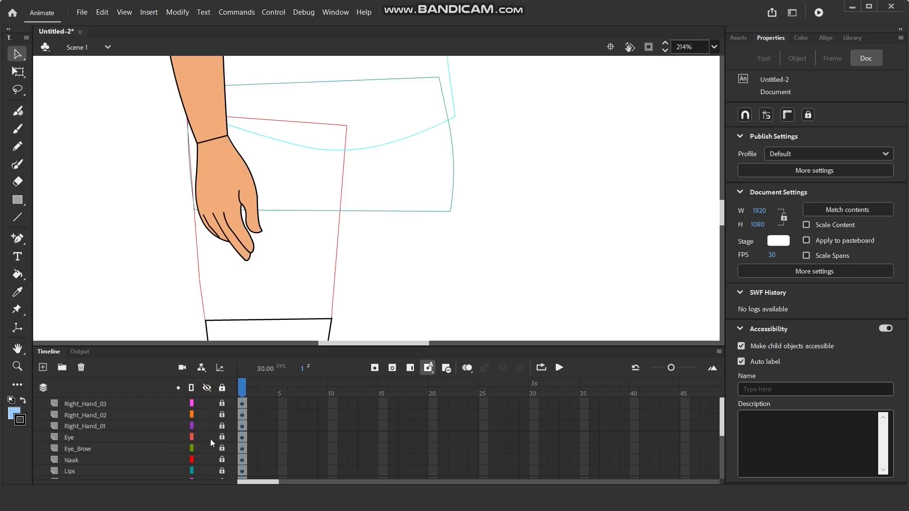
click(207, 416)
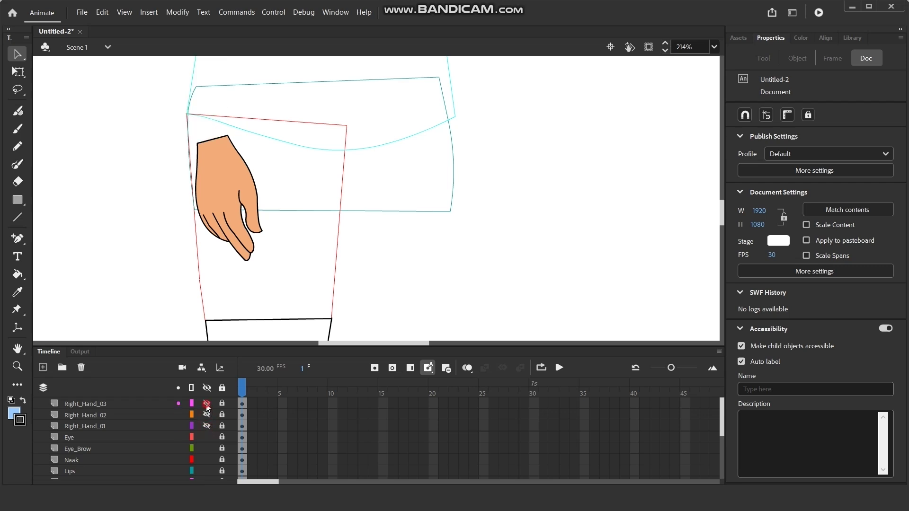
click(206, 403)
drag(387, 251, 430, 207)
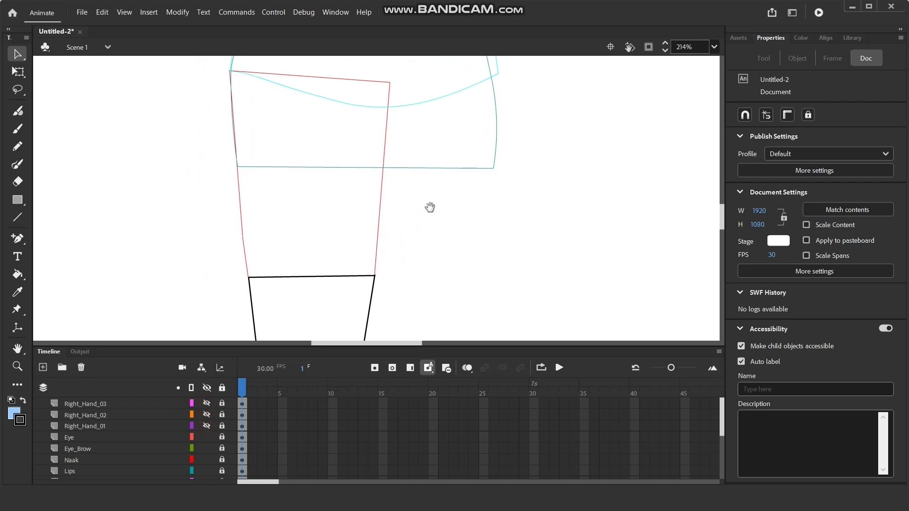
- Activate Right_Leg_01 and switch the Right_Leg_02 and Right_Leg_03 layers to outline display
scroll(175, 452, down, 3)
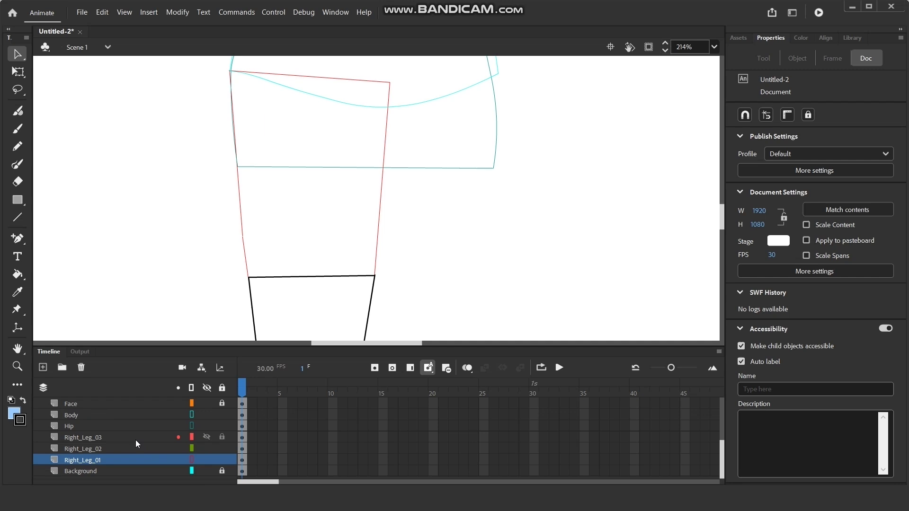
click(109, 459)
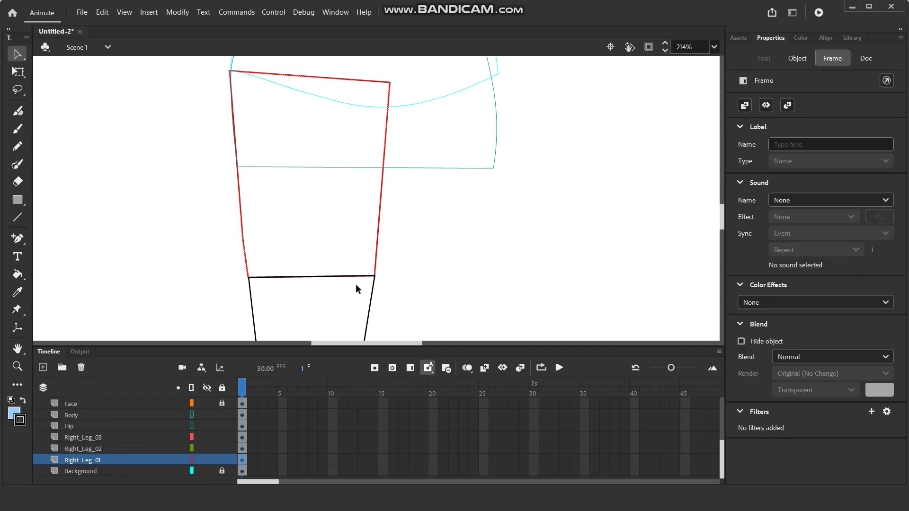
scroll(356, 284, up, 5)
drag(562, 235, 552, 213)
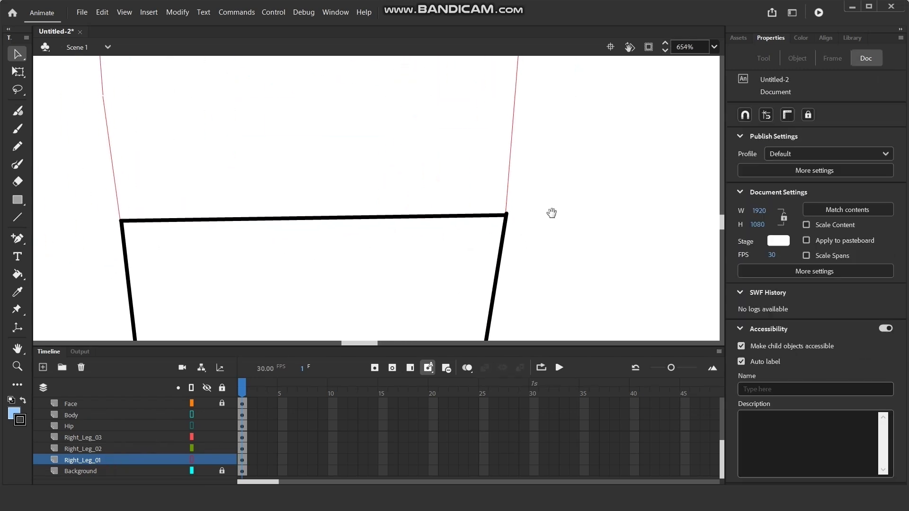
click(192, 436)
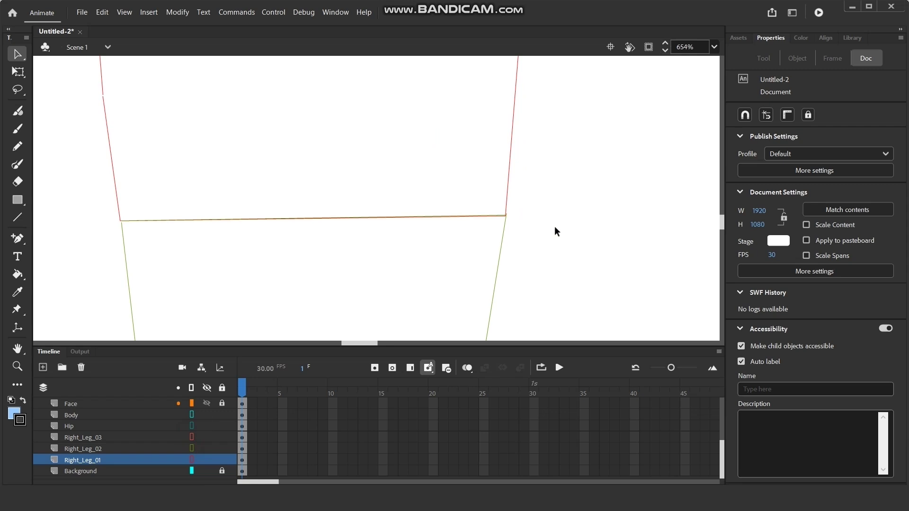
- Close the gap in the upper leg's outer side line and check its hip-end corners for further openings
scroll(520, 221, up, 2)
scroll(286, 249, up, 2)
drag(186, 249, 426, 268)
scroll(306, 203, down, 3)
scroll(268, 124, up, 3)
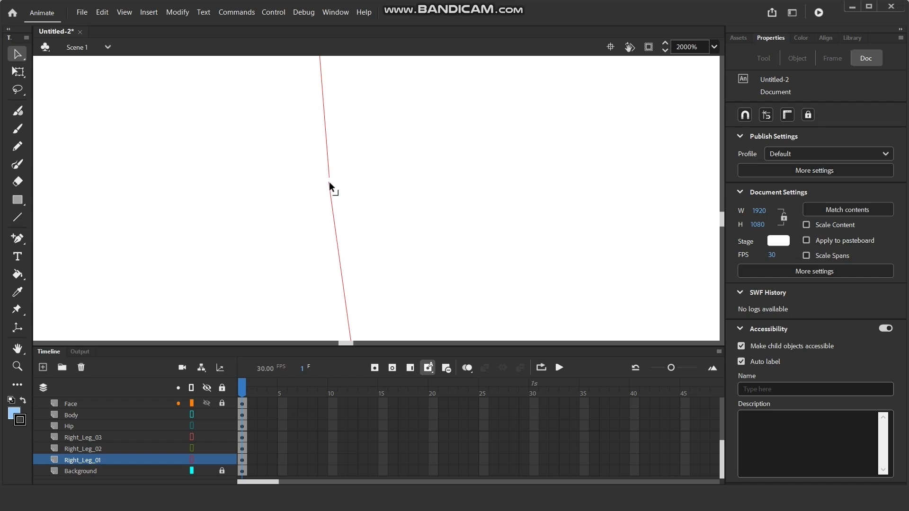
scroll(285, 223, down, 9)
scroll(277, 250, up, 5)
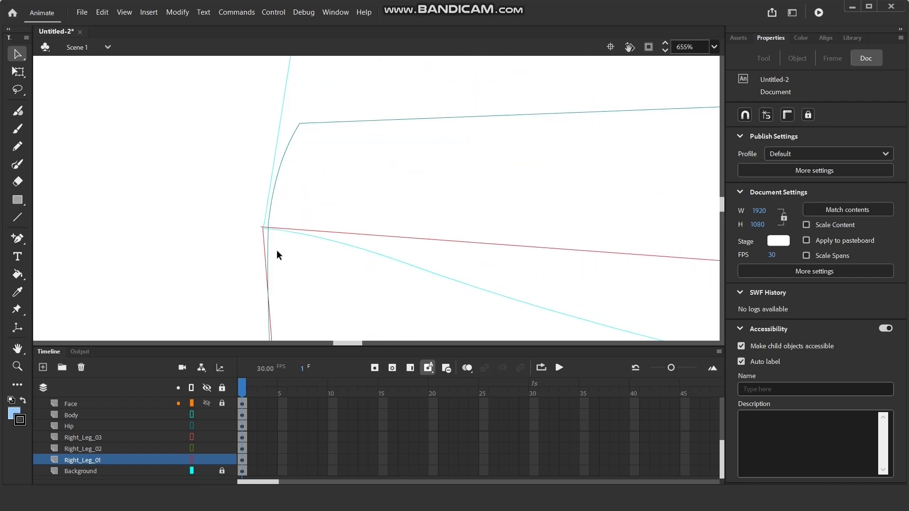
drag(523, 278, 352, 201)
scroll(506, 192, down, 6)
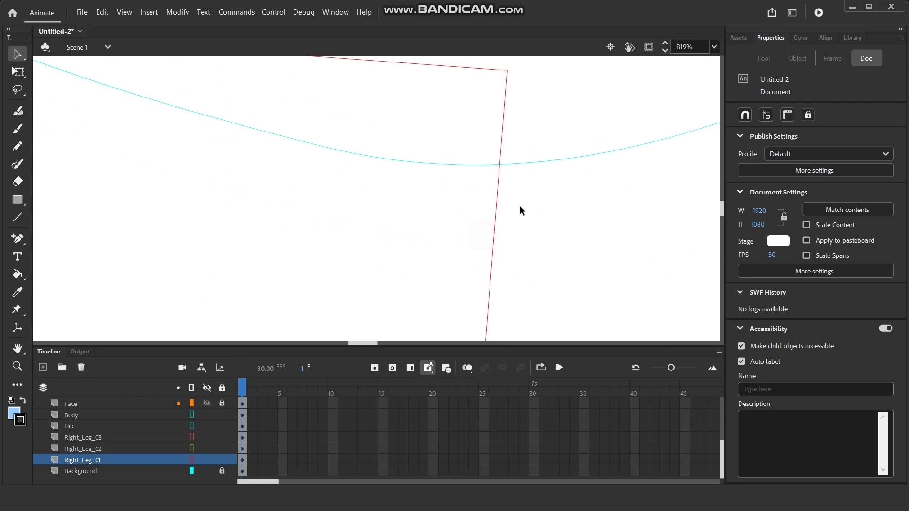
scroll(442, 224, up, 5)
scroll(441, 221, down, 5)
- Return Right_Leg_01 to full display and fill the upper leg with the light blue
click(192, 459)
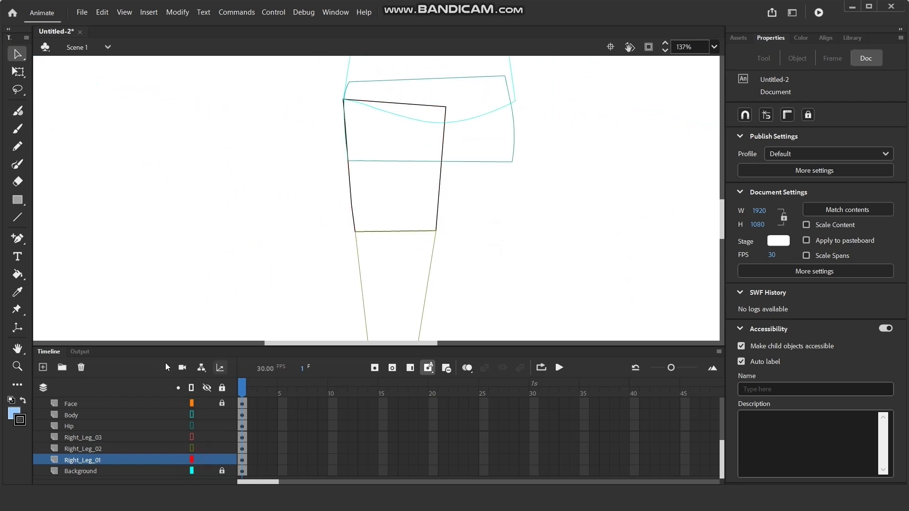
click(18, 274)
click(390, 187)
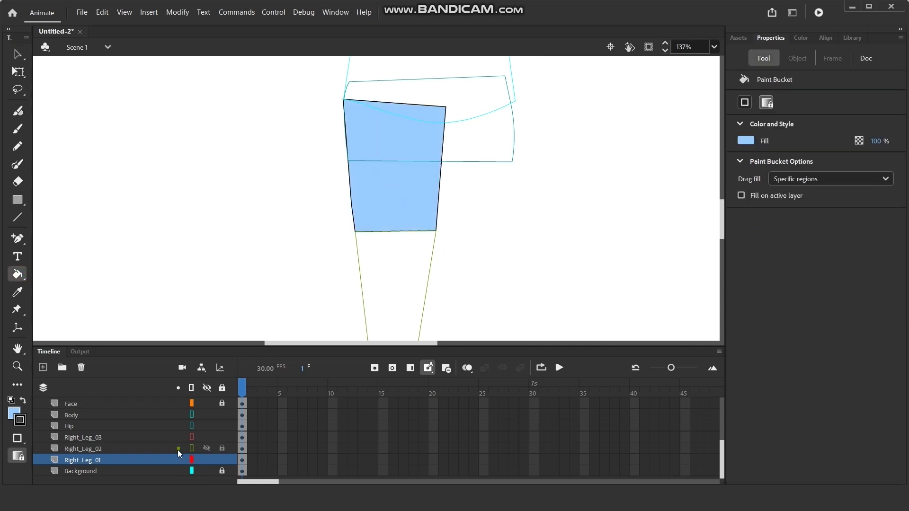
- Make Right_Leg_02 the active layer, and lock Right_Leg_01 and set it to outline display
click(158, 450)
click(192, 460)
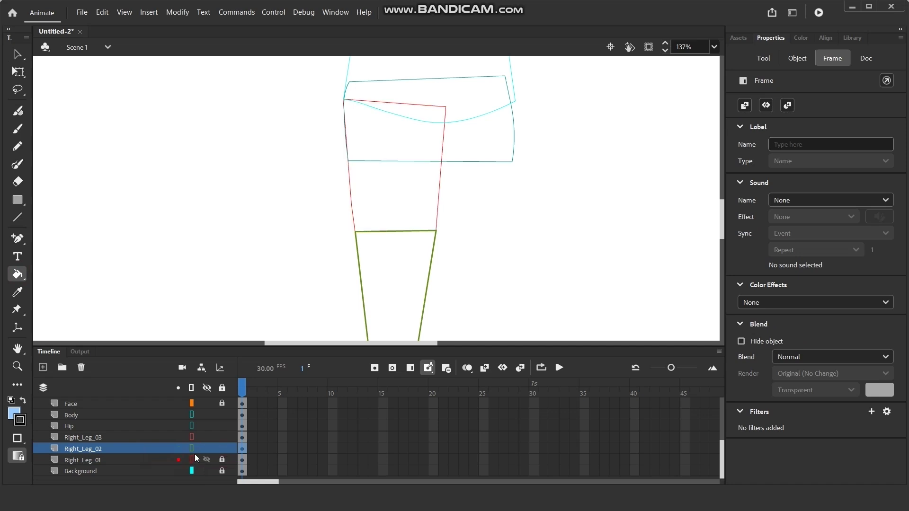
scroll(406, 189, down, 2)
scroll(420, 248, up, 1)
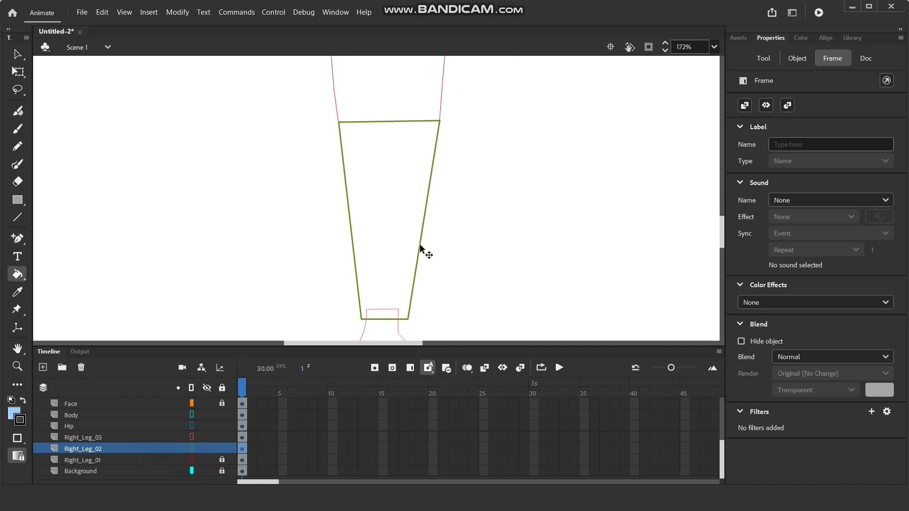
- Show Right_Leg_02 in full display and try to fill the lower leg with the light blue
click(379, 208)
click(191, 448)
click(378, 230)
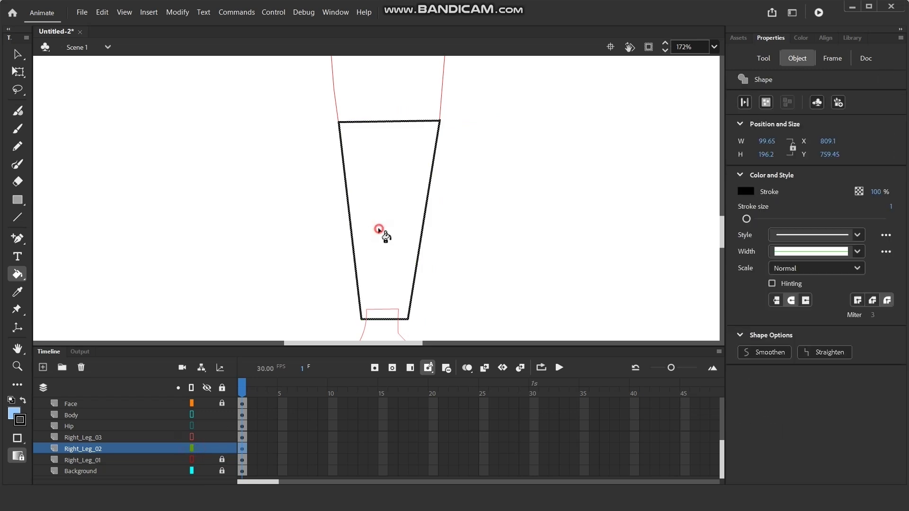
- Switch Right_Leg_02 back to outlines and close the gap at the lower leg's ankle-end corner
click(192, 448)
key(v)
click(431, 307)
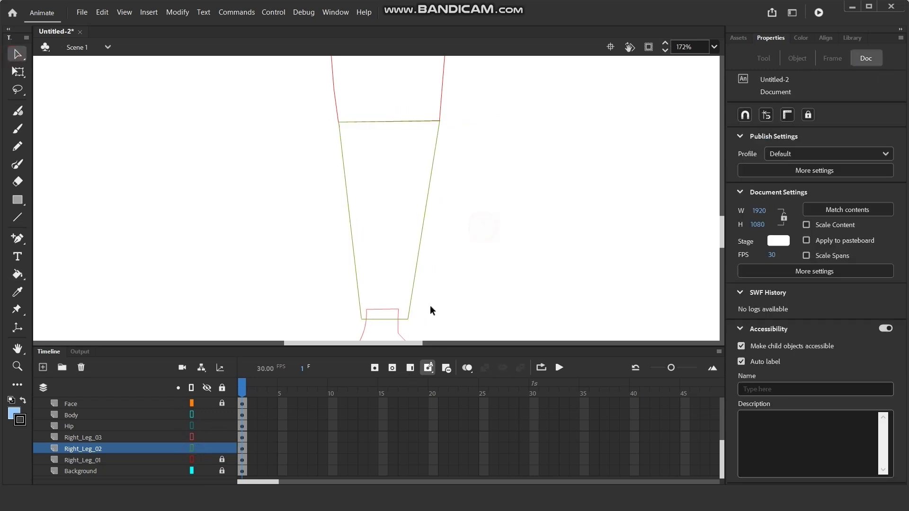
scroll(371, 328, up, 10)
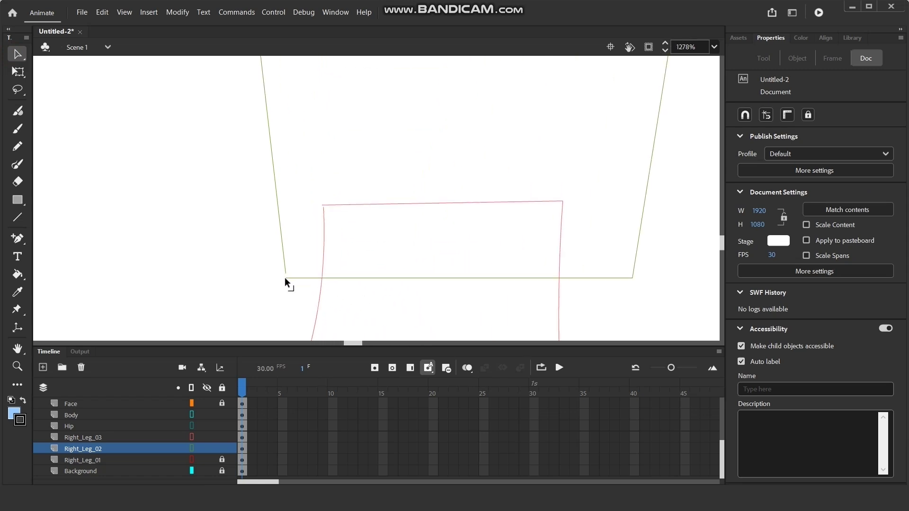
scroll(402, 286, down, 5)
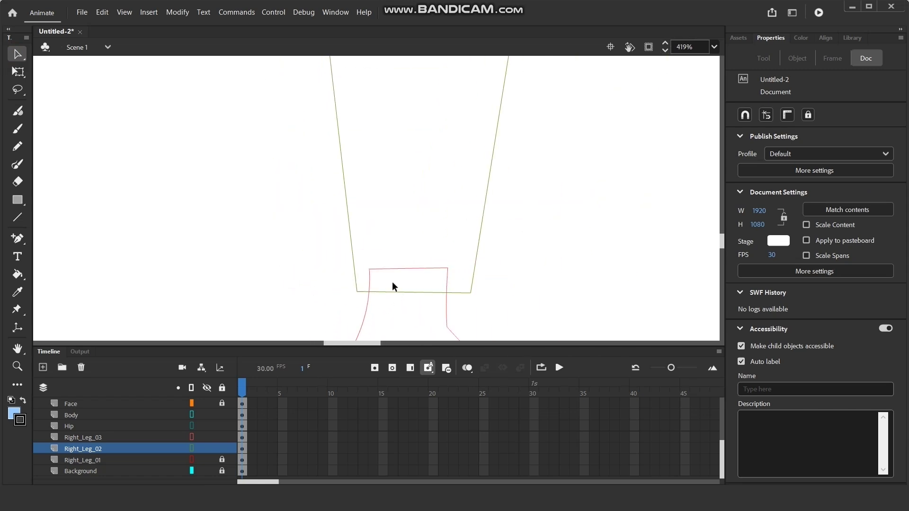
- Join the lower leg's side lines to its top line at both knee corners
scroll(367, 264, up, 5)
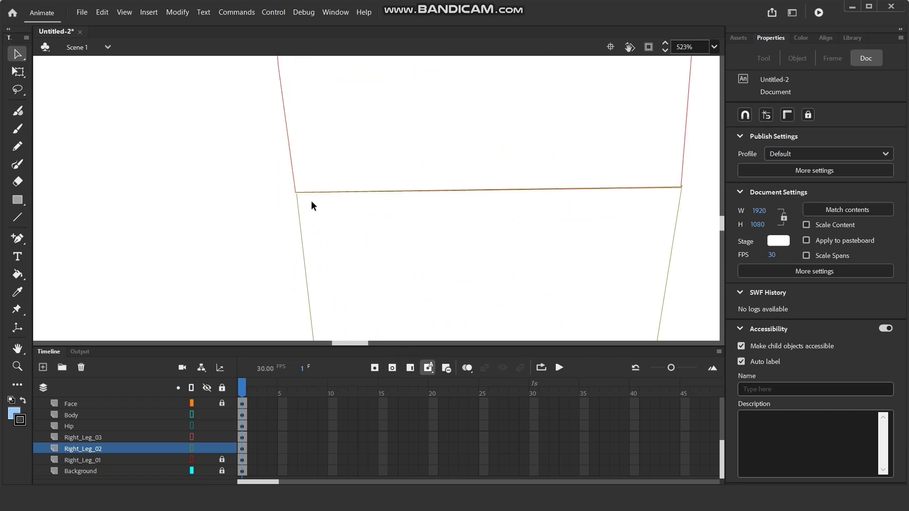
scroll(293, 189, up, 2)
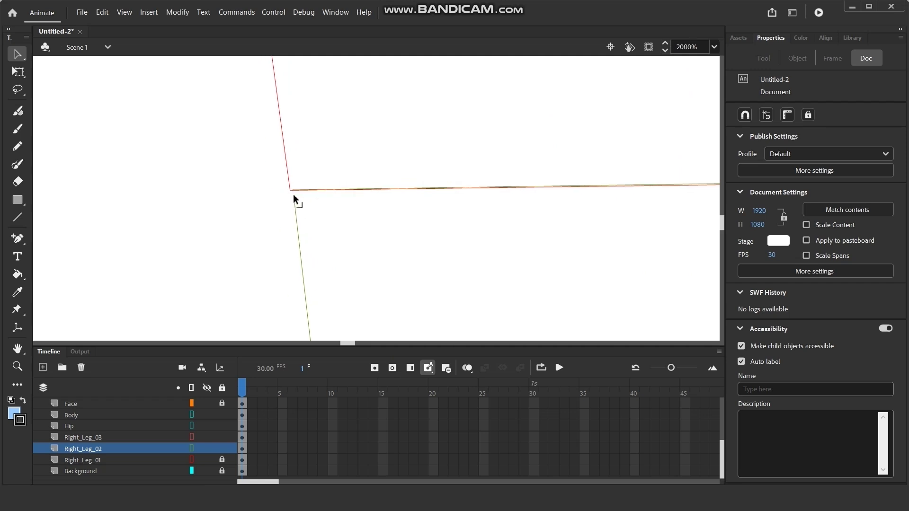
drag(520, 225, 129, 219)
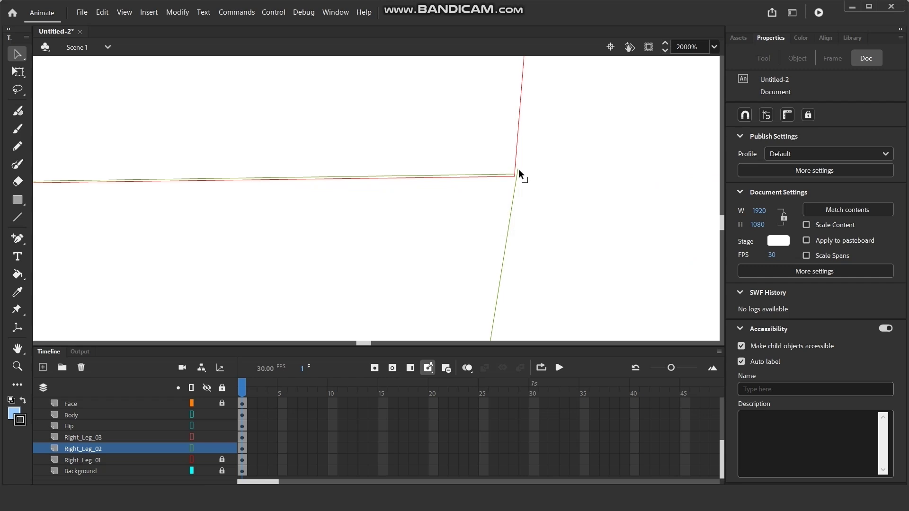
drag(519, 169, 513, 175)
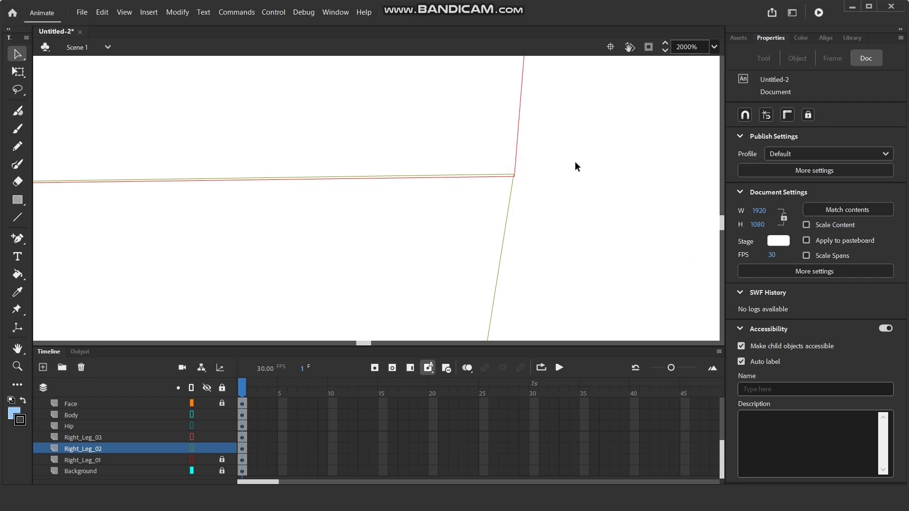
- Return Right_Leg_02 to full display and fill the lower leg with the light blue
scroll(526, 122, down, 10)
drag(530, 189, 492, 192)
click(192, 448)
click(18, 275)
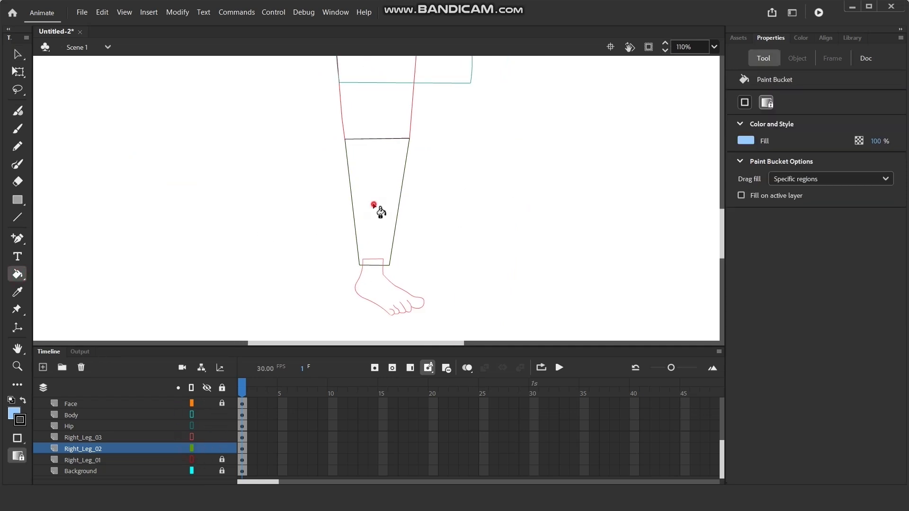
click(377, 209)
- Activate Right_Leg_03 and sample the skin colour from the reference figure's leg as the fill
scroll(387, 302, up, 5)
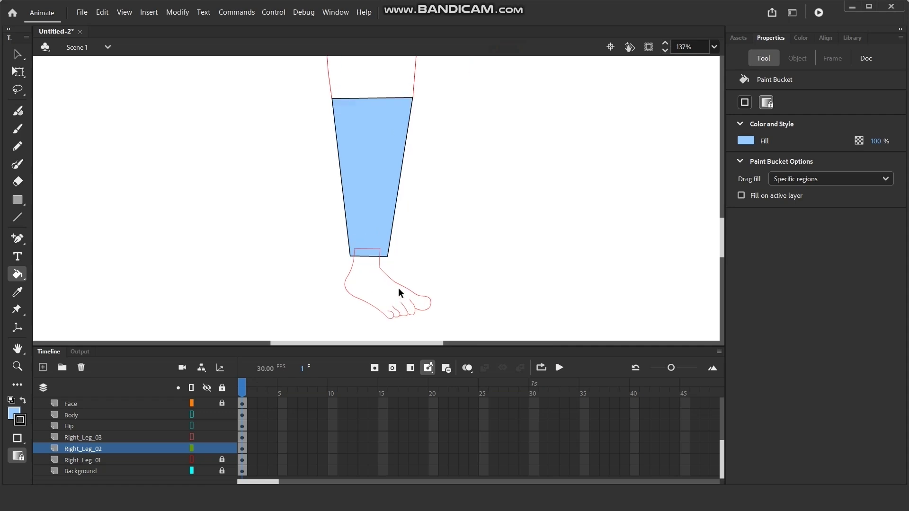
scroll(403, 298, down, 2)
click(90, 439)
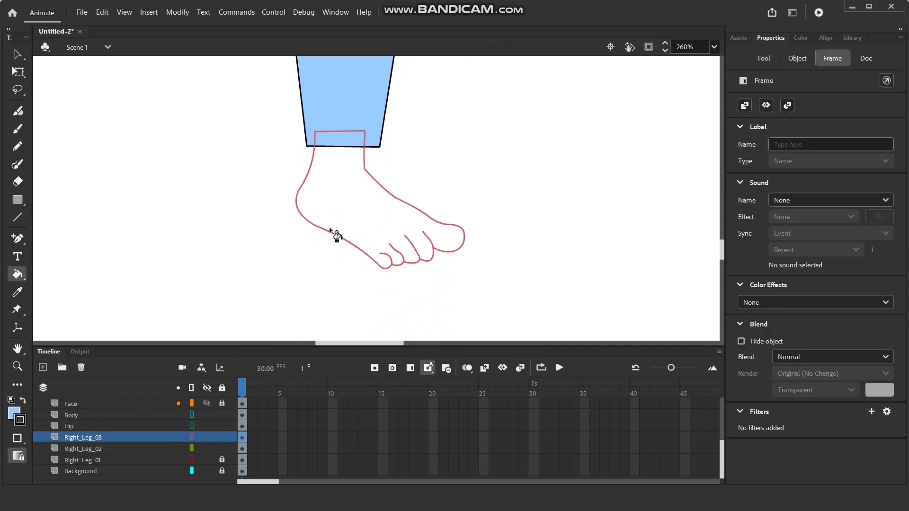
scroll(211, 280, down, 6)
scroll(544, 264, up, 2)
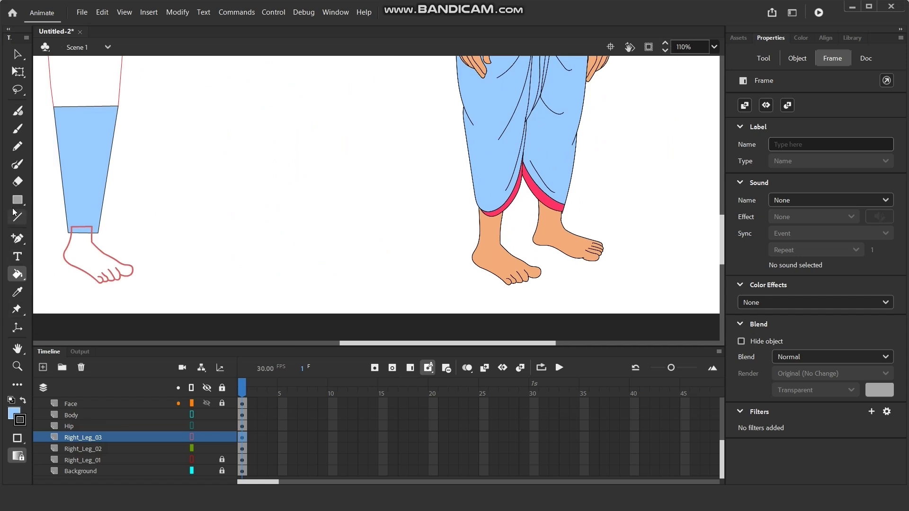
click(17, 292)
click(486, 252)
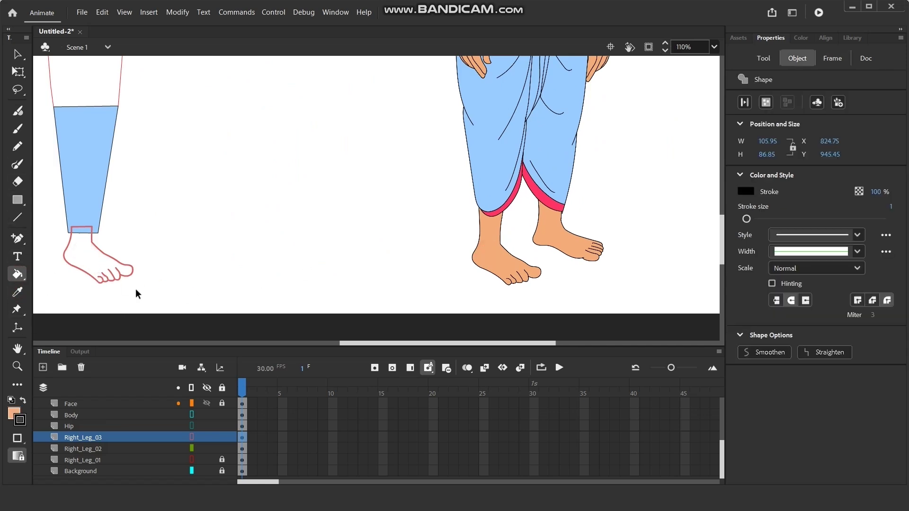
- Examine the Right_Leg_03 foot outline around the toes, heel and ankle for gaps
scroll(71, 270, up, 4)
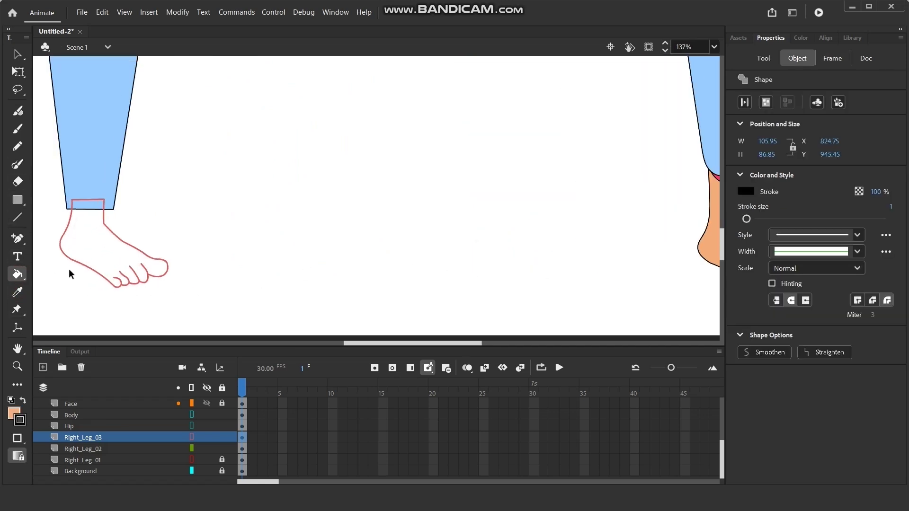
click(191, 436)
scroll(62, 266, up, 3)
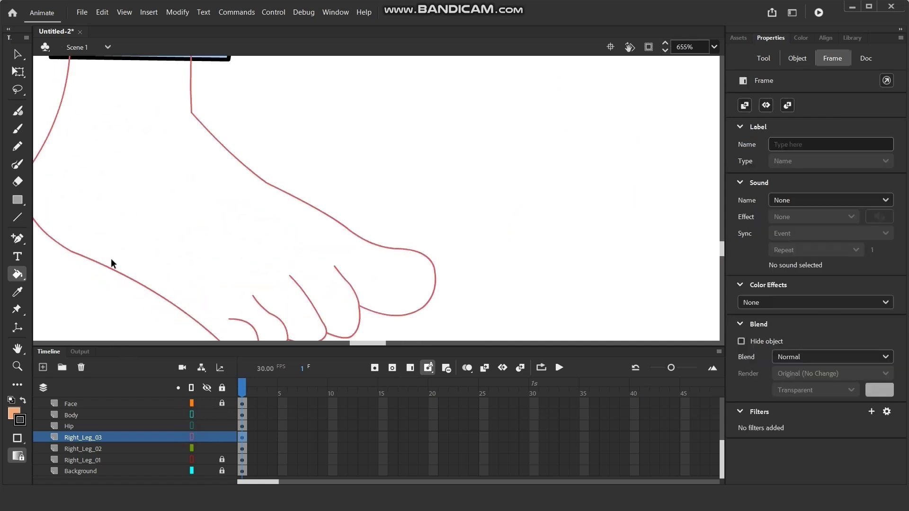
drag(202, 243, 306, 198)
key(v)
click(115, 239)
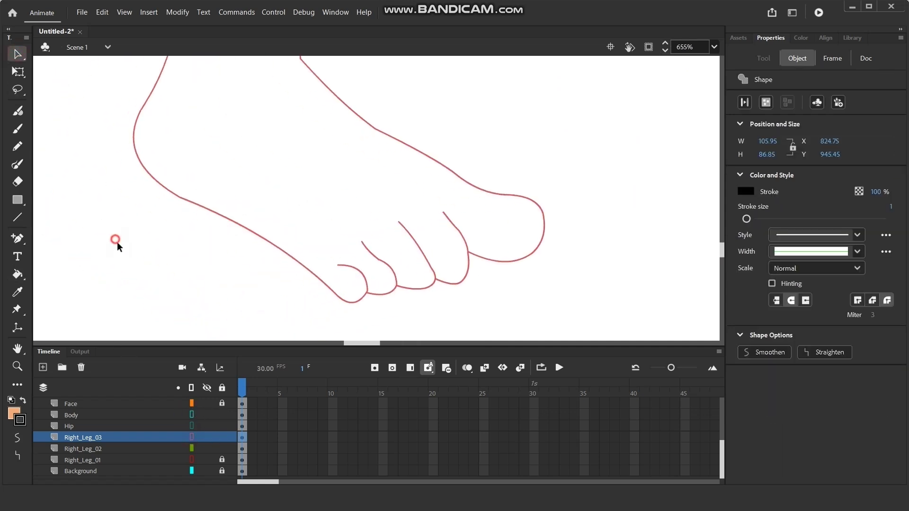
scroll(365, 299, up, 1)
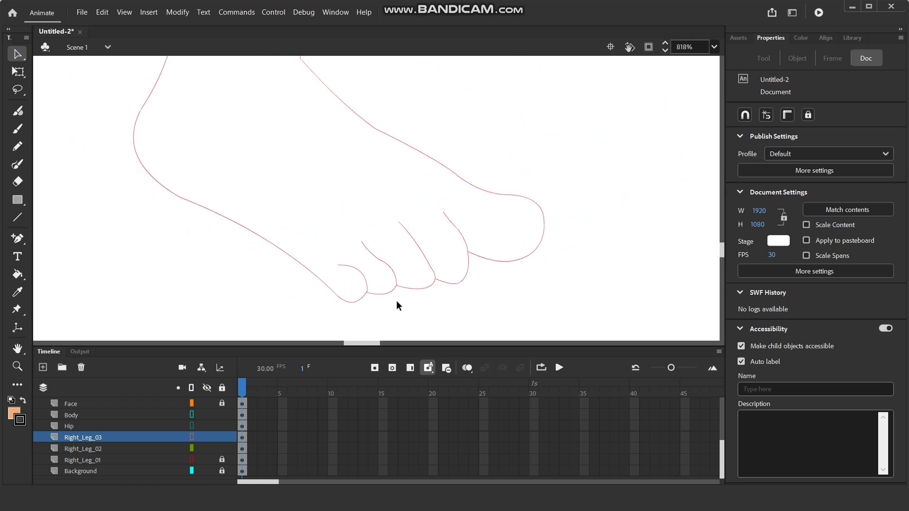
scroll(397, 306, down, 3)
scroll(194, 140, up, 6)
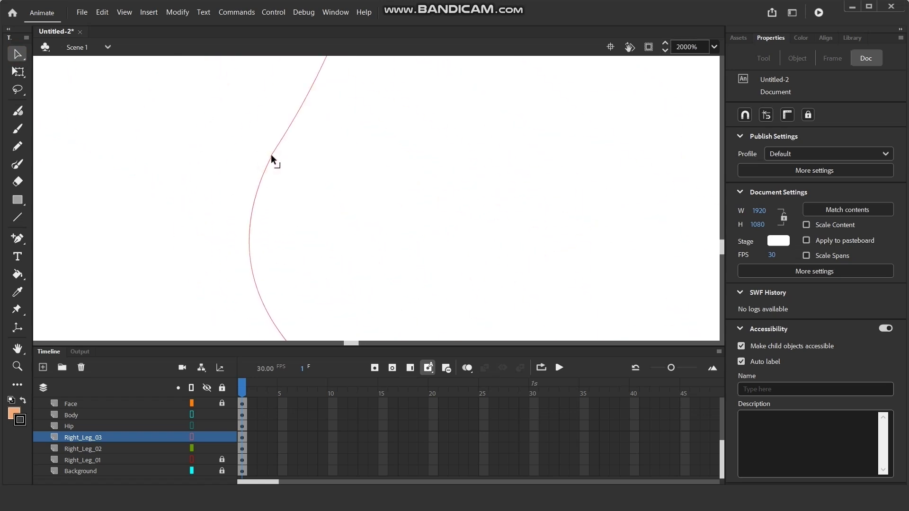
scroll(227, 224, down, 5)
scroll(224, 227, down, 2)
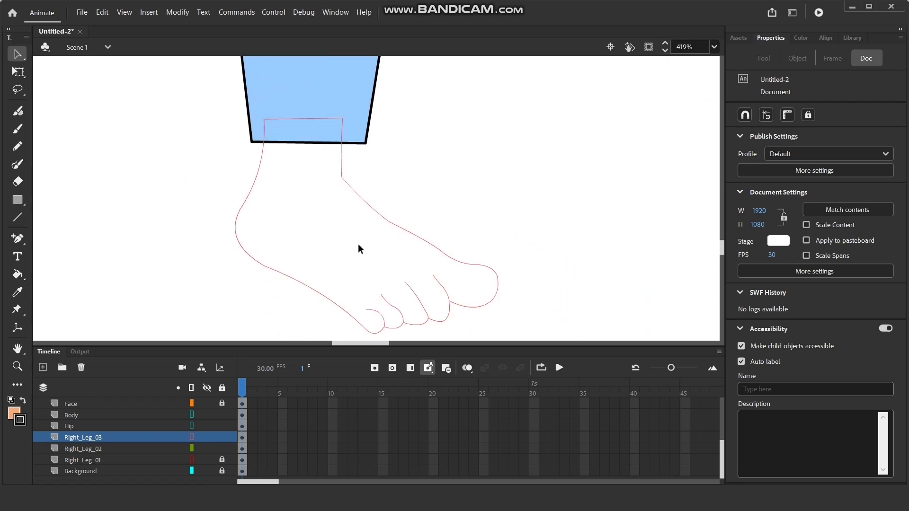
scroll(165, 235, down, 1)
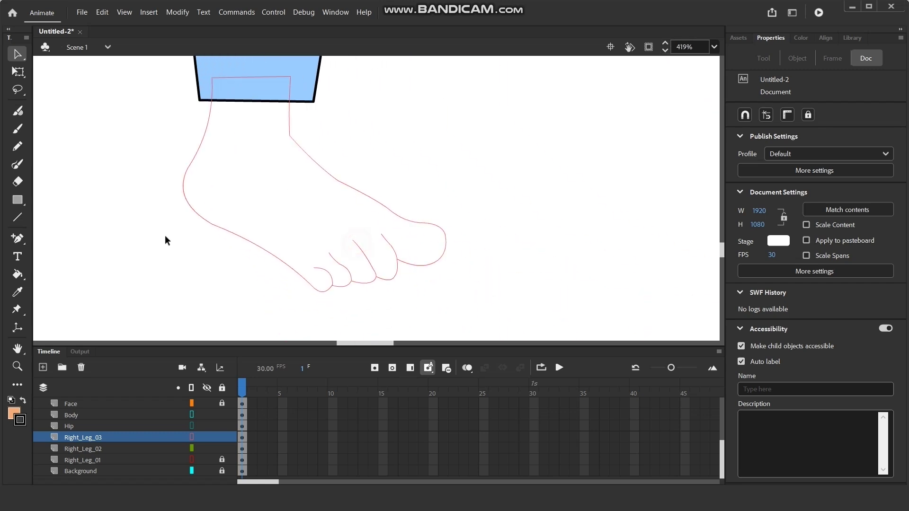
- Return Right_Leg_03 to full display and try to fill the foot with the skin colour
click(193, 437)
click(18, 274)
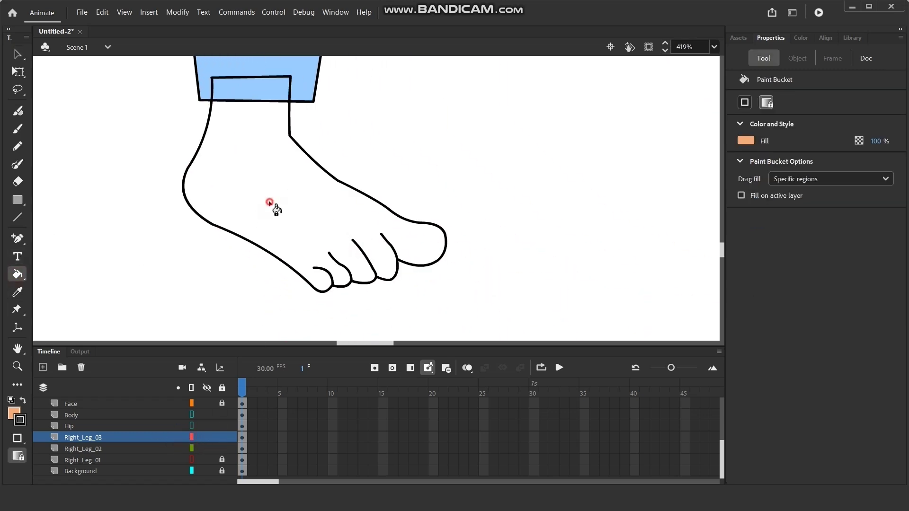
- Switch Right_Leg_03 to outlines and join the heel-side line to the top line at the ankle corner
click(192, 439)
click(191, 437)
scroll(331, 305, up, 8)
scroll(322, 305, up, 1)
drag(492, 244, 426, 250)
drag(286, 144, 359, 340)
drag(251, 144, 351, 319)
drag(303, 121, 337, 154)
drag(360, 183, 395, 245)
drag(185, 253, 444, 234)
drag(297, 153, 320, 168)
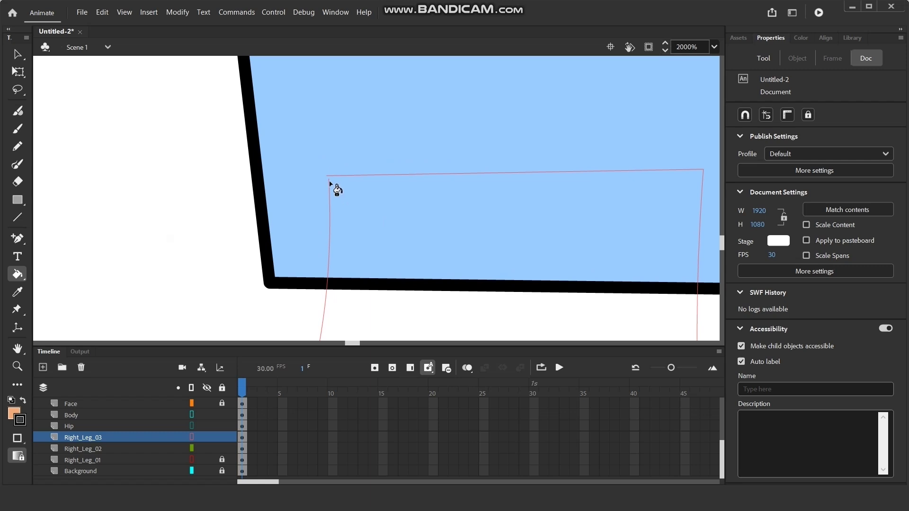
click(17, 54)
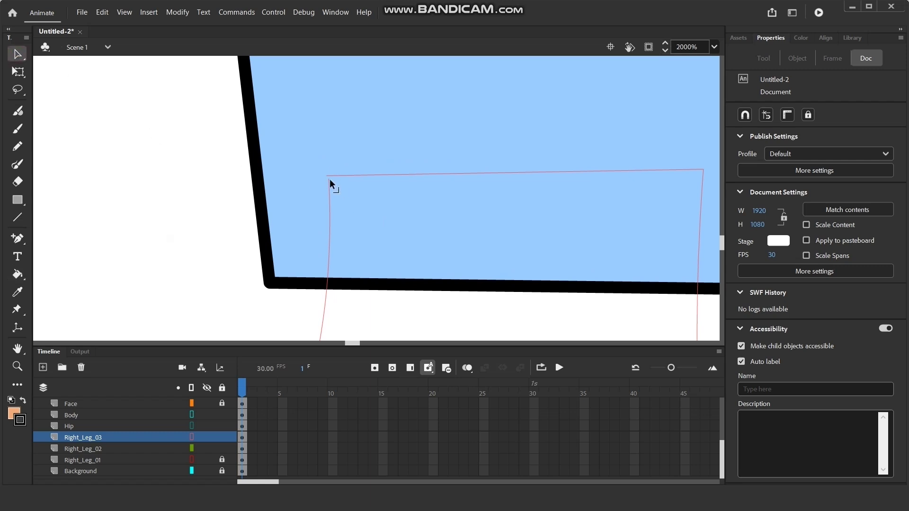
drag(329, 180, 328, 177)
- Return Right_Leg_03 to full display and fill the foot with the sampled skin colour
scroll(152, 199, down, 10)
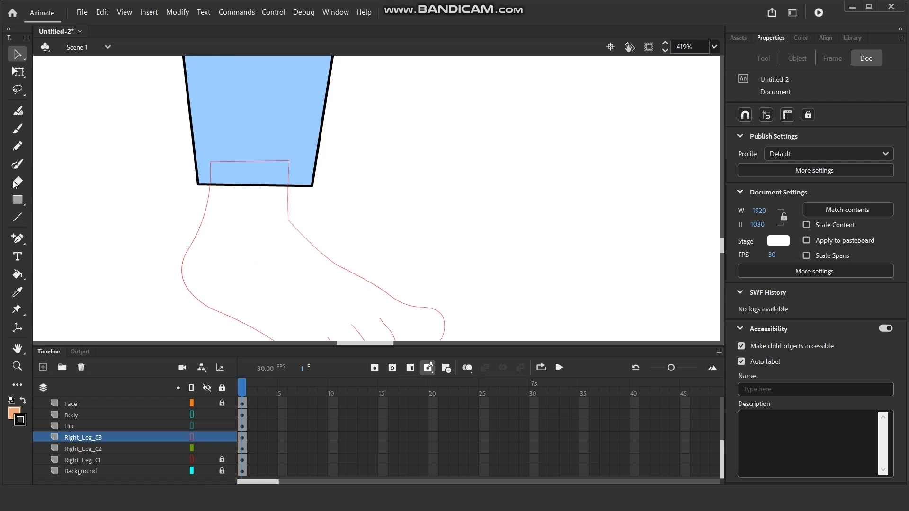
click(193, 439)
click(18, 275)
click(233, 273)
click(18, 54)
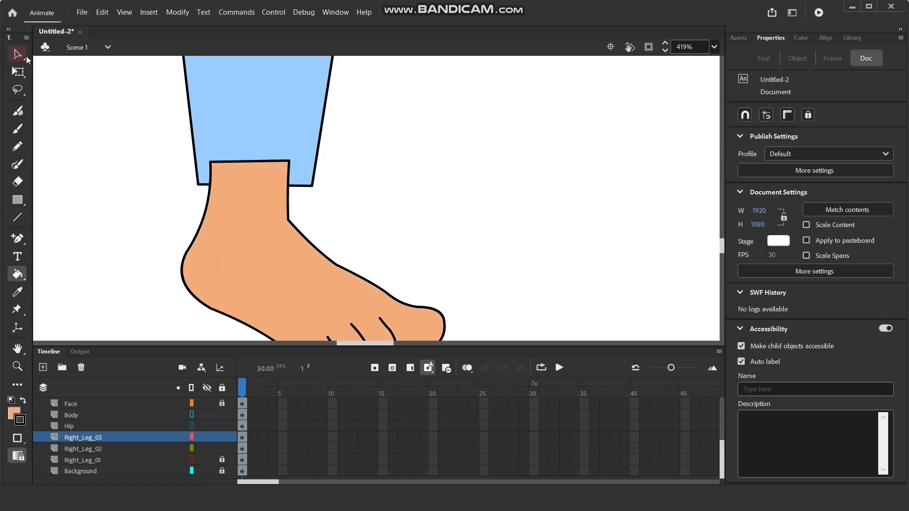
- Move the Right_Leg_03 layer below Right_Leg_02 so the trouser leg covers the ankle
scroll(340, 170, down, 4)
drag(432, 182, 425, 203)
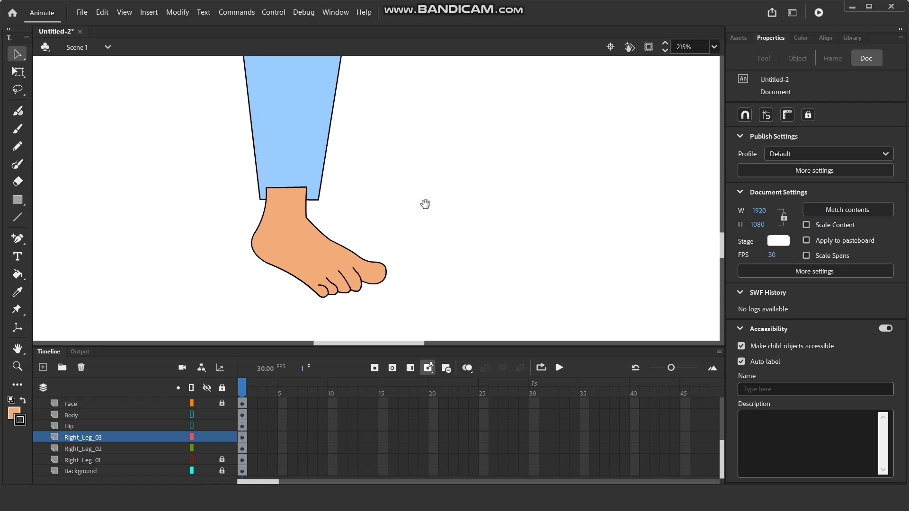
drag(89, 436, 94, 451)
click(455, 229)
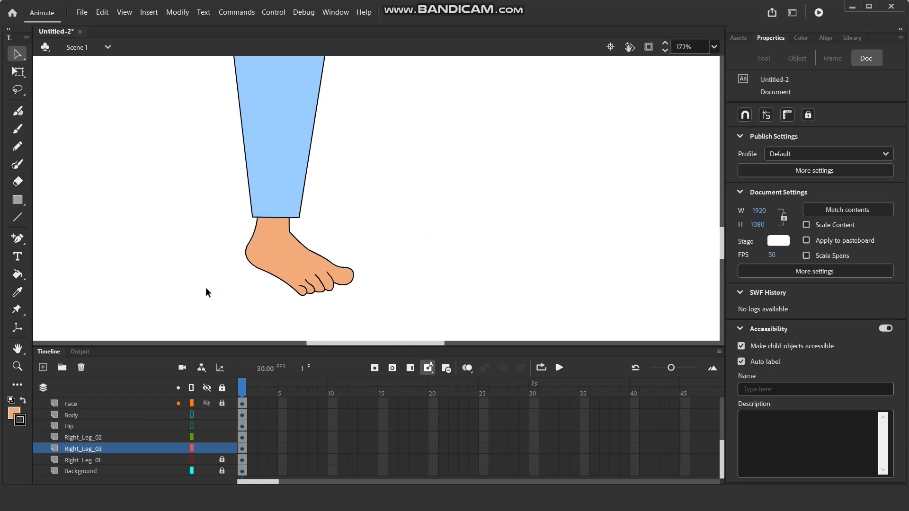
- Make every layer visible, unlocked and shown in full display instead of outlines
ctrl+scroll(206, 288, down, 5)
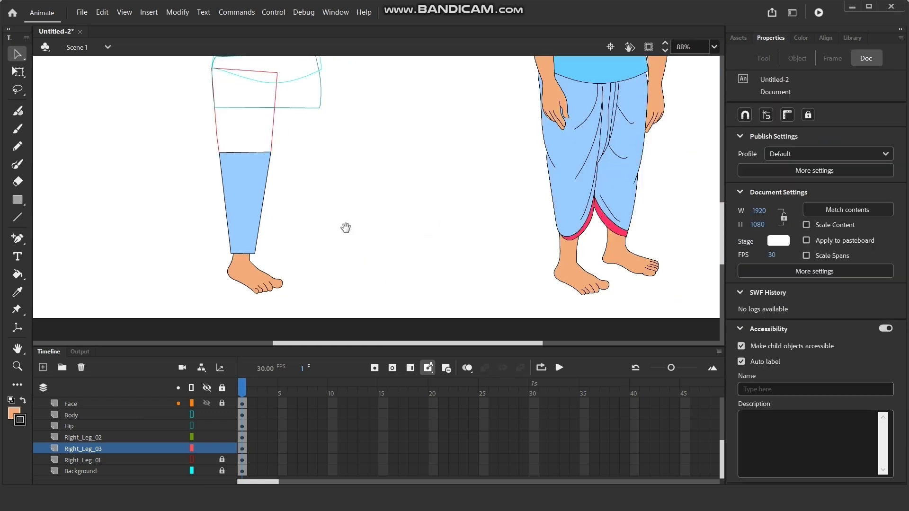
ctrl+scroll(313, 232, up, 1)
ctrl+scroll(213, 291, up, 2)
ctrl+scroll(213, 291, up, 2)
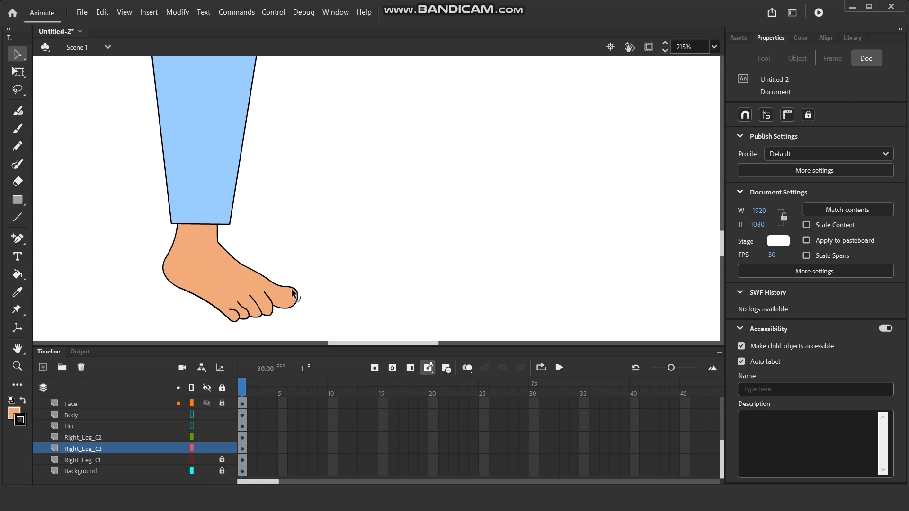
scroll(293, 291, down, 5)
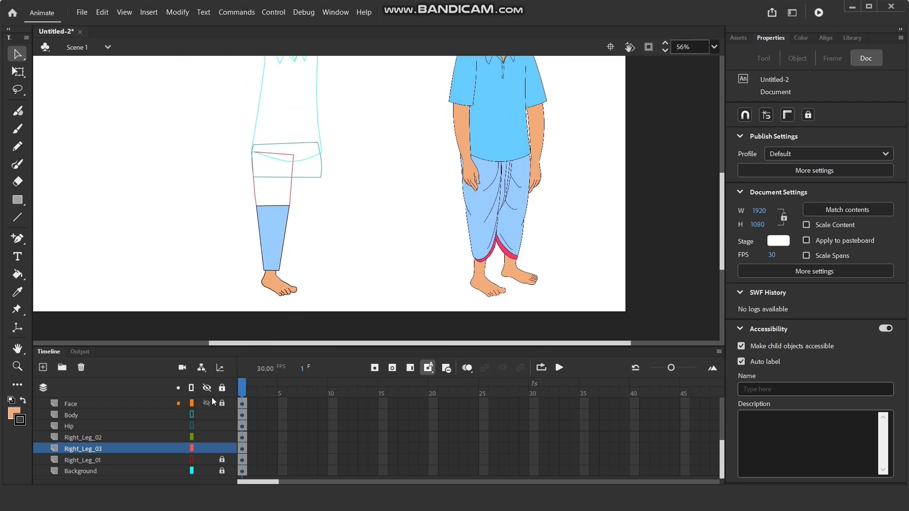
click(208, 387)
click(209, 388)
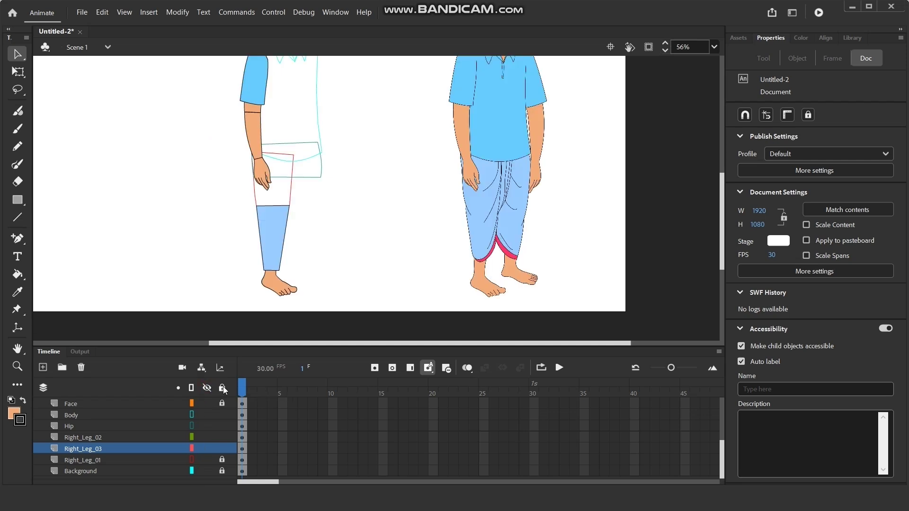
click(223, 387)
click(223, 387)
click(191, 388)
click(191, 388)
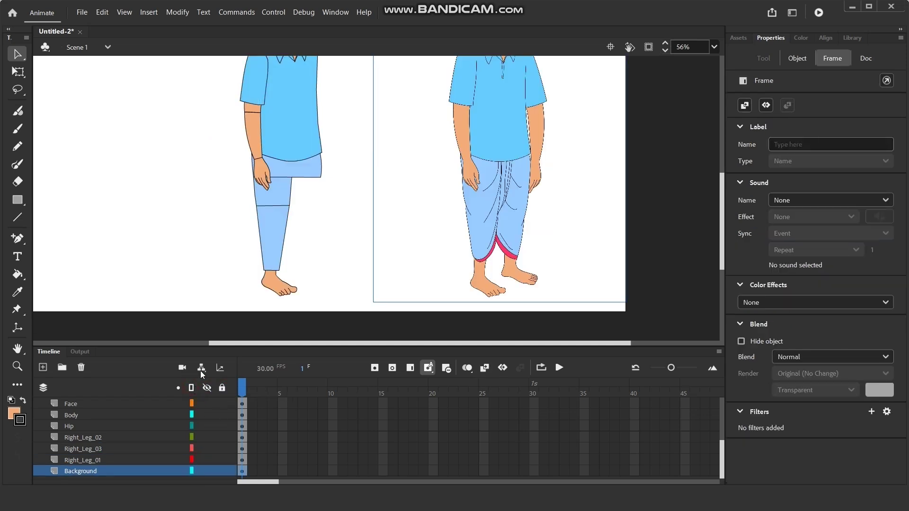
- Deselect the artwork and review the coloured figure, checking the face, neck and collar
scroll(198, 223, down, 2)
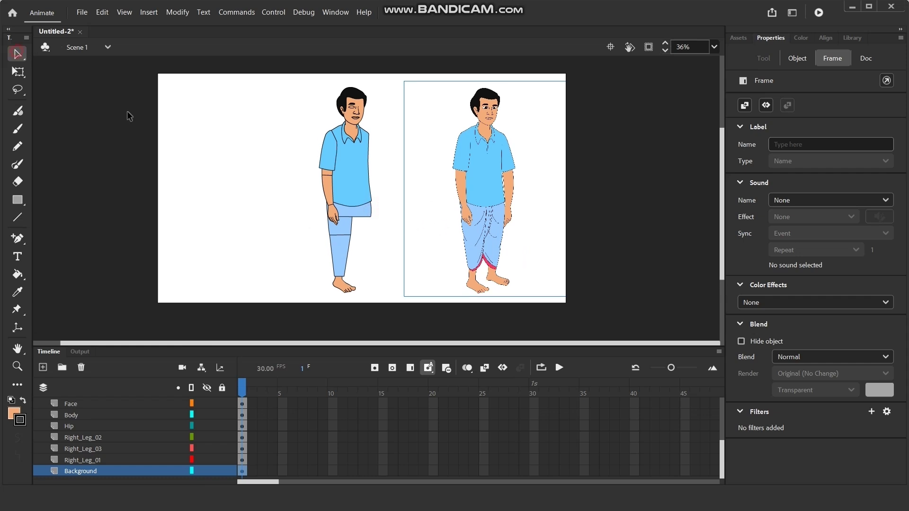
click(211, 195)
scroll(507, 230, up, 2)
scroll(264, 156, up, 2)
scroll(255, 86, up, 1)
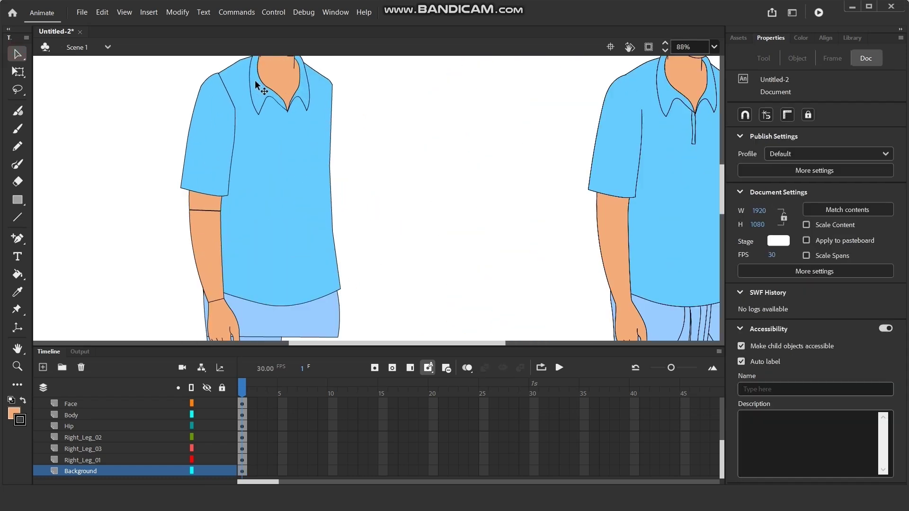
scroll(359, 104, up, 1)
drag(360, 104, 377, 268)
scroll(278, 207, up, 2)
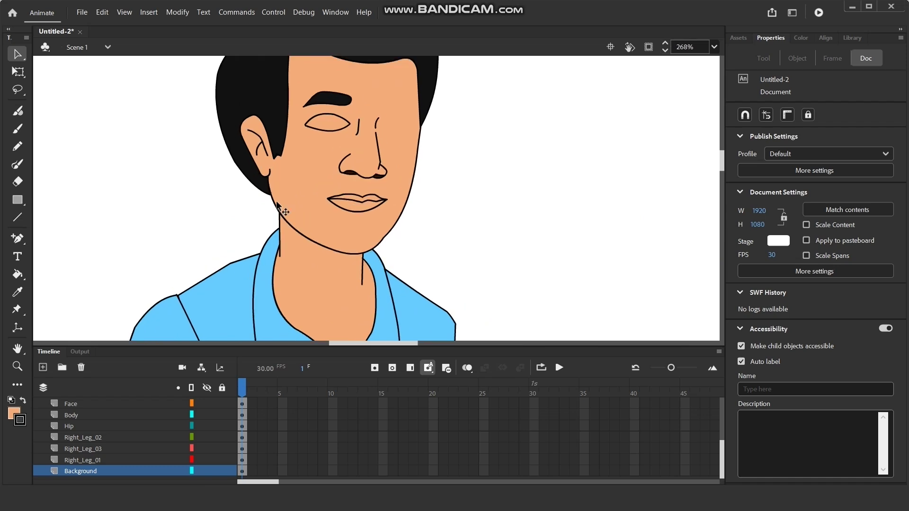
scroll(374, 219, down, 2)
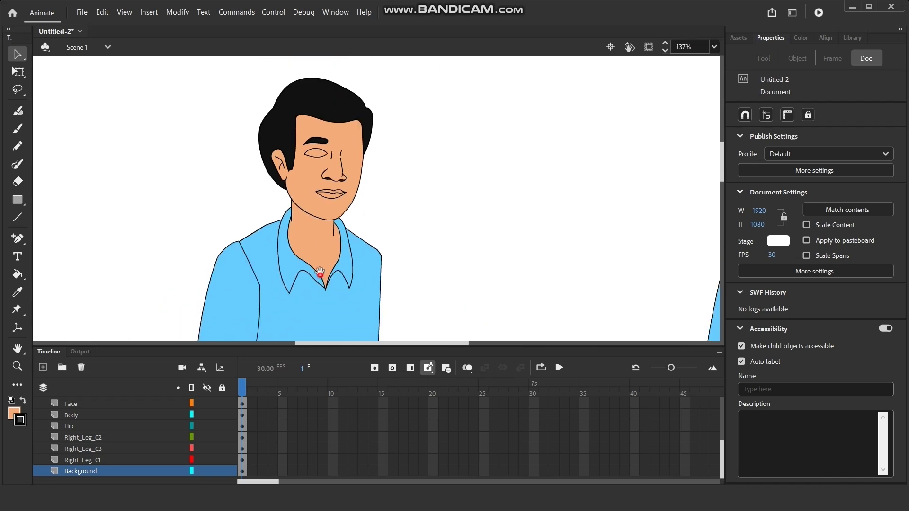
- Delete the upper part of the sleeve's inner seam line at the shoulder on Right_Hand_01
scroll(320, 273, up, 3)
click(236, 205)
click(138, 156)
click(266, 147)
key(Delete)
- Tidy the stray stroke end at the sleeve's shoulder corner on Right_Hand_01
scroll(250, 111, up, 1)
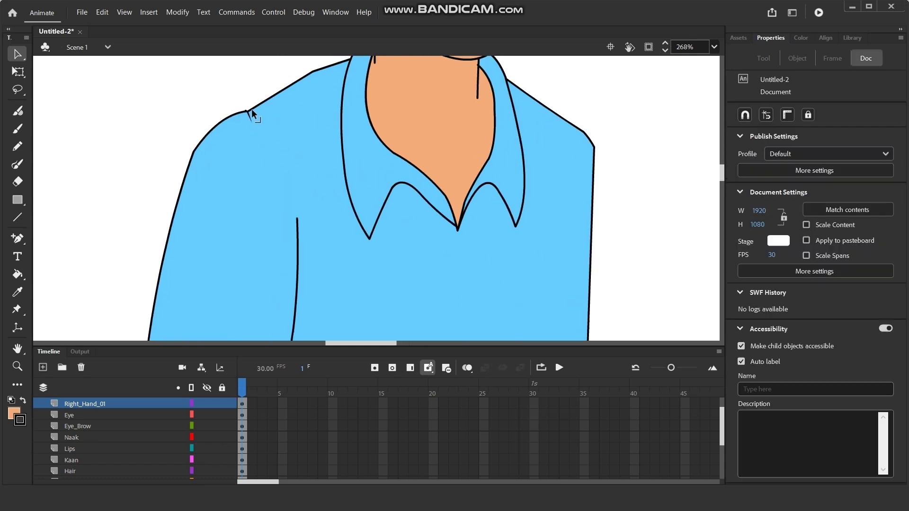
scroll(252, 115, up, 3)
click(246, 120)
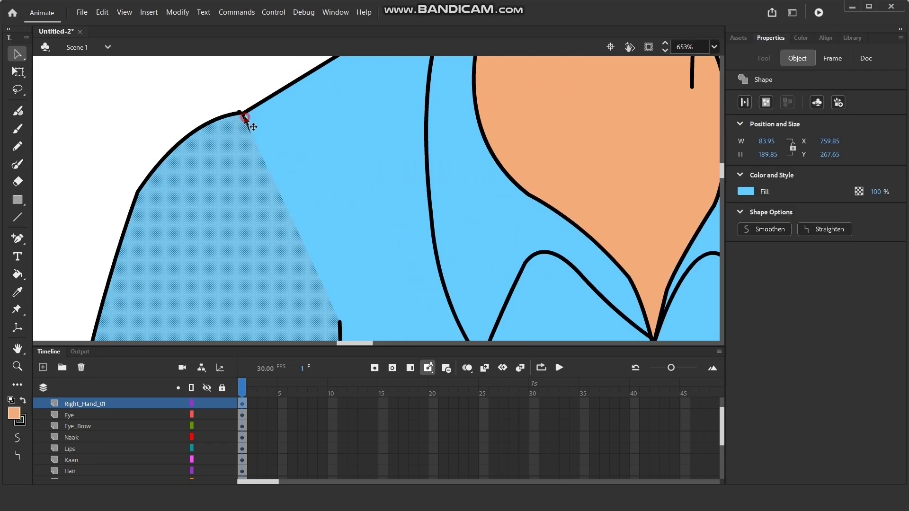
click(191, 95)
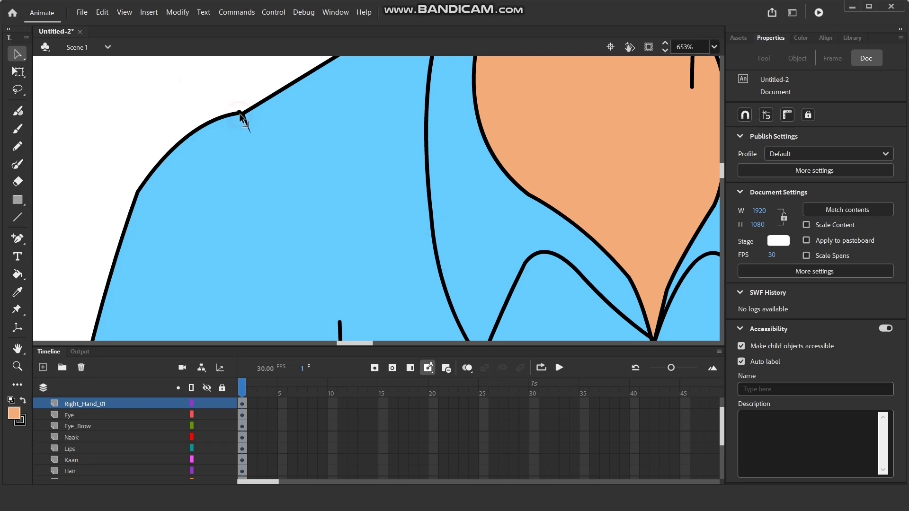
drag(240, 113, 248, 115)
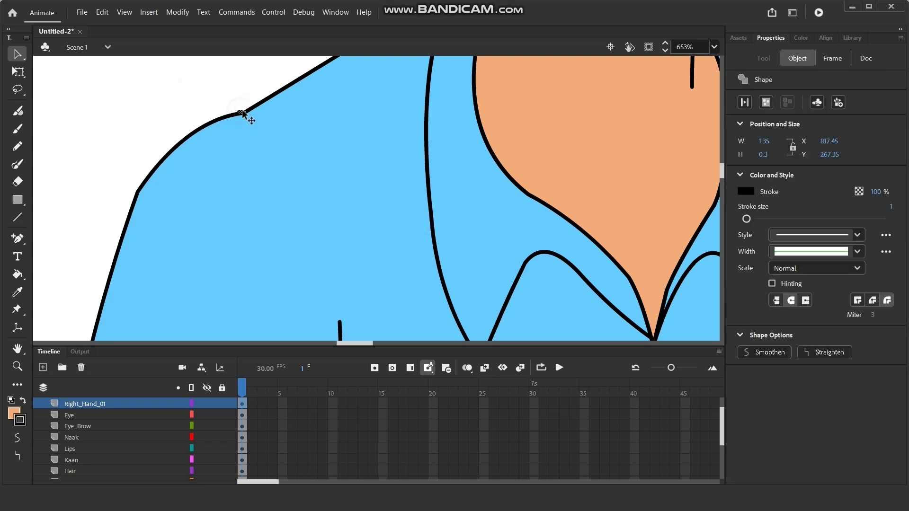
- Delete the overlapping elbow lines on Right_Hand_01 and Right_Hand_02 and close the gap between upper arm and forearm
scroll(317, 80, down, 4)
scroll(232, 104, down, 1)
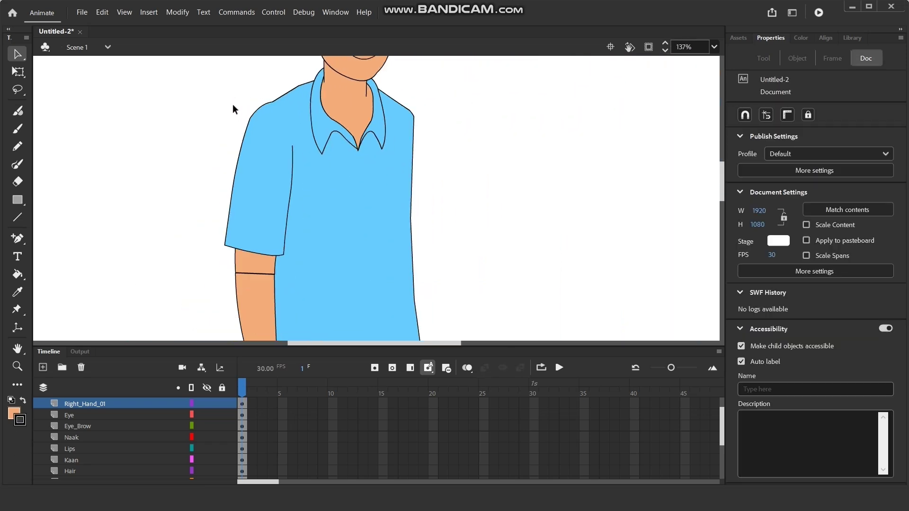
scroll(245, 220, up, 6)
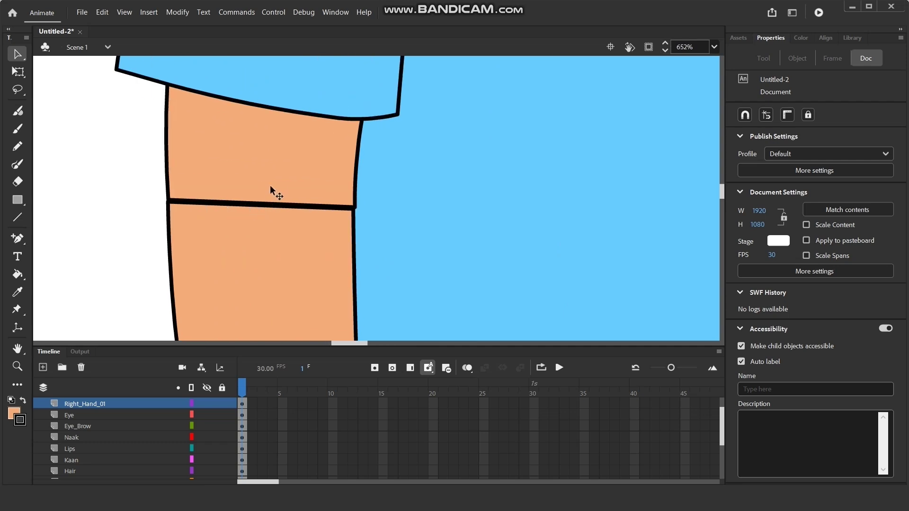
click(274, 183)
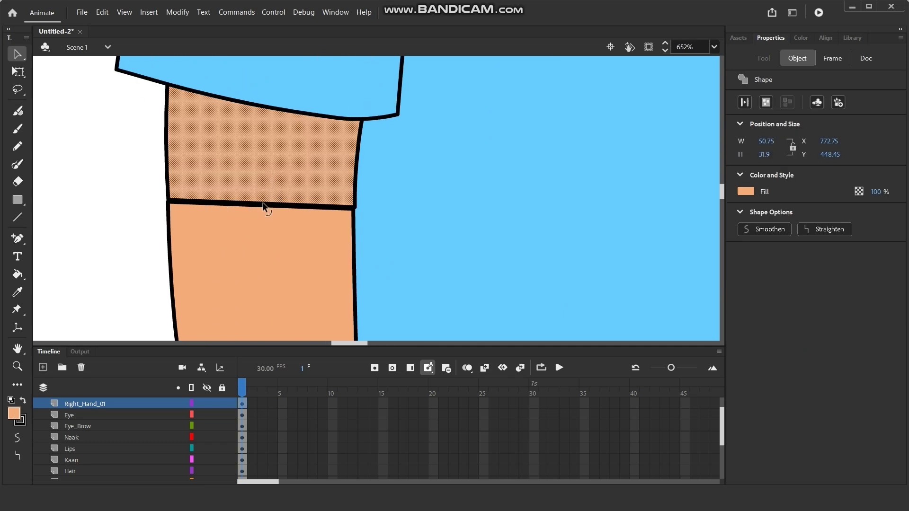
click(263, 205)
click(262, 205)
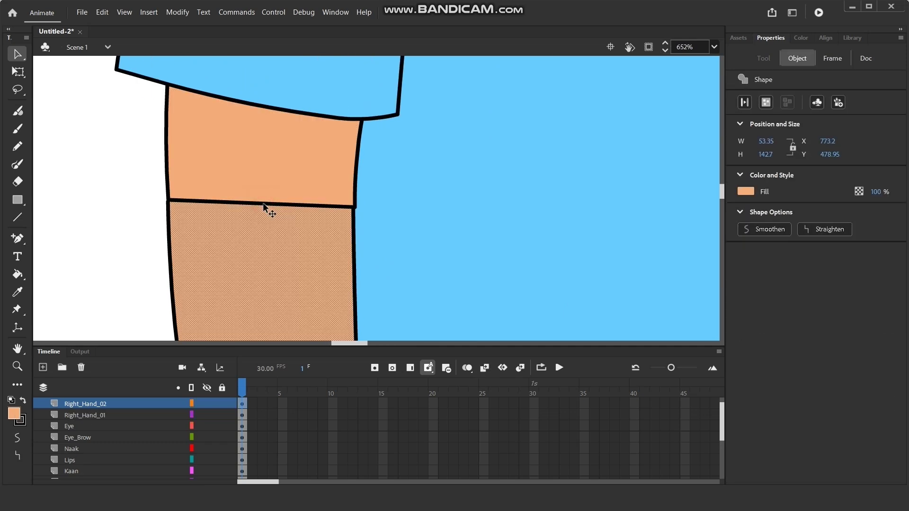
click(263, 202)
key(Delete)
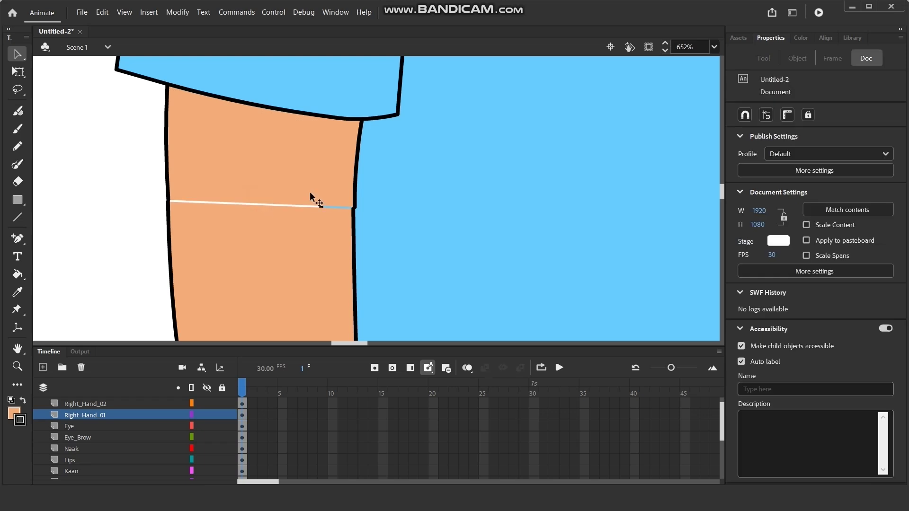
ctrl+scroll(294, 199, up, 2)
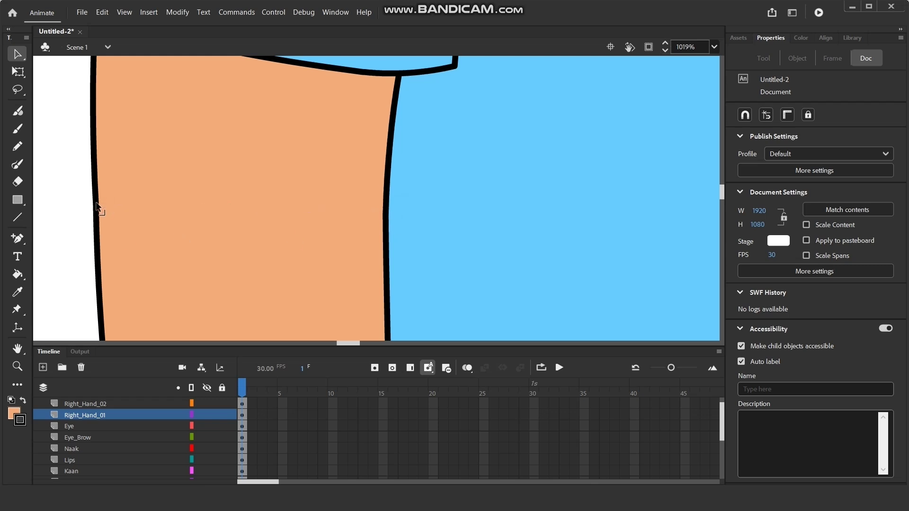
- Delete the wrist line of the hand shape on Right_Hand_03
ctrl+scroll(279, 133, down, 5)
ctrl+scroll(291, 279, up, 5)
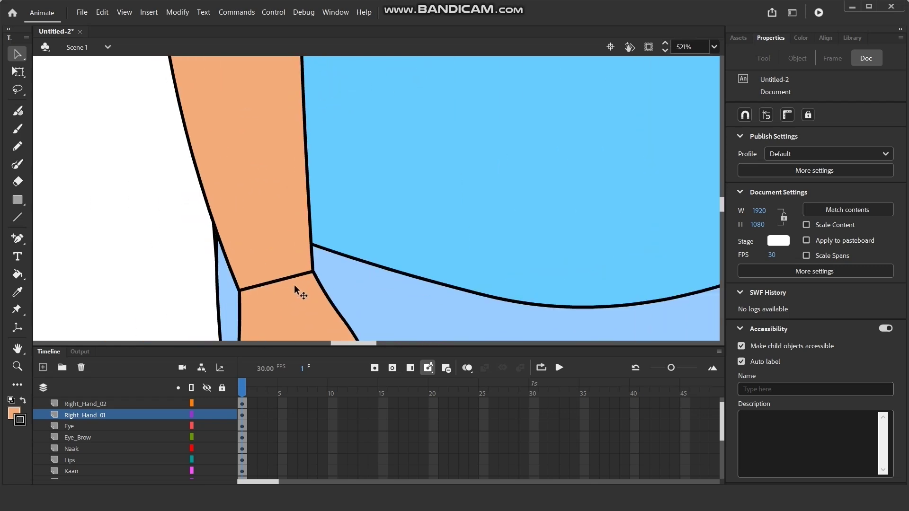
click(251, 268)
click(256, 266)
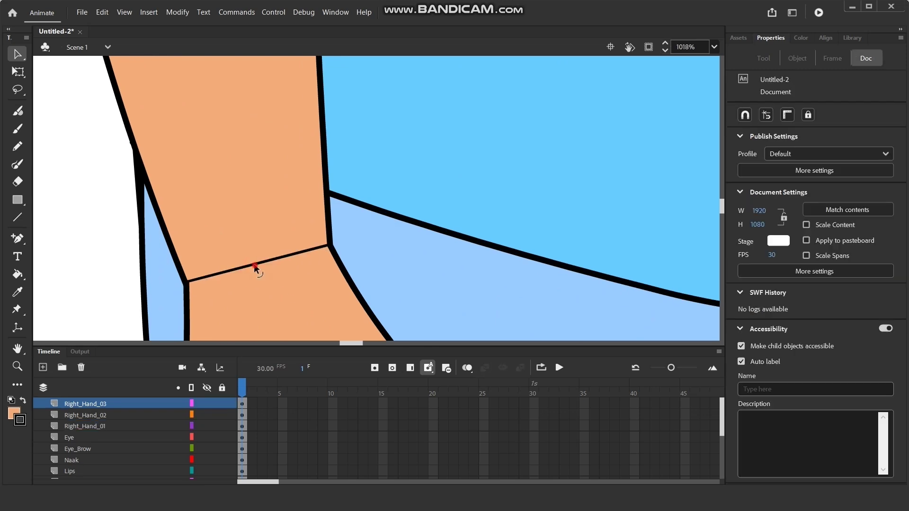
click(254, 269)
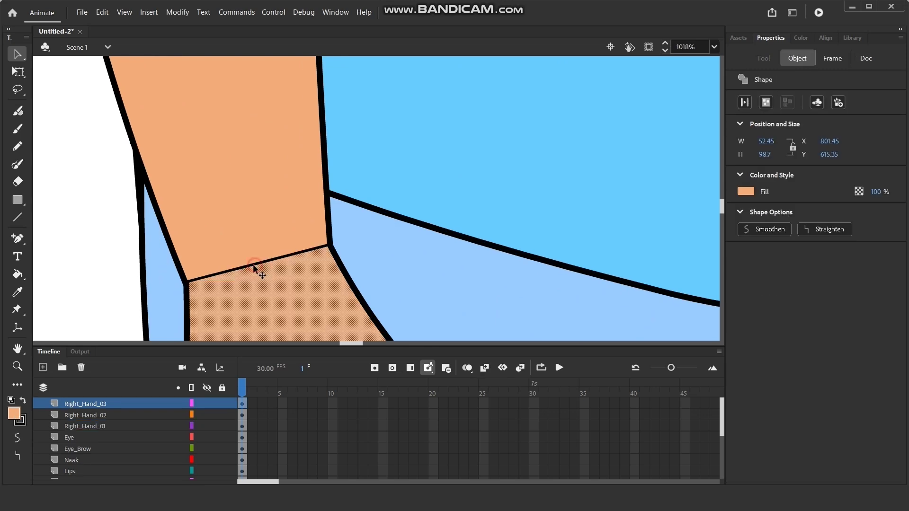
click(105, 238)
click(232, 271)
click(238, 266)
click(243, 271)
scroll(206, 301, up, 2)
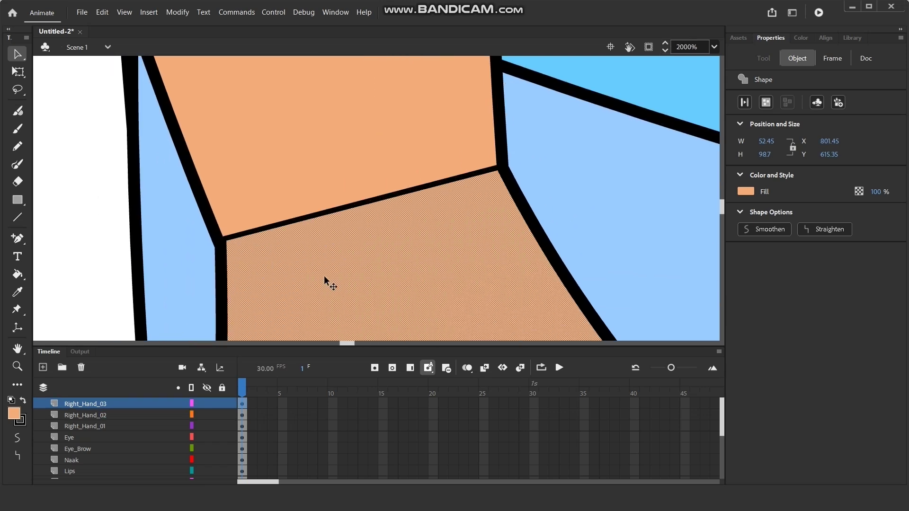
- Delete the forearm's wrist line on Right_Hand_02, displaying Right_Hand_03 as an outline only while removing it
click(118, 420)
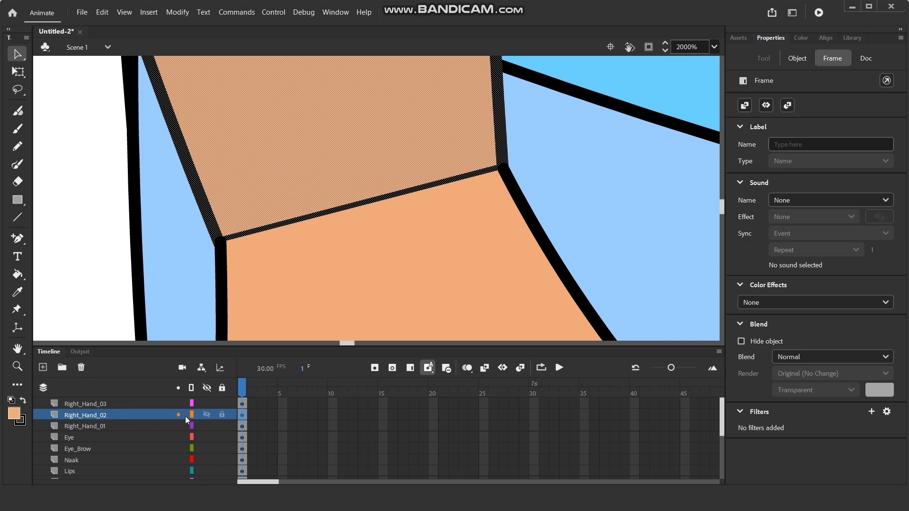
click(192, 403)
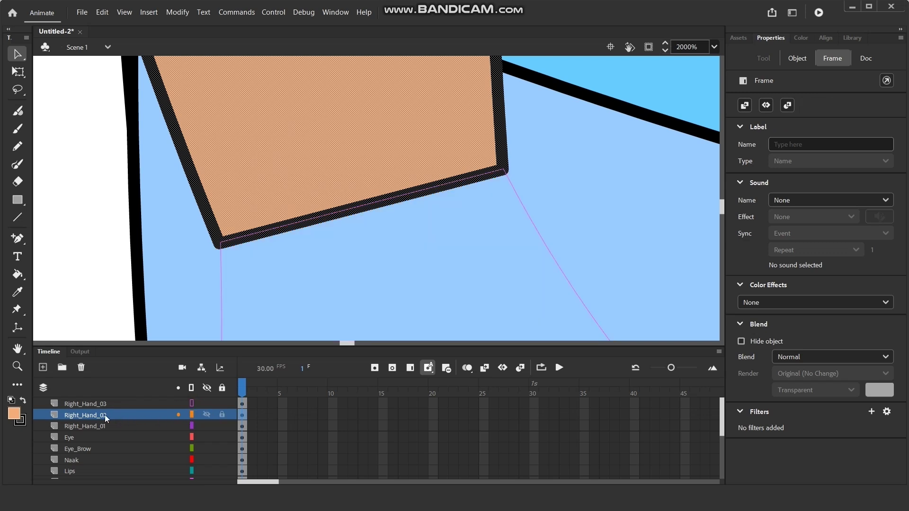
click(61, 280)
click(92, 416)
click(329, 222)
click(85, 223)
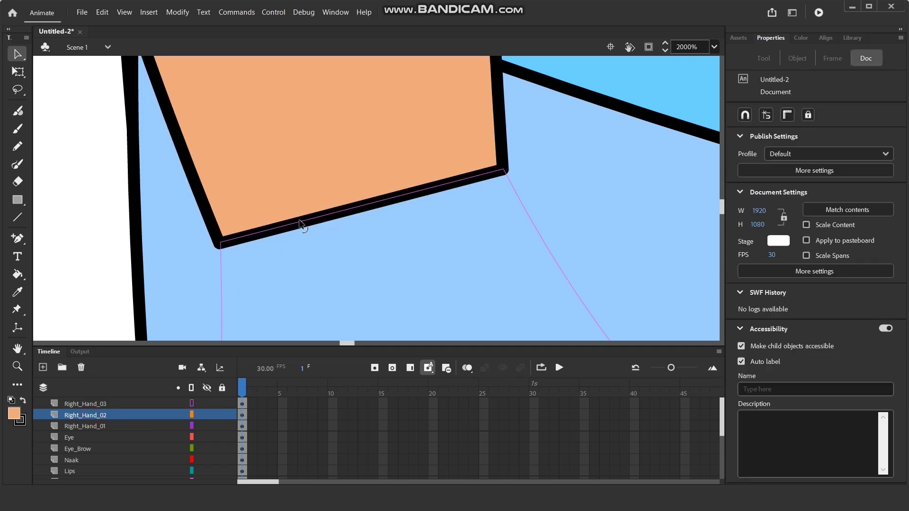
click(308, 221)
click(318, 218)
key(Delete)
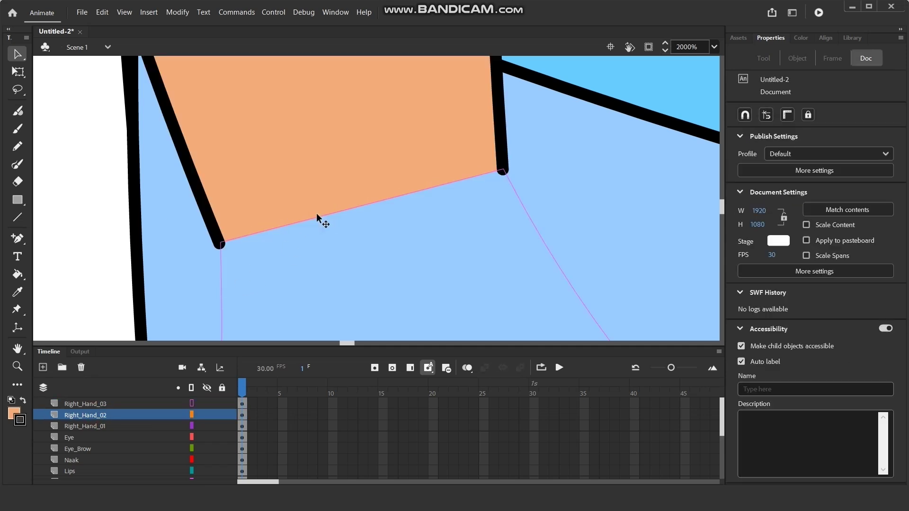
click(192, 403)
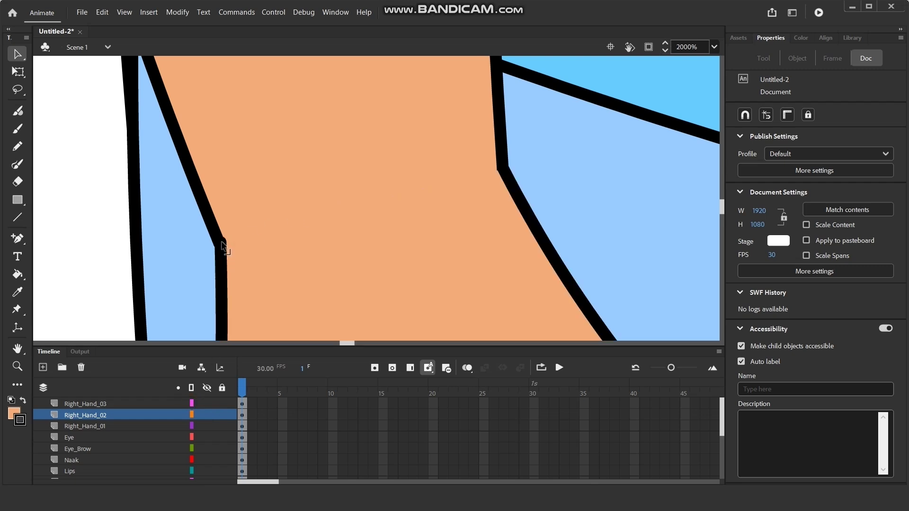
drag(221, 242, 222, 243)
scroll(268, 217, down, 10)
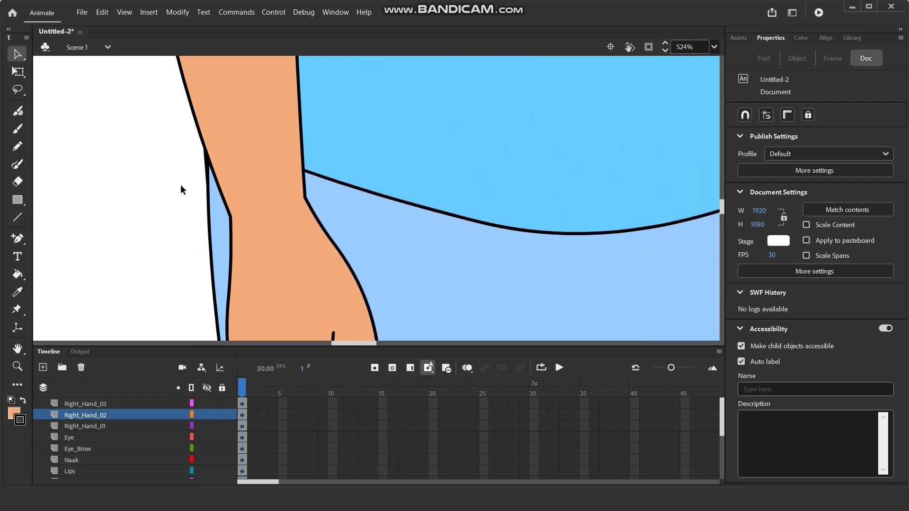
- Delete the horizontal bottom line of the hip shape on the Hip layer
scroll(266, 189, up, 8)
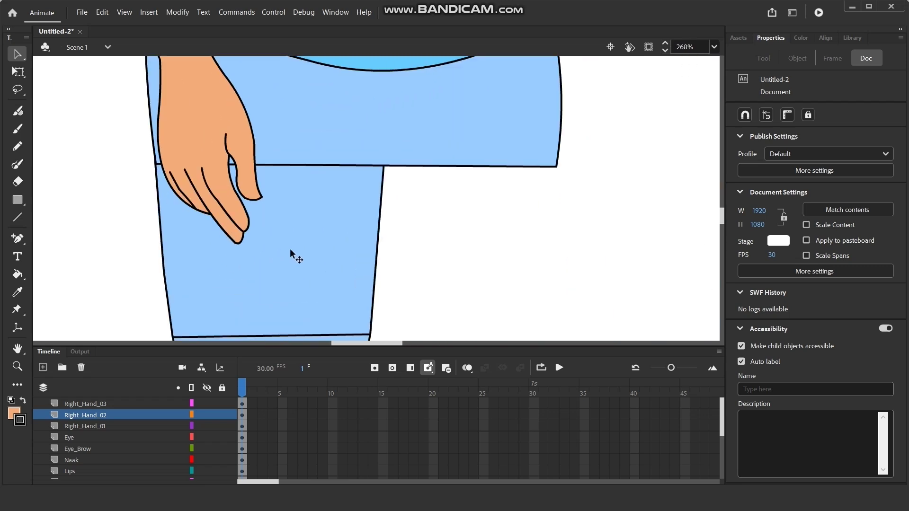
drag(457, 230, 438, 214)
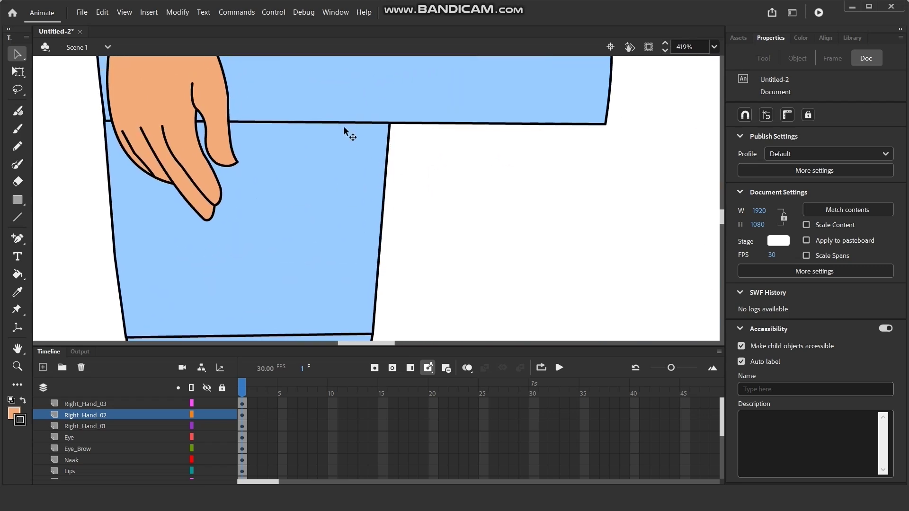
click(340, 124)
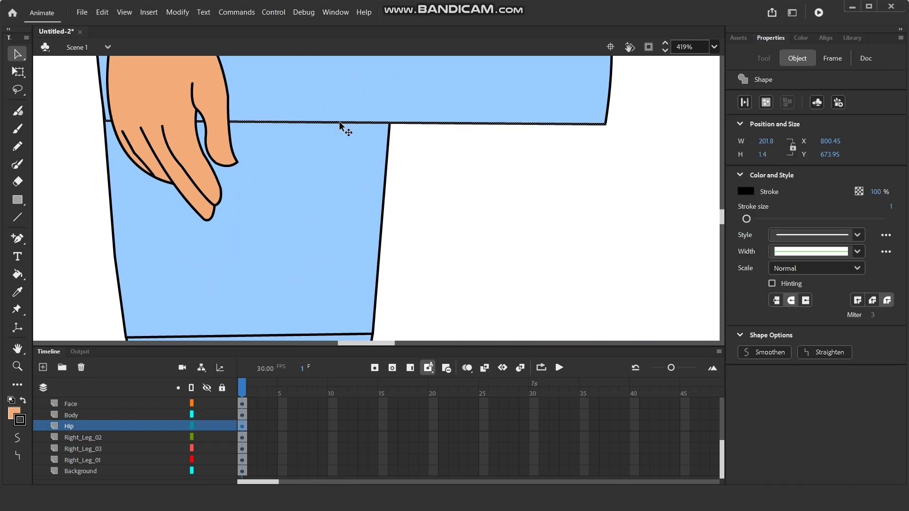
key(Delete)
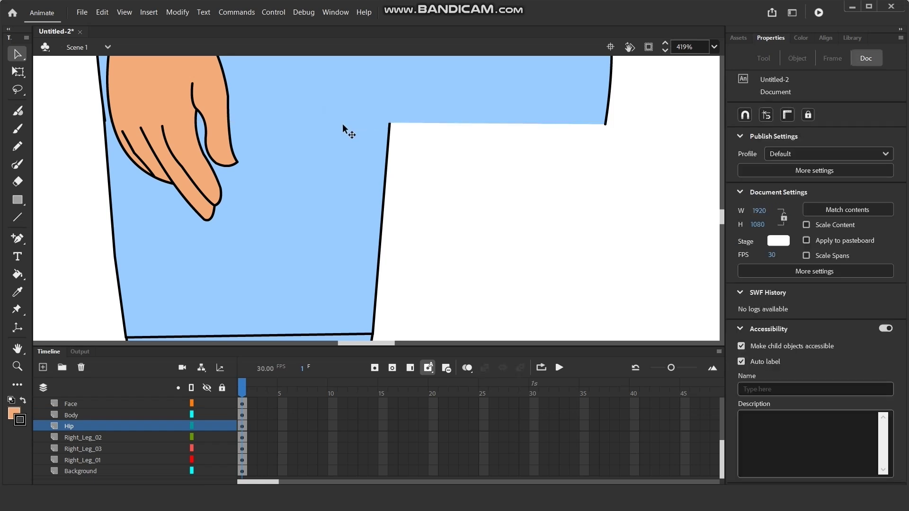
- Delete the knee line along the top of the lower leg on Right_Leg_02
scroll(388, 206, down, 5)
scroll(369, 278, up, 5)
click(276, 184)
key(Delete)
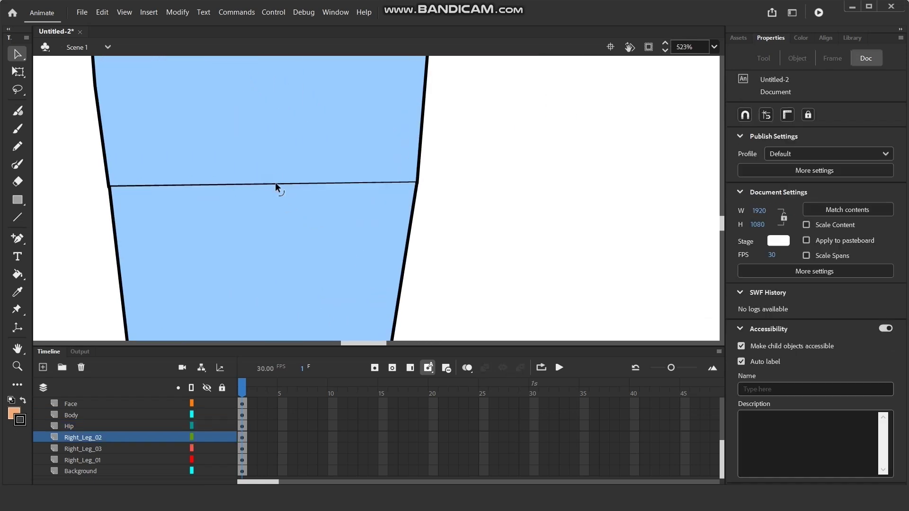
click(276, 185)
key(Delete)
- Delete the thigh's bottom knee line on Right_Leg_01, displaying Right_Leg_02 as an outline only while removing it
click(192, 437)
click(470, 228)
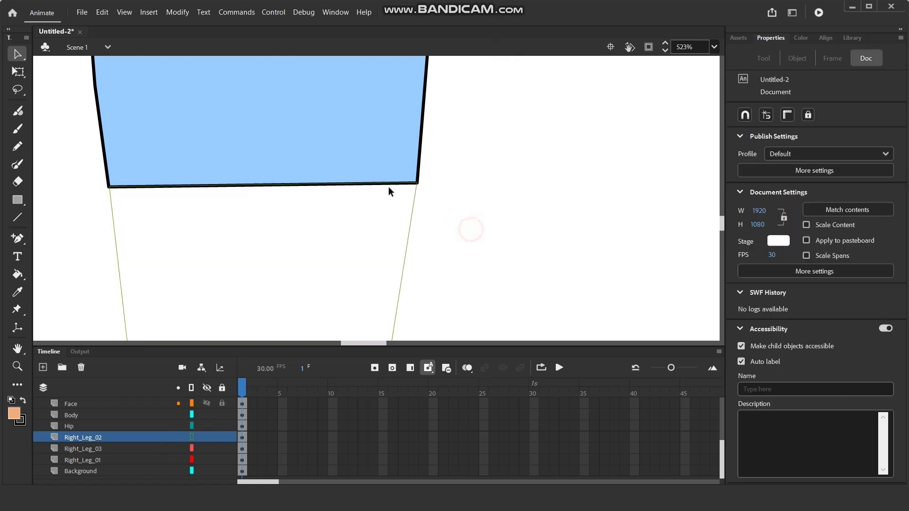
click(276, 186)
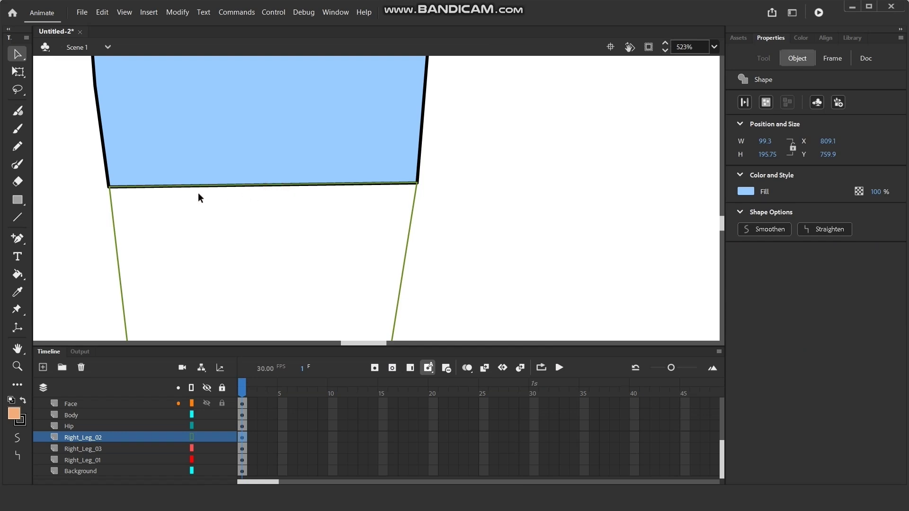
scroll(195, 191, up, 5)
click(370, 304)
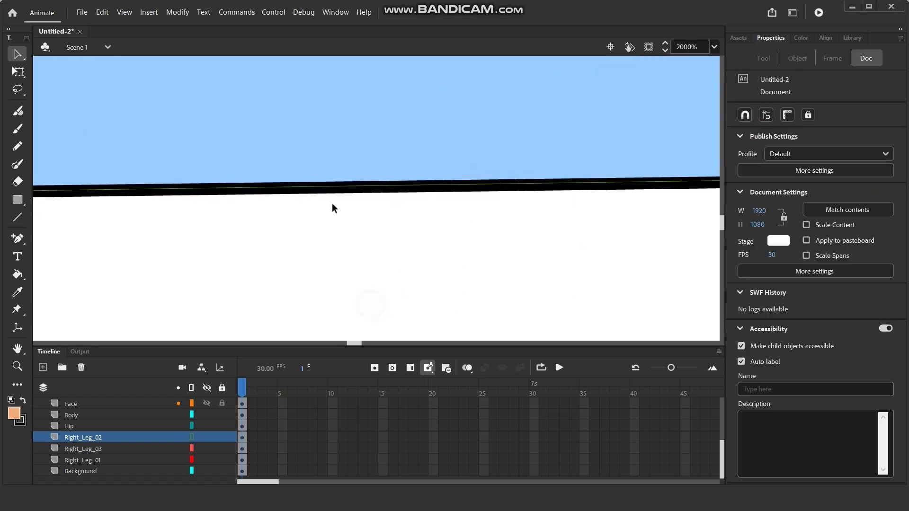
click(330, 193)
click(343, 196)
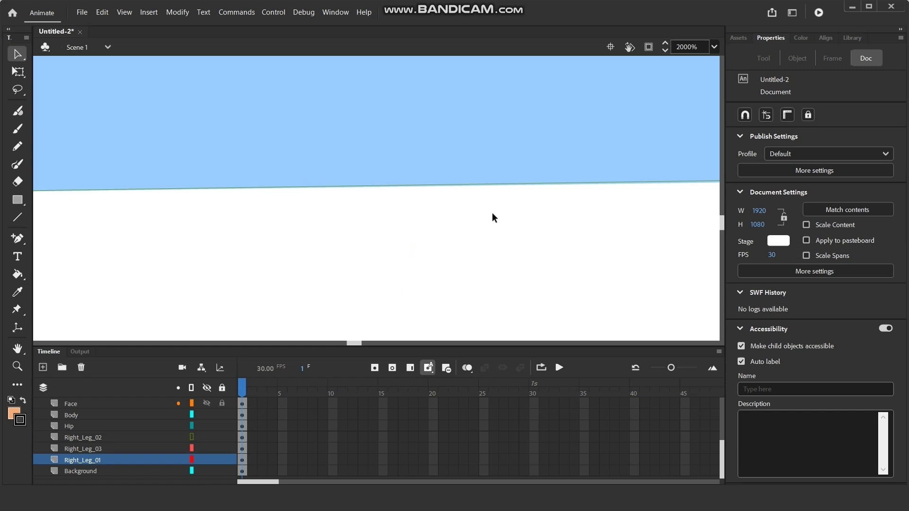
scroll(383, 186, down, 4)
scroll(188, 198, down, 3)
click(191, 437)
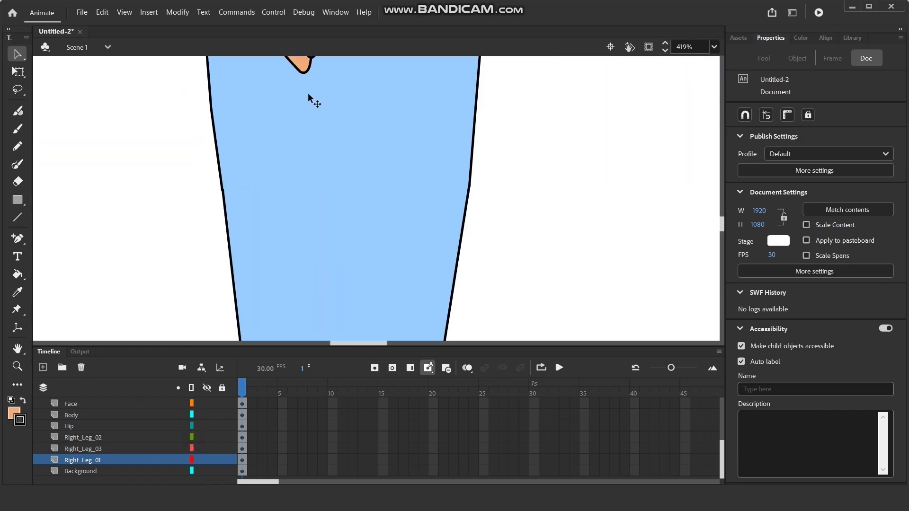
- Compare the cleaned-up figure with the reference character, then examine the face, eye, nose and ear up close
scroll(274, 153, down, 3)
mouse_move(389, 287)
mouse_down()
mouse_move(345, 203)
mouse_move(313, 185)
mouse_move(301, 278)
mouse_move(301, 267)
mouse_up()
scroll(158, 290, down, 3)
scroll(211, 283, down, 2)
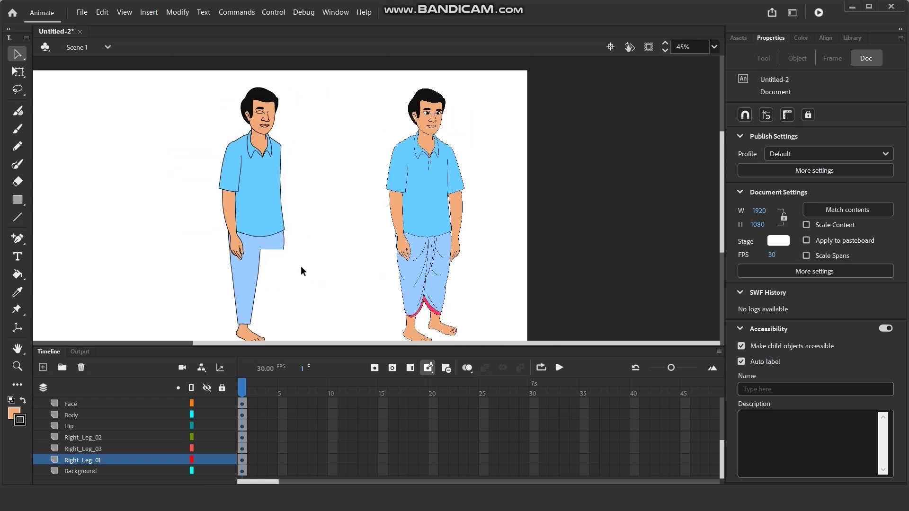
scroll(263, 186, up, 2)
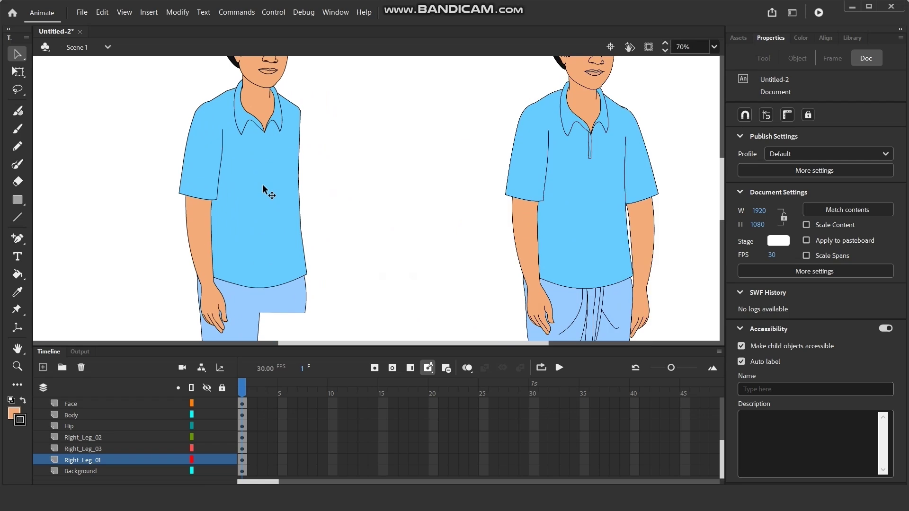
scroll(262, 192, up, 1)
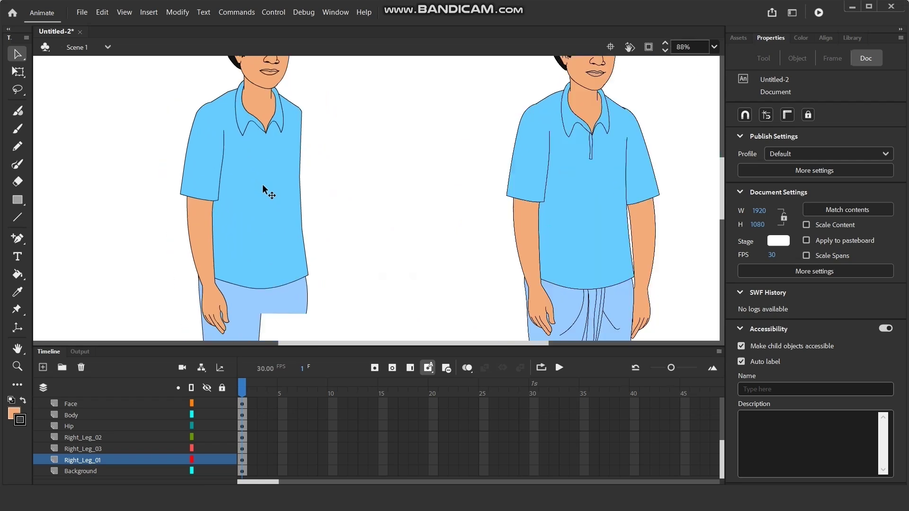
scroll(262, 188, down, 1)
drag(332, 197, 322, 227)
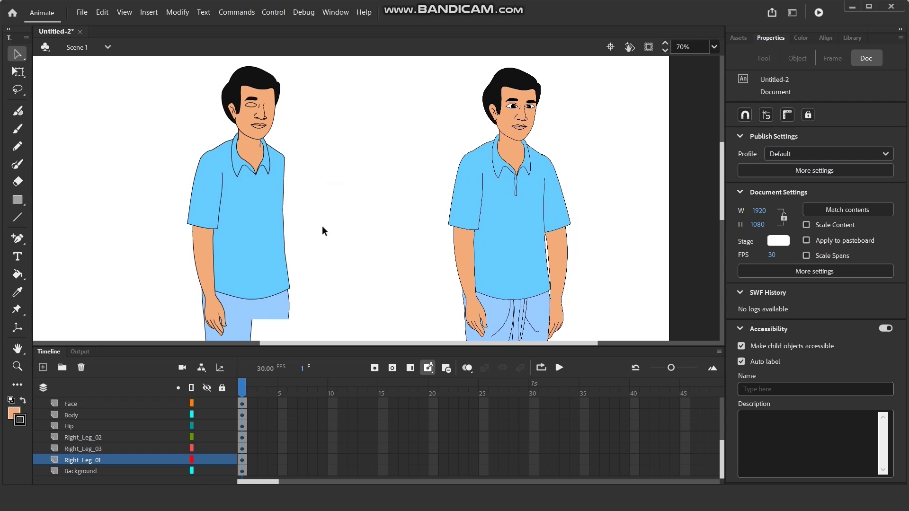
scroll(281, 98, up, 8)
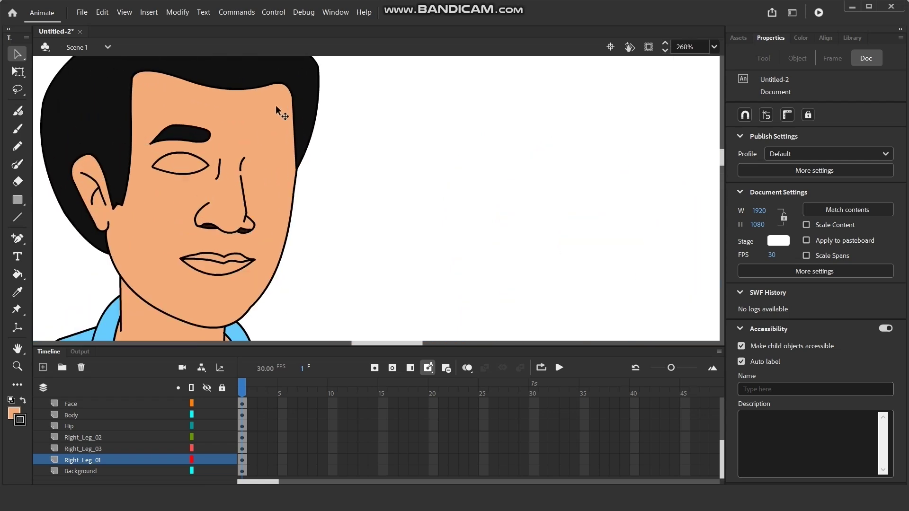
scroll(277, 130, up, 1)
drag(350, 192, 483, 211)
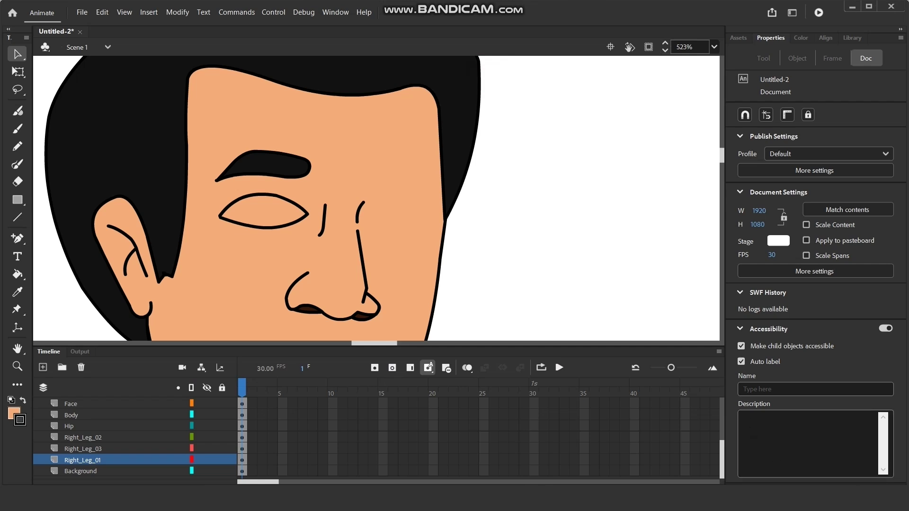
click(800, 475)
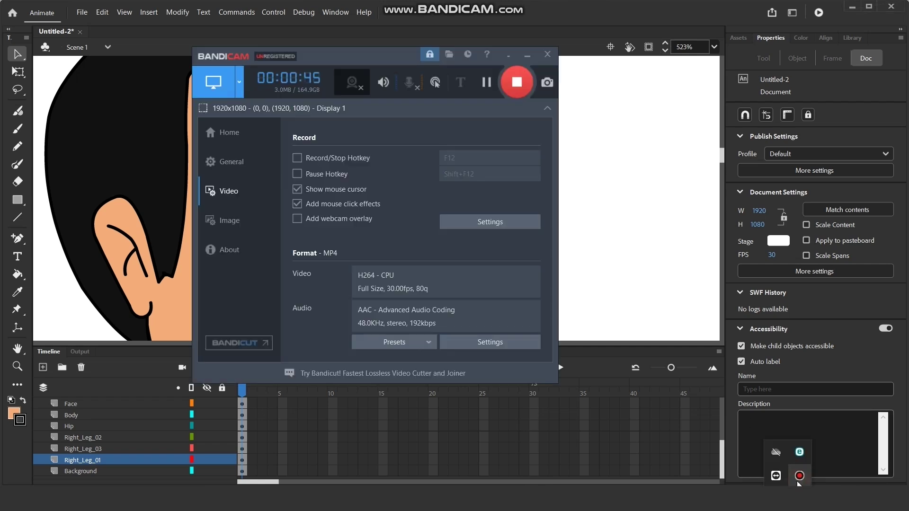
- Move the eye outline off the face onto the empty stage beside the head
click(505, 56)
scroll(99, 441, up, 2)
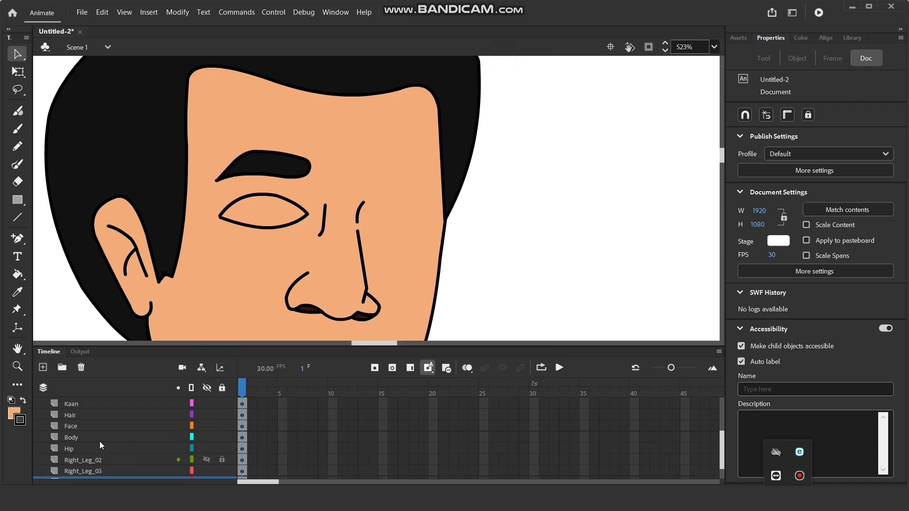
scroll(100, 440, up, 7)
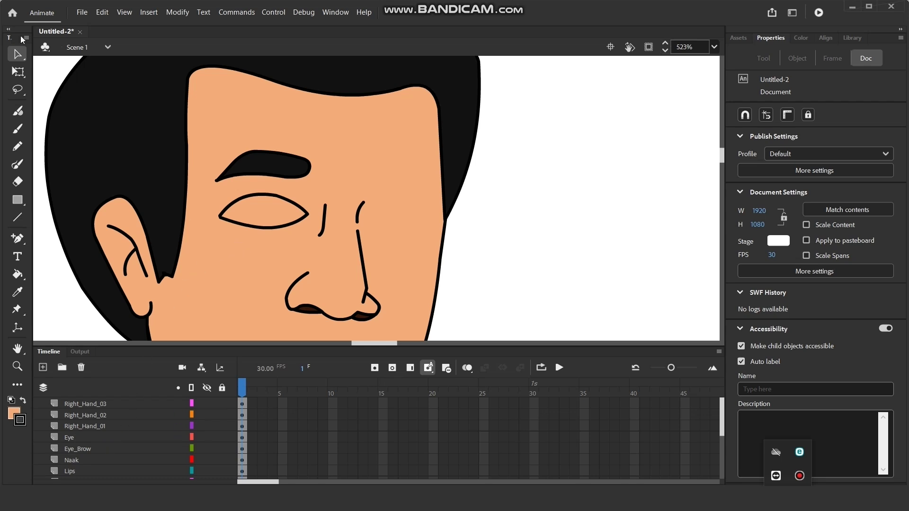
scroll(198, 220, down, 4)
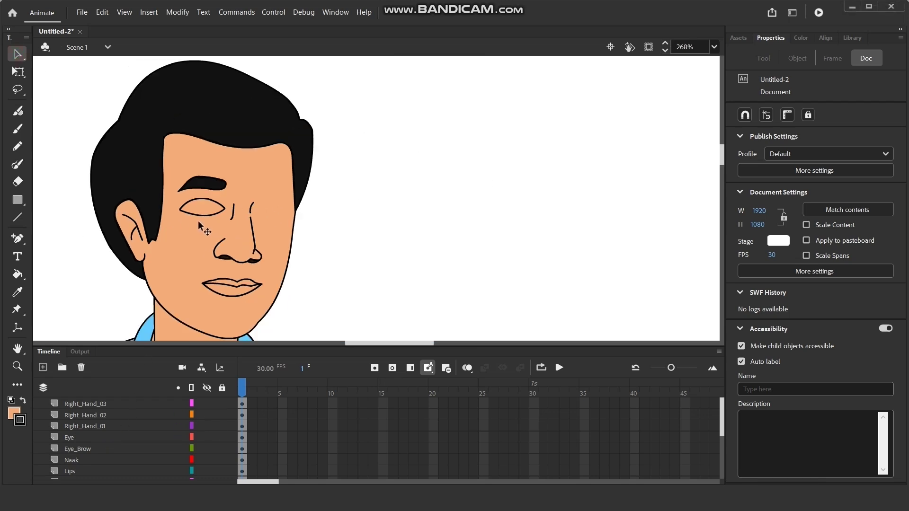
click(201, 218)
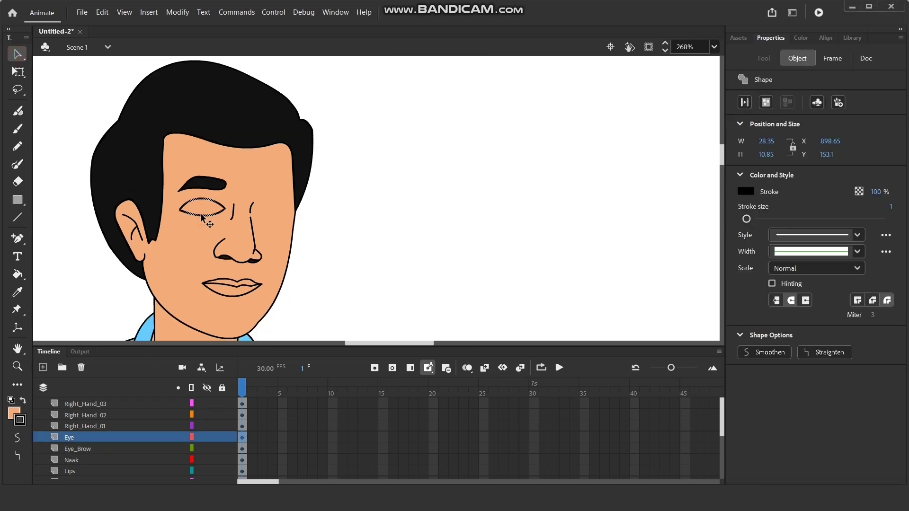
drag(202, 218, 431, 206)
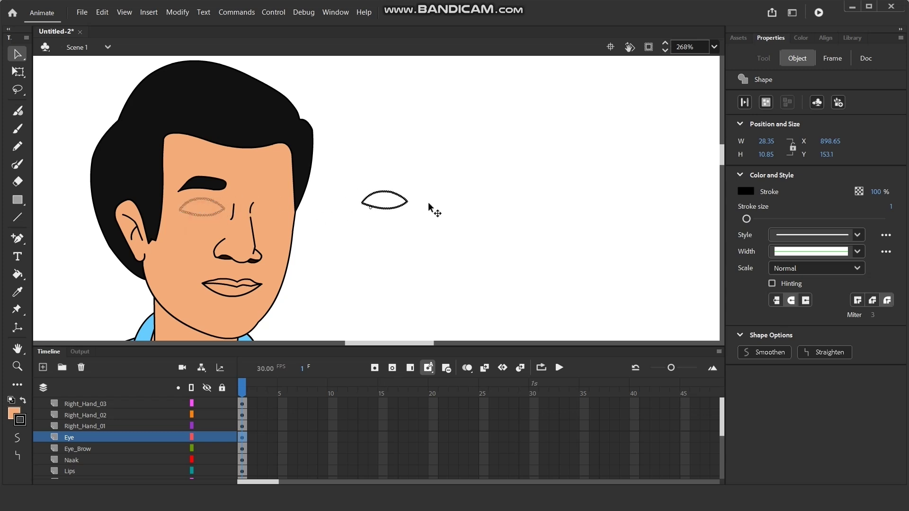
click(478, 227)
- Lock every layer except Eye
scroll(455, 197, up, 5)
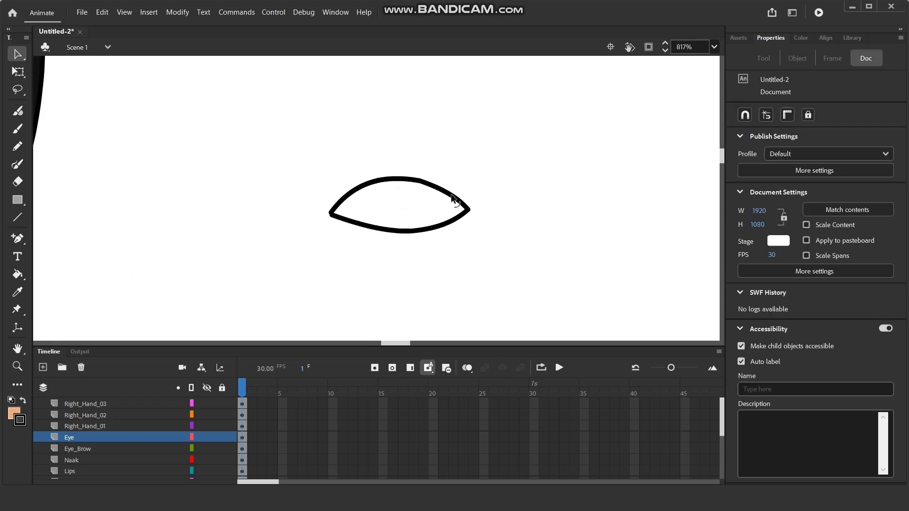
scroll(389, 195, down, 1)
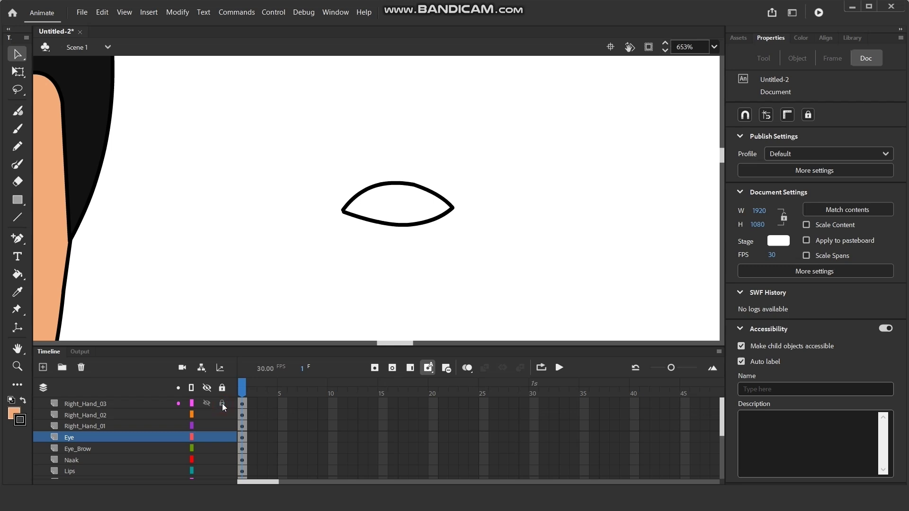
click(222, 388)
- Close the gap at the eye outline's left corner while viewing the Eye layer as outlines, and restore its normal display
scroll(386, 196, up, 2)
scroll(387, 198, up, 2)
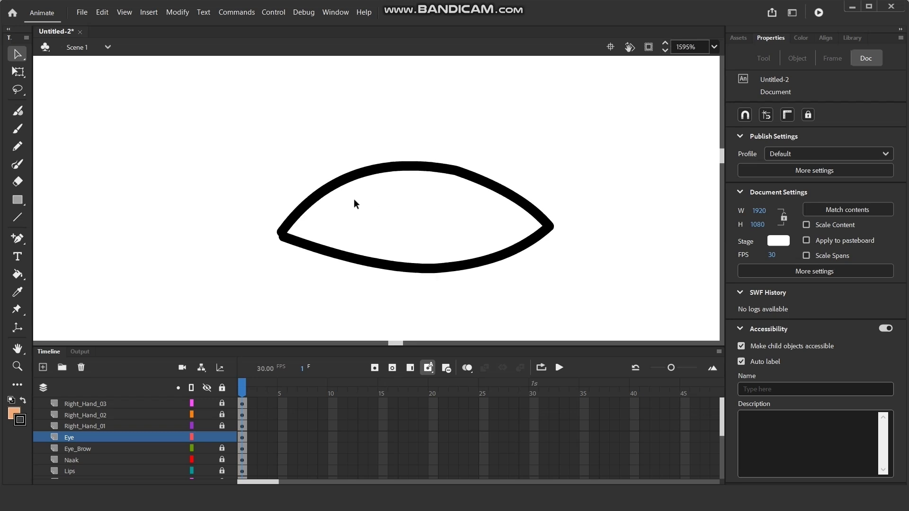
click(193, 436)
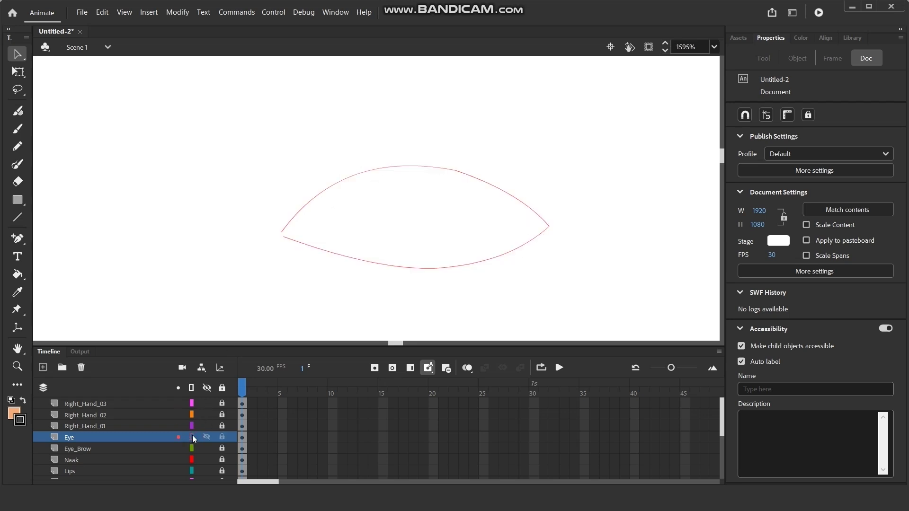
click(283, 235)
click(192, 436)
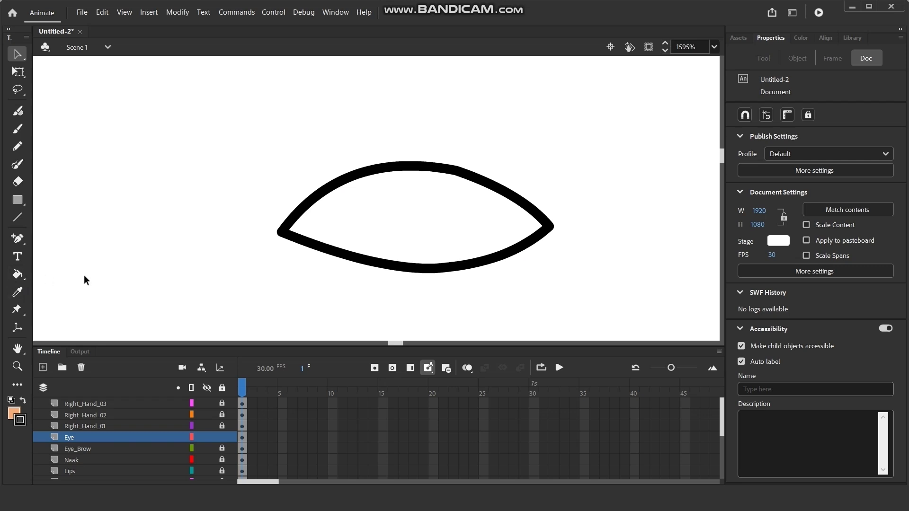
- Fill the inside of the eye outline with white using the Paint Bucket
click(18, 274)
click(14, 413)
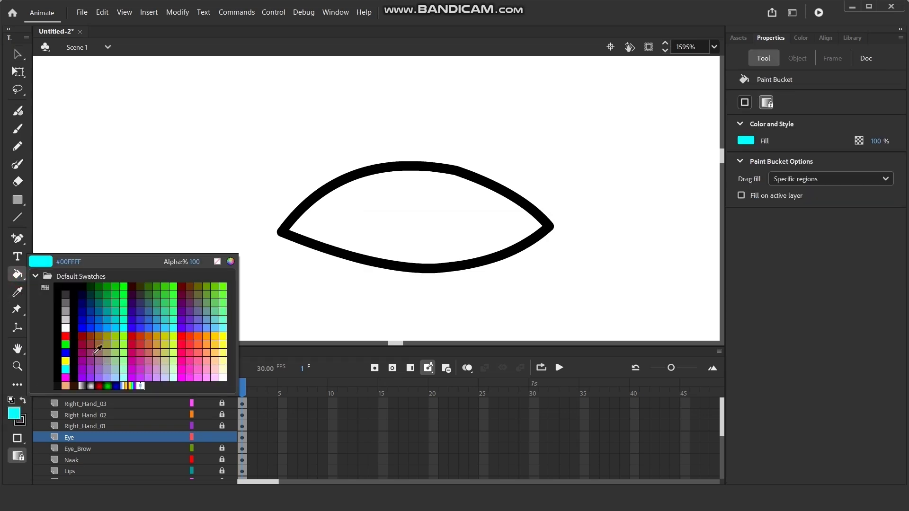
click(65, 327)
click(365, 218)
key(v)
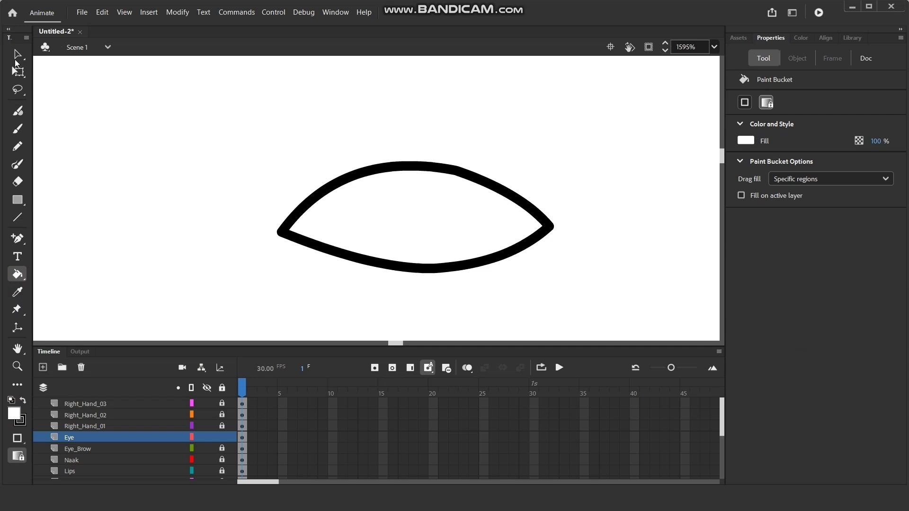
click(357, 218)
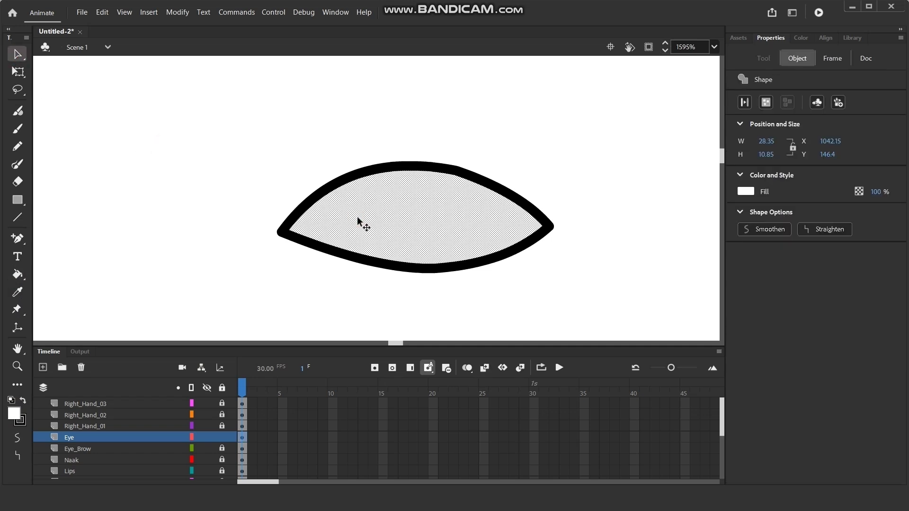
- Convert the eye's fill and outline together into a Graphic symbol named Right Eye
click(209, 173)
mouse_move(207, 118)
mouse_down()
mouse_move(417, 254)
mouse_move(595, 300)
mouse_up()
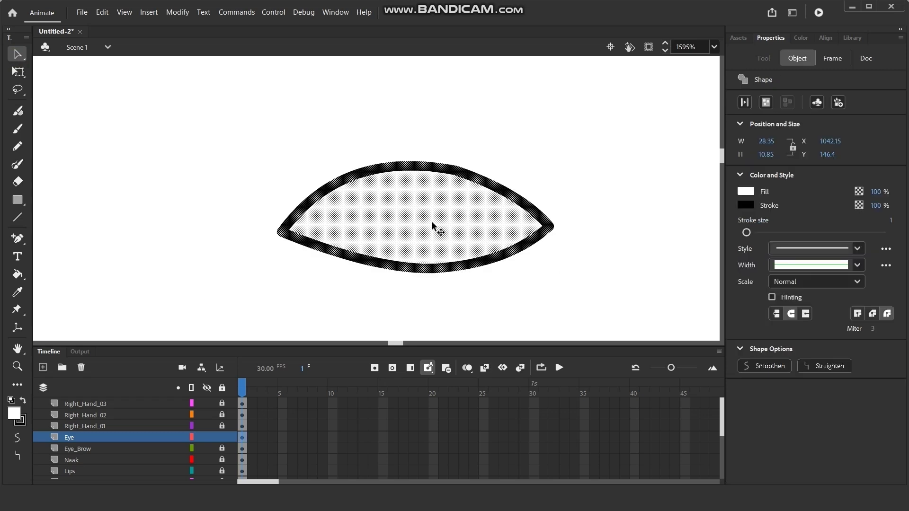
key(F8)
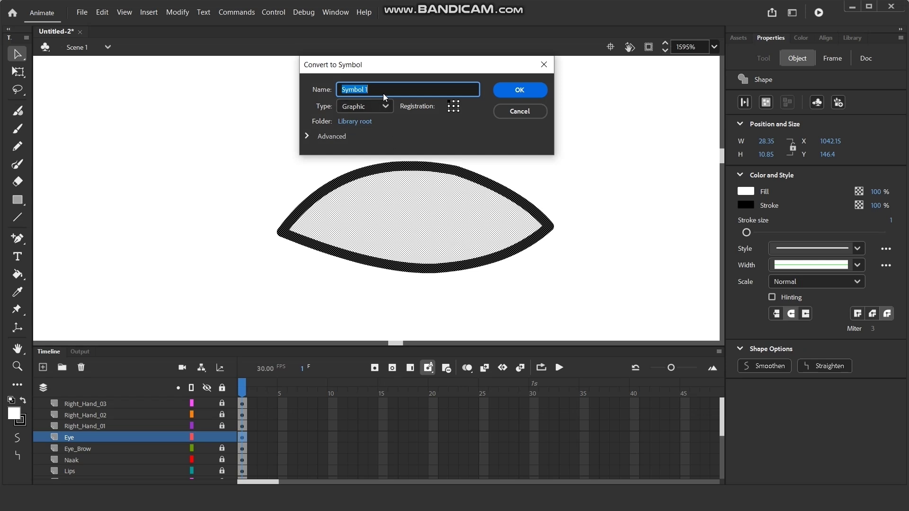
text(Right Eye)
key(Return)
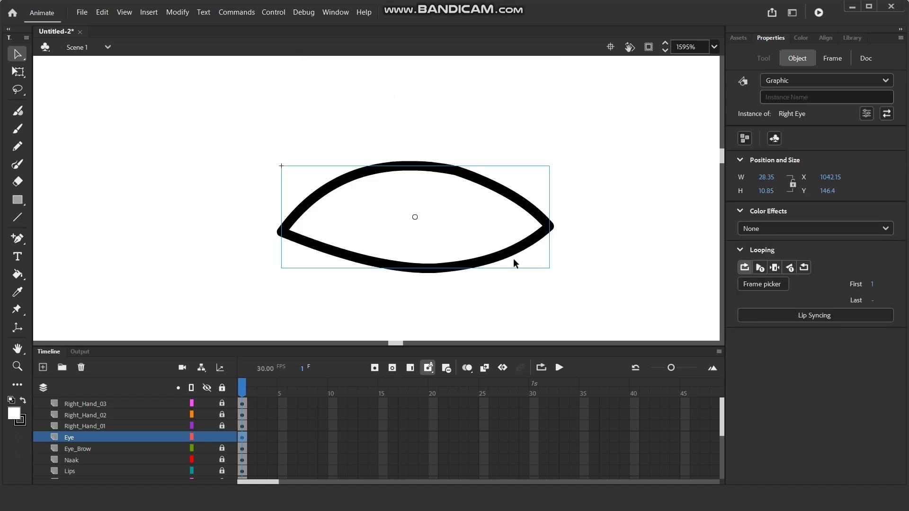
- Open the Right Eye symbol for editing and add a new layer above the eye shape
double_click(455, 235)
click(205, 261)
drag(357, 304, 334, 262)
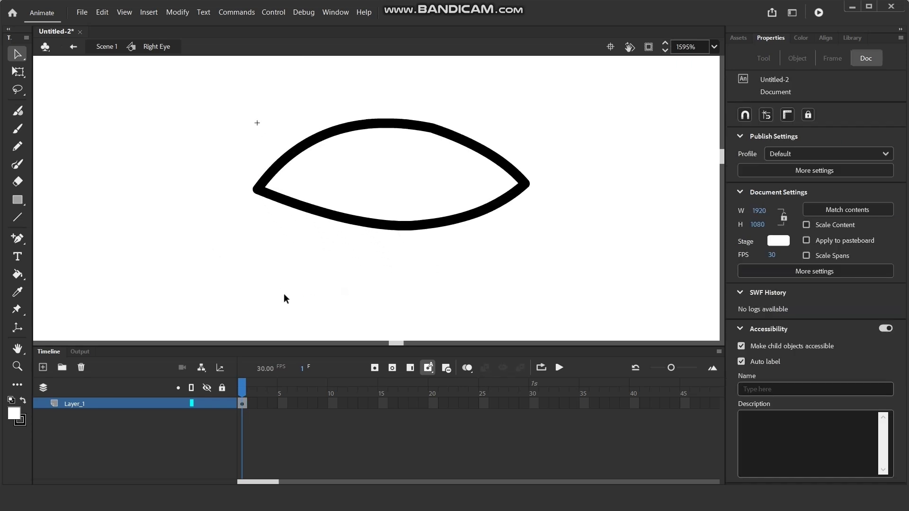
click(42, 368)
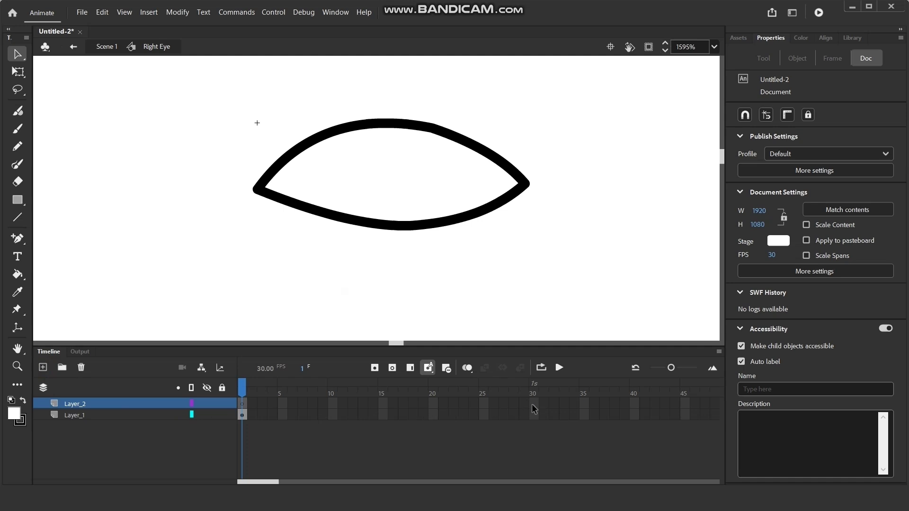
- Insert a keyframe at frame 15 on both layers of the Right Eye symbol
click(385, 403)
click(384, 414)
right_click(383, 413)
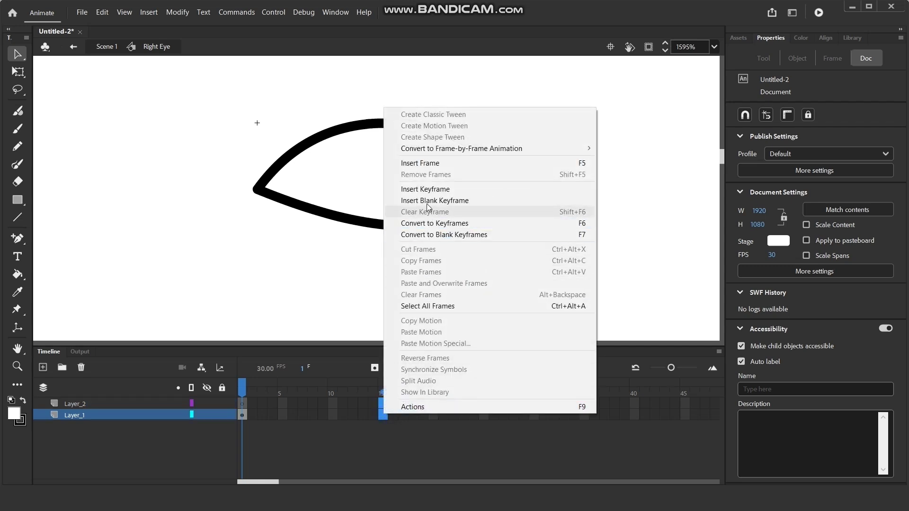
click(427, 189)
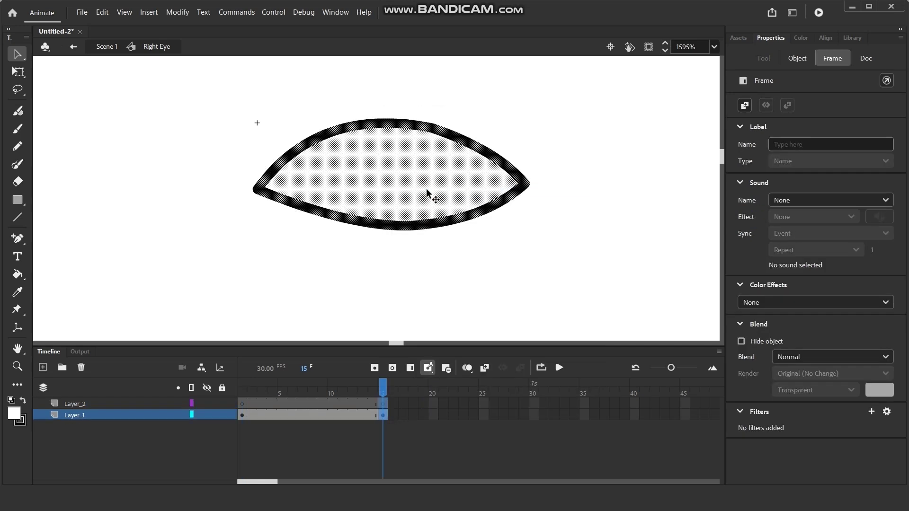
click(458, 286)
- Return to frame 1, lock Layer_1 and make Layer_2 the active layer
drag(382, 393, 192, 395)
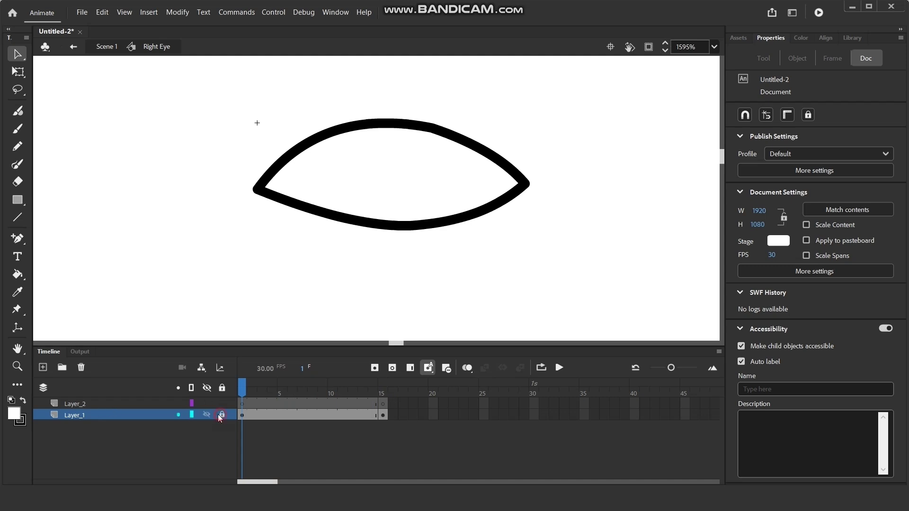
click(117, 405)
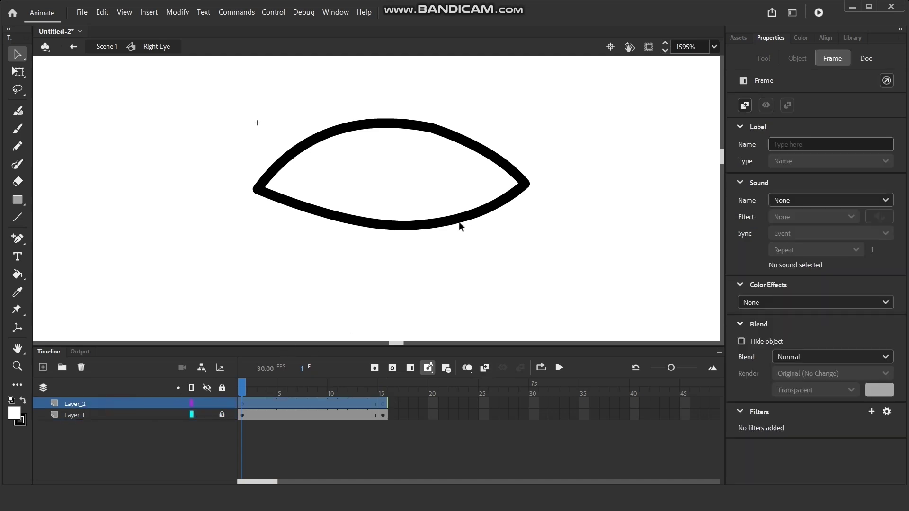
scroll(414, 129, up, 2)
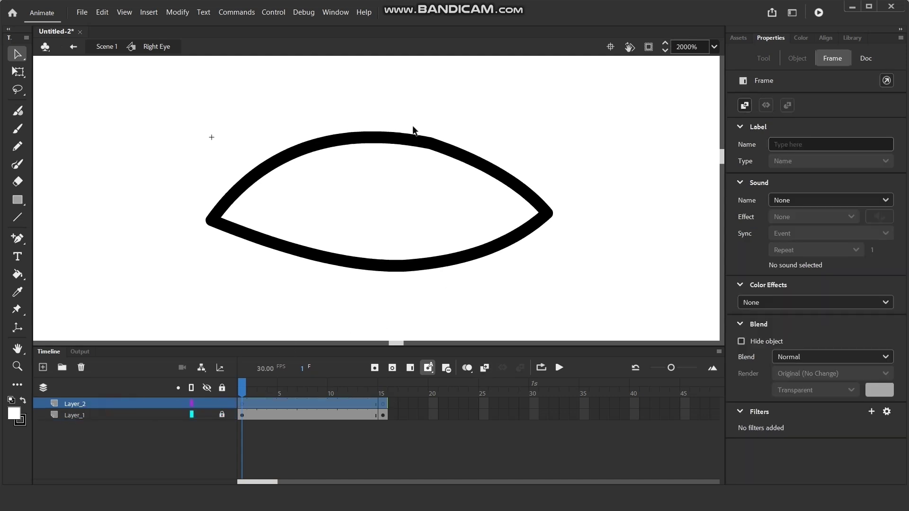
- Examine the finished reference character's eyes in Scene 1 and return to editing the Right Eye symbol
click(102, 48)
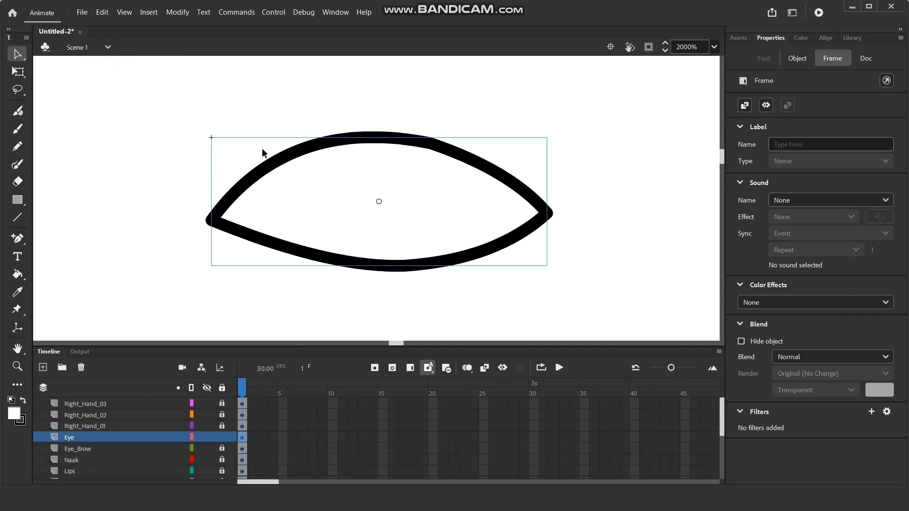
scroll(171, 229, down, 8)
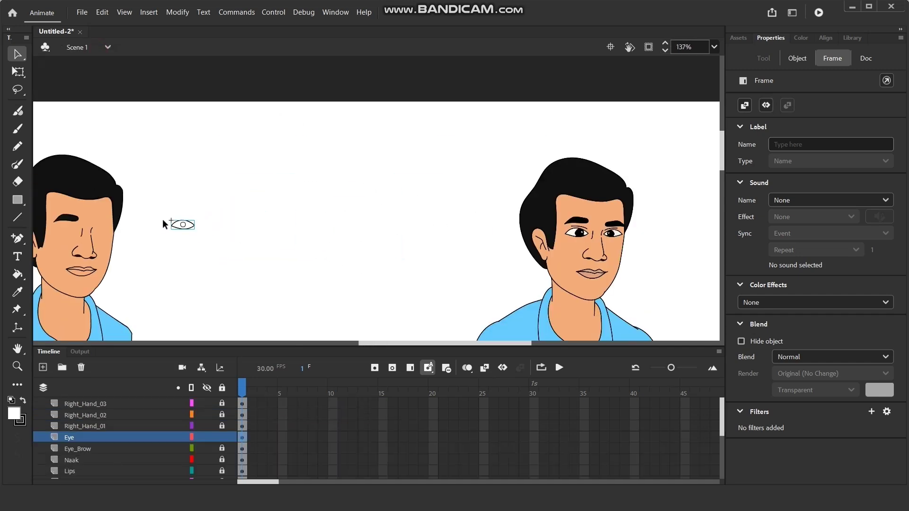
scroll(585, 241, up, 5)
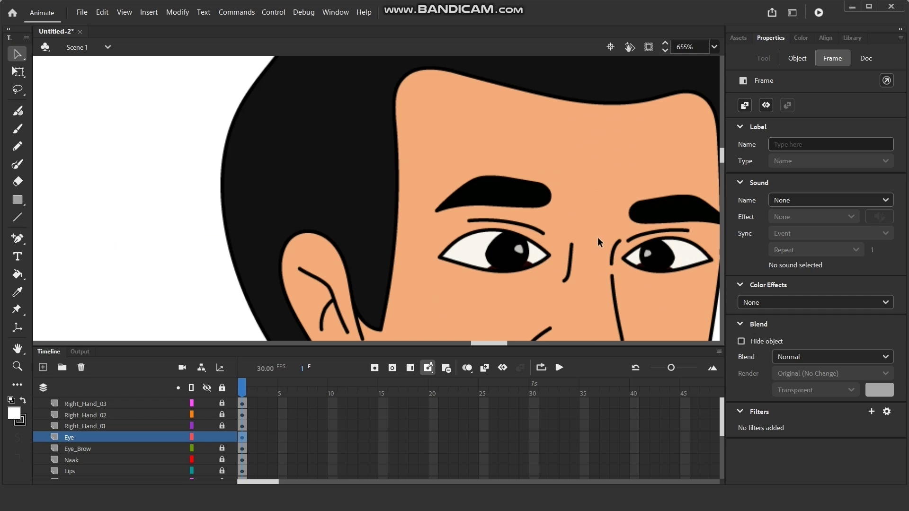
scroll(597, 237, down, 6)
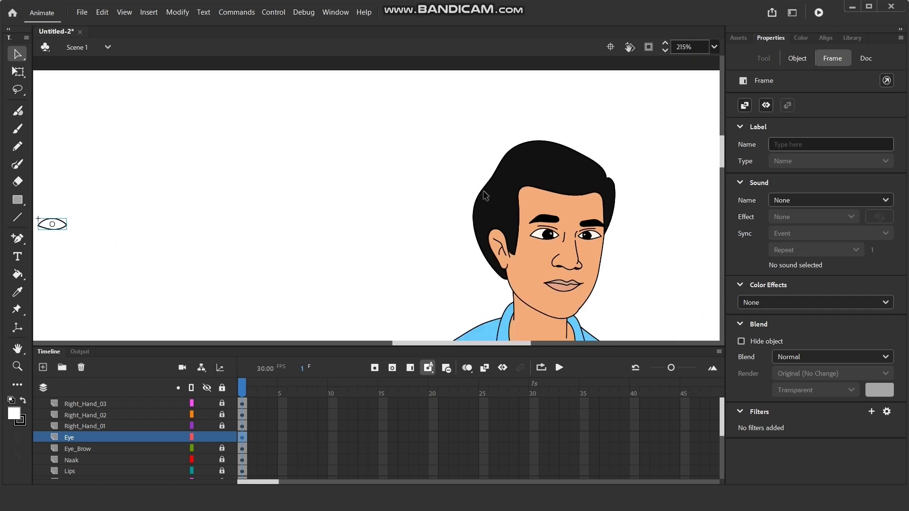
scroll(130, 216, up, 9)
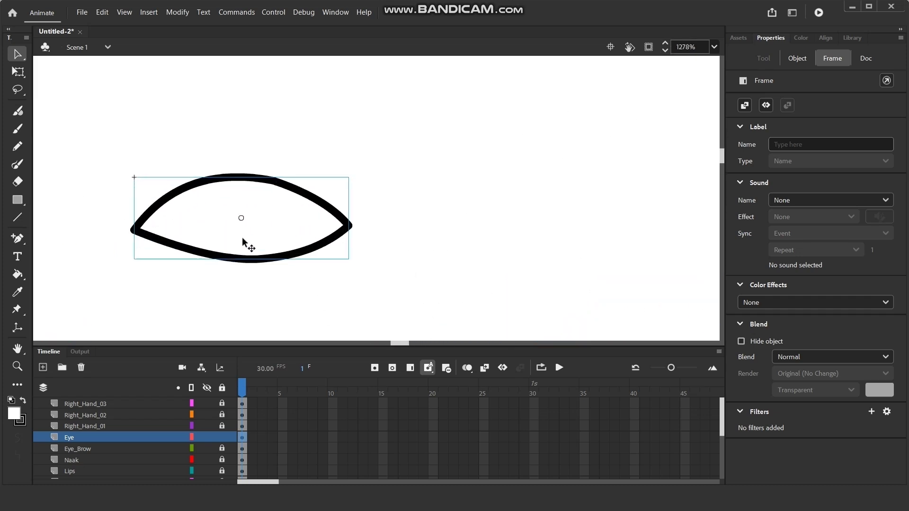
click(242, 238)
double_click(241, 238)
scroll(185, 223, up, 2)
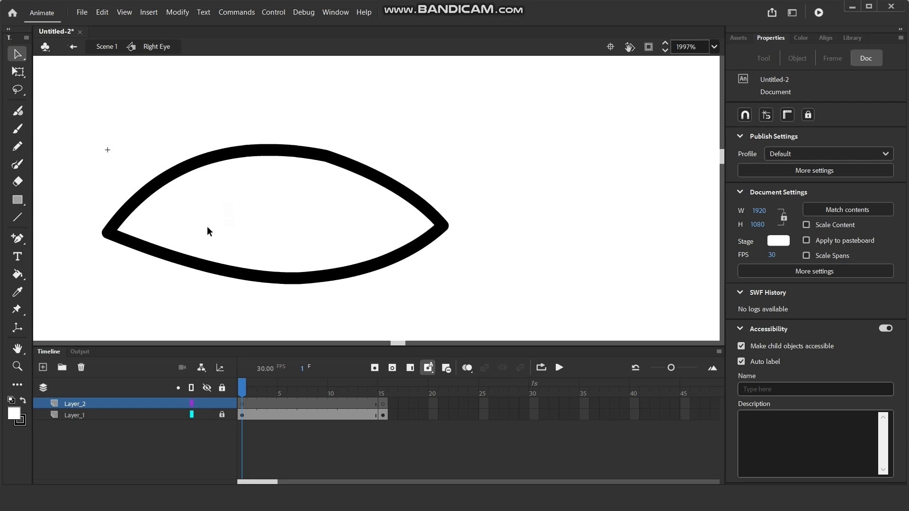
drag(272, 236, 325, 210)
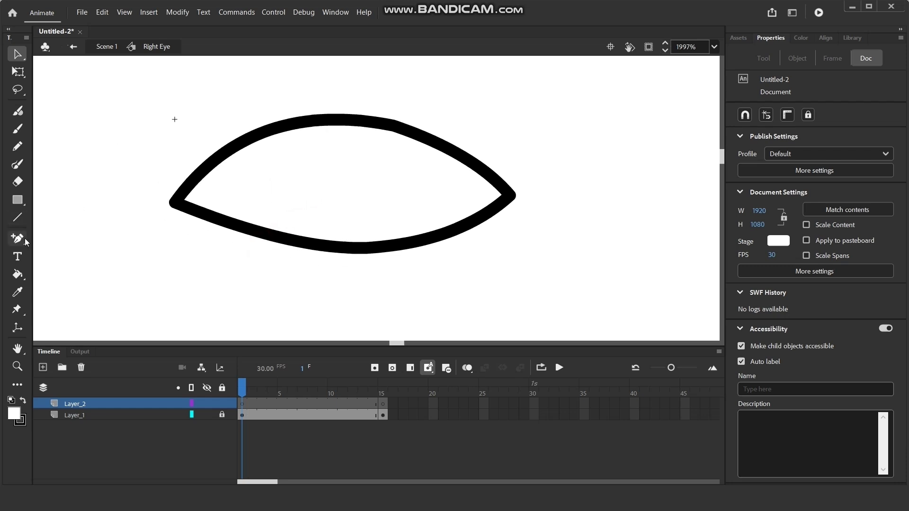
- Draw a circular iris on Layer_2 with the Oval tool, spanning from the upper to the lower eyelid near the eye's centre
click(23, 203)
click(76, 226)
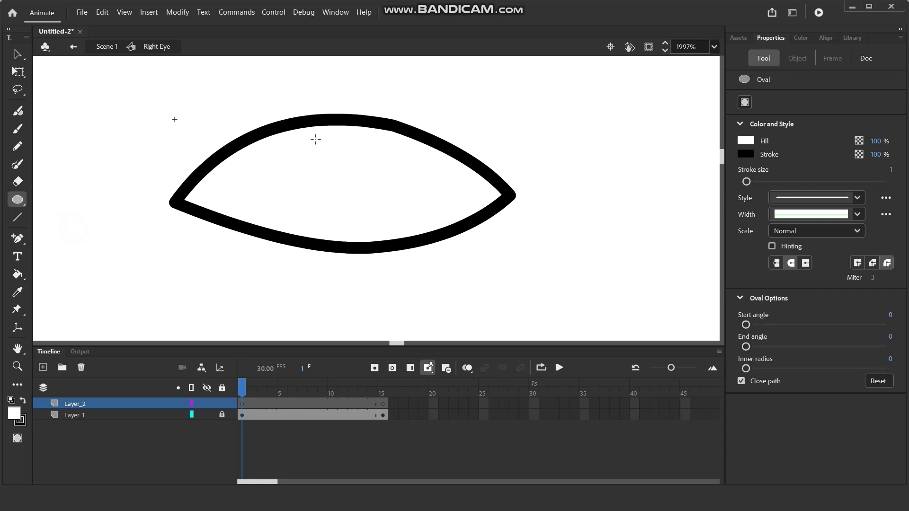
drag(309, 129, 412, 245)
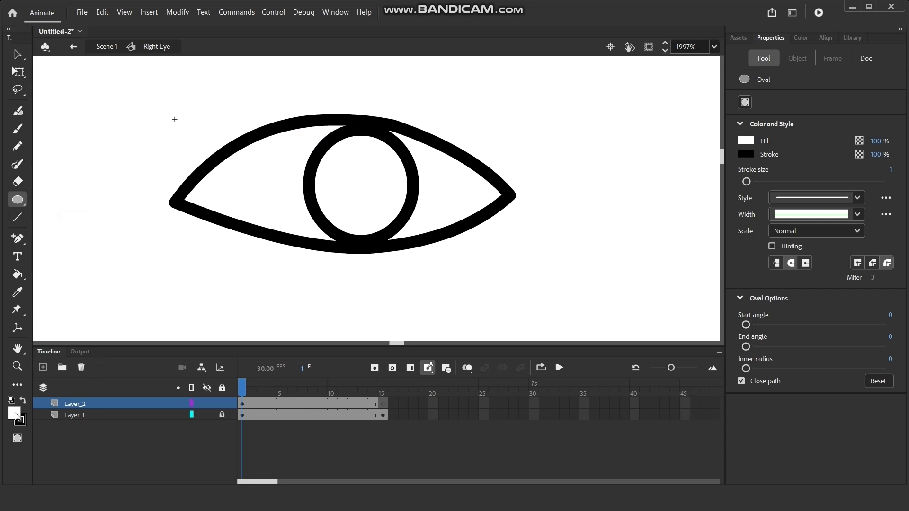
- Fill the iris circle with black using the Paint Bucket and switch back to the Selection tool
click(15, 414)
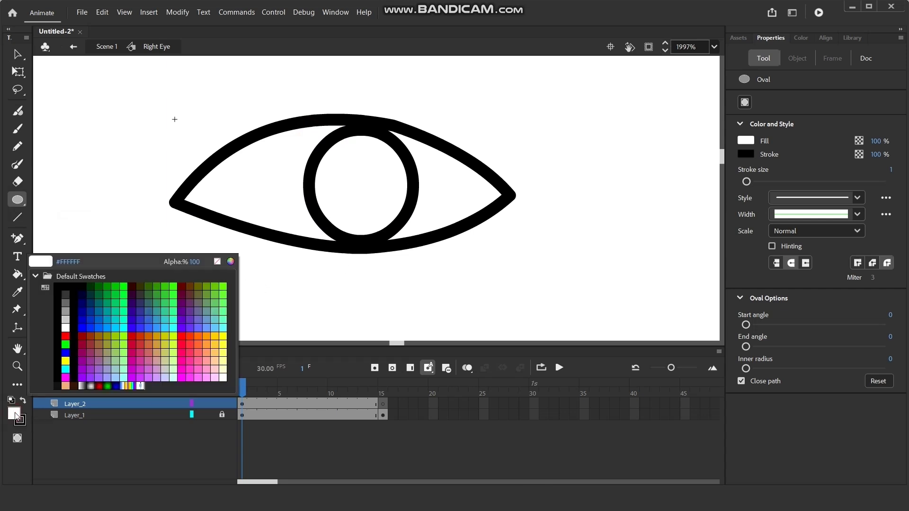
click(67, 284)
click(17, 274)
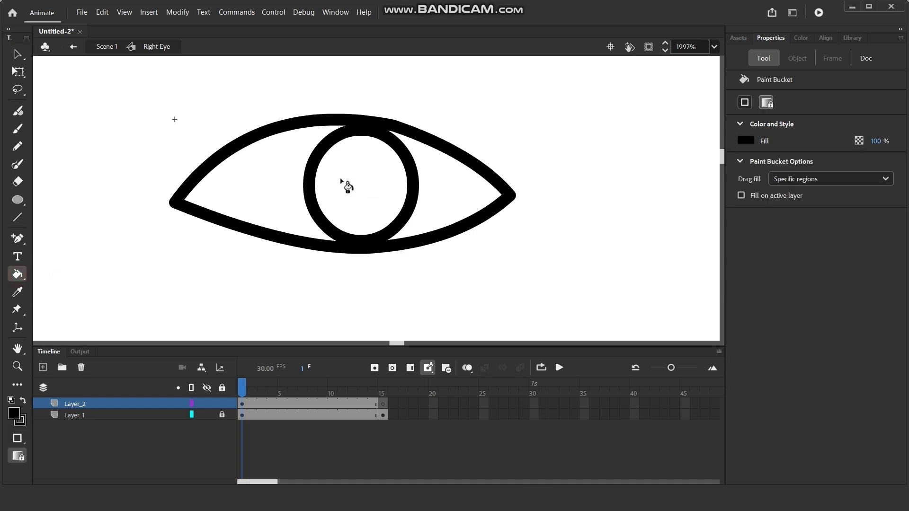
click(345, 183)
click(17, 54)
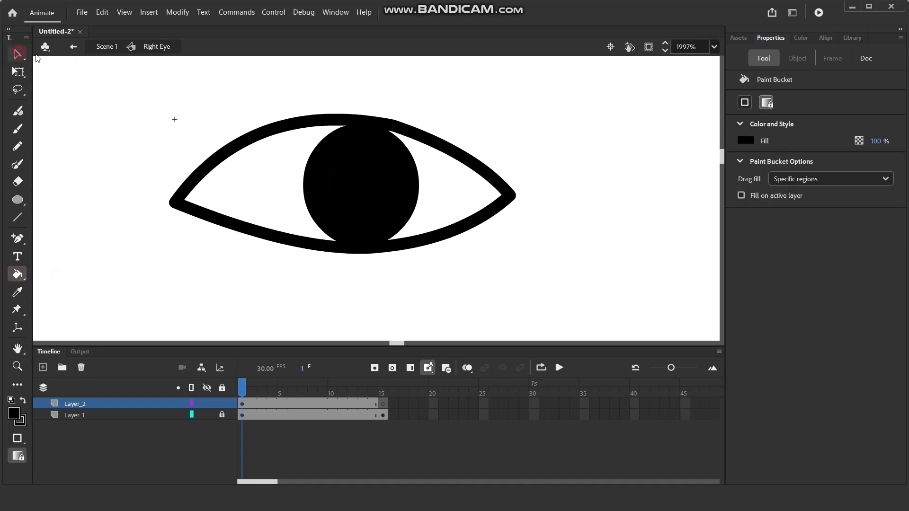
- Group the black iris circle on Layer_2 into a single object
click(357, 196)
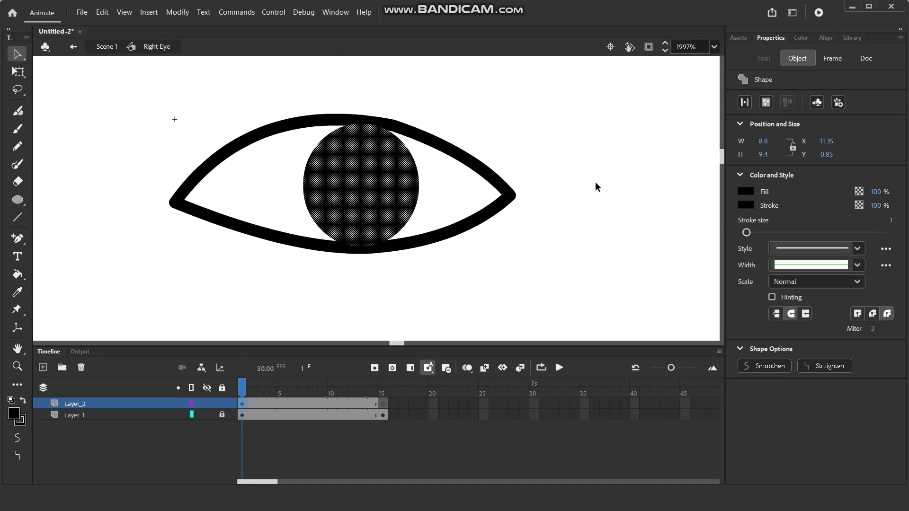
key(ctrl+g)
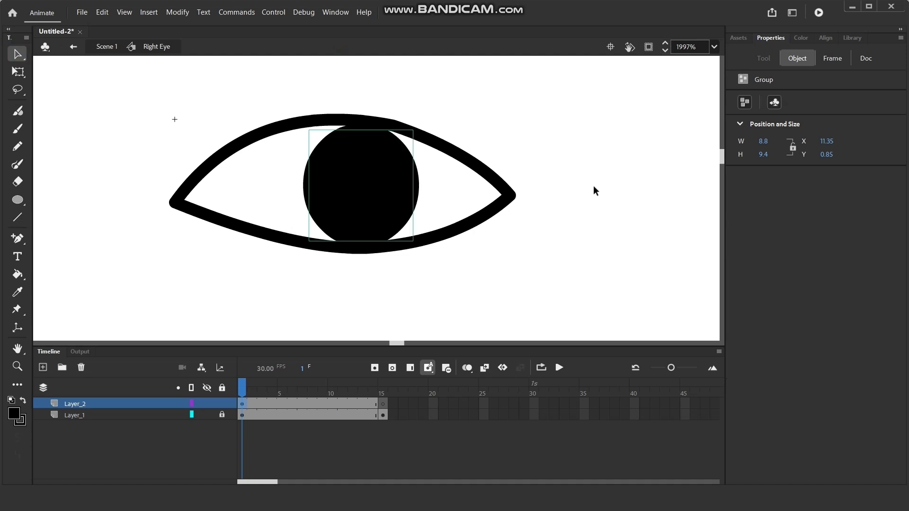
drag(375, 193, 476, 181)
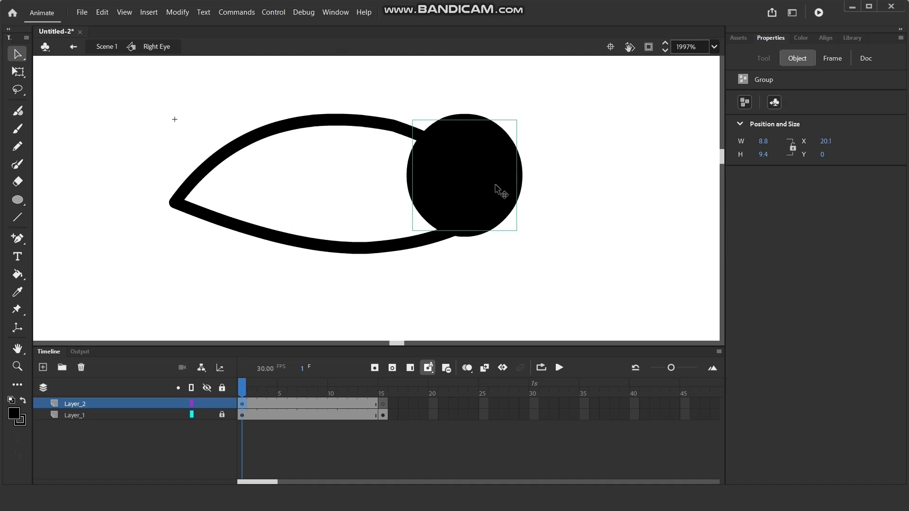
key(ctrl+z)
click(548, 111)
- Draw a white circular highlight about 3.8 by 3.9 on a new layer over the iris and remove its outline
scroll(392, 152, up, 1)
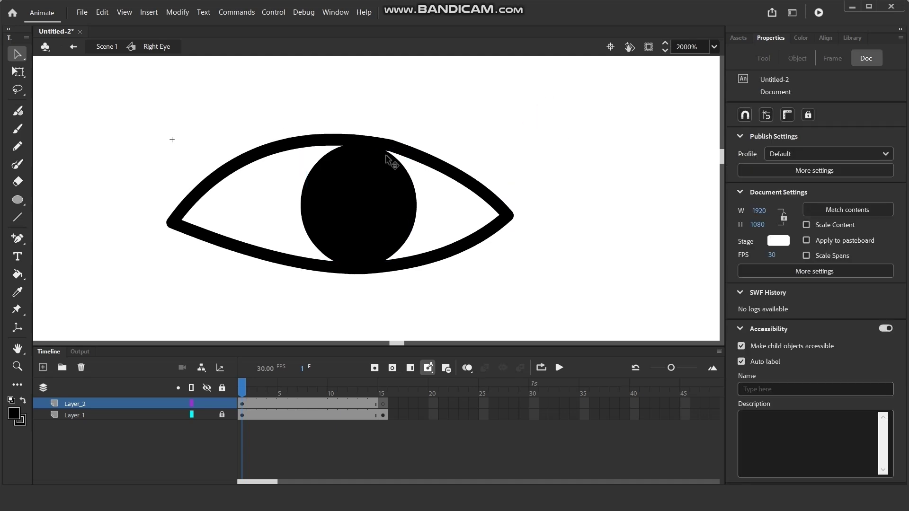
key(o)
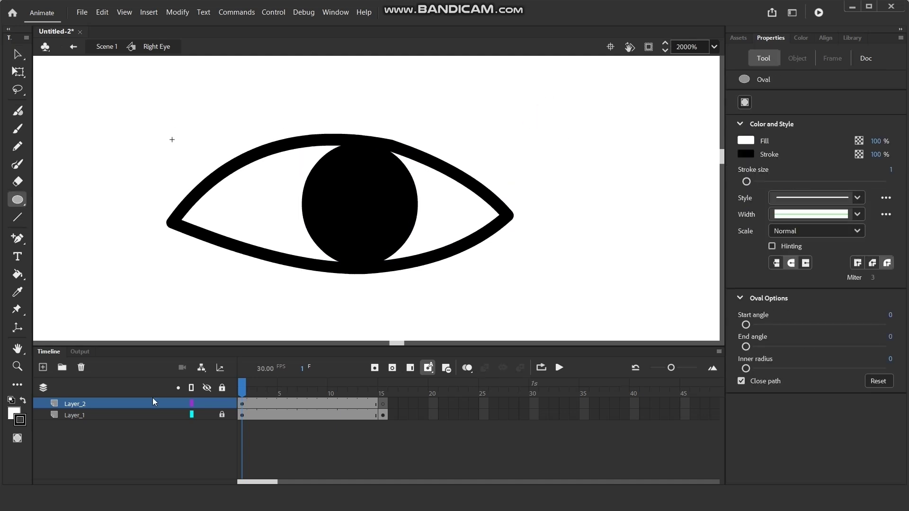
click(43, 368)
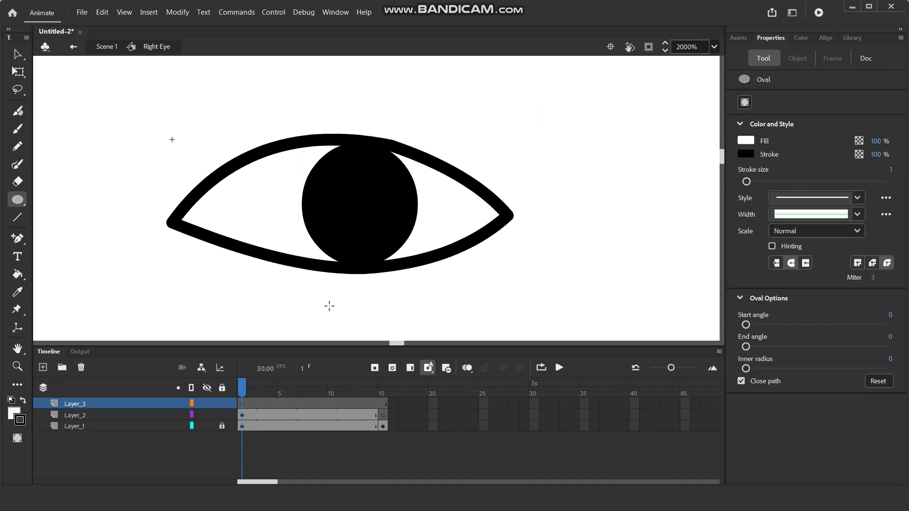
drag(334, 171, 373, 211)
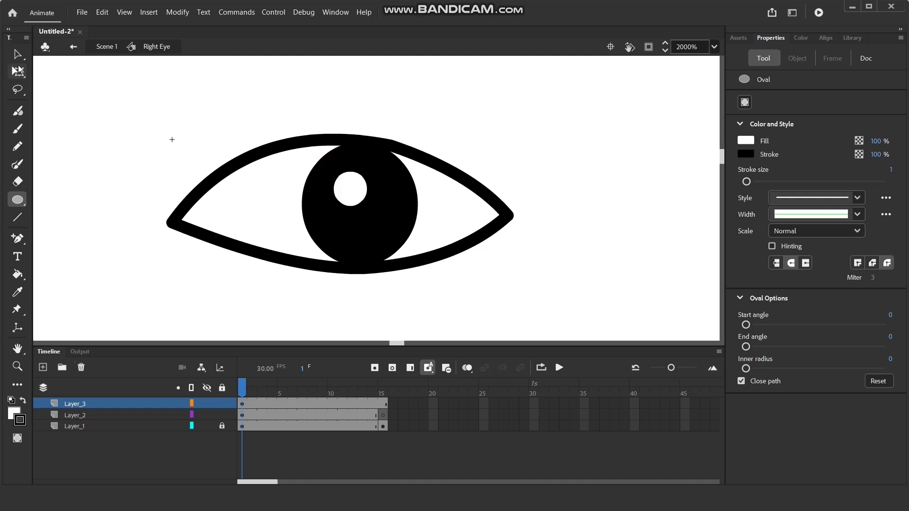
key(v)
click(349, 186)
key(Escape)
click(352, 194)
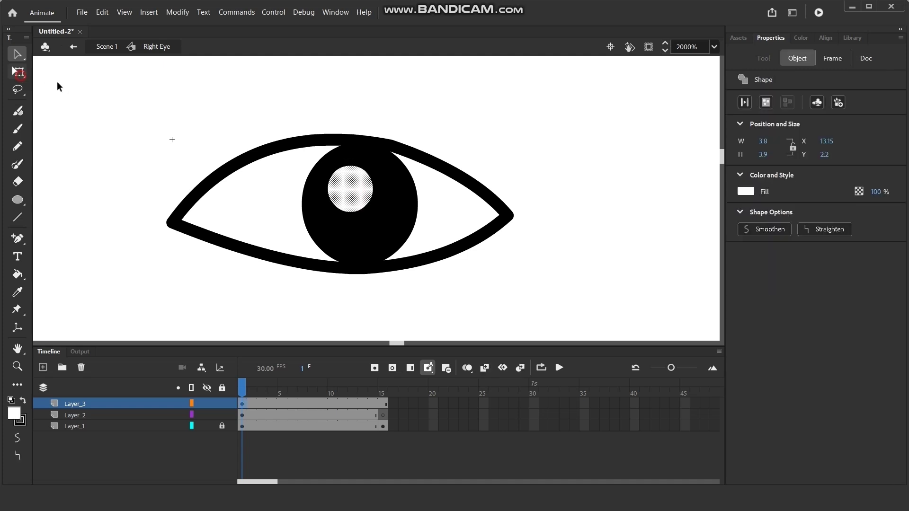
- Scale the white highlight down to about 2.65 by 2.15 with Free Transform and place it near the iris's upper edge
click(18, 72)
drag(373, 213, 356, 165)
click(455, 114)
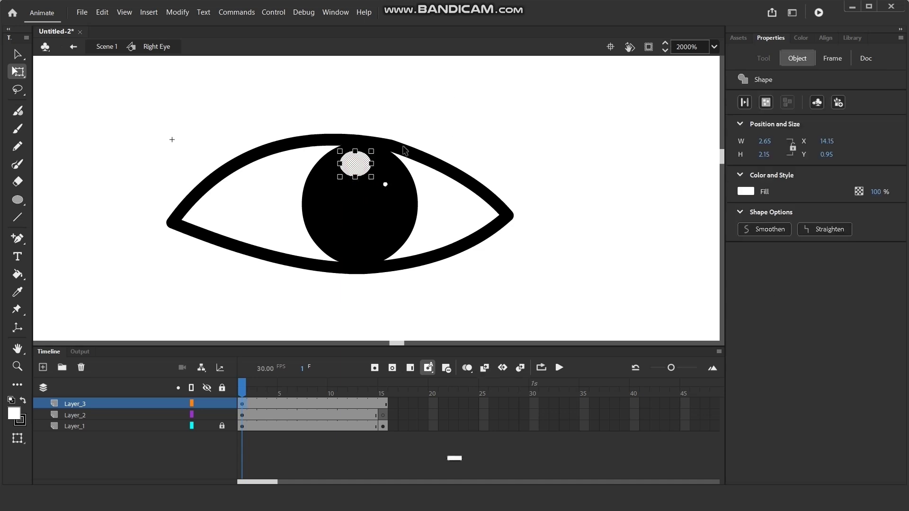
- Duplicate the highlight, place the copy to its lower right on the iris, and scale the copy slightly smaller
click(493, 115)
click(365, 164)
drag(365, 164, 399, 187)
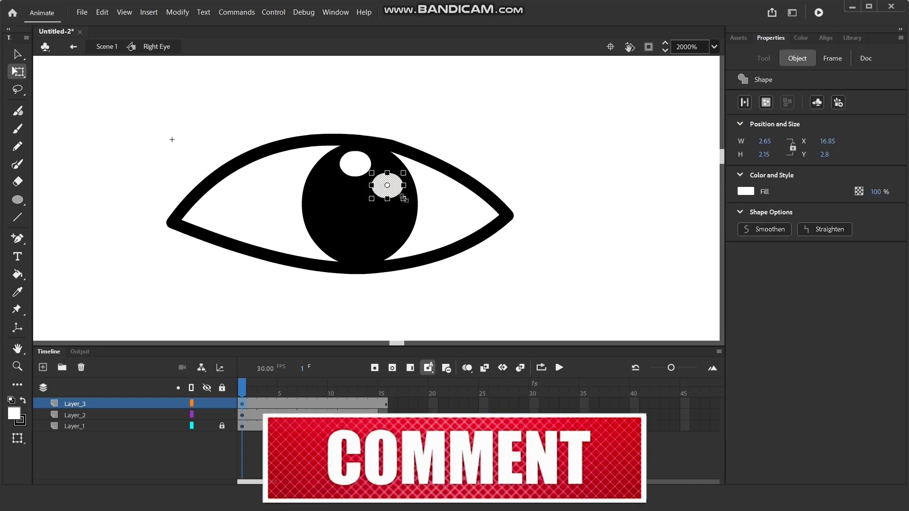
drag(402, 199, 393, 192)
click(473, 115)
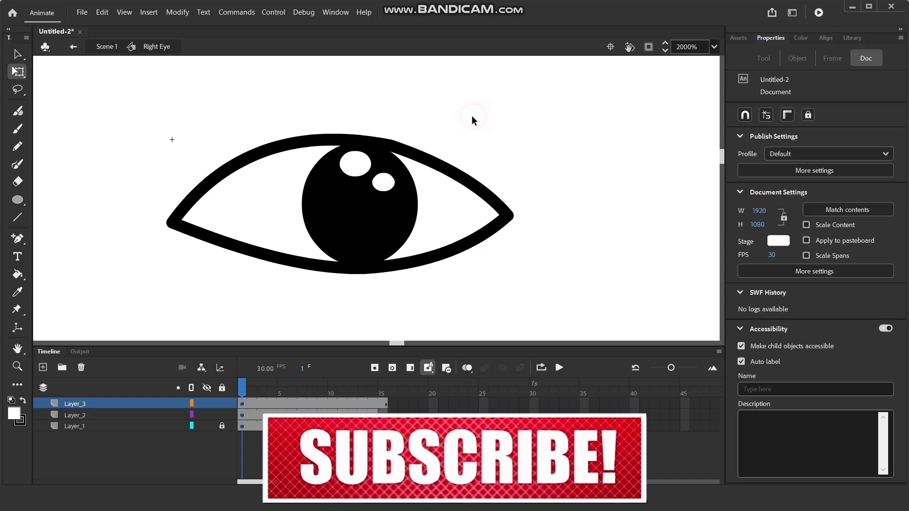
- Merge Layer_2 and Layer_3 into one layer holding the iris and its highlights
click(82, 419)
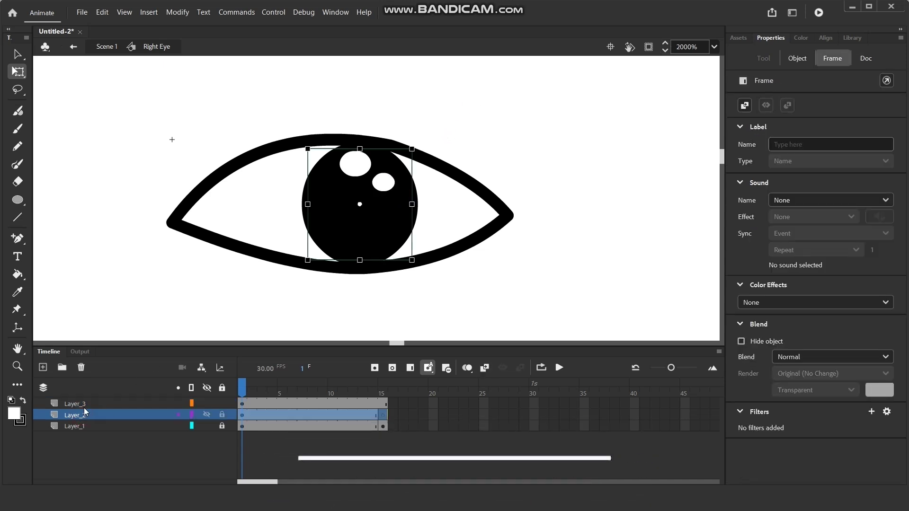
shift+click(84, 406)
right_click(85, 407)
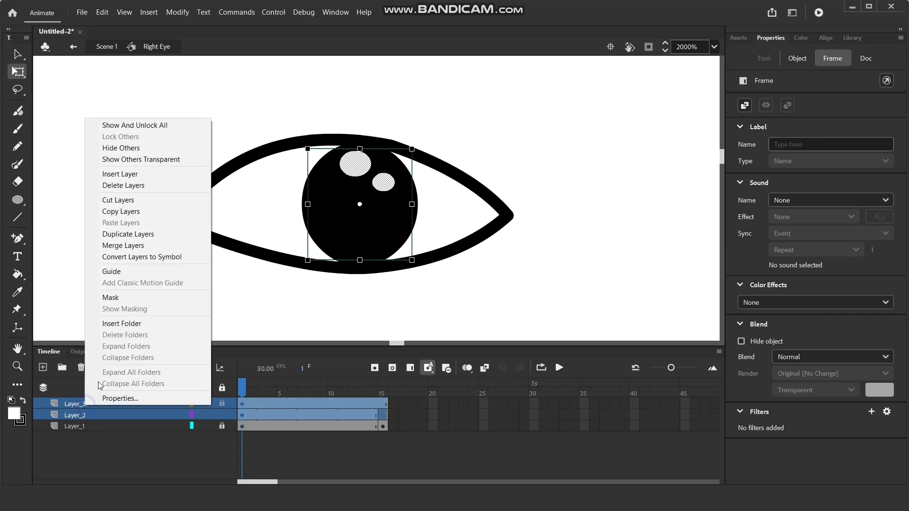
click(134, 245)
drag(357, 214, 518, 172)
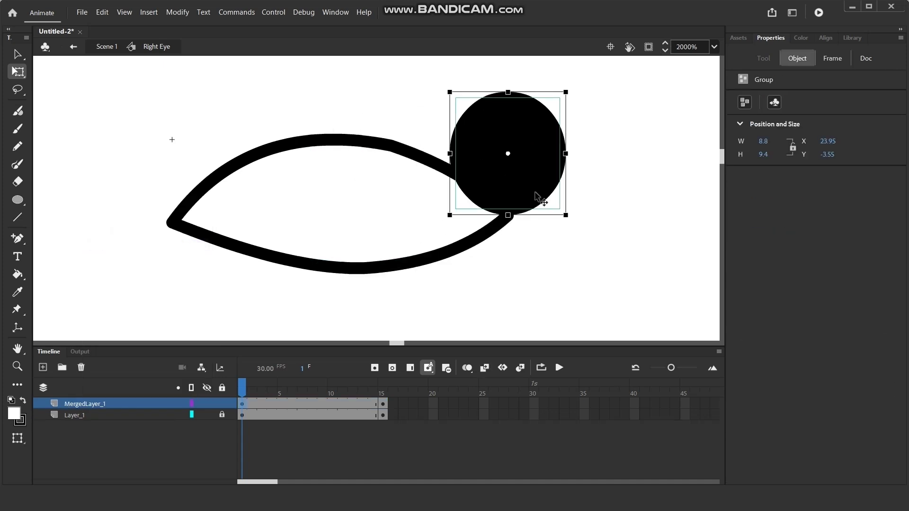
key(ctrl+z)
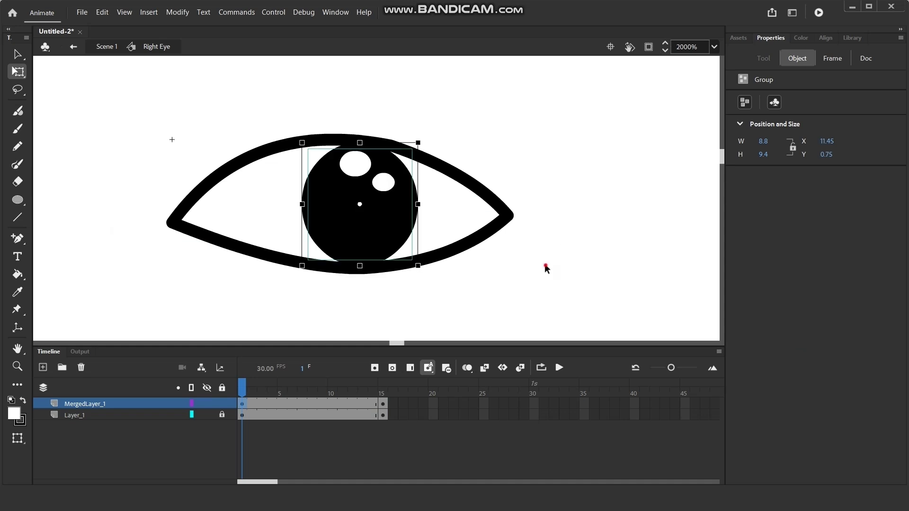
click(544, 267)
- Group the iris with its two highlights, then test moving the group out of the eye and undo the move
click(376, 179)
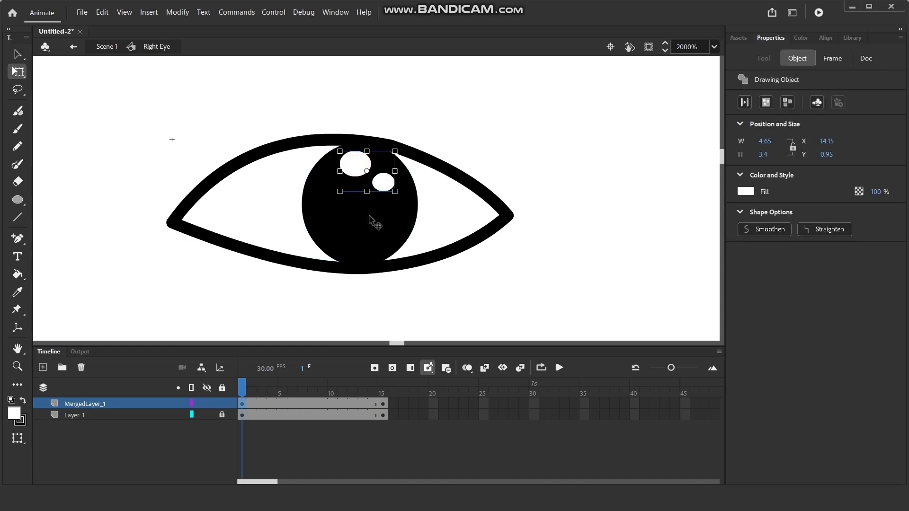
click(362, 232)
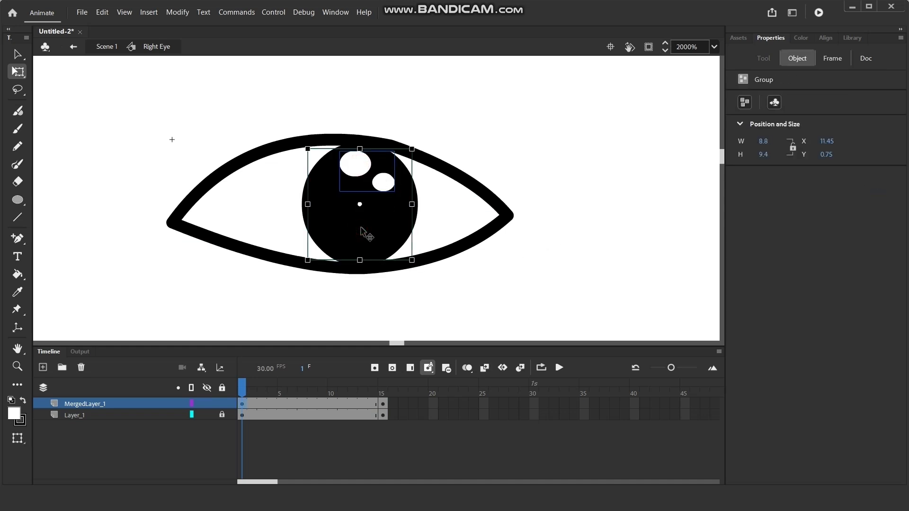
click(507, 103)
drag(372, 221, 548, 170)
key(ctrl+z)
click(602, 171)
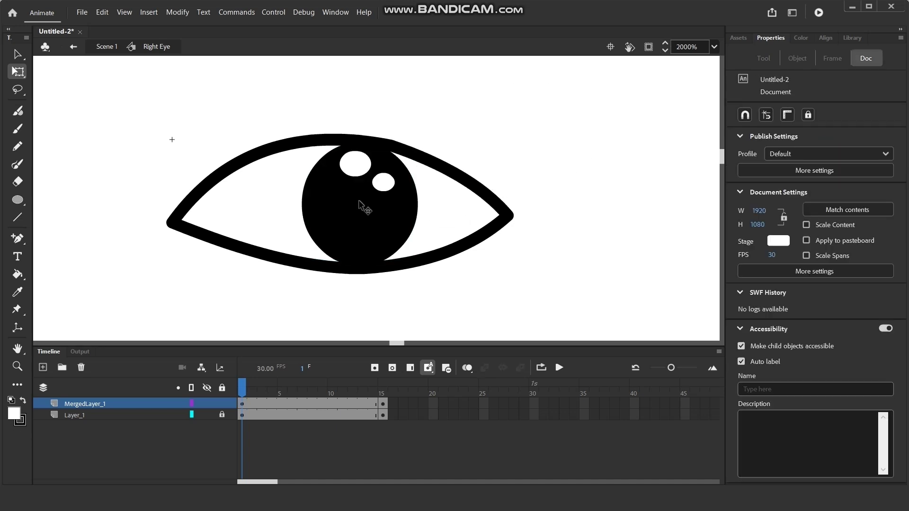
- Rename the merged iris layer as Moni
double_click(79, 403)
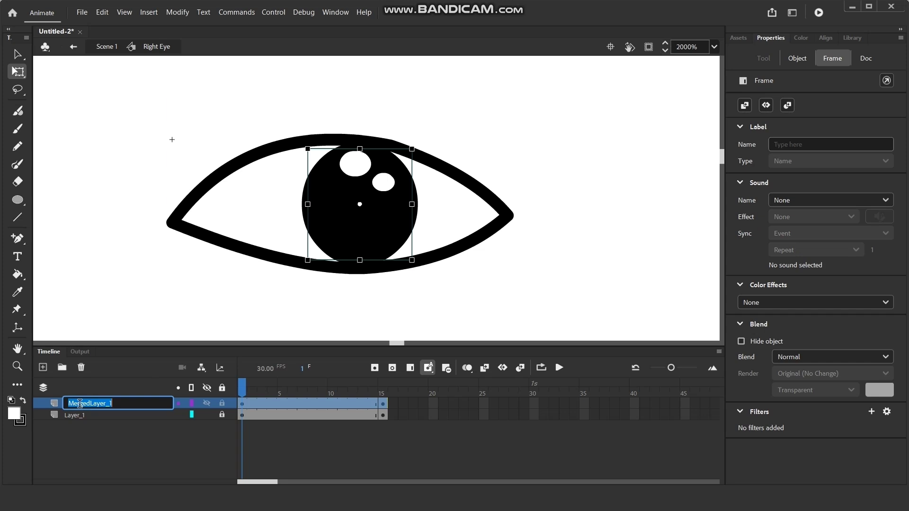
text(Mo)
key(Return)
click(564, 119)
- Nudge the grouped iris and highlights slightly left inside the eye shape
click(376, 201)
drag(376, 201, 369, 204)
click(515, 134)
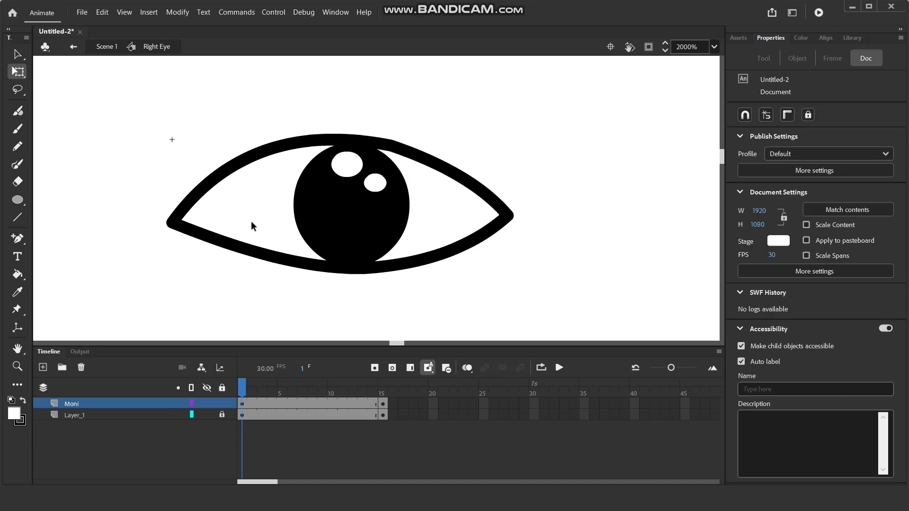
- Add a new layer above Moni and draw a rectangle wider than the eye just above it for the eyelid
scroll(265, 227, down, 3)
drag(483, 274, 520, 256)
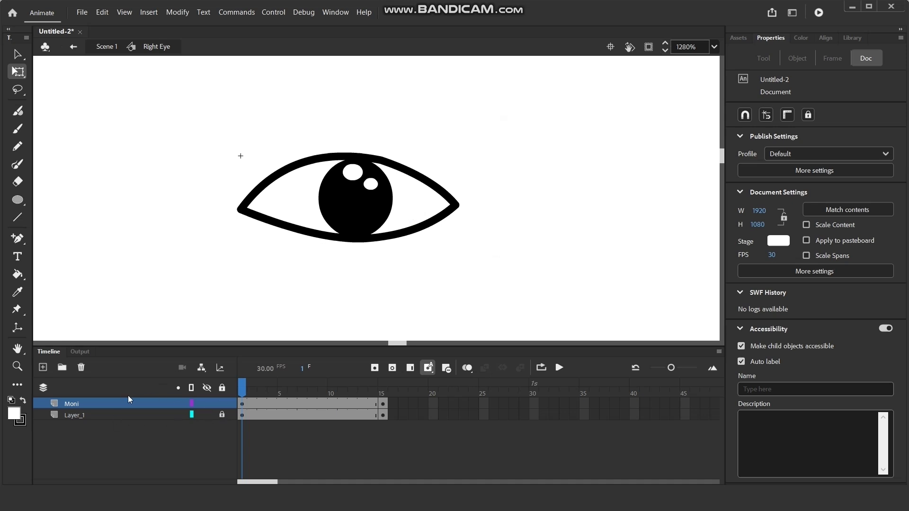
click(22, 206)
click(76, 201)
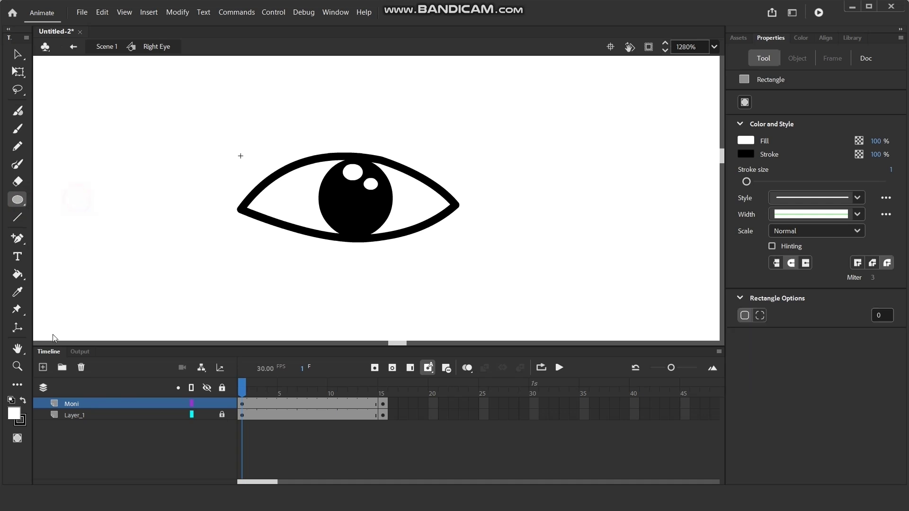
click(44, 367)
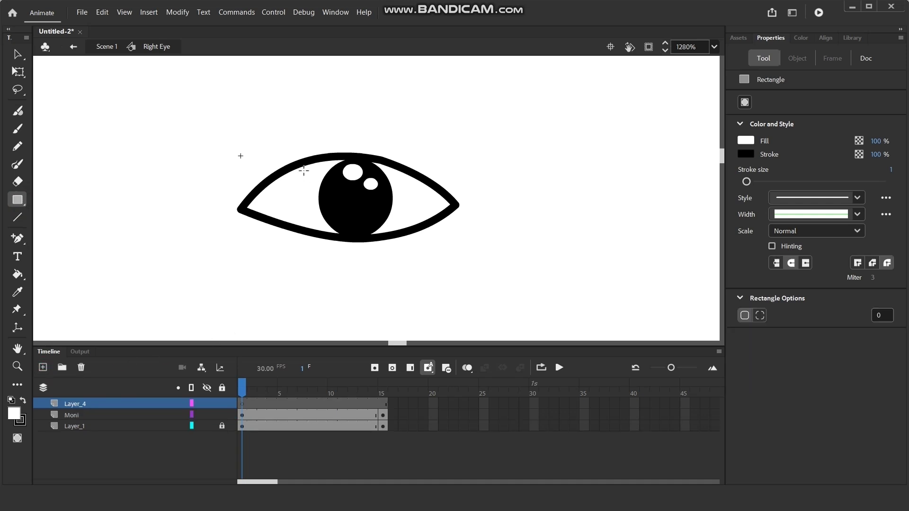
drag(161, 86, 533, 148)
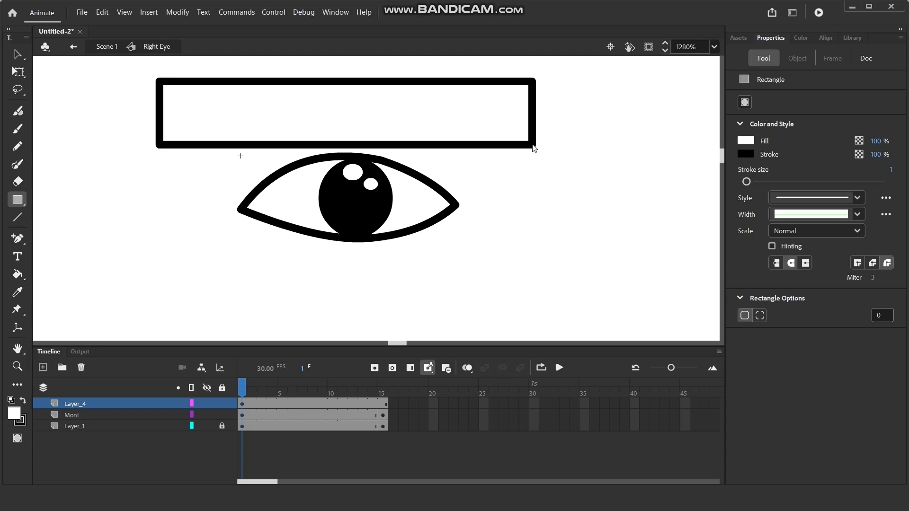
- Sample the skin colour from the character's face with the Eyedropper and fill the rectangle above the eye with it
click(18, 55)
scroll(218, 165, down, 8)
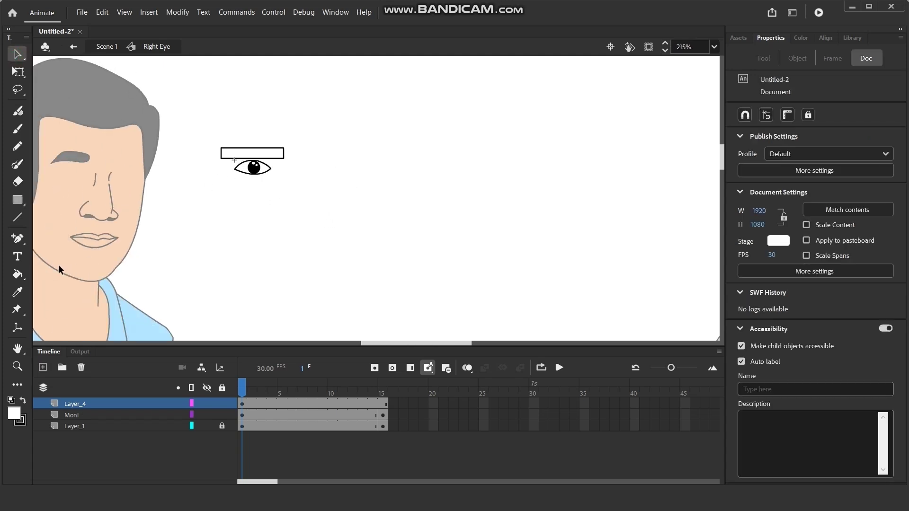
scroll(58, 265, up, 2)
click(18, 293)
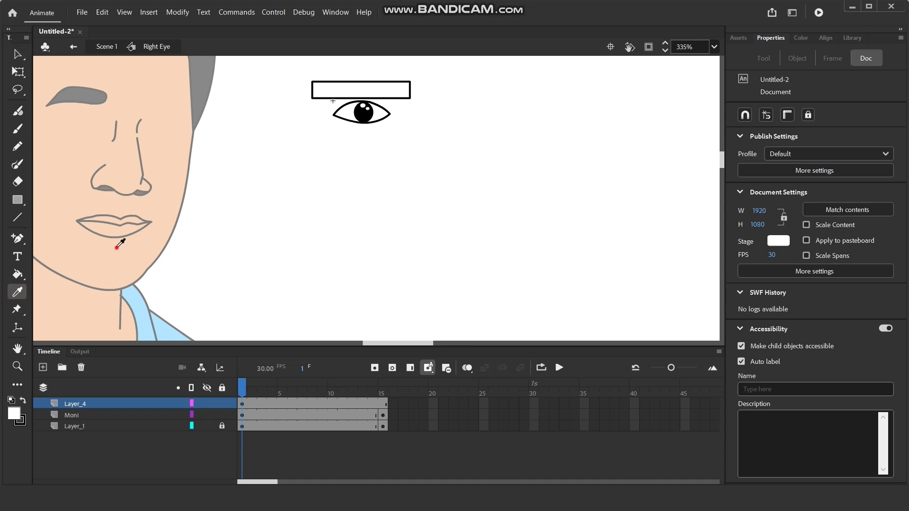
click(117, 247)
scroll(368, 66, up, 4)
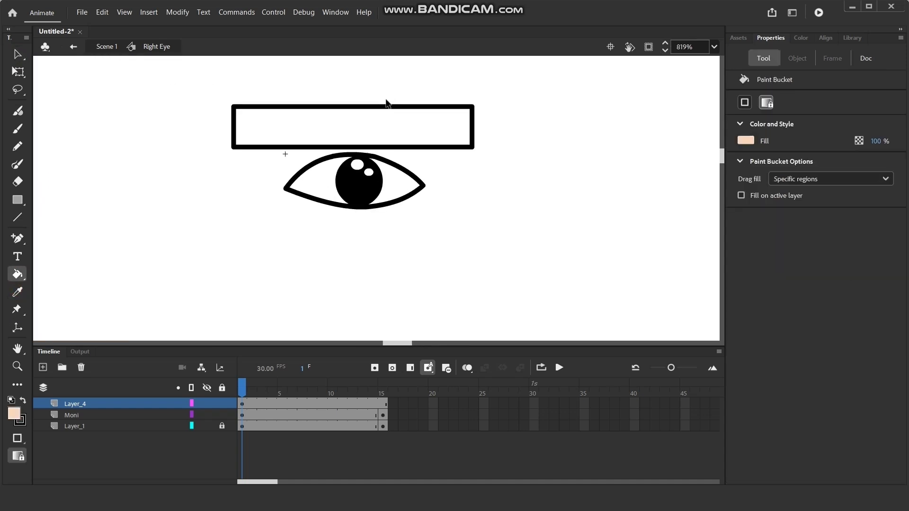
scroll(386, 100, up, 4)
click(318, 175)
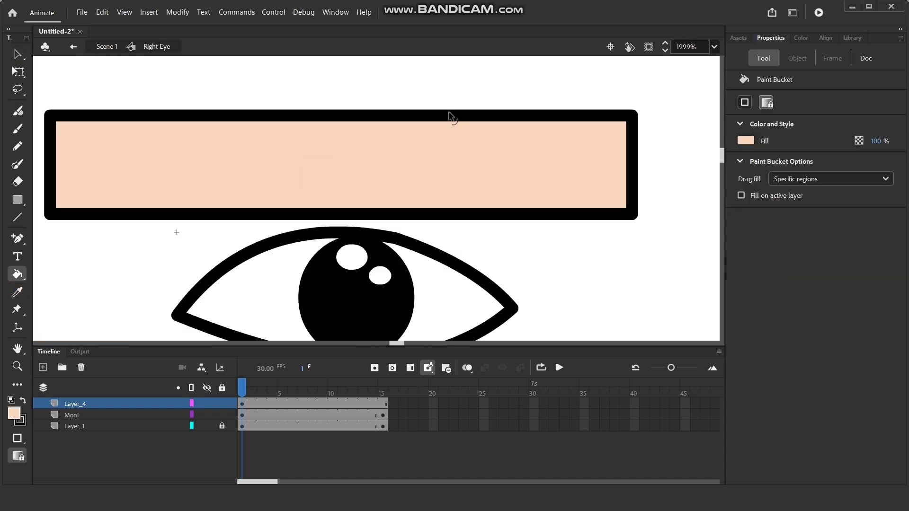
- Convert frame 15 of Layer_4 to a keyframe for the eyelid rectangle
scroll(360, 109, down, 4)
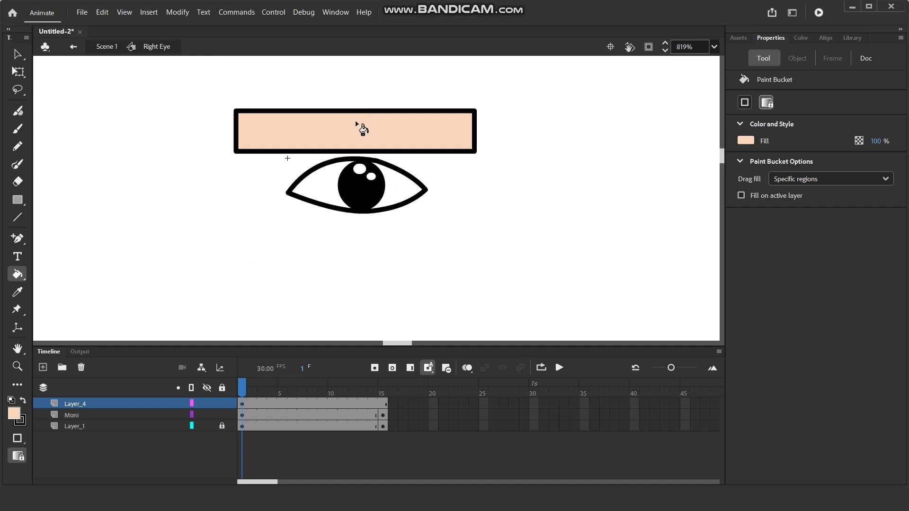
scroll(359, 136, up, 2)
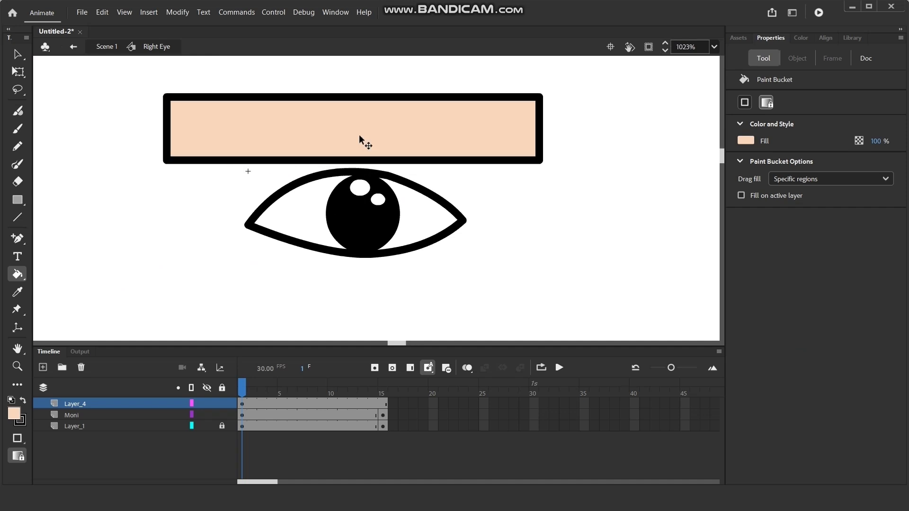
click(18, 54)
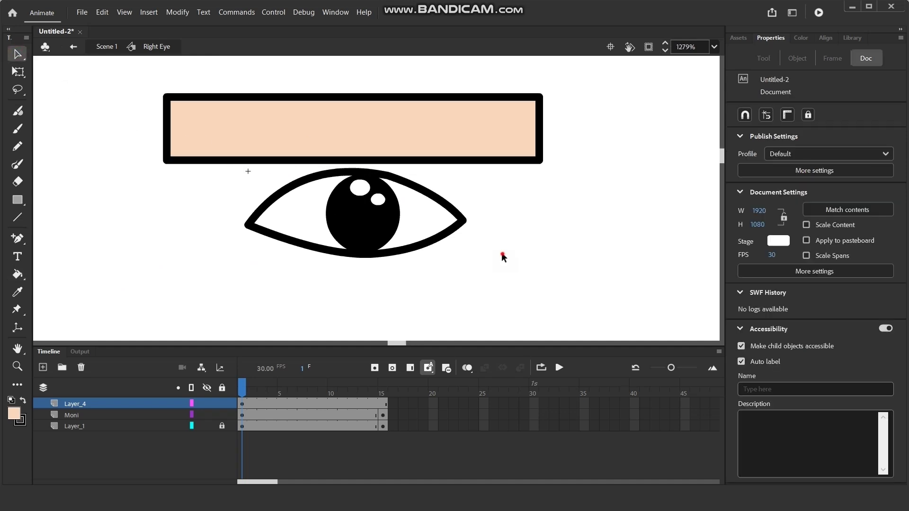
drag(444, 288, 450, 270)
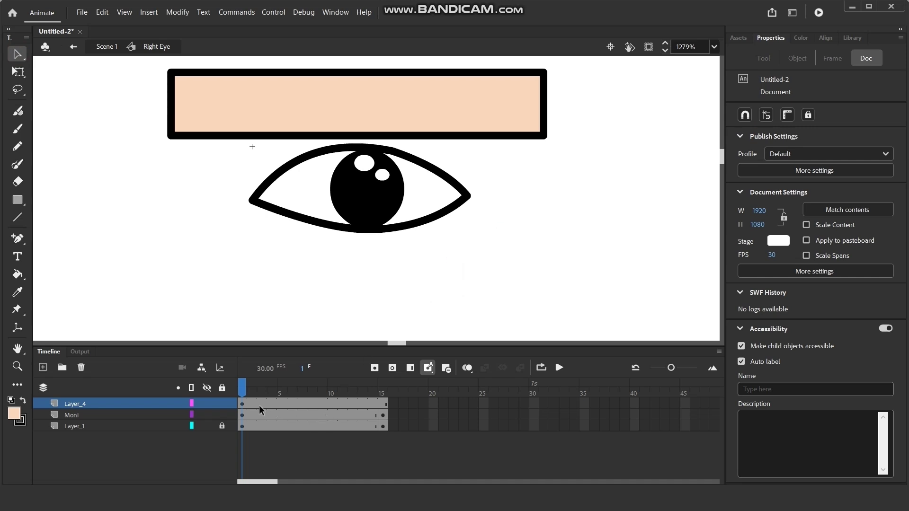
click(384, 405)
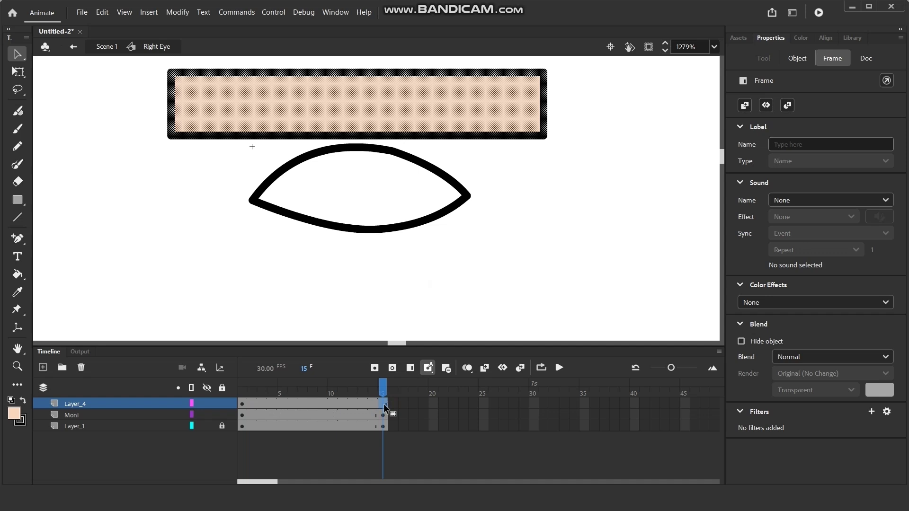
right_click(384, 404)
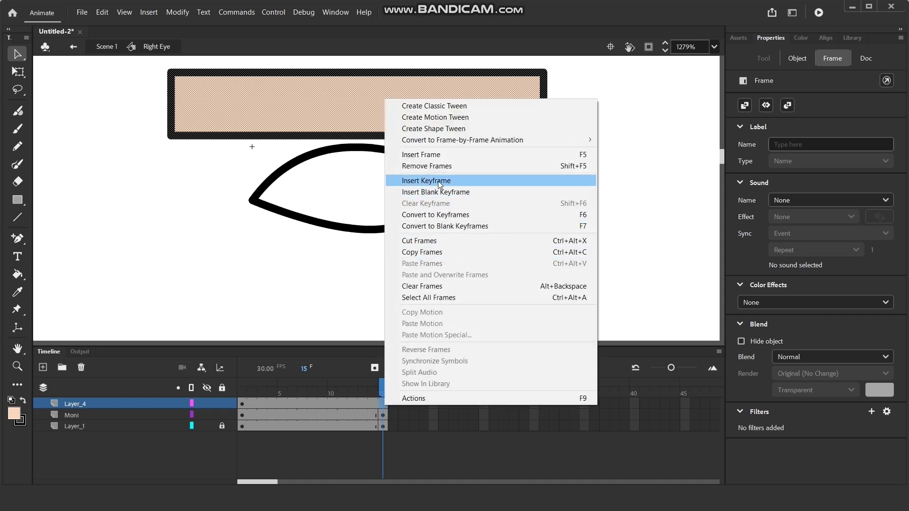
click(439, 215)
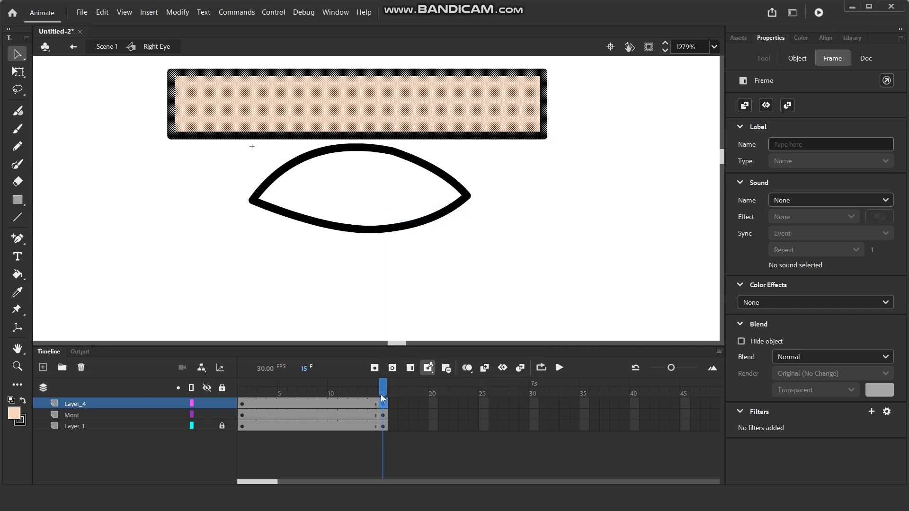
- Convert frame 6 of Layer_4 to a keyframe for the closed eyelid
key(Escape)
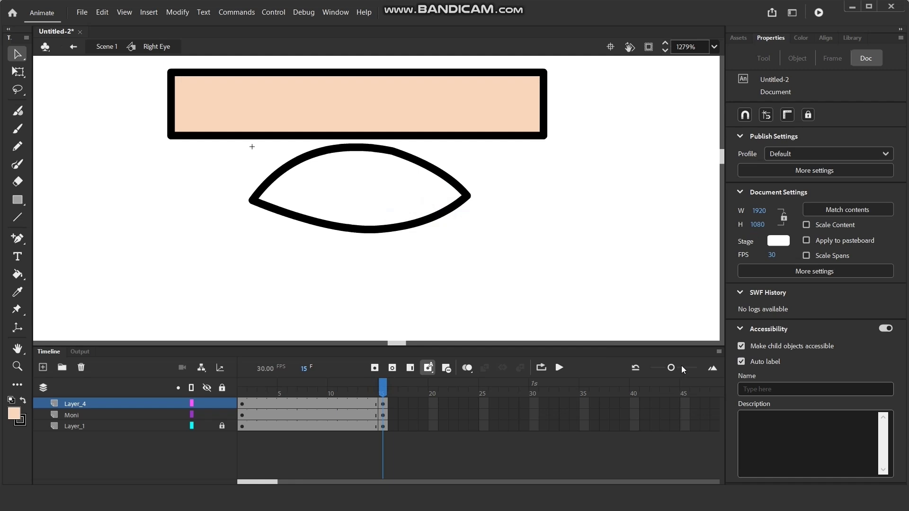
click(683, 368)
mouse_move(525, 389)
mouse_down()
mouse_move(329, 387)
mouse_move(349, 384)
mouse_up()
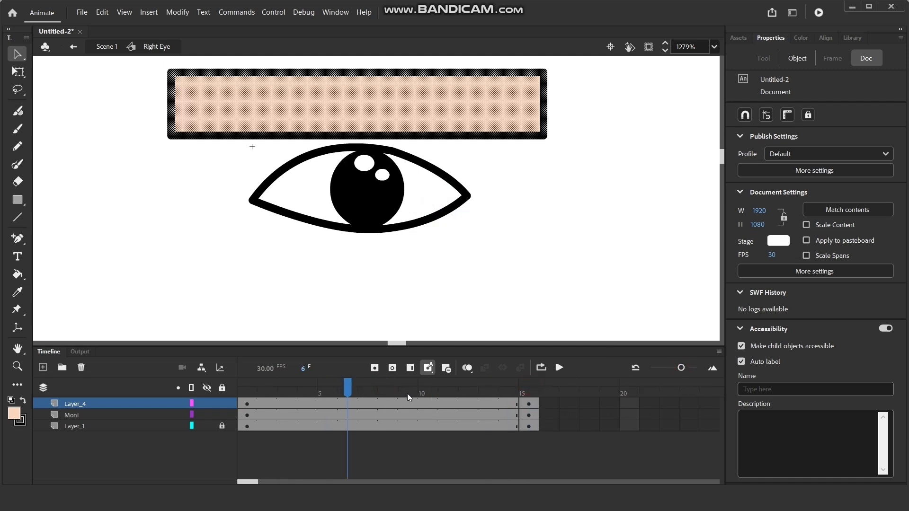
click(349, 402)
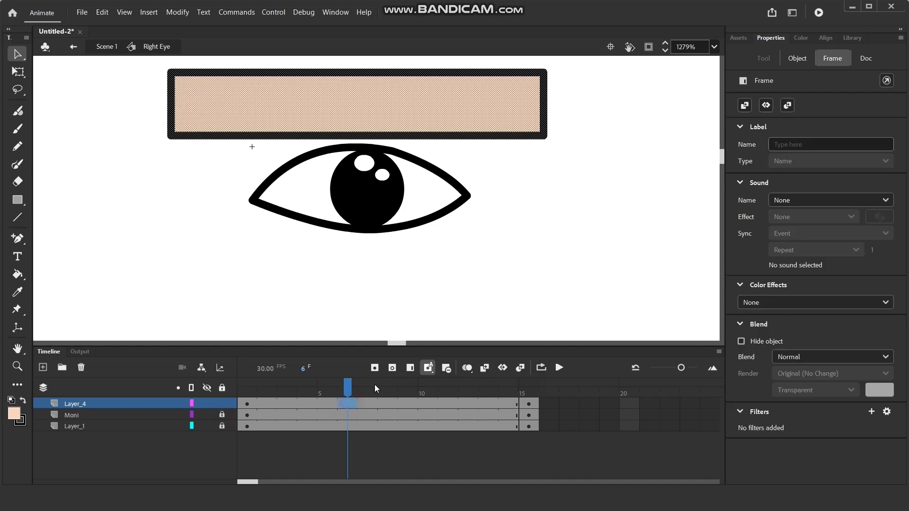
right_click(348, 403)
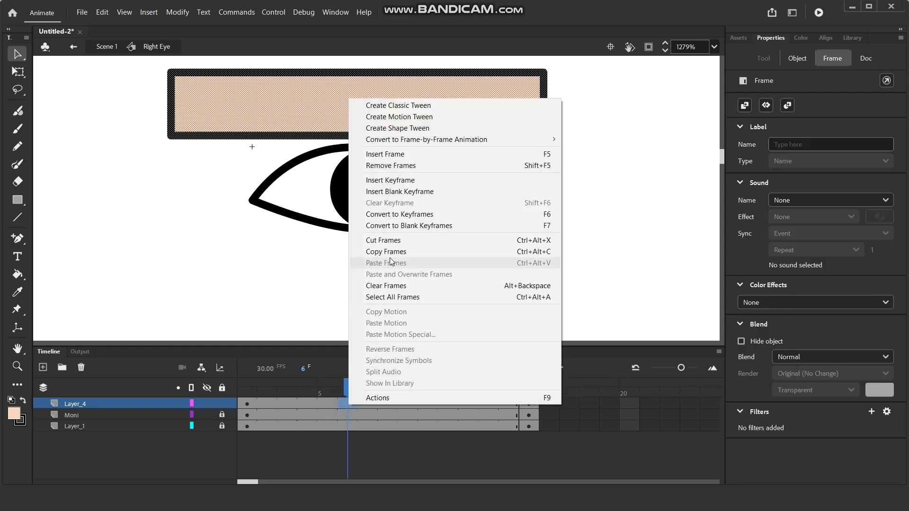
click(400, 214)
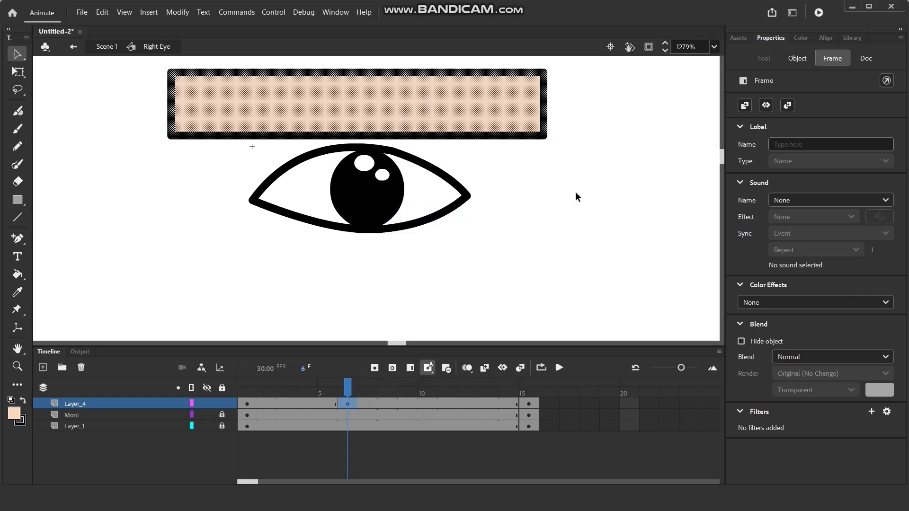
- At frame 6, curve the eyelid rectangle's lower edge downward until the shape covers the whole eye
click(577, 196)
drag(374, 114, 385, 158)
key(ctrl+z)
click(581, 243)
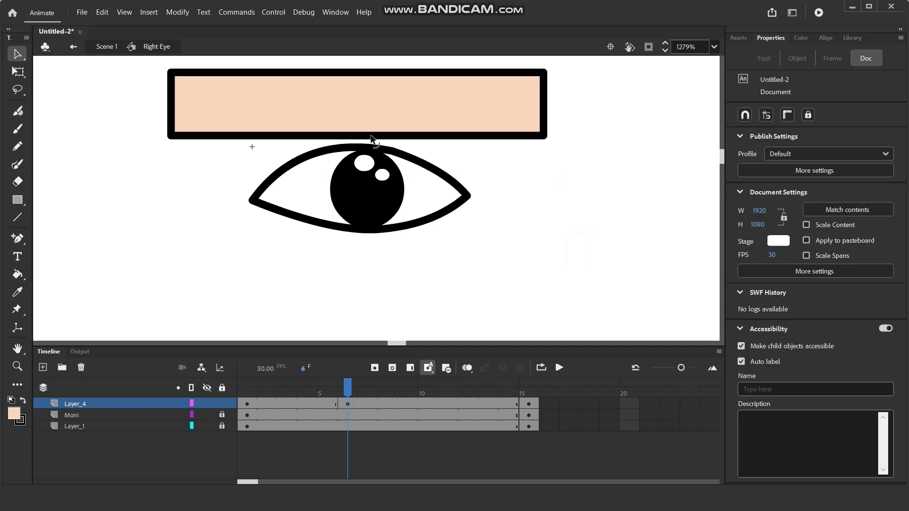
double_click(374, 137)
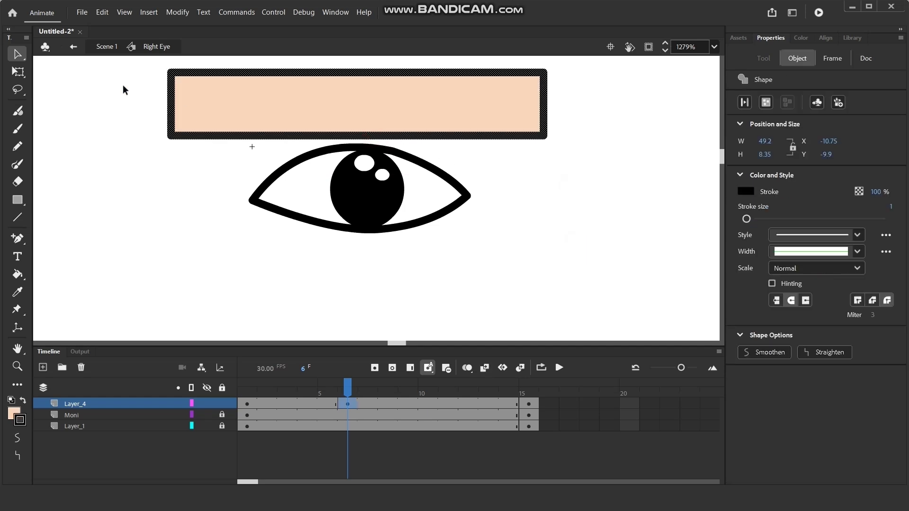
click(18, 71)
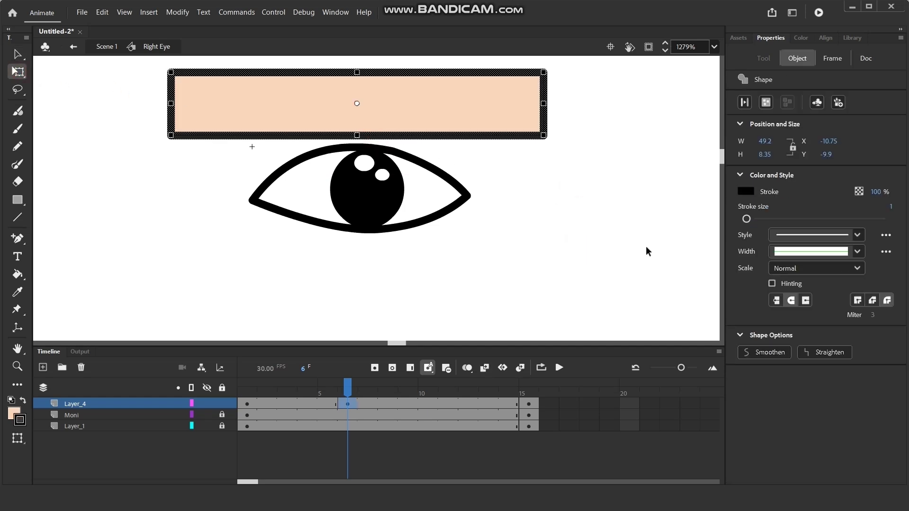
click(648, 251)
drag(362, 137, 371, 262)
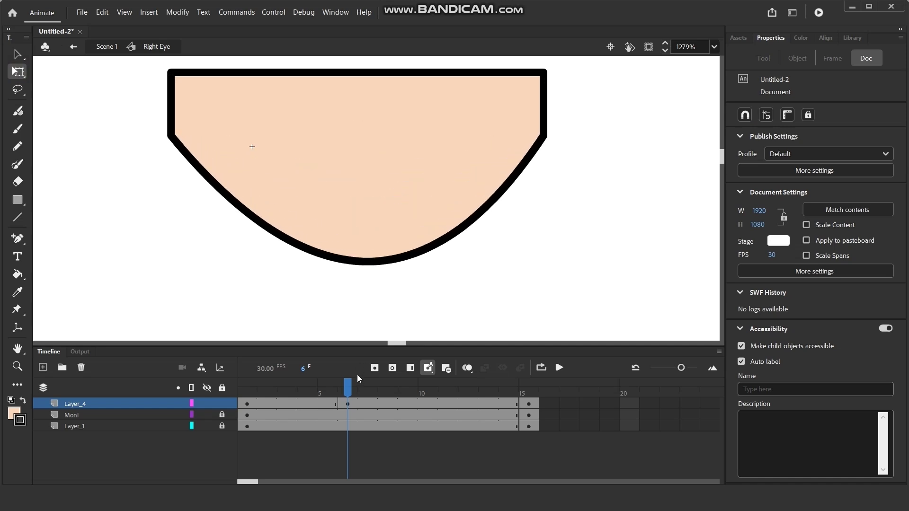
- Convert frame 8 of Layer_4 to a keyframe that holds the closed eyelid shape
drag(350, 385, 393, 377)
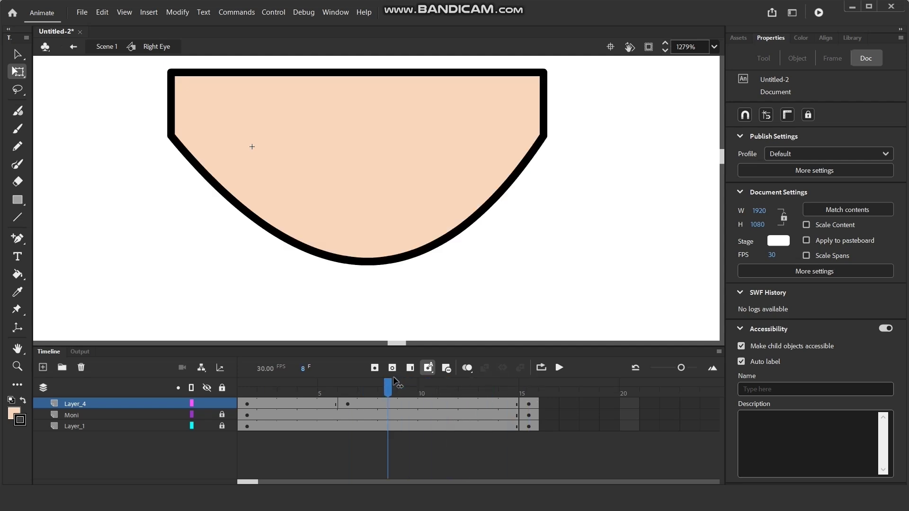
right_click(387, 406)
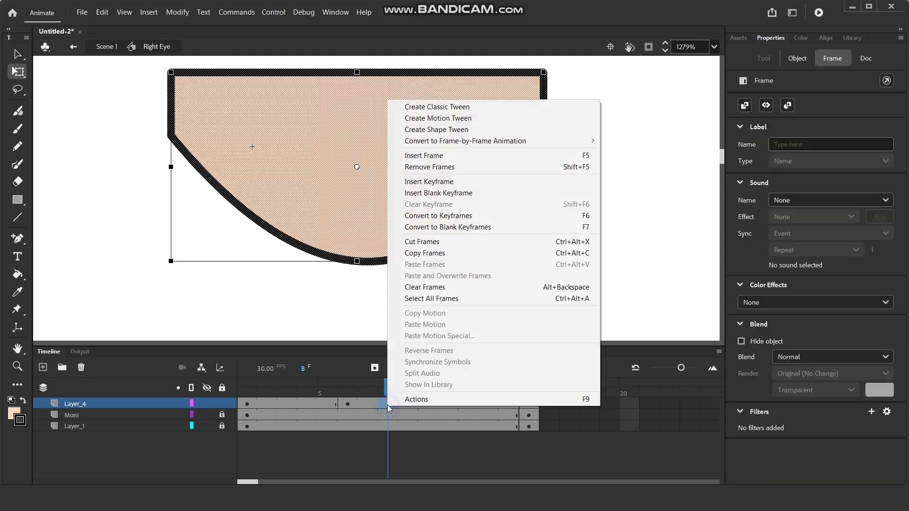
click(450, 220)
- Check the frames up to 15 and clear the Moni layer's keyframe at frame 15
drag(384, 379, 532, 387)
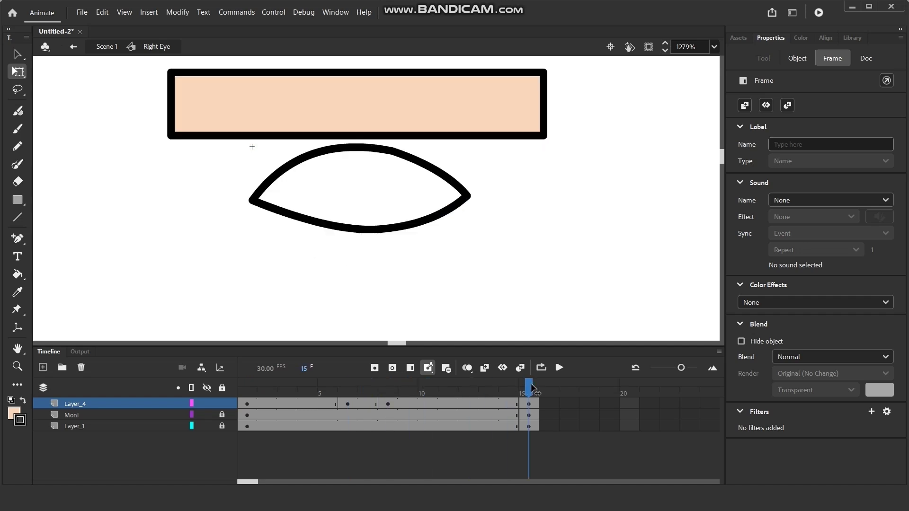
click(532, 387)
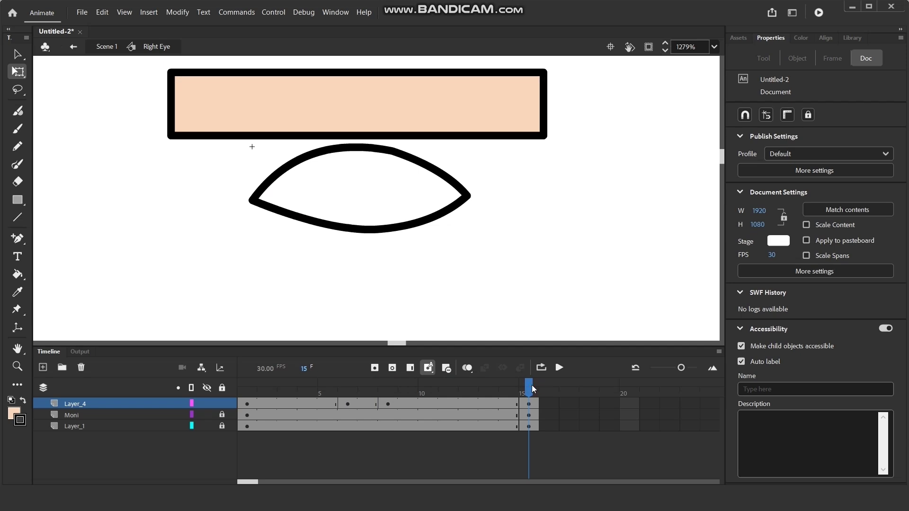
drag(532, 387, 254, 383)
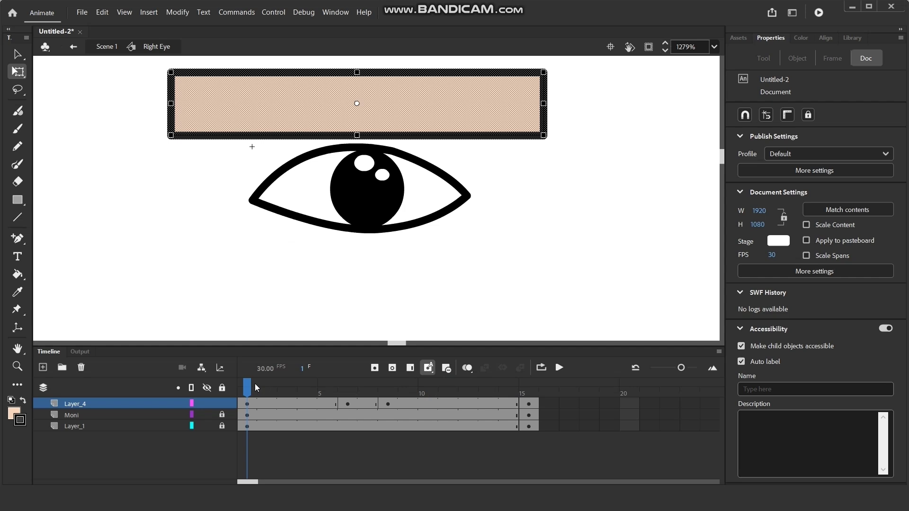
click(246, 415)
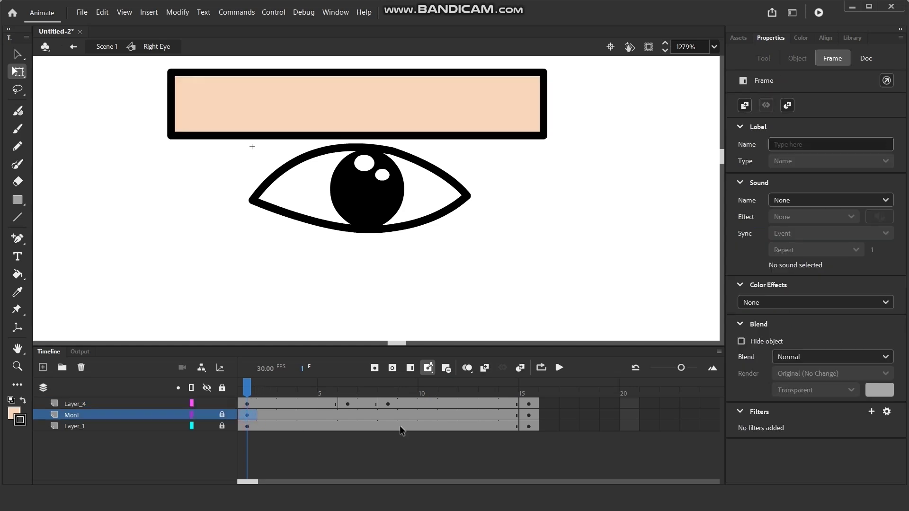
click(529, 415)
right_click(529, 416)
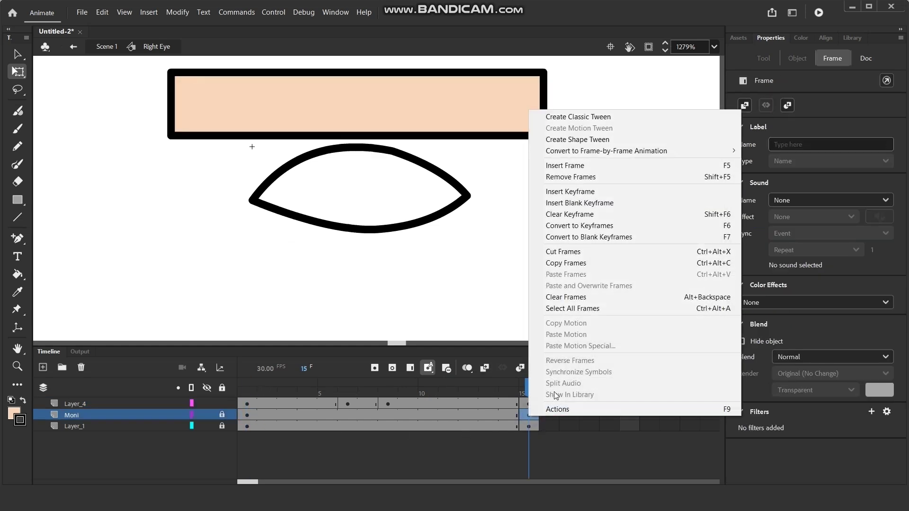
click(586, 216)
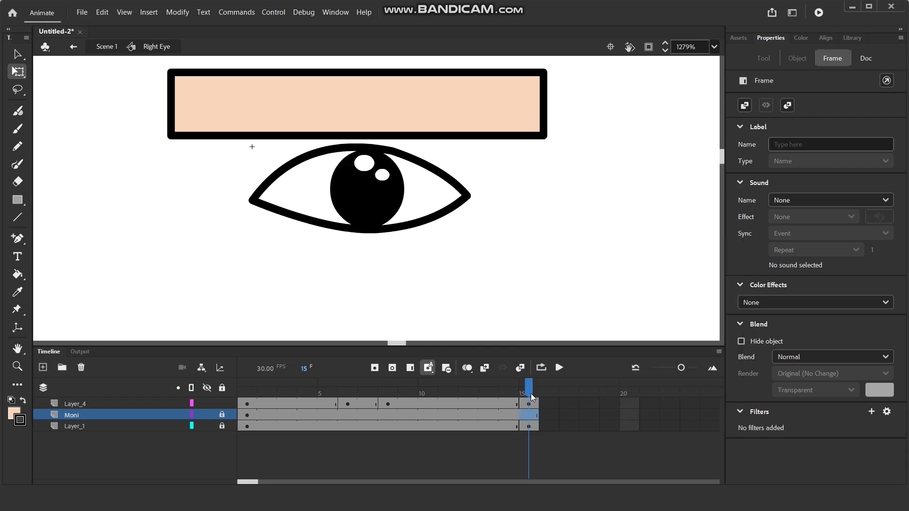
- Lock Layer_4 and, with it temporarily hidden, convert frame 15 of the Moni layer to a keyframe
drag(530, 388, 245, 397)
click(222, 403)
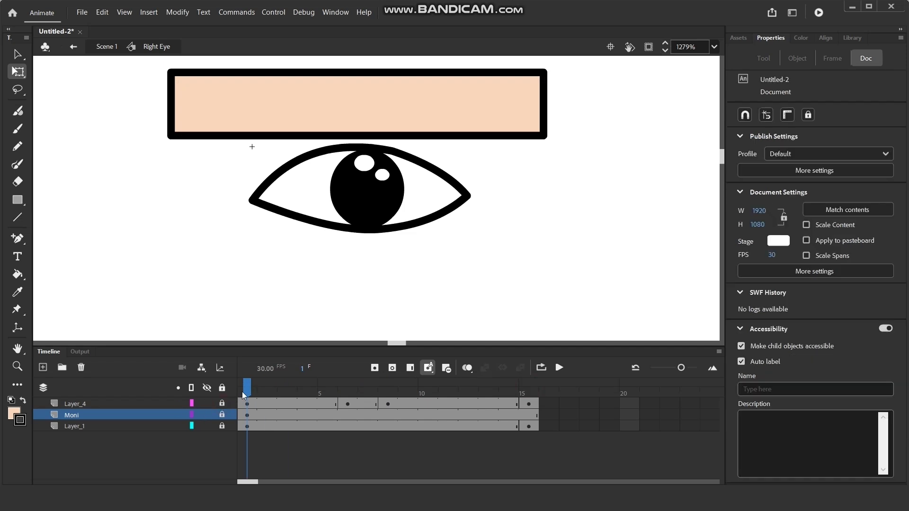
click(207, 403)
drag(249, 391, 538, 406)
right_click(534, 416)
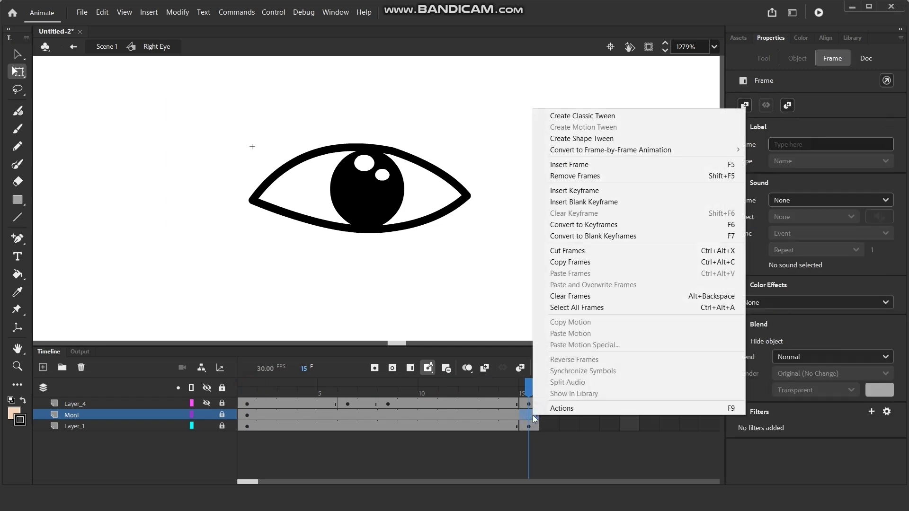
click(592, 225)
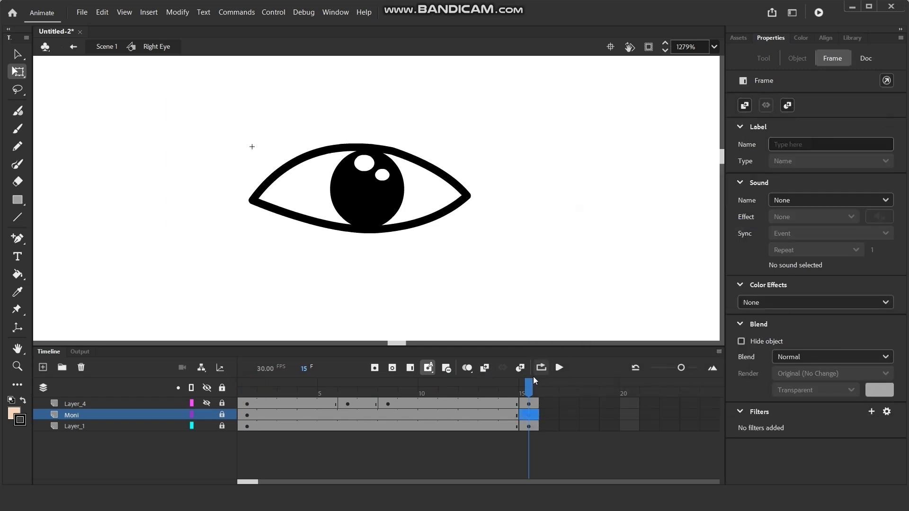
mouse_move(529, 385)
mouse_down()
mouse_move(247, 387)
mouse_move(533, 389)
mouse_up()
click(206, 403)
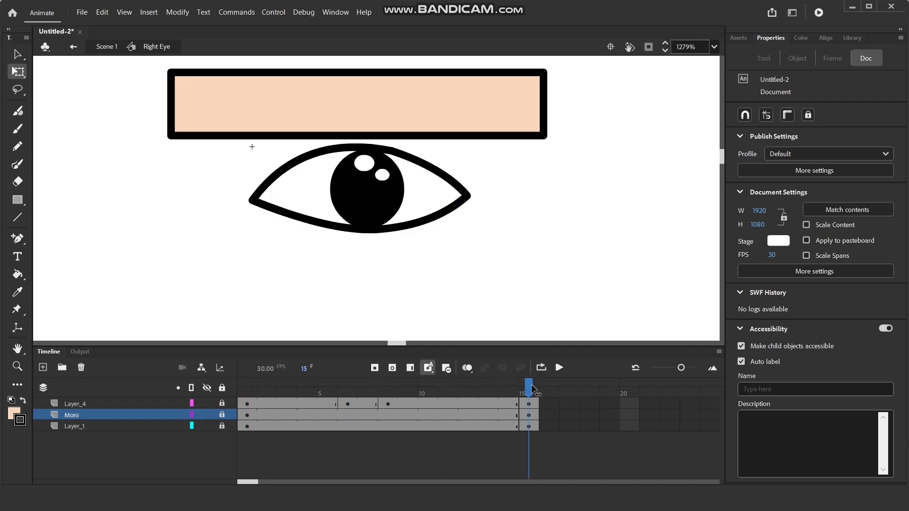
- Move Layer_4's frame 8 keyframe to frame 9 and create a shape tween between frames 1 and 6 for the closing eyelid
click(388, 404)
drag(388, 406, 268, 392)
click(286, 403)
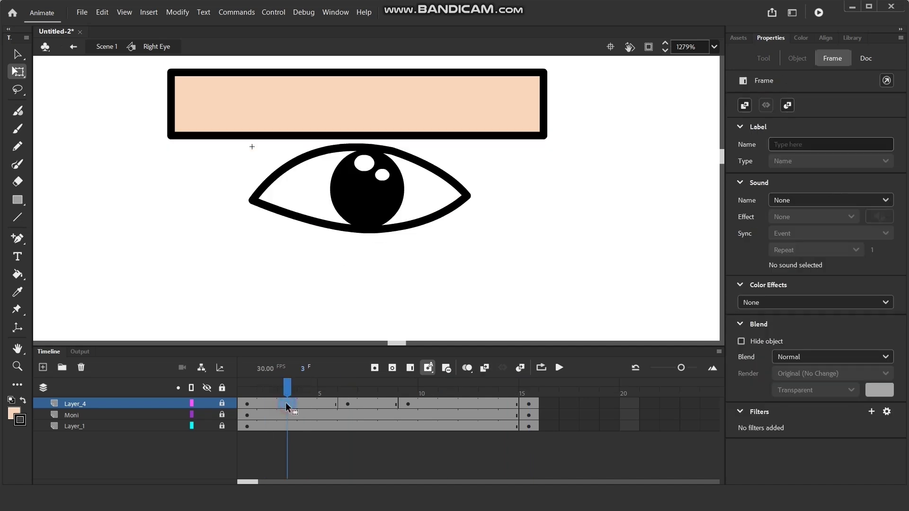
right_click(286, 404)
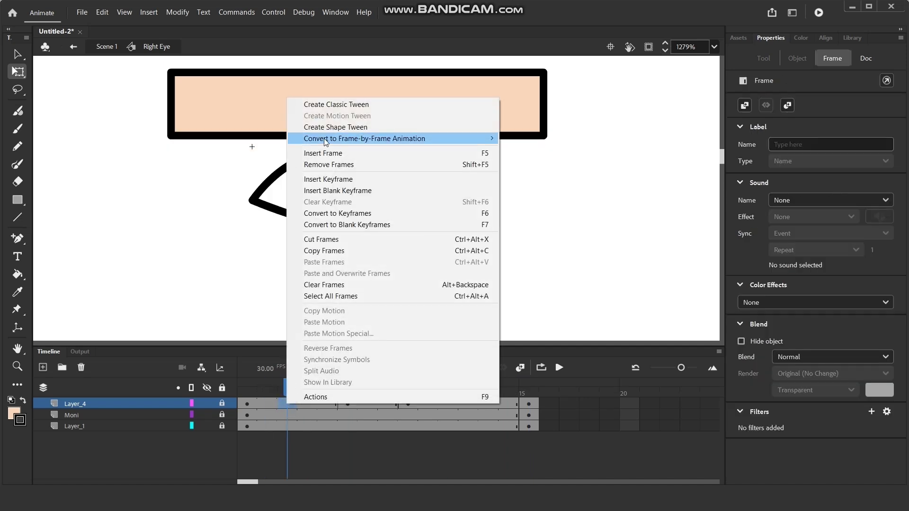
click(337, 127)
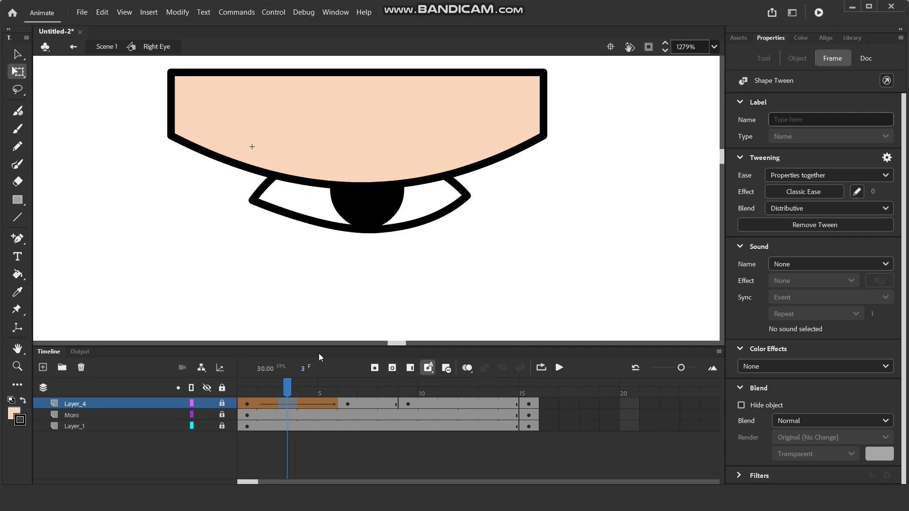
- Create a shape tween on Layer_4 between the keyframes at frames 9 and 15 for the opening eyelid
drag(289, 389, 463, 388)
right_click(463, 405)
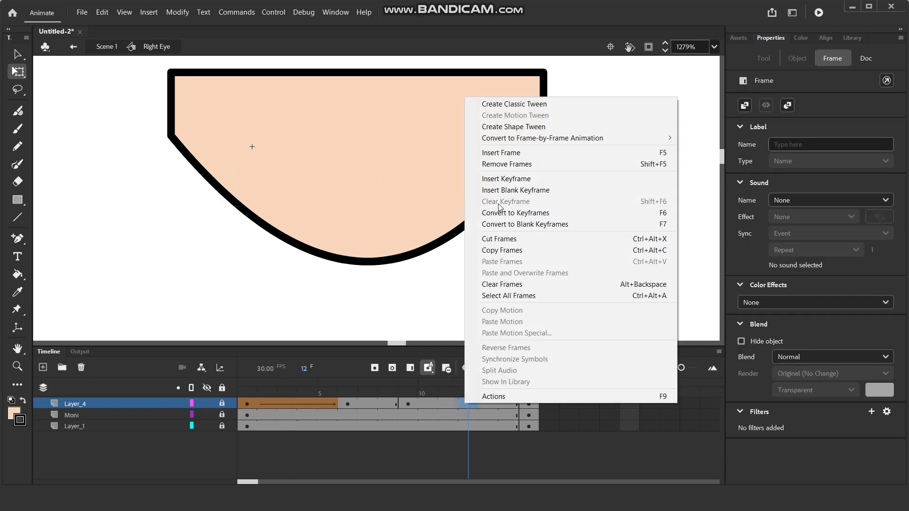
click(505, 125)
drag(468, 389, 426, 405)
key(ctrl+z)
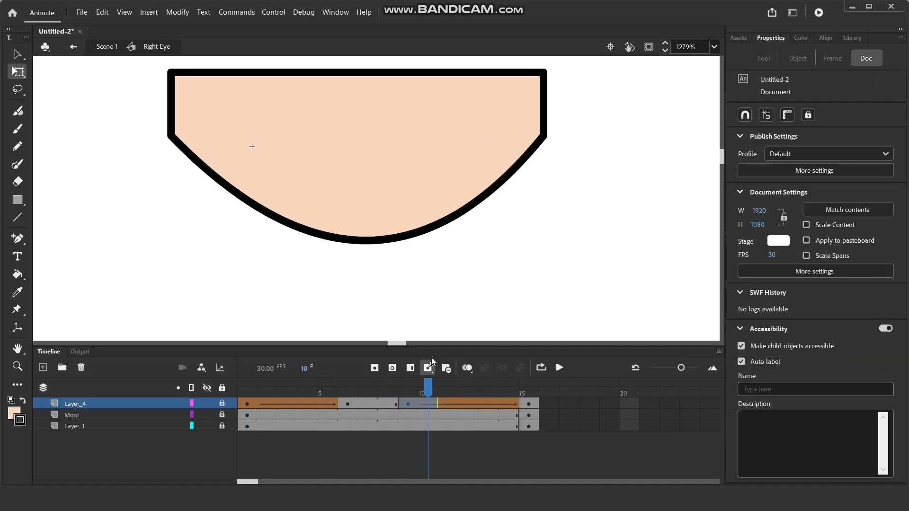
- Turn on looping for frames 1 to 15, play the blink animation, and return to frame 1
drag(406, 404, 529, 385)
click(541, 367)
click(559, 367)
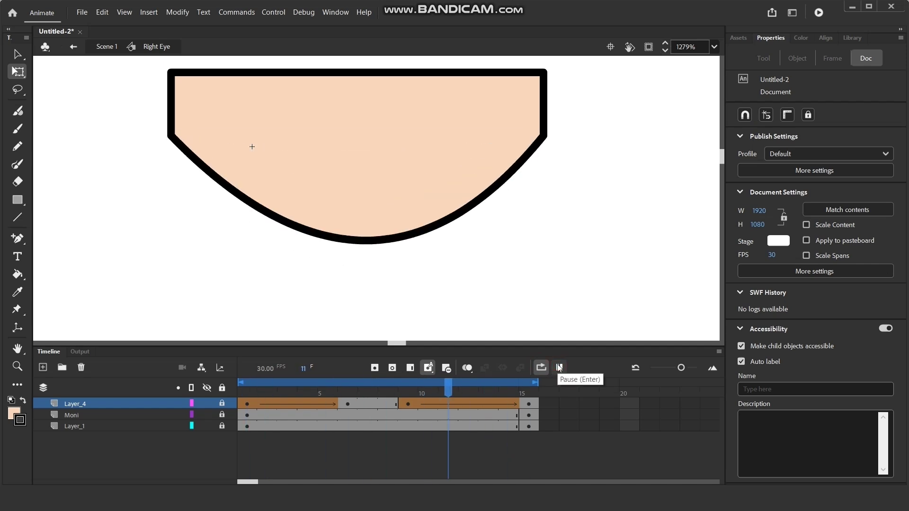
click(559, 368)
drag(410, 386, 236, 393)
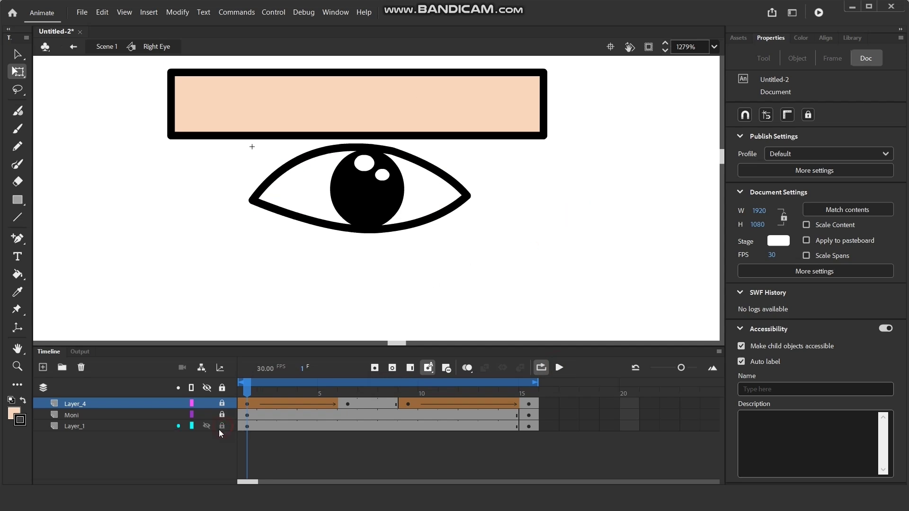
- Try to move Layer_1 above Layer_4 in the layer stack
click(109, 425)
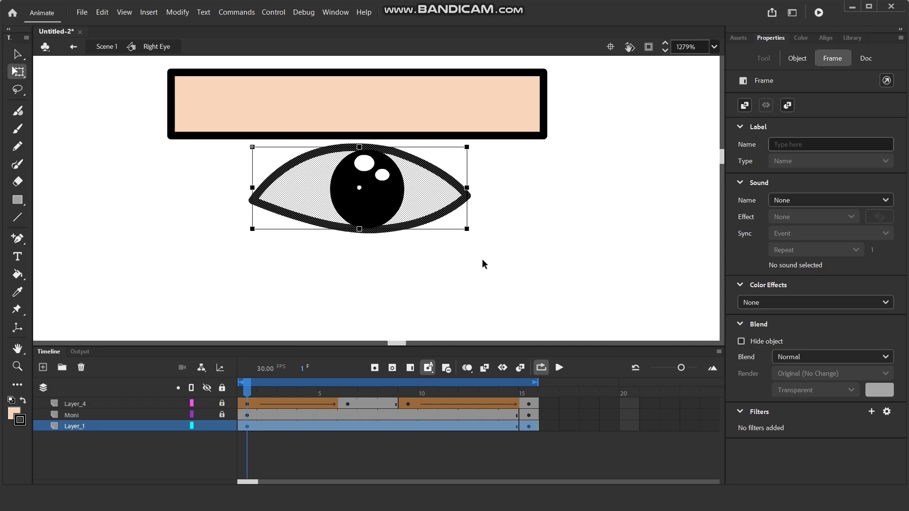
click(351, 284)
click(87, 425)
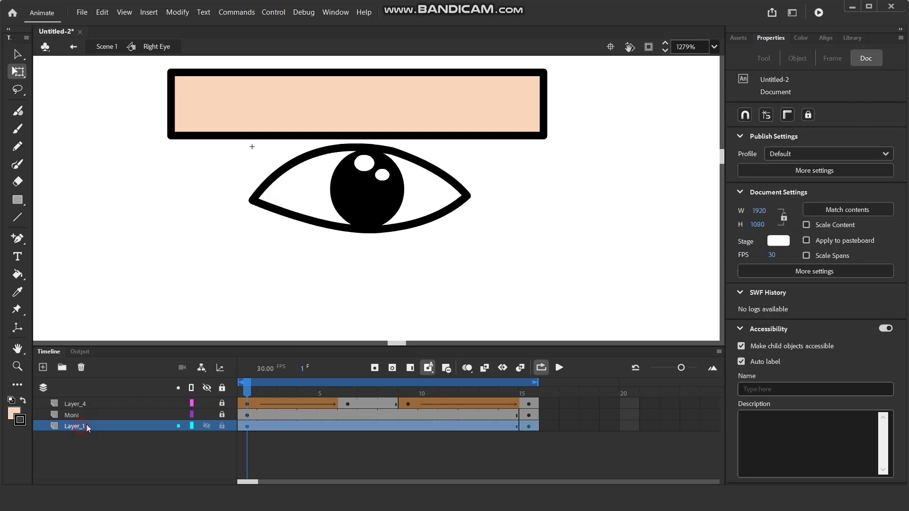
drag(92, 426, 95, 399)
key(ctrl+z)
click(82, 442)
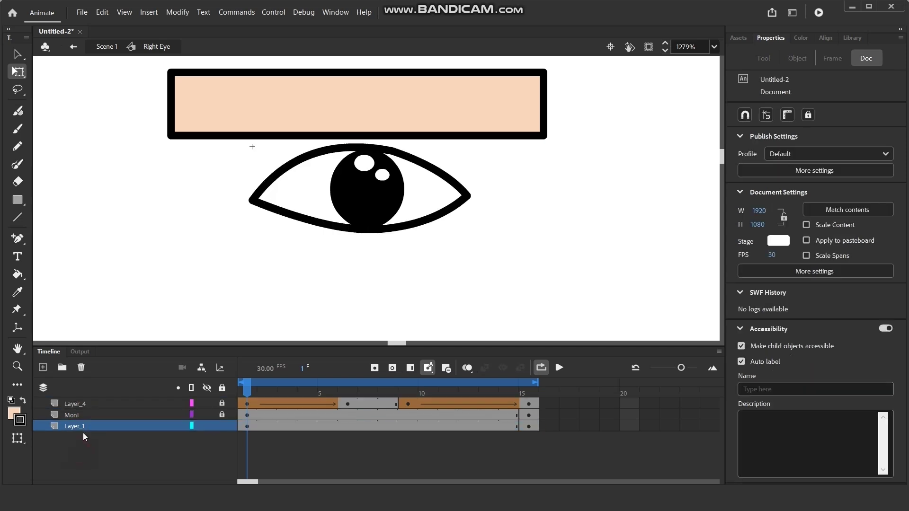
- Duplicate Layer_1 and move the copy above Layer_4 to the top of the layer stack
right_click(83, 428)
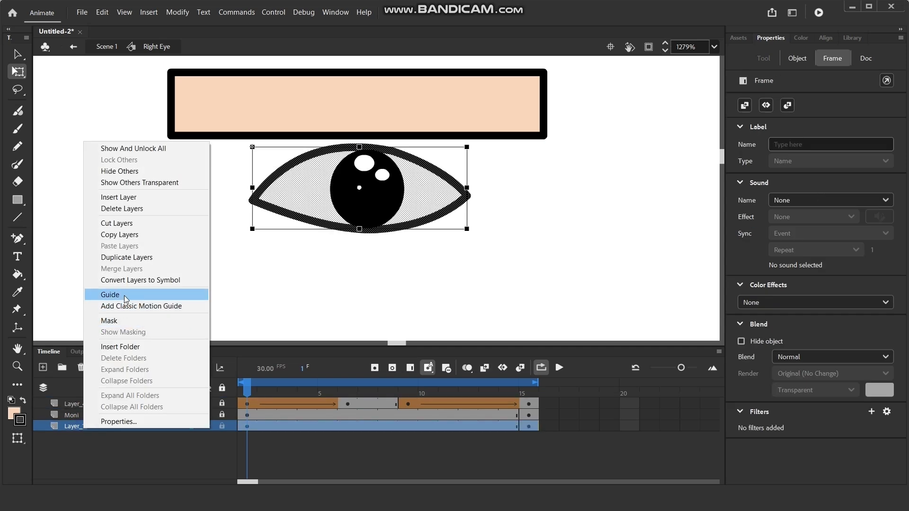
click(126, 257)
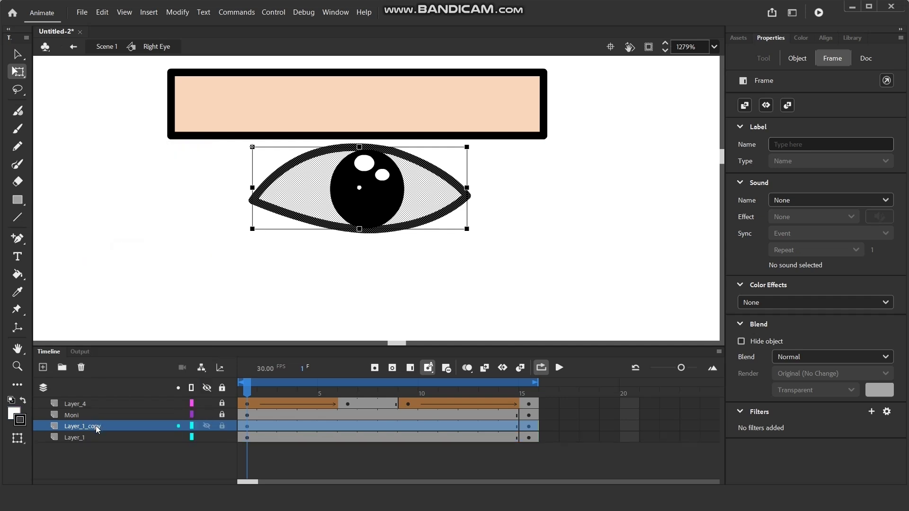
drag(96, 428, 97, 398)
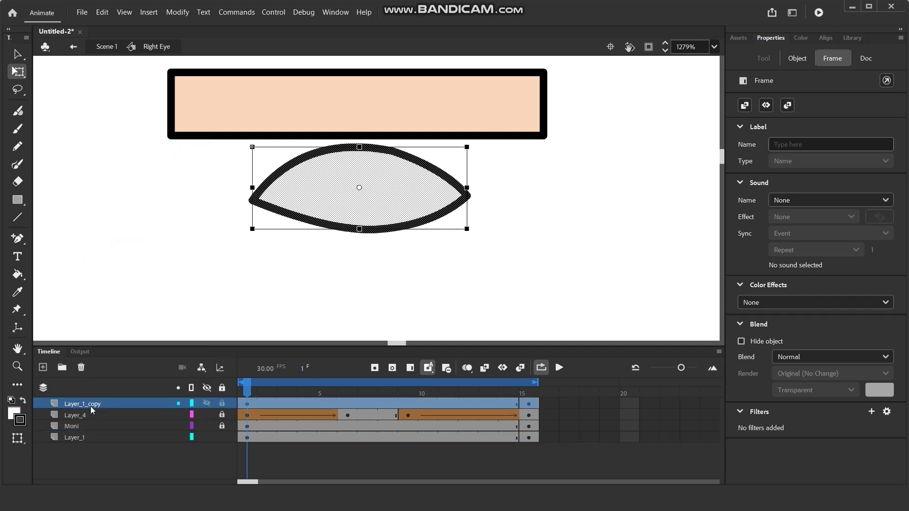
- Rename the Layer_1_copy layer as Mask_Shape and turn it into a mask over Layer_4
double_click(91, 405)
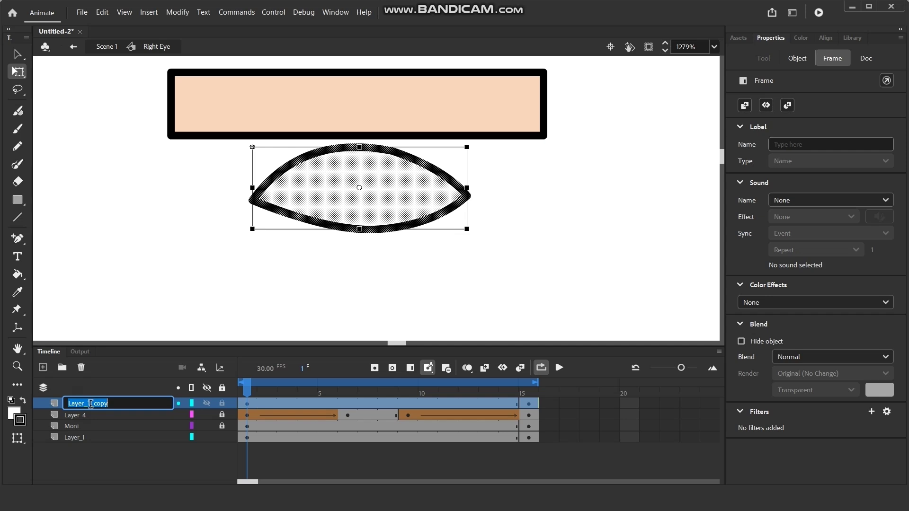
text(Mask Shape)
key(Return)
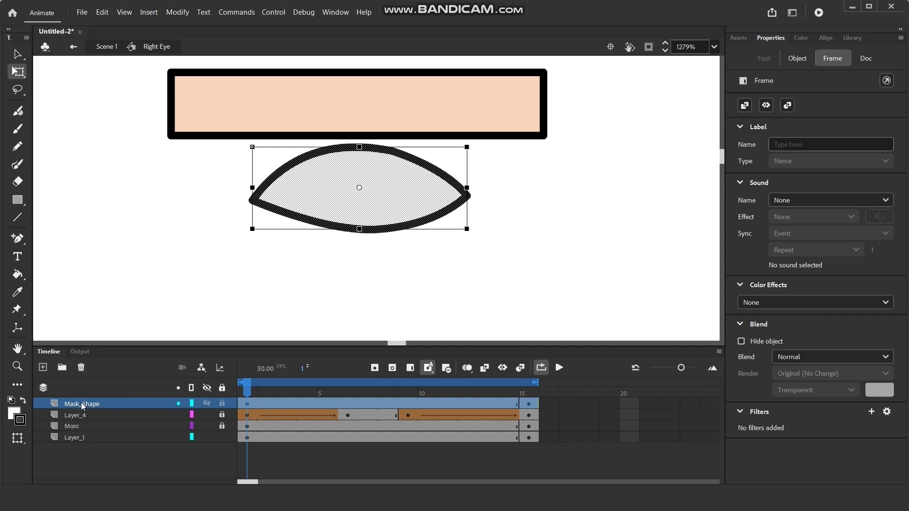
right_click(82, 405)
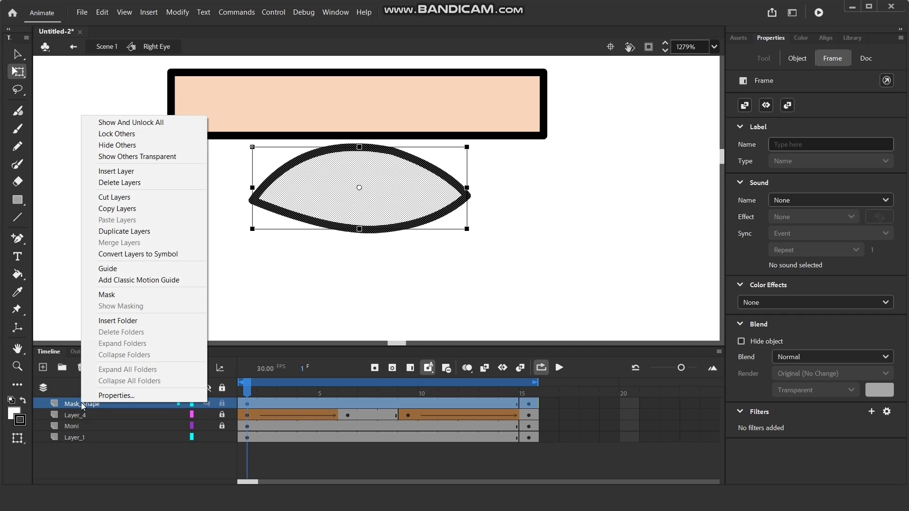
click(108, 294)
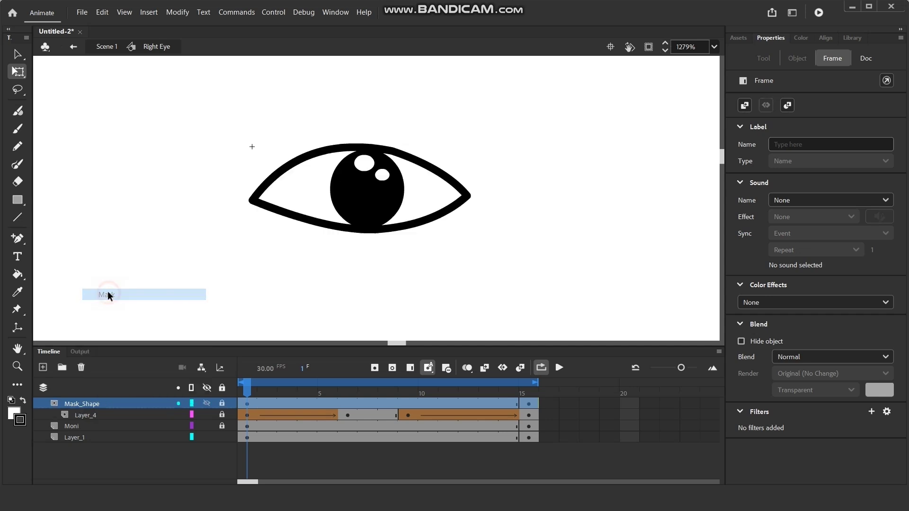
- Play the masked blink animation to check the eyelid closing and opening, and return to frame 1
drag(248, 390, 542, 394)
key(Return)
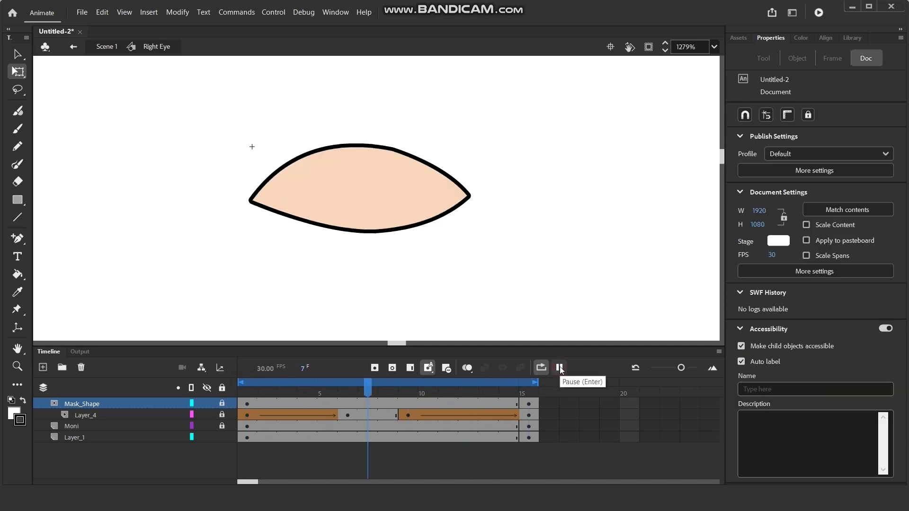
click(559, 368)
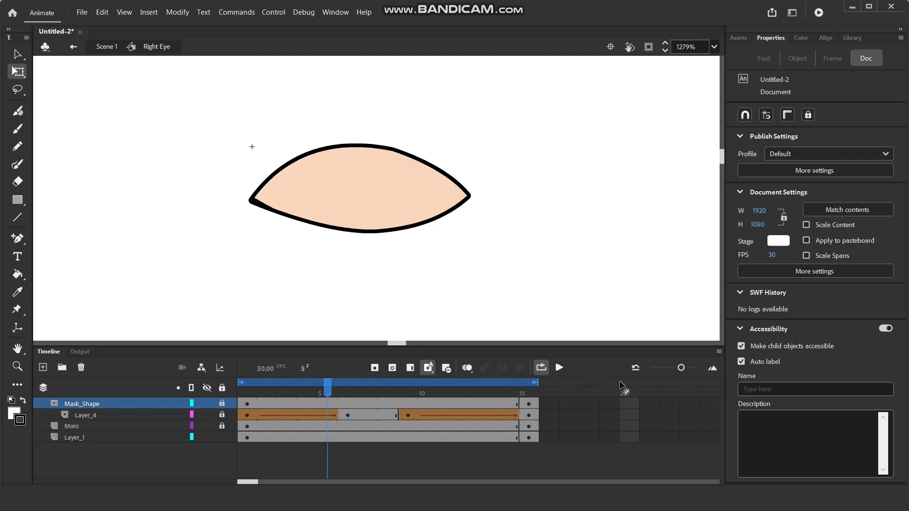
drag(681, 367, 666, 367)
scroll(430, 307, down, 1)
scroll(417, 310, down, 2)
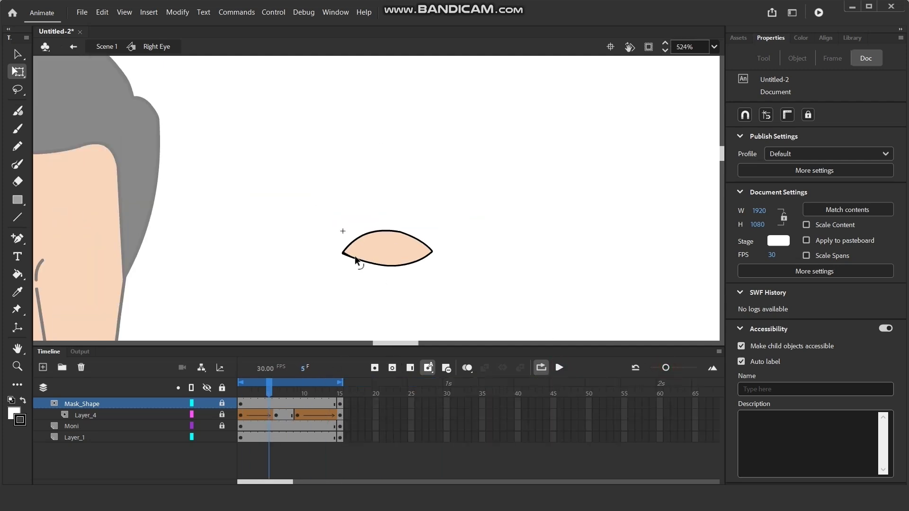
scroll(416, 155, down, 3)
key(v)
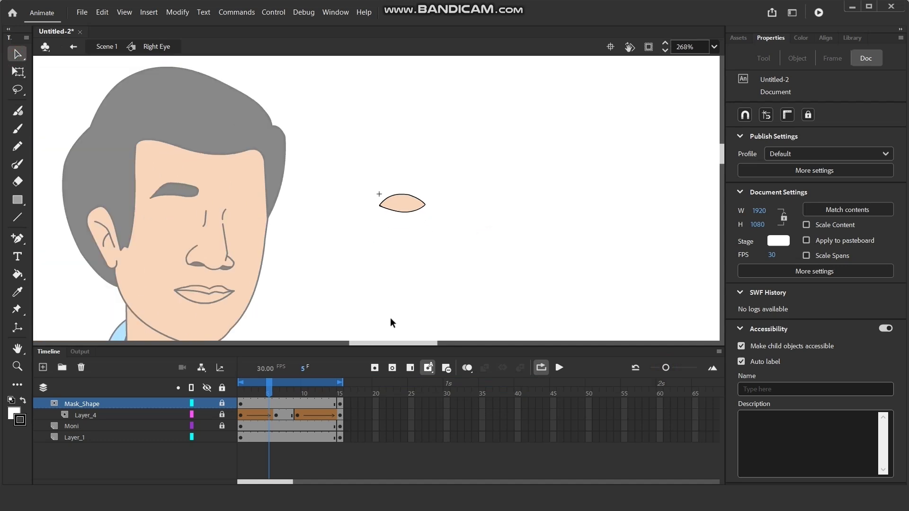
key(Return)
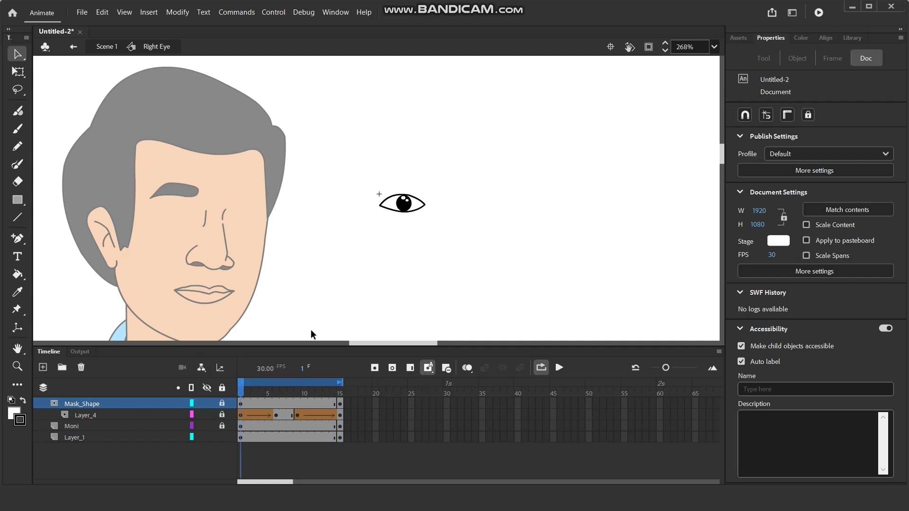
drag(462, 273, 319, 147)
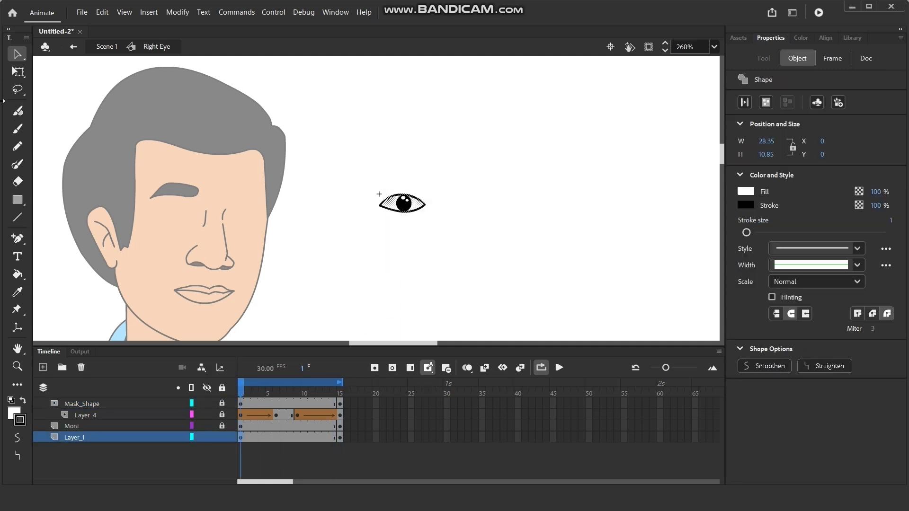
click(17, 72)
drag(410, 207, 402, 204)
key(ctrl+z)
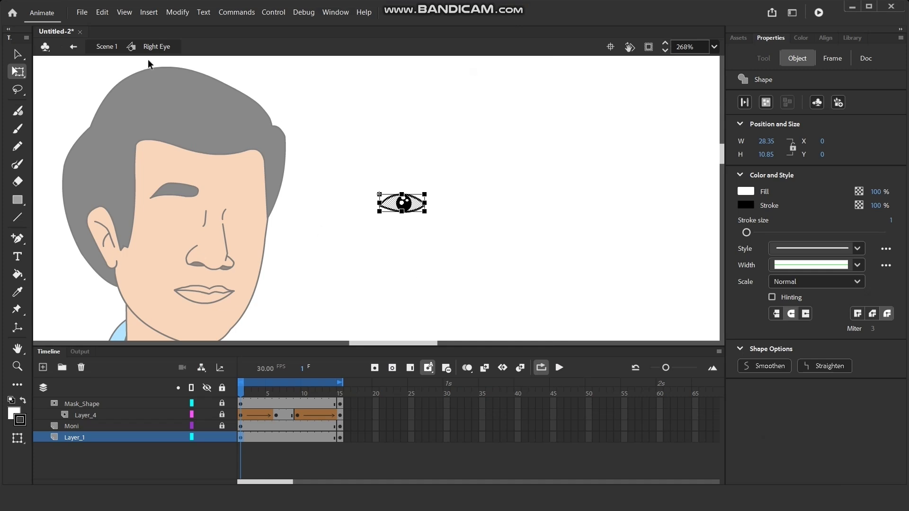
- Return to Scene 1 and place the Right Eye symbol on the face directly below the existing eyebrow
click(106, 47)
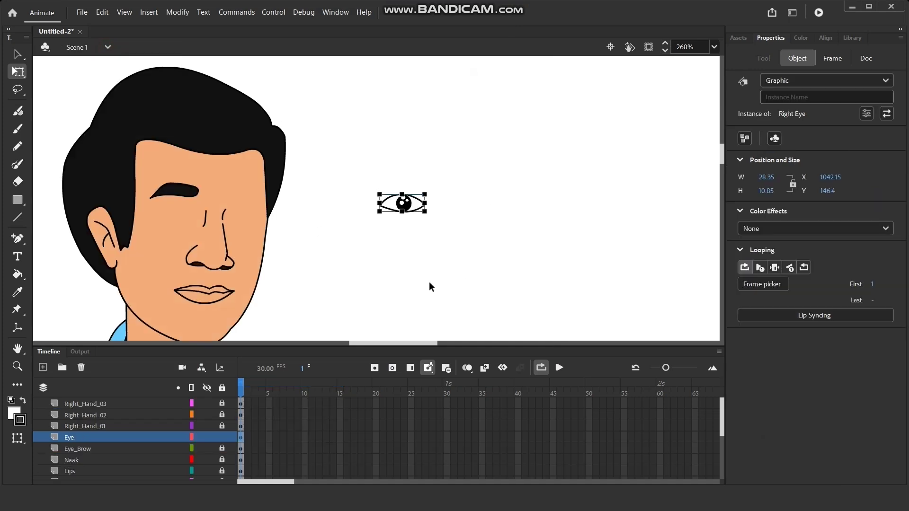
drag(393, 280, 461, 256)
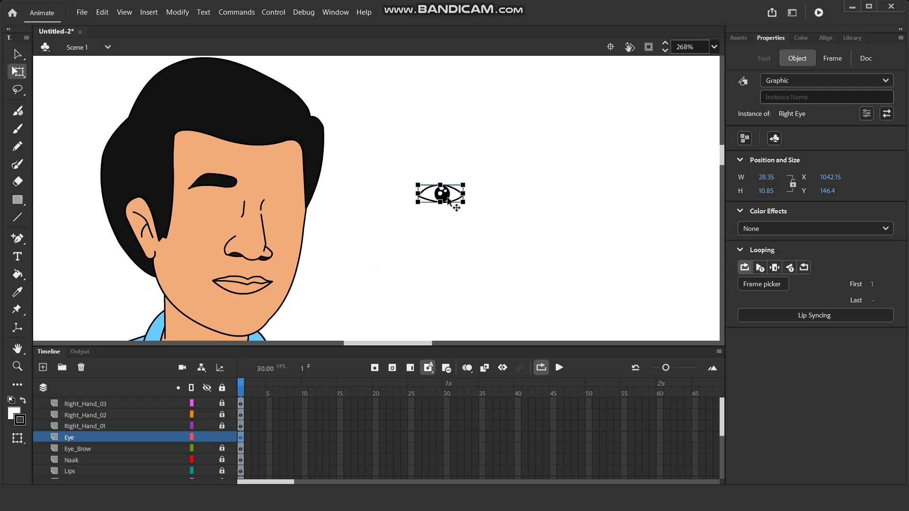
drag(445, 198, 221, 209)
click(380, 248)
scroll(213, 220, up, 2)
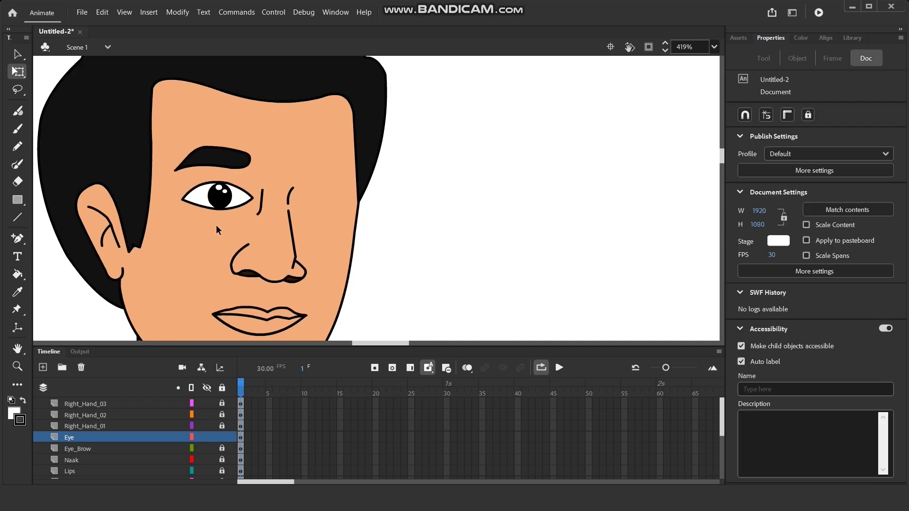
click(223, 196)
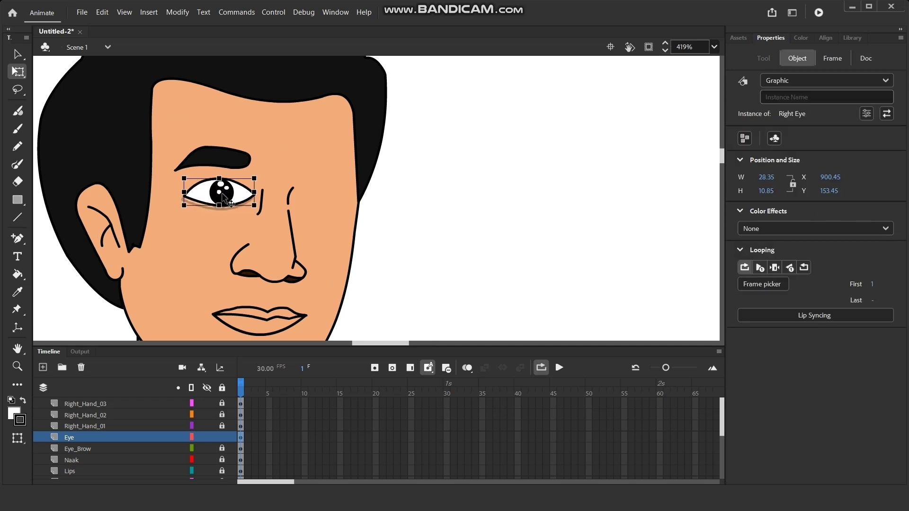
drag(223, 193, 223, 192)
click(438, 201)
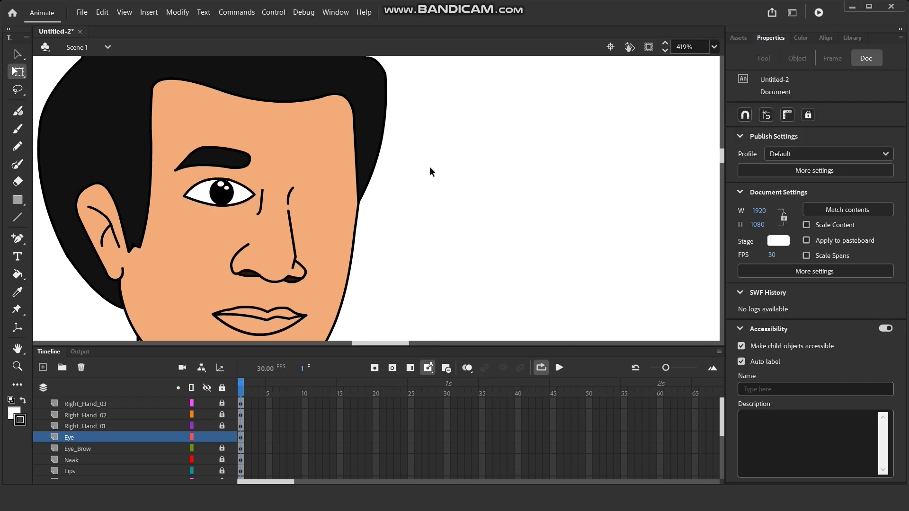
- Unlock and copy the eyebrow on the Eye_Brow layer, and paste it in place on a new layer above
scroll(417, 171, down, 2)
drag(468, 230, 445, 209)
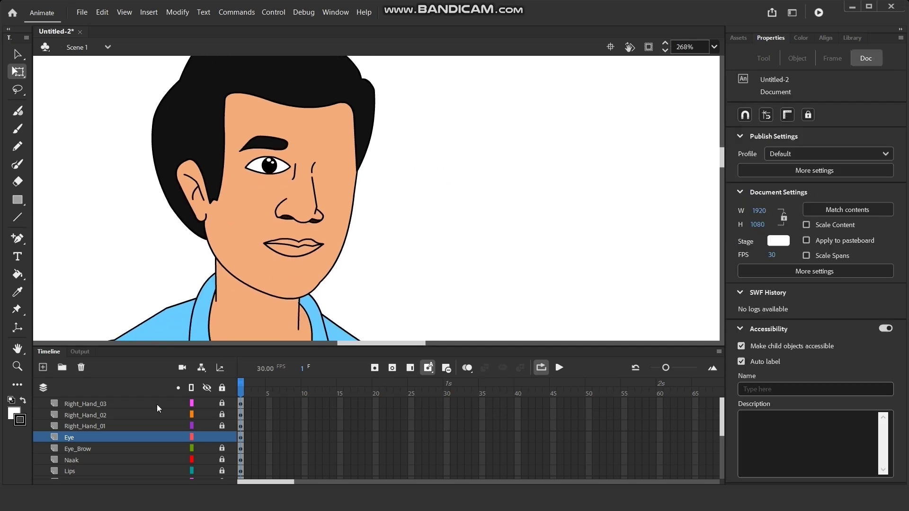
click(90, 450)
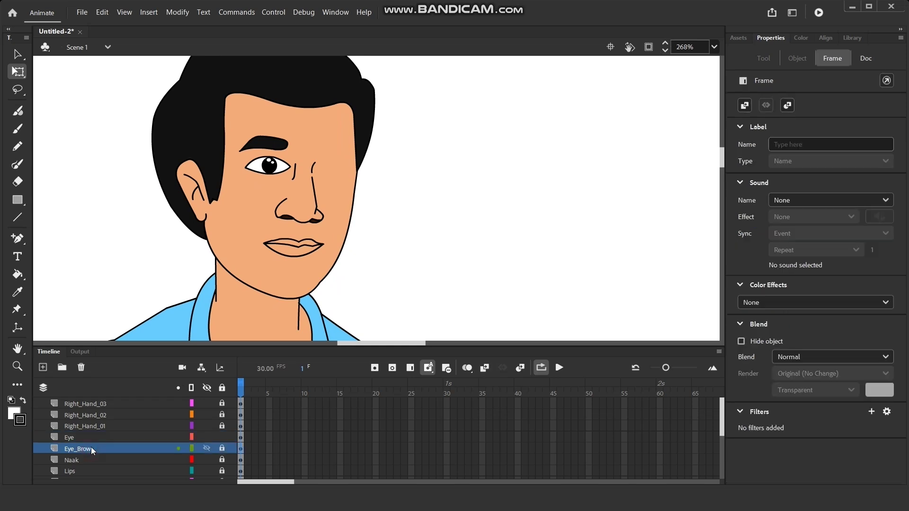
click(265, 149)
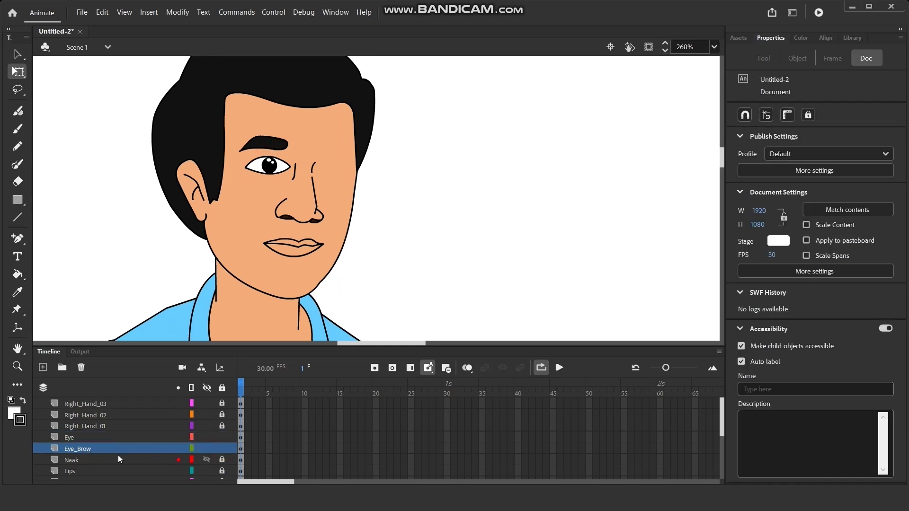
click(85, 448)
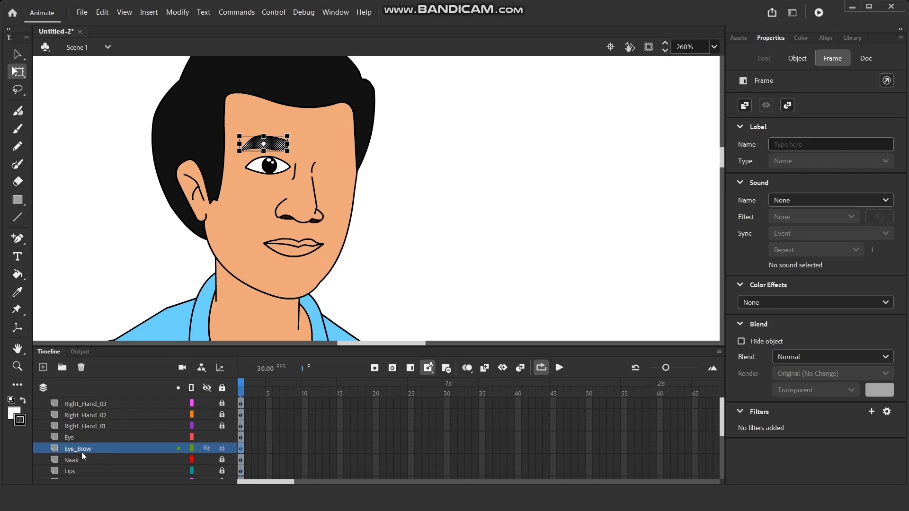
click(43, 367)
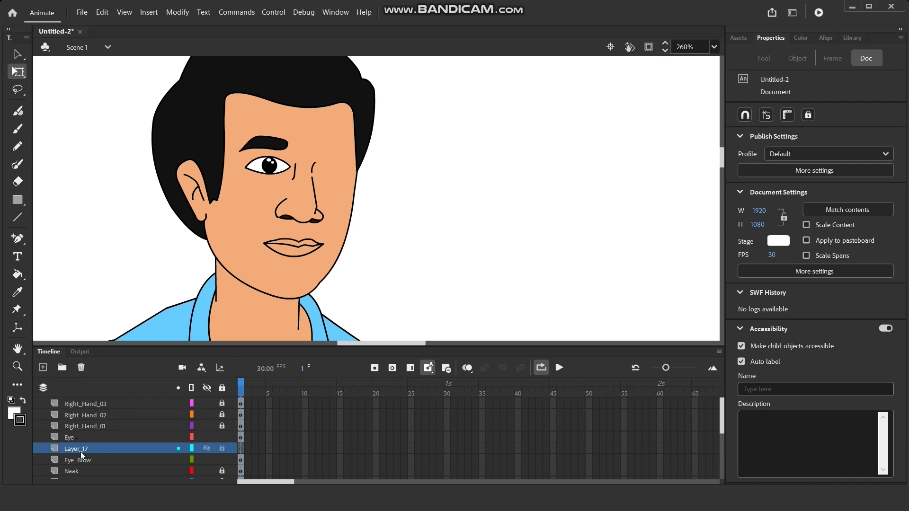
key(ctrl+shift+v)
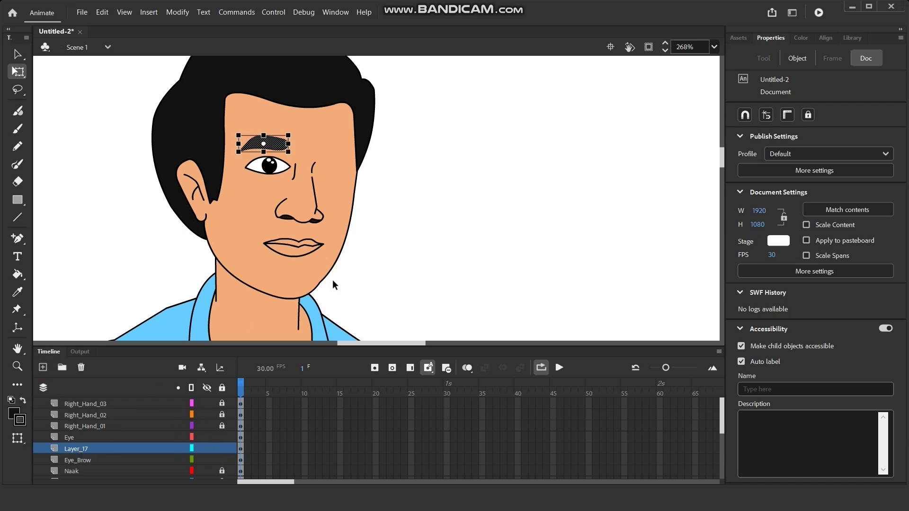
- Nudge the copied eyebrow horizontally across the face to the position above the missing second eye
key(Right)
key(Right)
key(Right)
key(Right)
key(shift+Right)
key(shift+Right)
key(shift+Right)
key(shift+Right)
key(shift+Right)
key(shift+Right)
key(shift+Right)
key(shift+Right)
key(shift+Right)
key(shift+Right)
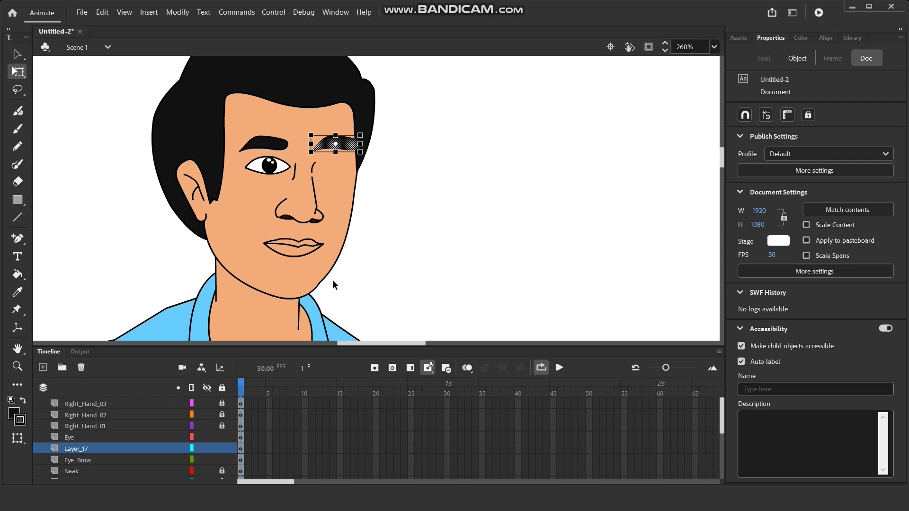
key(Left)
key(Left)
key(Left)
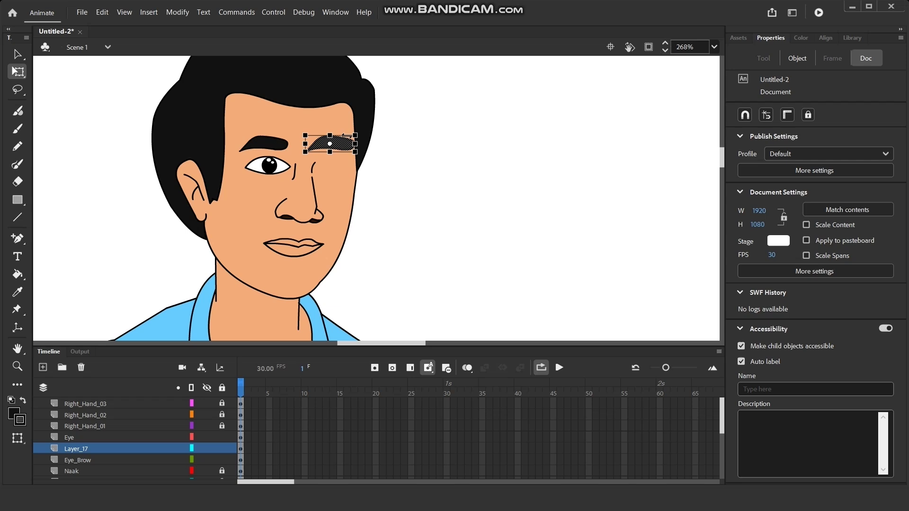
- Flip the copied eyebrow horizontally so that it mirrors the original
right_click(342, 144)
mouse_move(385, 328)
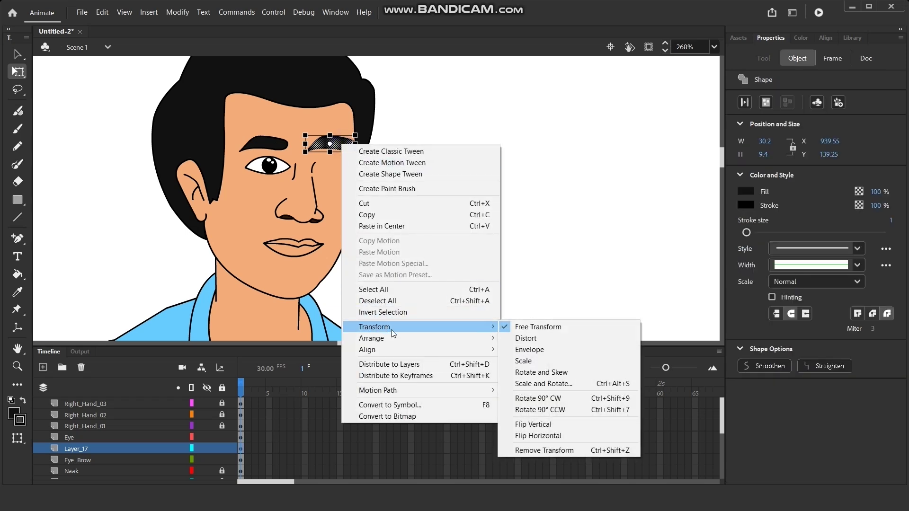
click(533, 436)
click(457, 198)
- Reposition the mirrored eyebrow slightly lower, narrow it to about 26.75 wide, and remove the stray stroke dot beside its outer end
scroll(371, 142, up, 3)
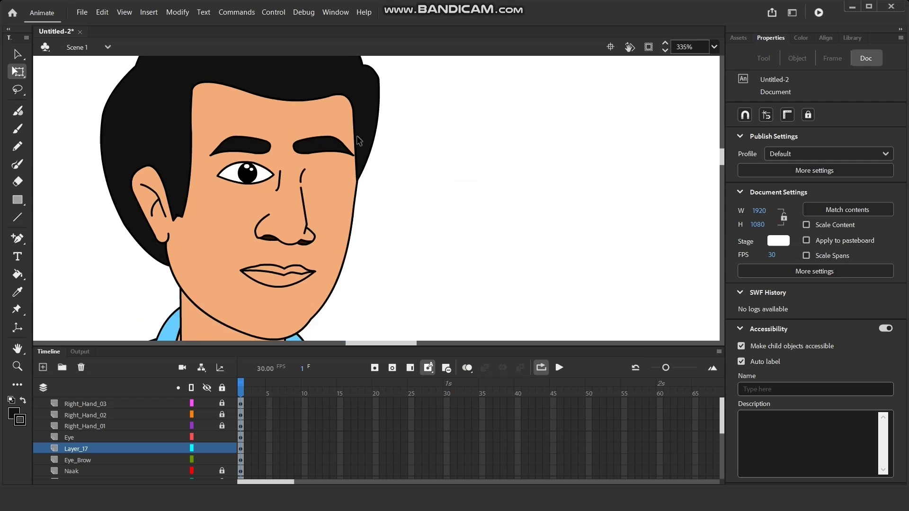
click(299, 156)
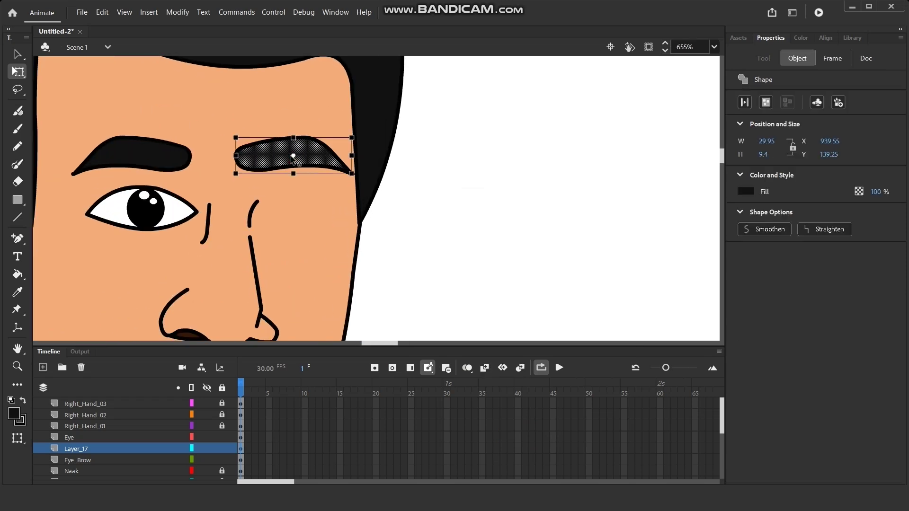
scroll(299, 156, up, 2)
drag(415, 138, 419, 155)
drag(301, 149, 311, 149)
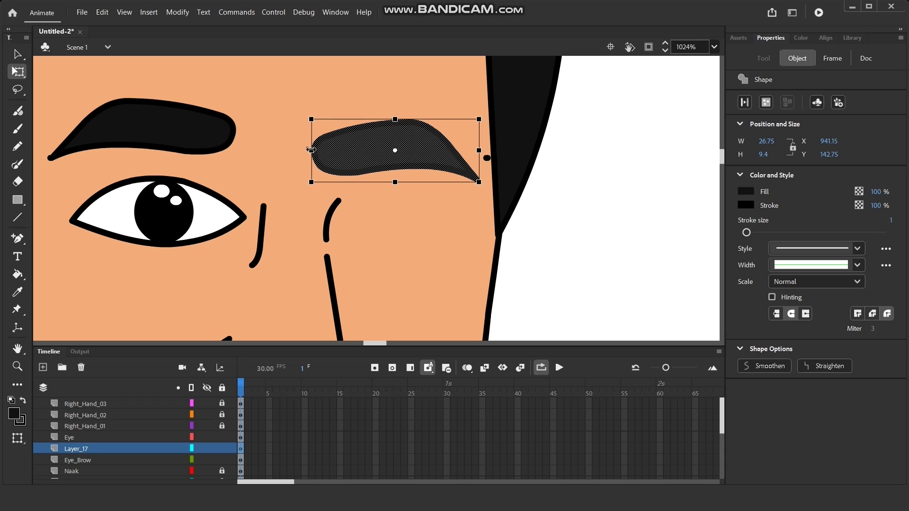
click(600, 220)
click(487, 161)
click(595, 197)
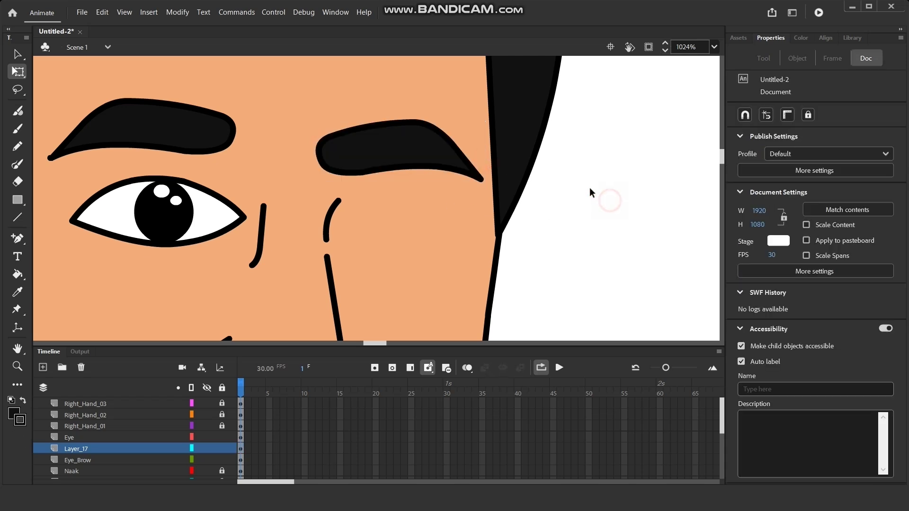
- Rename the mirrored eyebrow's layer as Eye_Brow_01, reusing the name copied from the Eye_Brow layer
scroll(436, 147, down, 5)
drag(582, 248, 561, 222)
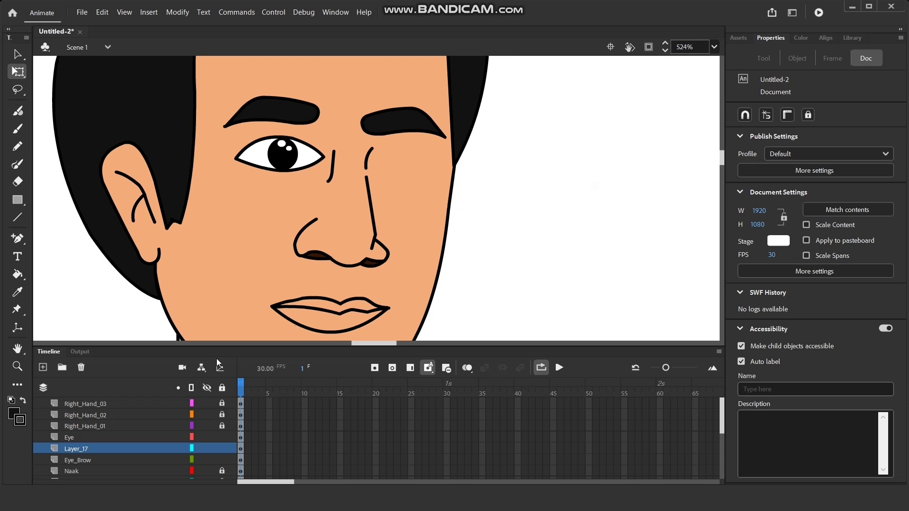
click(74, 461)
double_click(74, 460)
key(ctrl+c)
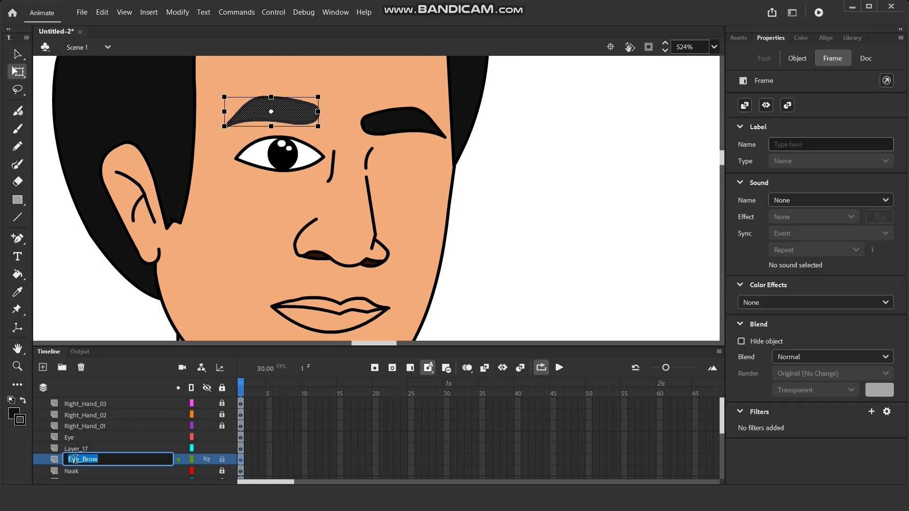
click(137, 448)
double_click(136, 448)
key(ctrl+v)
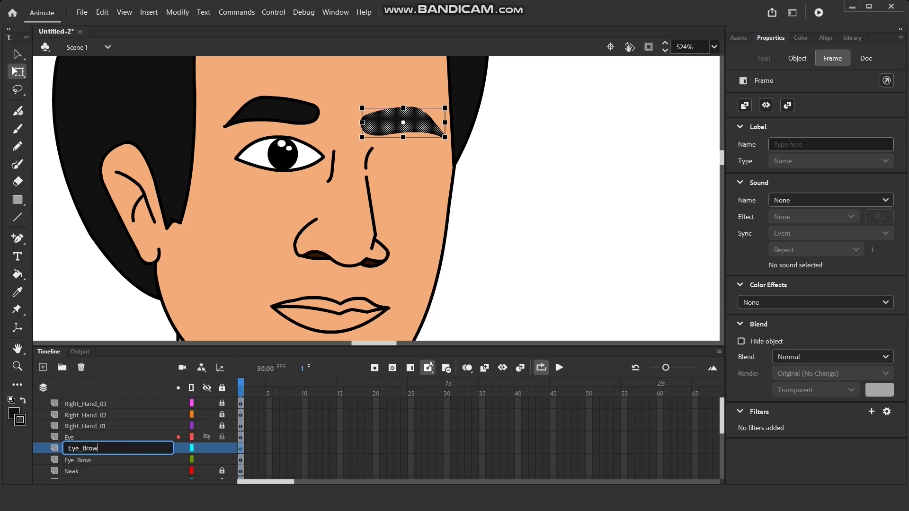
text(_01)
key(Return)
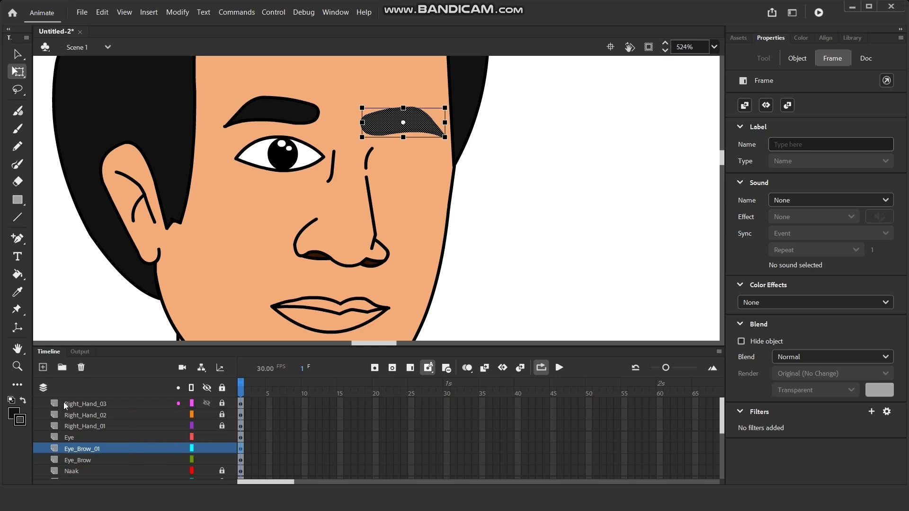
- Copy the Eye layer and paste it as a new layer above Right_Hand_03
click(279, 163)
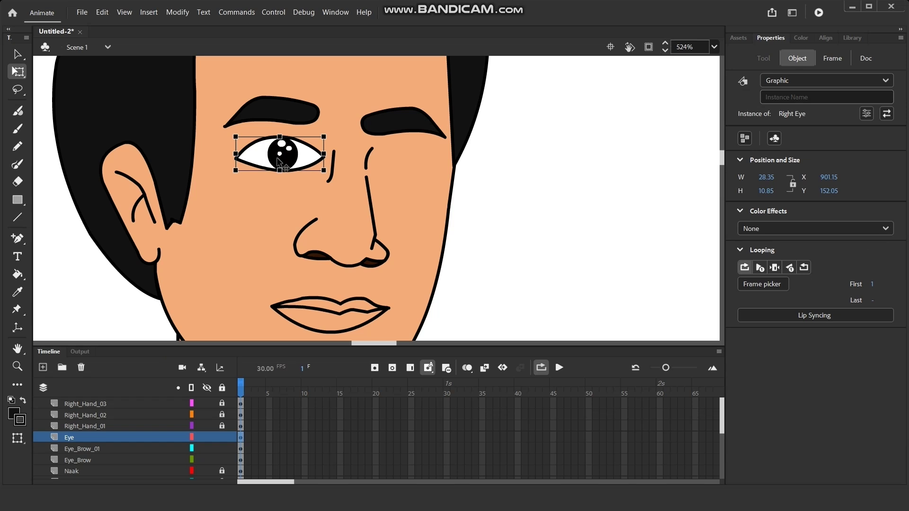
right_click(78, 436)
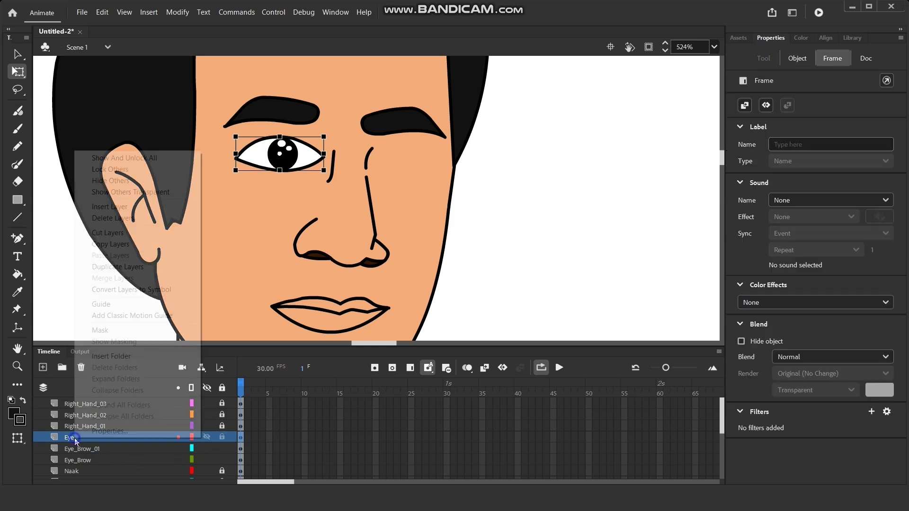
click(115, 244)
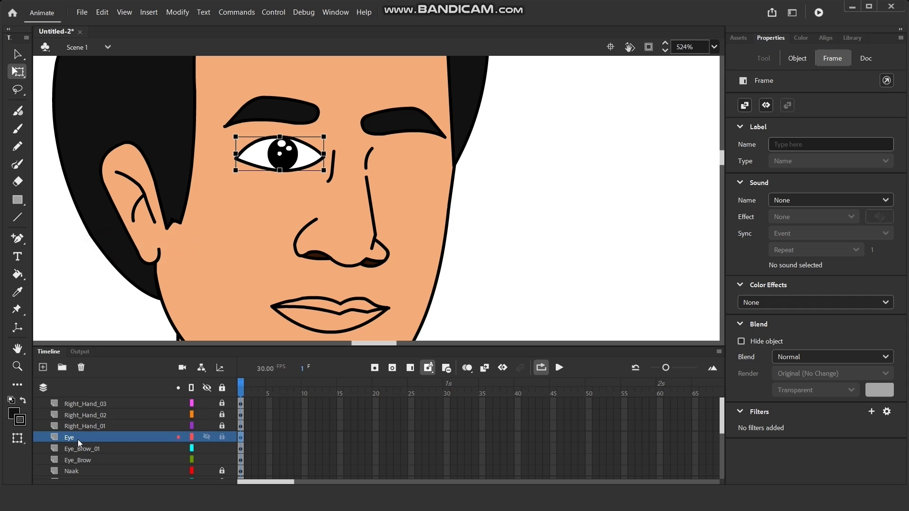
click(84, 391)
right_click(86, 403)
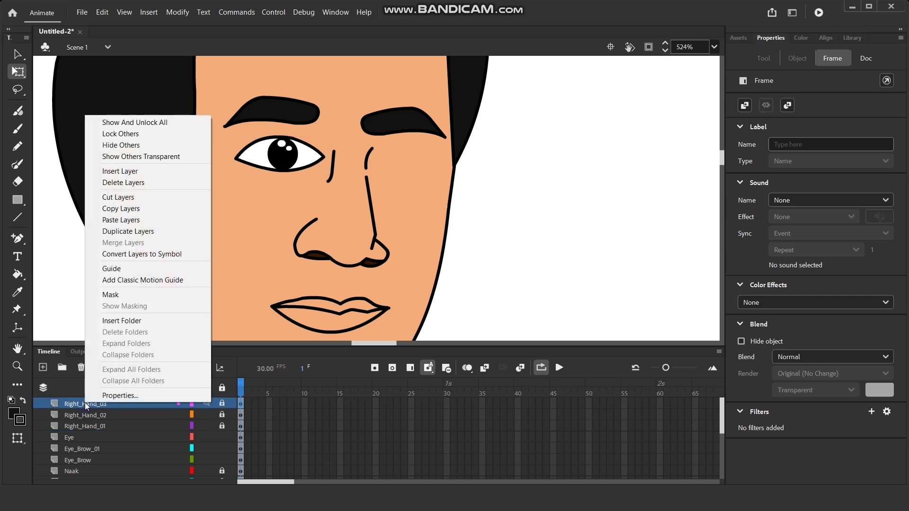
click(126, 225)
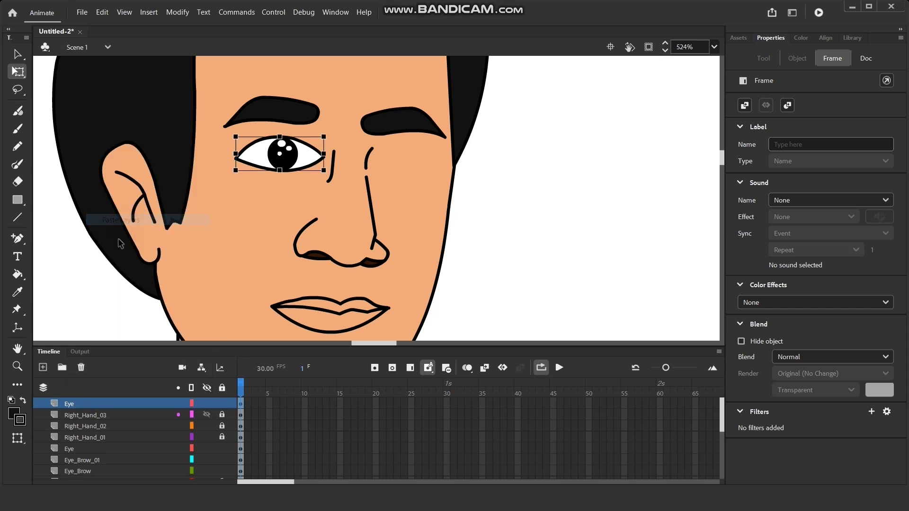
- Rename the pasted eye layer as Left_Eye and the original eye layer as Right_Eye
double_click(74, 405)
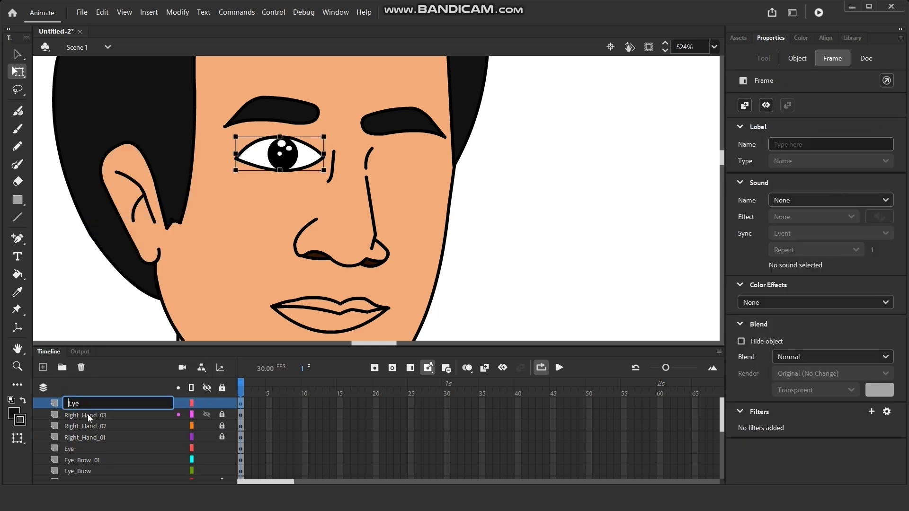
text(Lef)
text(t_)
key(Return)
double_click(70, 450)
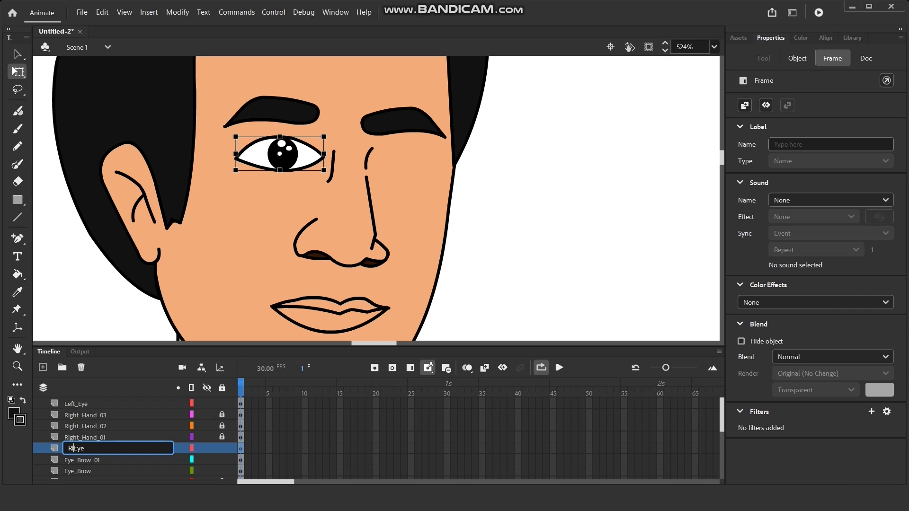
text(Right_)
key(Return)
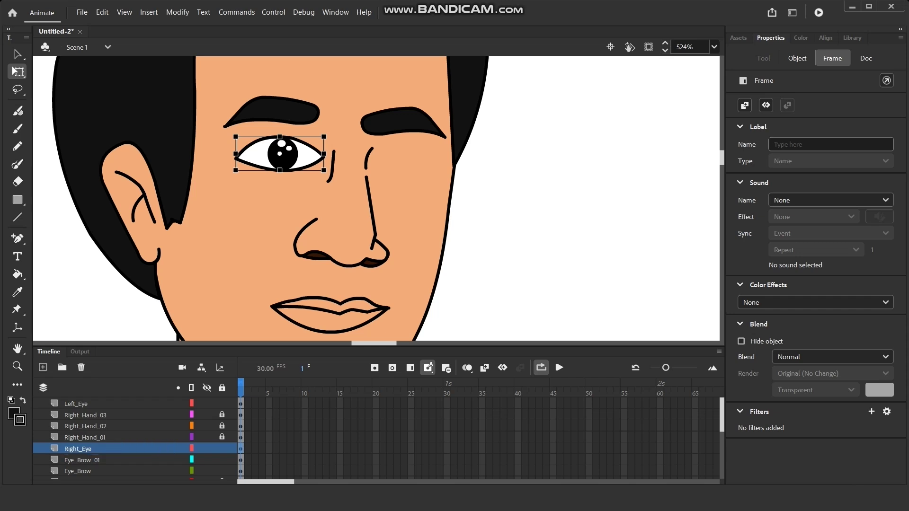
- Nudge the Right_Eye layer's eye horizontally across the face to beneath the mirrored eyebrow, leaving the Left_Eye one in place
key(ctrl+c)
key(ctrl+shift+v)
key(shift+Right)
key(shift+Right)
key(shift+Right)
key(shift+Right)
key(shift+Right)
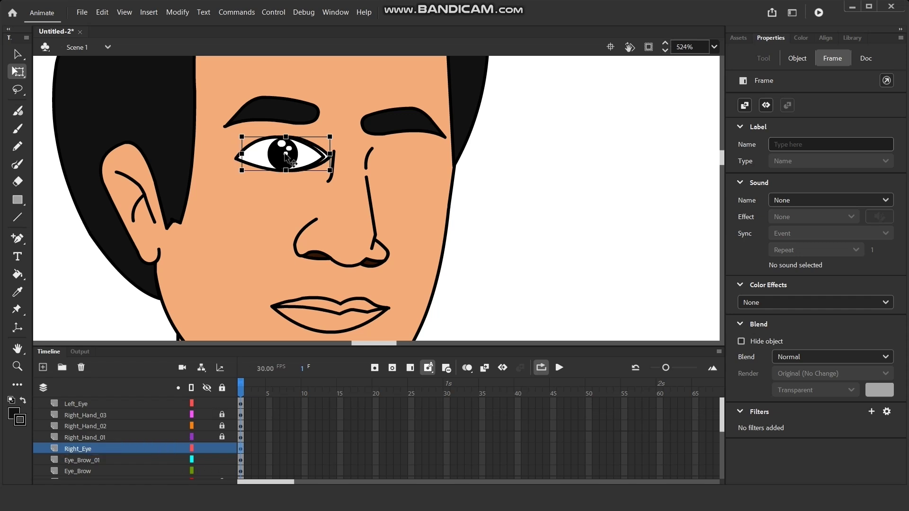
key(shift+Right)
key(shift+Right)
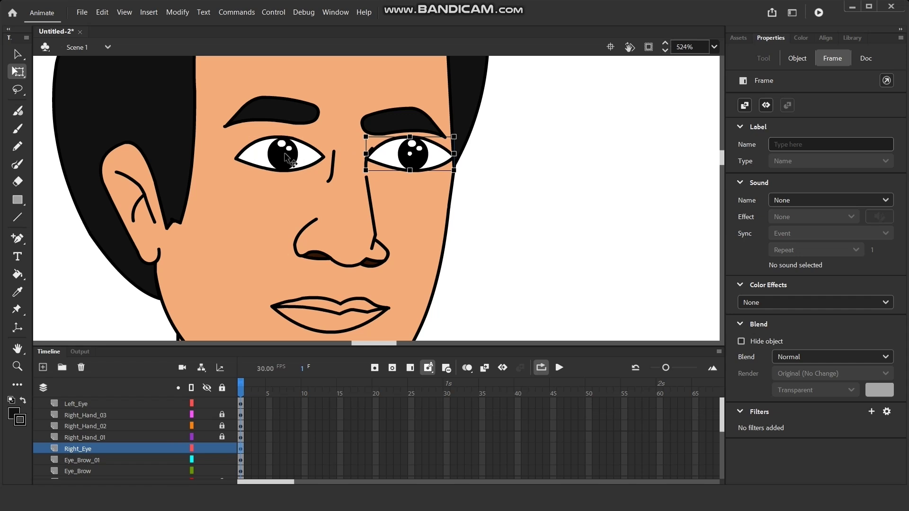
- Flip the moved eye horizontally so that it mirrors the other eye
right_click(414, 159)
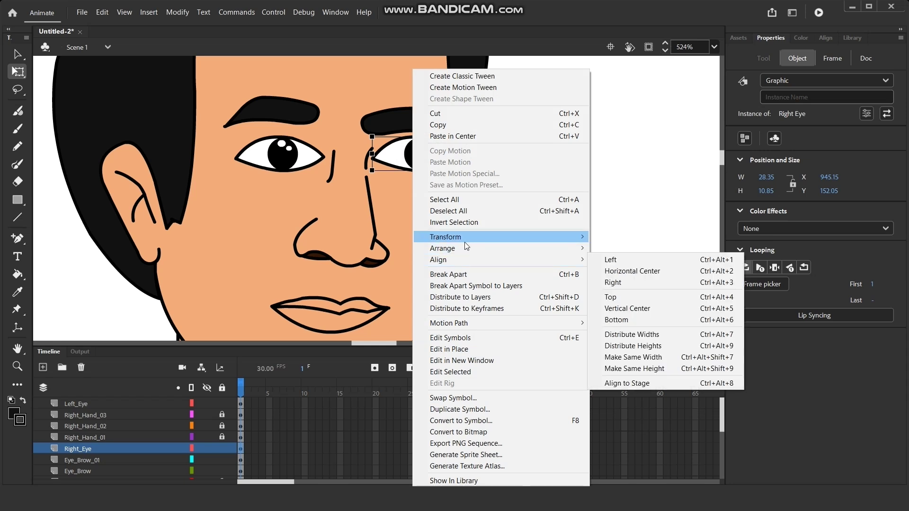
mouse_move(464, 249)
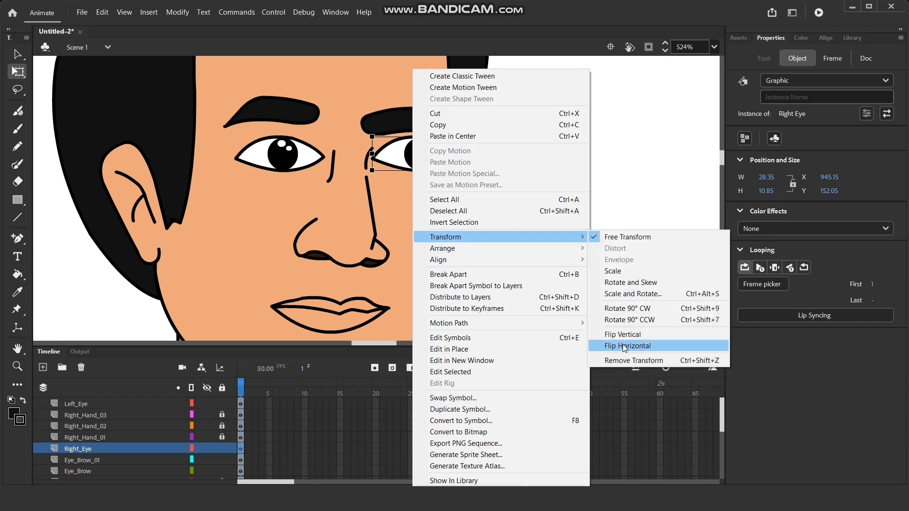
click(620, 346)
- Narrow the mirrored eye to about 22.75 wide and nudge it slightly toward the nose
scroll(448, 126, up, 2)
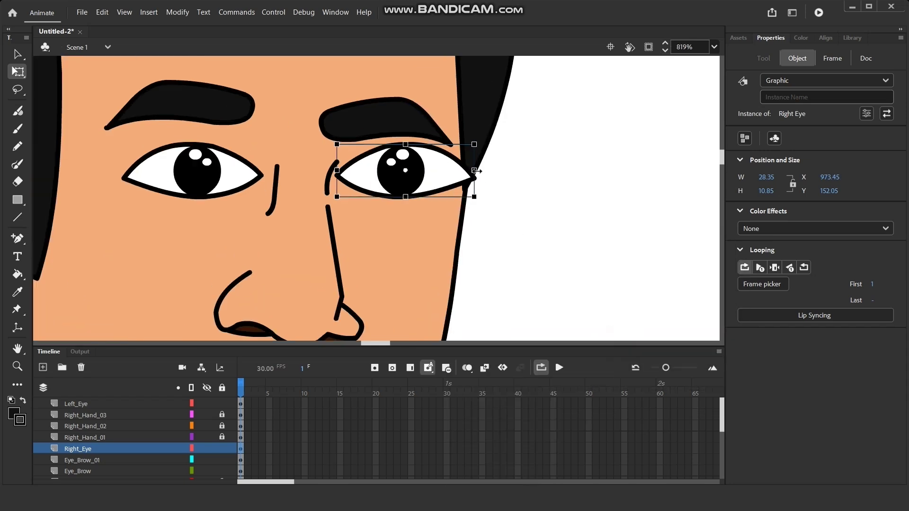
drag(472, 170, 461, 171)
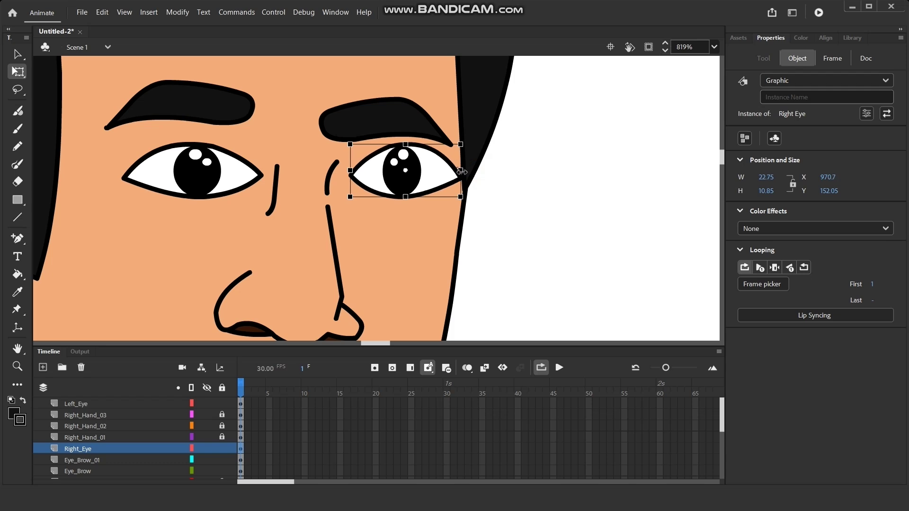
key(Left)
key(Left)
key(Left)
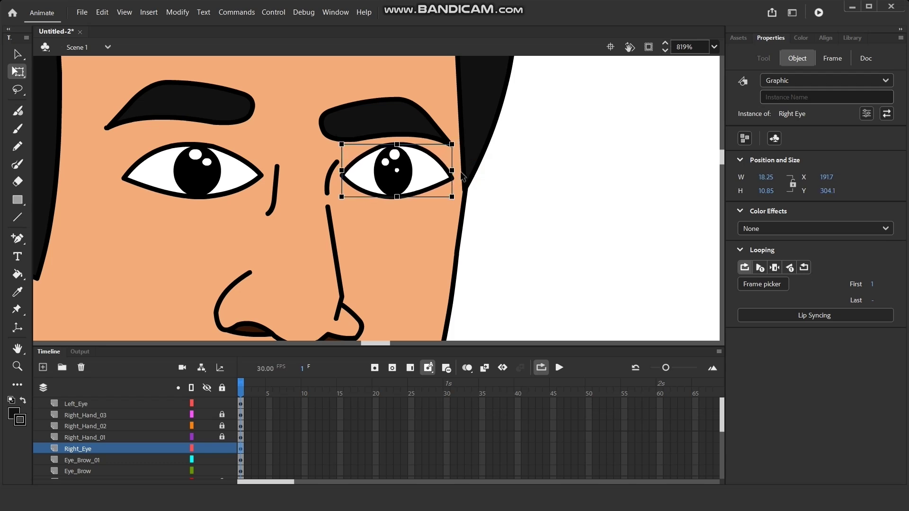
key(Left)
key(Left)
click(557, 211)
scroll(401, 189, down, 5)
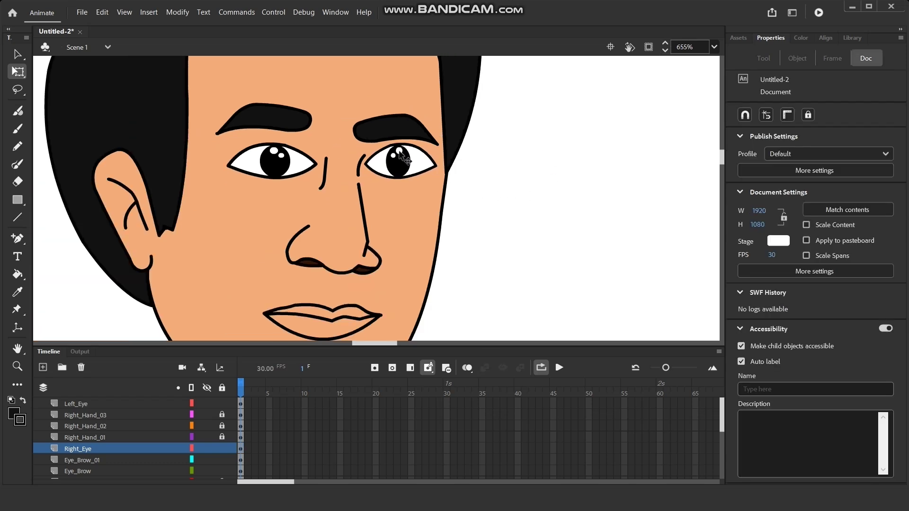
- Try rotating only the fill of the mirrored eyebrow slightly clockwise, and undo the rotation
scroll(404, 199, up, 5)
drag(524, 184, 504, 244)
click(368, 155)
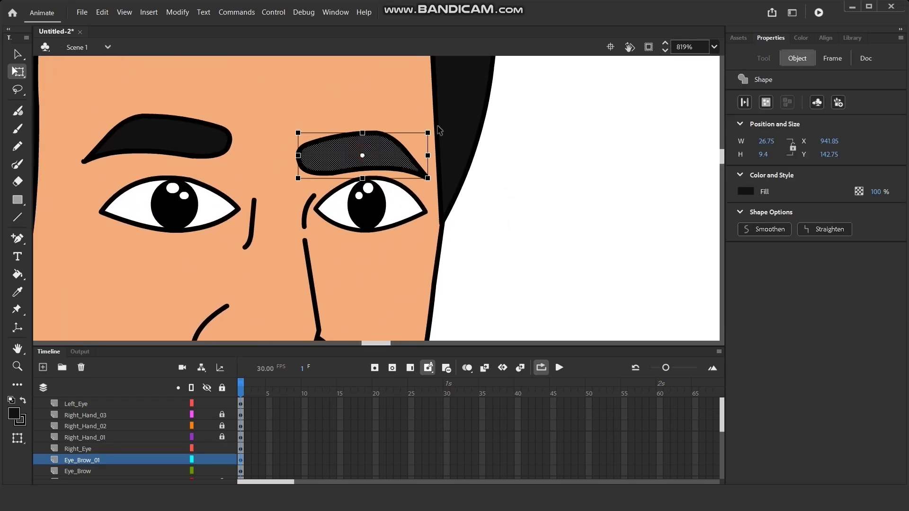
drag(437, 130, 440, 136)
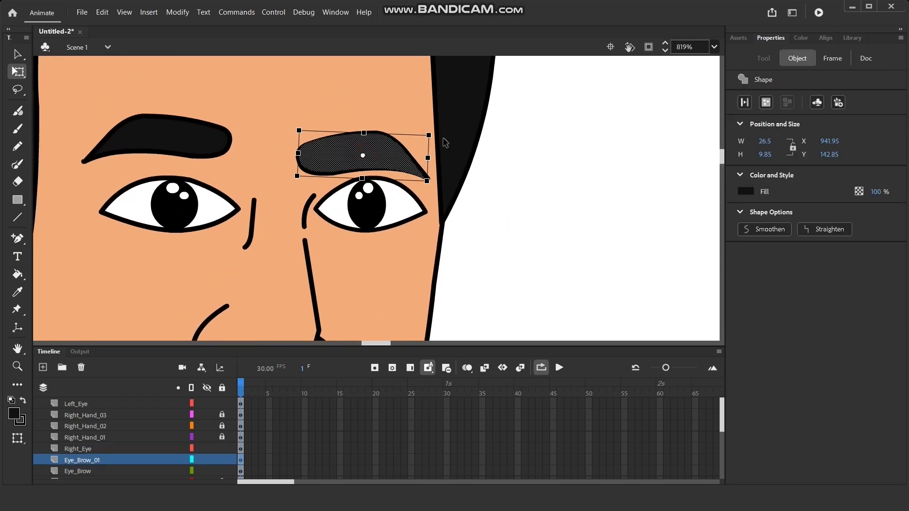
click(533, 214)
key(ctrl+z)
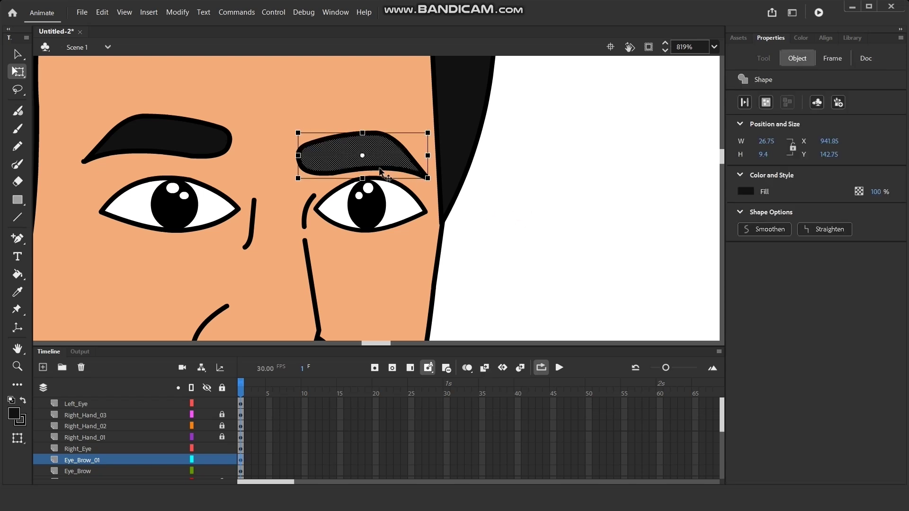
- Rotate the mirrored eyebrow together with its outline slightly clockwise and shift it slightly outward and upward above the eye
double_click(348, 154)
drag(433, 130, 438, 138)
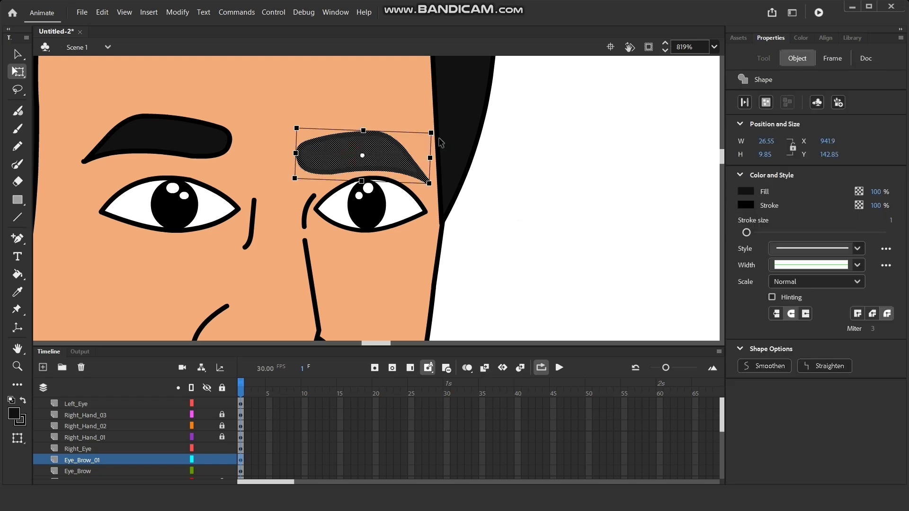
key(Right)
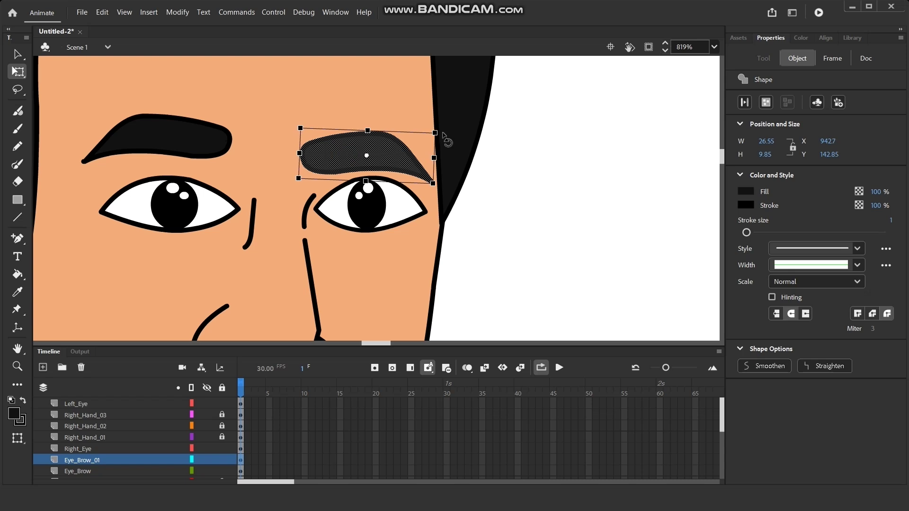
drag(444, 130, 445, 132)
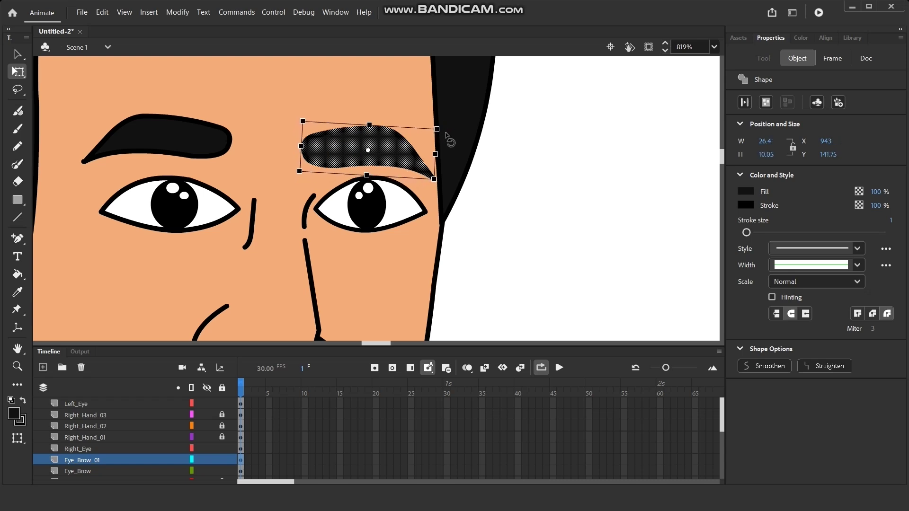
click(561, 197)
scroll(494, 195, down, 3)
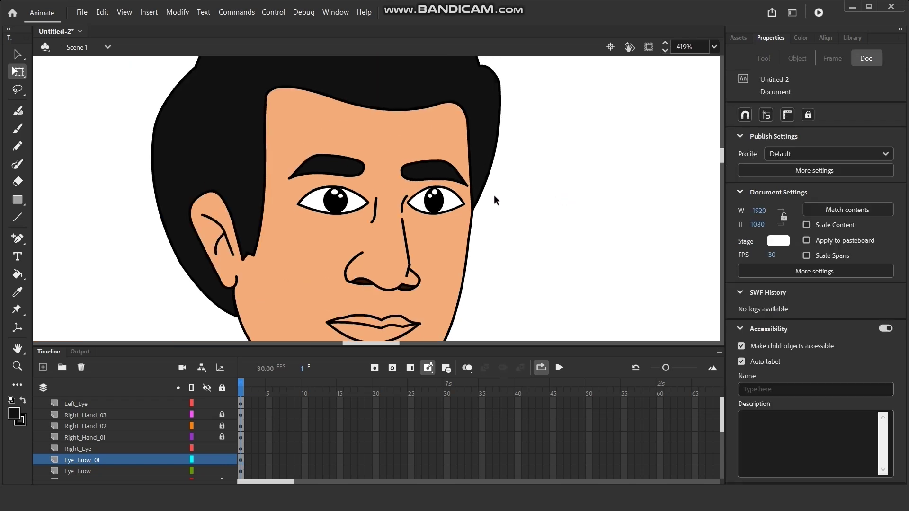
scroll(491, 243, down, 1)
drag(490, 243, 460, 213)
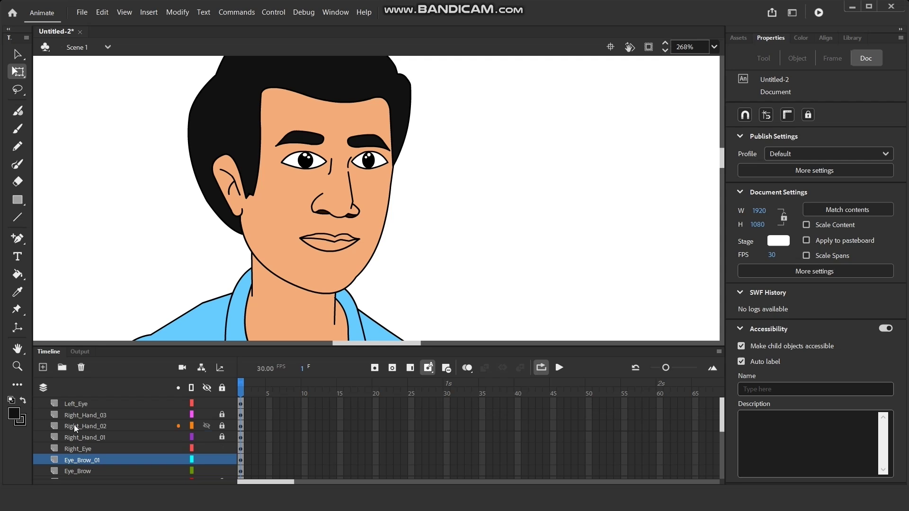
- Duplicate the mirrored eye's symbol under the name Left Eye
click(82, 408)
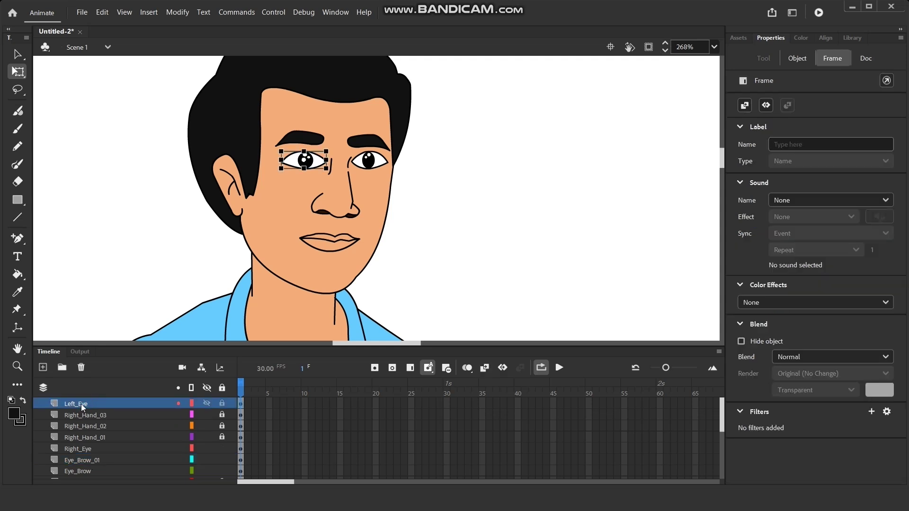
click(370, 164)
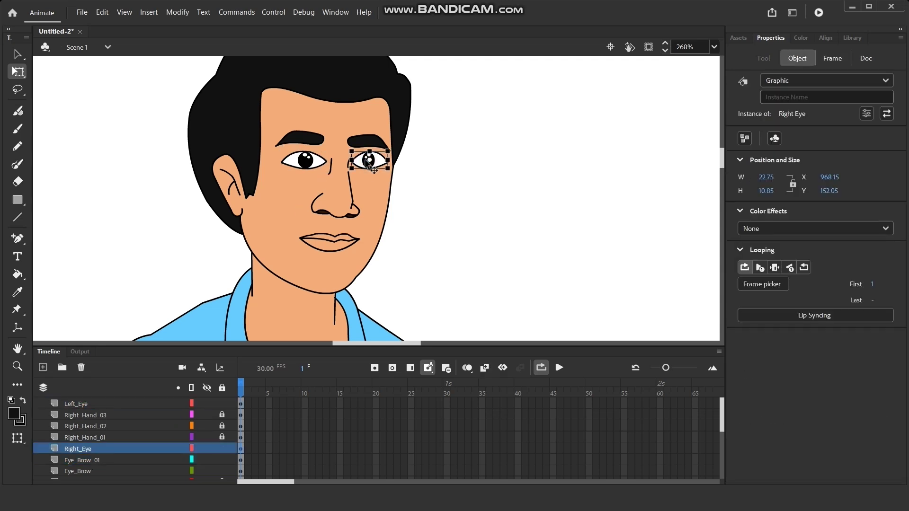
right_click(370, 166)
click(407, 410)
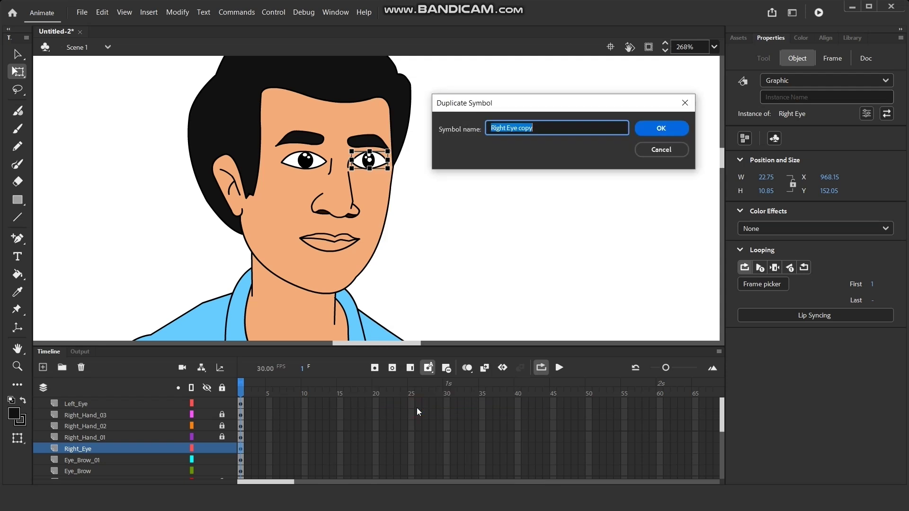
drag(504, 128, 467, 129)
text(Left Eye)
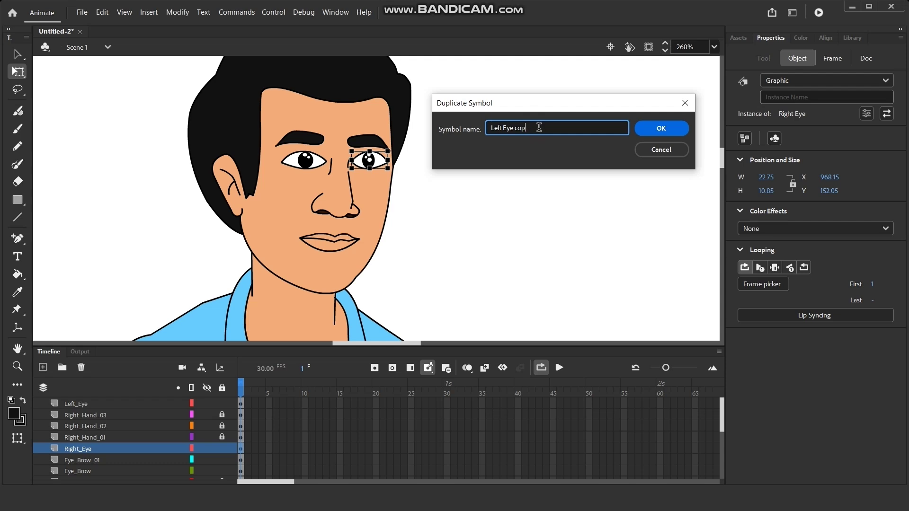
click(662, 128)
click(466, 180)
scroll(265, 166, down, 3)
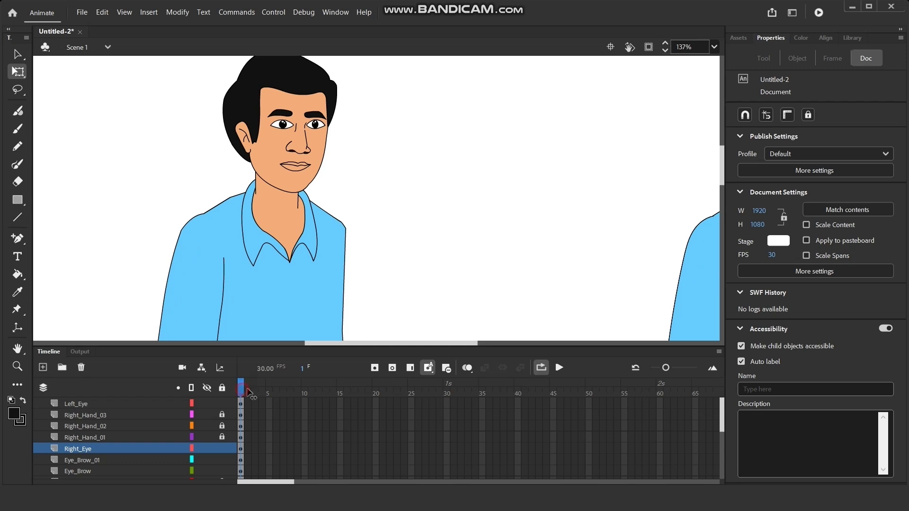
- Enlarge the timeline and insert keyframes at frame 30 on all layers from Left_Eye down to Background
drag(471, 346, 471, 248)
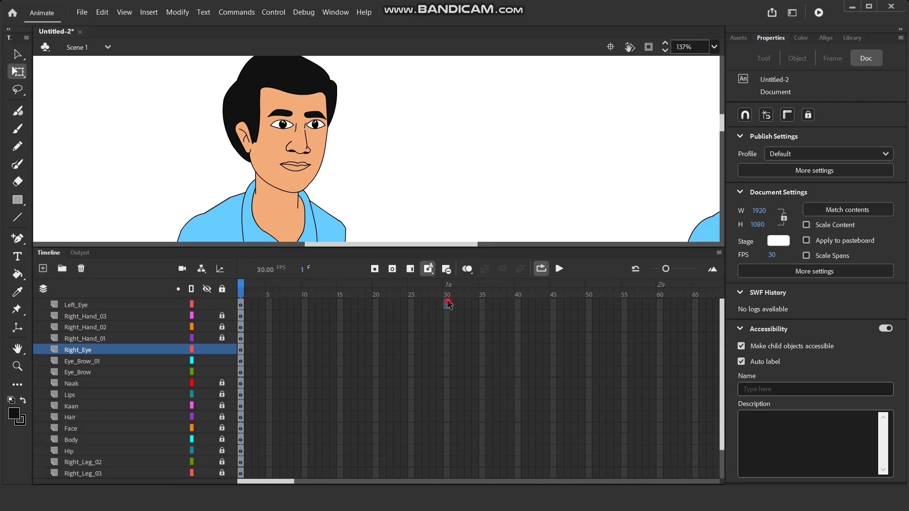
click(447, 304)
scroll(440, 397, down, 1)
shift+click(448, 463)
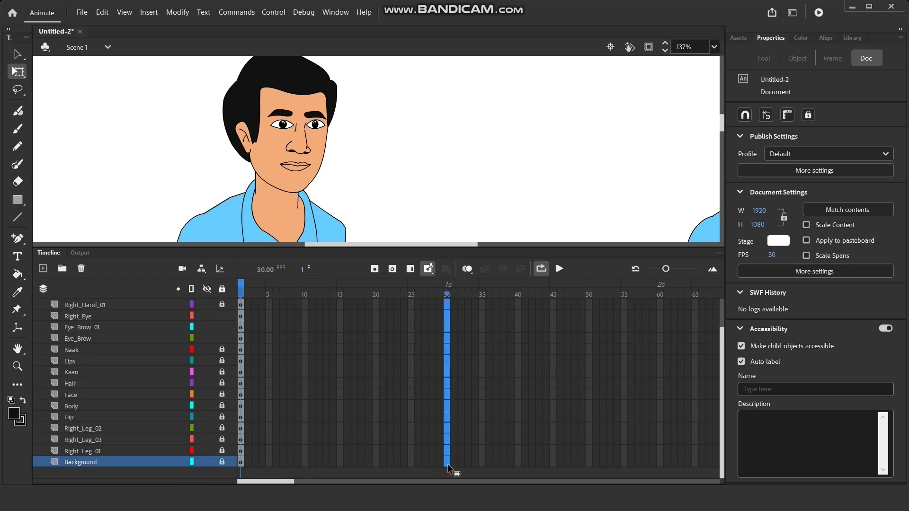
right_click(447, 464)
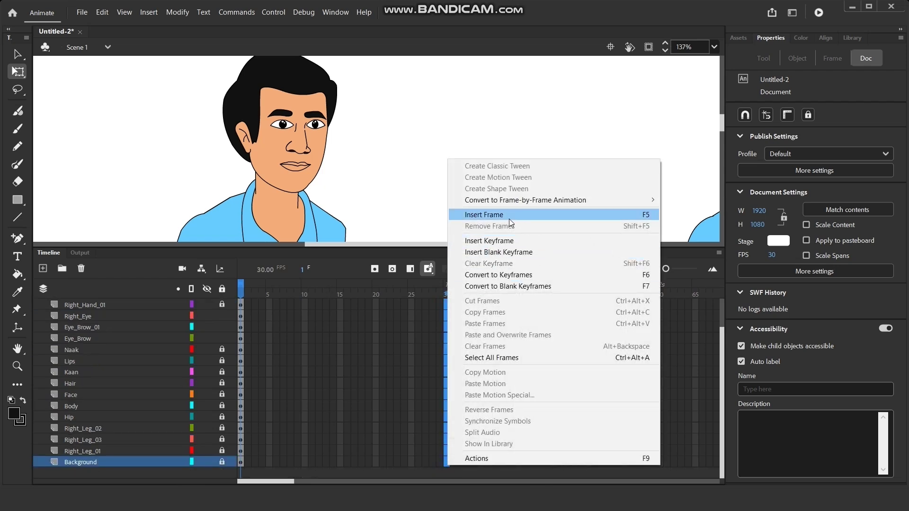
click(508, 241)
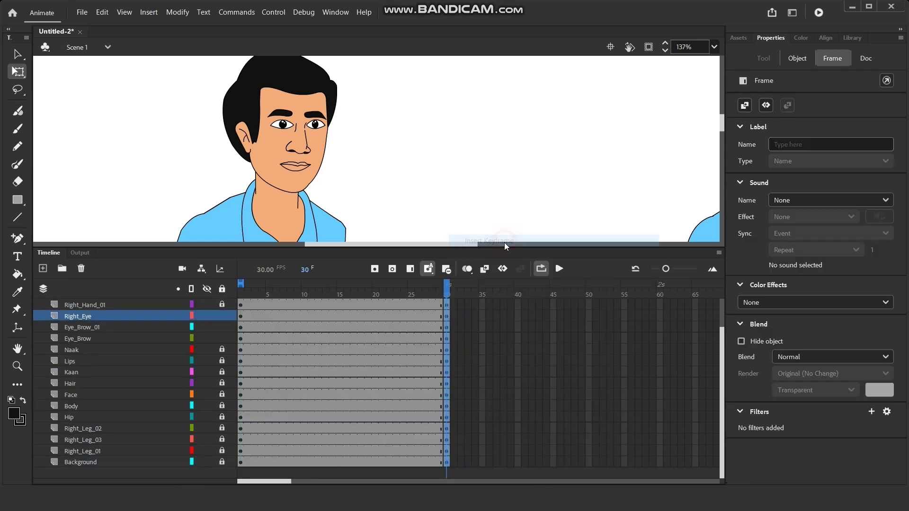
- Return to frame 1 and set the playback loop range to frames 1 through 30 for previewing the blink
drag(448, 286, 241, 285)
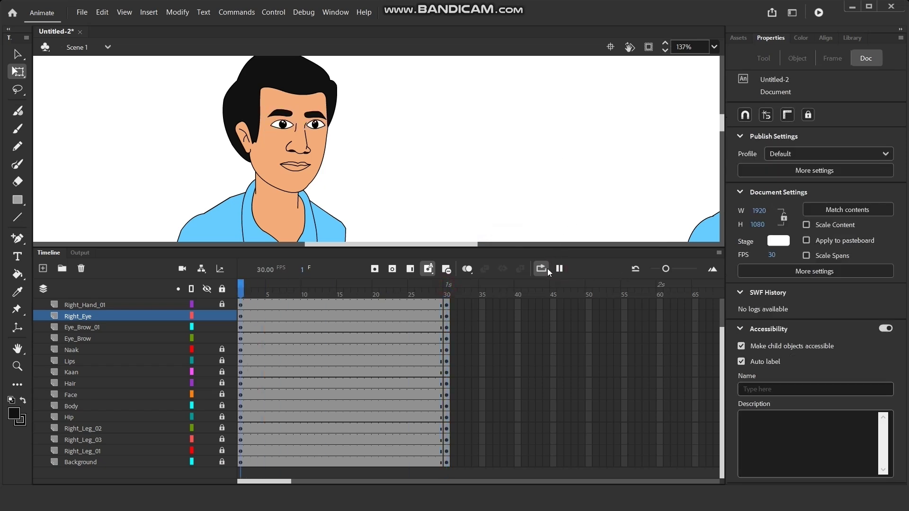
click(260, 294)
drag(251, 284, 446, 284)
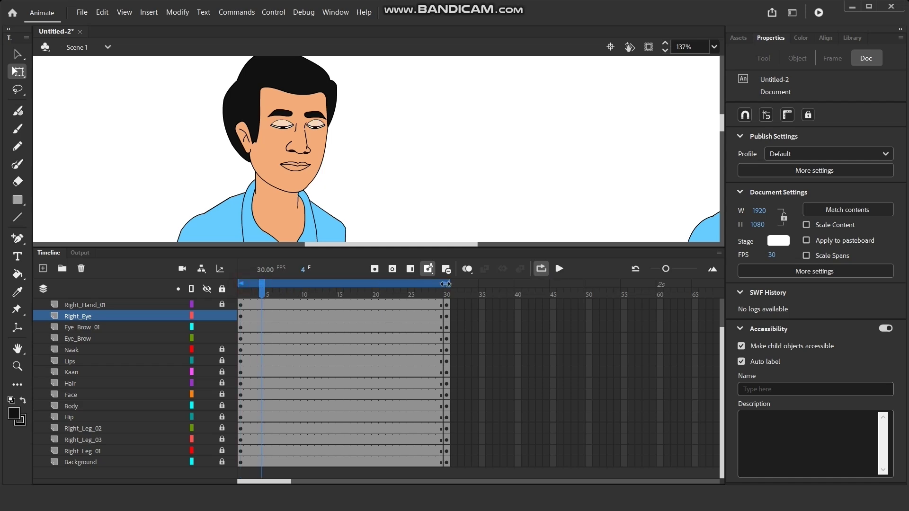
- Preview the blink animation and return to frame 1
click(559, 269)
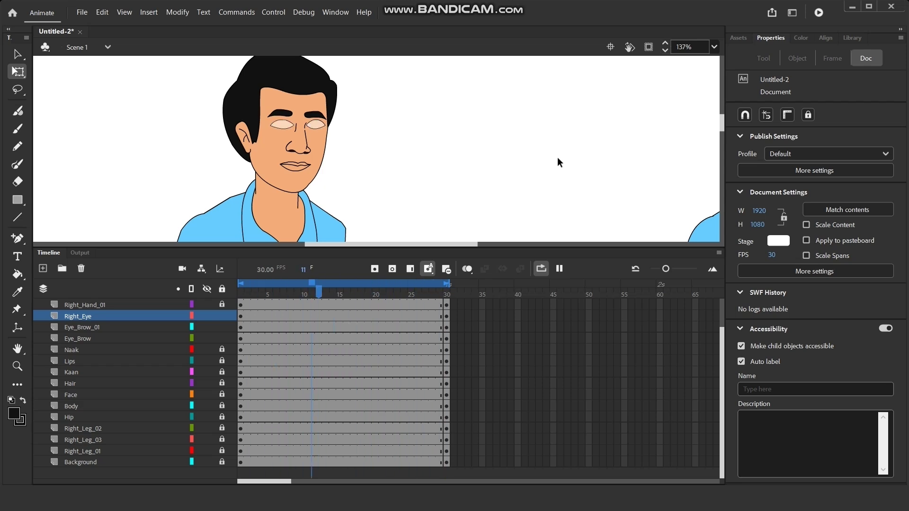
click(559, 268)
drag(295, 284, 241, 258)
- Sample the character's facial skin colour as the fill colour for the Paint Bucket
scroll(274, 116, up, 5)
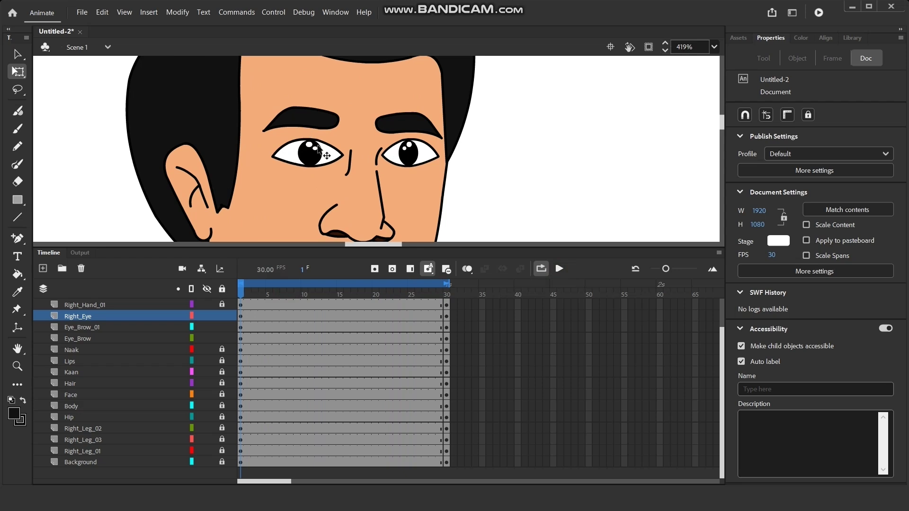
click(17, 292)
click(320, 210)
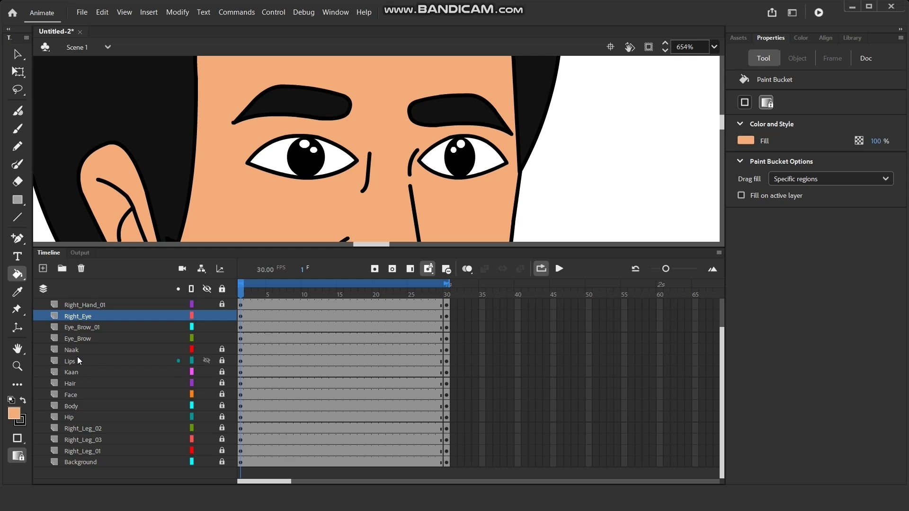
- Open the Left Eye symbol from the Right_Eye layer for editing and select its masked layer Layer_4
scroll(78, 332, up, 1)
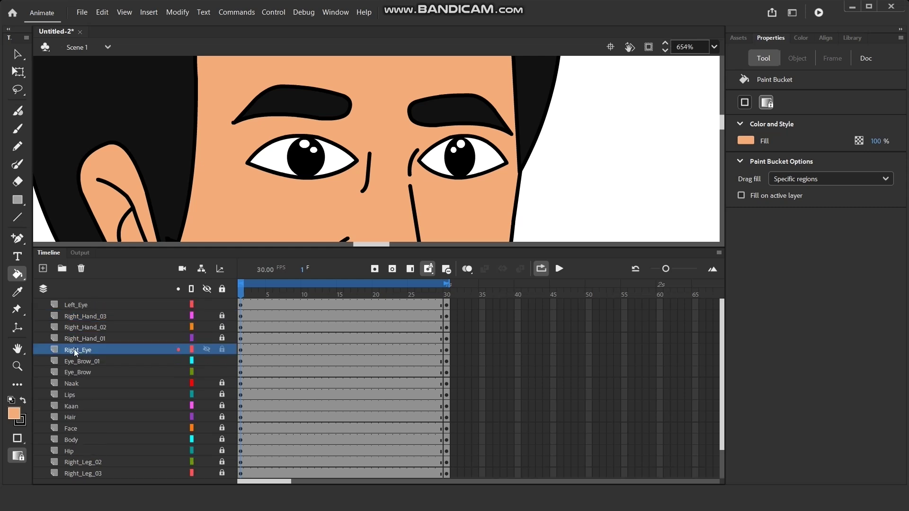
click(76, 353)
click(18, 54)
double_click(458, 162)
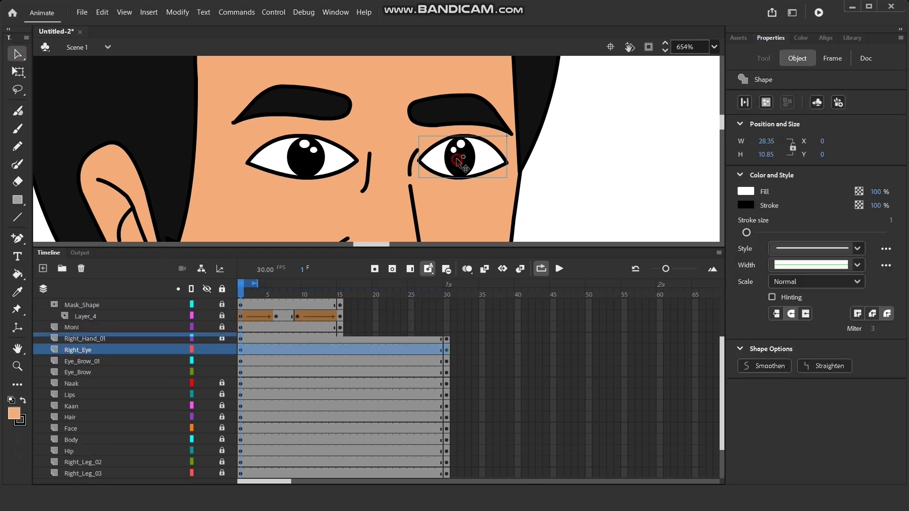
click(116, 315)
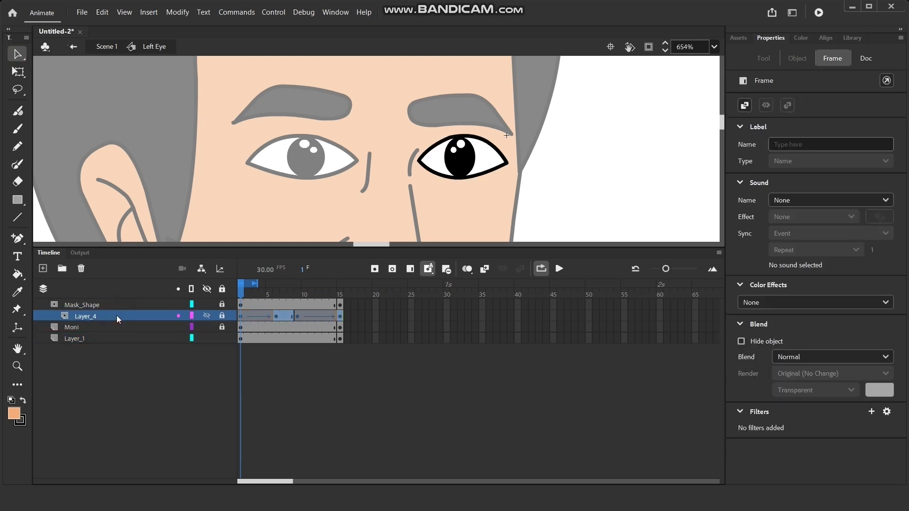
right_click(117, 315)
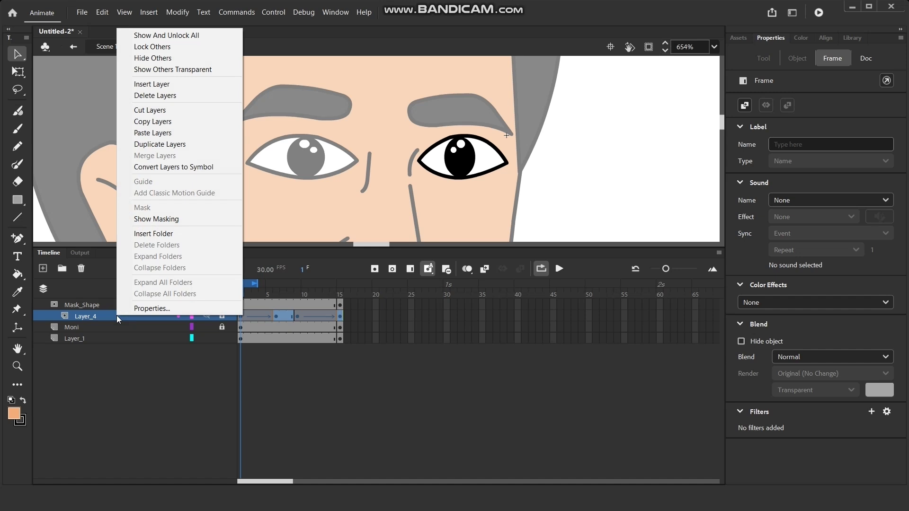
click(110, 389)
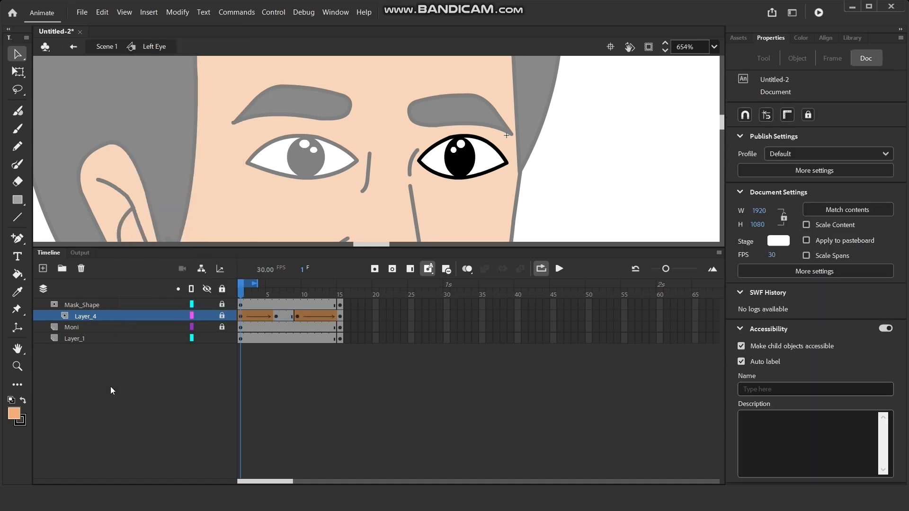
- Unlock Layer_4, fill the eyelid rectangle with the skin colour on frame 1, relock the layer and return to the main scene
click(220, 316)
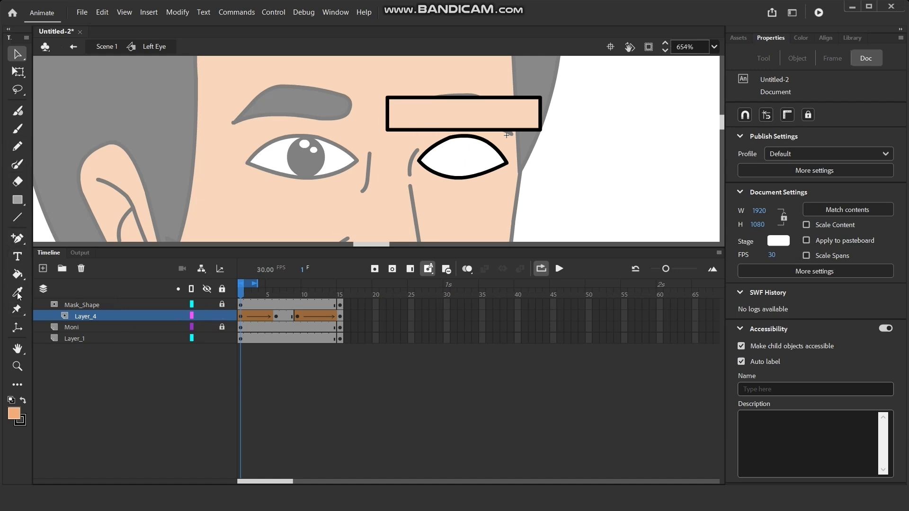
click(18, 273)
click(419, 116)
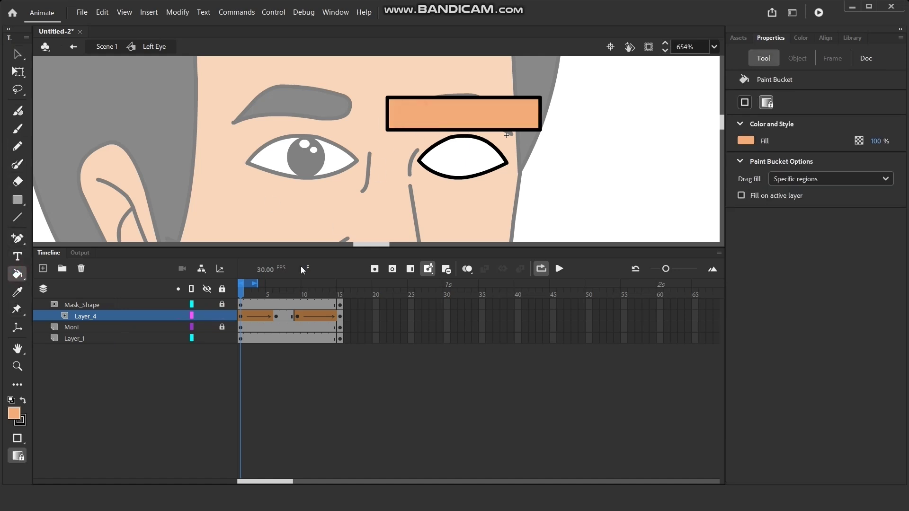
click(222, 317)
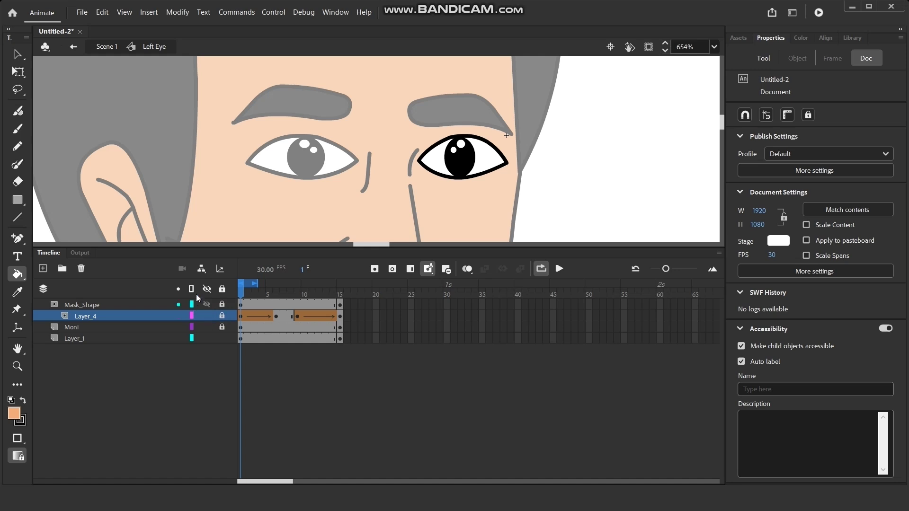
click(103, 46)
- In the Right Eye symbol, fill Layer_4's eyelid rectangle with the skin colour on frame 1, relock the layer and return to Scene 1
click(18, 54)
click(75, 305)
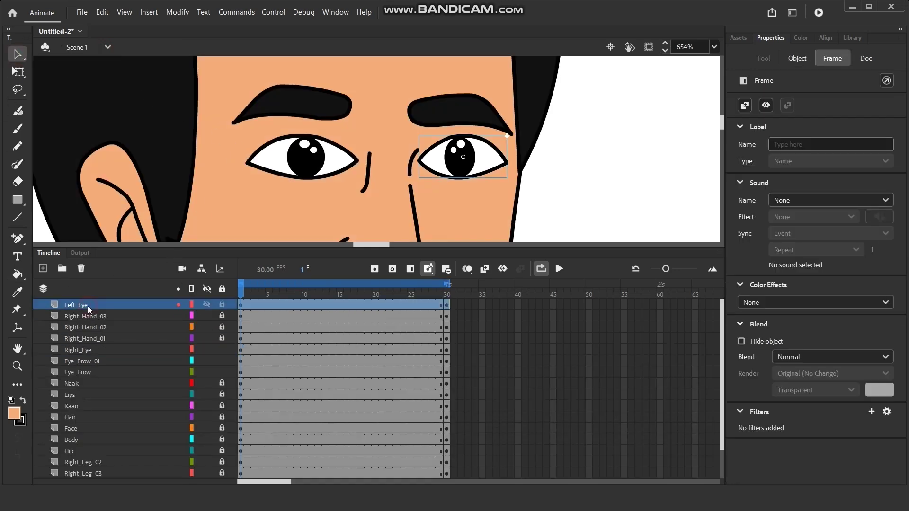
double_click(313, 168)
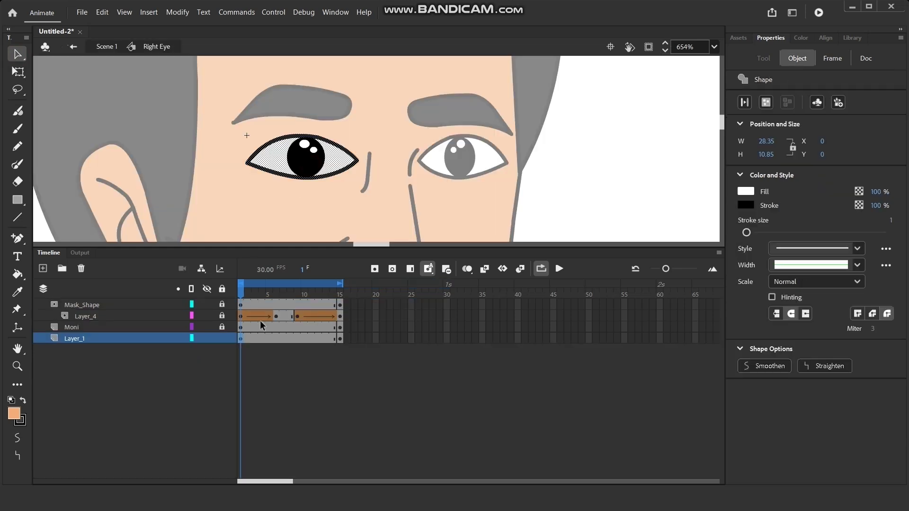
click(222, 316)
click(17, 274)
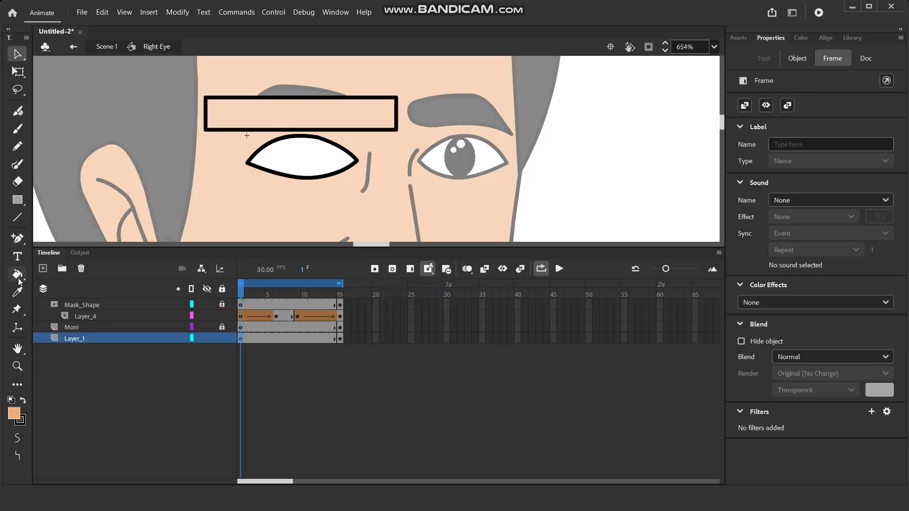
click(244, 107)
click(222, 315)
click(18, 54)
double_click(542, 219)
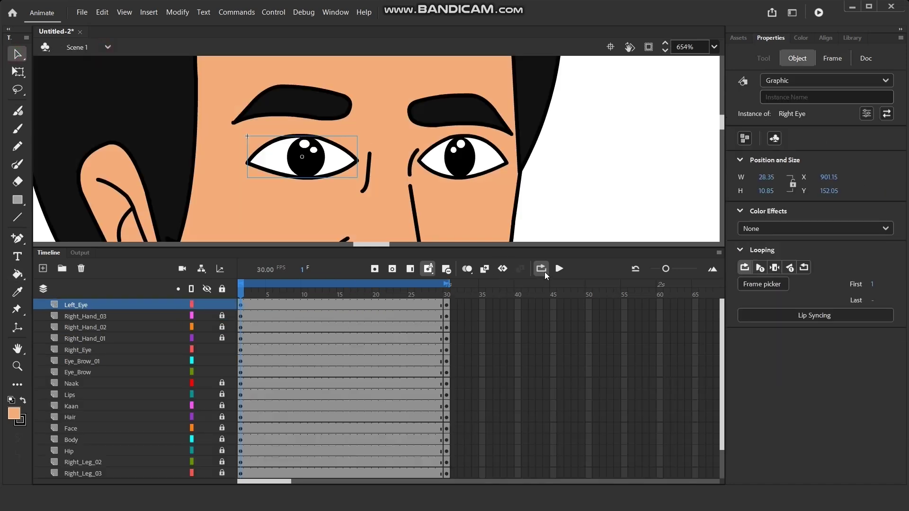
- Play the blink and scrub to frame 7 to examine the closed eyelids' fill
click(560, 269)
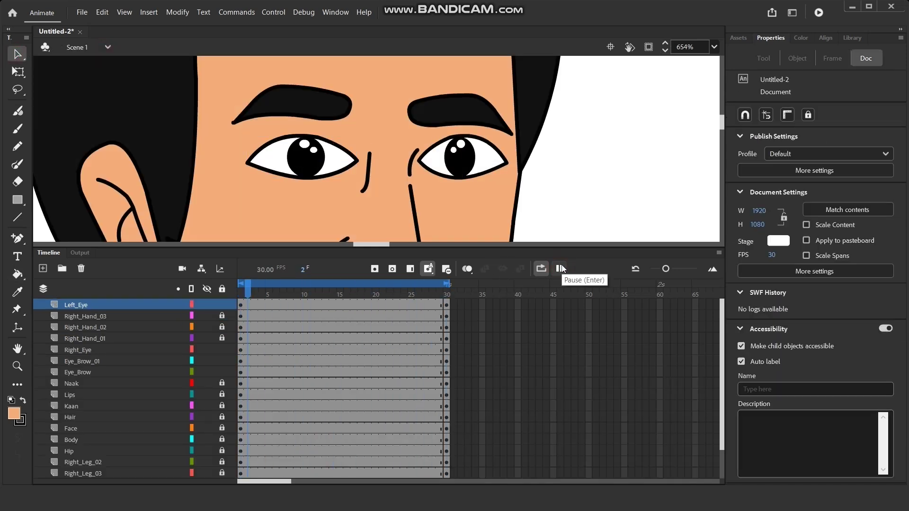
click(560, 268)
drag(391, 293, 283, 294)
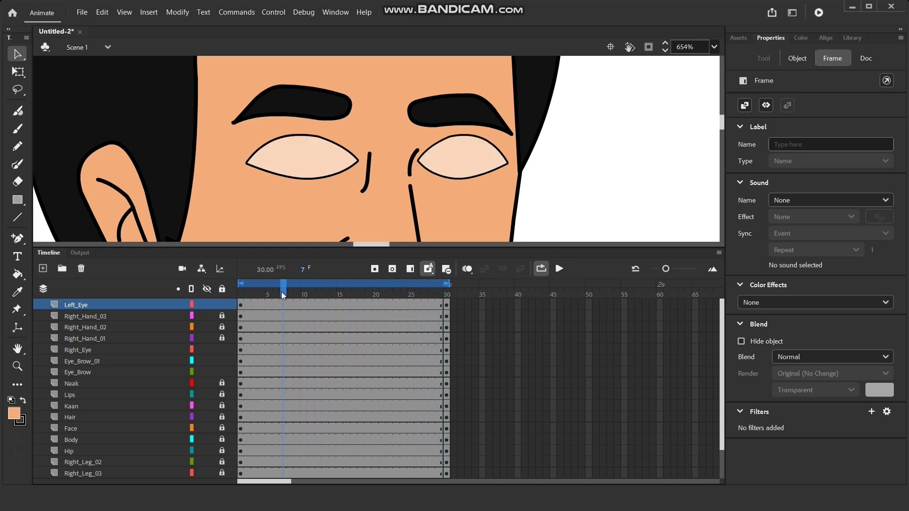
- Open the Right Eye symbol at frame 7 and unlock Layer_4 for editing the lowered eyelid
click(299, 162)
double_click(296, 163)
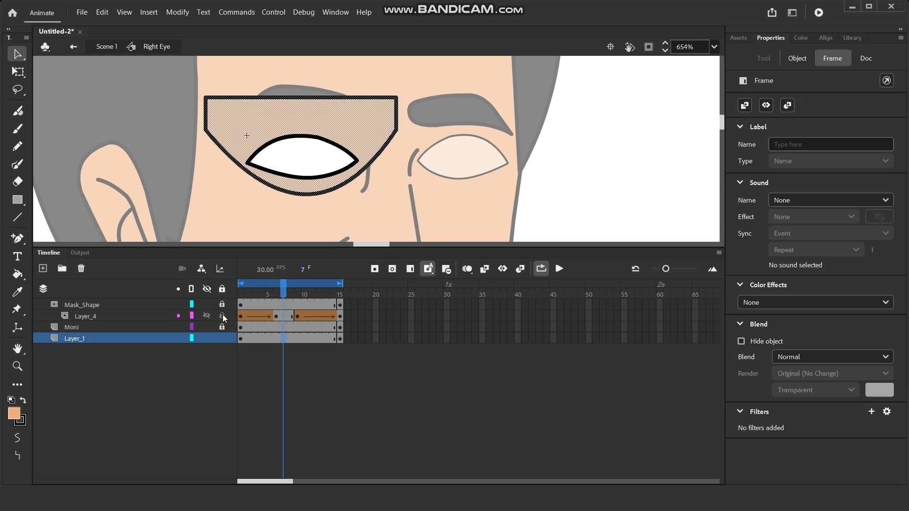
click(604, 143)
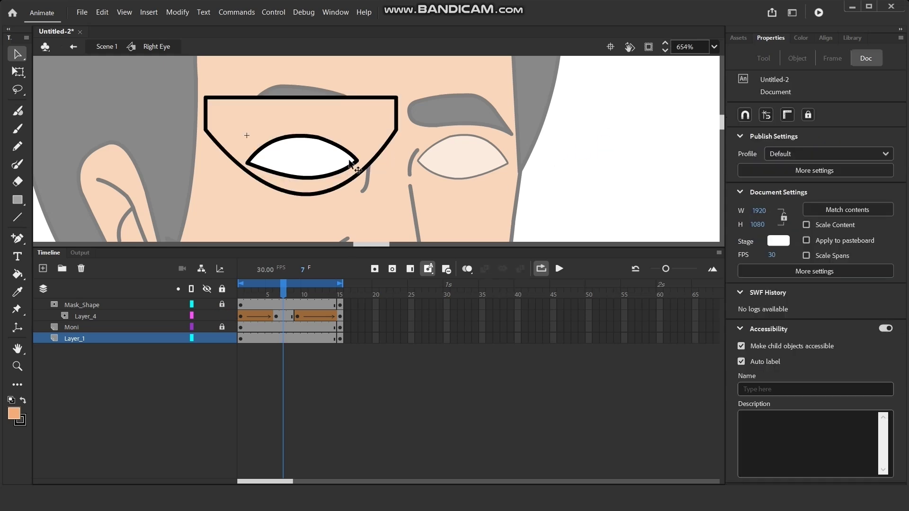
click(14, 414)
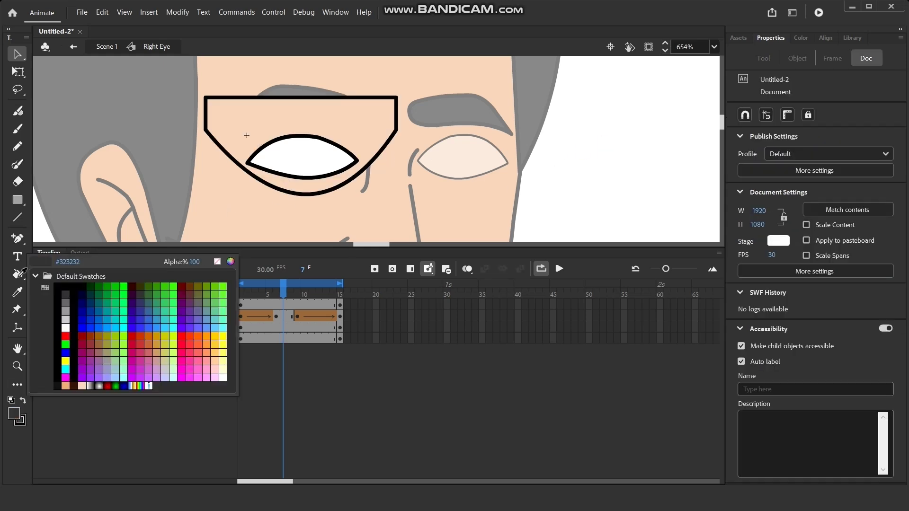
click(18, 275)
key(ctrl+a)
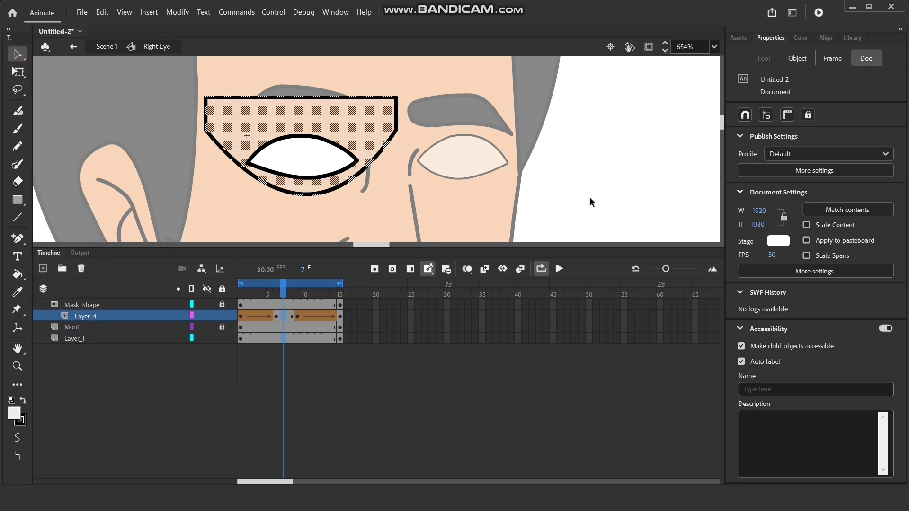
click(479, 168)
- Sample the skin colour from the filled eyelid rectangle on frame 1 of the Right Eye symbol
drag(285, 287, 240, 288)
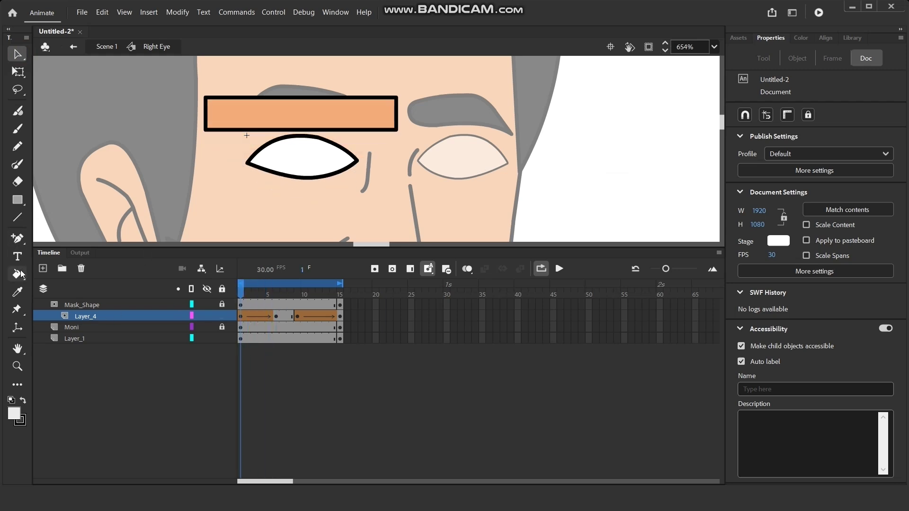
click(18, 292)
click(248, 116)
- Fill the Right Eye symbol's lowered eyelid with the sampled skin colour on the keyframe at frame 6
key(period)
key(period)
key(period)
key(period)
key(period)
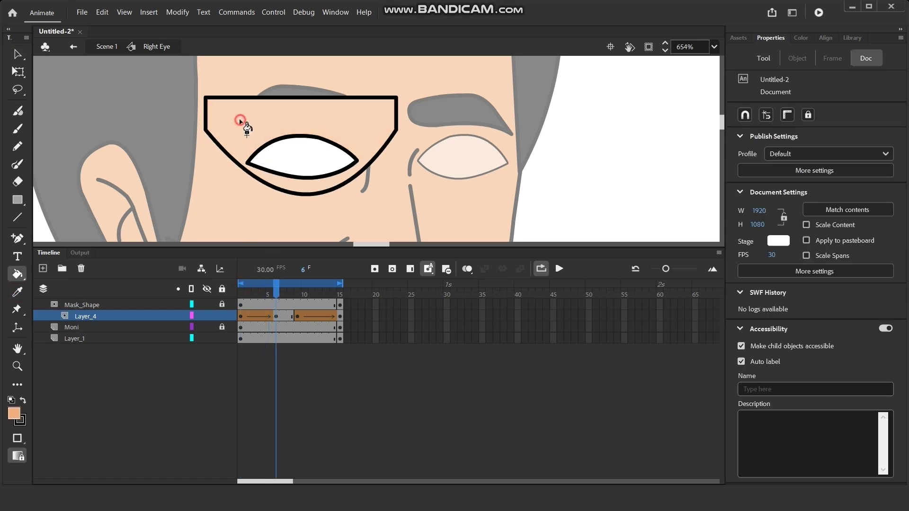
click(237, 119)
- Fill the Right Eye's eyelid with the same skin colour on the remaining keyframes through frame 15, and return to the main scene
drag(276, 287, 326, 287)
click(315, 183)
click(340, 289)
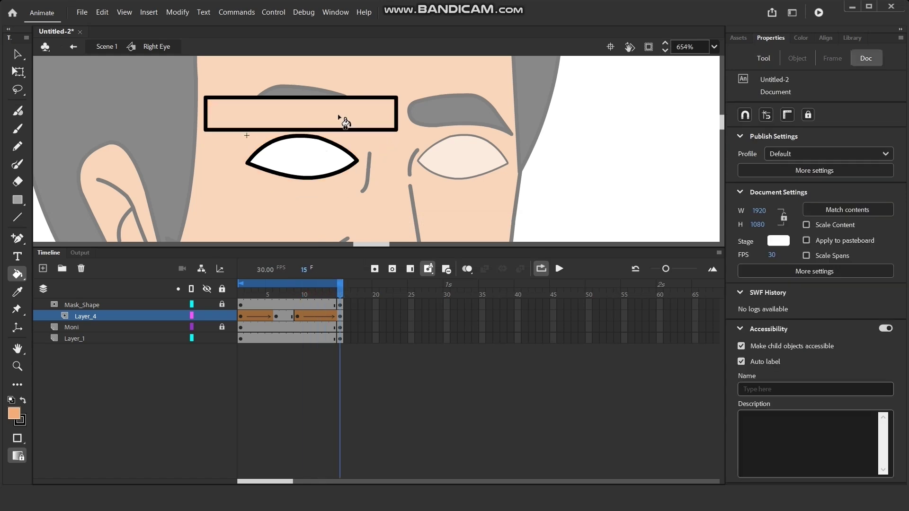
click(337, 109)
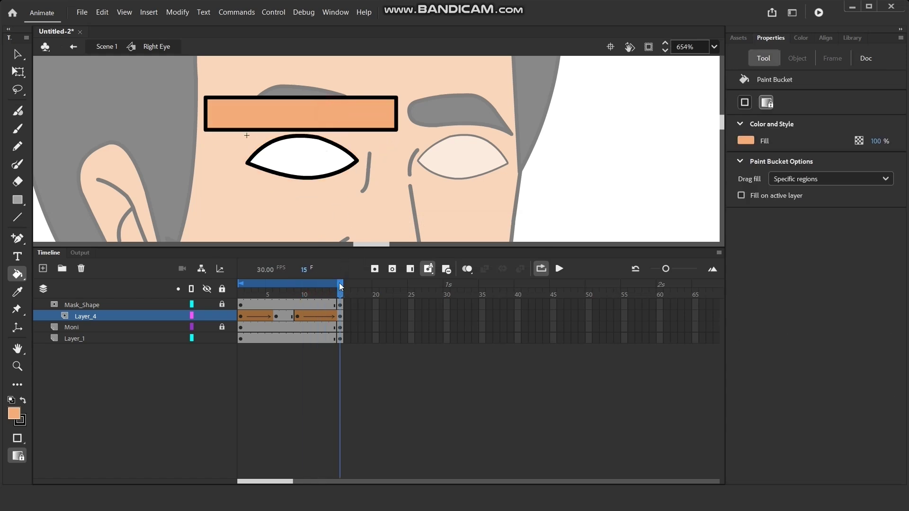
click(107, 47)
- Play the timeline to compare both eyelids' colour during the blink and return to frame 1
click(559, 268)
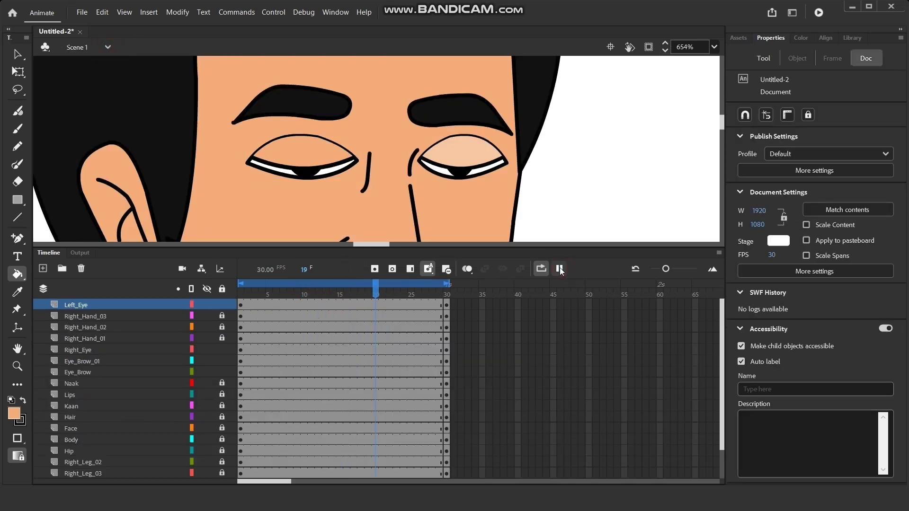
click(383, 288)
drag(367, 288, 241, 287)
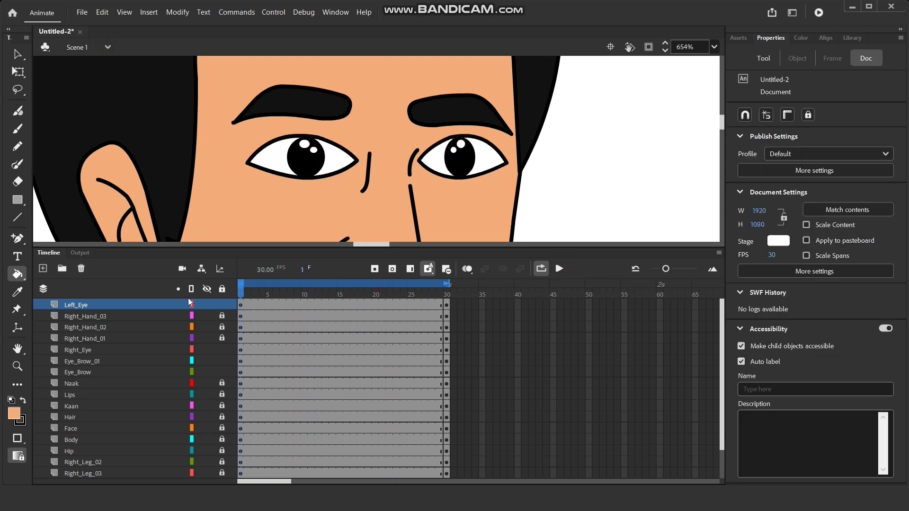
- Open the Left Eye symbol from the Right_Eye layer and unlock Layer_4
click(88, 372)
click(90, 349)
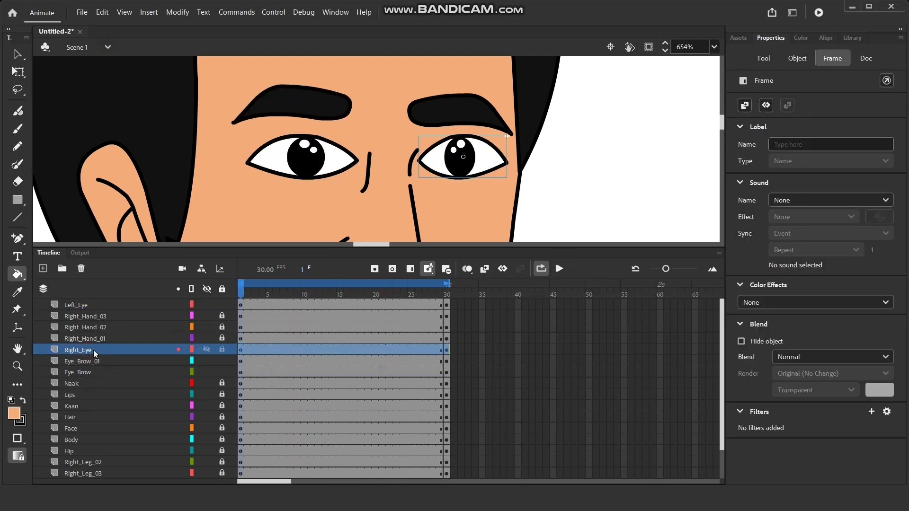
click(17, 54)
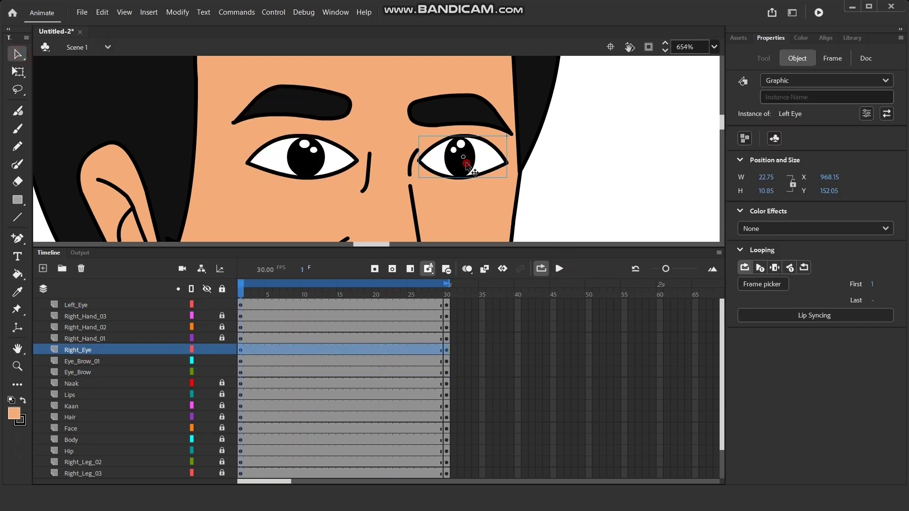
double_click(461, 163)
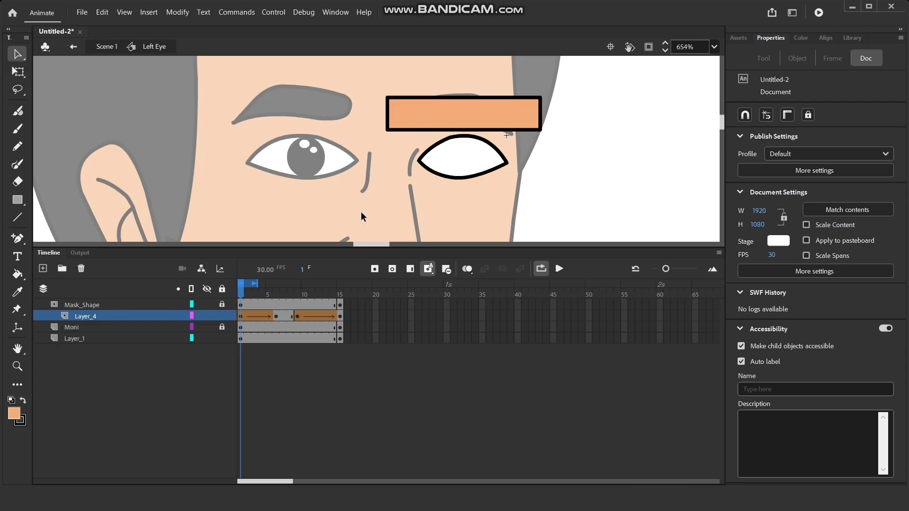
- Fill the Left Eye's eyelid with the skin colour on the keyframes at frames 6, 9 and 15, and return to the main scene
drag(243, 290, 278, 281)
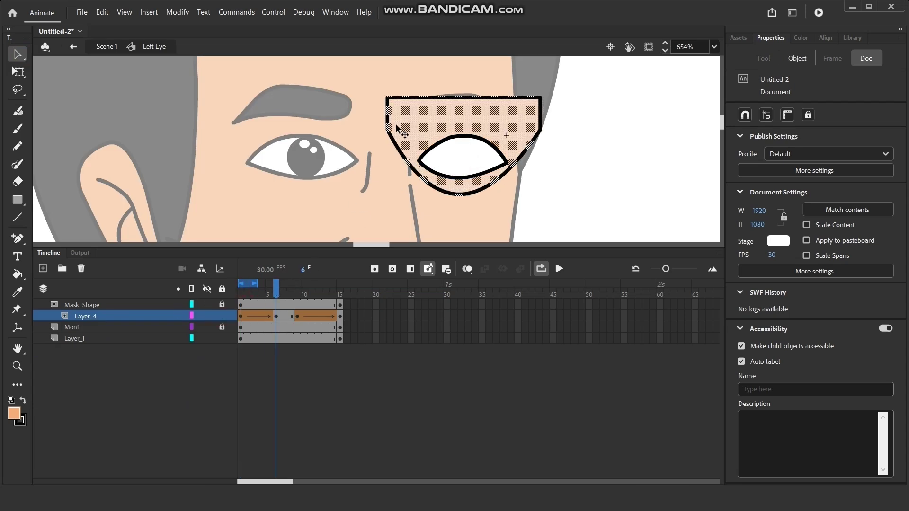
click(465, 119)
click(276, 286)
click(297, 287)
click(419, 116)
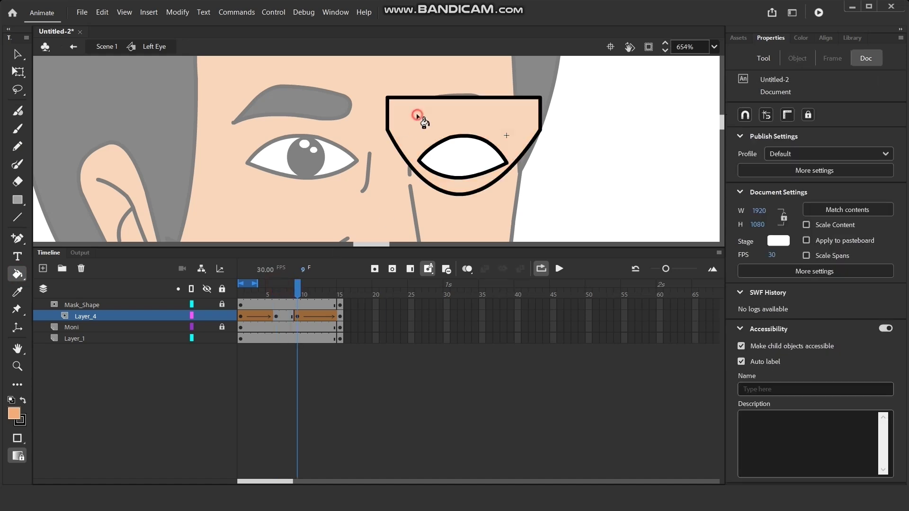
click(340, 286)
click(426, 115)
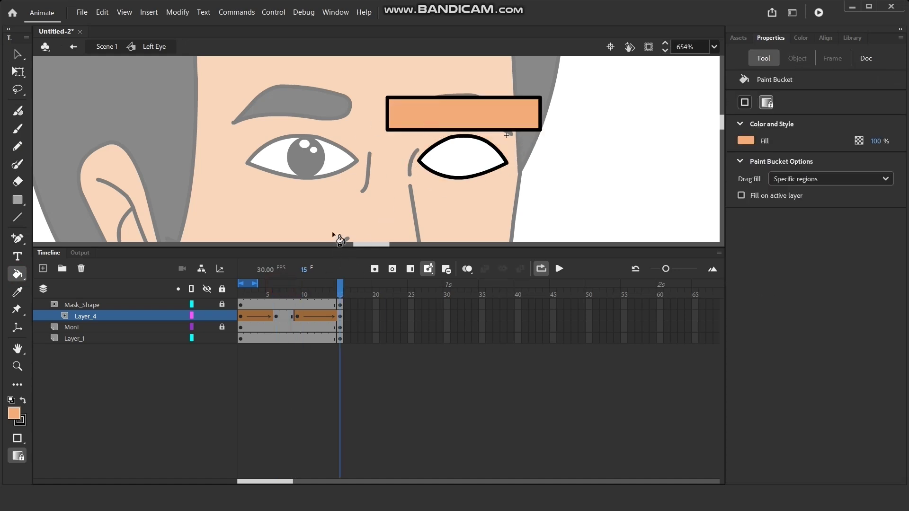
click(110, 46)
- Clear the eye selection and zoom out to show both full figures on the stage
key(v)
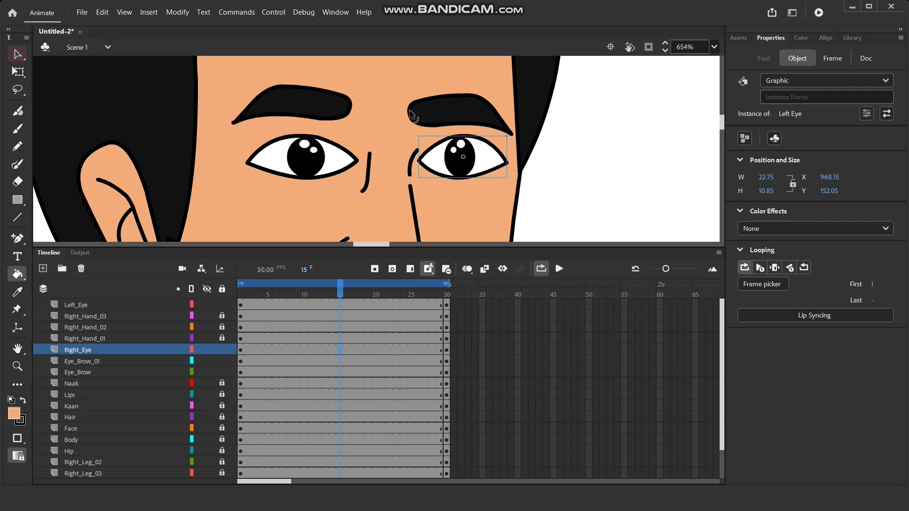
click(574, 146)
key(ctrl+minus)
key(ctrl+minus)
key(ctrl+minus)
key(ctrl+minus)
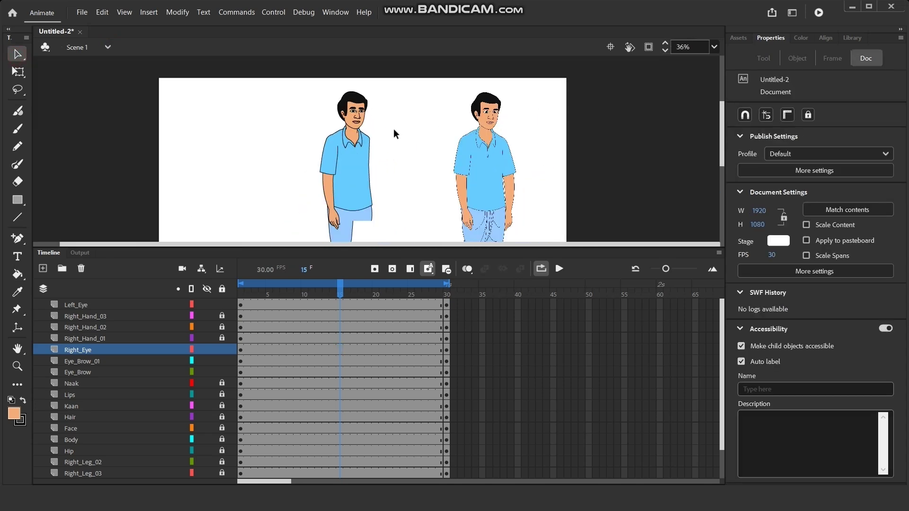
- Hide the Background layer and return the playhead to frame 1
scroll(162, 474, down, 1)
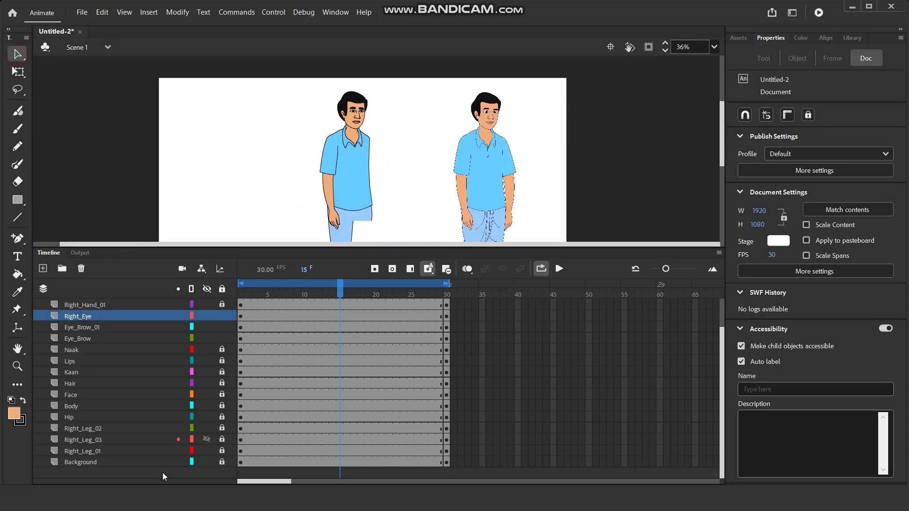
click(207, 461)
scroll(351, 109, up, 5)
scroll(354, 90, down, 3)
drag(340, 291, 241, 290)
scroll(108, 379, up, 3)
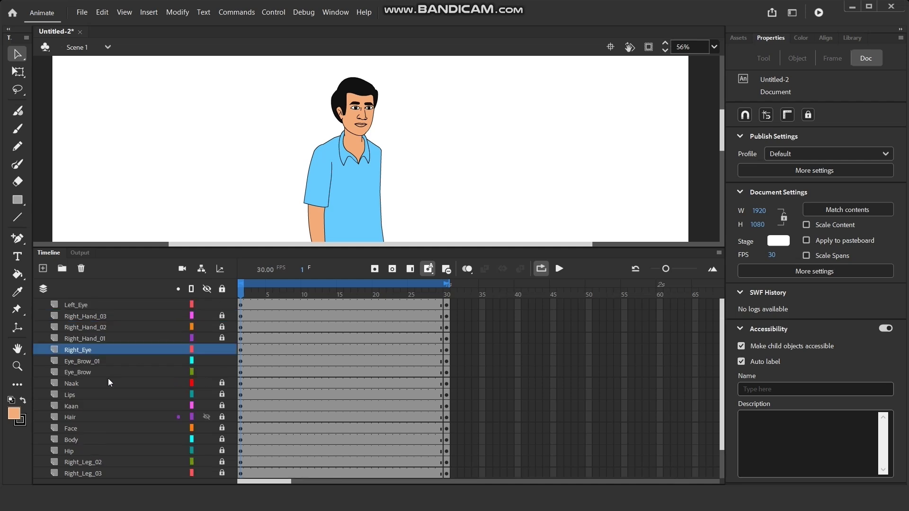
- Select the Right_Hand_01 to Right_Hand_03 layers and unlock all layers in the scene
click(93, 339)
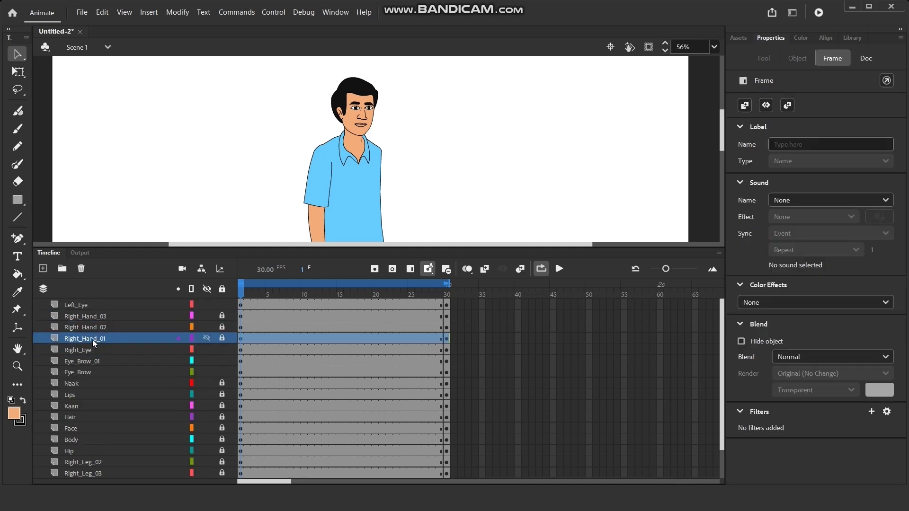
shift+click(89, 316)
scroll(341, 163, down, 5)
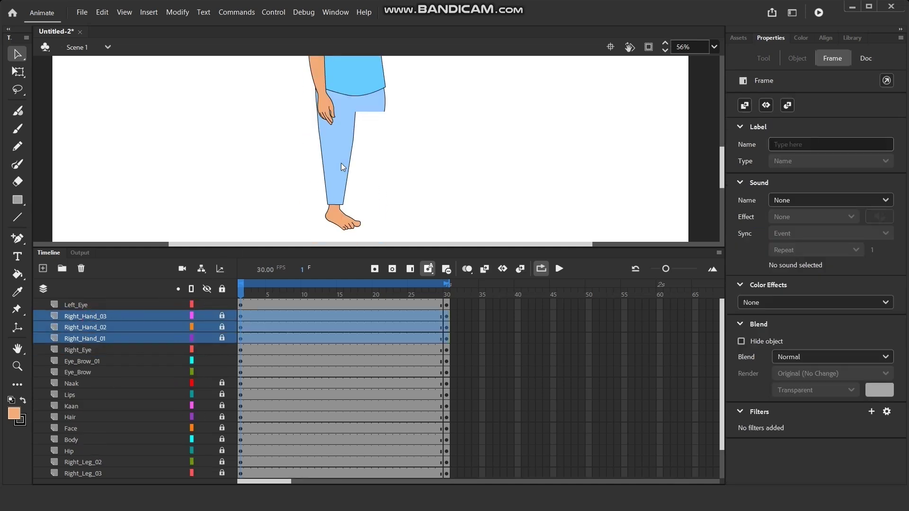
scroll(342, 164, up, 4)
click(222, 289)
click(223, 288)
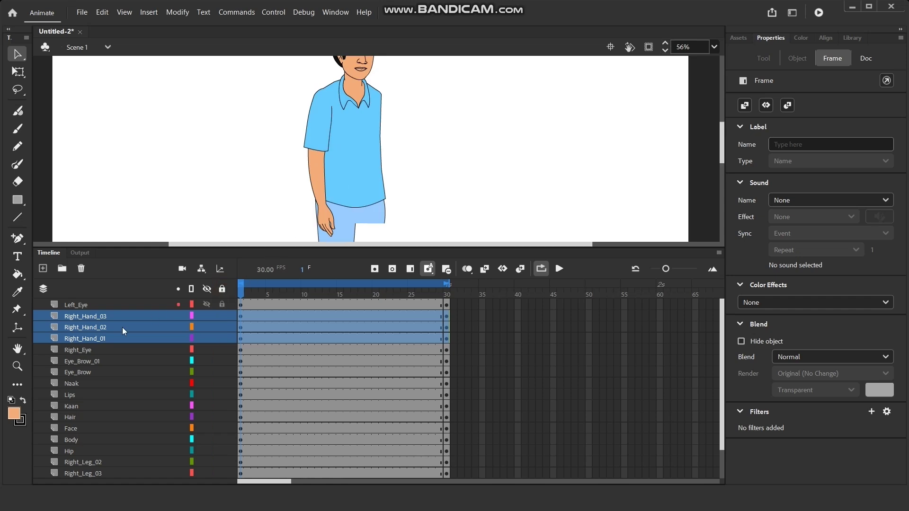
- Select the right hand layers one by one to check which arm part each holds, and clear the selection
click(141, 185)
click(92, 327)
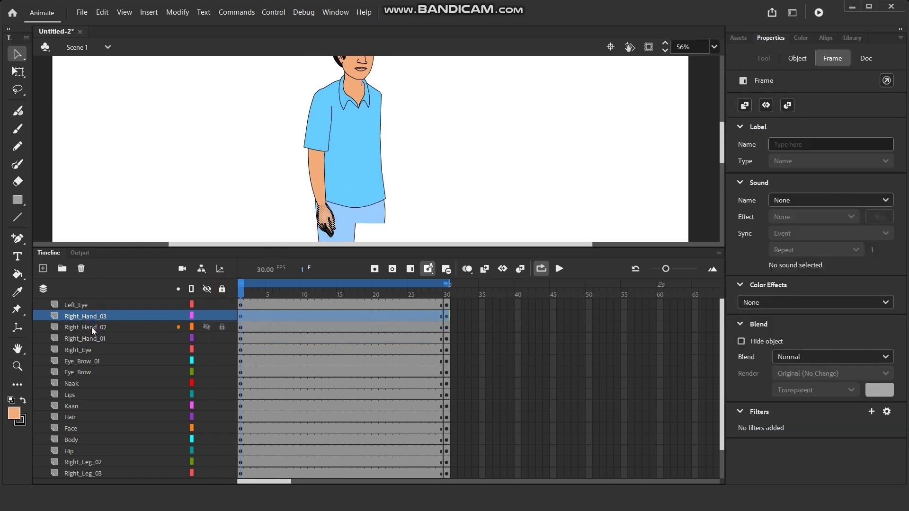
click(90, 339)
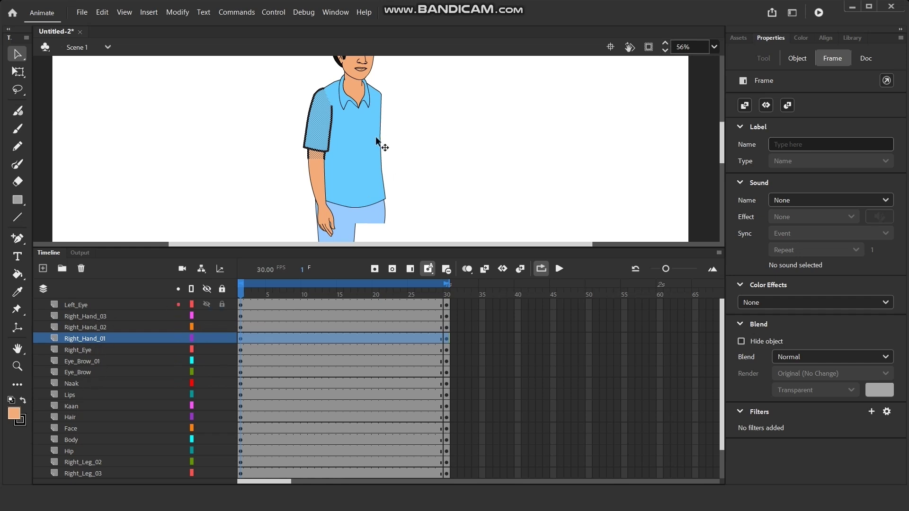
scroll(379, 142, up, 4)
ctrl+scroll(356, 200, up, 5)
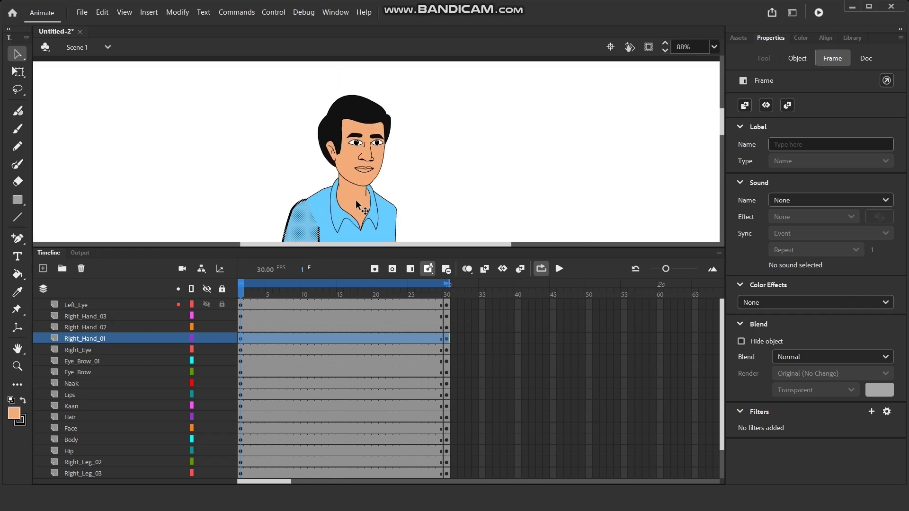
click(472, 137)
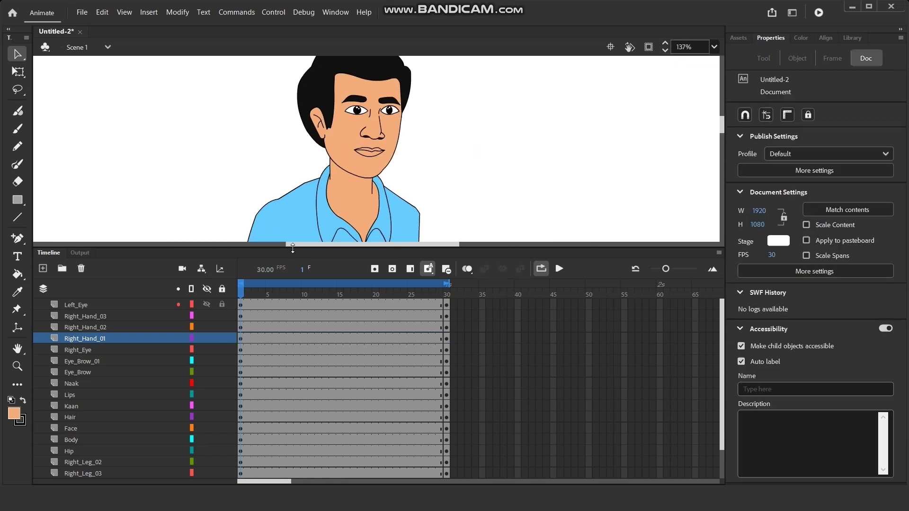
- Place the Left_Eye layer directly above Right_Eye and convert the layers from Left_Eye through Face into a graphic symbol named Head
click(92, 305)
drag(92, 304, 93, 342)
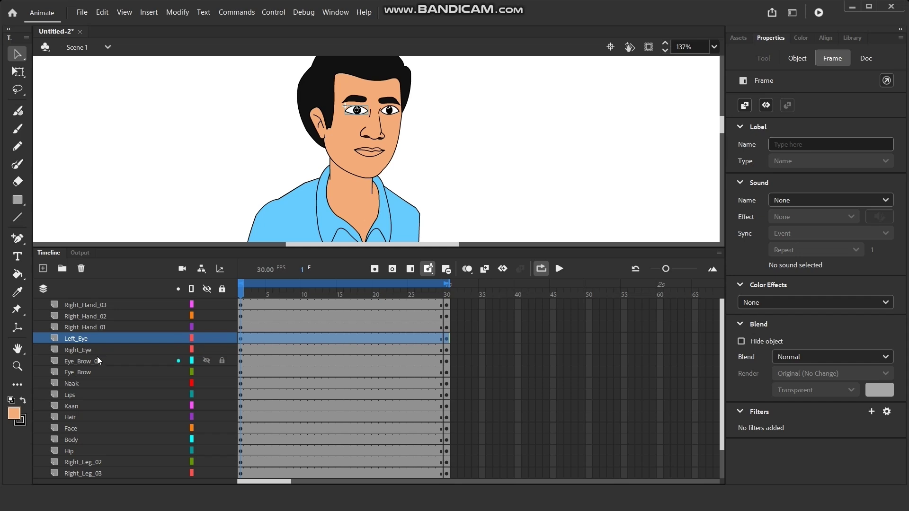
shift+click(79, 430)
right_click(79, 430)
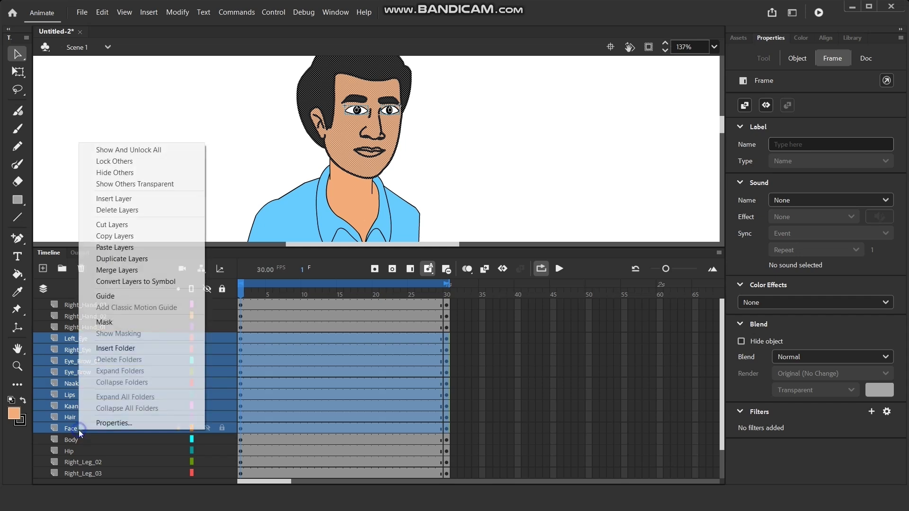
click(132, 282)
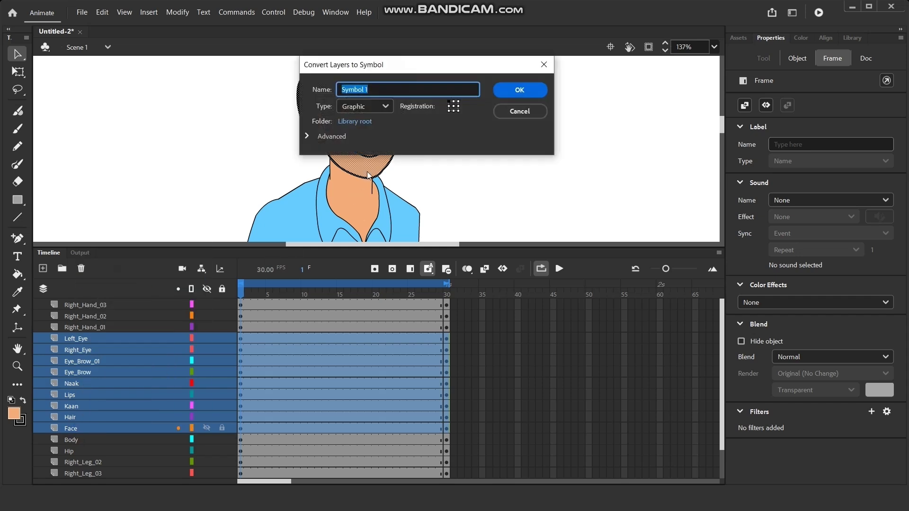
text(Head)
key(Return)
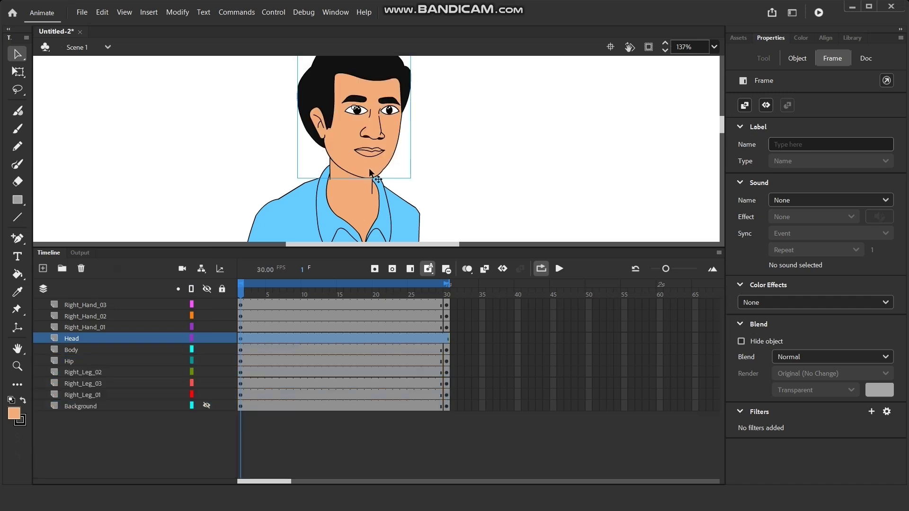
- Try moving the Head symbol sideways on the stage, and undo the move
click(568, 151)
drag(362, 124, 439, 127)
key(ctrl+z)
click(518, 169)
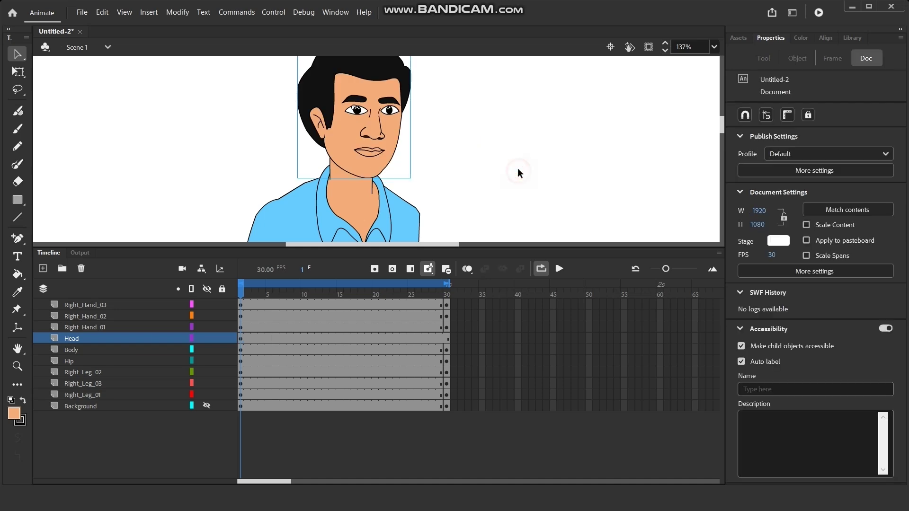
- Open the Head symbol to inspect its nested face layers, and return to the main scene
drag(518, 165, 492, 173)
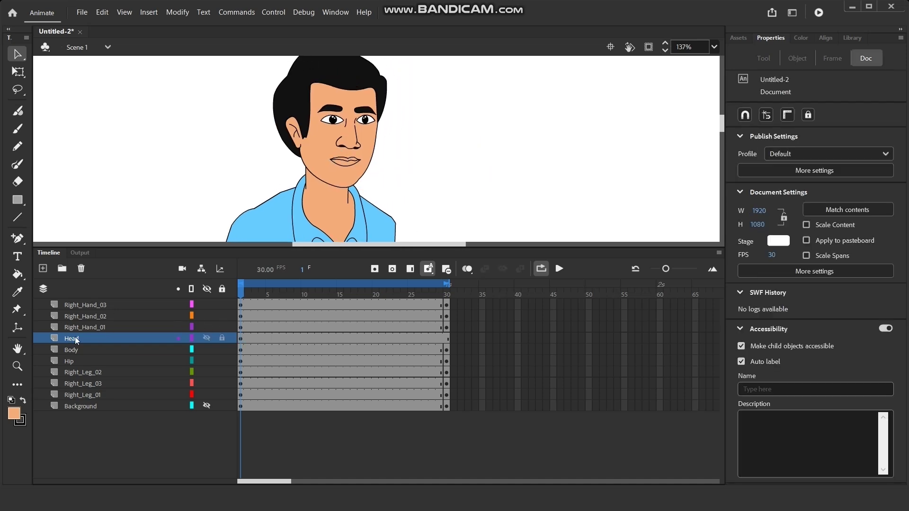
click(326, 150)
double_click(326, 150)
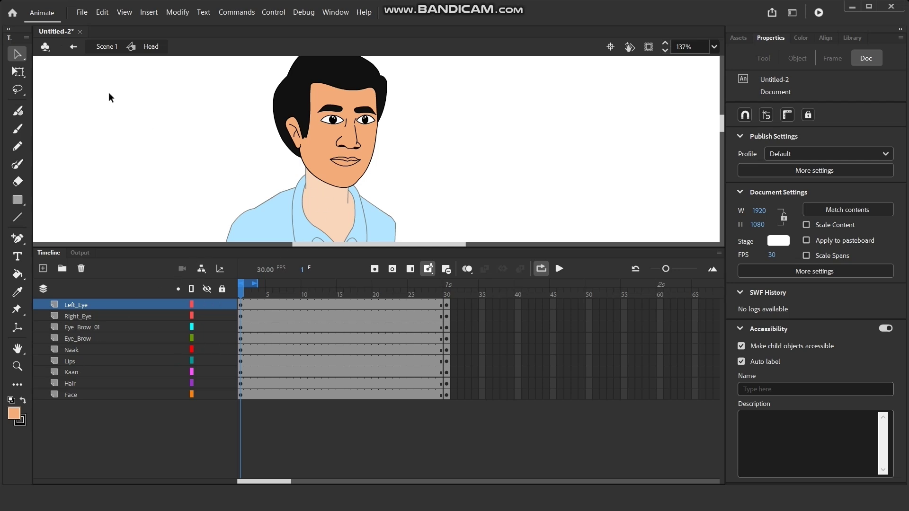
click(106, 46)
click(465, 98)
scroll(301, 89, down, 3)
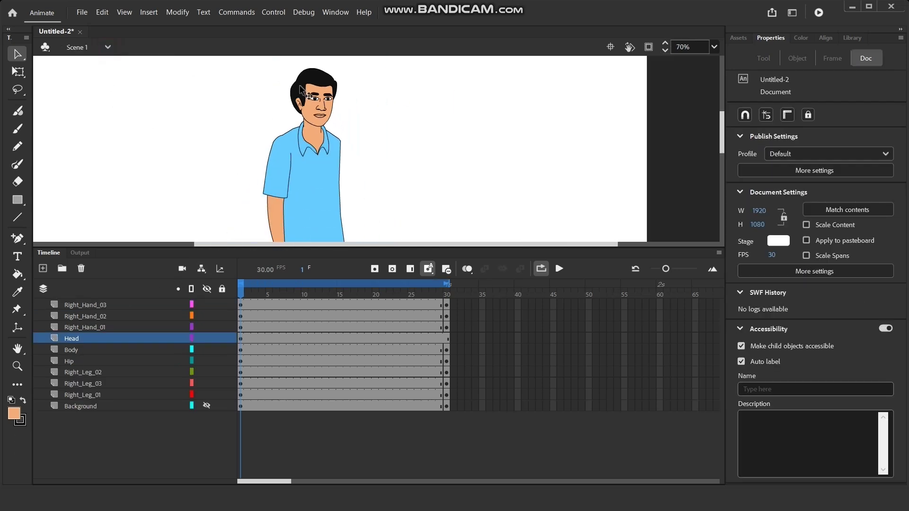
scroll(331, 164, down, 1)
click(293, 143)
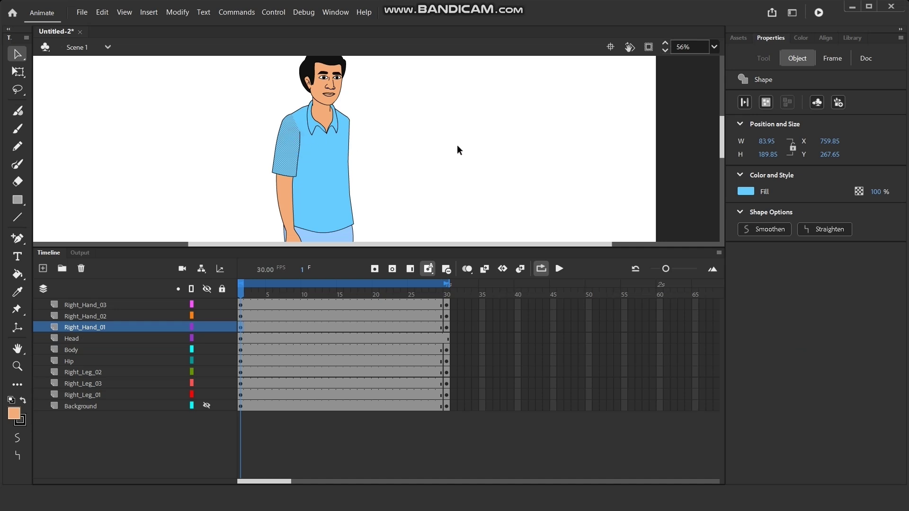
scroll(446, 128, up, 1)
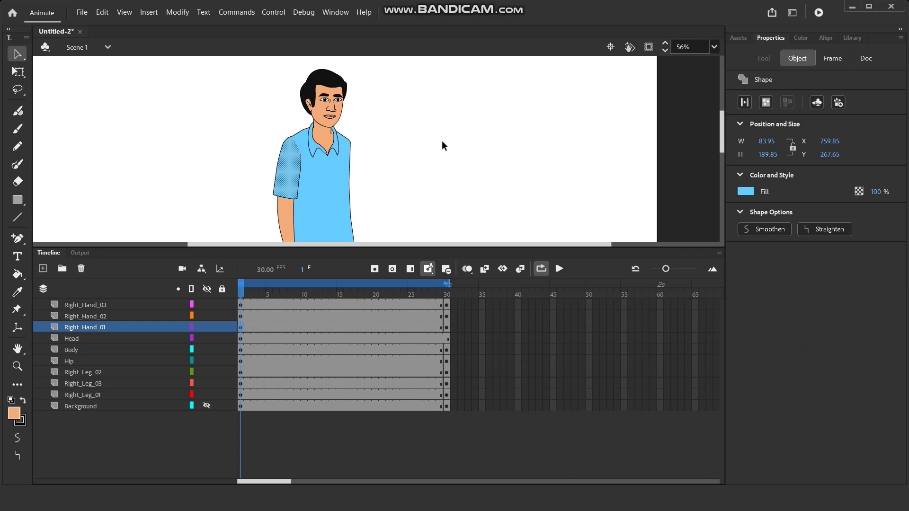
click(90, 329)
double_click(90, 328)
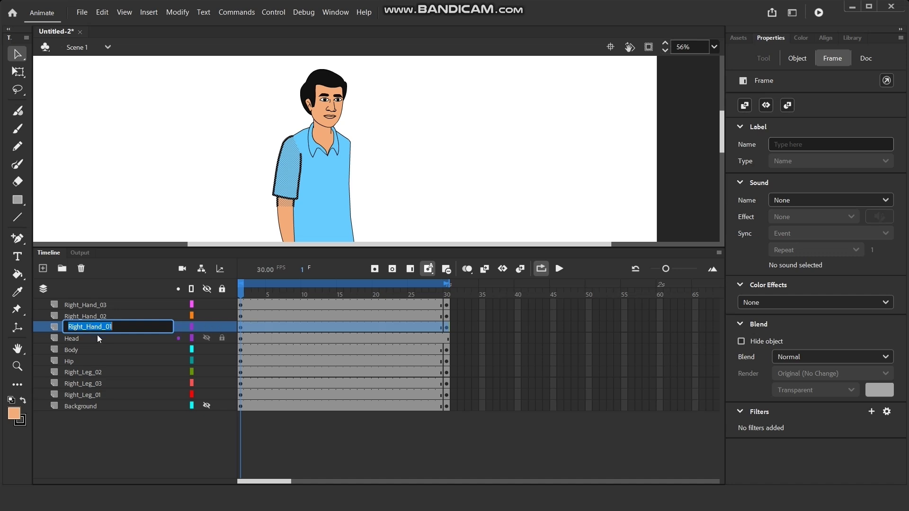
click(118, 177)
click(79, 330)
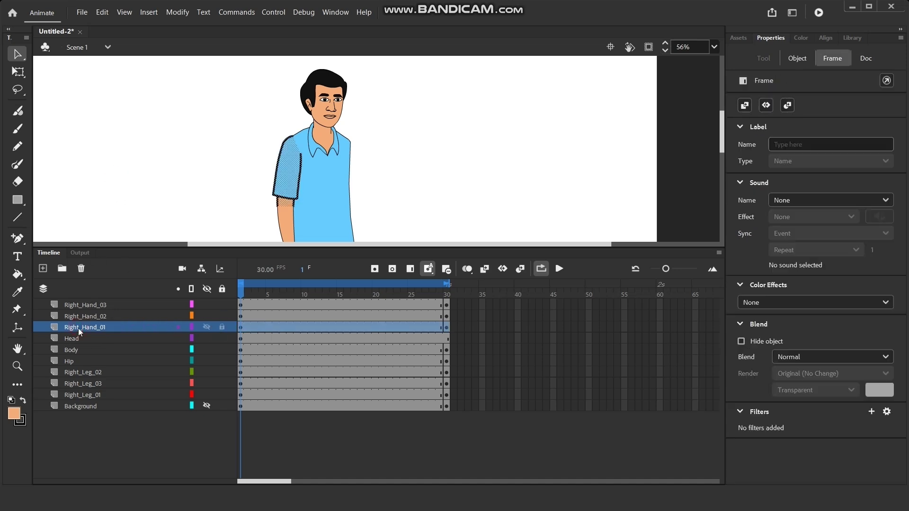
key(F8)
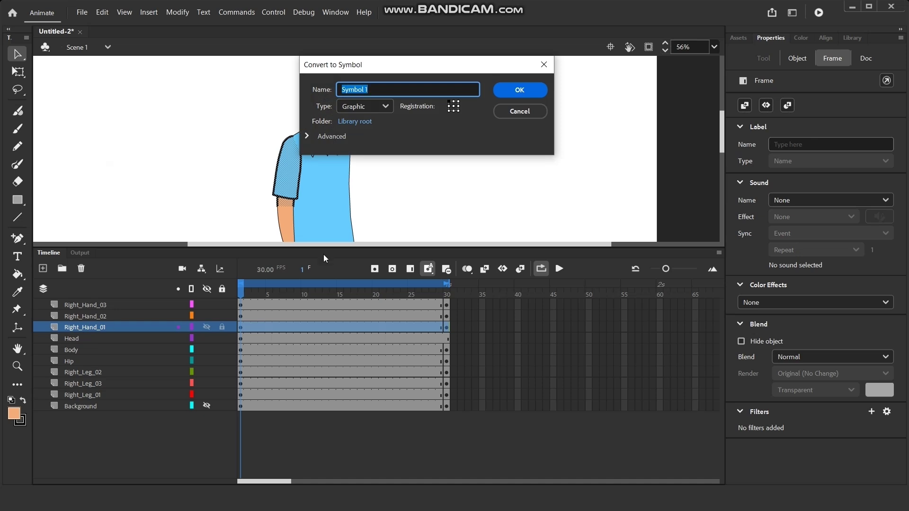
click(520, 112)
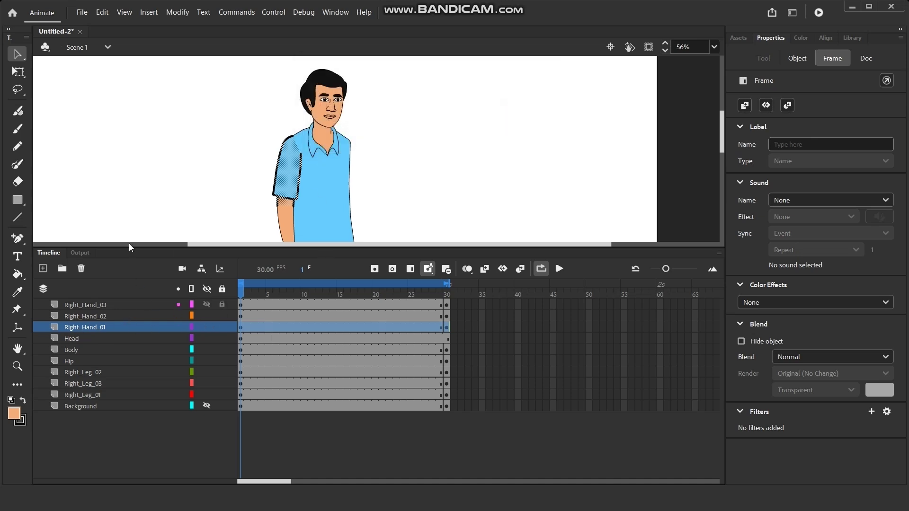
- Convert the selected upper arm and sleeve artwork into a graphic symbol named Right_Hand_01
key(F8)
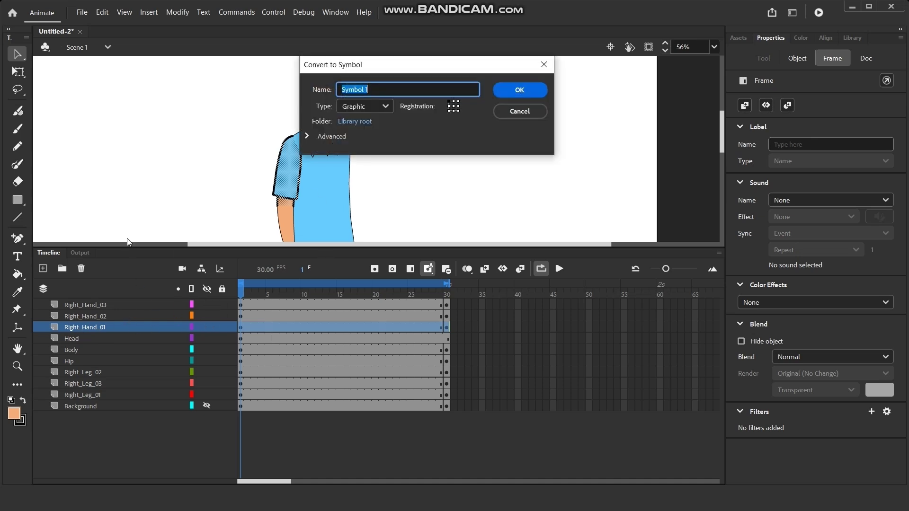
text(Right_Hand_01)
click(529, 90)
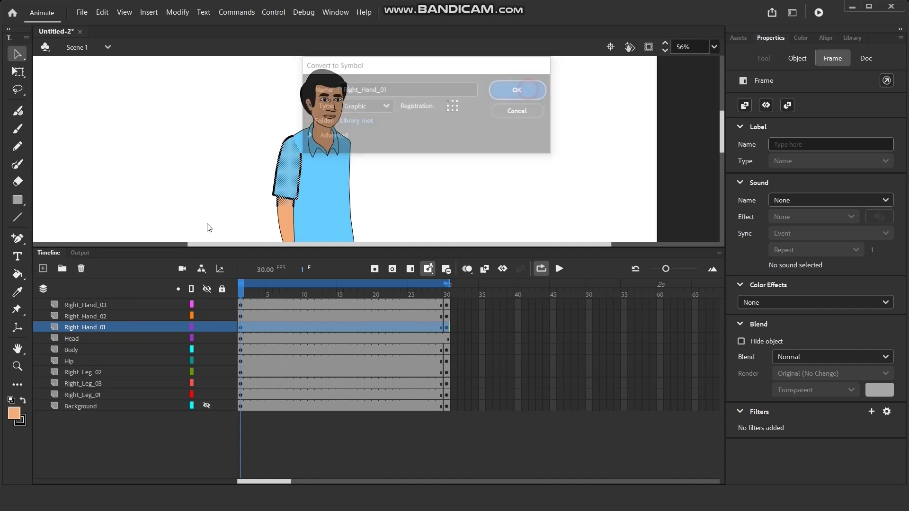
- Convert the forearm artwork on the Right_Hand_02 layer into a graphic symbol named Right_Hand_02
click(88, 319)
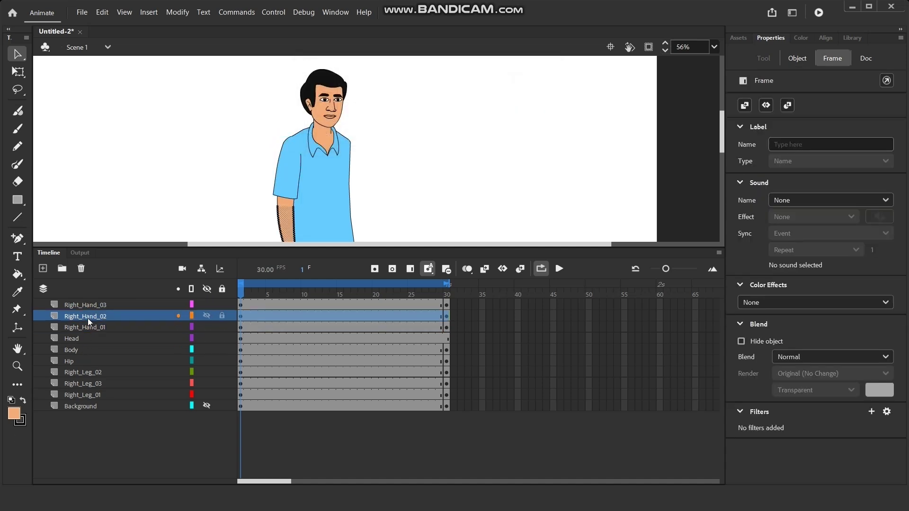
key(F8)
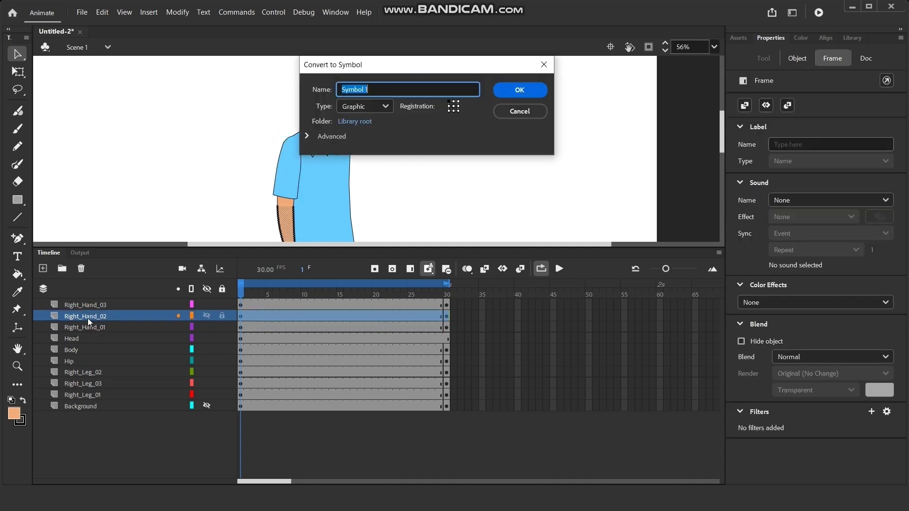
text(Right_Hand_01)
key(BackSpace)
text(2)
click(526, 97)
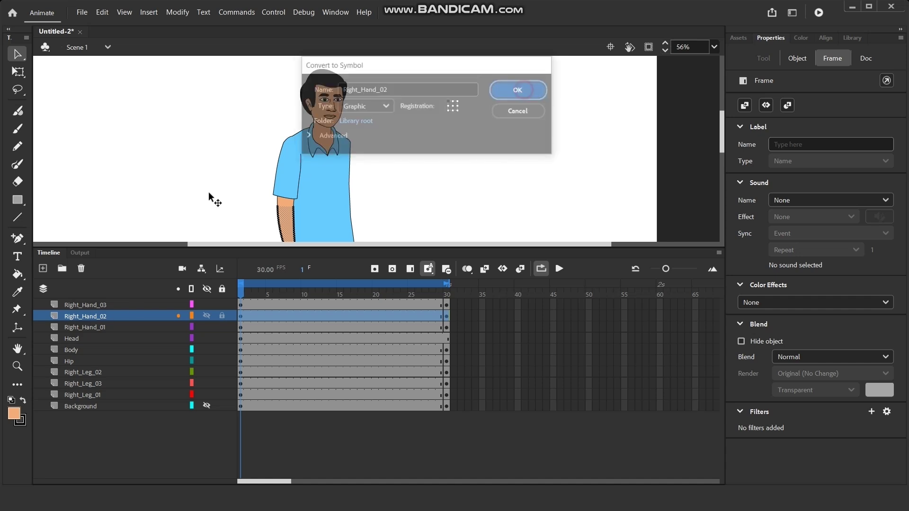
- Convert the hand artwork on the Right_Hand_03 layer into a graphic symbol named Right_Hand_03 and clear the selection
click(82, 307)
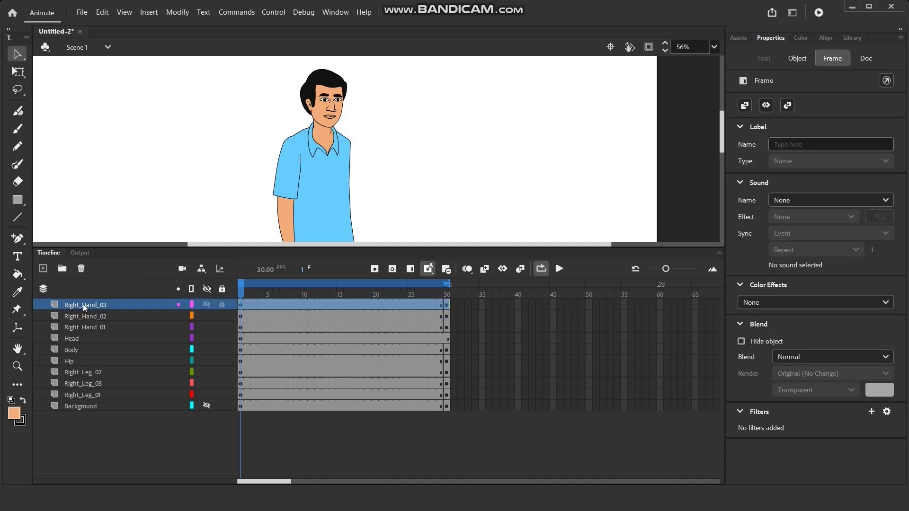
key(F8)
text(Right_Hand_01)
text(3)
click(519, 89)
click(464, 113)
- Convert the blue shirt fill on the Body layer into a graphic symbol named Body
scroll(353, 90, down, 2)
drag(395, 176, 368, 167)
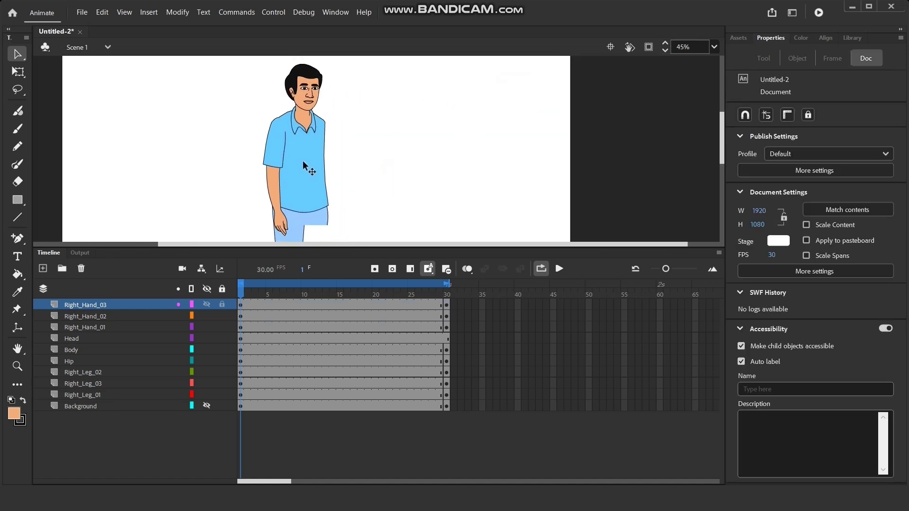
click(303, 165)
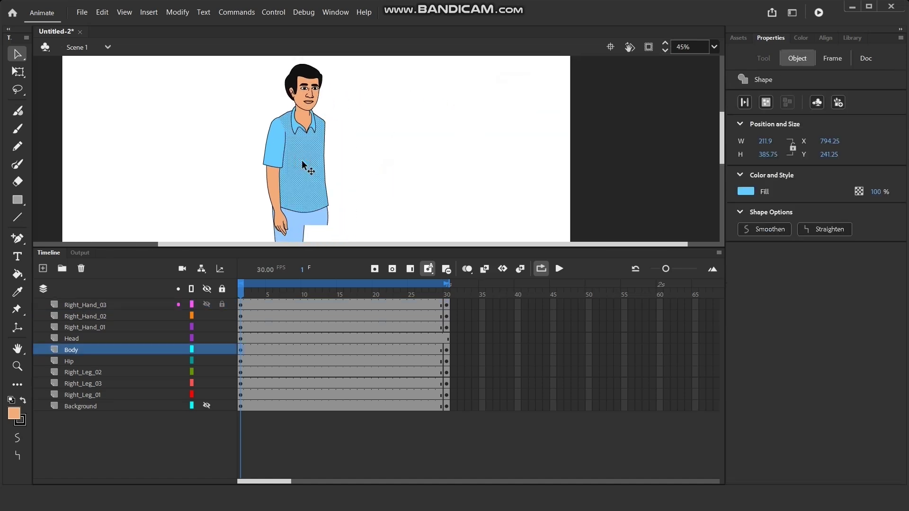
key(F8)
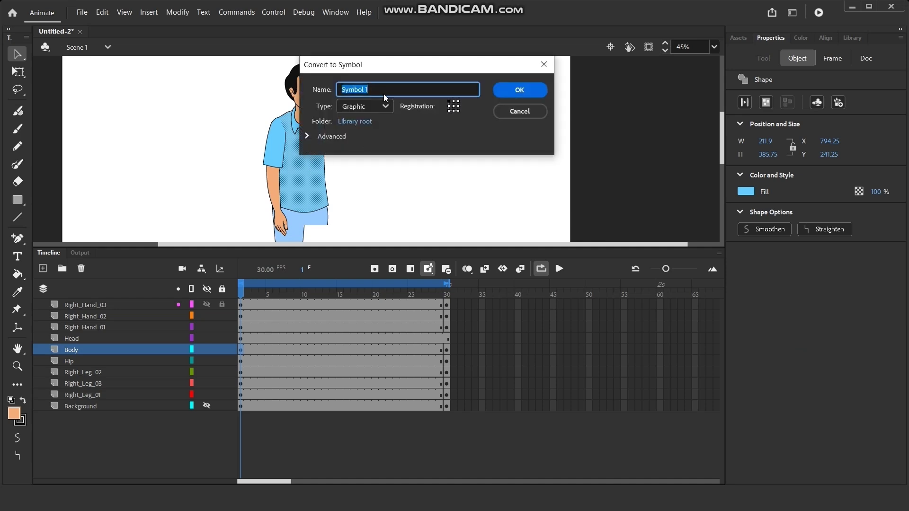
text(Body)
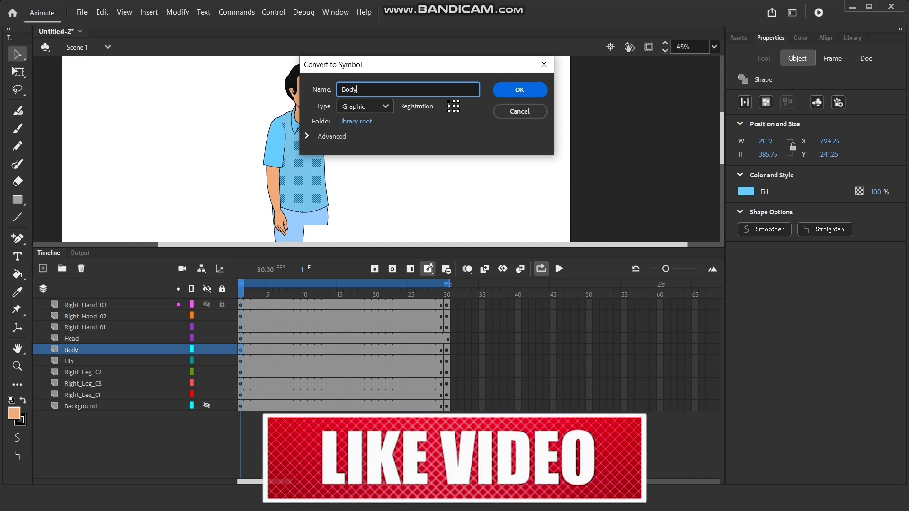
key(Return)
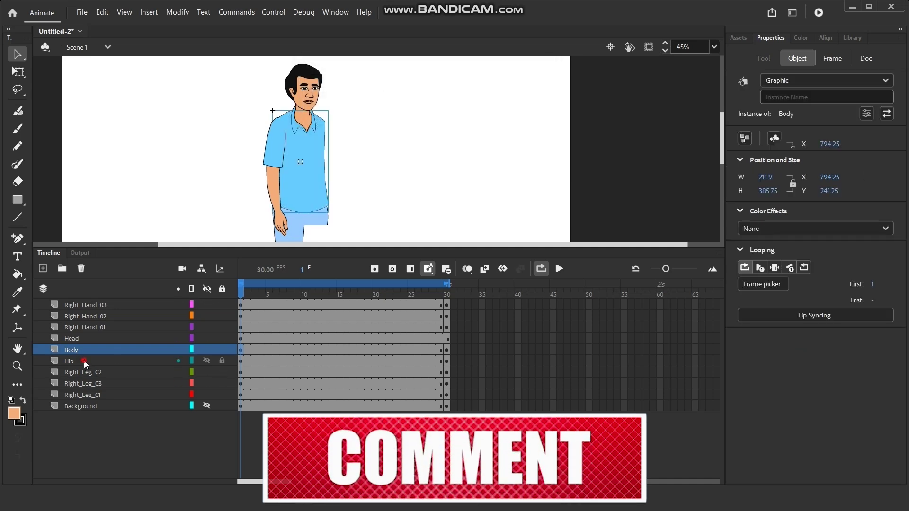
- Convert the artwork on the Hip layer into a graphic symbol named Hip
click(84, 360)
key(F8)
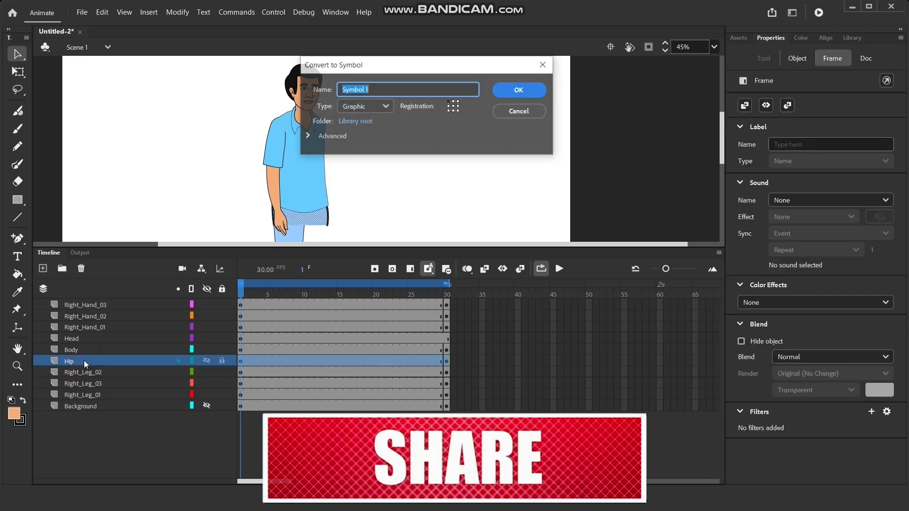
text(Hi)
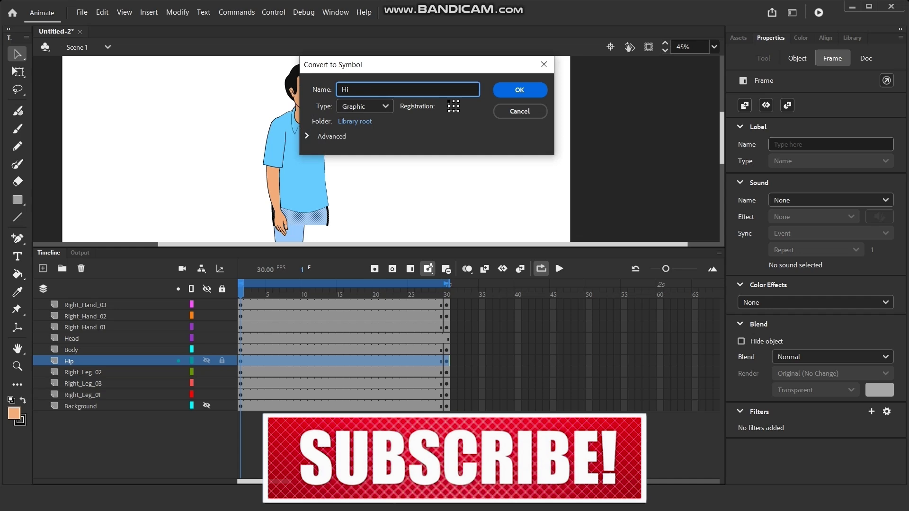
text(p)
key(Return)
- Copy the name text of the Right_Leg_02 layer for naming the leg symbols
drag(84, 359, 80, 373)
click(81, 373)
scroll(373, 132, down, 5)
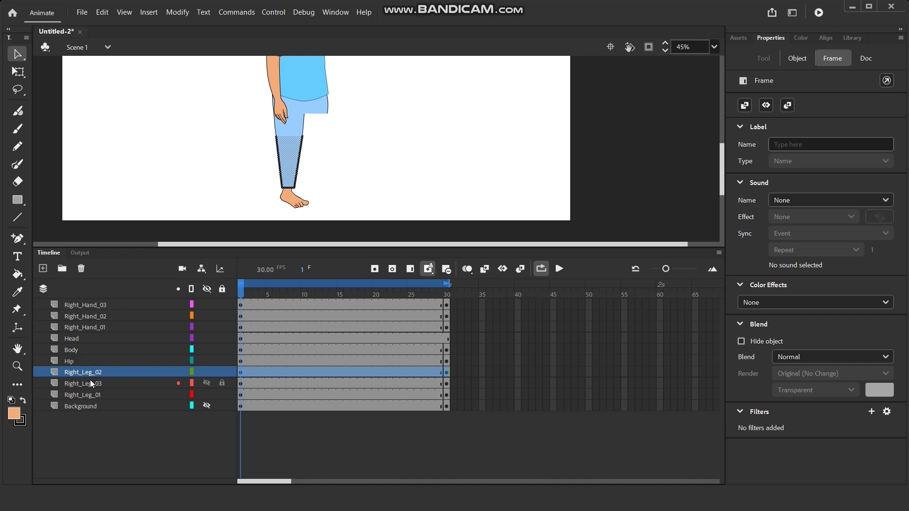
click(77, 374)
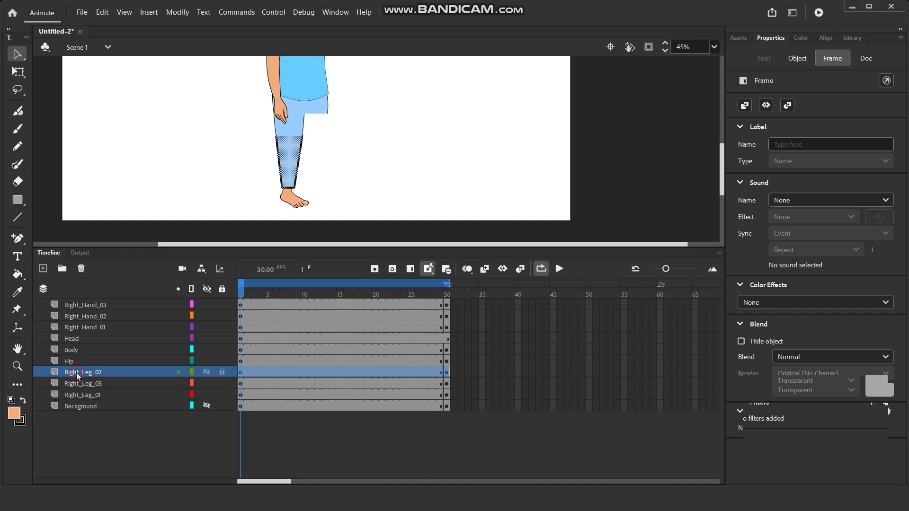
double_click(77, 373)
key(ctrl+c)
key(Return)
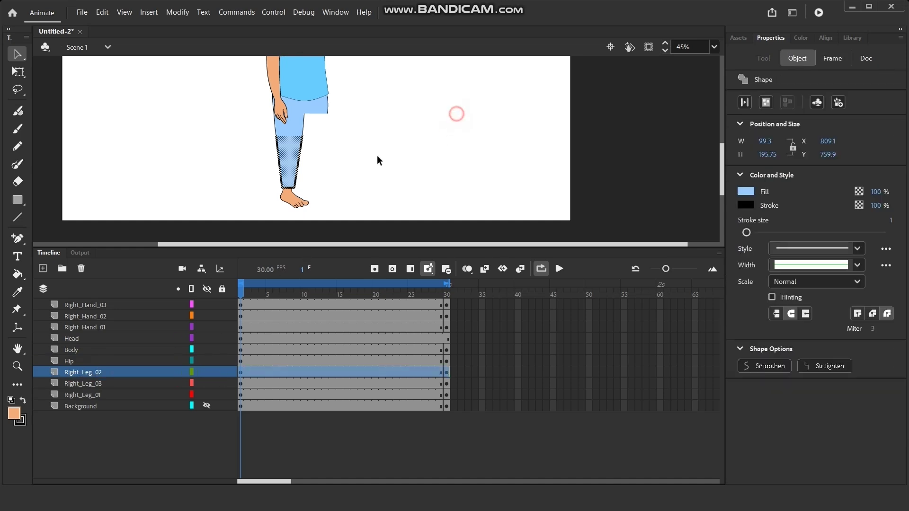
click(377, 156)
- Convert the upper leg artwork on the Right_Leg_01 layer into a graphic symbol named Right_Leg_01
click(83, 397)
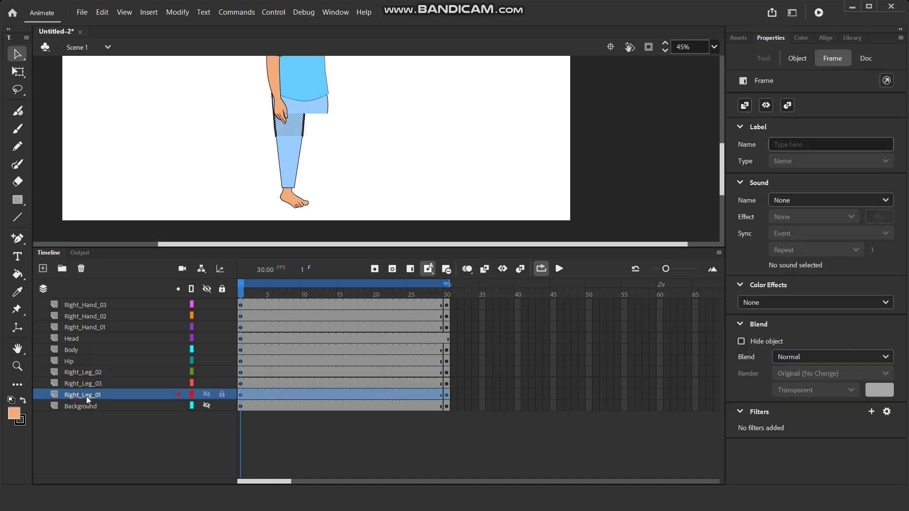
key(F8)
key(ctrl+v)
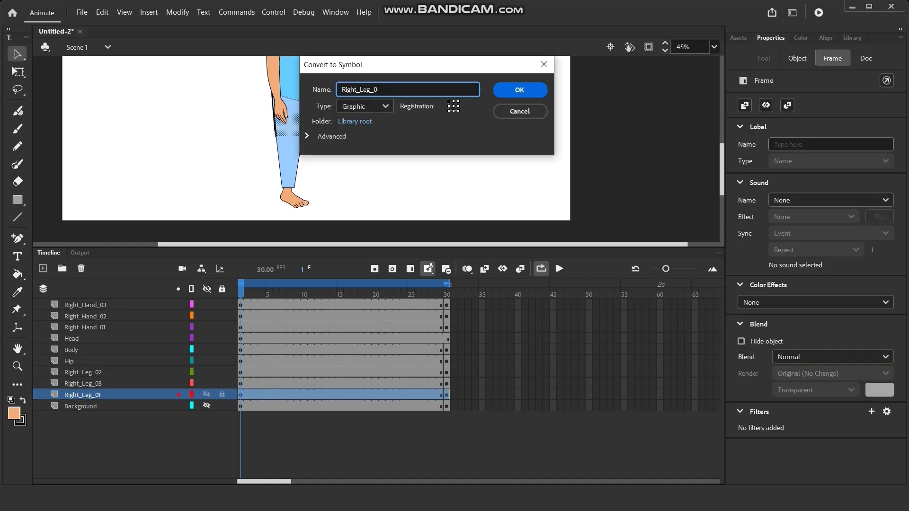
click(507, 90)
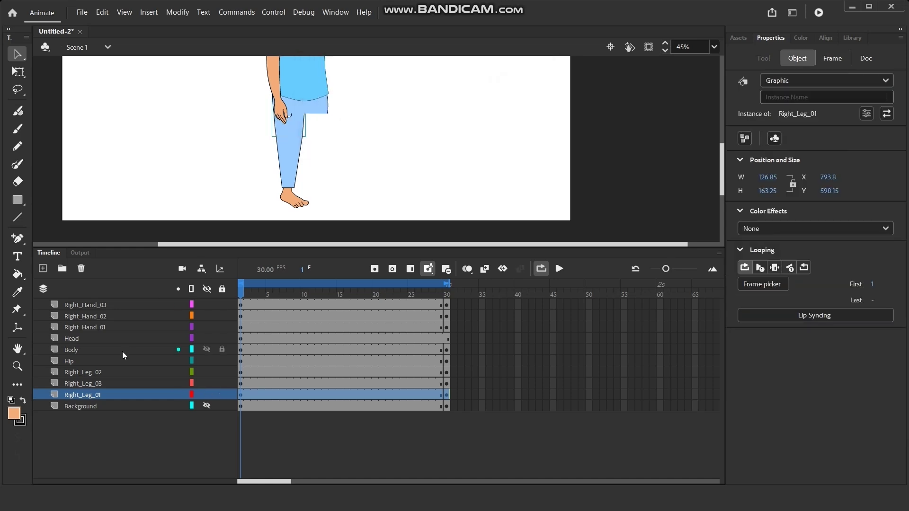
- Convert the lower leg artwork on the Right_Leg_02 layer into a graphic symbol named Right_Leg_02
click(93, 374)
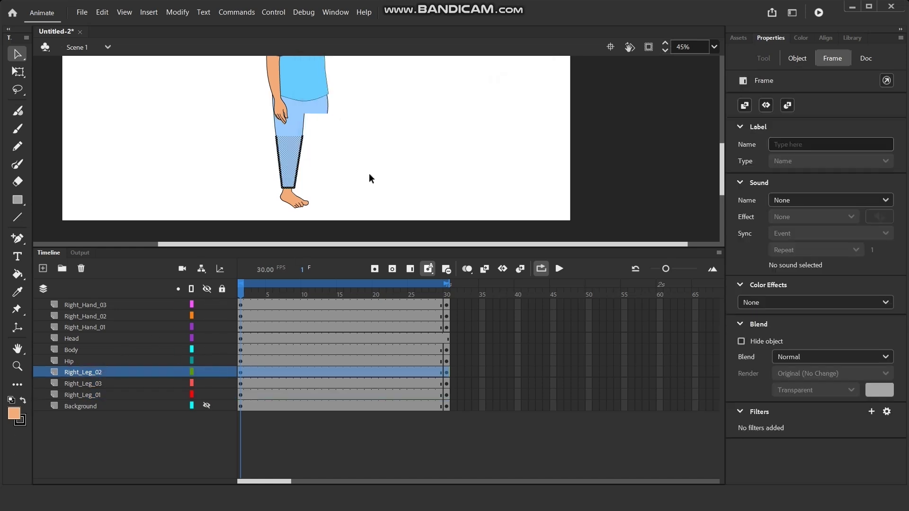
key(F8)
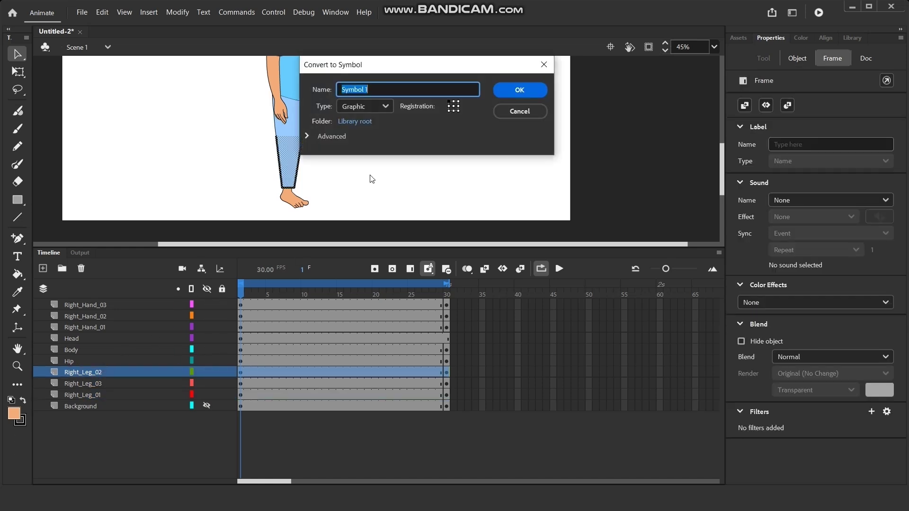
key(ctrl+v)
click(515, 88)
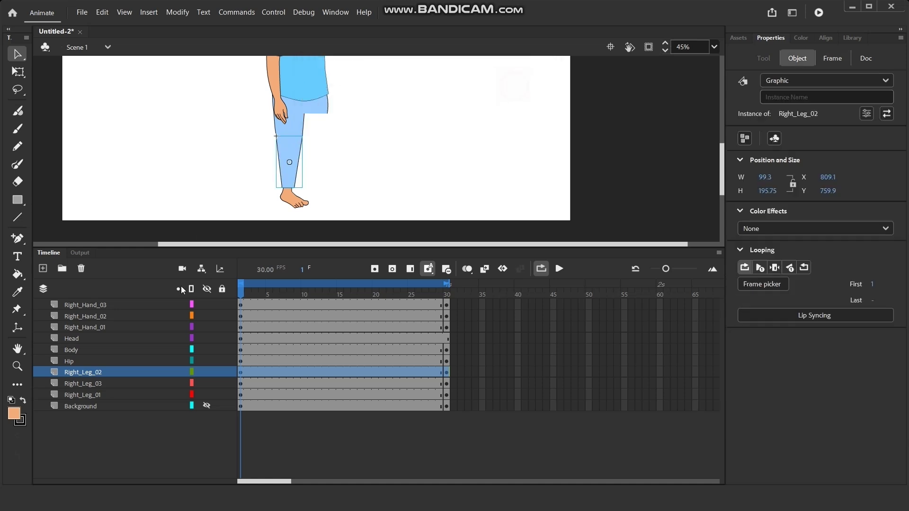
- Convert the foot artwork on the Right_Leg_03 layer into a graphic symbol named Right_Leg_03 and clear the selection
click(95, 383)
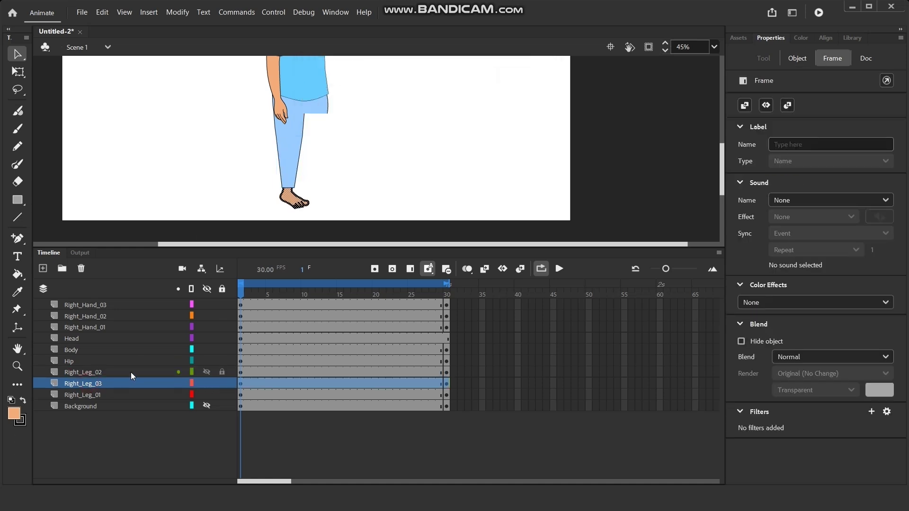
key(F8)
key(ctrl+v)
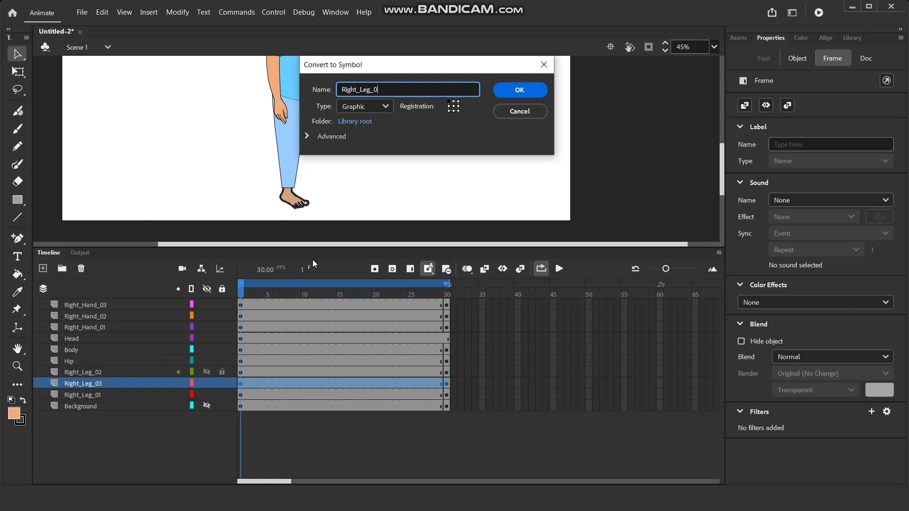
text(3)
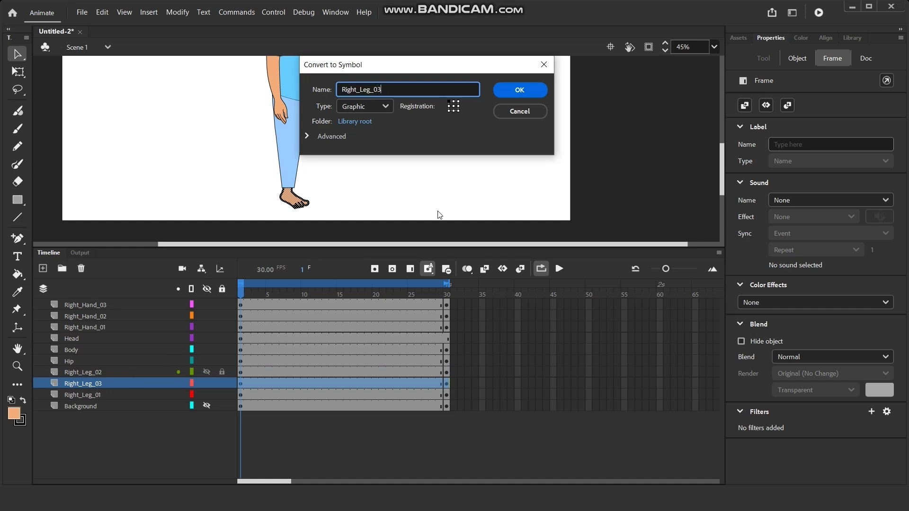
click(520, 89)
click(386, 161)
- Show the layer parenting view and parent the Head layer to the Body layer
drag(406, 115, 399, 167)
scroll(399, 167, down, 1)
drag(406, 108, 394, 172)
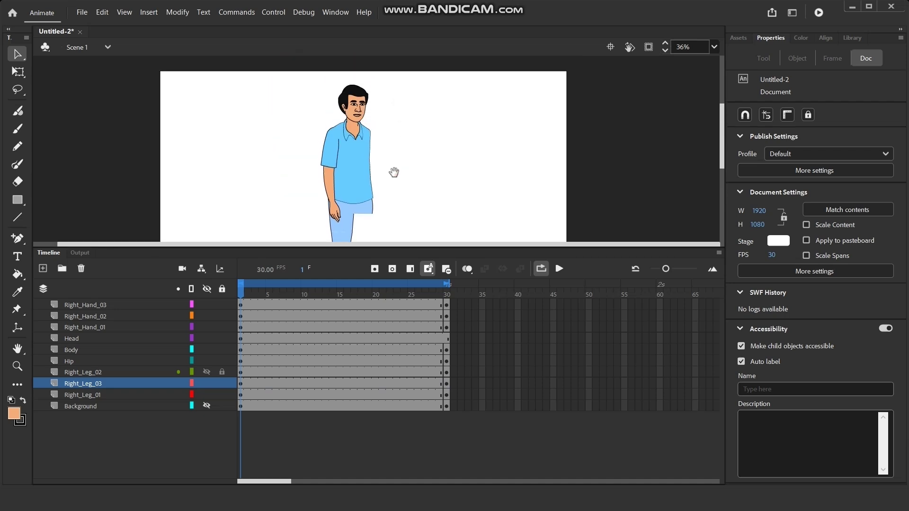
scroll(374, 142, up, 3)
scroll(409, 127, up, 1)
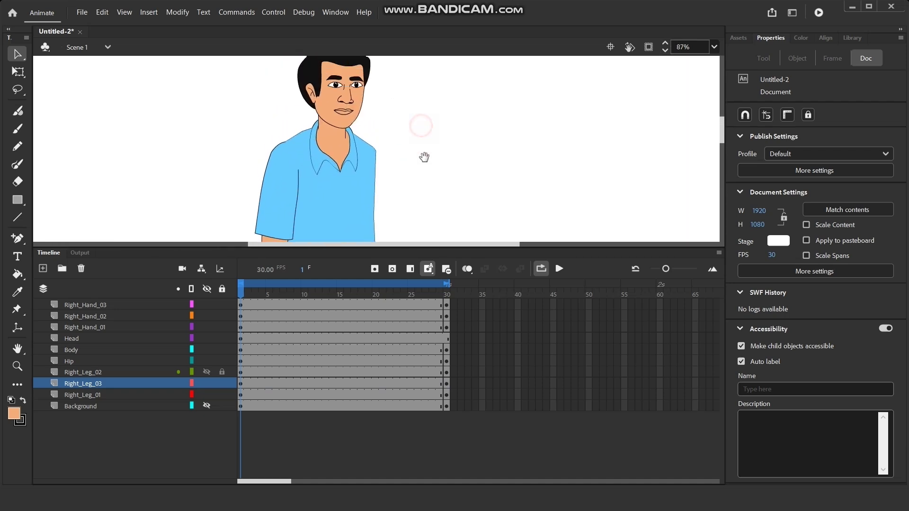
click(205, 271)
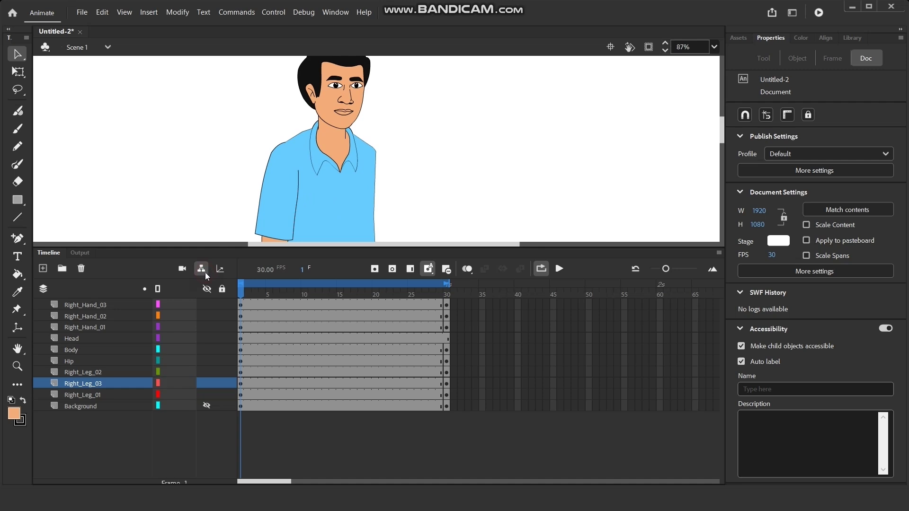
click(95, 351)
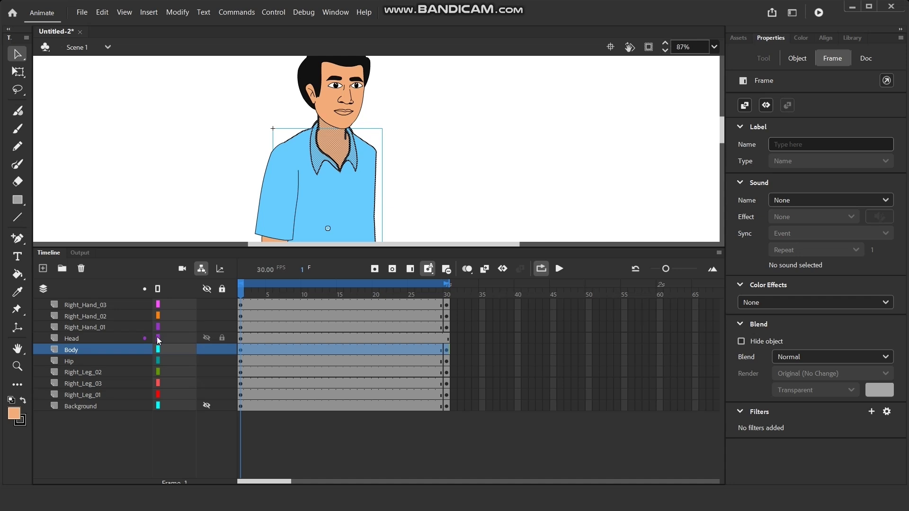
drag(157, 337, 196, 356)
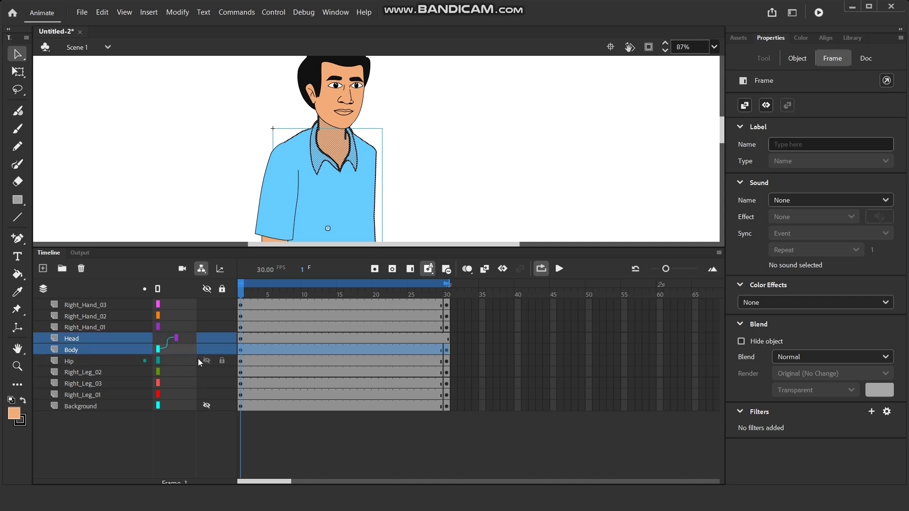
click(461, 154)
- Convert the complete shirt and neck artwork on the Body layer into a graphic symbol named final body
click(322, 197)
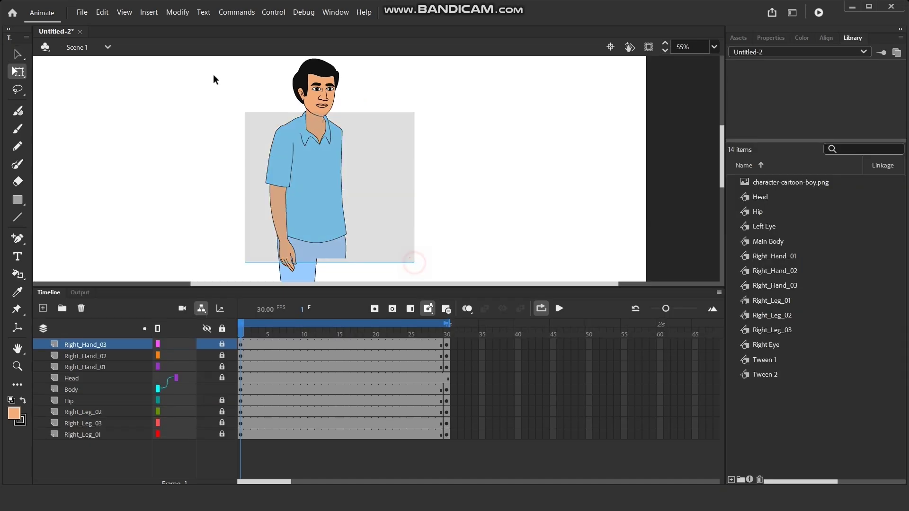
drag(213, 75, 195, 67)
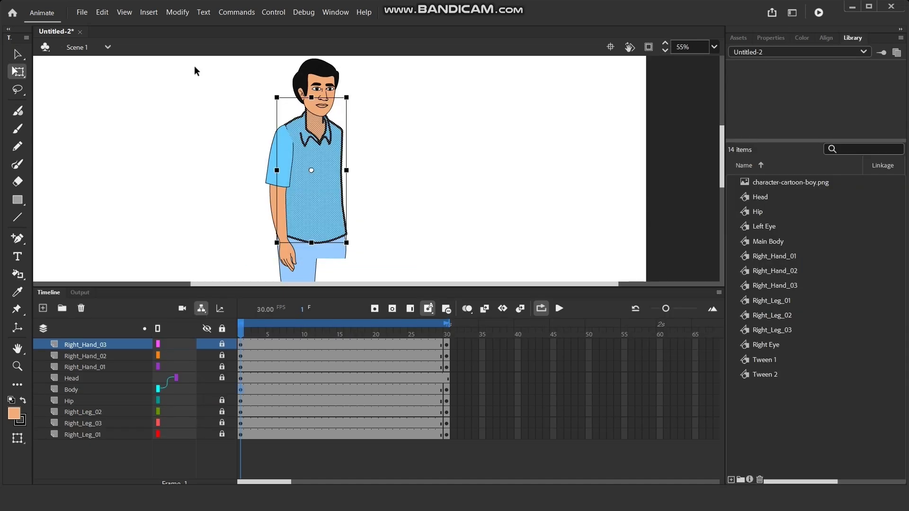
drag(304, 172, 429, 169)
key(ctrl+z)
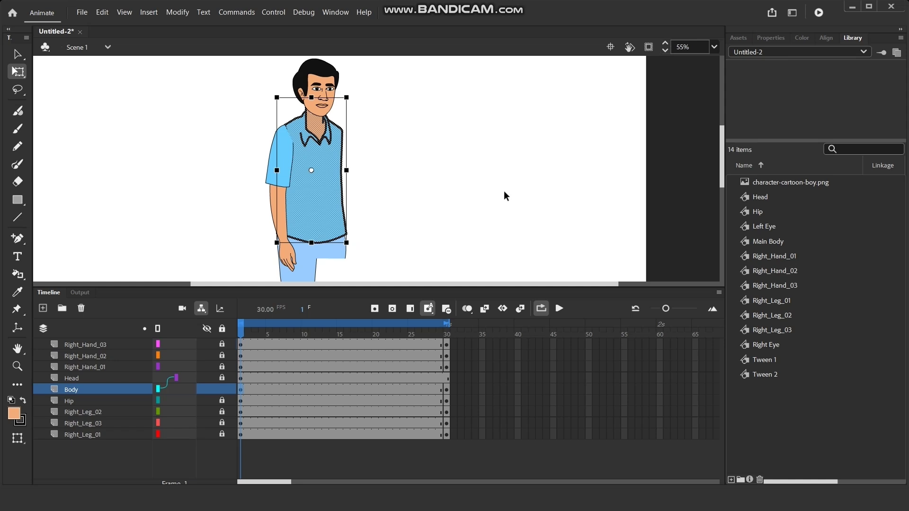
key(F8)
text(final body)
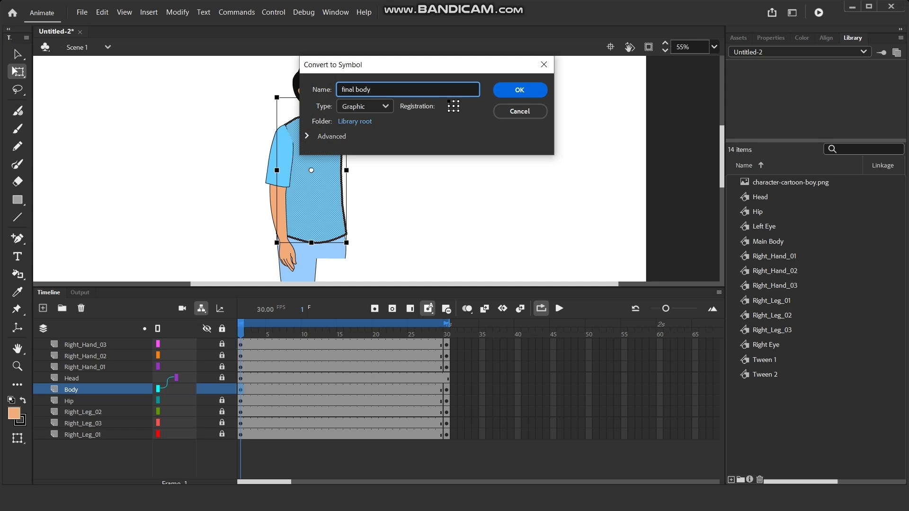
key(Return)
click(493, 208)
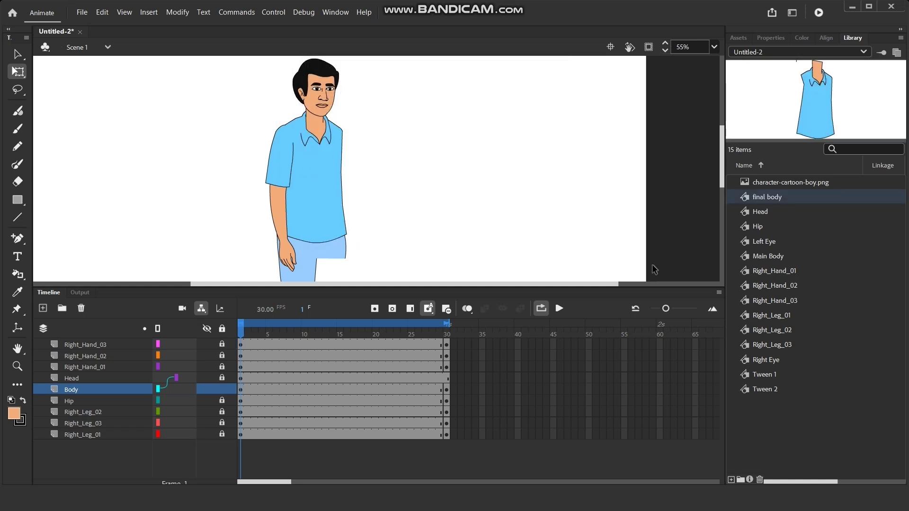
- Delete the Main Body symbol from the library
click(766, 258)
right_click(765, 258)
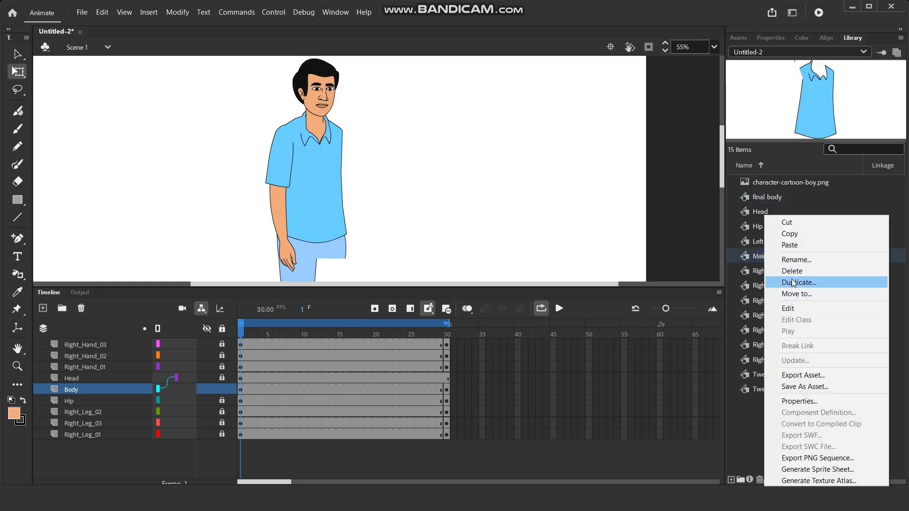
click(792, 271)
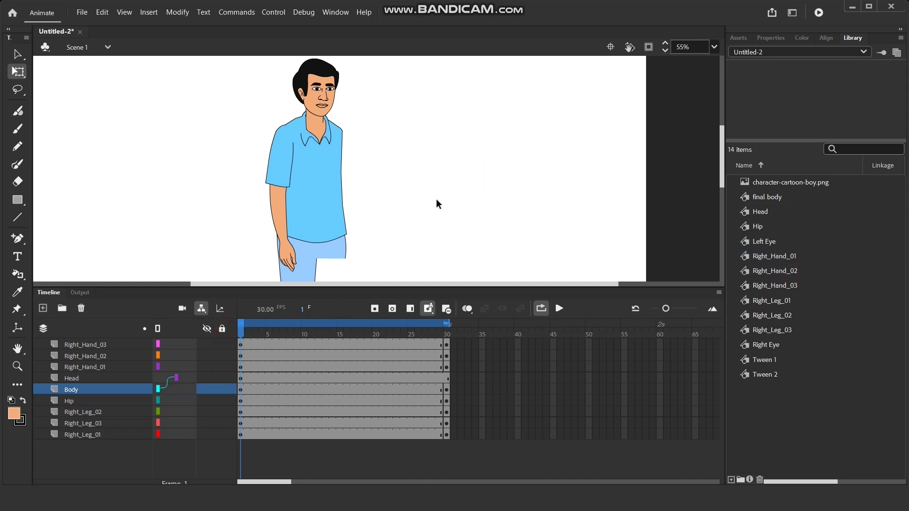
- Rotate the body symbol slightly counterclockwise to test the head's parenting, and clear the selection
click(314, 189)
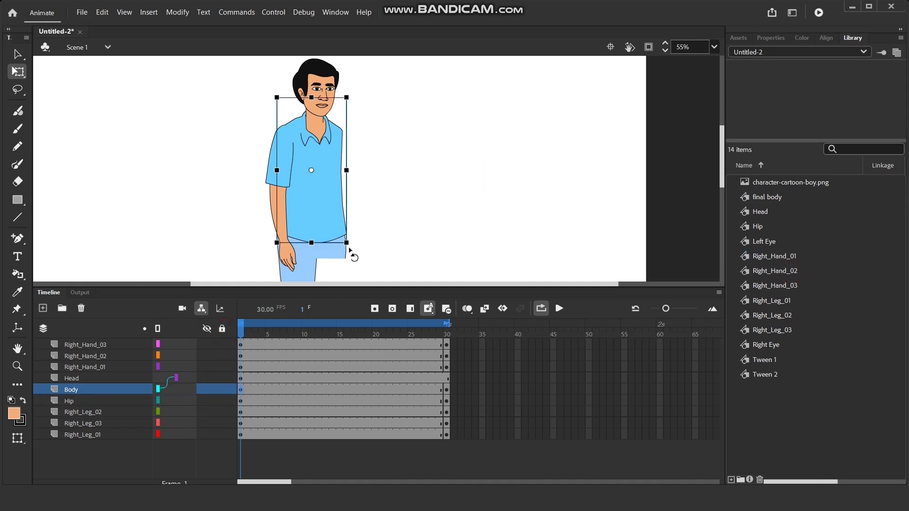
mouse_move(350, 256)
mouse_down()
mouse_move(340, 271)
mouse_move(356, 256)
mouse_up()
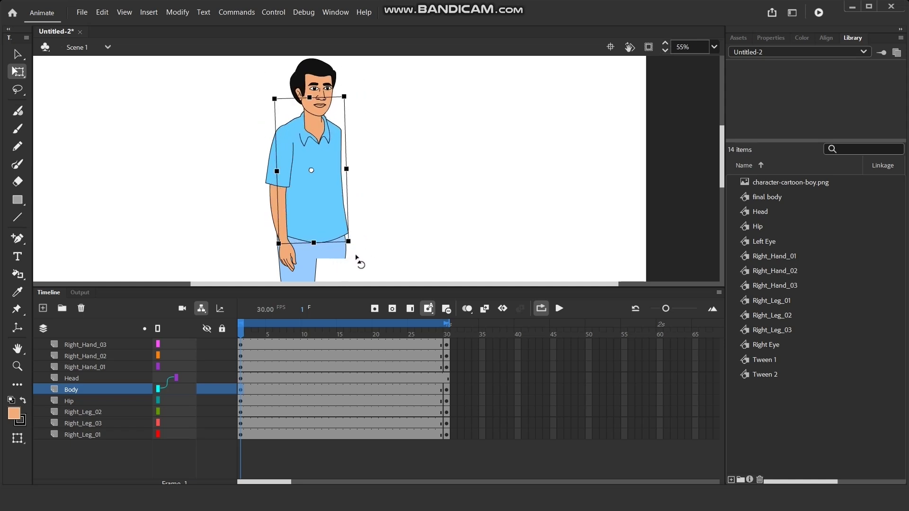
click(406, 223)
- Select the upper arm and then the head, and try moving the head separately from the body
scroll(396, 216, down, 2)
scroll(388, 212, left, 1)
click(305, 124)
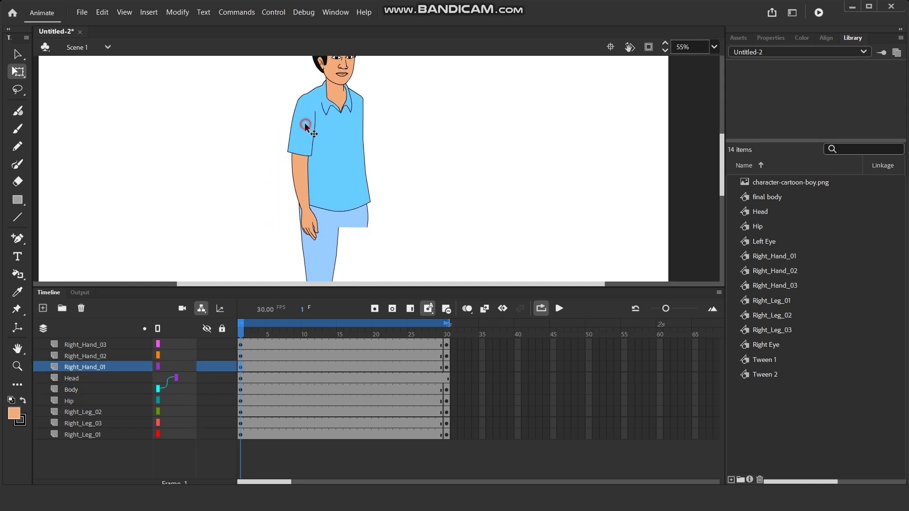
scroll(406, 128, up, 3)
click(344, 112)
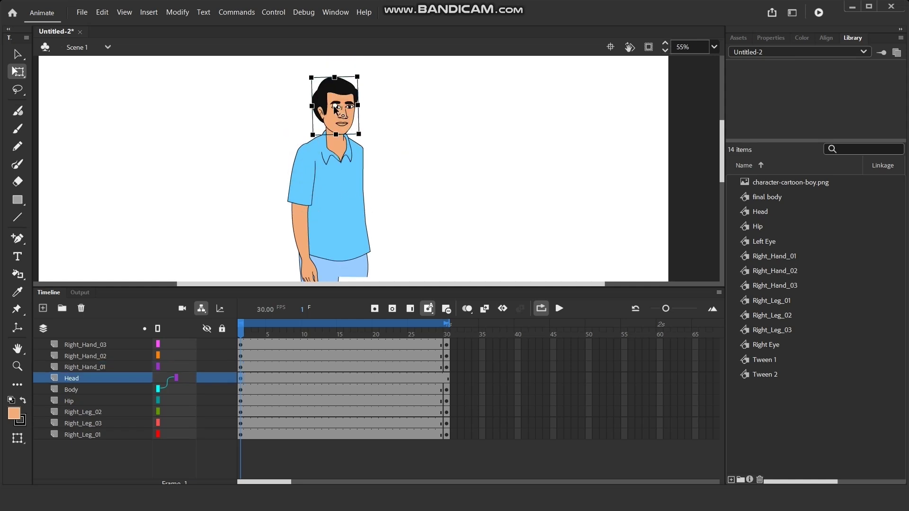
drag(335, 108, 382, 141)
click(384, 147)
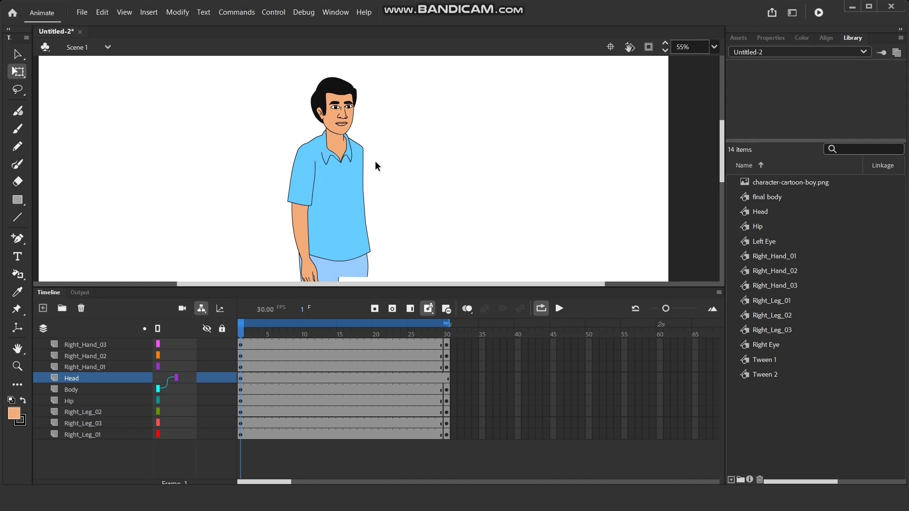
- Try rotating the body symbol again with the head attached
click(344, 205)
drag(382, 264, 410, 244)
click(420, 197)
- Parent the Right_Hand_02 layer to Right_Hand_01 and the Right_Hand_03 layer to Right_Hand_02
drag(427, 181, 454, 130)
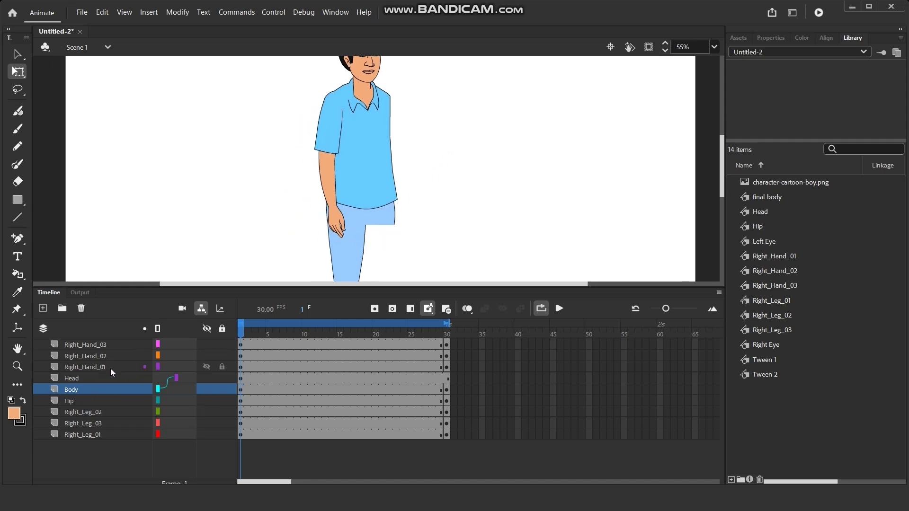
click(112, 356)
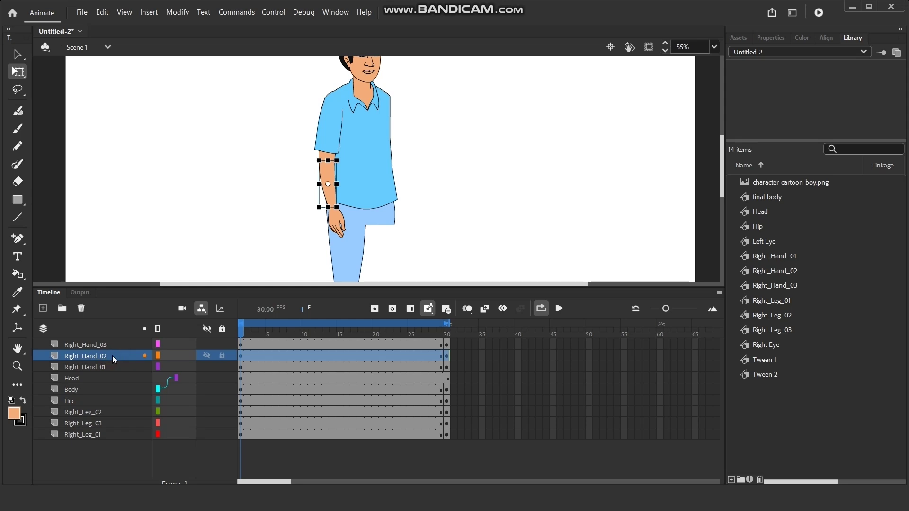
click(156, 355)
drag(157, 355, 182, 356)
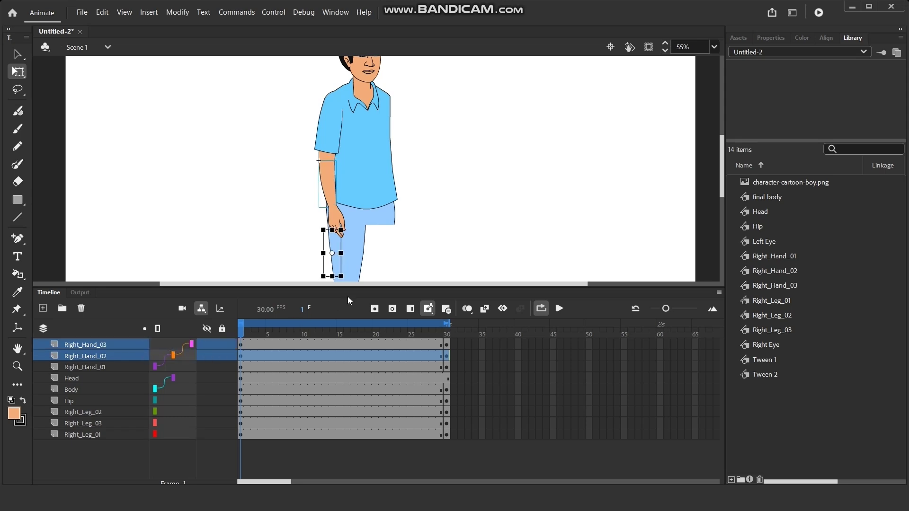
click(441, 228)
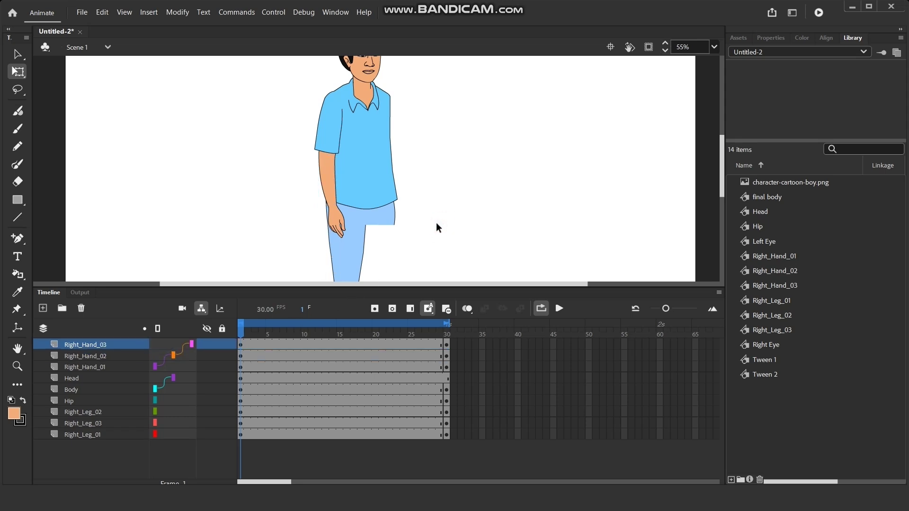
- Try rotating the upper arm with the forearm and hand attached, and undo the parenting of the right-hand layers
click(332, 121)
mouse_move(350, 170)
mouse_down()
mouse_move(383, 171)
mouse_move(362, 182)
mouse_up()
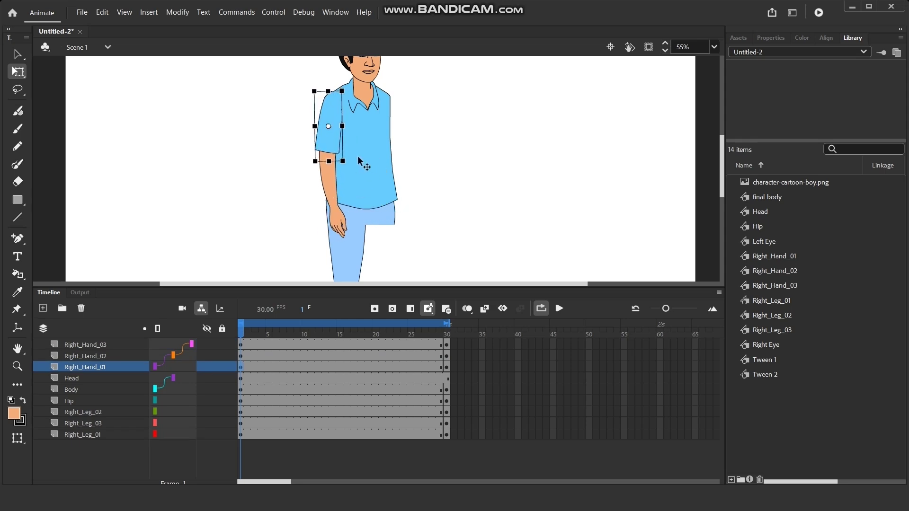
scroll(339, 87, up, 1)
click(339, 86)
scroll(349, 101, up, 3)
click(339, 104)
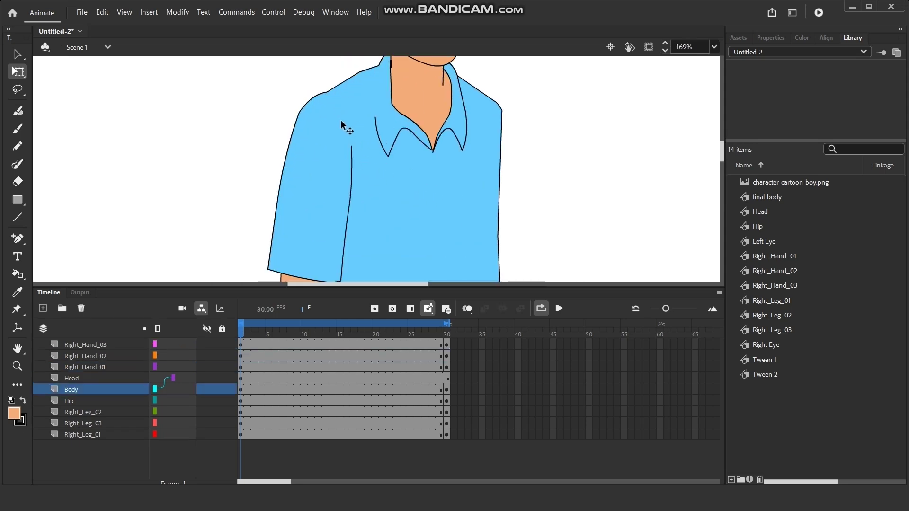
- Move the upper arm symbol's transformation point to the shoulder
click(309, 203)
drag(310, 198, 315, 184)
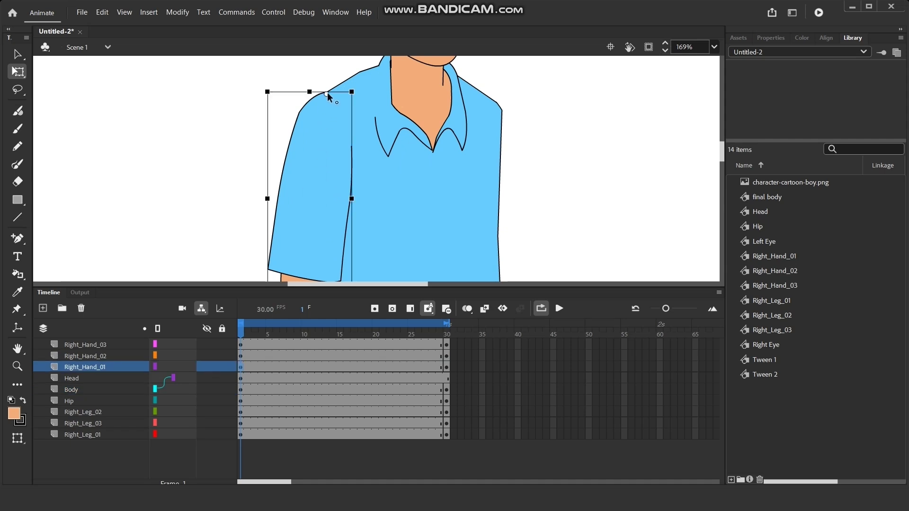
scroll(315, 87, down, 3)
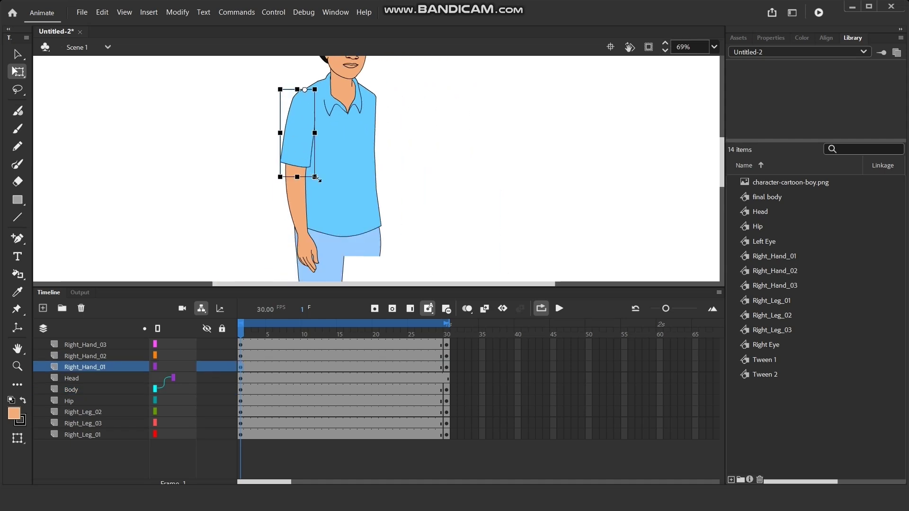
- Try rotating the upper arm across the chest about the shoulder, undo the rotation, and clear the selection
drag(329, 184, 396, 159)
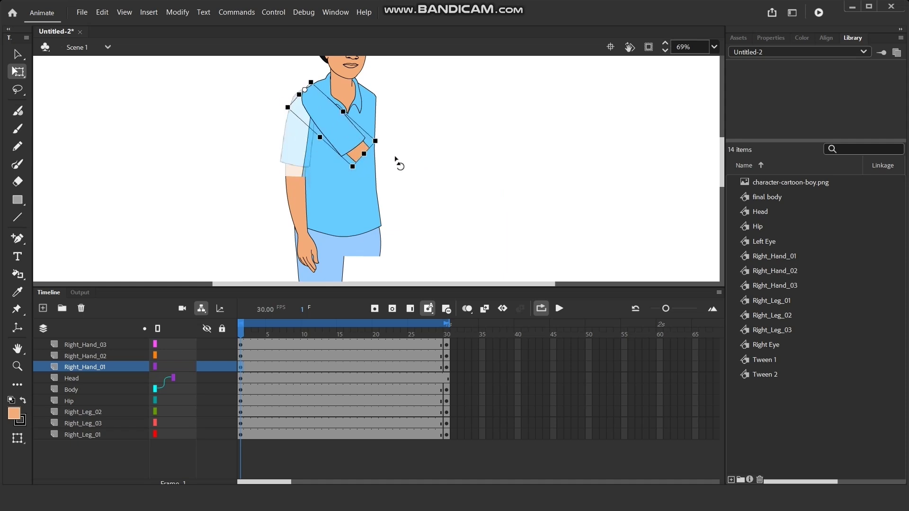
key(ctrl+z)
click(459, 186)
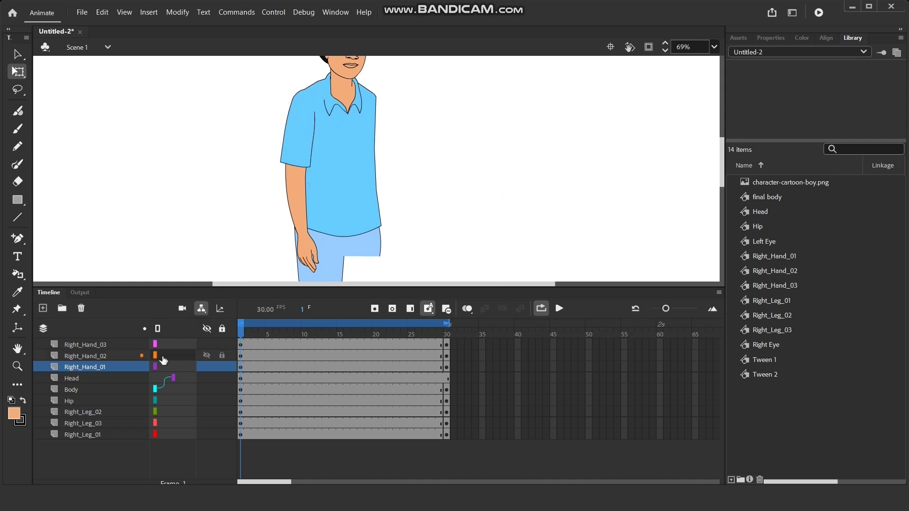
- Parent the Right_Hand_02 layer to Right_Hand_01 and the Right_Hand_03 layer to Right_Hand_02 again
drag(155, 354, 189, 359)
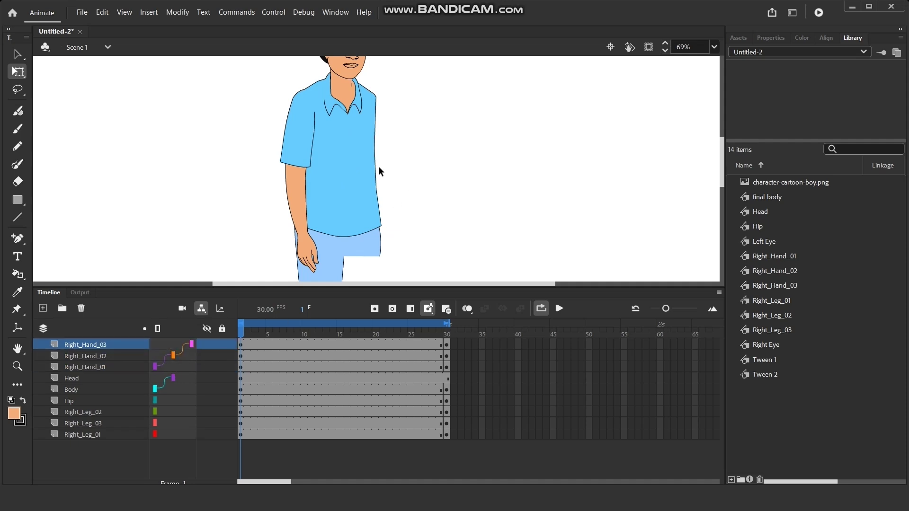
- Rotate the upper arm about the shoulder so the linked arm swings slightly outward from the body
click(302, 135)
drag(323, 190, 305, 223)
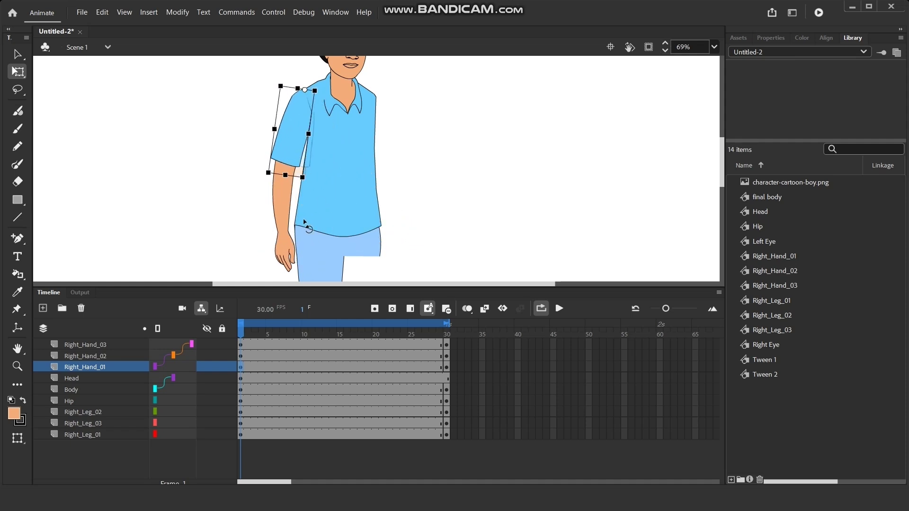
click(440, 187)
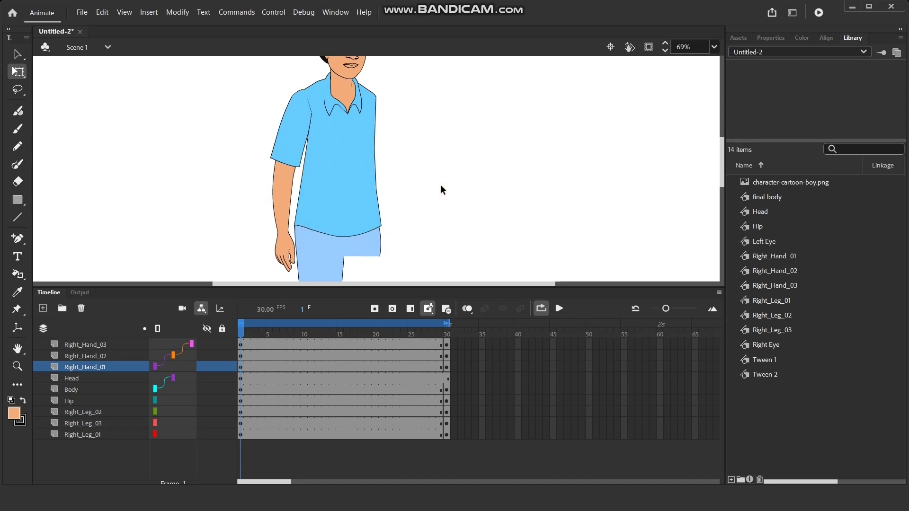
click(299, 143)
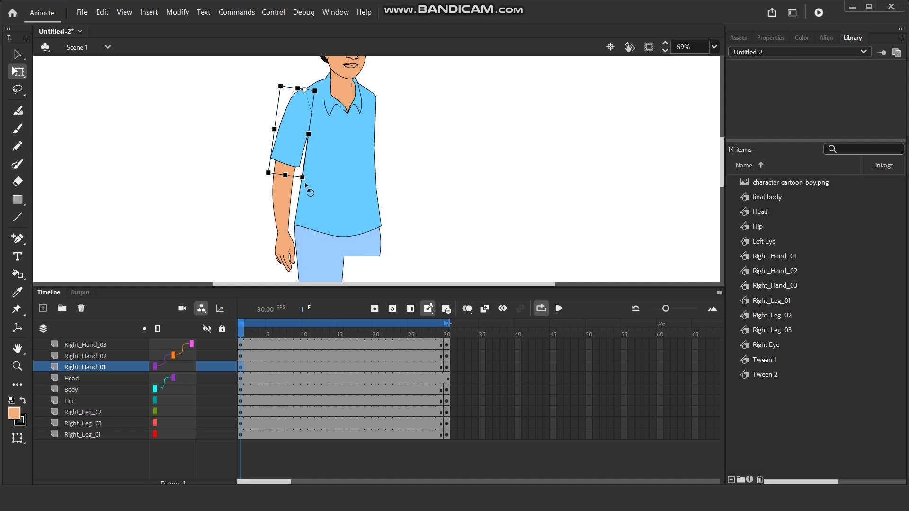
drag(305, 182, 299, 183)
click(426, 187)
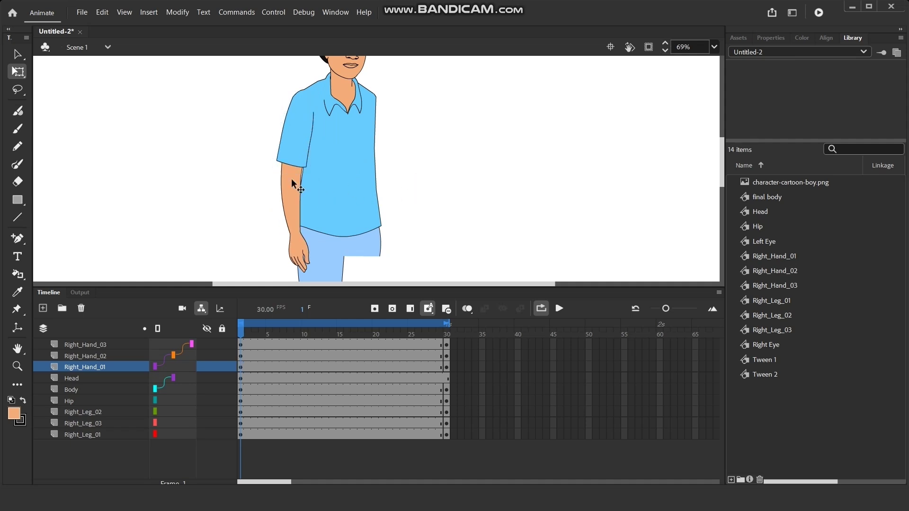
- Move the forearm's transformation point to the elbow and rotate the forearm slightly
click(293, 174)
drag(309, 247, 297, 181)
scroll(292, 185, up, 3)
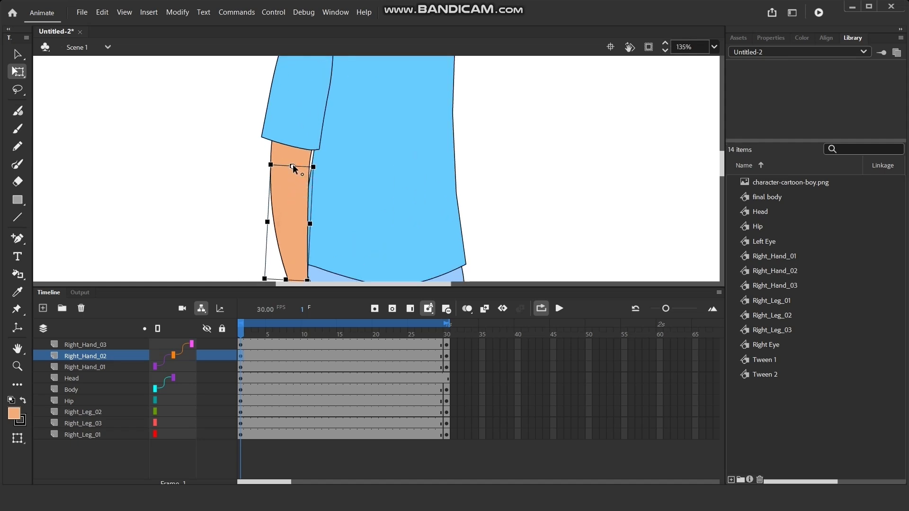
scroll(294, 168, down, 3)
drag(299, 202, 307, 233)
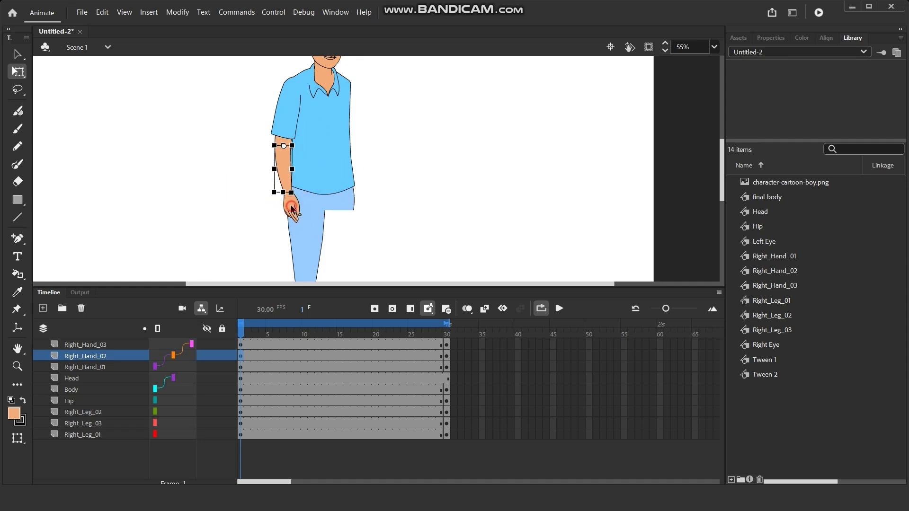
- Move the hand's transformation point to the wrist and rotate the hand slightly
click(295, 207)
scroll(291, 208, up, 4)
drag(276, 211, 265, 169)
scroll(266, 199, down, 2)
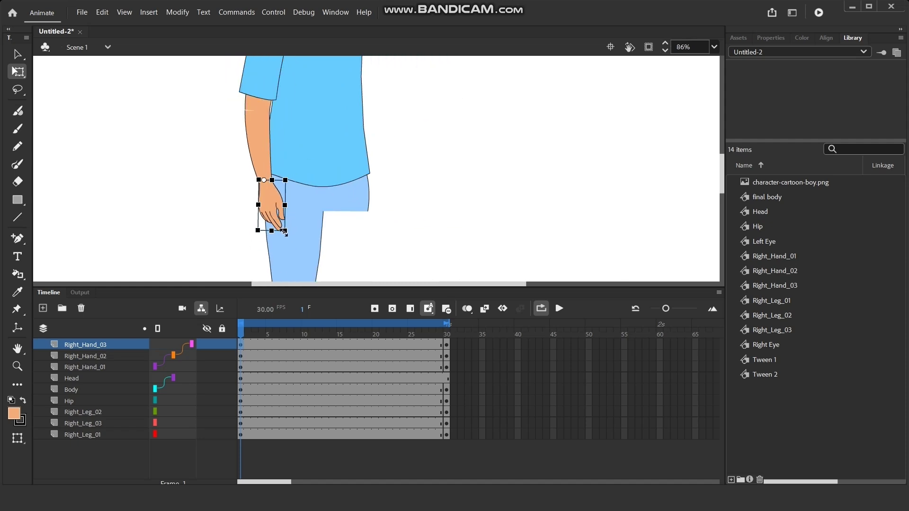
drag(292, 239, 304, 253)
- Fine-tune the forearm's rotation at the elbow so it lines up with the upper arm
click(252, 123)
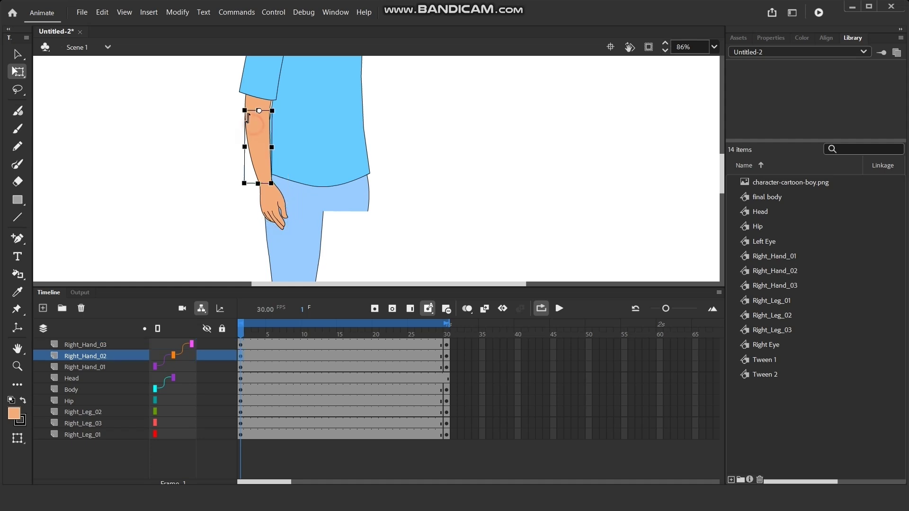
scroll(252, 123, up, 1)
scroll(249, 107, up, 4)
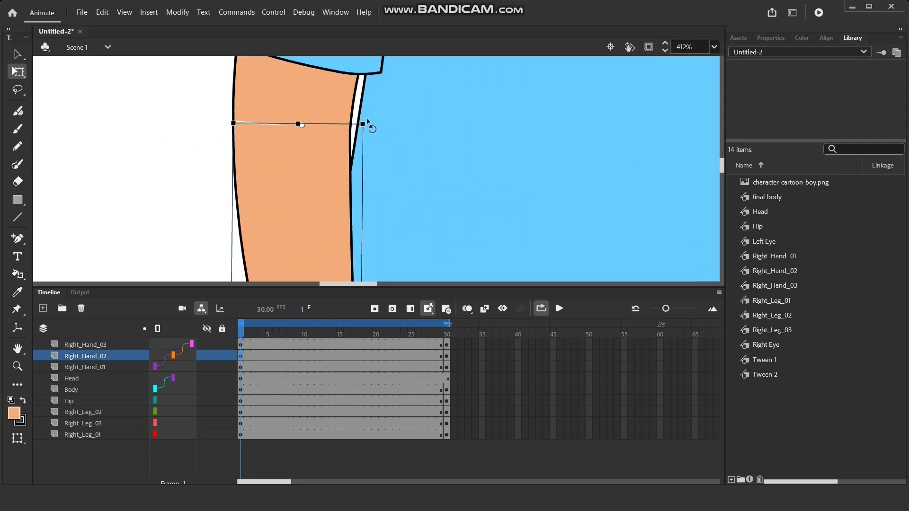
drag(371, 130, 373, 138)
click(67, 158)
scroll(209, 138, down, 3)
- Fine-tune the hand's rotation at the wrist so it lines up with the forearm, and clear the selection
scroll(227, 200, up, 3)
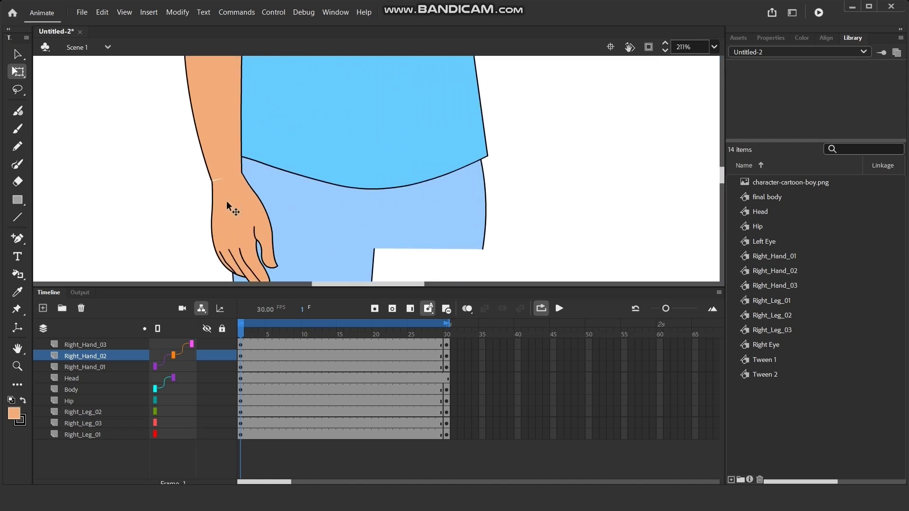
click(226, 186)
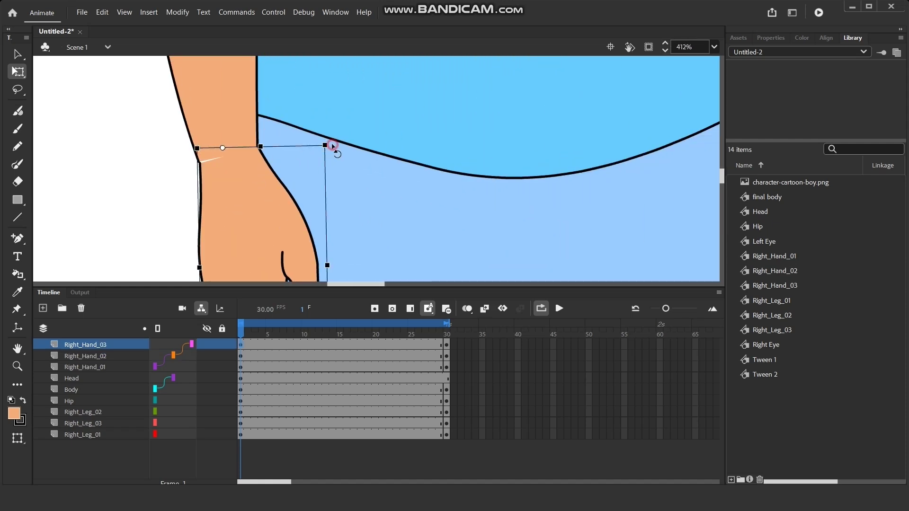
drag(334, 150, 334, 152)
scroll(203, 127, down, 5)
click(331, 175)
drag(278, 142, 307, 173)
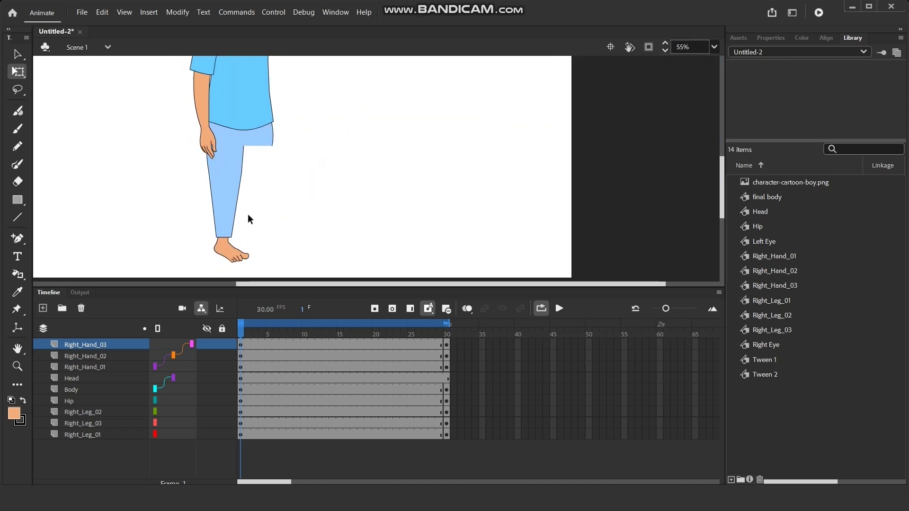
- Parent the Right_Leg_02 layer to Right_Leg_01 and the Right_Leg_03 layer to Right_Leg_02
click(90, 414)
click(84, 423)
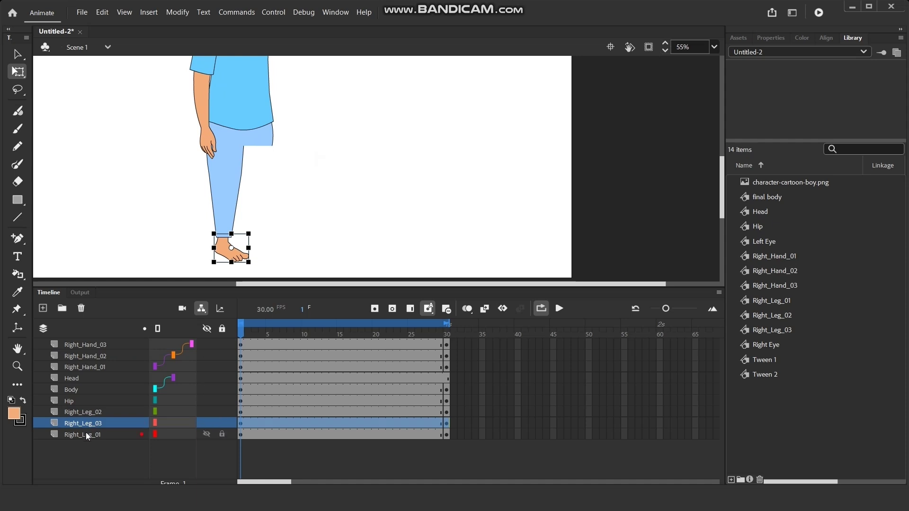
click(90, 412)
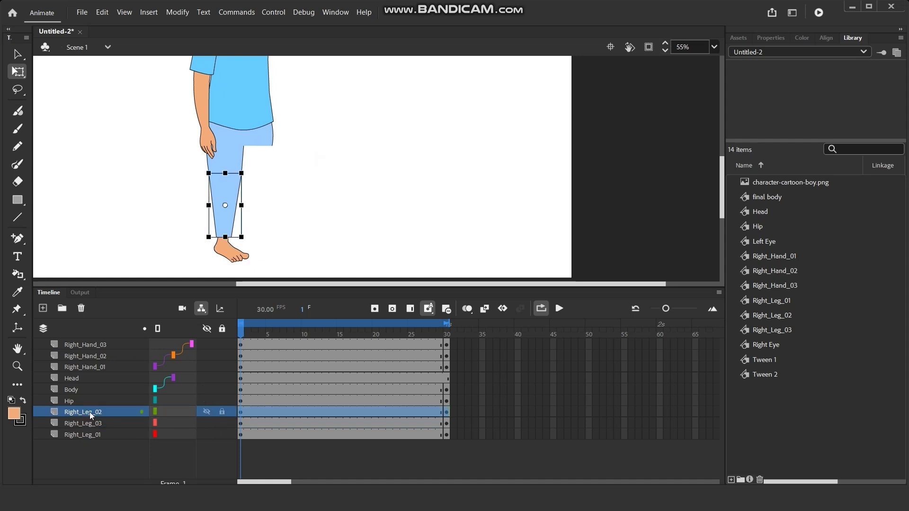
drag(155, 412, 194, 412)
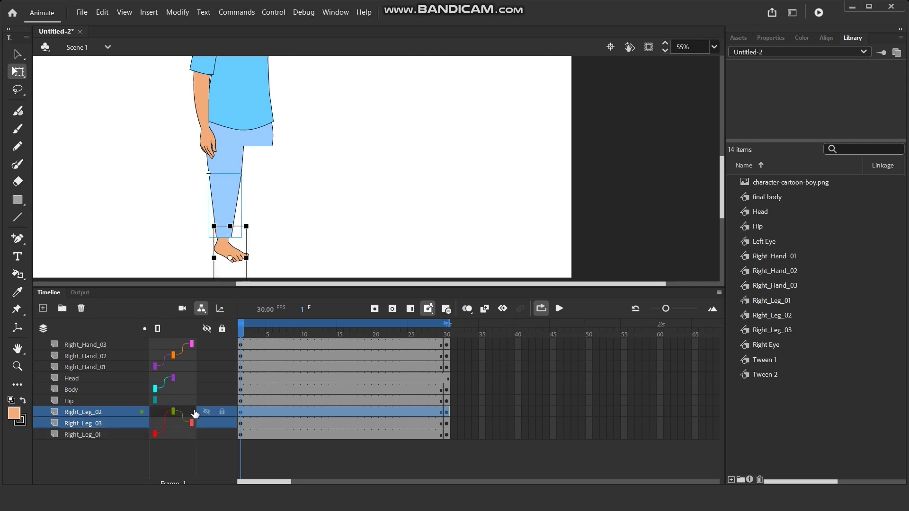
click(319, 199)
- Move the thigh's transformation point up to the hip and rotate the leg slightly forward
click(228, 141)
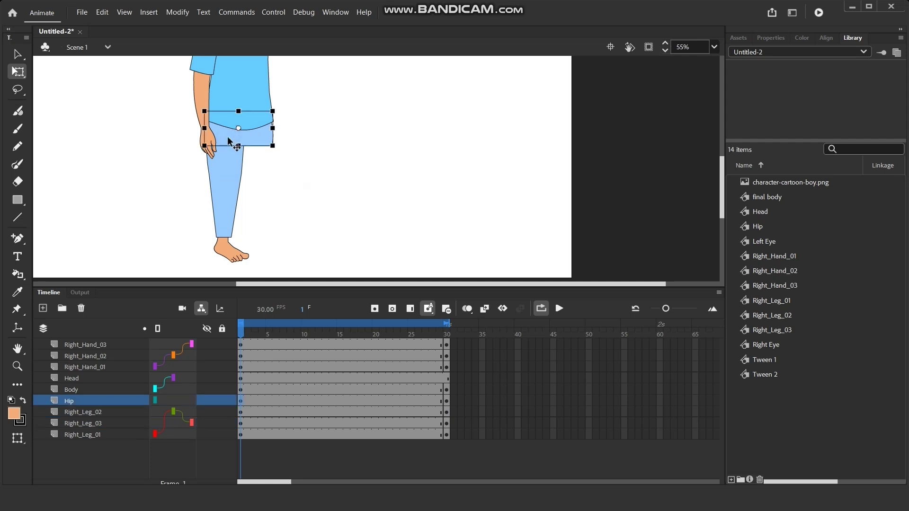
click(242, 164)
drag(252, 175, 270, 197)
drag(225, 148, 225, 122)
mouse_move(254, 182)
mouse_down()
mouse_move(274, 166)
mouse_move(272, 185)
mouse_move(230, 212)
mouse_move(261, 198)
mouse_up()
click(261, 198)
- Try rotating the lower leg forward about its centre, and undo the rotation
click(229, 186)
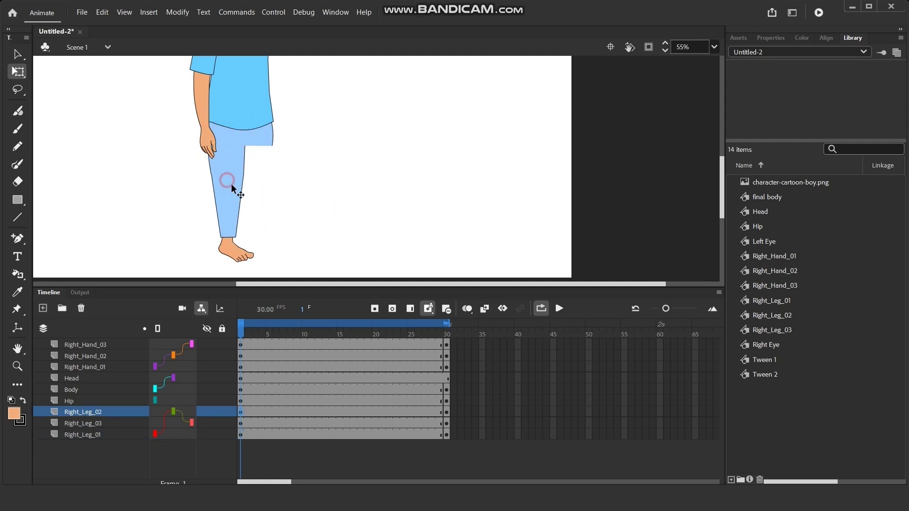
drag(253, 237, 283, 228)
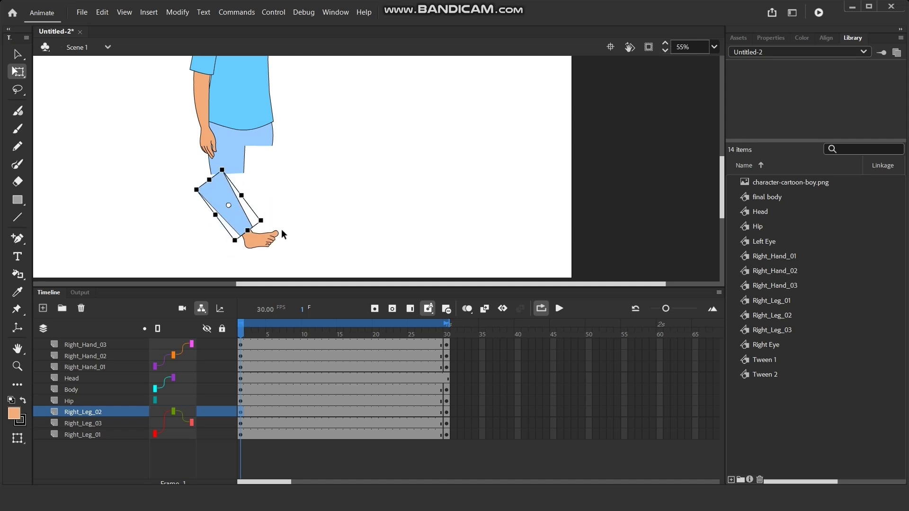
key(ctrl+z)
- Place the lower leg's transformation point at the knee, try a slight rotation about it, and undo that rotation
mouse_move(256, 242)
mouse_down()
mouse_move(278, 229)
mouse_move(260, 257)
mouse_up()
click(274, 239)
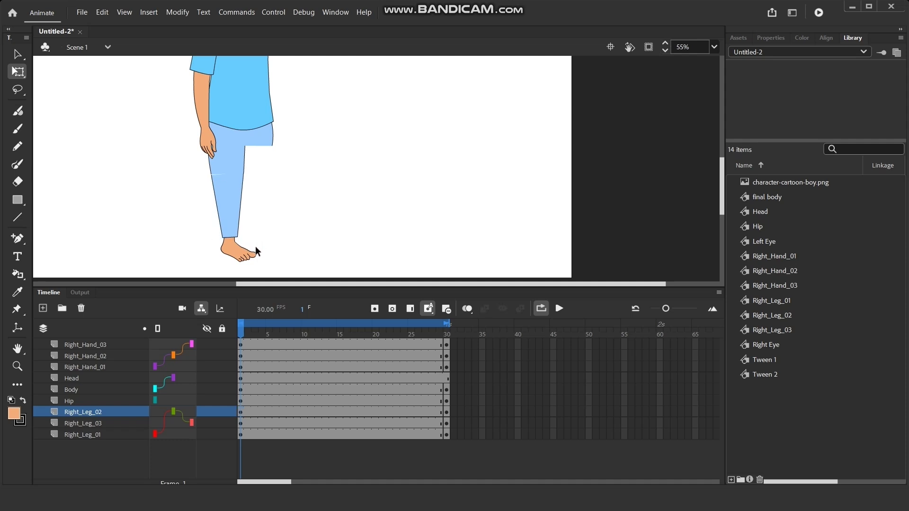
click(229, 191)
click(288, 202)
click(236, 191)
key(ctrl+z)
click(301, 203)
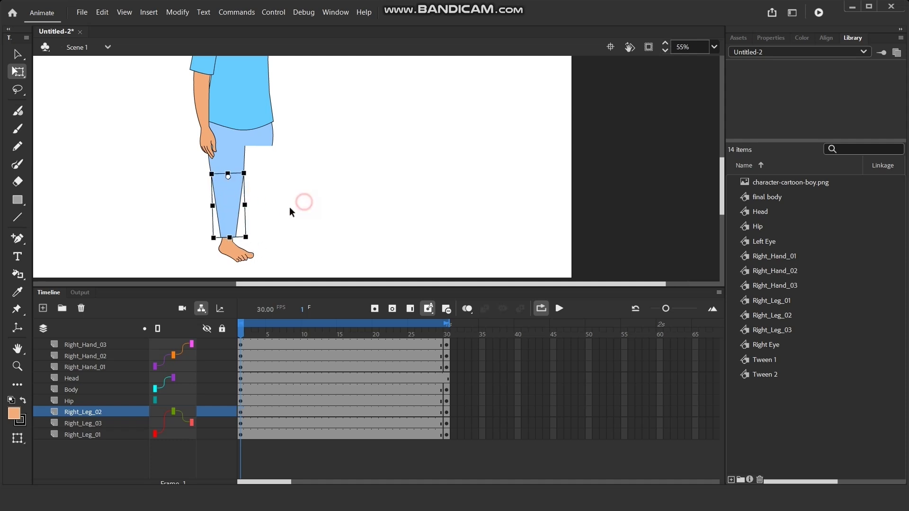
- Move the foot's transformation point to the ankle, rotate the foot slightly, and clear the selection
click(236, 253)
drag(237, 247, 229, 235)
mouse_move(259, 268)
mouse_down()
mouse_move(297, 245)
mouse_move(223, 293)
mouse_move(267, 266)
mouse_up()
click(322, 193)
- Try moving the upper arm away from the body, undo the move, and clear the selection
scroll(300, 219, down, 4)
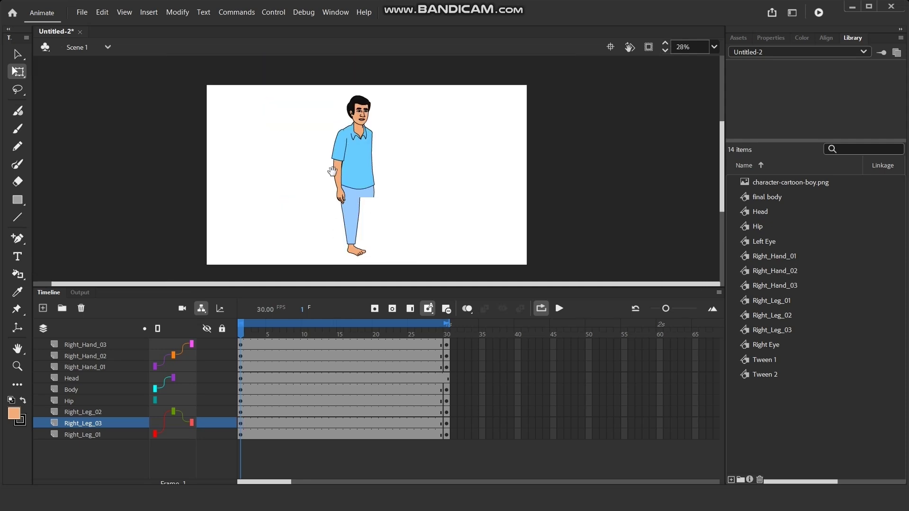
click(344, 134)
drag(344, 134, 411, 140)
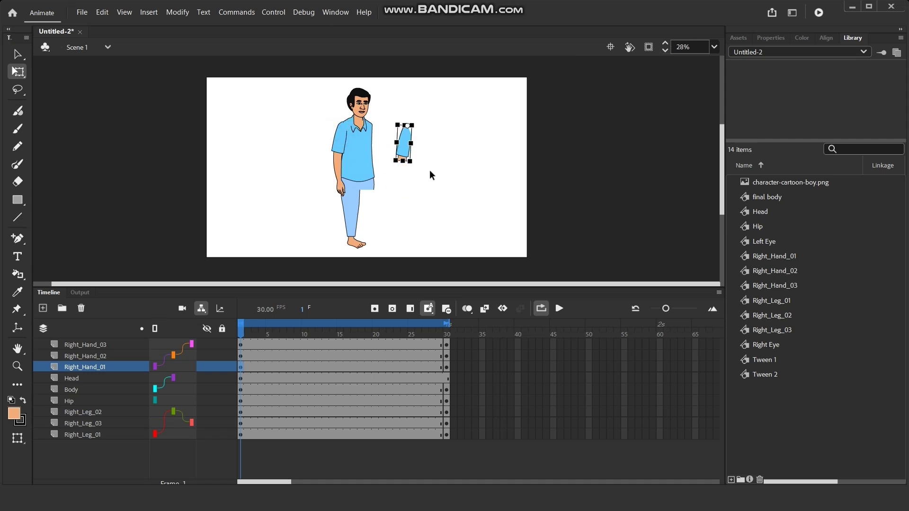
key(ctrl+z)
click(426, 148)
scroll(368, 192, up, 1)
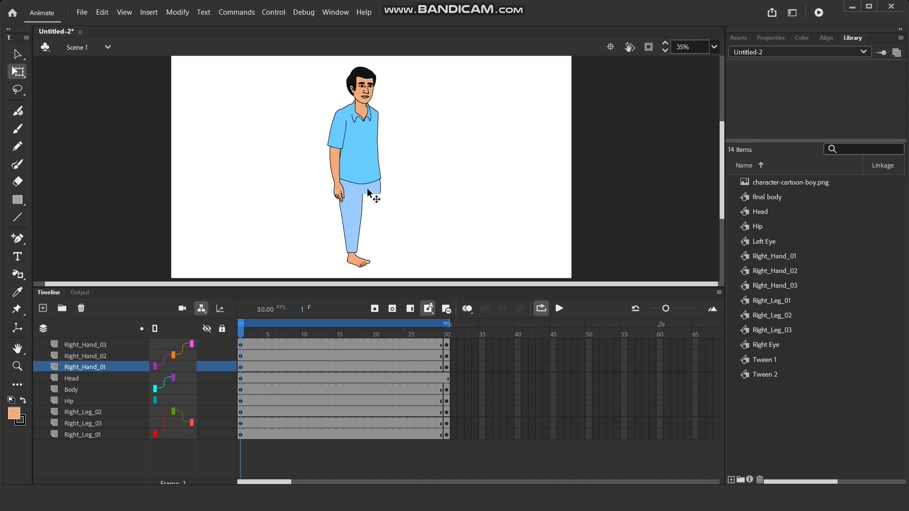
scroll(384, 191, up, 1)
click(446, 174)
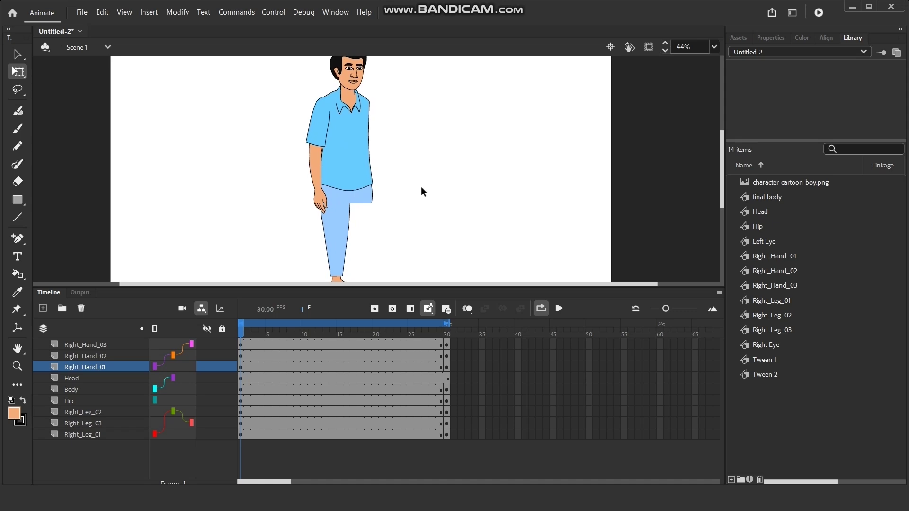
- Copy the Right_Hand_01, Right_Hand_02 and Right_Hand_03 layers together
click(319, 121)
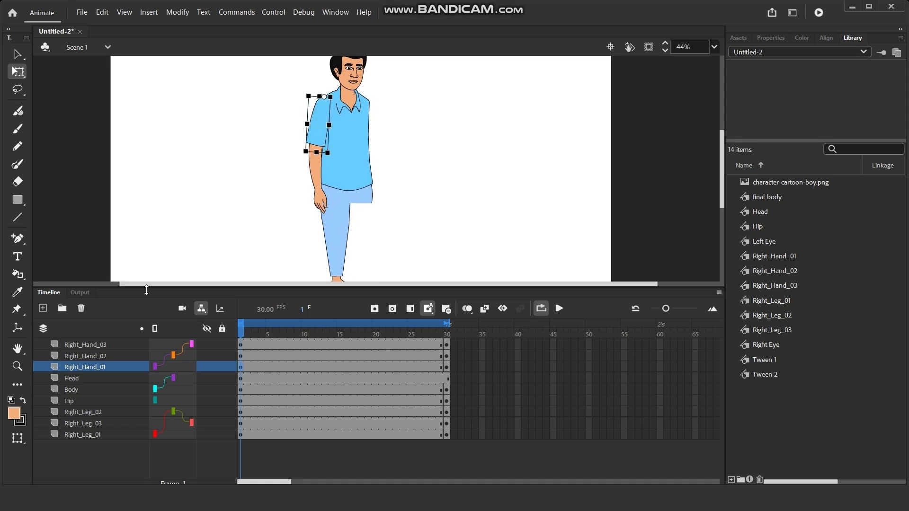
click(74, 372)
shift+click(80, 346)
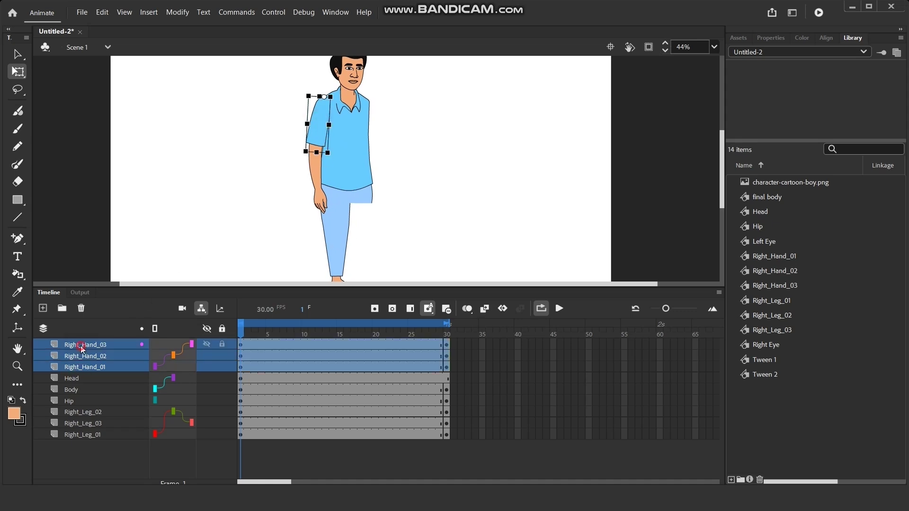
right_click(81, 345)
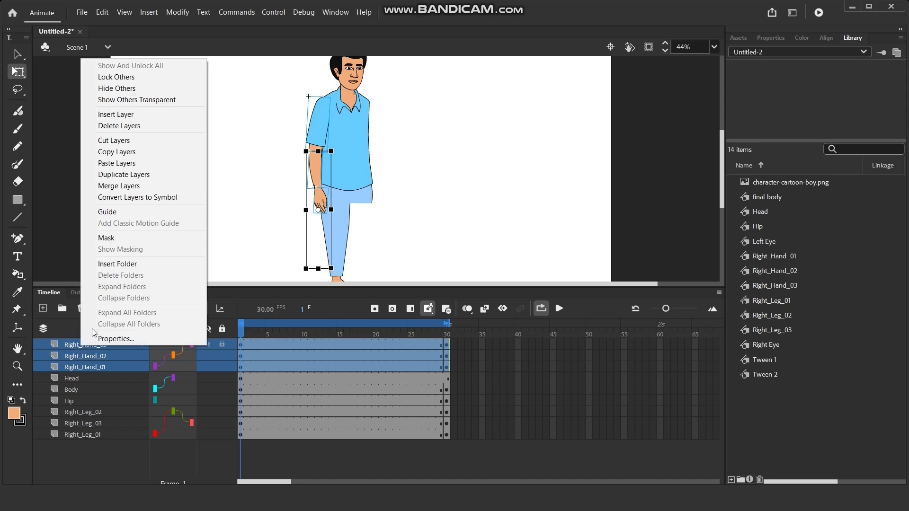
click(118, 152)
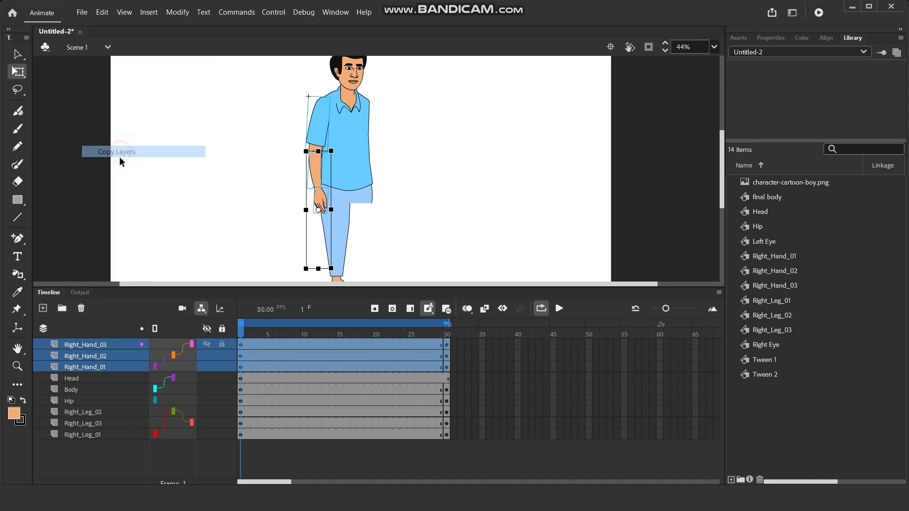
- Paste the copied Right_Hand layers and move the new arm to the opposite side of the body
right_click(91, 346)
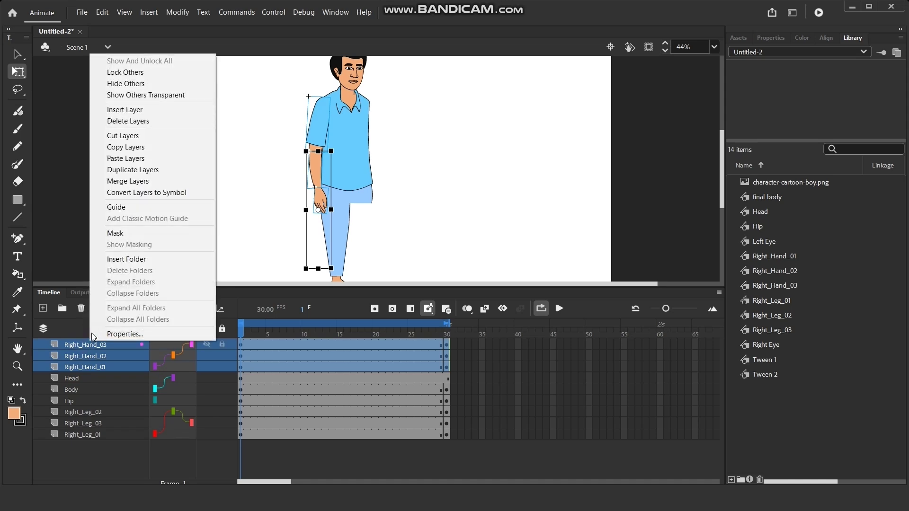
click(133, 162)
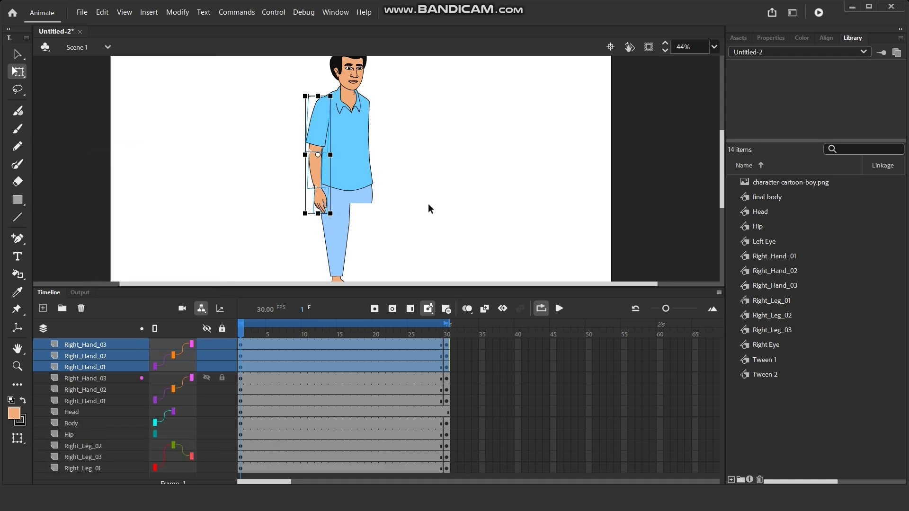
drag(319, 143, 375, 145)
- Flip the pasted arm horizontally and shift it slightly toward the opposite shoulder
right_click(375, 145)
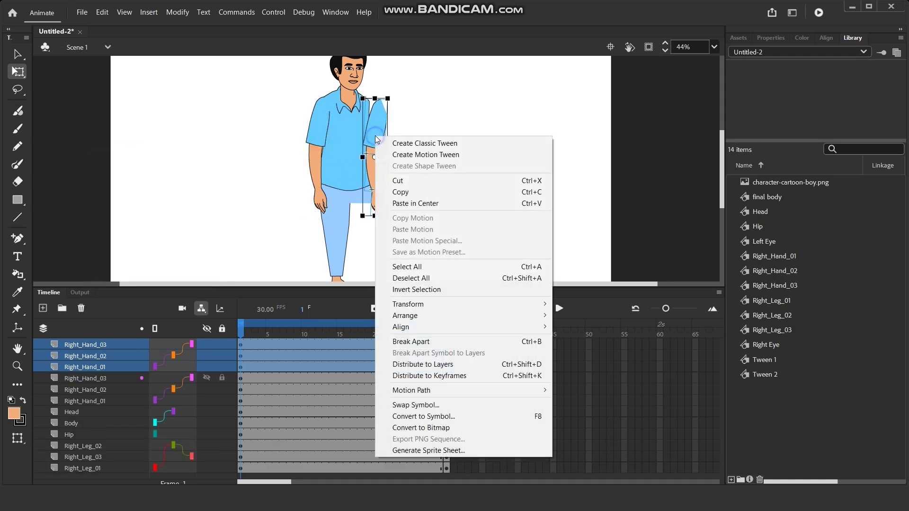
mouse_move(427, 305)
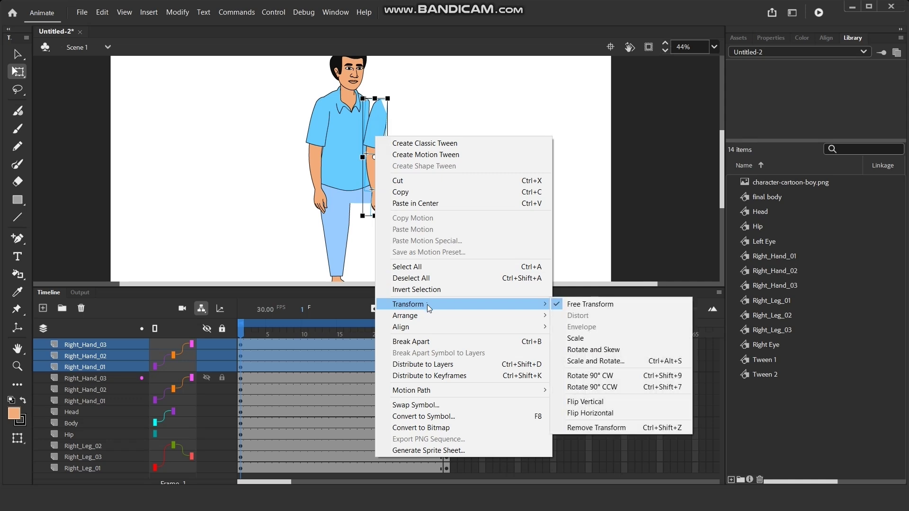
click(585, 413)
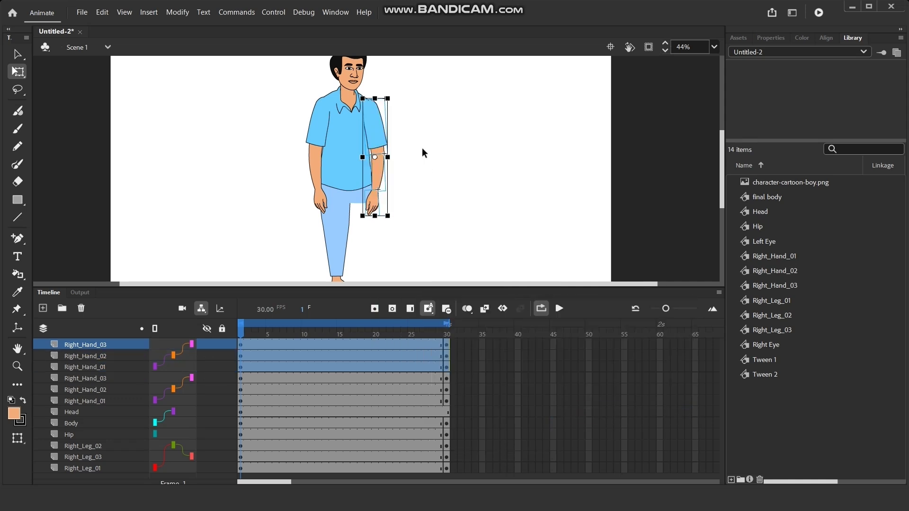
scroll(384, 108, up, 2)
drag(368, 142, 365, 139)
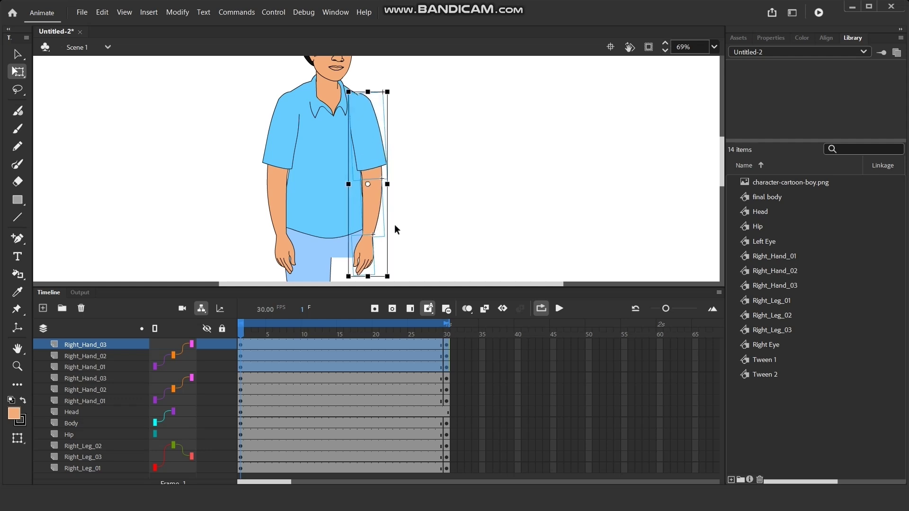
- Rotate the mirrored arm slightly away from the body and shift its shoulder onto the shirt outline
click(384, 136)
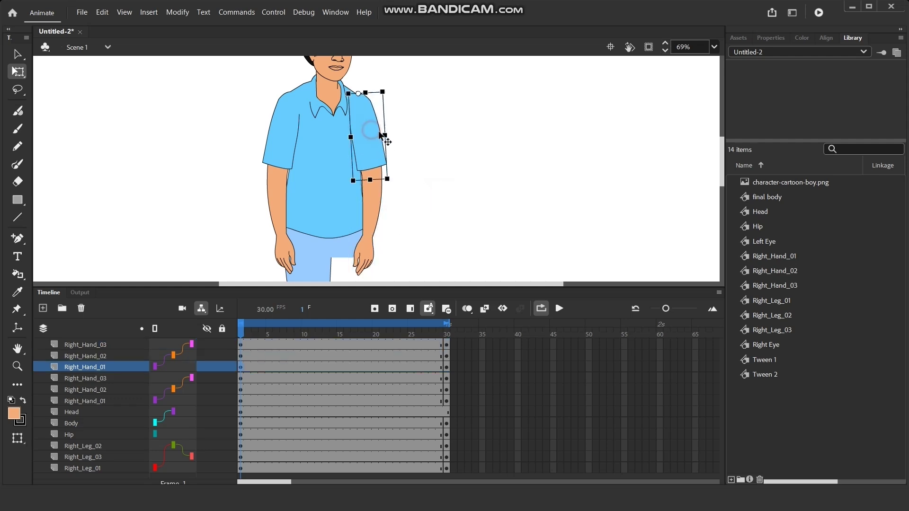
drag(397, 186, 410, 185)
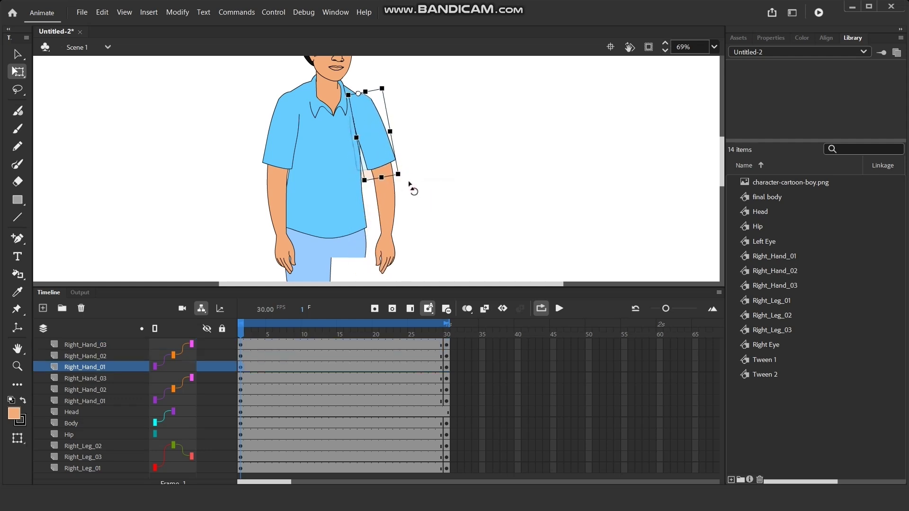
click(416, 92)
scroll(367, 82, up, 5)
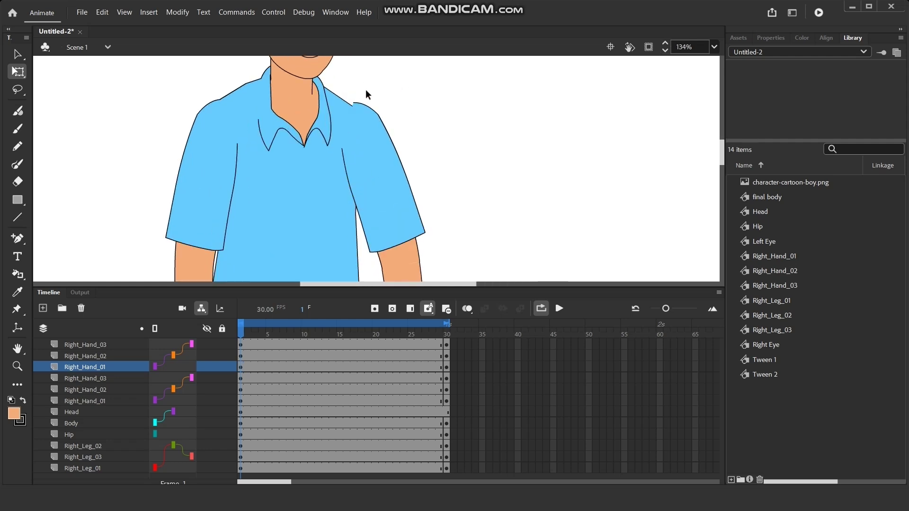
drag(371, 124, 364, 120)
click(481, 123)
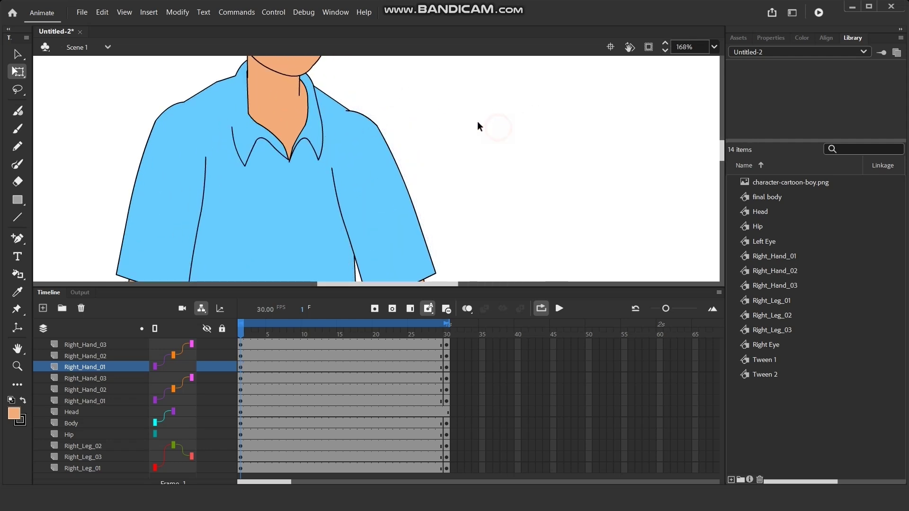
scroll(339, 79, down, 6)
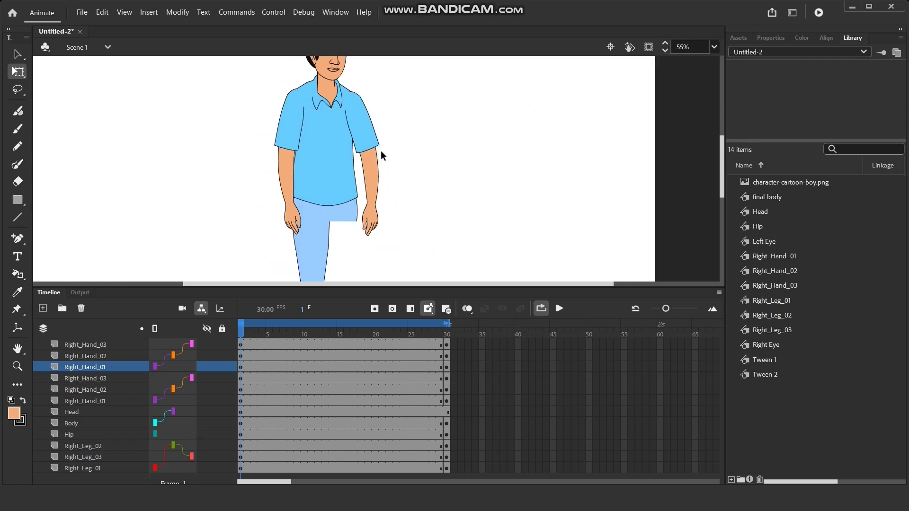
drag(401, 188, 417, 163)
scroll(400, 171, down, 2)
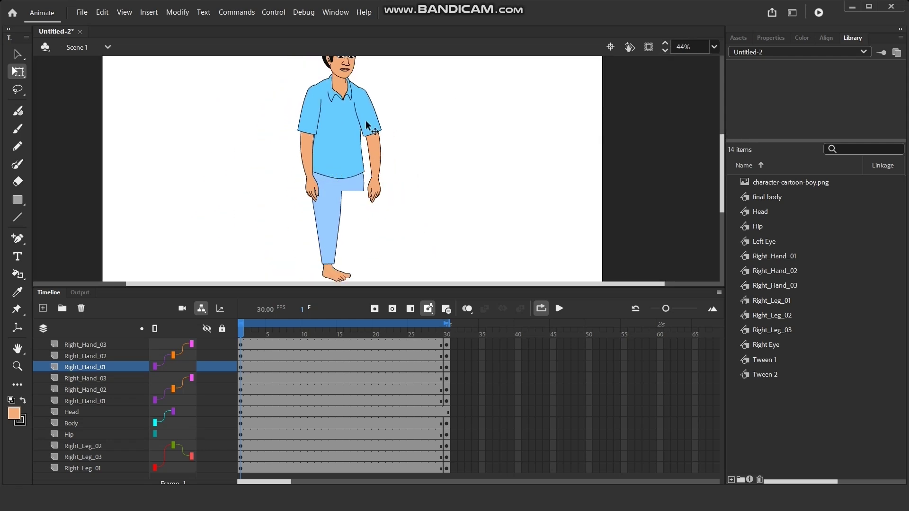
- Rotate the mirrored upper arm back toward the body so it hangs straight, and clear the selection
scroll(369, 118, up, 5)
click(365, 98)
drag(401, 71, 403, 70)
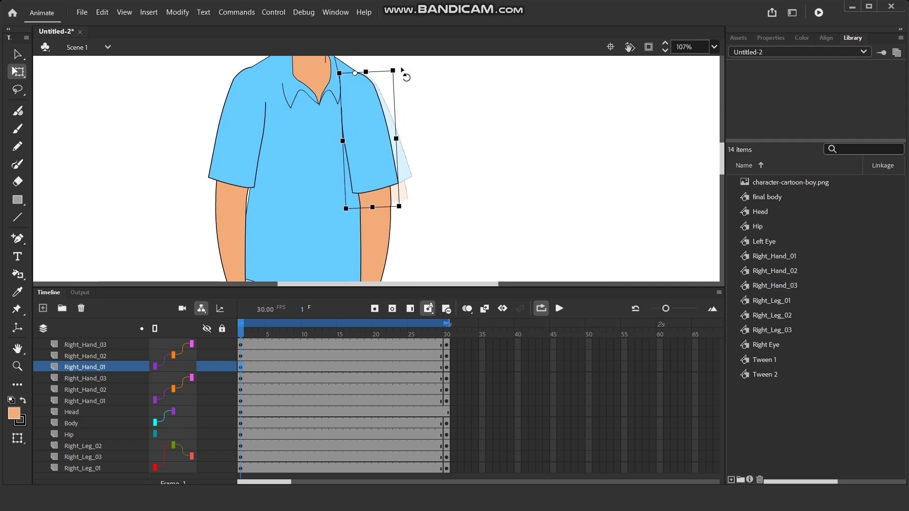
click(450, 107)
scroll(375, 91, down, 3)
drag(426, 169, 336, 163)
scroll(396, 174, down, 1)
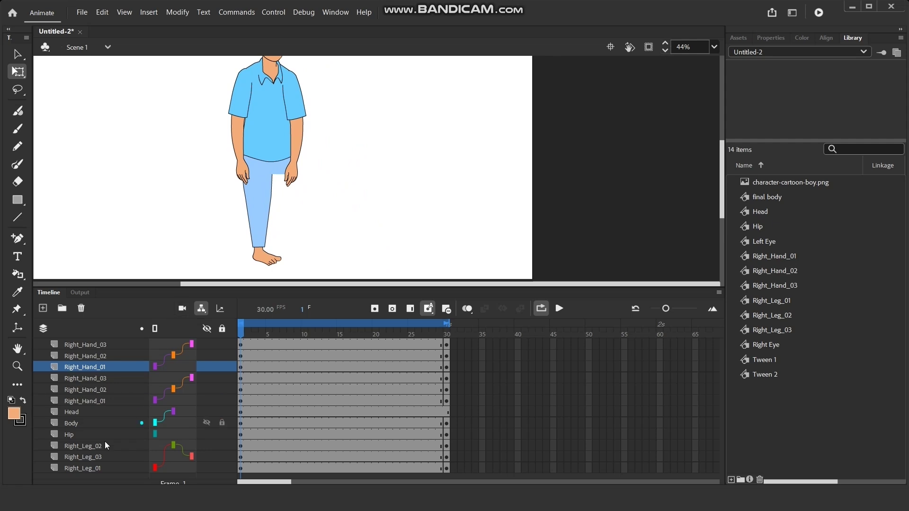
- Make a copy of the Right_Leg_01, Right_Leg_02 and Right_Leg_03 layers together
click(79, 445)
shift+click(81, 468)
right_click(82, 469)
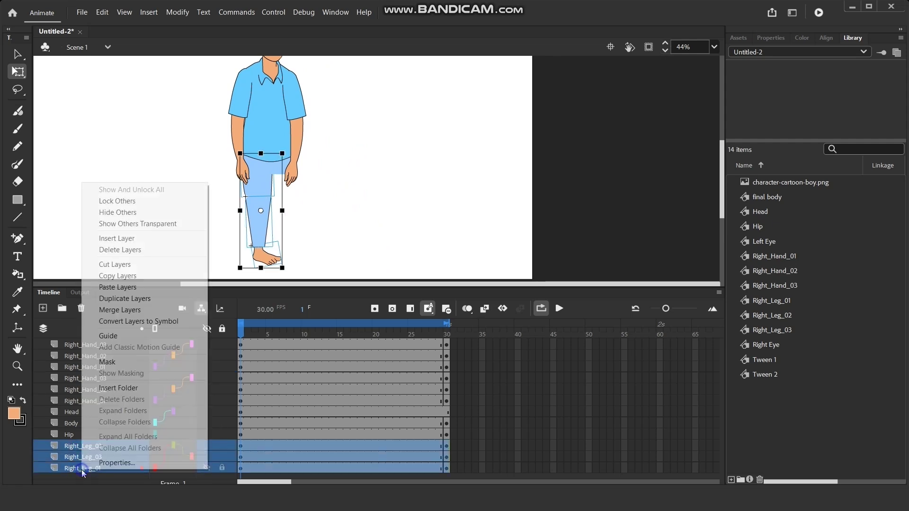
click(118, 275)
right_click(89, 446)
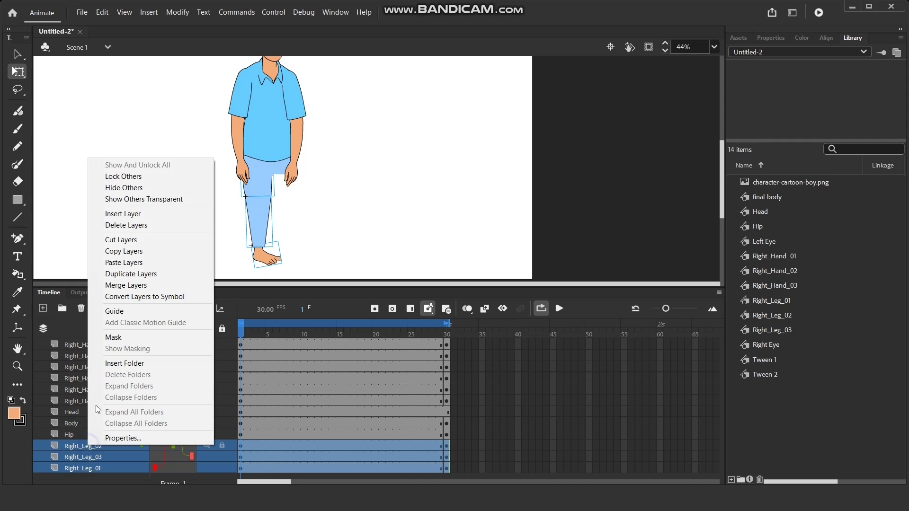
click(120, 274)
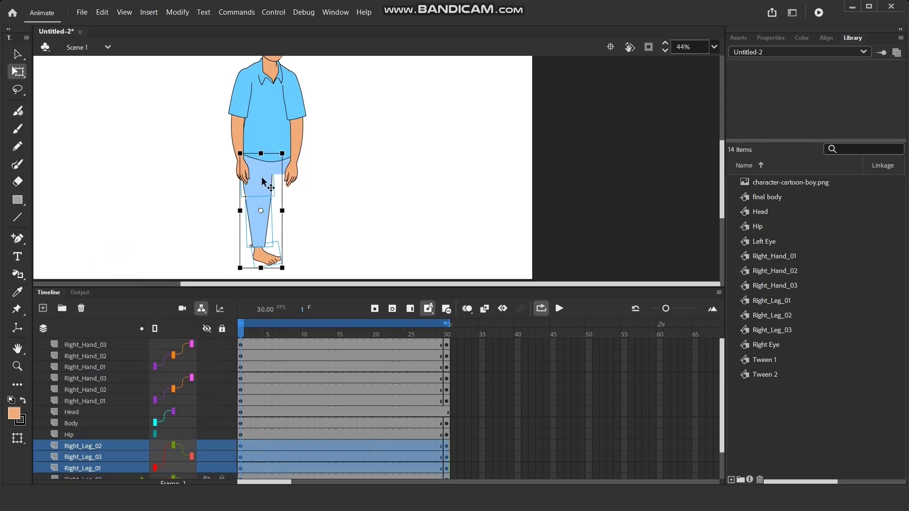
- Move the copied leg beside the original under the hip and clear the selection
drag(263, 182, 286, 180)
click(287, 180)
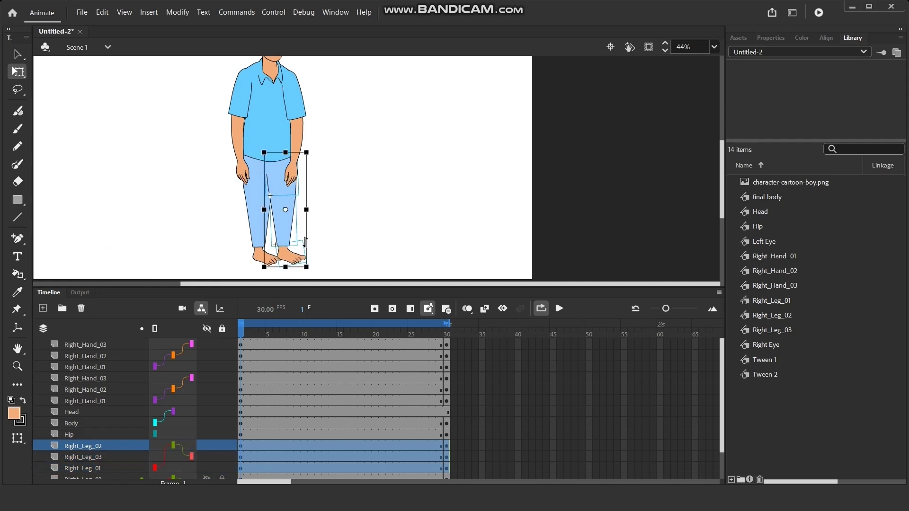
drag(286, 267, 337, 254)
click(342, 241)
scroll(296, 235, up, 2)
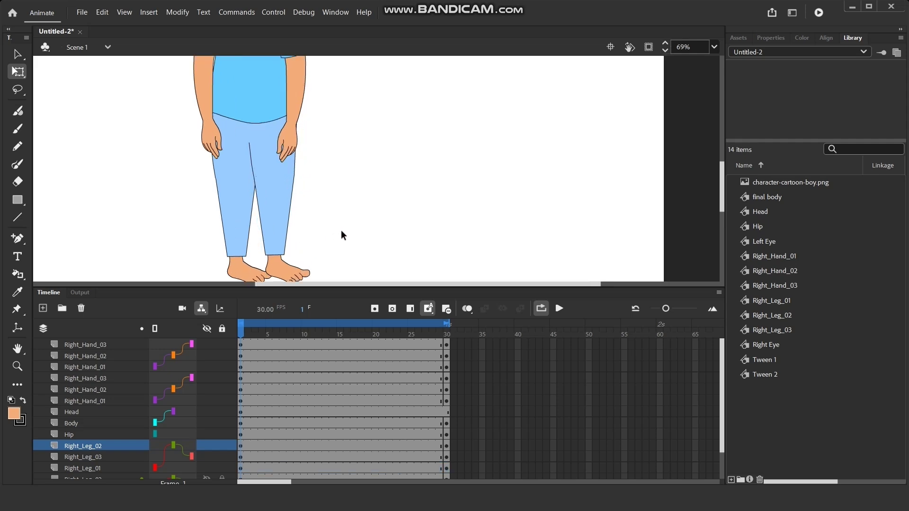
scroll(341, 236, right, 2)
- Select the copied leg's thigh, lower leg and foot, try a slight downward nudge, and clear the selection
click(230, 122)
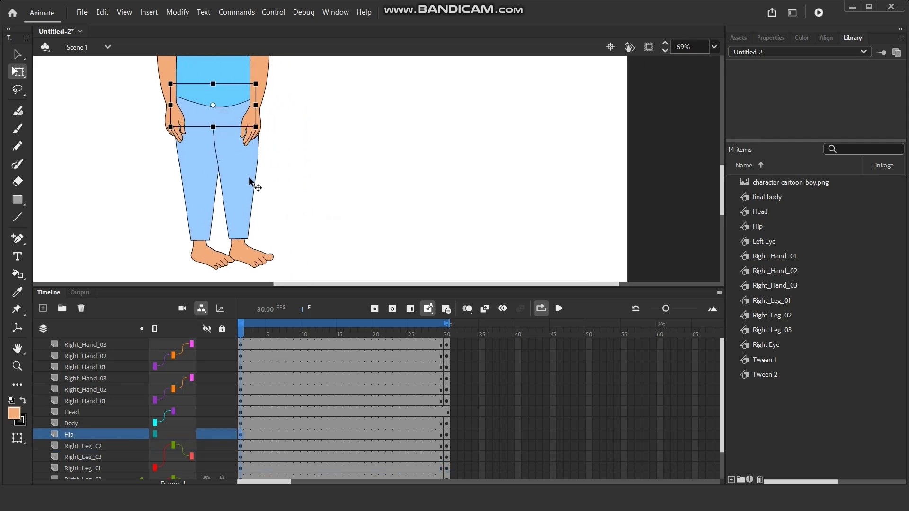
click(229, 140)
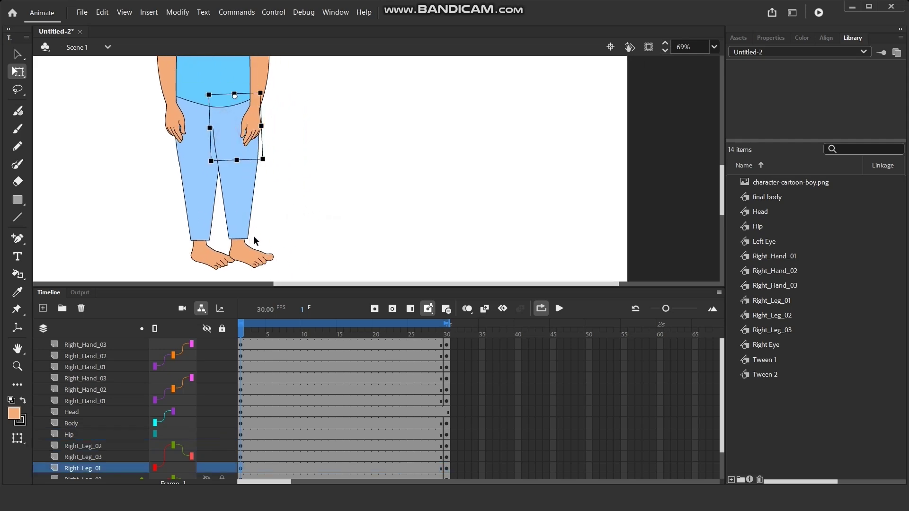
key(Down)
click(240, 177)
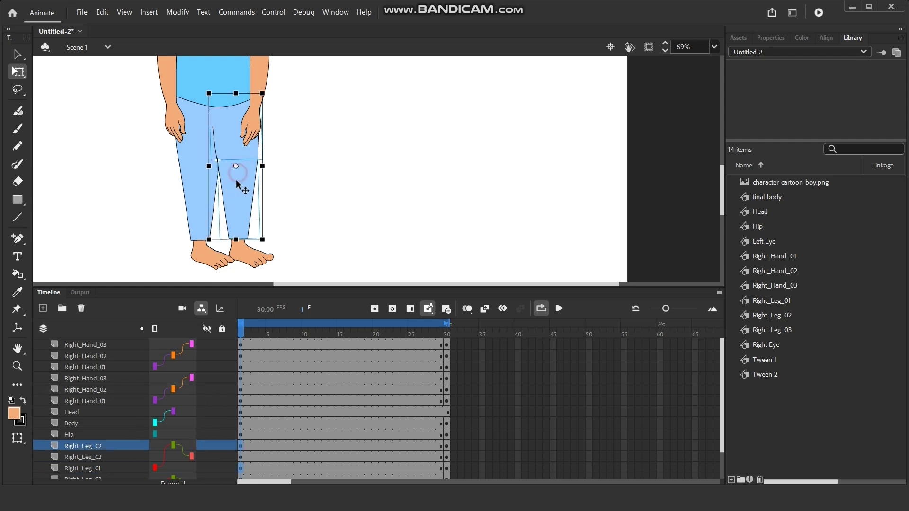
click(246, 213)
click(367, 178)
- Shrink the timeline to enlarge the stage area and set the stage zoom to 50%
key(ctrl+minus)
scroll(395, 156, up, 3)
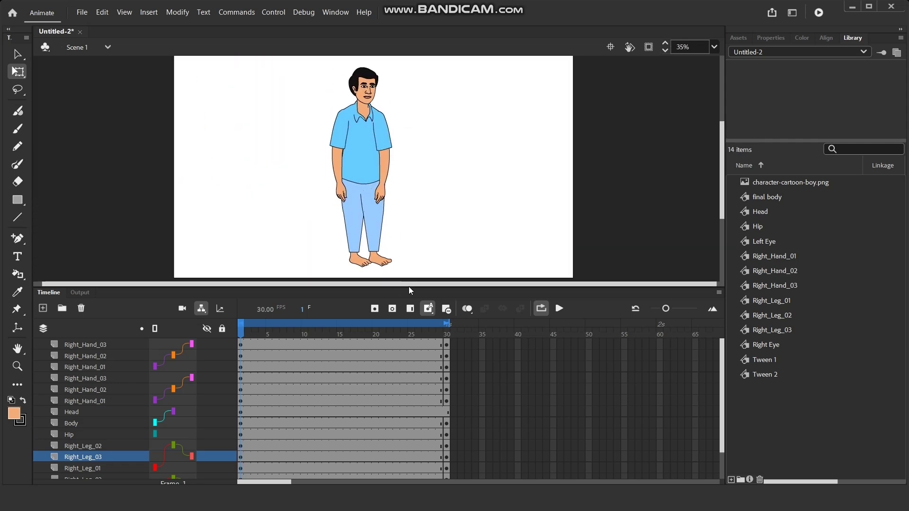
drag(464, 285, 455, 360)
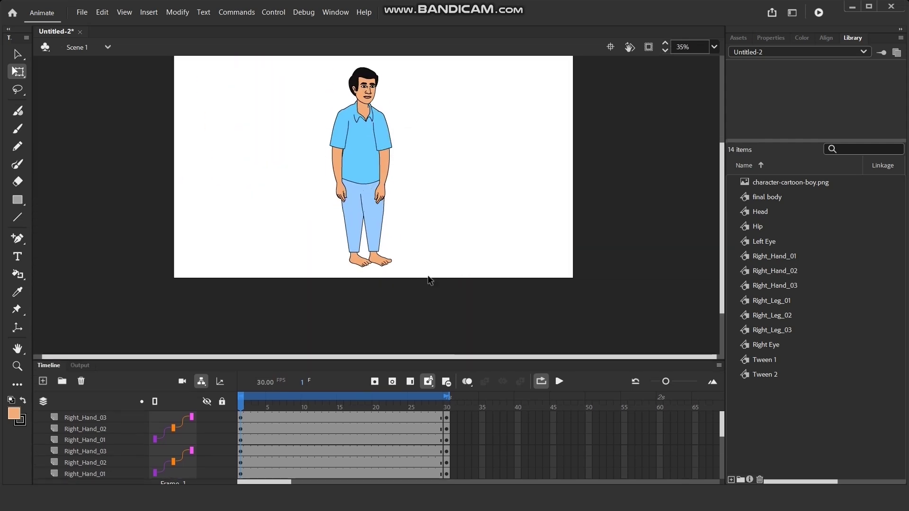
scroll(418, 183, up, 3)
scroll(439, 207, up, 2)
click(714, 47)
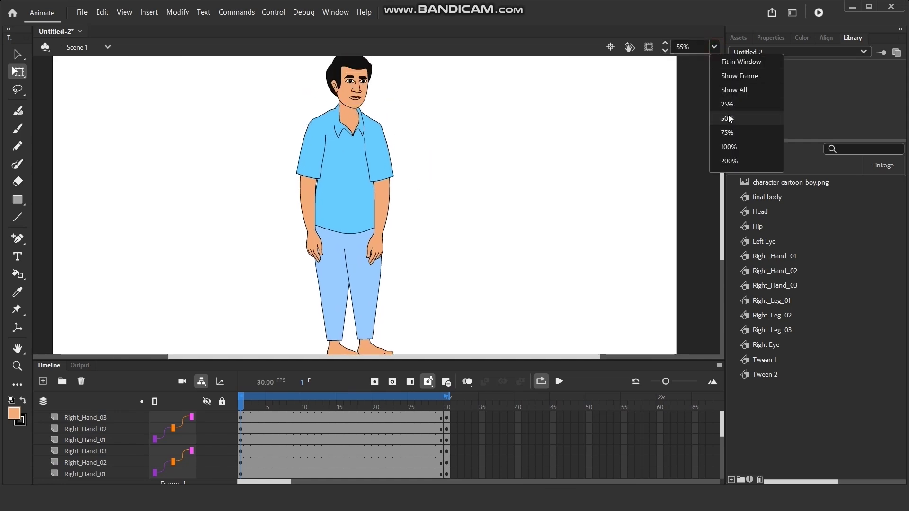
click(740, 118)
- Select all three parts of the copied leg, nudge them slightly inward and up under the hip, and deselect
click(363, 238)
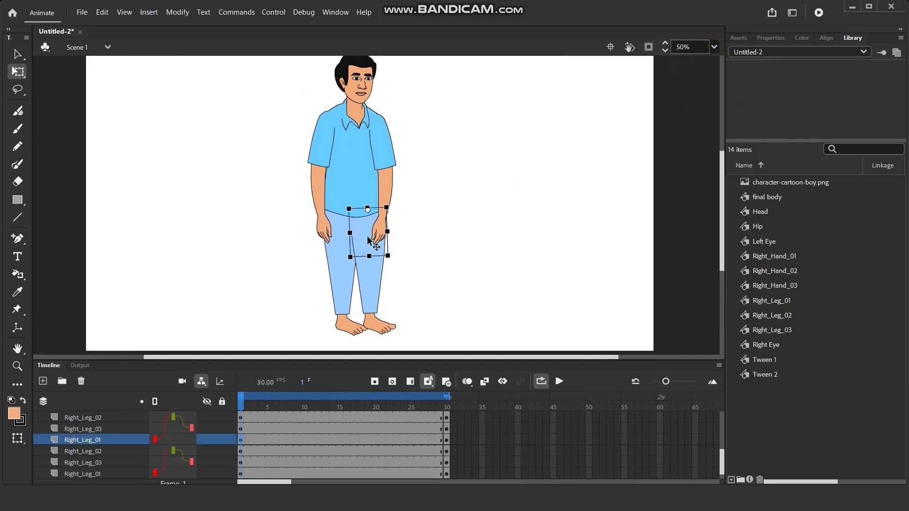
click(375, 291)
click(379, 329)
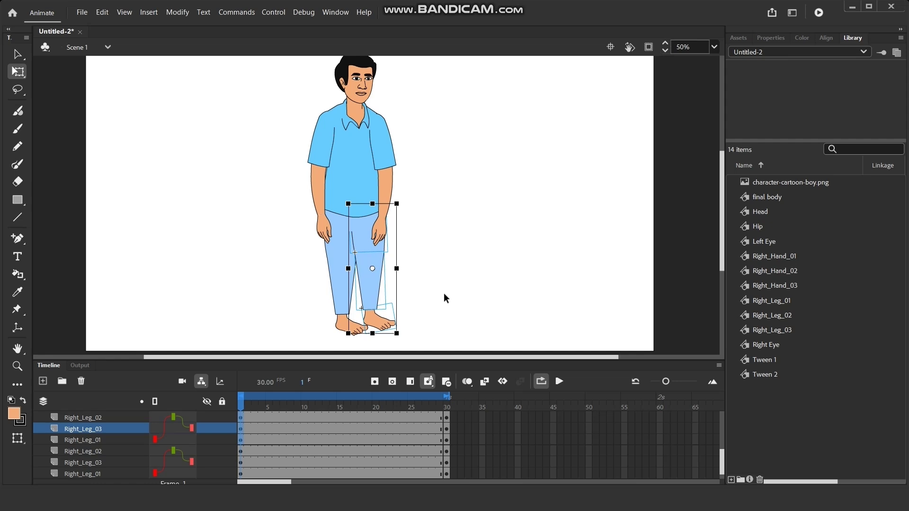
key(Up)
key(Left)
key(Left)
key(Left)
key(Left)
key(Left)
key(Left)
key(Left)
key(Left)
key(Left)
key(Left)
key(Left)
key(Left)
key(Up)
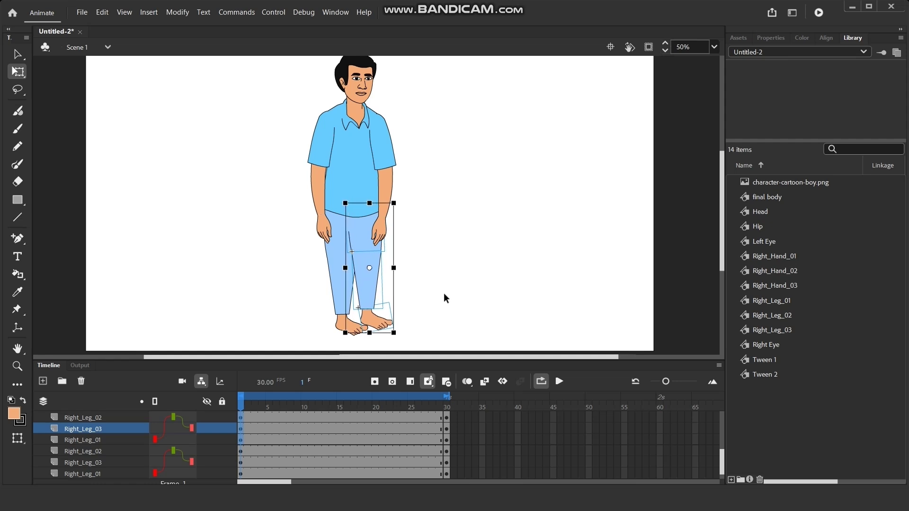
click(461, 205)
- Play the animation to preview the whole character, and make the timeline area slightly taller
scroll(405, 220, up, 5)
scroll(399, 197, down, 2)
click(559, 381)
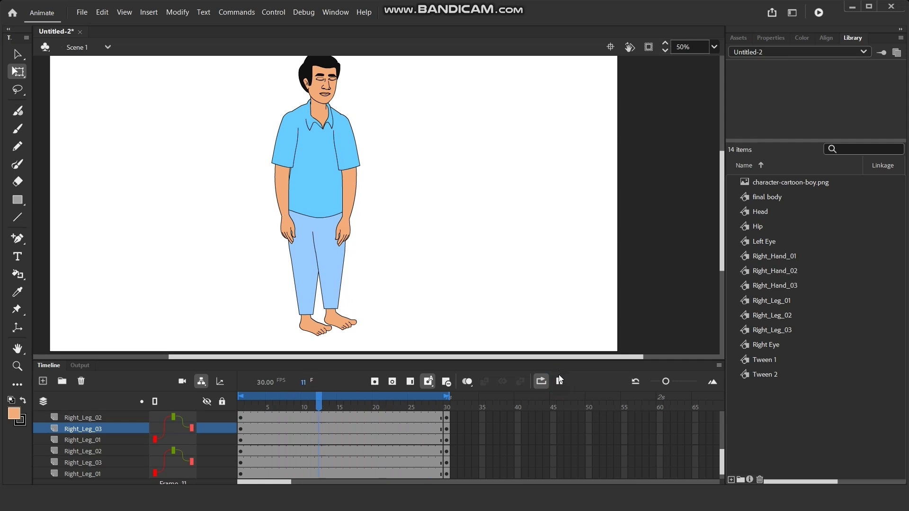
scroll(519, 246, down, 1)
drag(477, 314, 498, 337)
click(241, 260)
scroll(521, 331, up, 1)
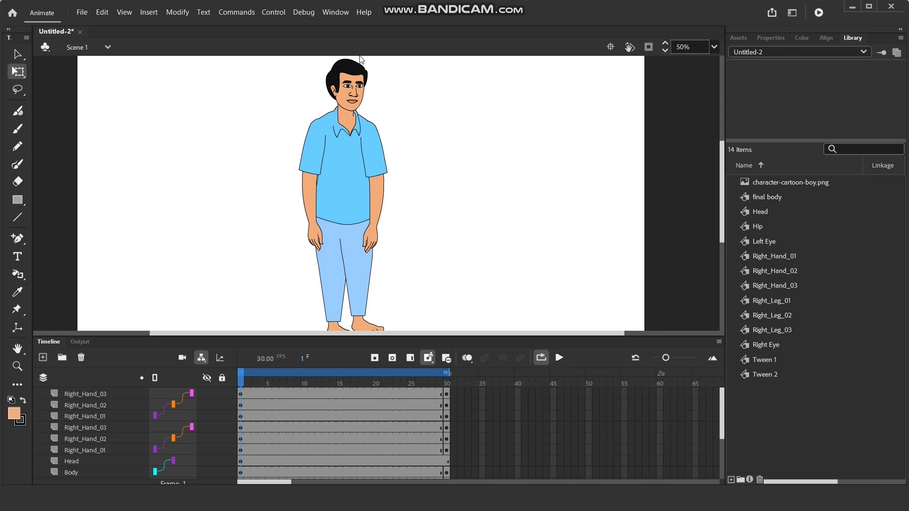
- Play the eye blink close up on the head, stop playback, and return the playhead to frame 1
scroll(374, 74, up, 3)
click(559, 359)
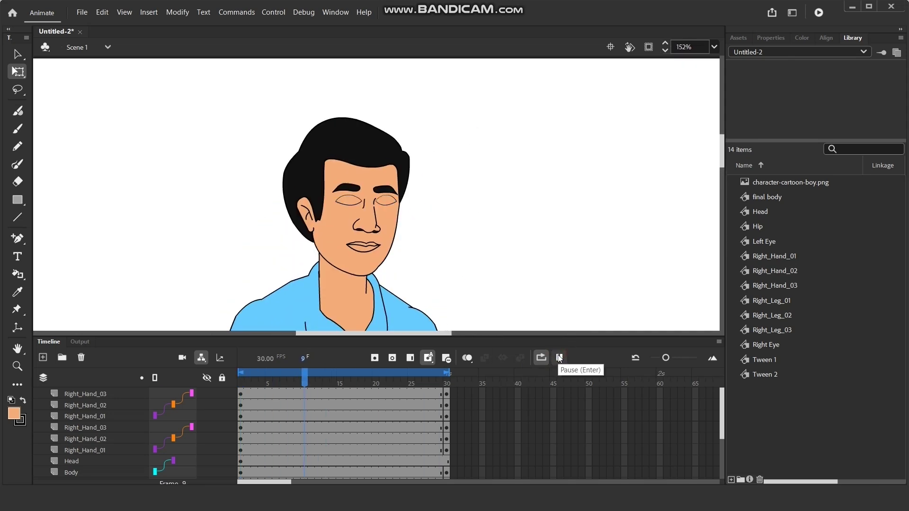
click(559, 359)
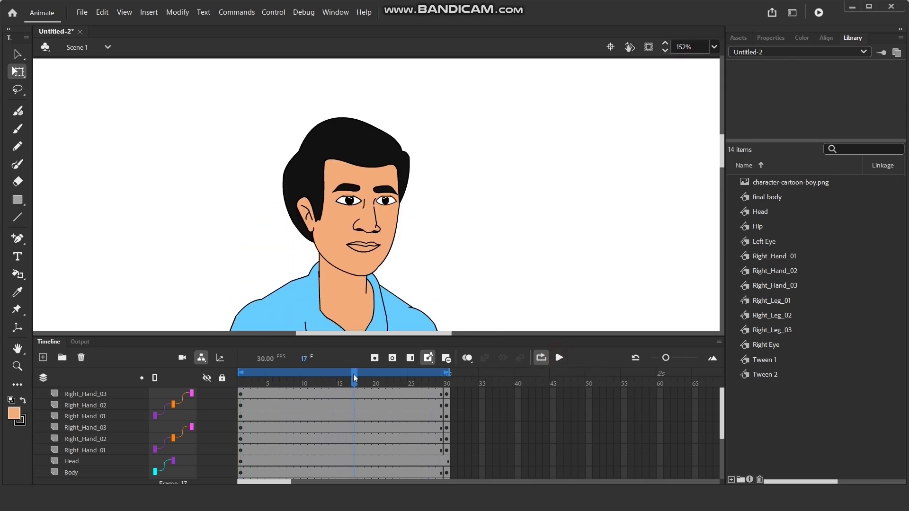
drag(340, 377, 195, 378)
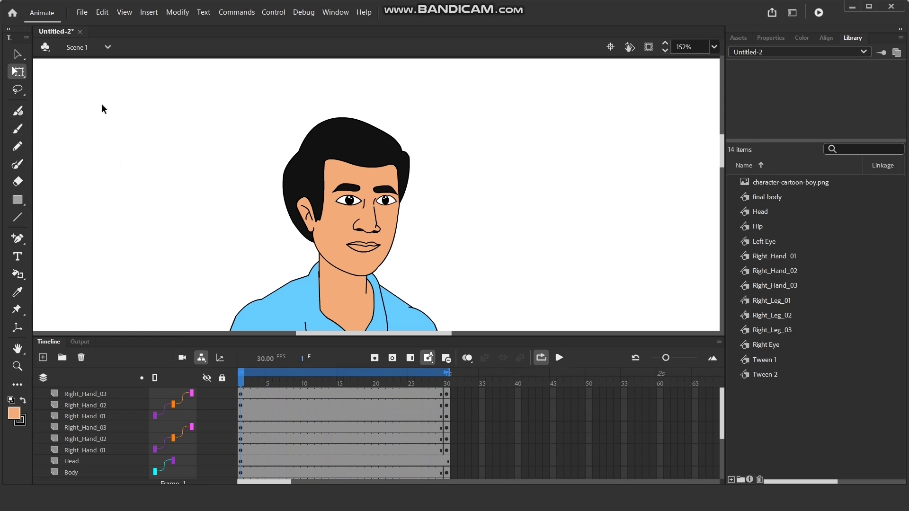
- Start saving the document under a new name and open the Adobe Animate > Online Class > Class-04 folder on drive J:
click(81, 12)
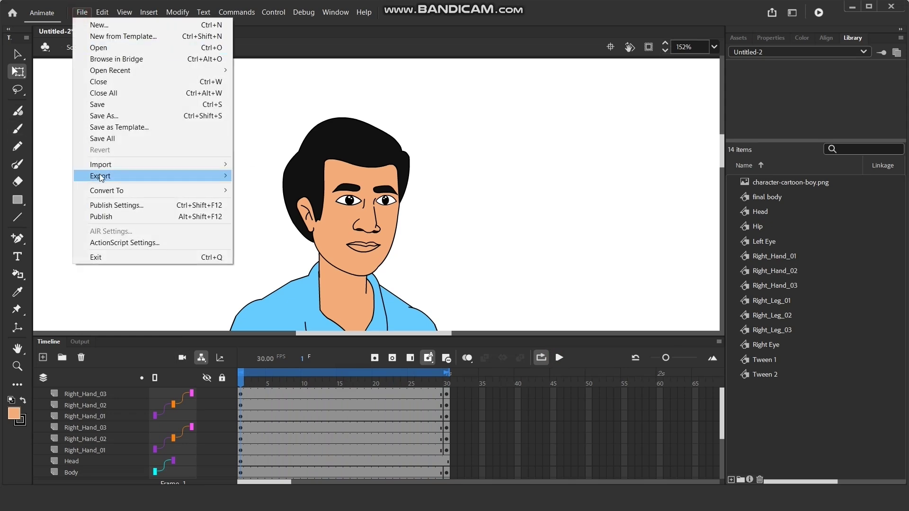
click(109, 116)
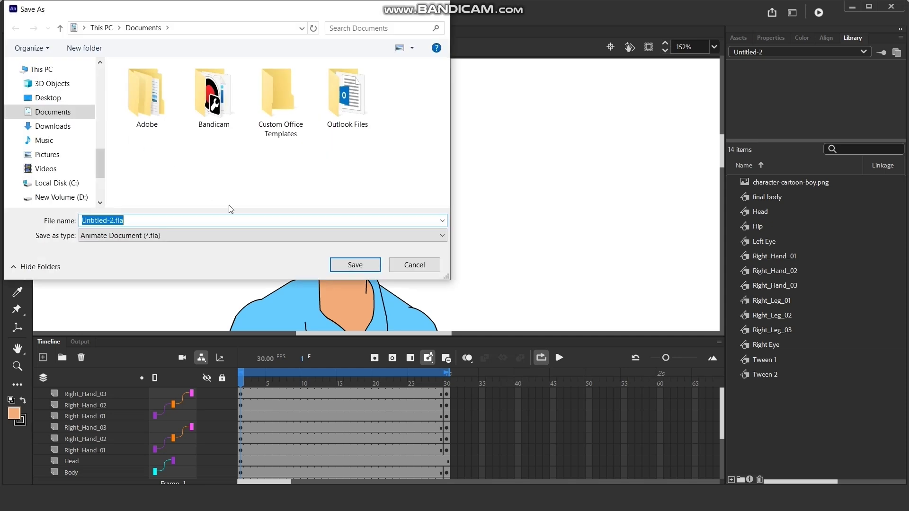
scroll(83, 156, down, 3)
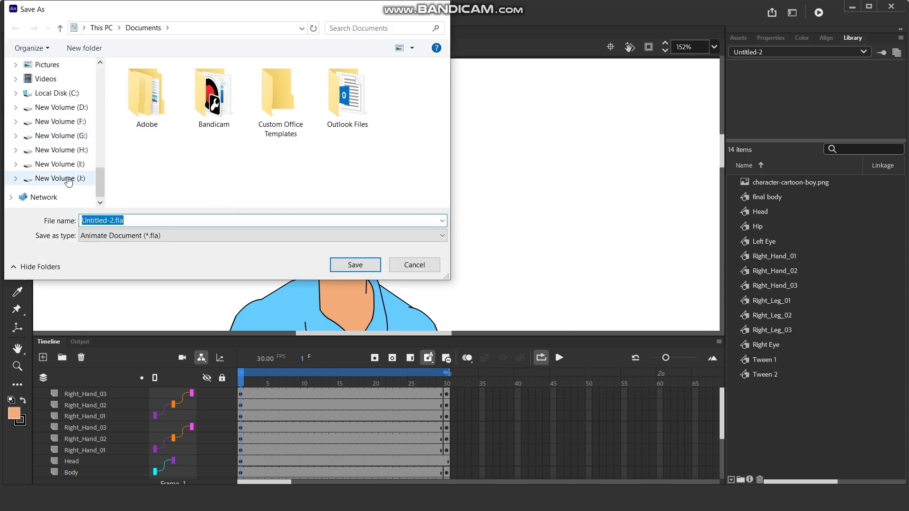
click(68, 180)
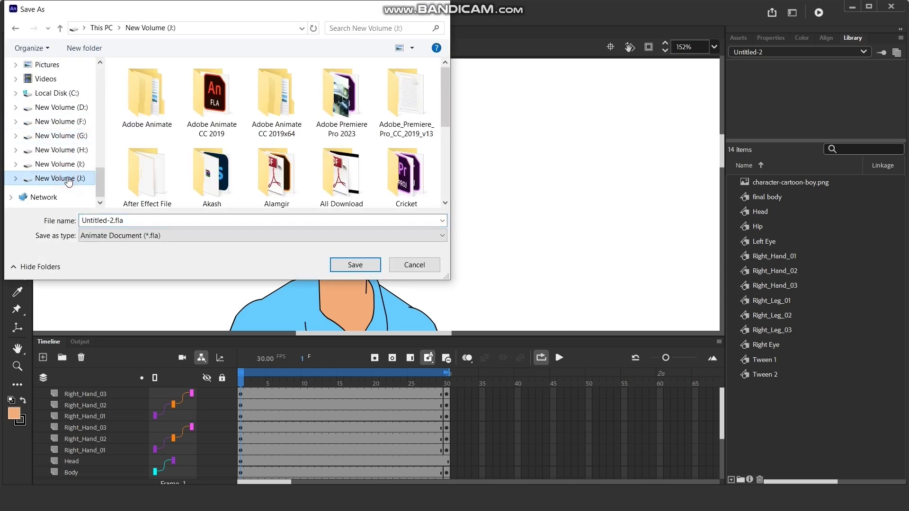
double_click(154, 107)
double_click(213, 95)
click(155, 122)
double_click(155, 122)
- Name the file Rafi Boy and save it as an Animate Document (*.fla) in the Class-04 folder
double_click(96, 220)
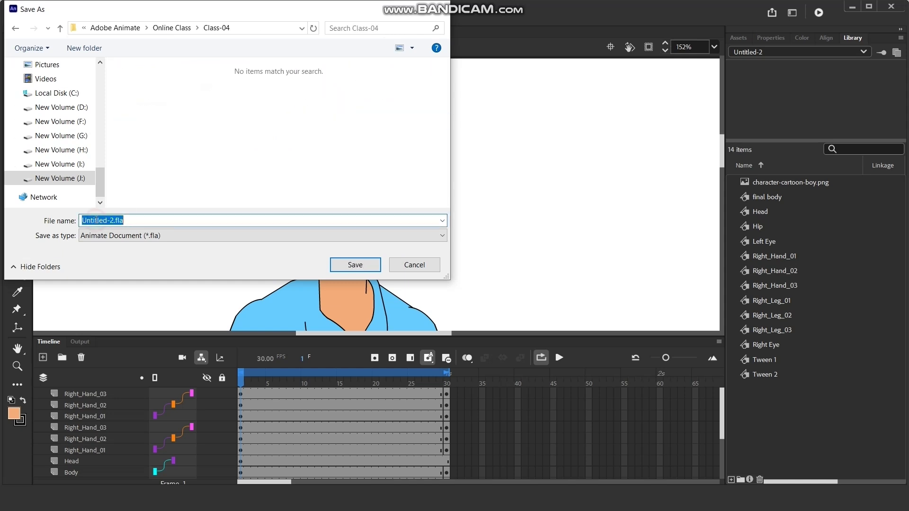
text(Rafi Boy)
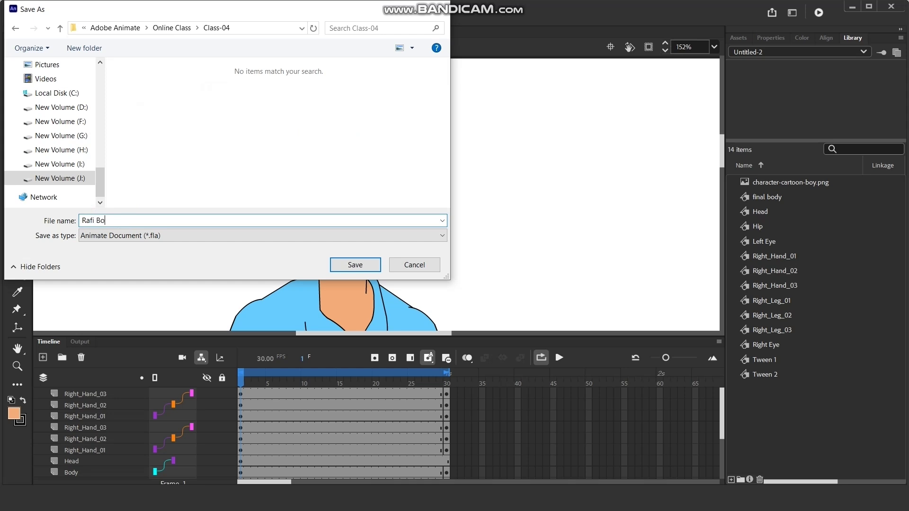
click(356, 265)
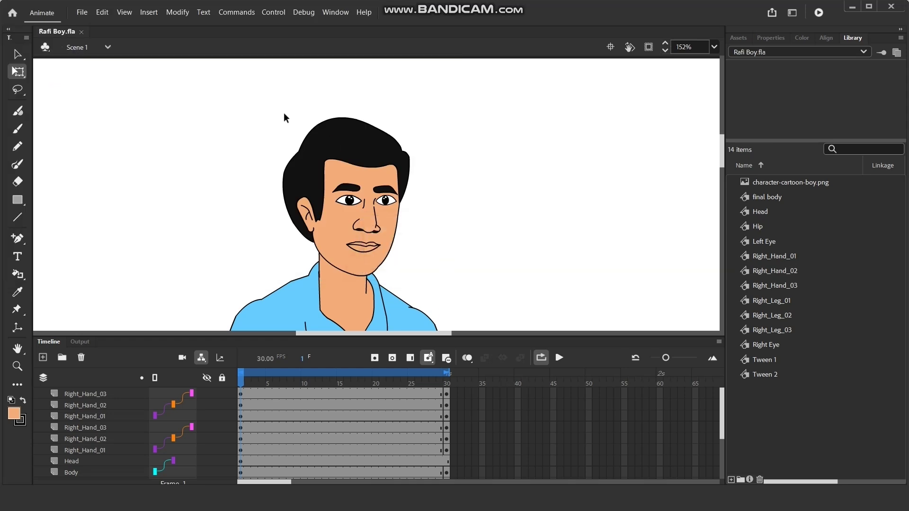
- Zoom the stage out to 40% to view the whole character from head to feet
scroll(284, 118, down, 3)
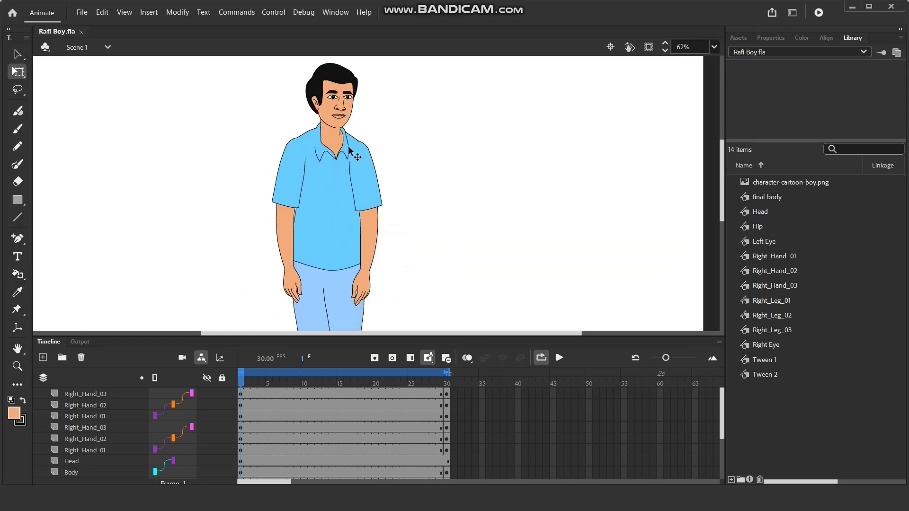
scroll(296, 159, down, 1)
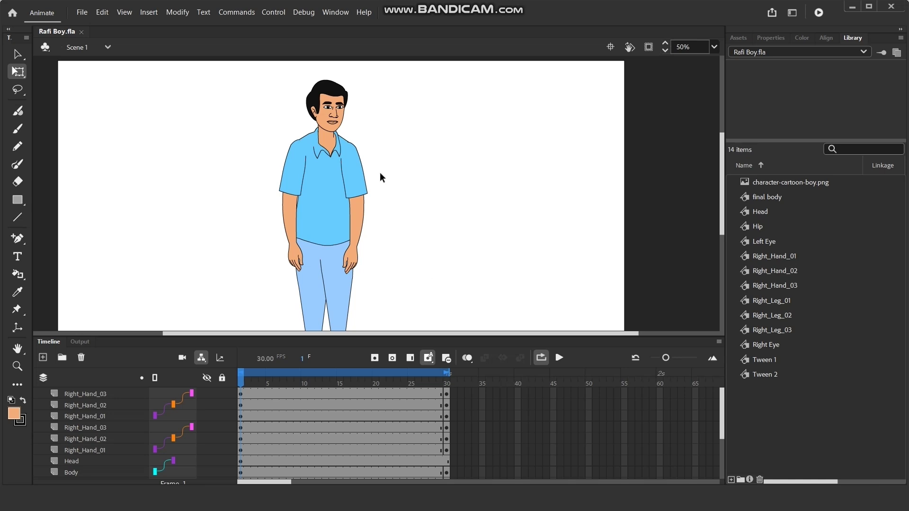
scroll(379, 179, down, 1)
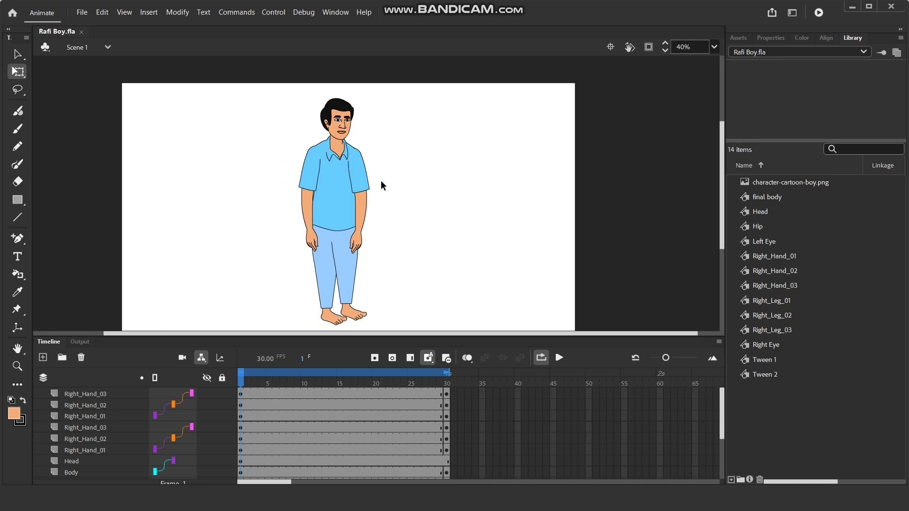